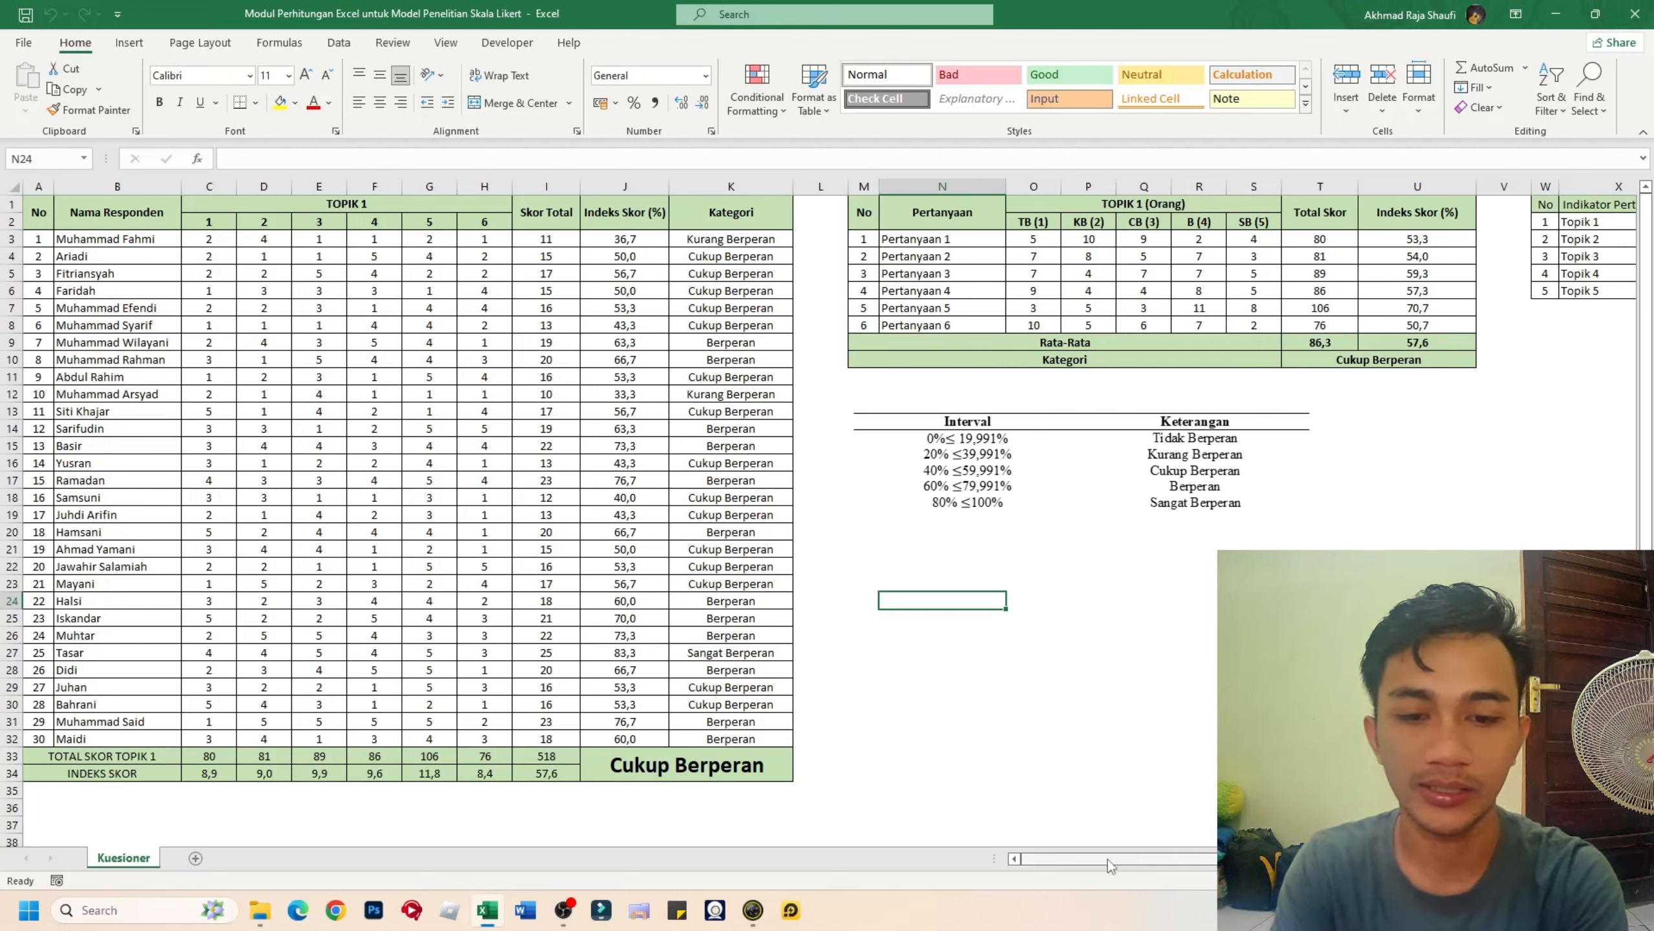
- Examine the Topik 1 respondent table: the answer scores and the Skor Total, Indeks Skor (%) and Kategori columns
{"action": "left_click_drag", "start_coordinate": [1107, 859], "coordinate": [1050, 855]}
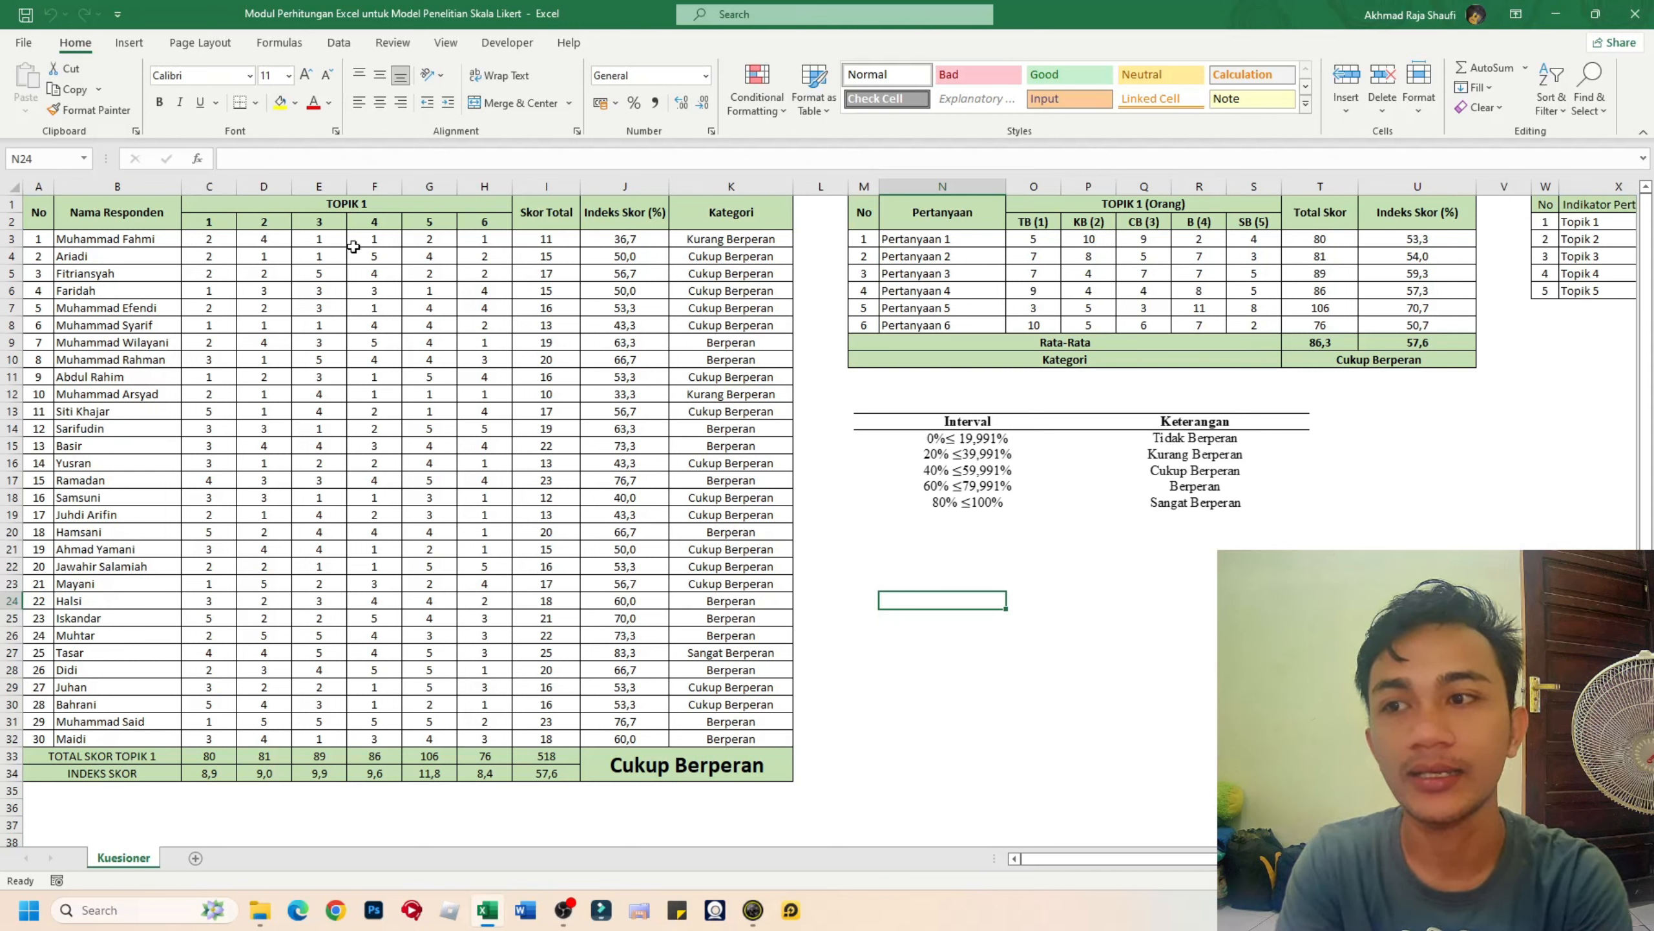
{"action": "mouse_move", "coordinate": [212, 242]}
{"action": "left_mouse_down"}
{"action": "mouse_move", "coordinate": [449, 262]}
{"action": "mouse_move", "coordinate": [484, 742]}
{"action": "left_mouse_up"}
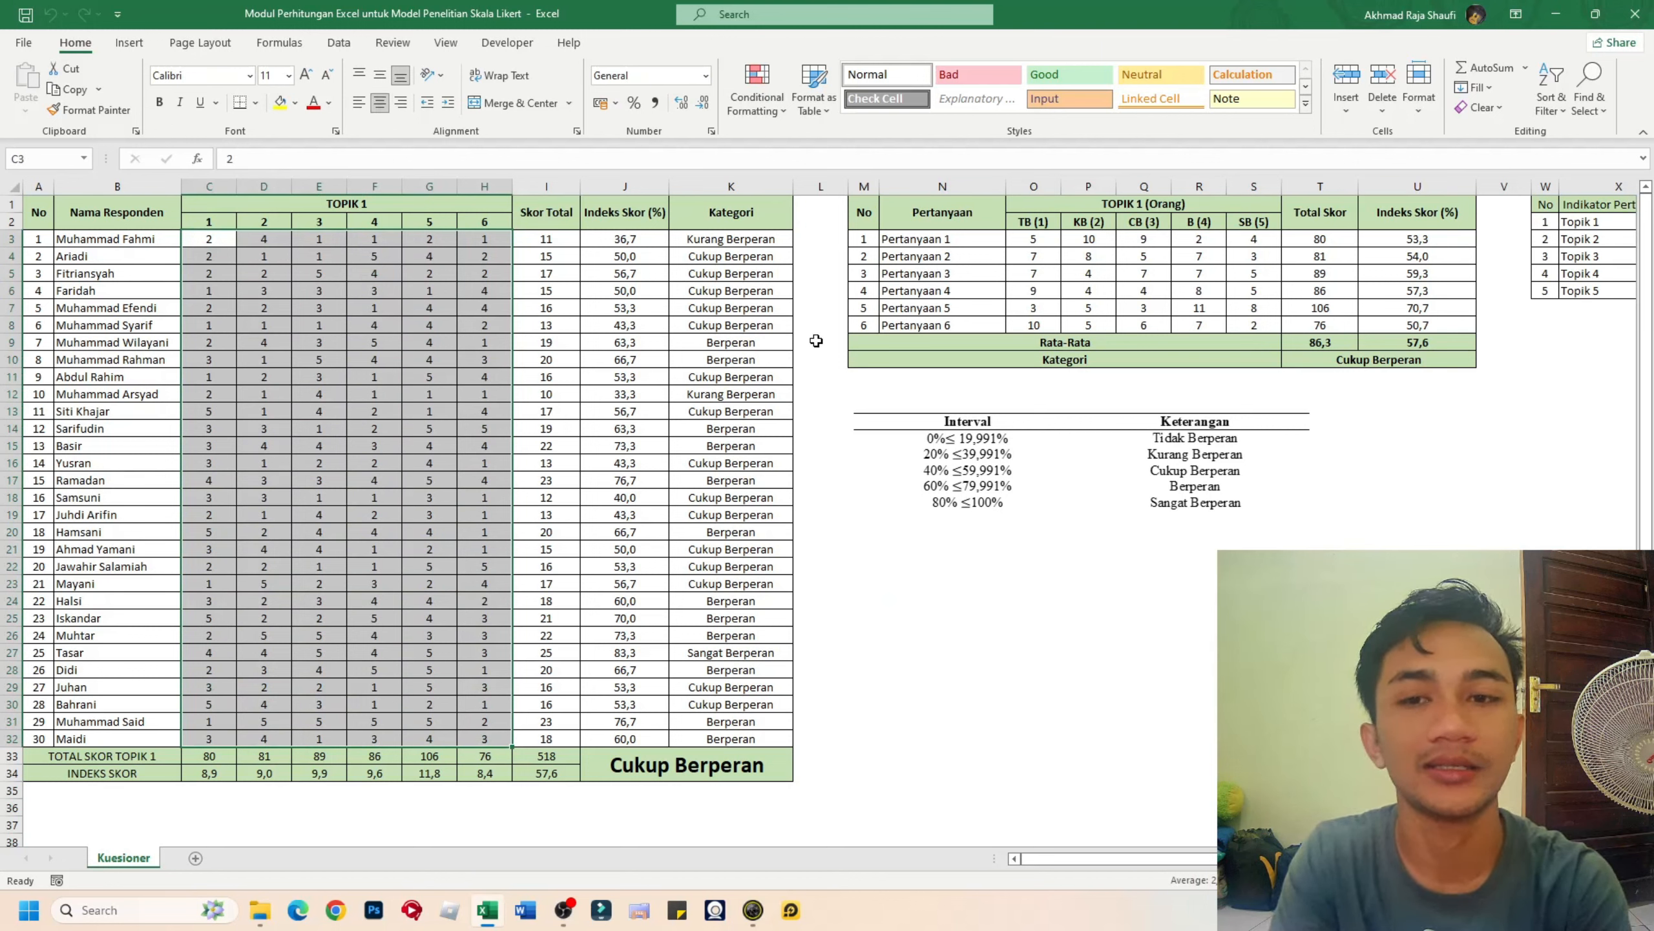
{"action": "left_click", "coordinate": [736, 342]}
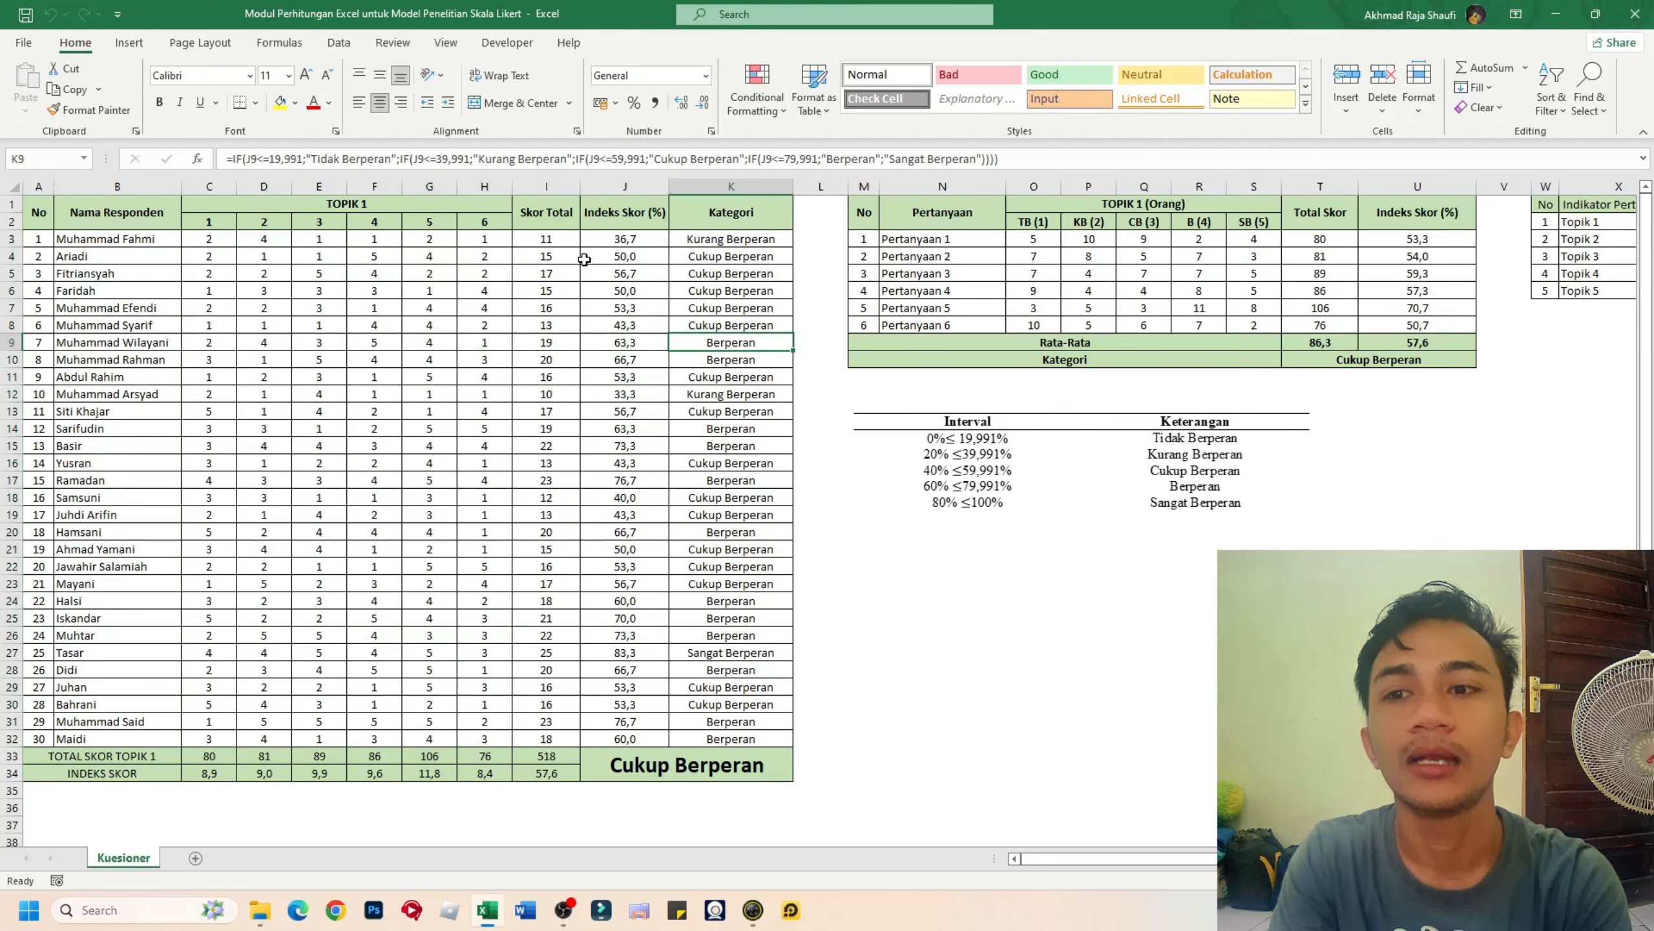
{"action": "left_click", "coordinate": [557, 238]}
{"action": "left_click", "coordinate": [633, 245]}
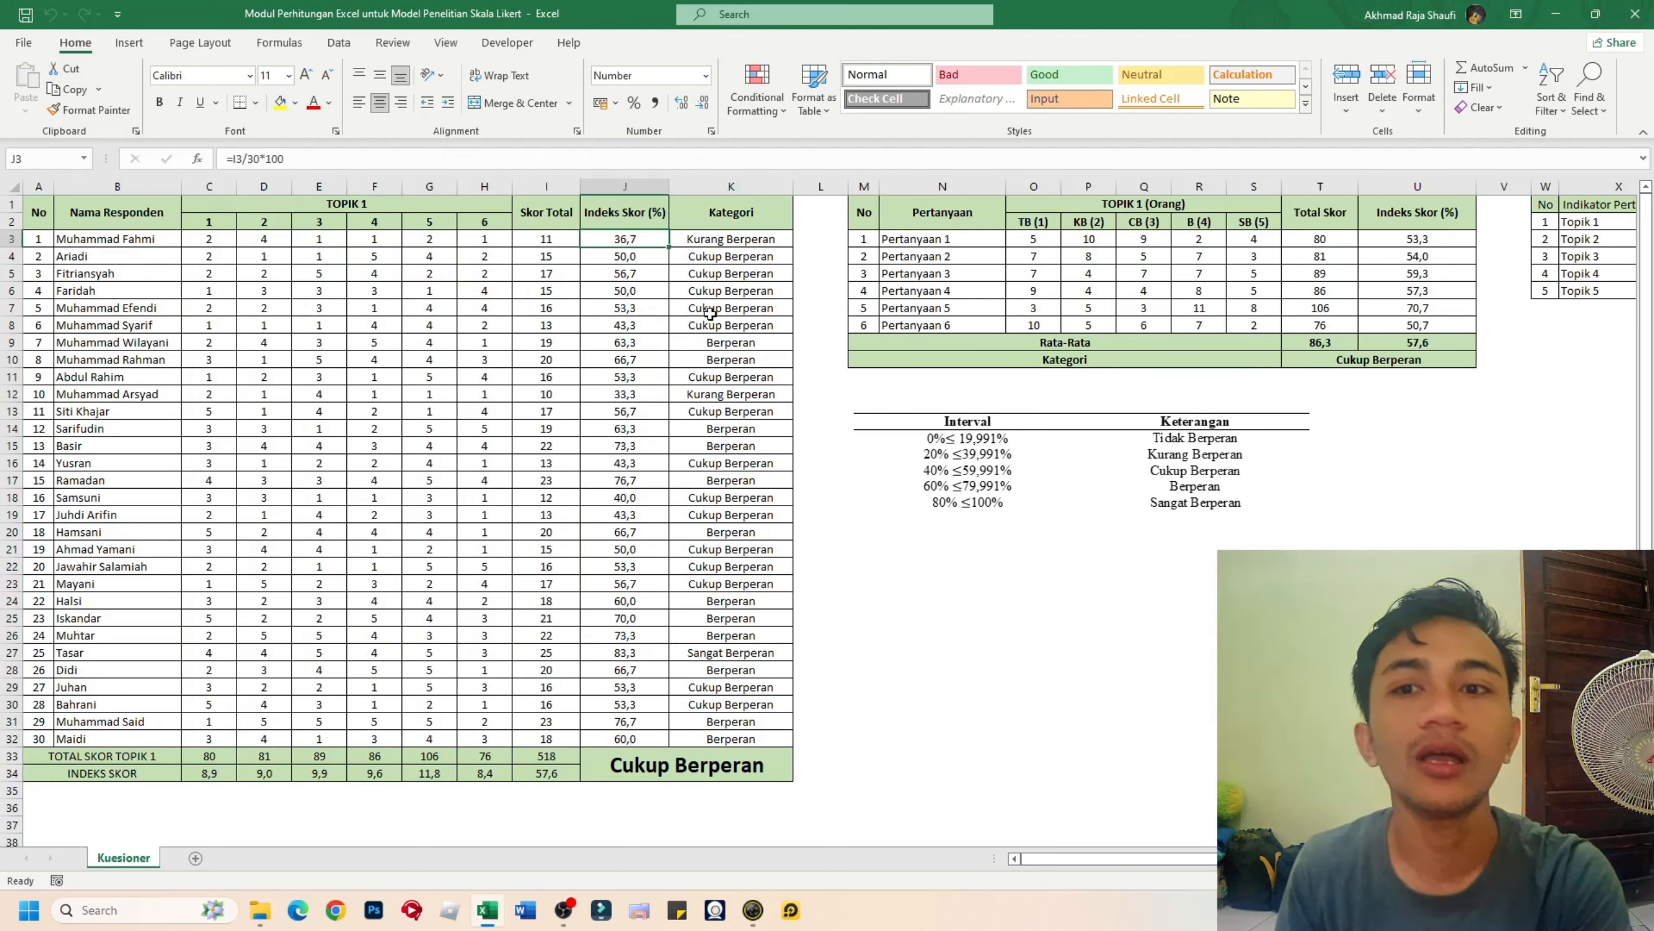
{"action": "left_click", "coordinate": [758, 236]}
{"action": "left_click_drag", "start_coordinate": [764, 237], "coordinate": [734, 745]}
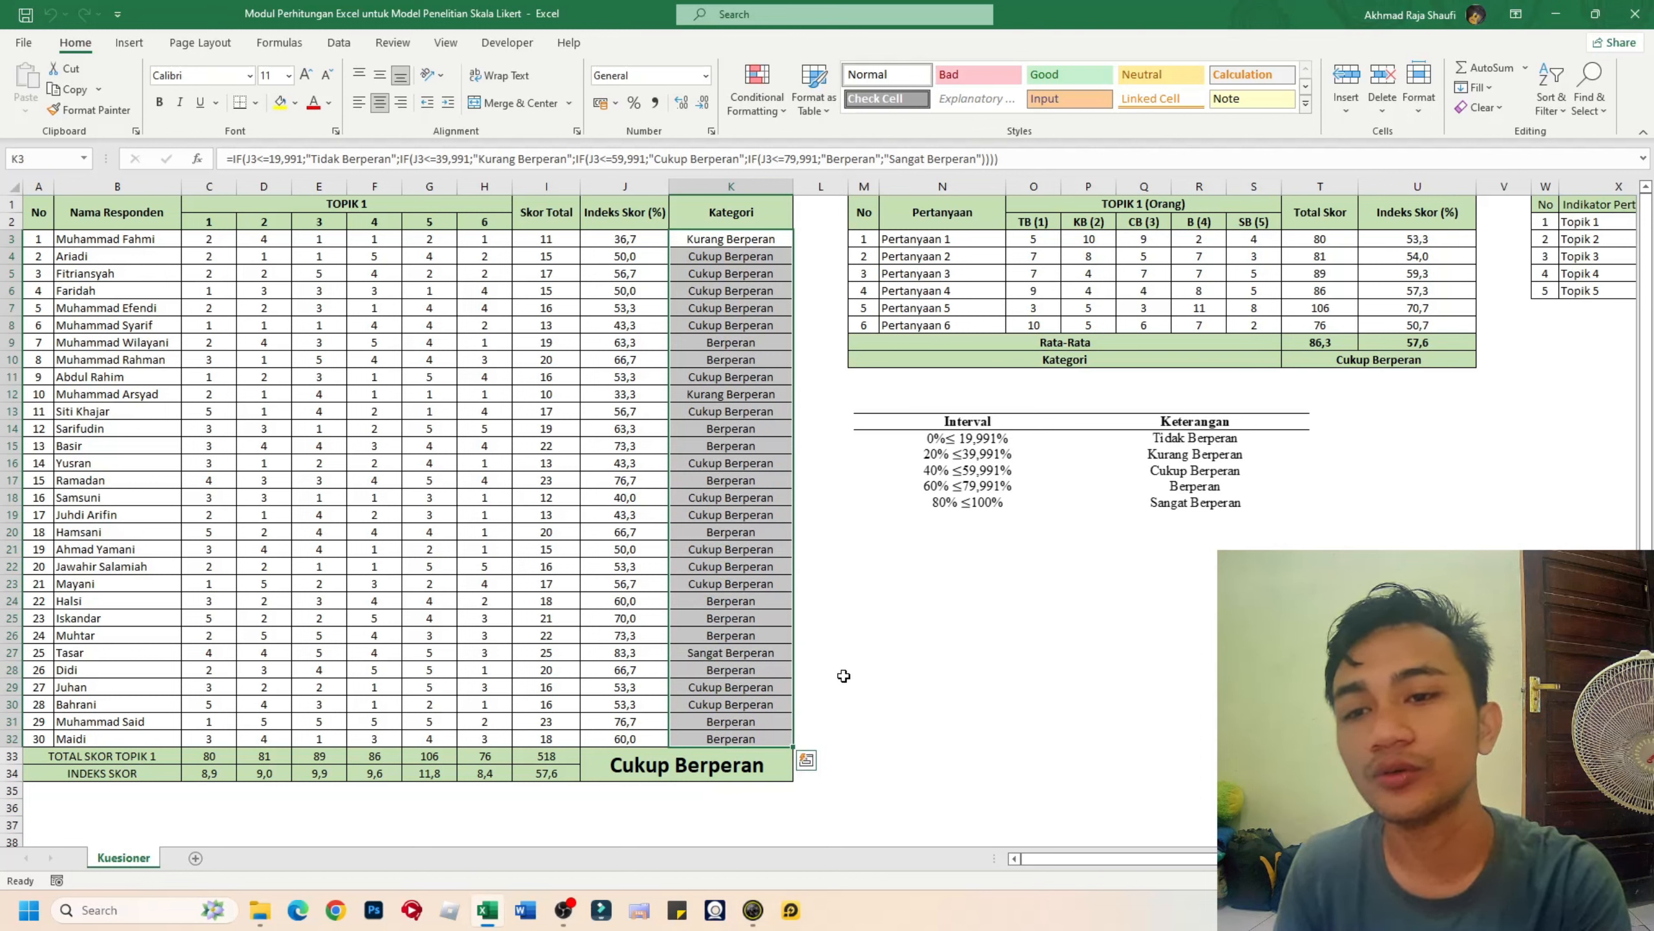
{"action": "left_click", "coordinate": [863, 685]}
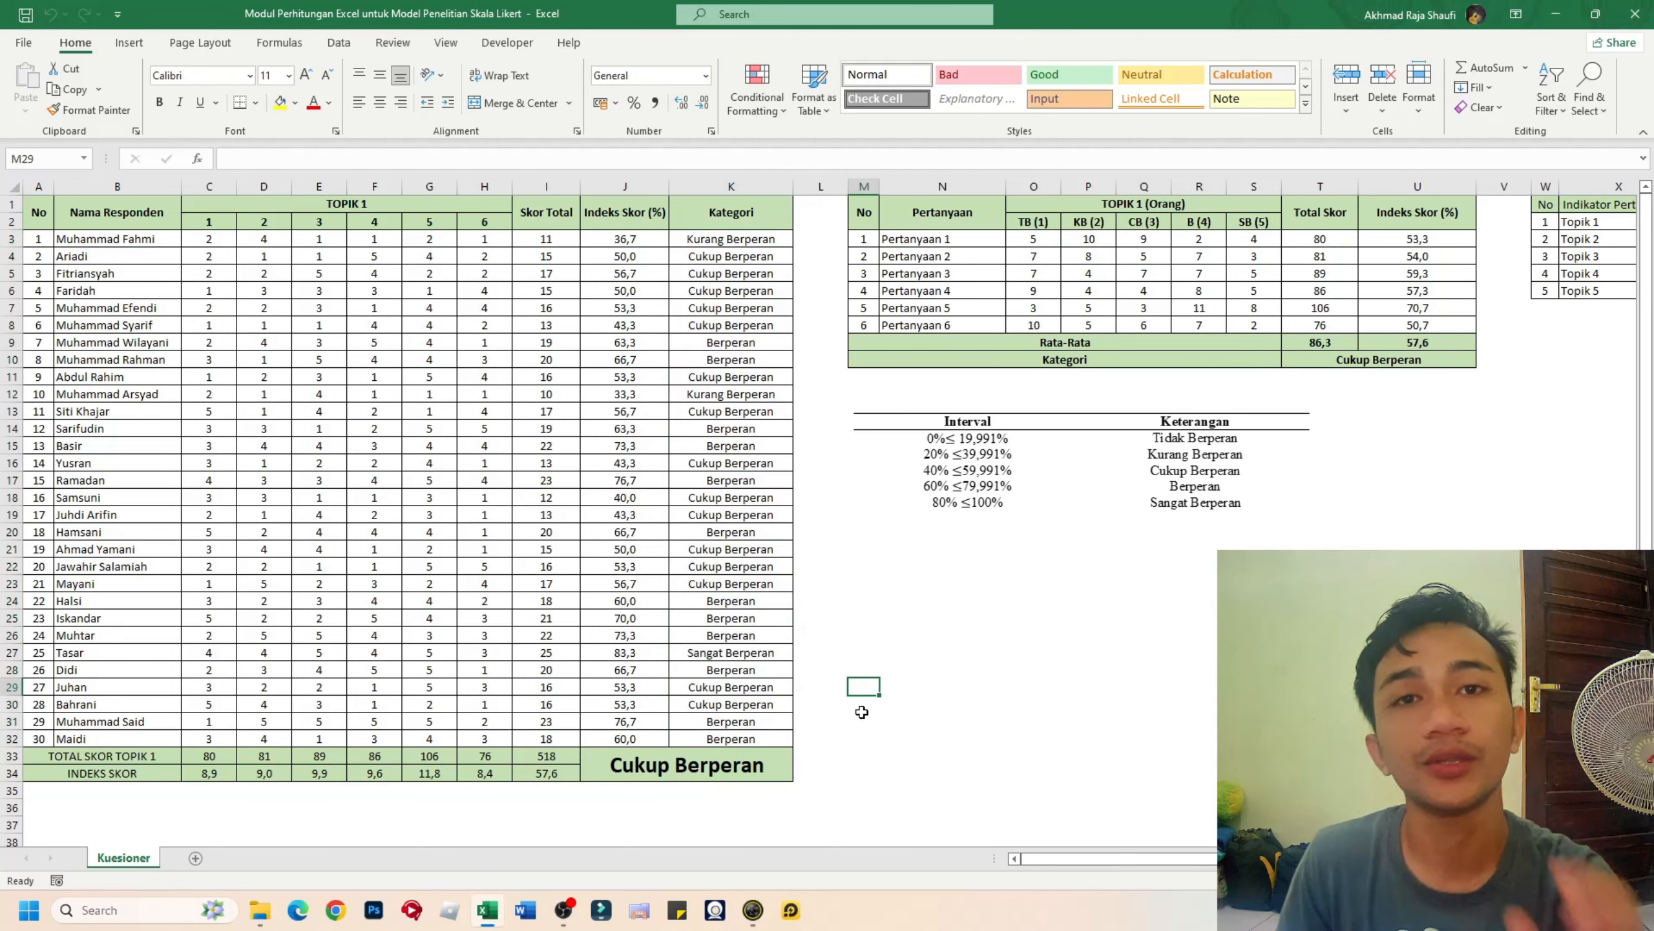
{"action": "left_click", "coordinate": [1253, 618]}
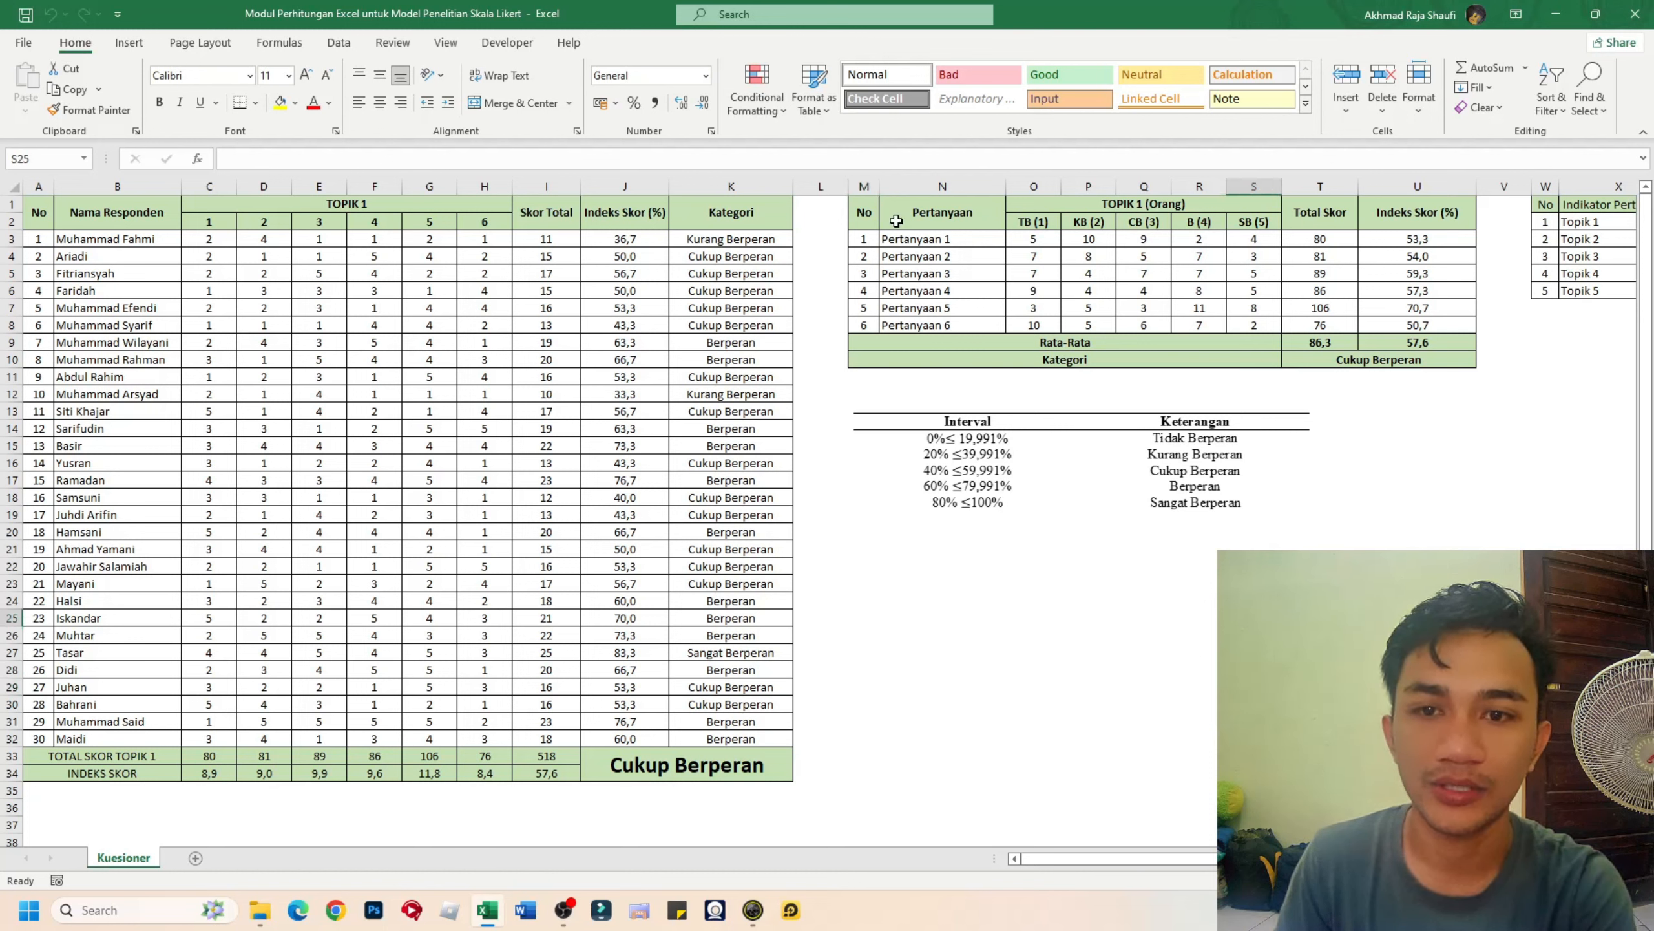
- Examine the per-question summary table for Topik 1 and the indicator recap table covering Topik 1 to Topik 5
{"action": "left_click_drag", "start_coordinate": [870, 202], "coordinate": [1425, 367]}
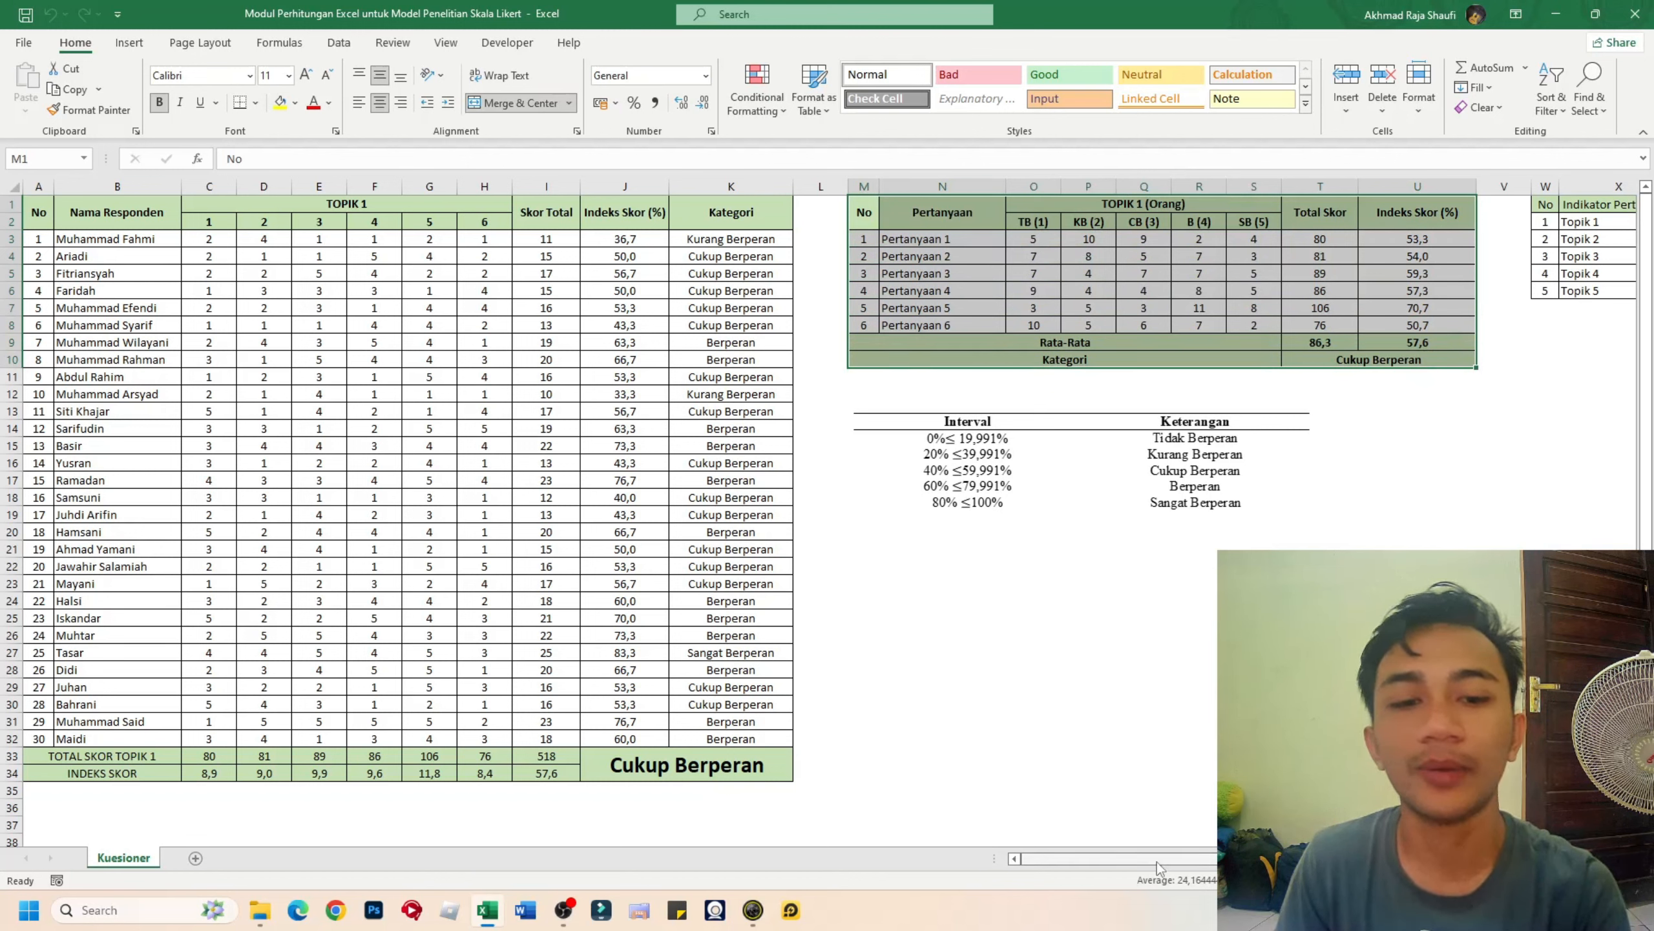
{"action": "scroll", "coordinate": [1157, 862], "scroll_direction": "right", "scroll_amount": 4}
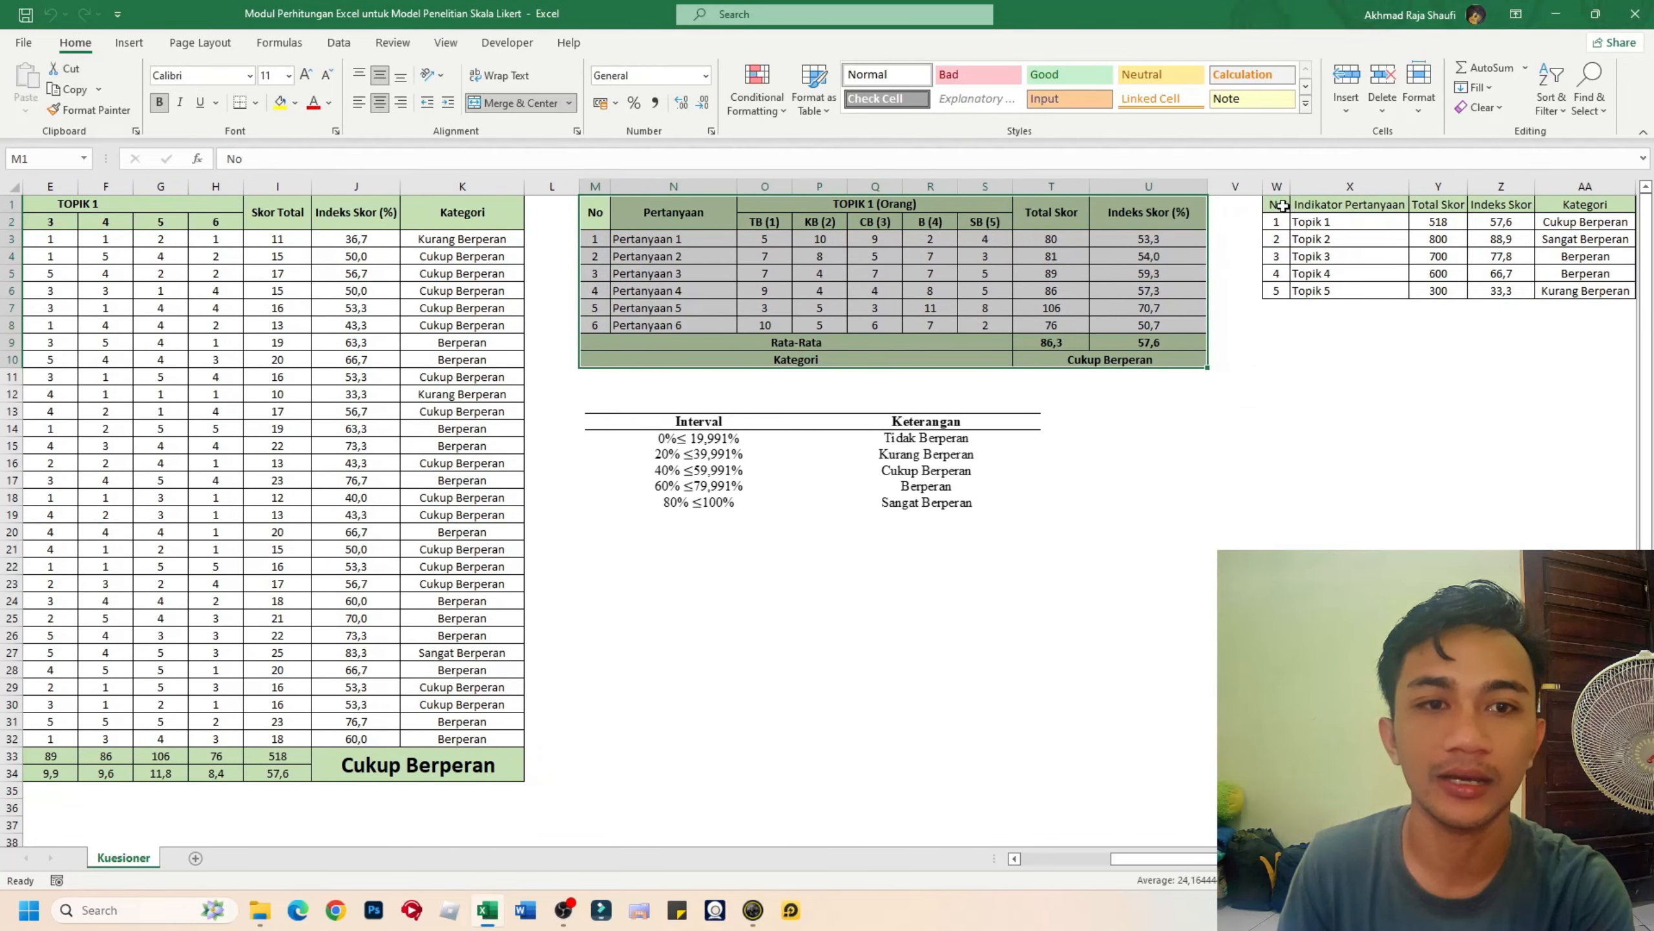
{"action": "left_click_drag", "start_coordinate": [1282, 206], "coordinate": [1558, 287]}
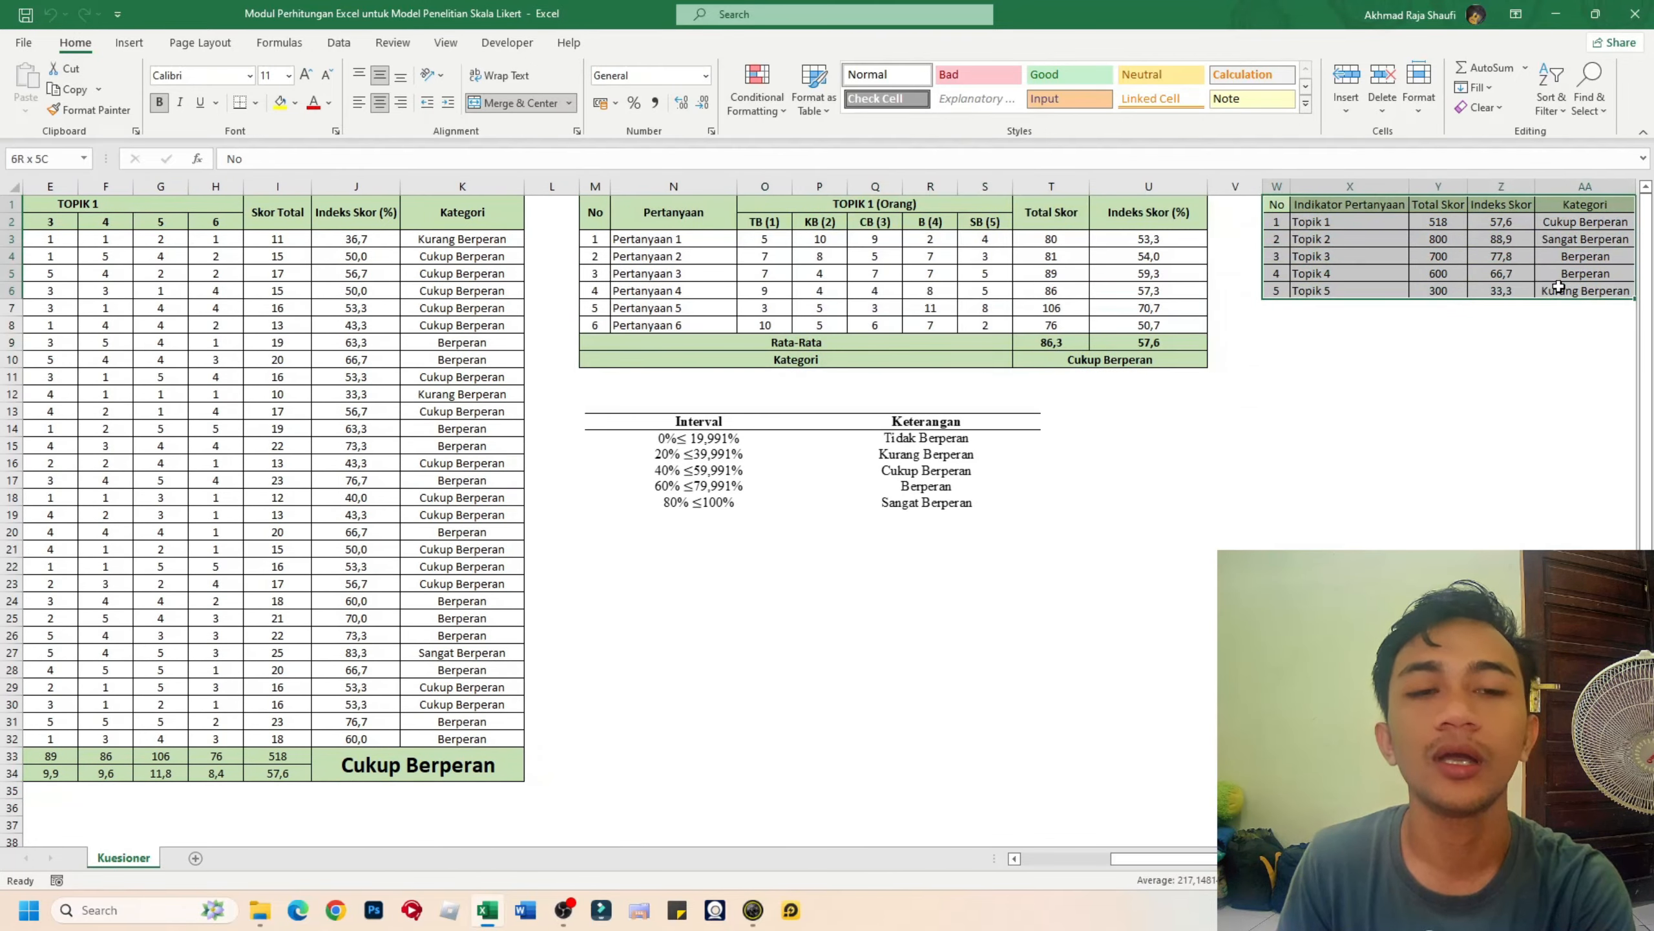
{"action": "left_click", "coordinate": [1440, 359]}
{"action": "left_click_drag", "start_coordinate": [1172, 859], "coordinate": [1014, 859]}
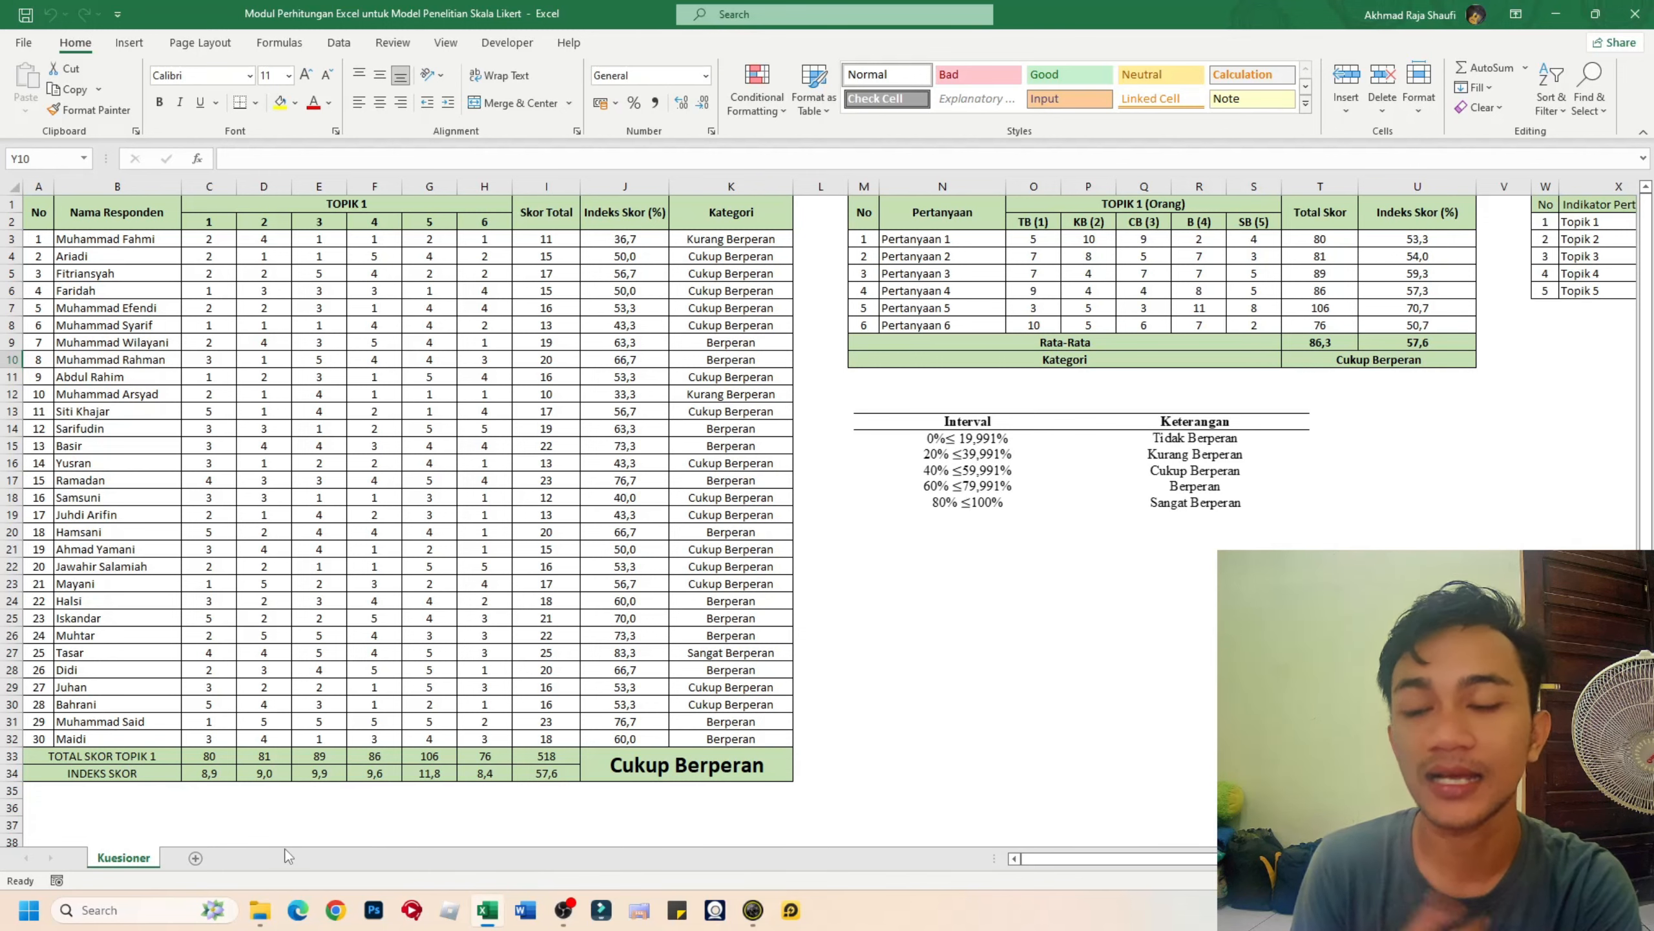
- Open the SKALA LIKERT document in Word from the Skala Likert folder, close the navigation pane, and enlarge the page to read the formulas
{"action": "left_click", "coordinate": [271, 910]}
{"action": "left_click", "coordinate": [101, 16]}
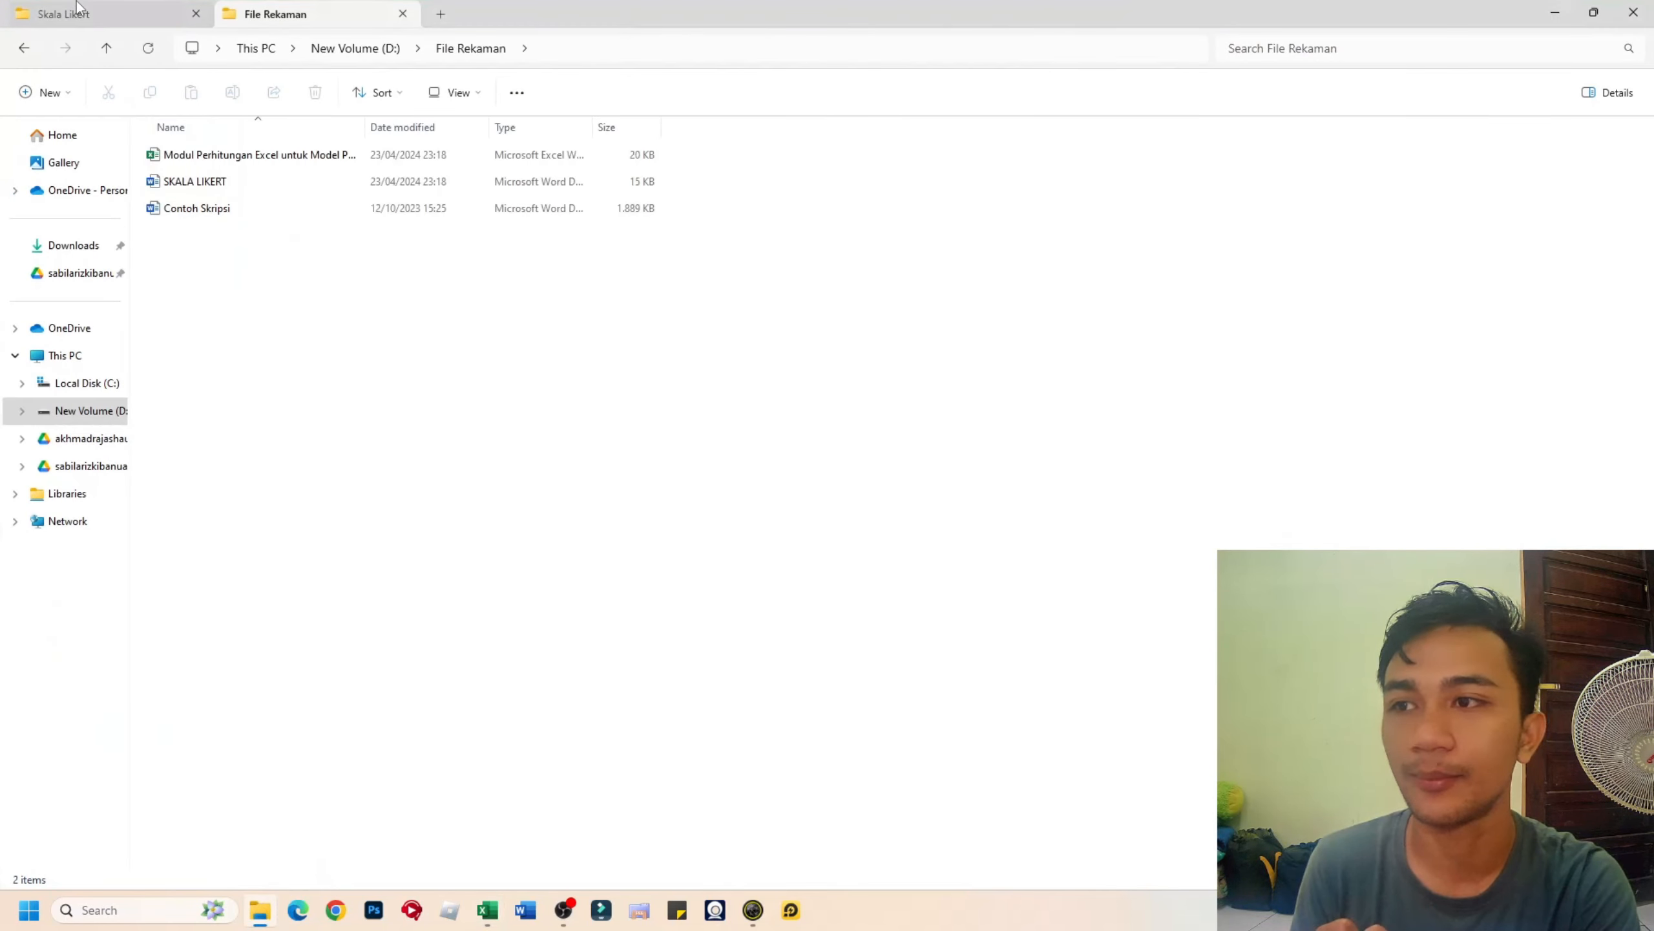
{"action": "double_click", "coordinate": [267, 186]}
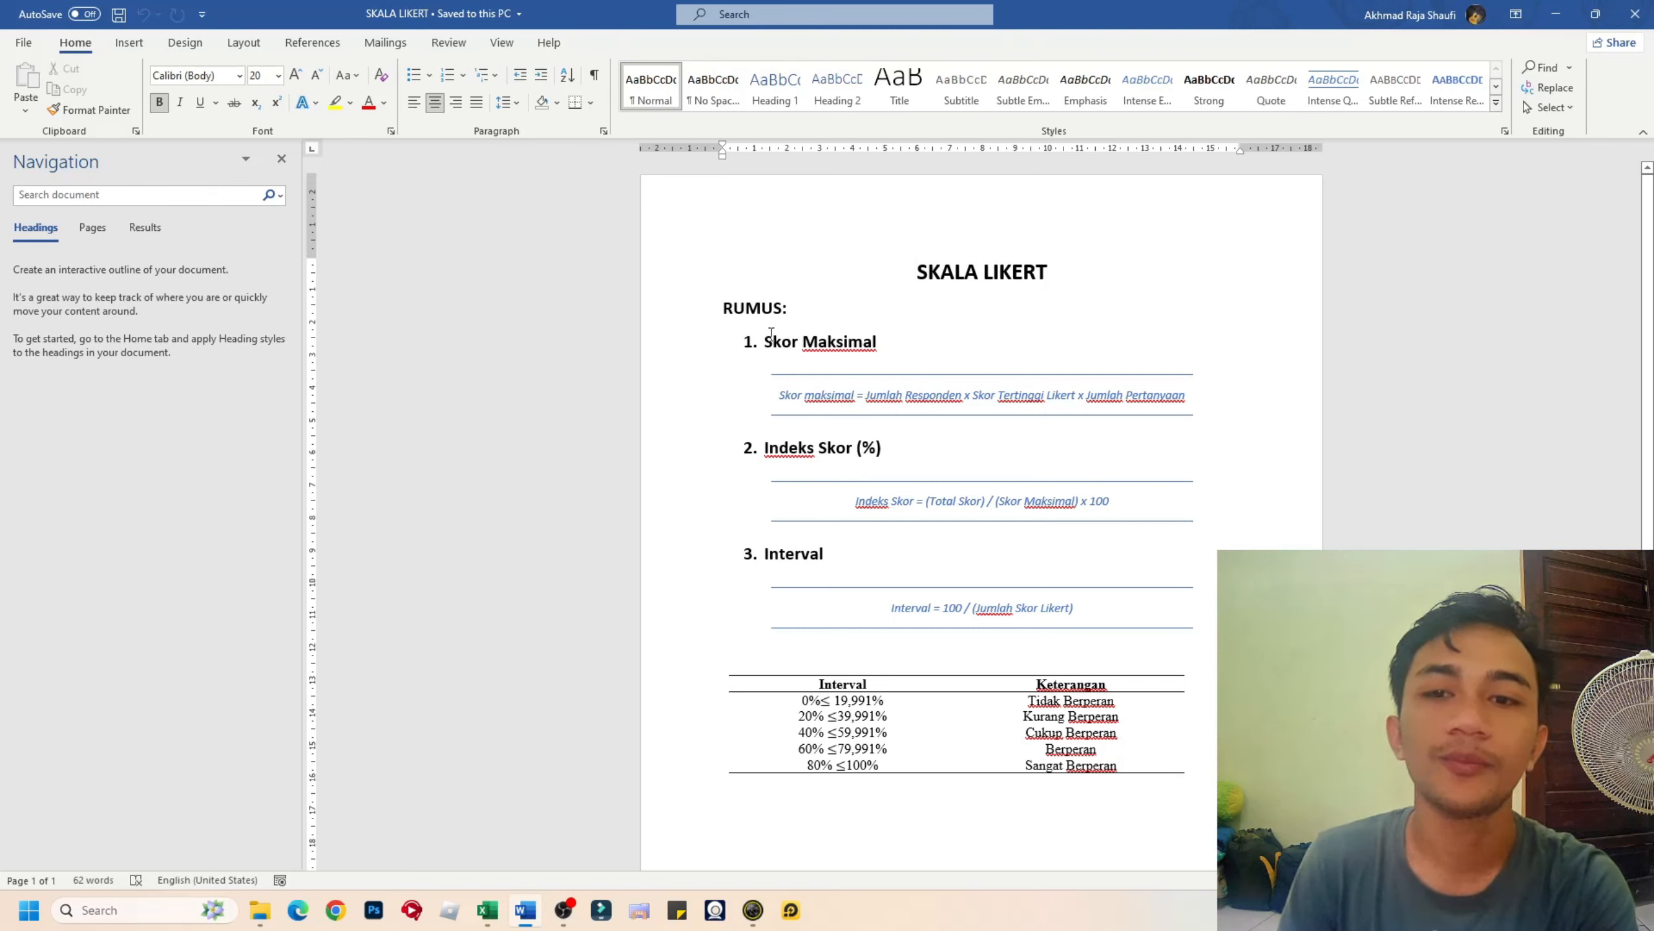
{"action": "left_click", "coordinate": [281, 158]}
{"action": "scroll", "coordinate": [763, 463], "scroll_direction": "up", "scroll_amount": 4, "text": "ctrl"}
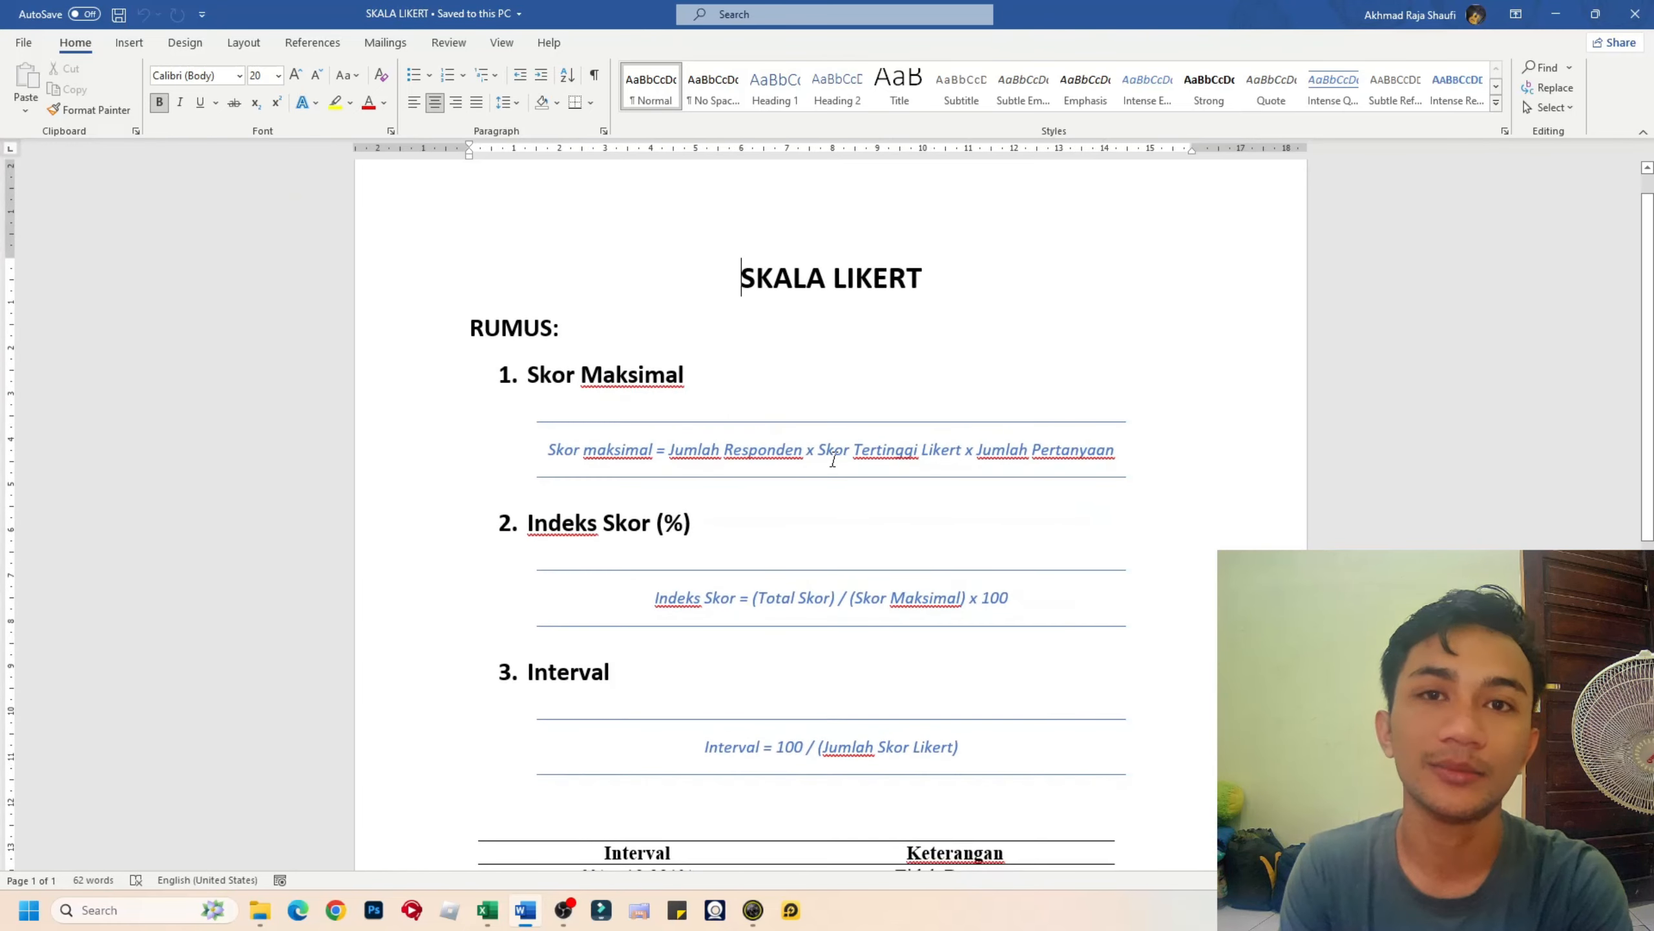
{"action": "scroll", "coordinate": [842, 460], "scroll_direction": "down", "scroll_amount": 1}
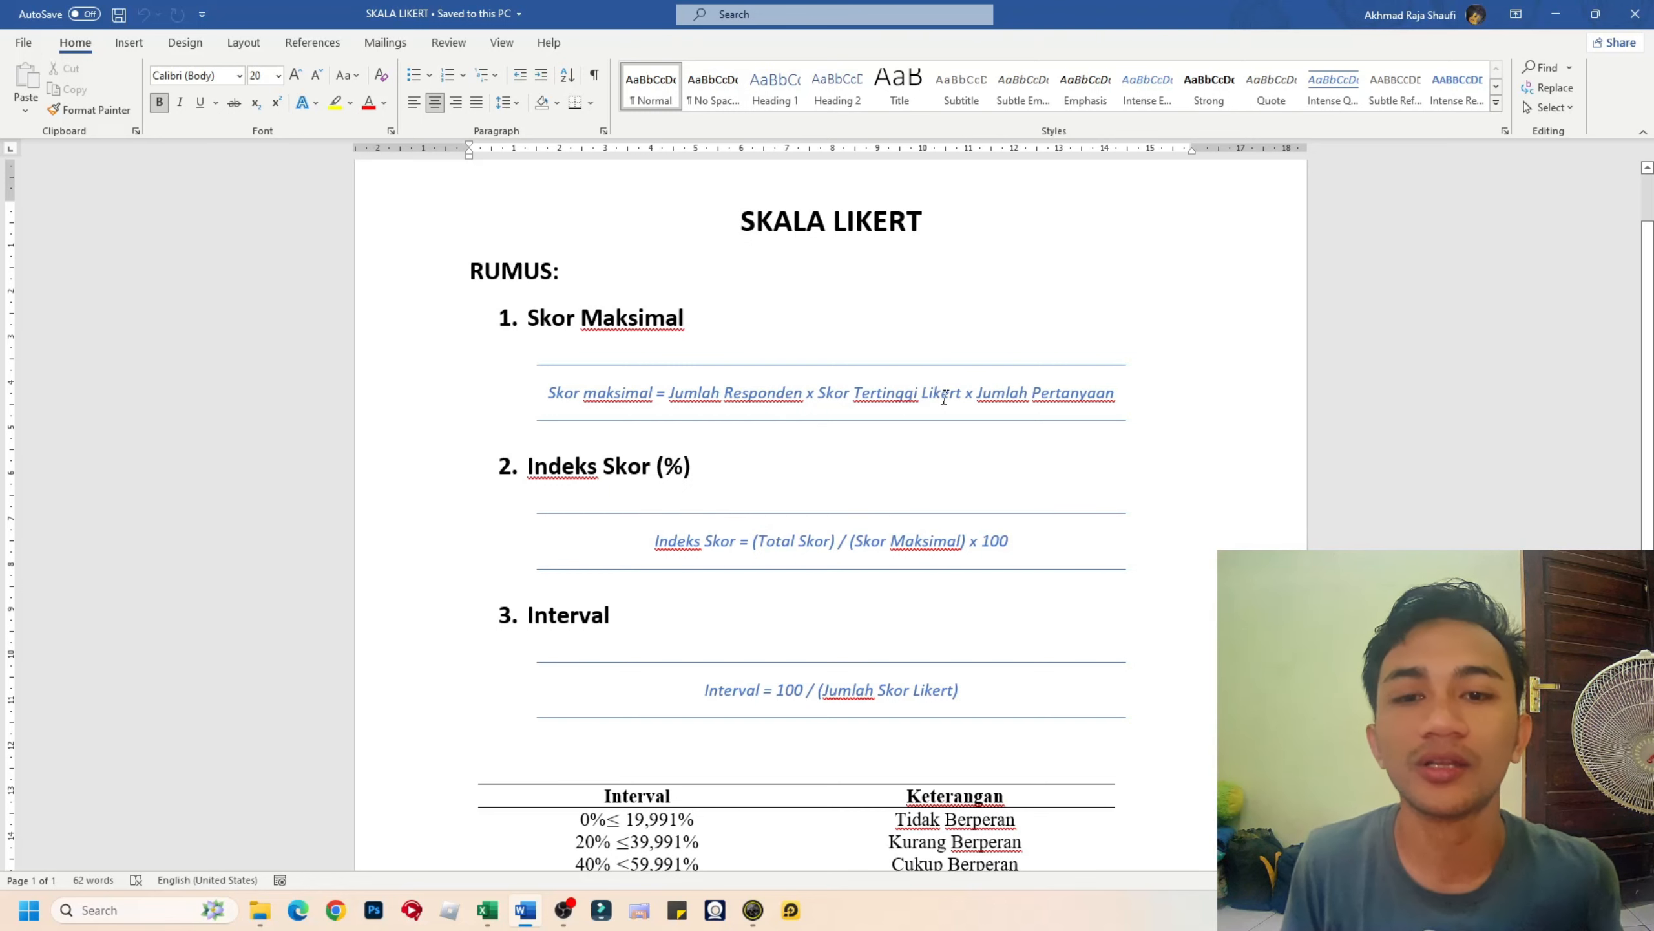
{"action": "scroll", "coordinate": [908, 403], "scroll_direction": "down", "scroll_amount": 2}
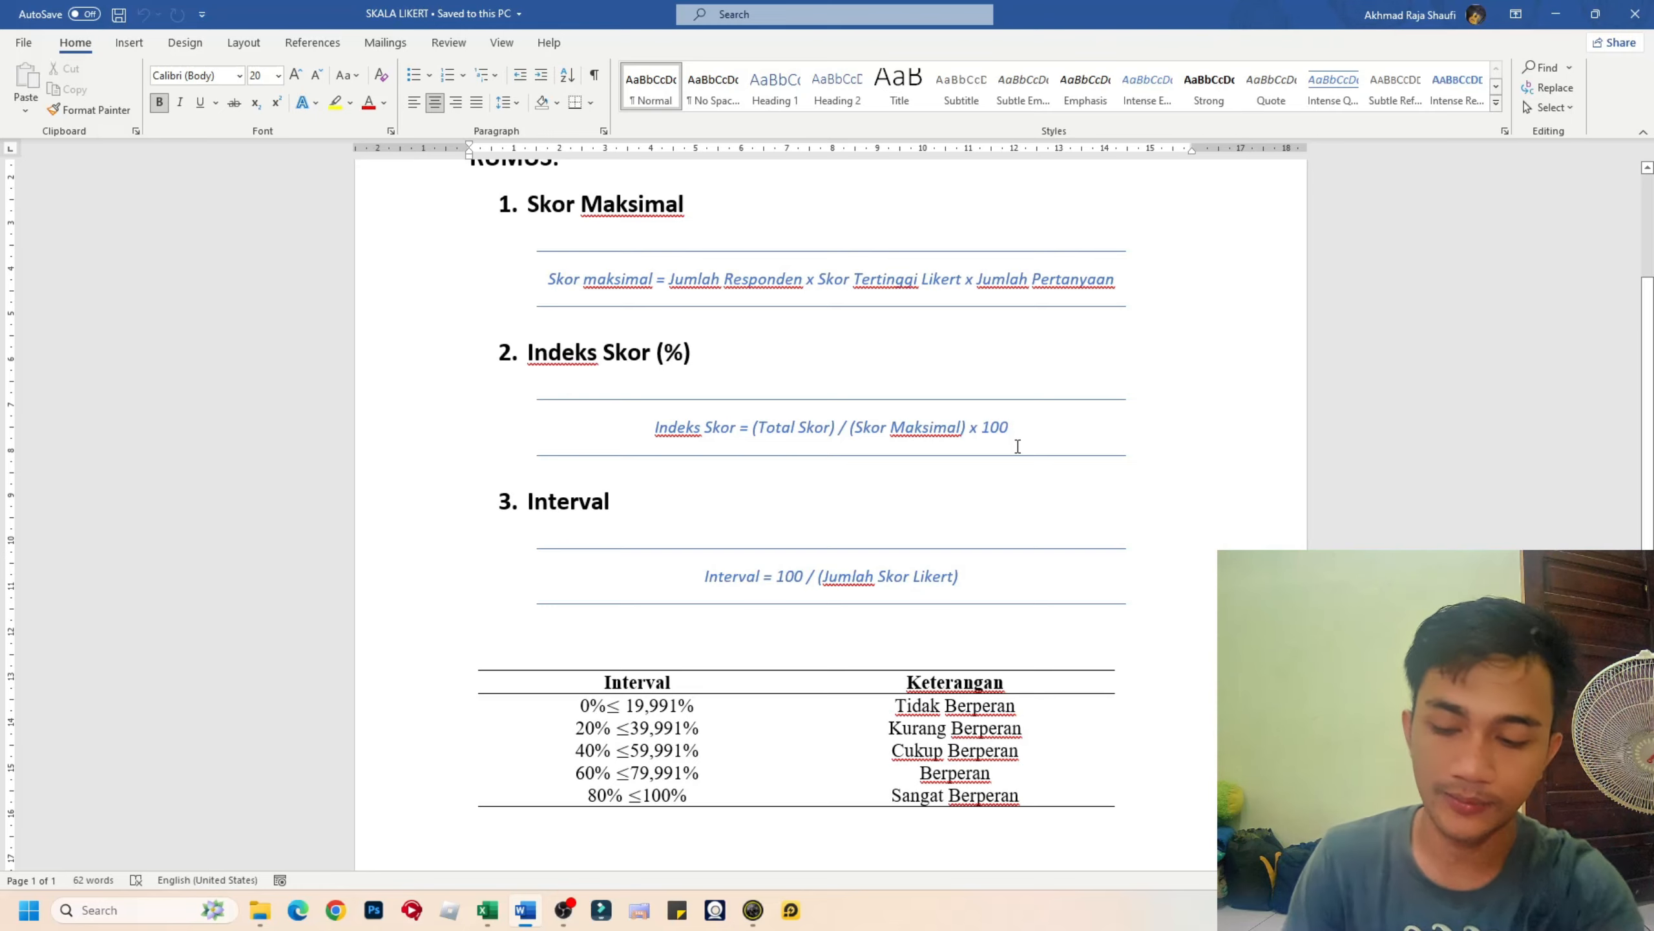
- Switch to the Excel workbook and check the first respondent's Skor Total formula against the six answer scores
{"action": "key", "text": "alt+Tab"}
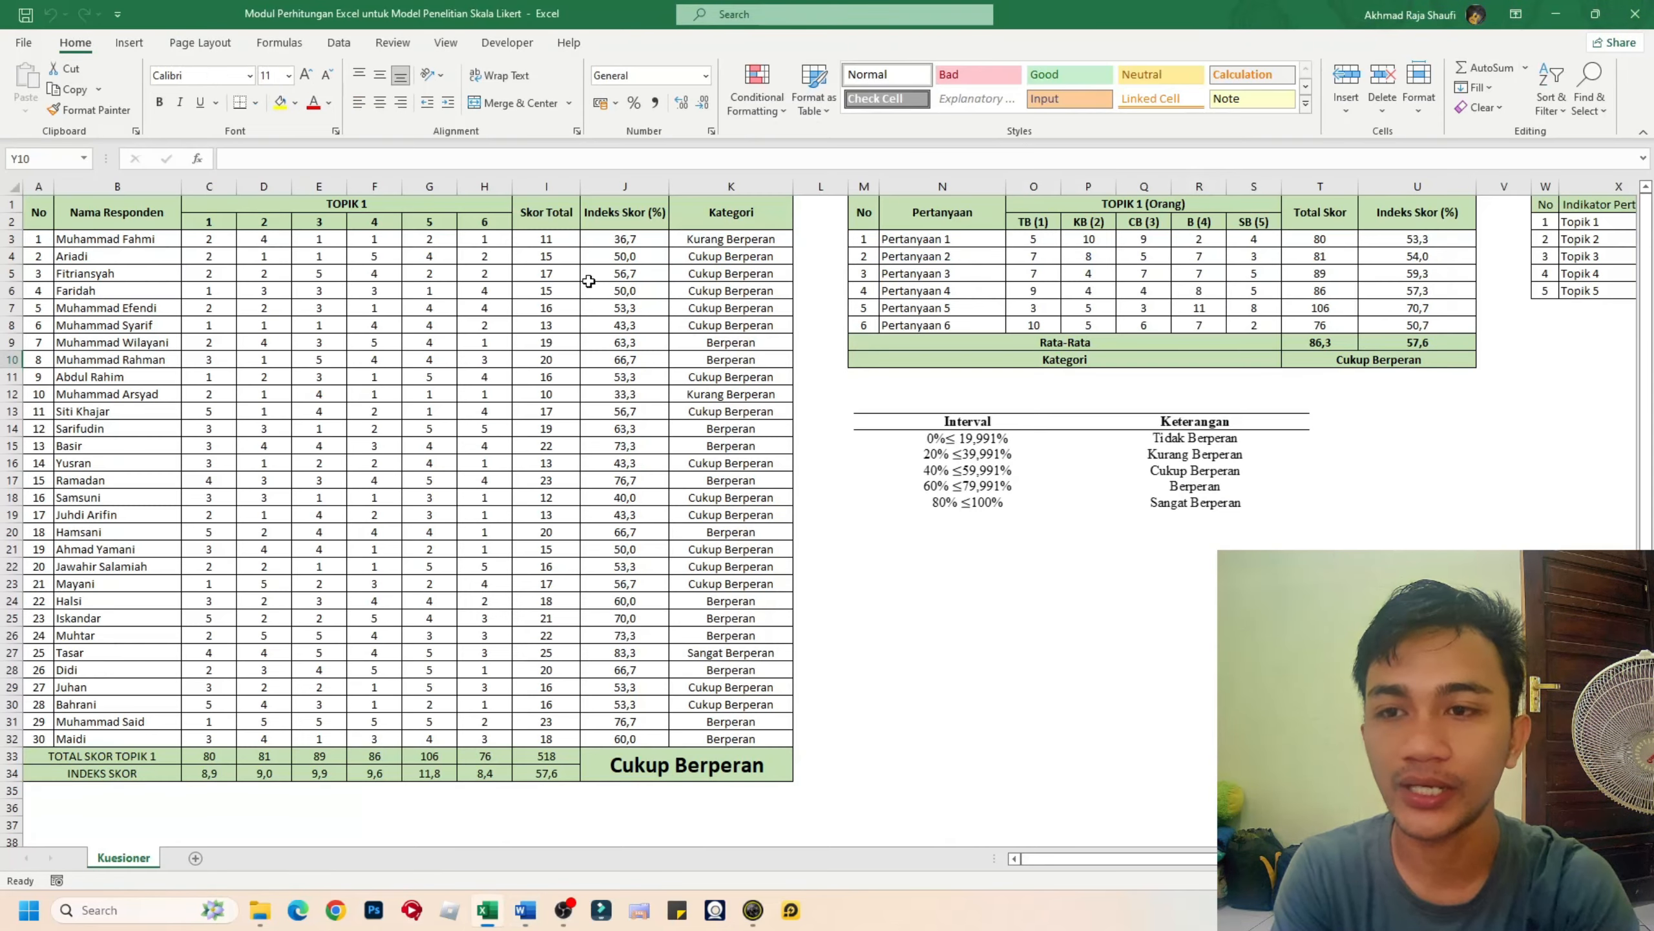
{"action": "left_click", "coordinate": [547, 238]}
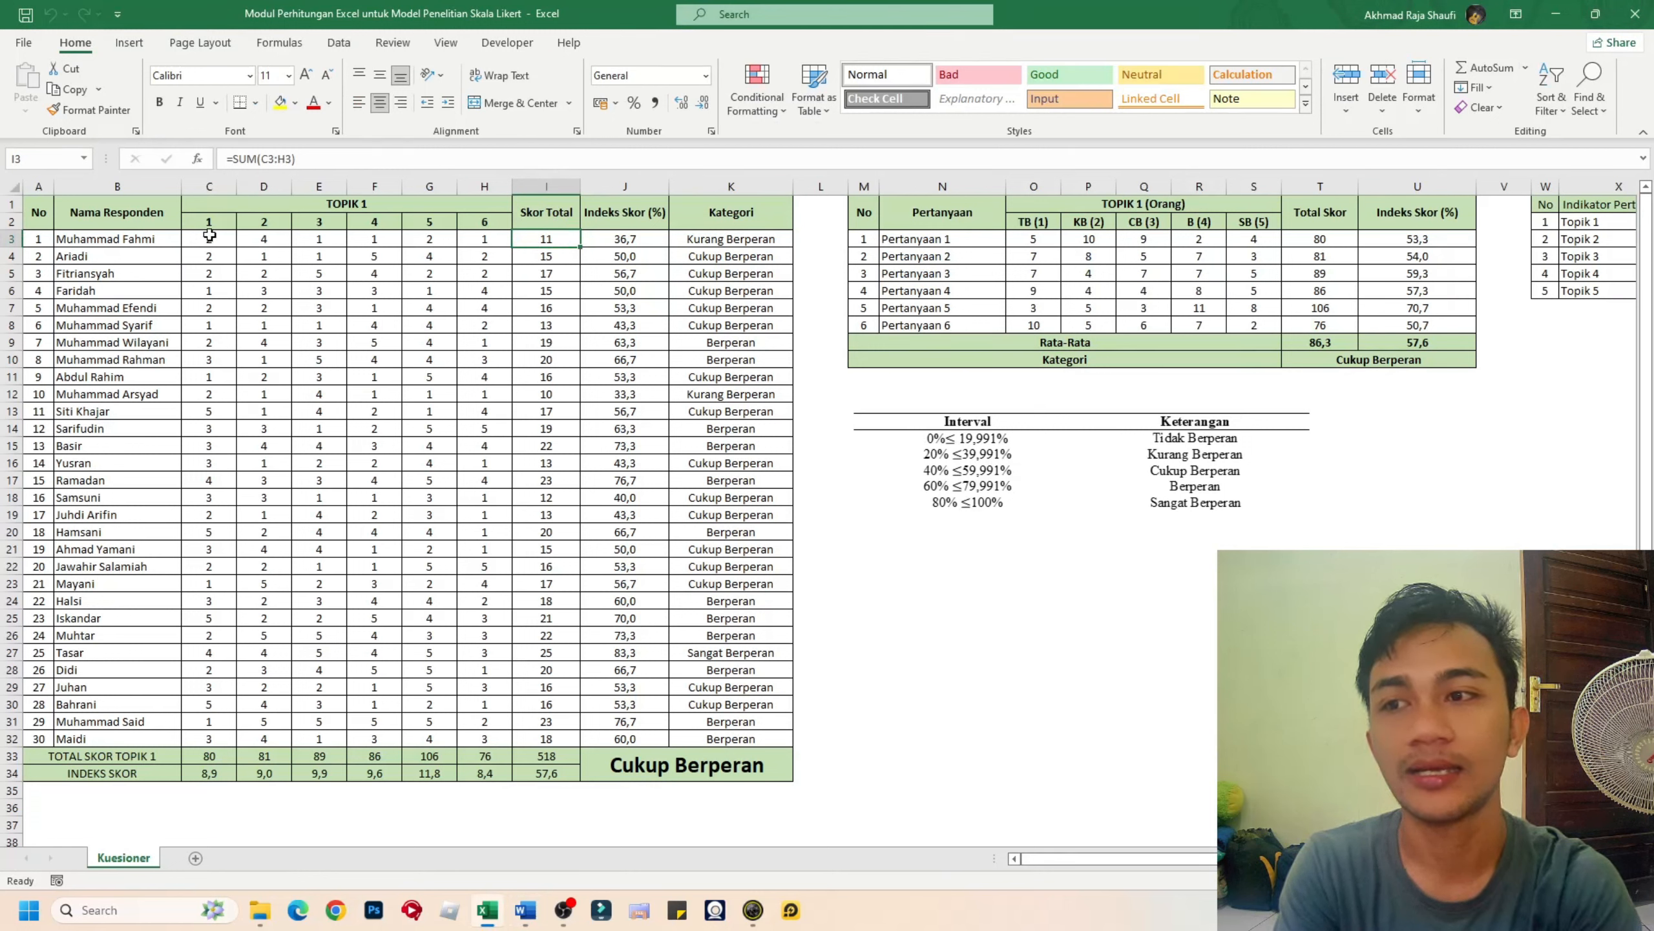
{"action": "left_click_drag", "start_coordinate": [209, 239], "coordinate": [485, 239]}
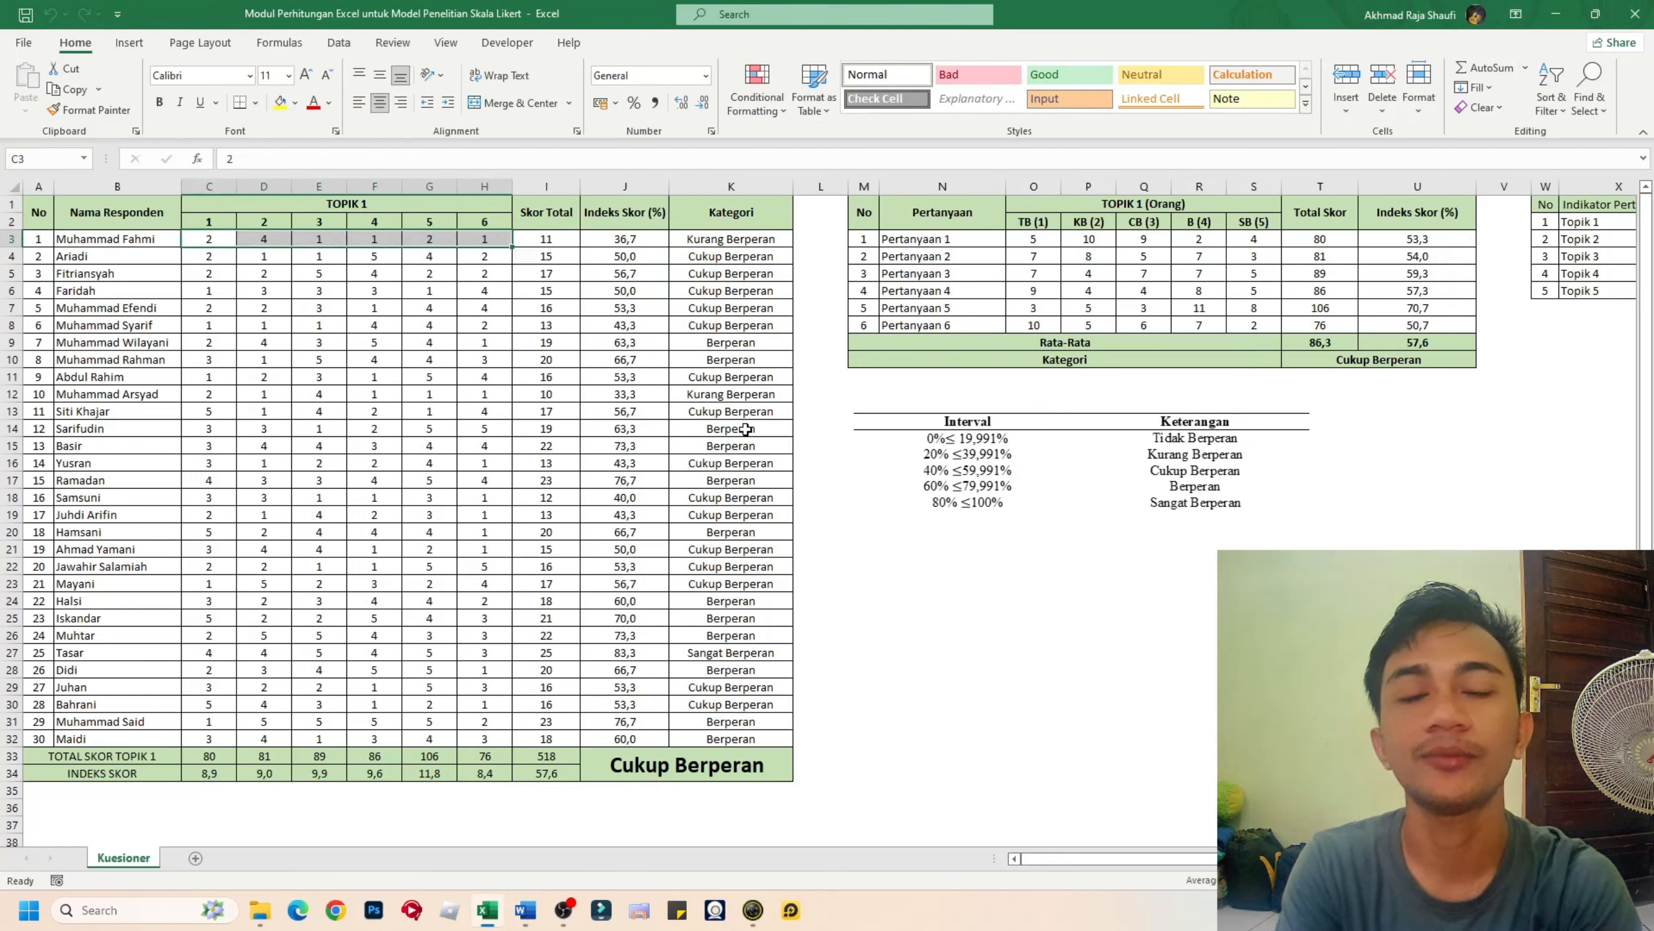
{"action": "left_click", "coordinate": [545, 238]}
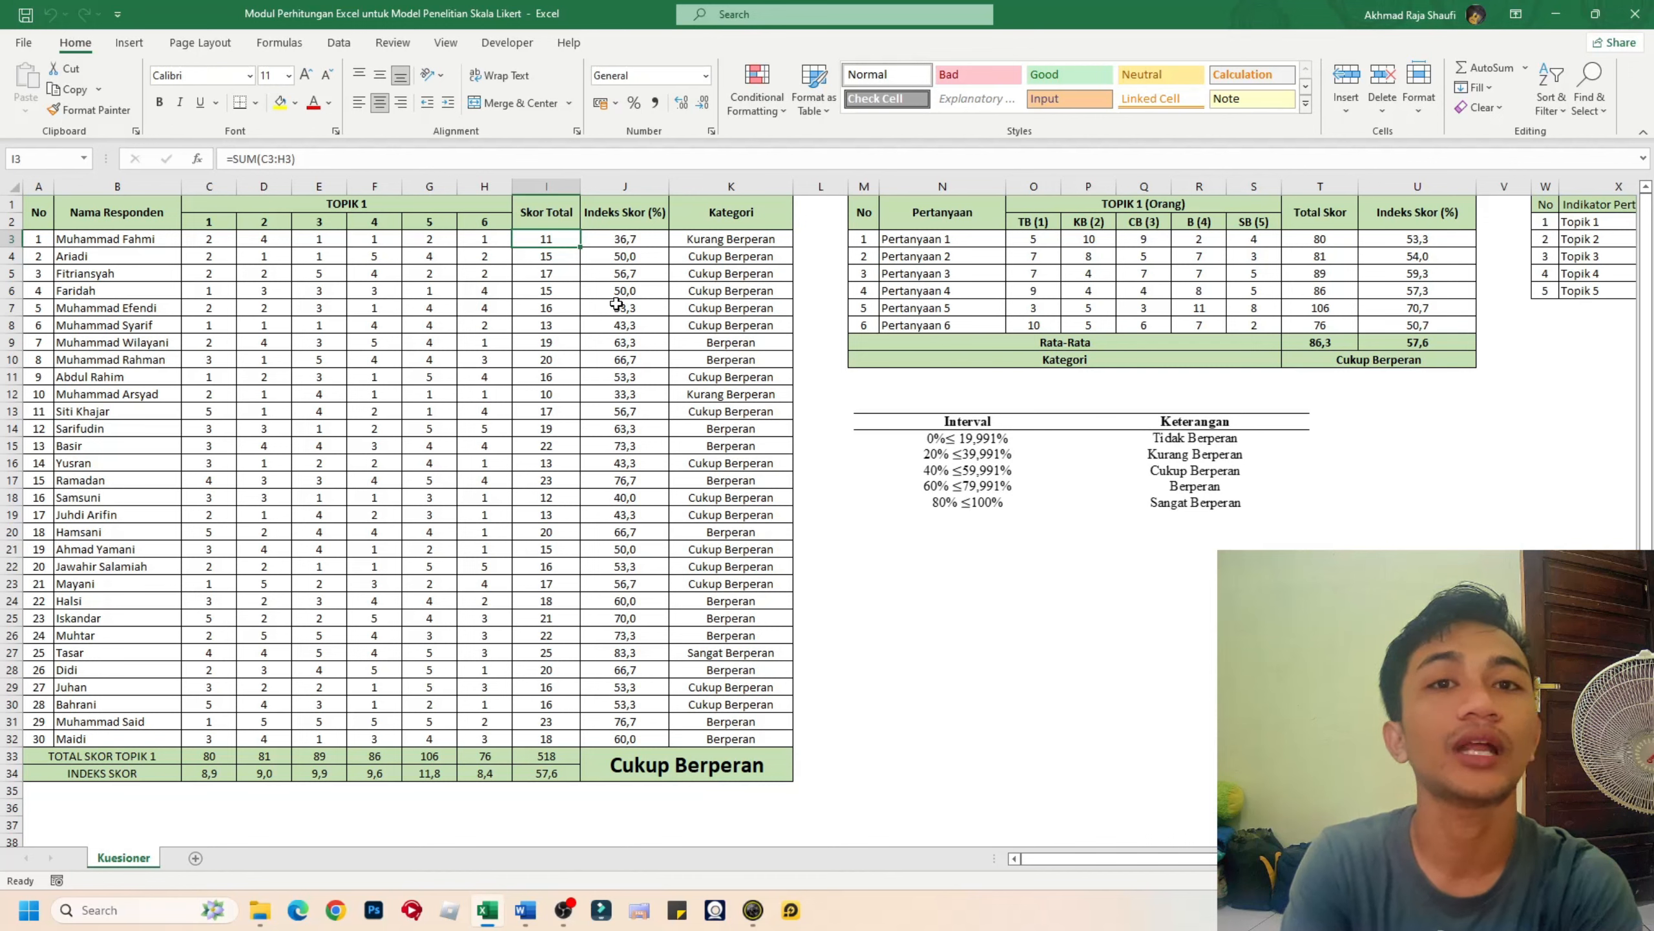
- Switch to the Word document and review the Skor Maksimal and Indeks Skor (%) formulas
{"action": "key", "text": "alt+Tab"}
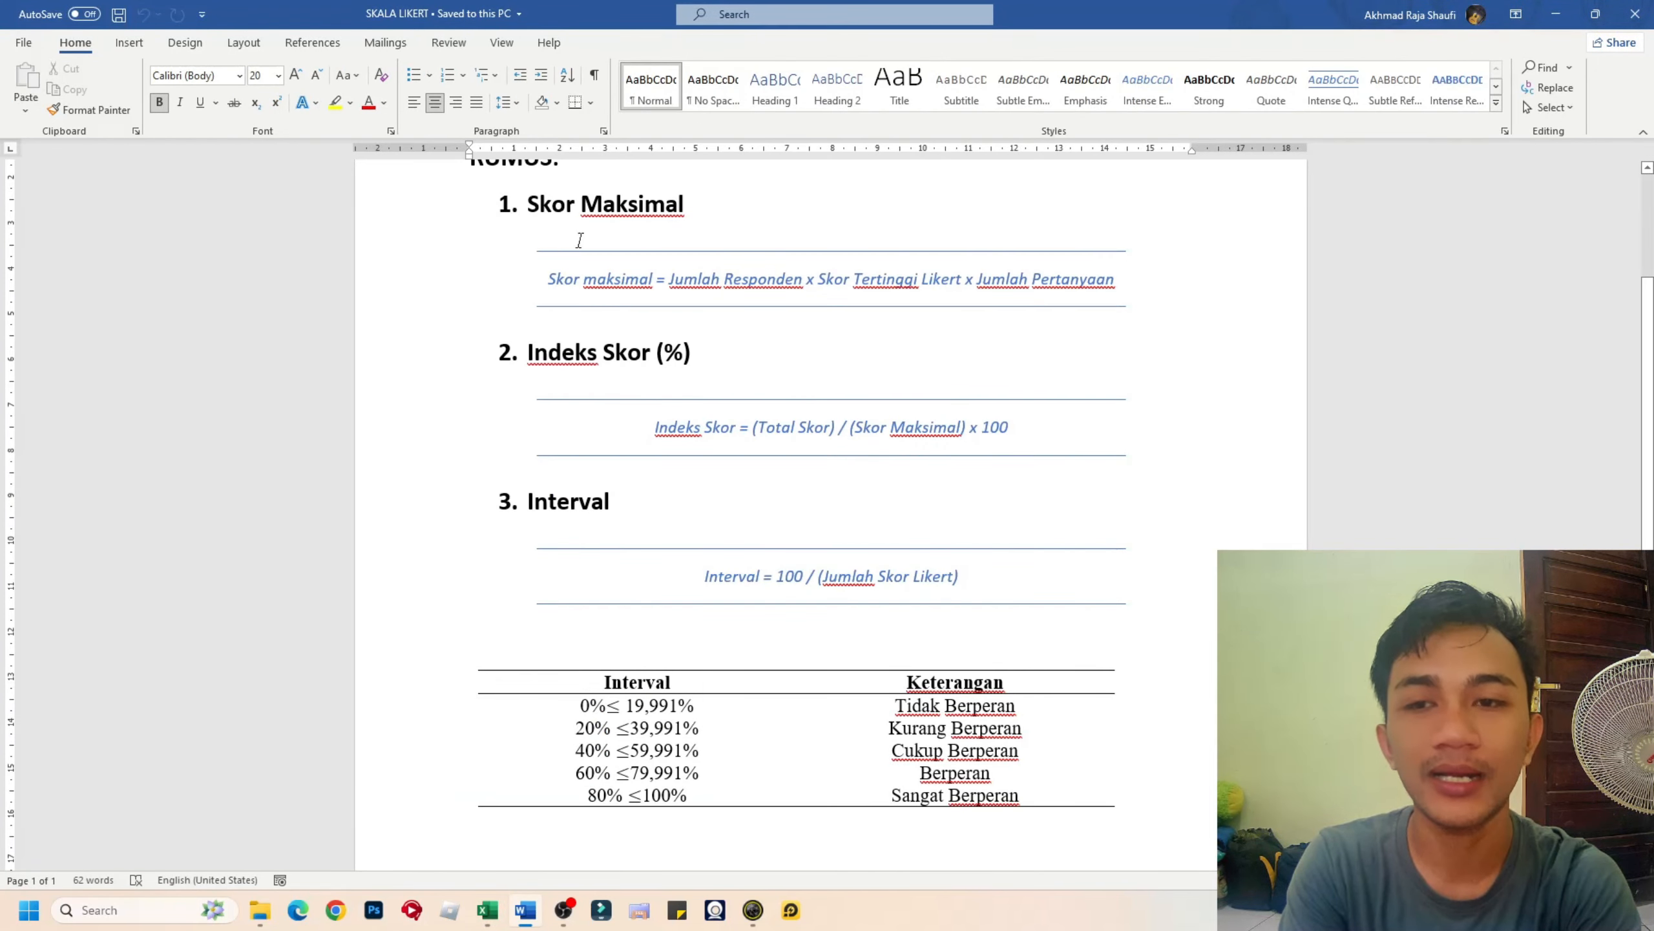
{"action": "left_click_drag", "start_coordinate": [560, 276], "coordinate": [1121, 282]}
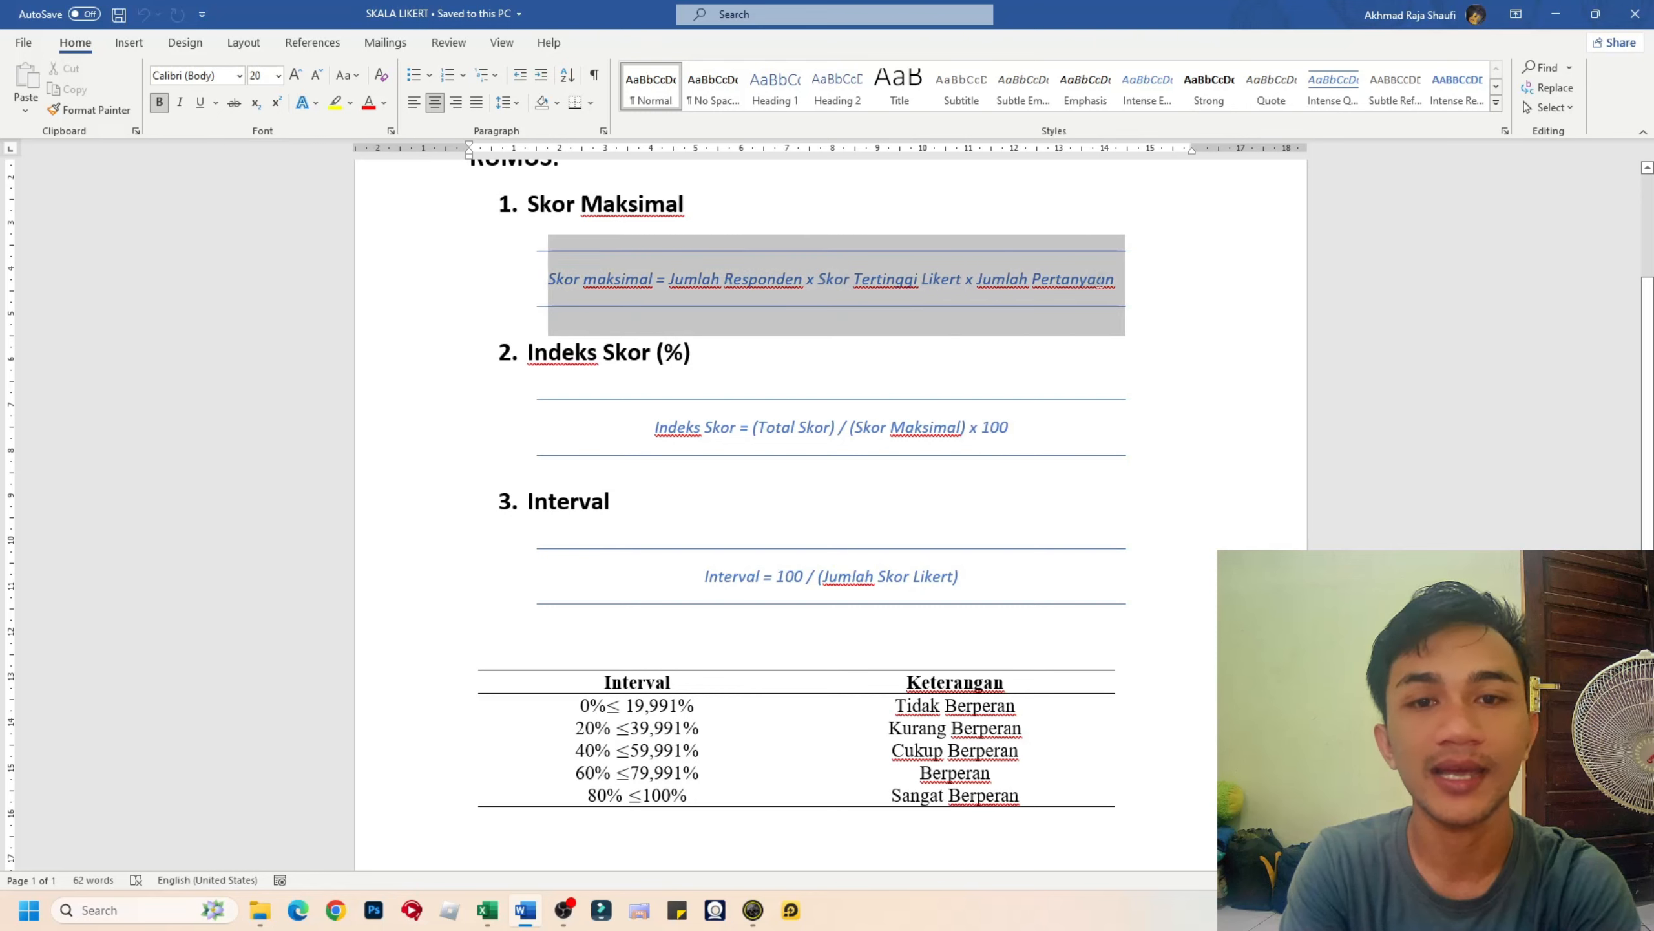
{"action": "left_click", "coordinate": [959, 435]}
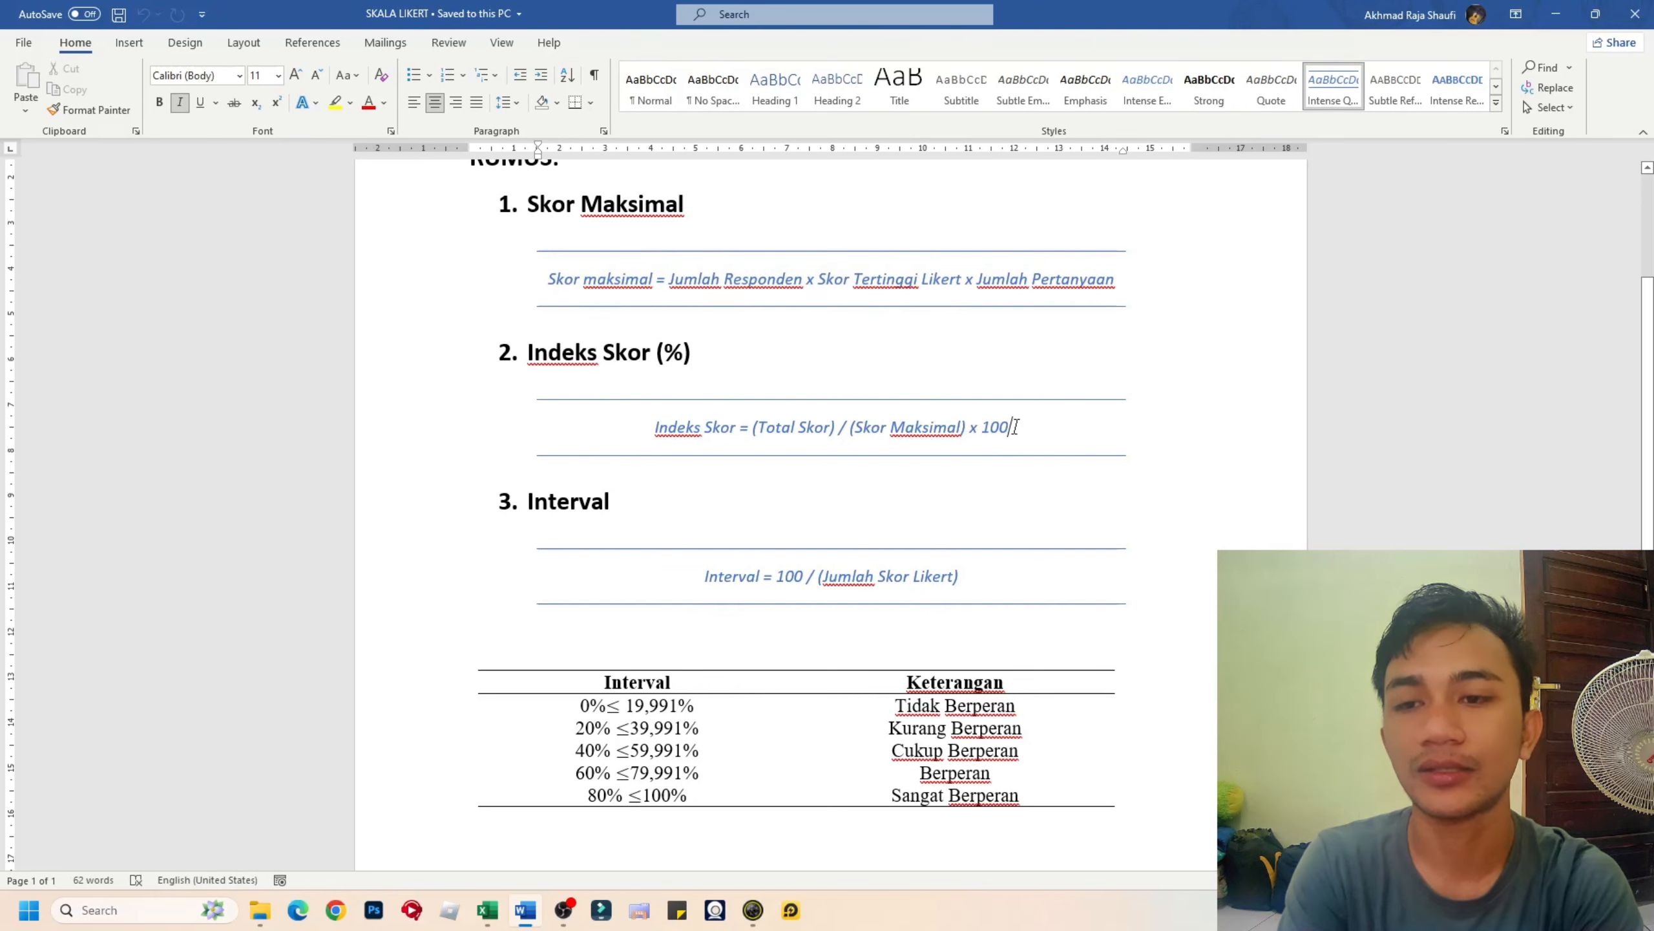
- Switch to the Excel workbook and inspect the first respondent's Indeks Skor (%) formula alongside the Skor Total
{"action": "key", "text": "alt+Tab"}
{"action": "left_click", "coordinate": [629, 238]}
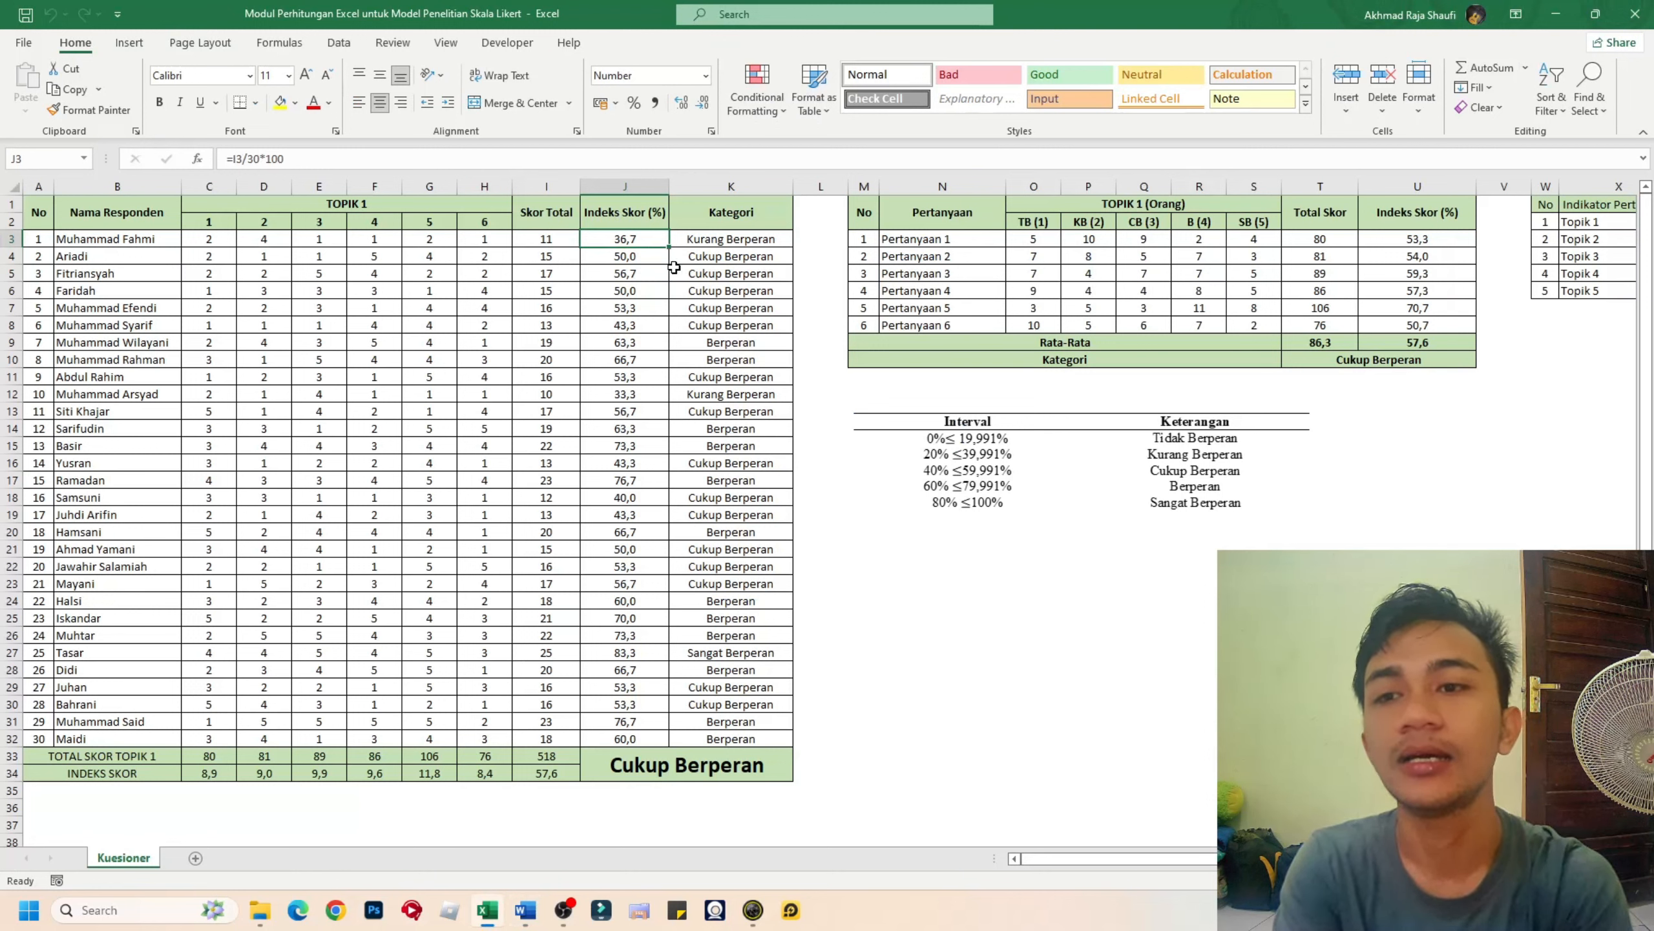
{"action": "left_click", "coordinate": [572, 243]}
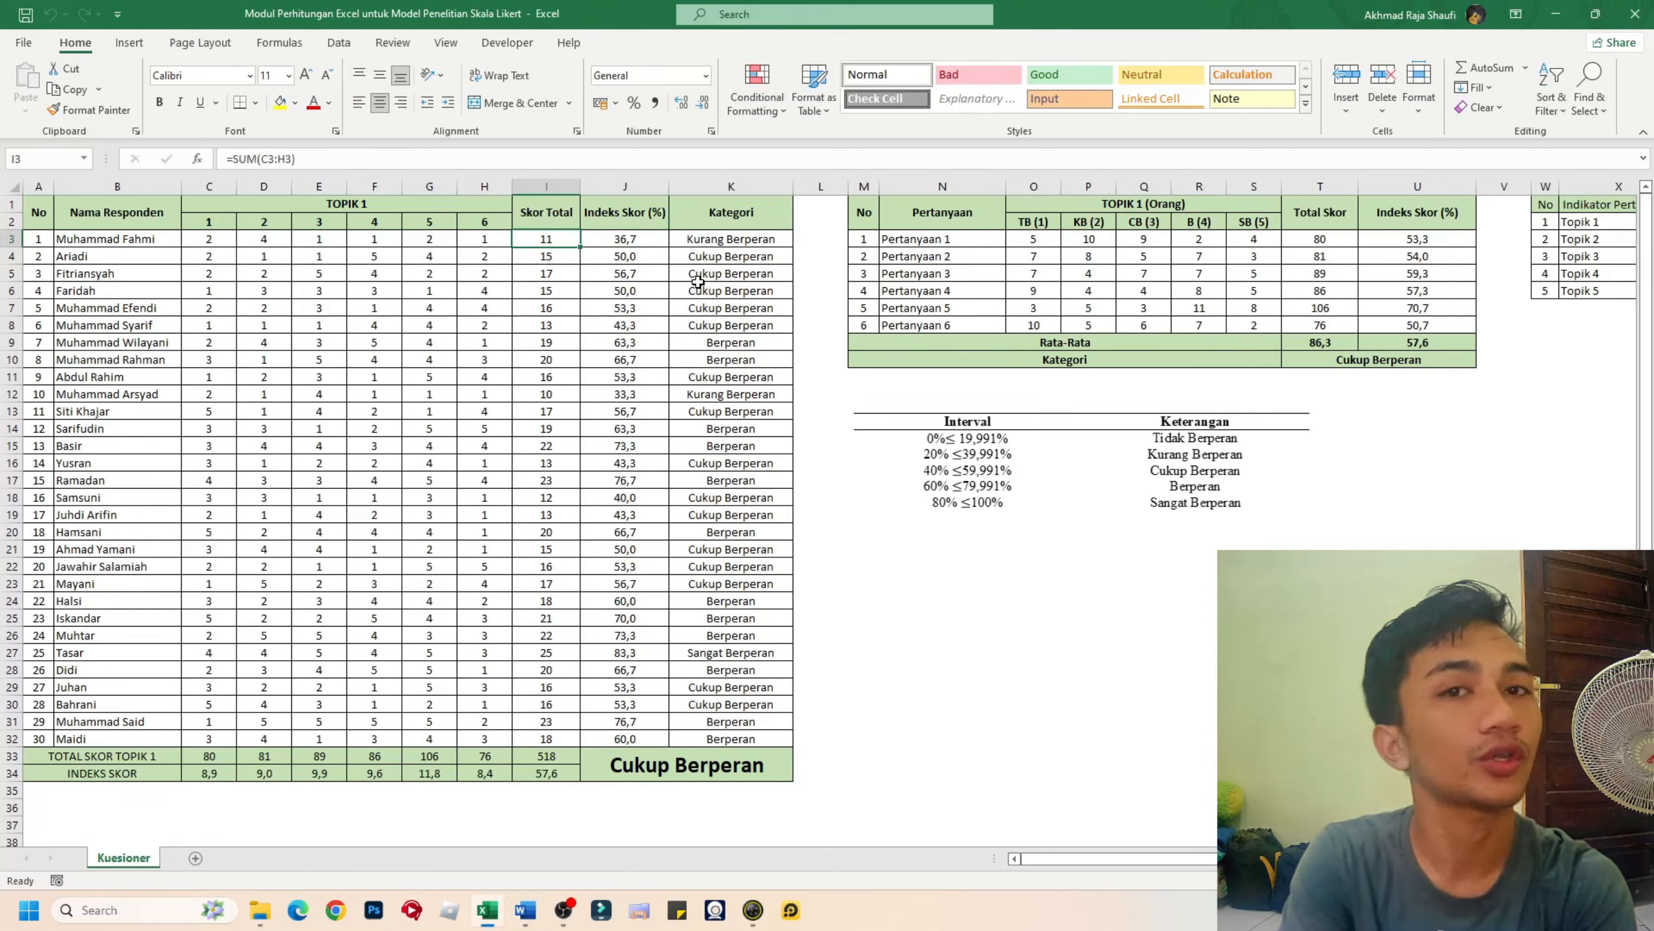
{"action": "left_click", "coordinate": [639, 241]}
- Switch to the Word document and review the Interval formula and the interval table, including the Berperan and Cukup Berperan categories
{"action": "key", "text": "alt+Tab"}
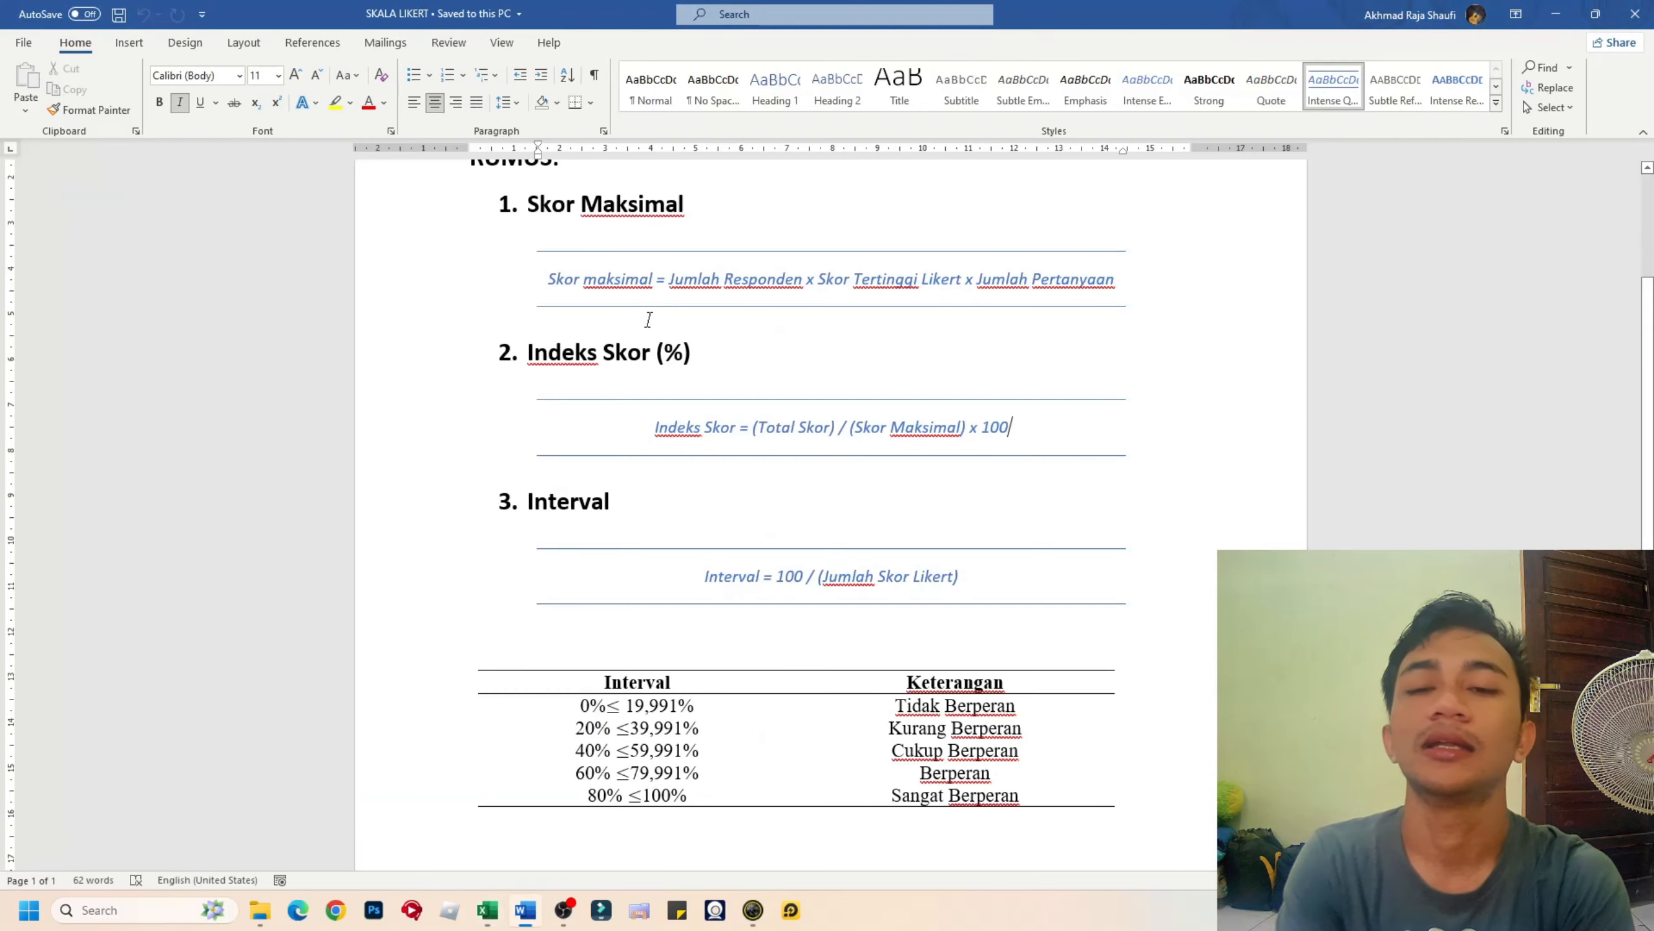
{"action": "scroll", "coordinate": [753, 493], "scroll_direction": "down", "scroll_amount": 3}
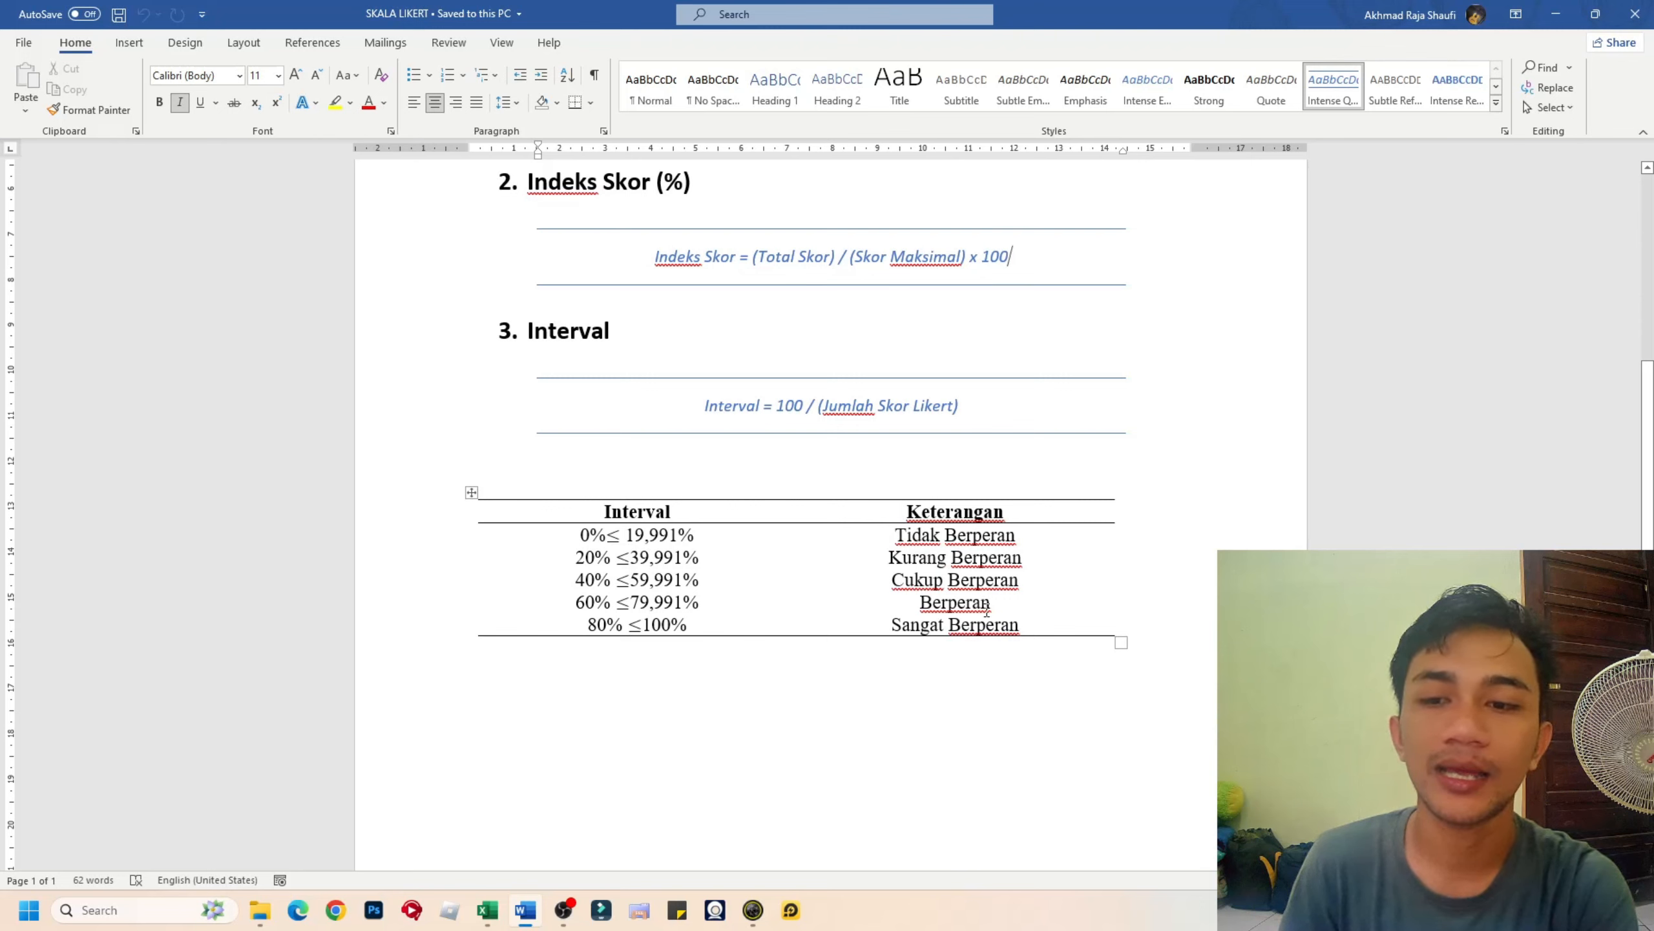
{"action": "left_click_drag", "start_coordinate": [991, 609], "coordinate": [921, 605]}
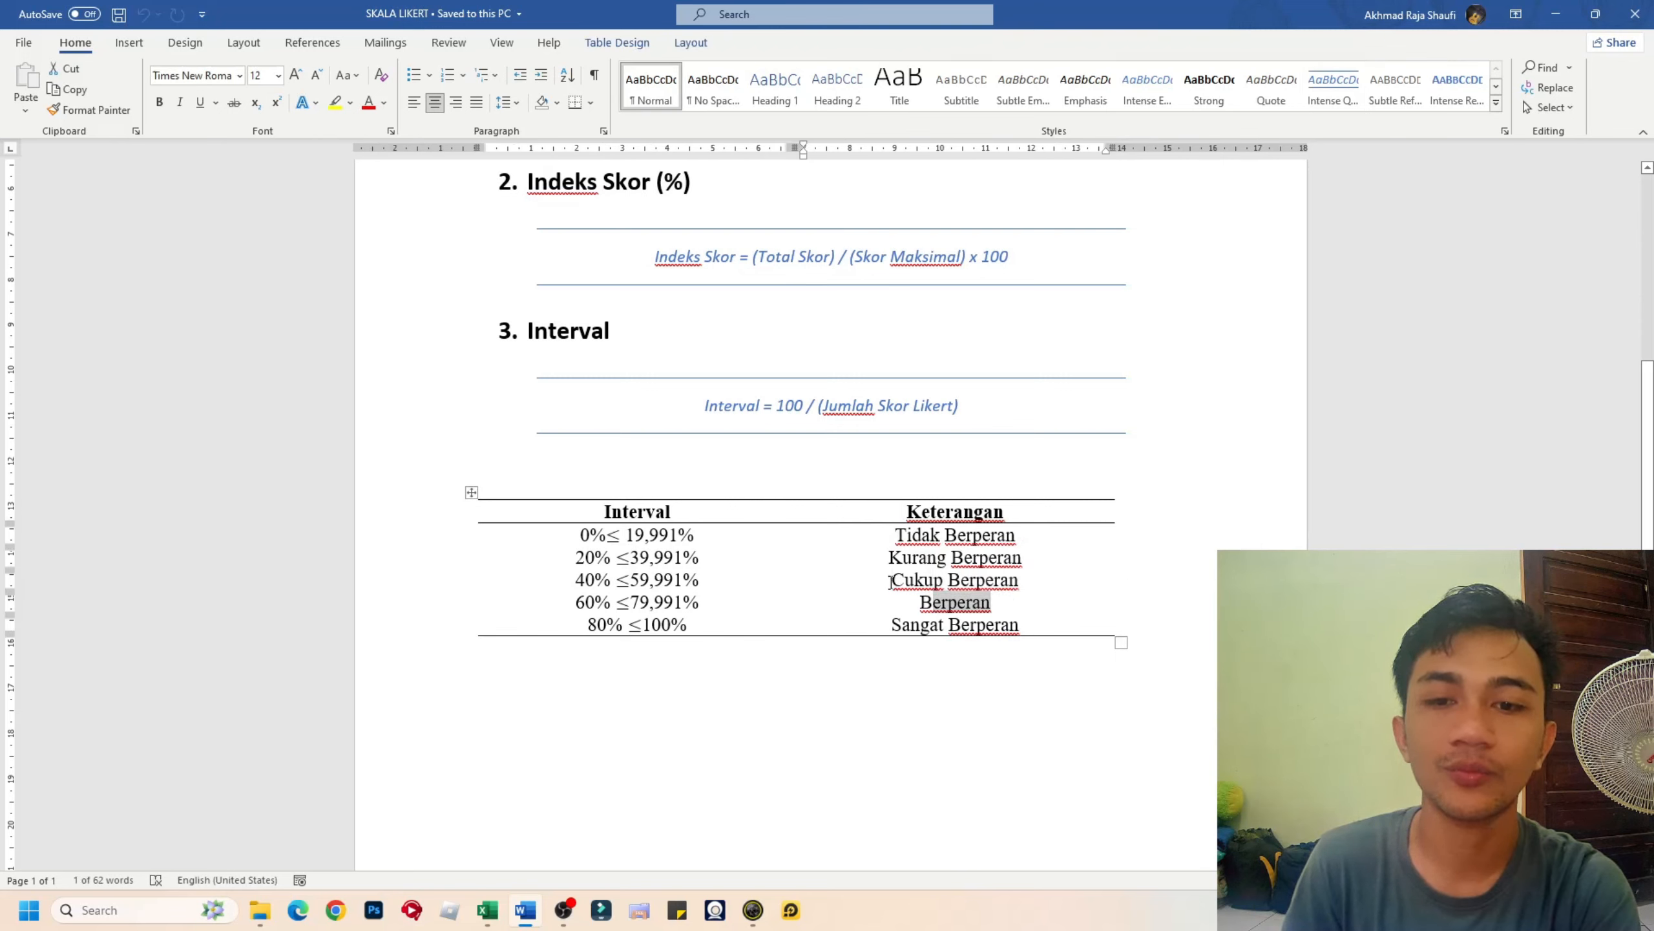
{"action": "mouse_move", "coordinate": [1021, 586]}
{"action": "left_mouse_down"}
{"action": "mouse_move", "coordinate": [897, 581]}
{"action": "mouse_move", "coordinate": [1023, 581]}
{"action": "left_mouse_up"}
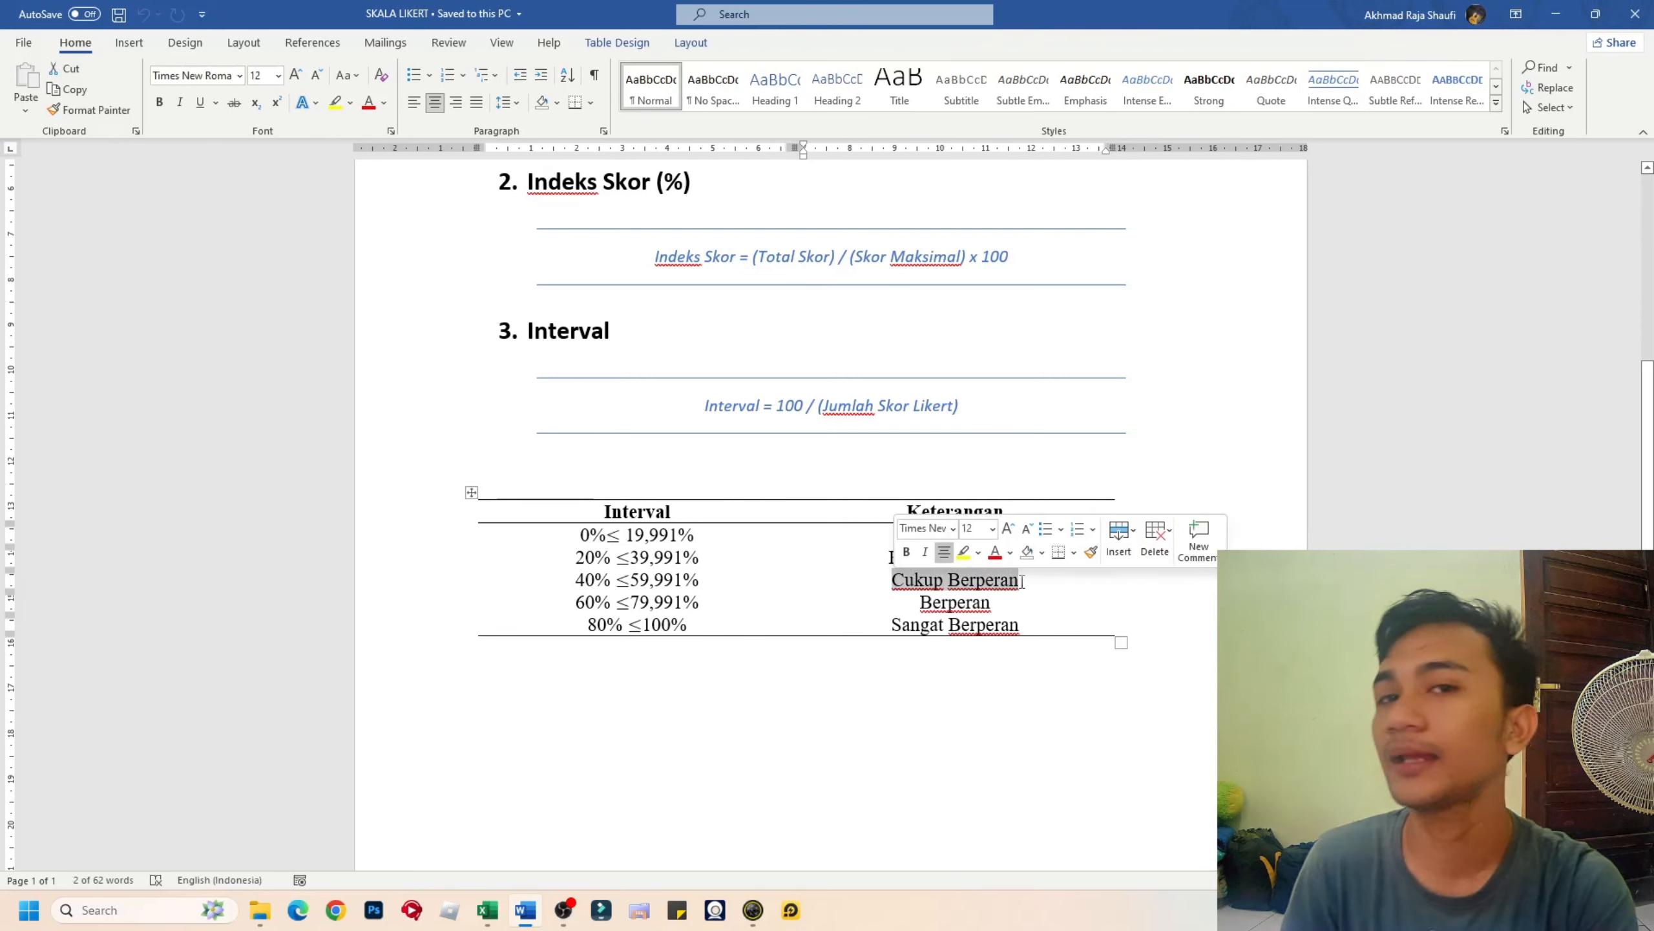
{"action": "left_click", "coordinate": [1027, 580]}
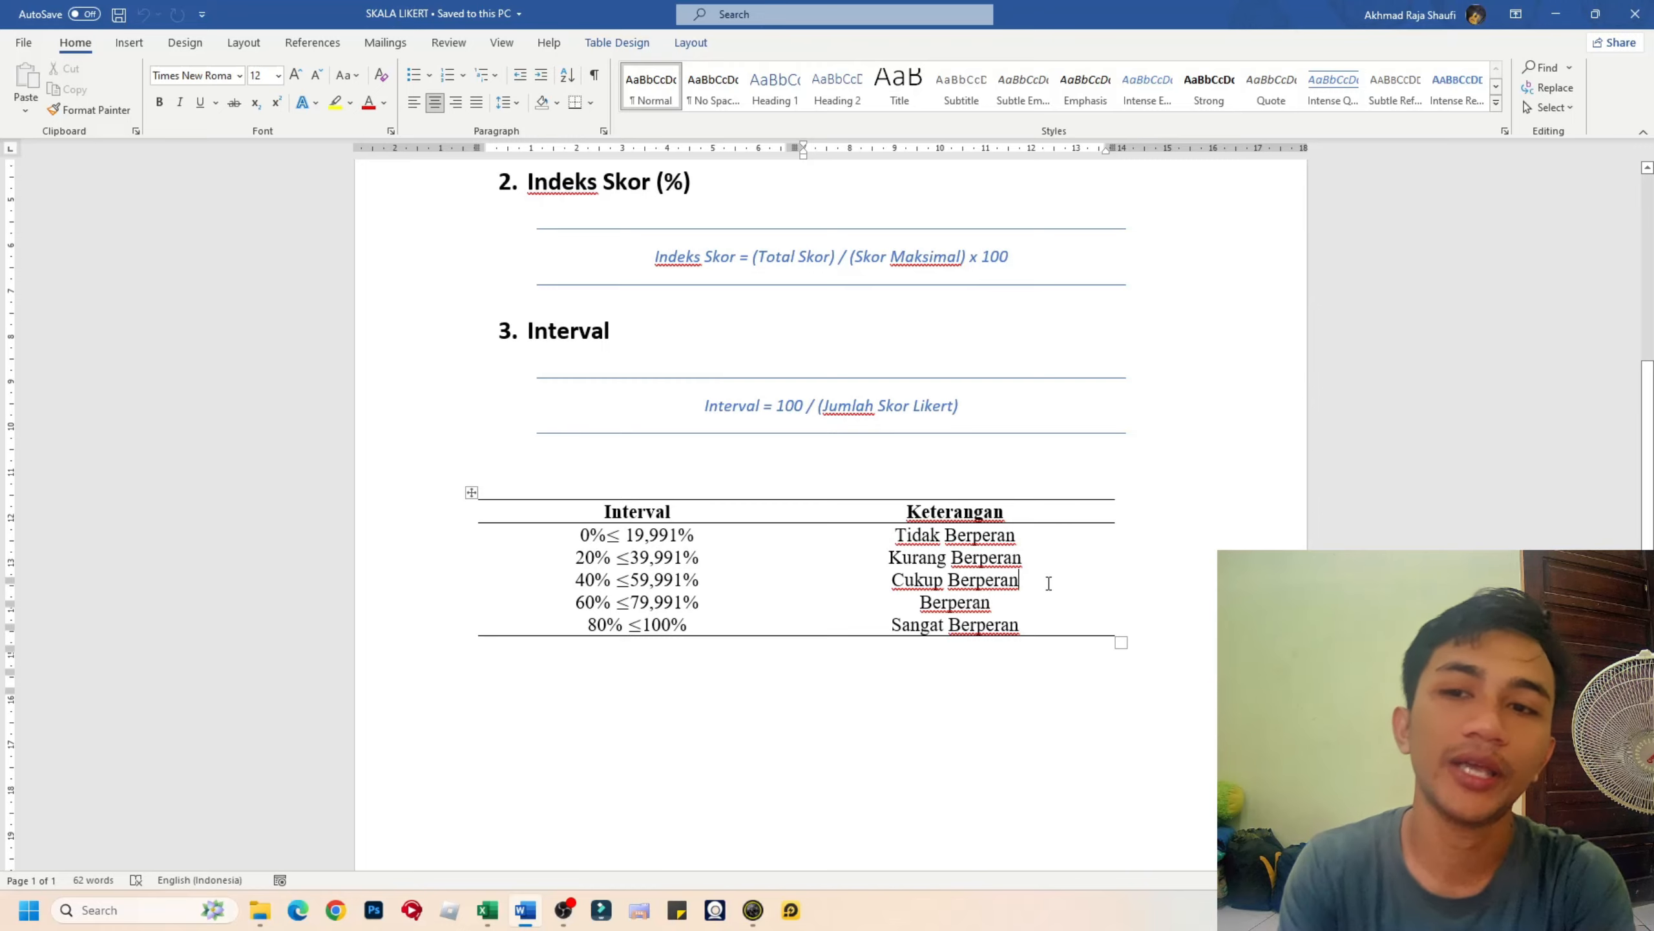
{"action": "scroll", "coordinate": [1045, 574], "scroll_direction": "up", "scroll_amount": 5}
{"action": "scroll", "coordinate": [1047, 574], "scroll_direction": "down", "scroll_amount": 3}
{"action": "scroll", "coordinate": [1047, 579], "scroll_direction": "up", "scroll_amount": 2}
{"action": "scroll", "coordinate": [1047, 580], "scroll_direction": "up", "scroll_amount": 2}
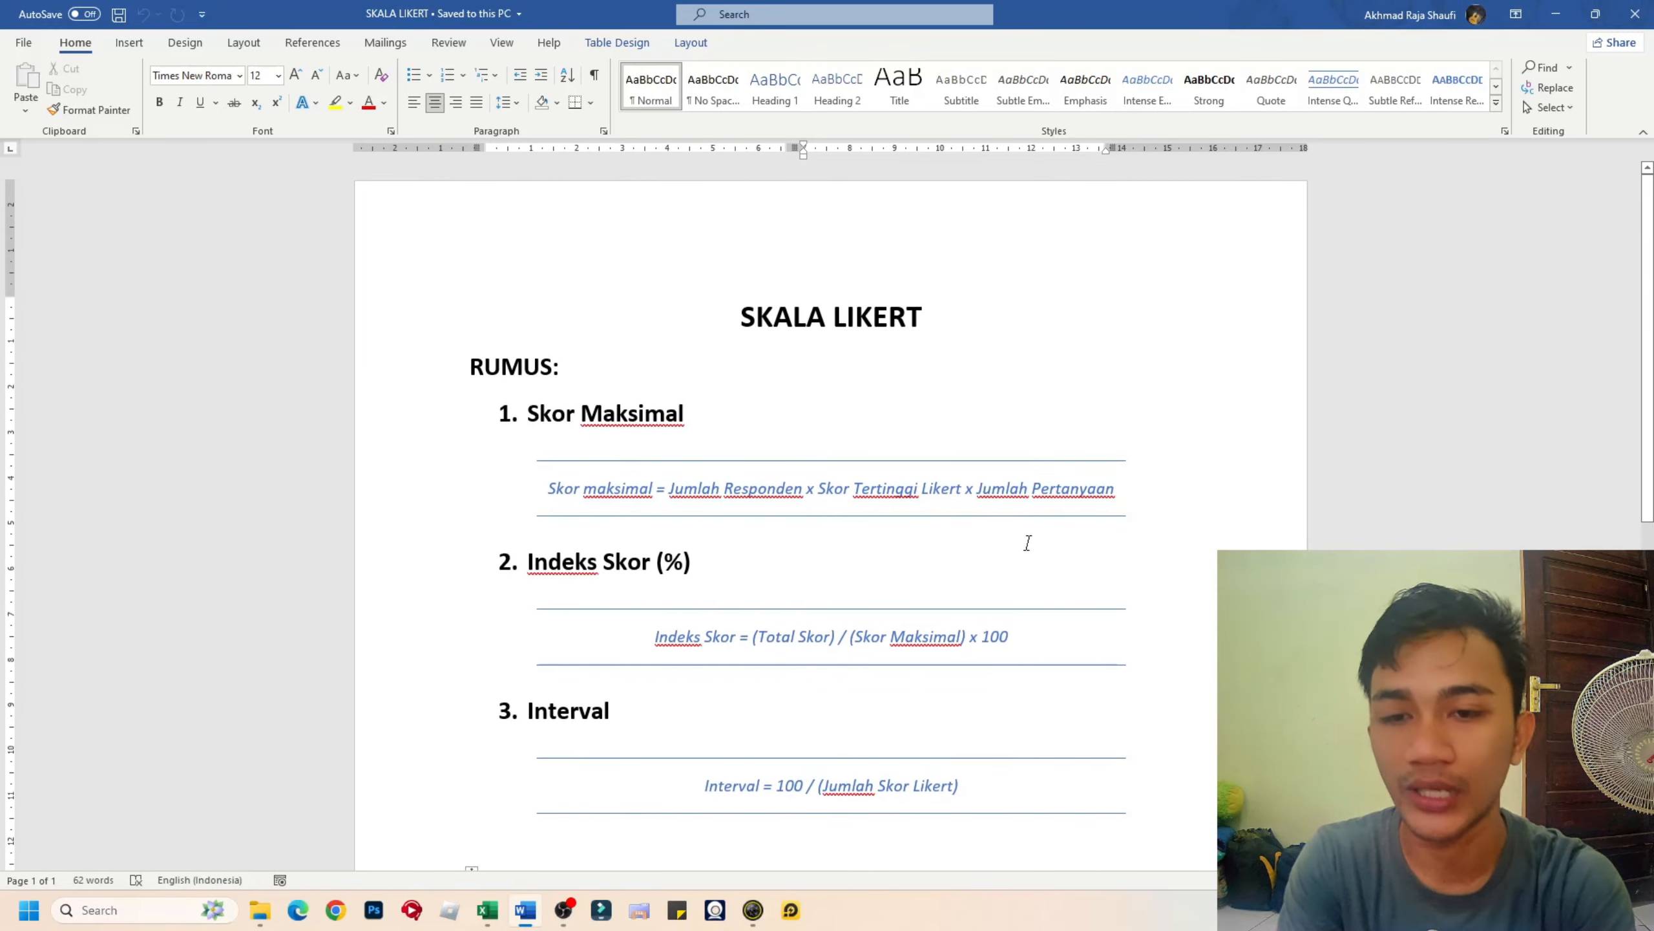
- Switch to the Excel workbook and show the beginning of the Topik 1 respondent table enlarged
{"action": "key", "text": "alt+Tab"}
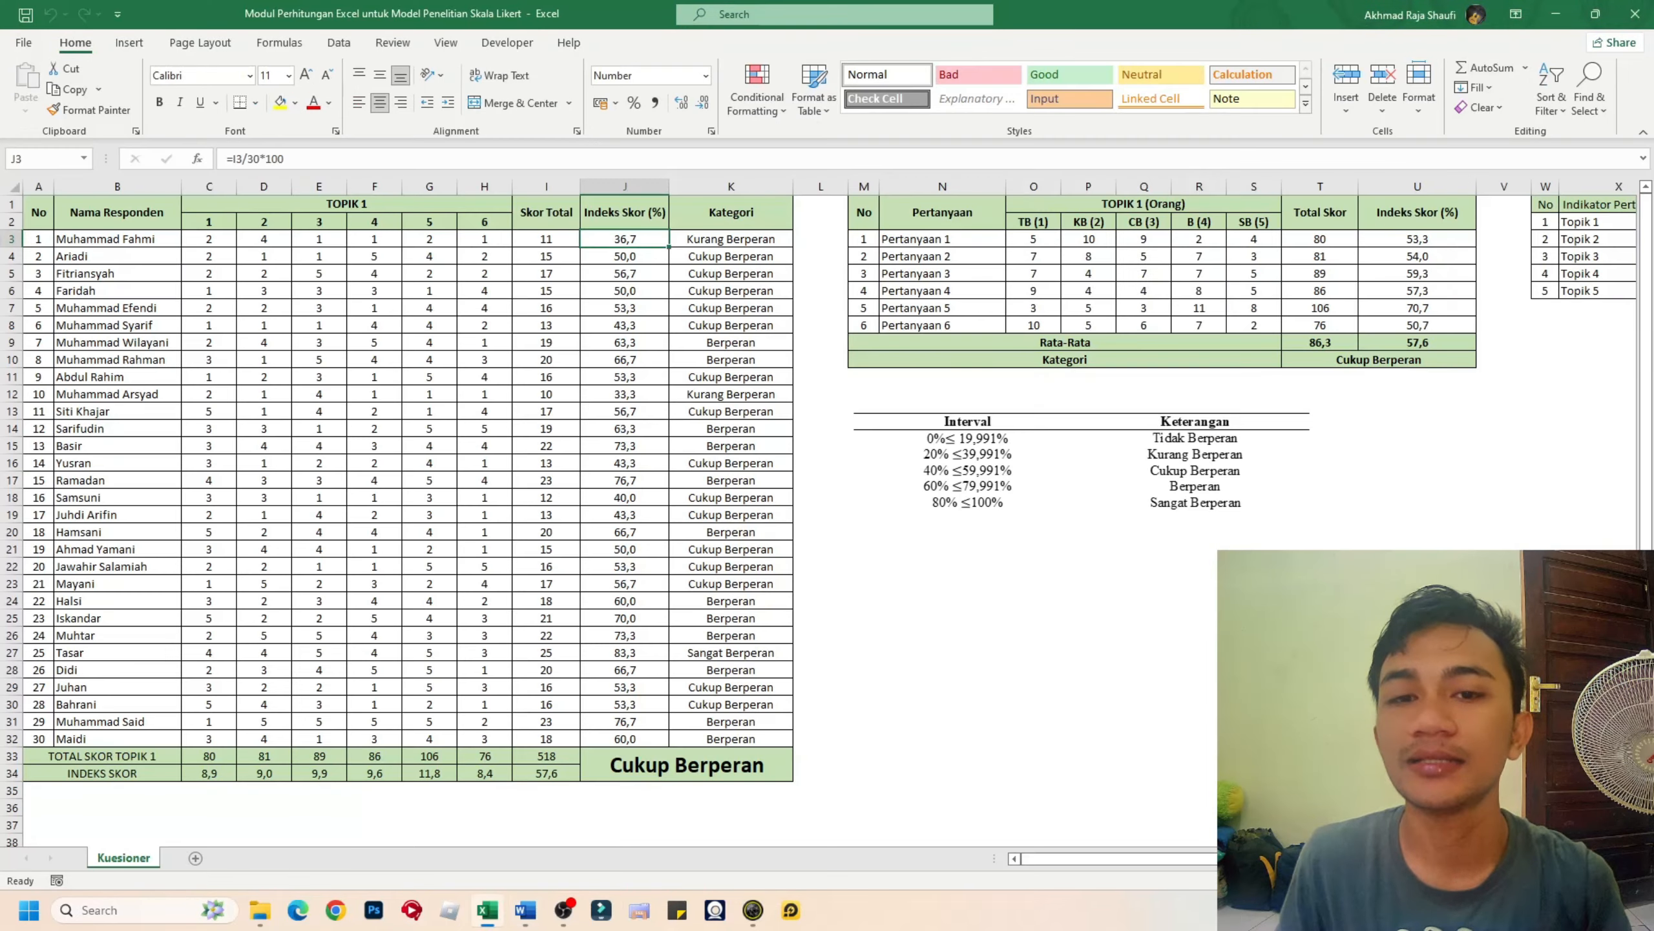
{"action": "left_click", "coordinate": [254, 312]}
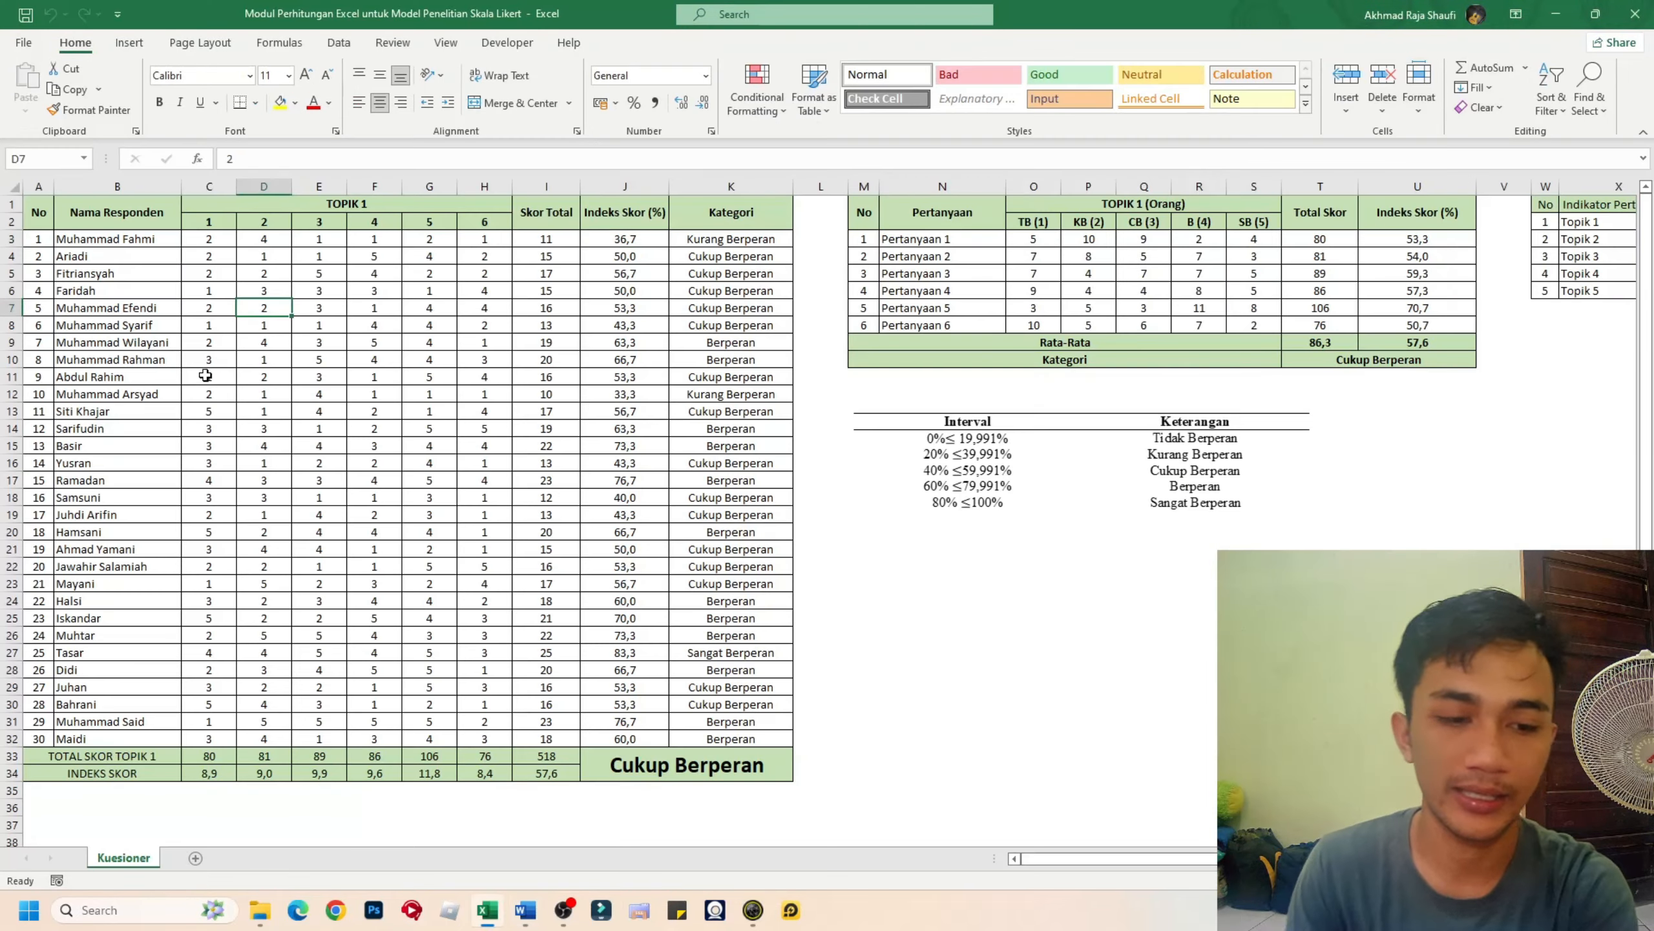
{"action": "scroll", "coordinate": [198, 375], "scroll_direction": "up", "scroll_amount": 2}
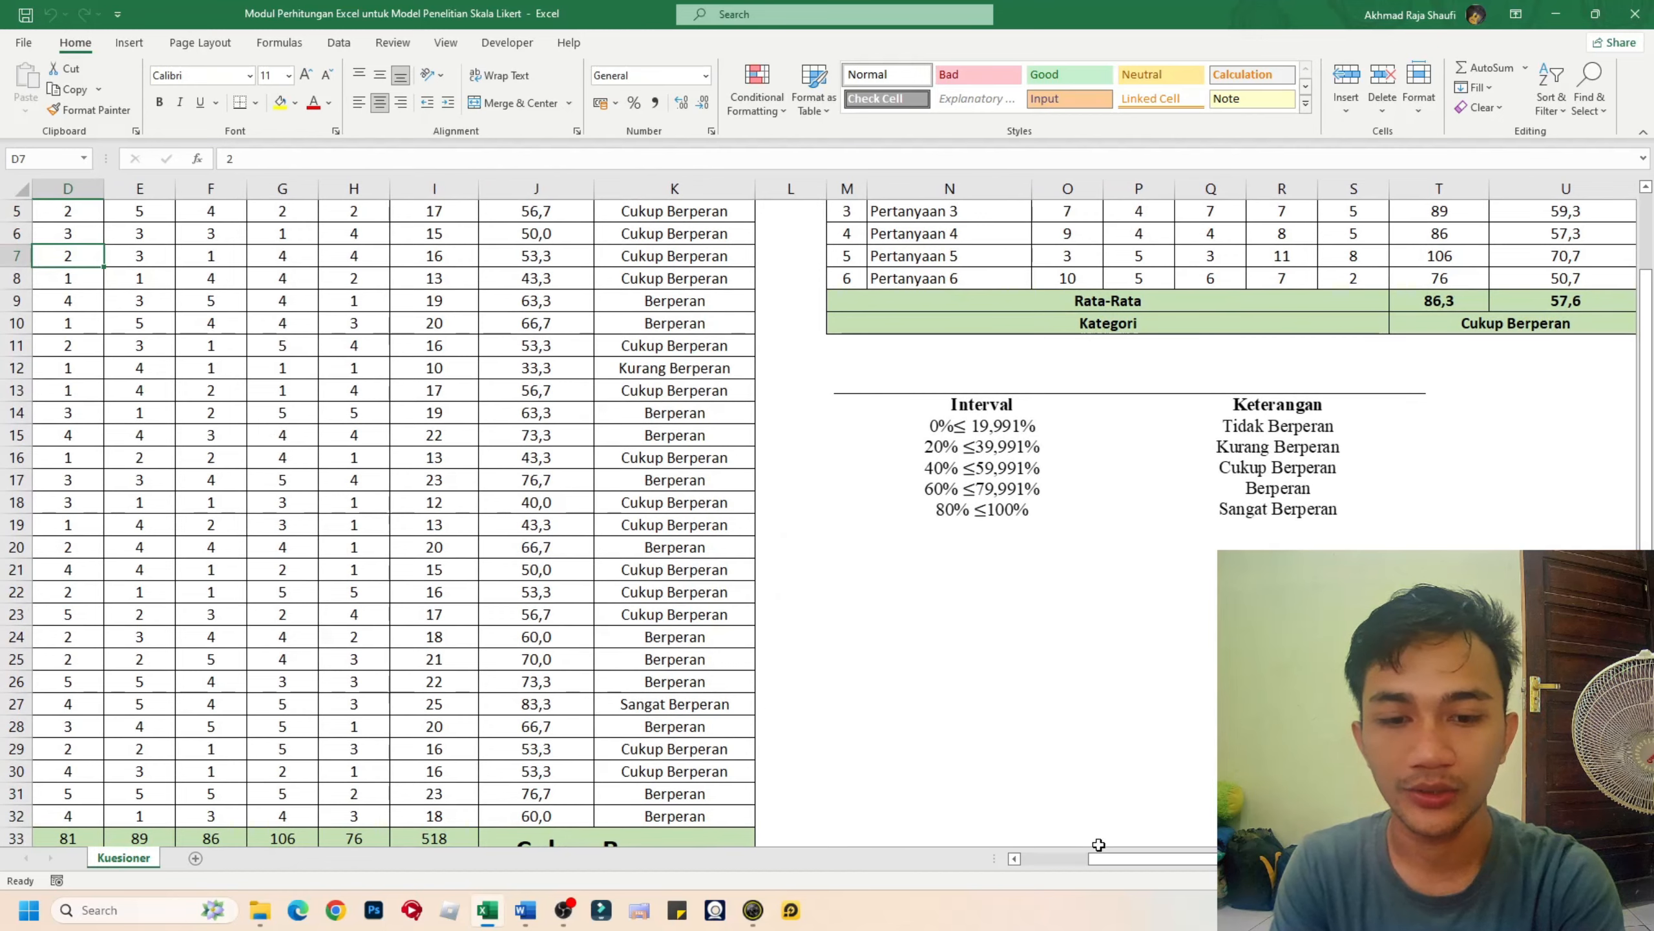
{"action": "left_click_drag", "start_coordinate": [1110, 860], "coordinate": [1023, 864]}
{"action": "scroll", "coordinate": [176, 515], "scroll_direction": "up", "scroll_amount": 2}
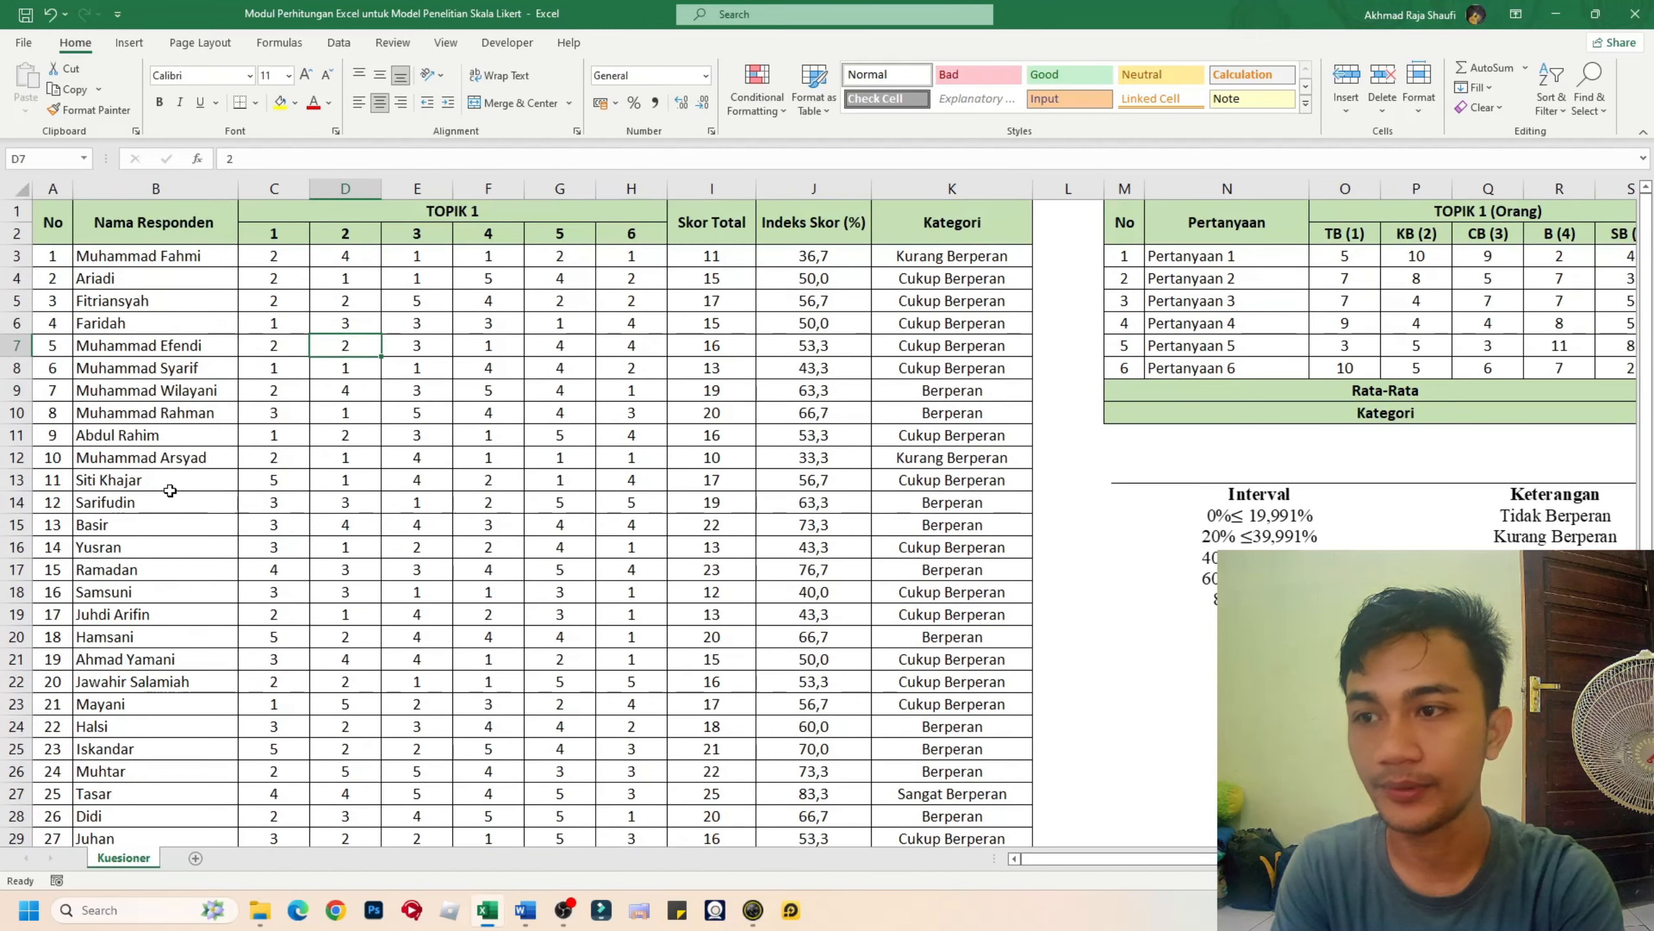
- Review the No and Nama Responden columns from the first respondent to the last
{"action": "left_click", "coordinate": [64, 223]}
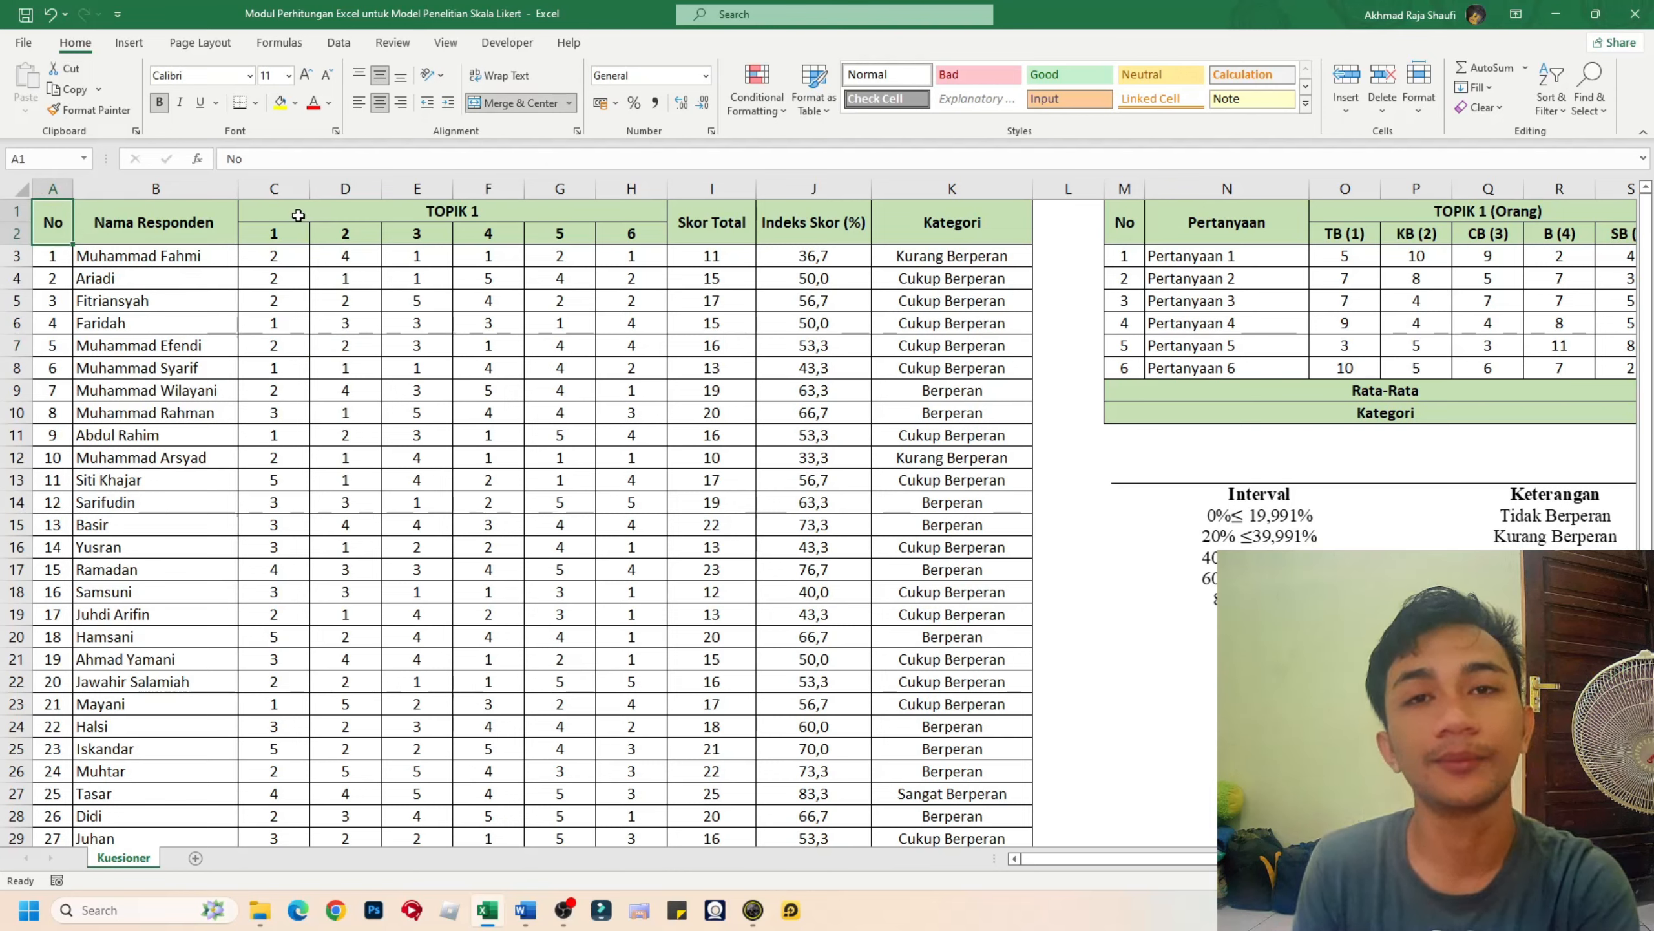
{"action": "left_click", "coordinate": [132, 226]}
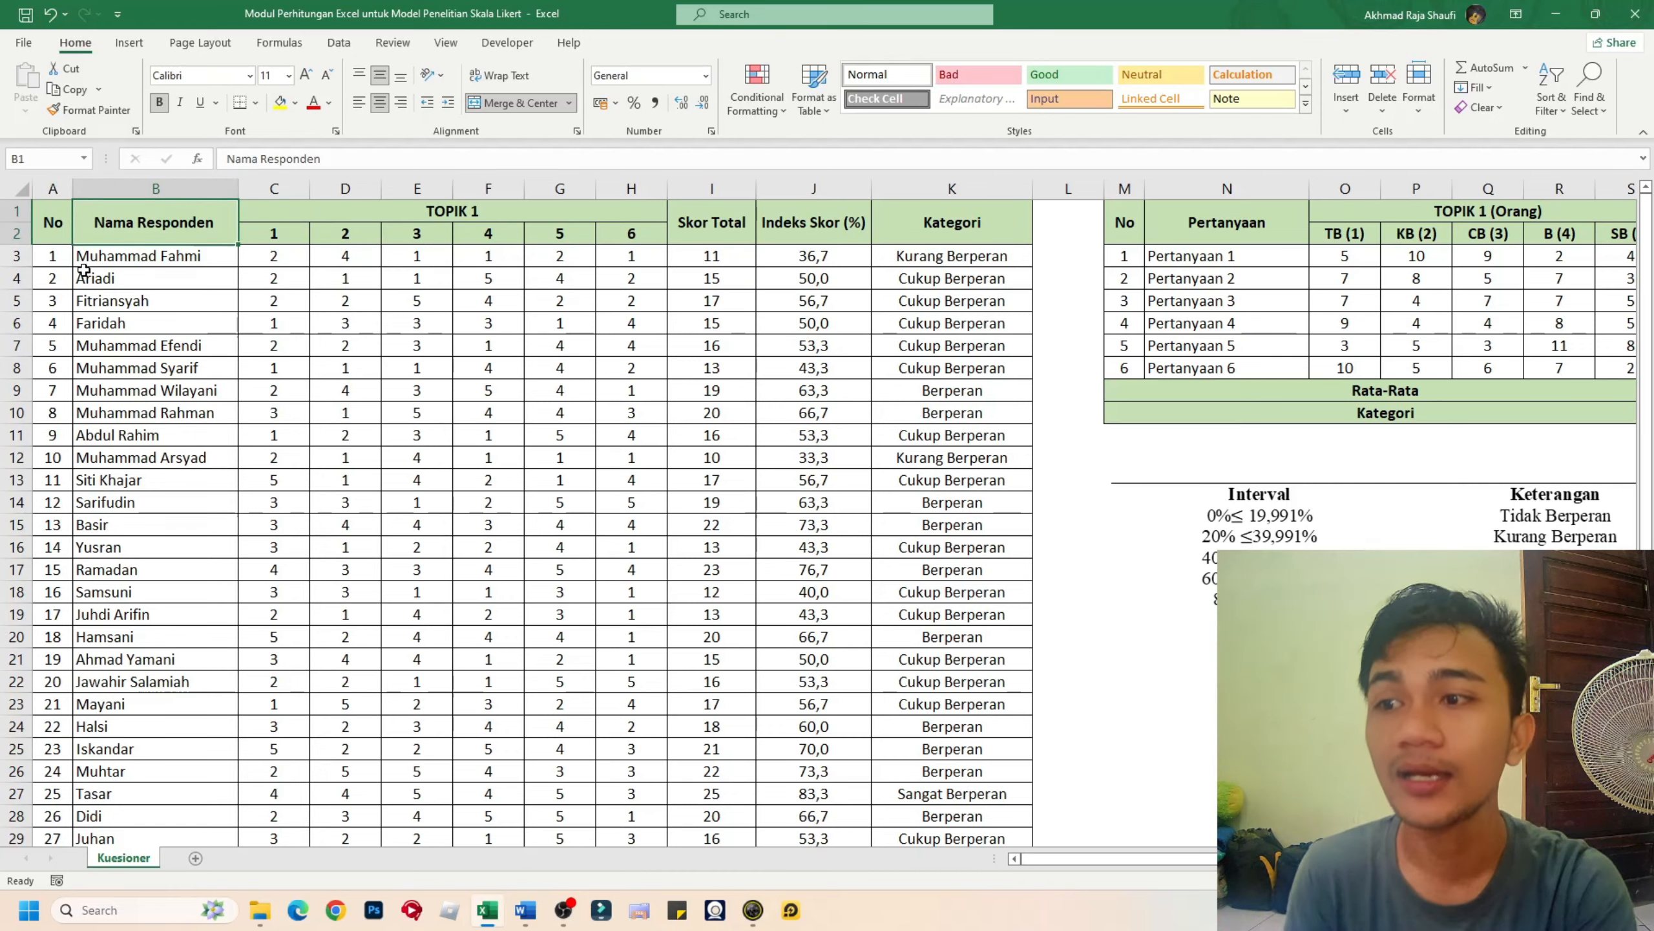
{"action": "left_click", "coordinate": [65, 261]}
{"action": "scroll", "coordinate": [72, 359], "scroll_direction": "down", "scroll_amount": 5}
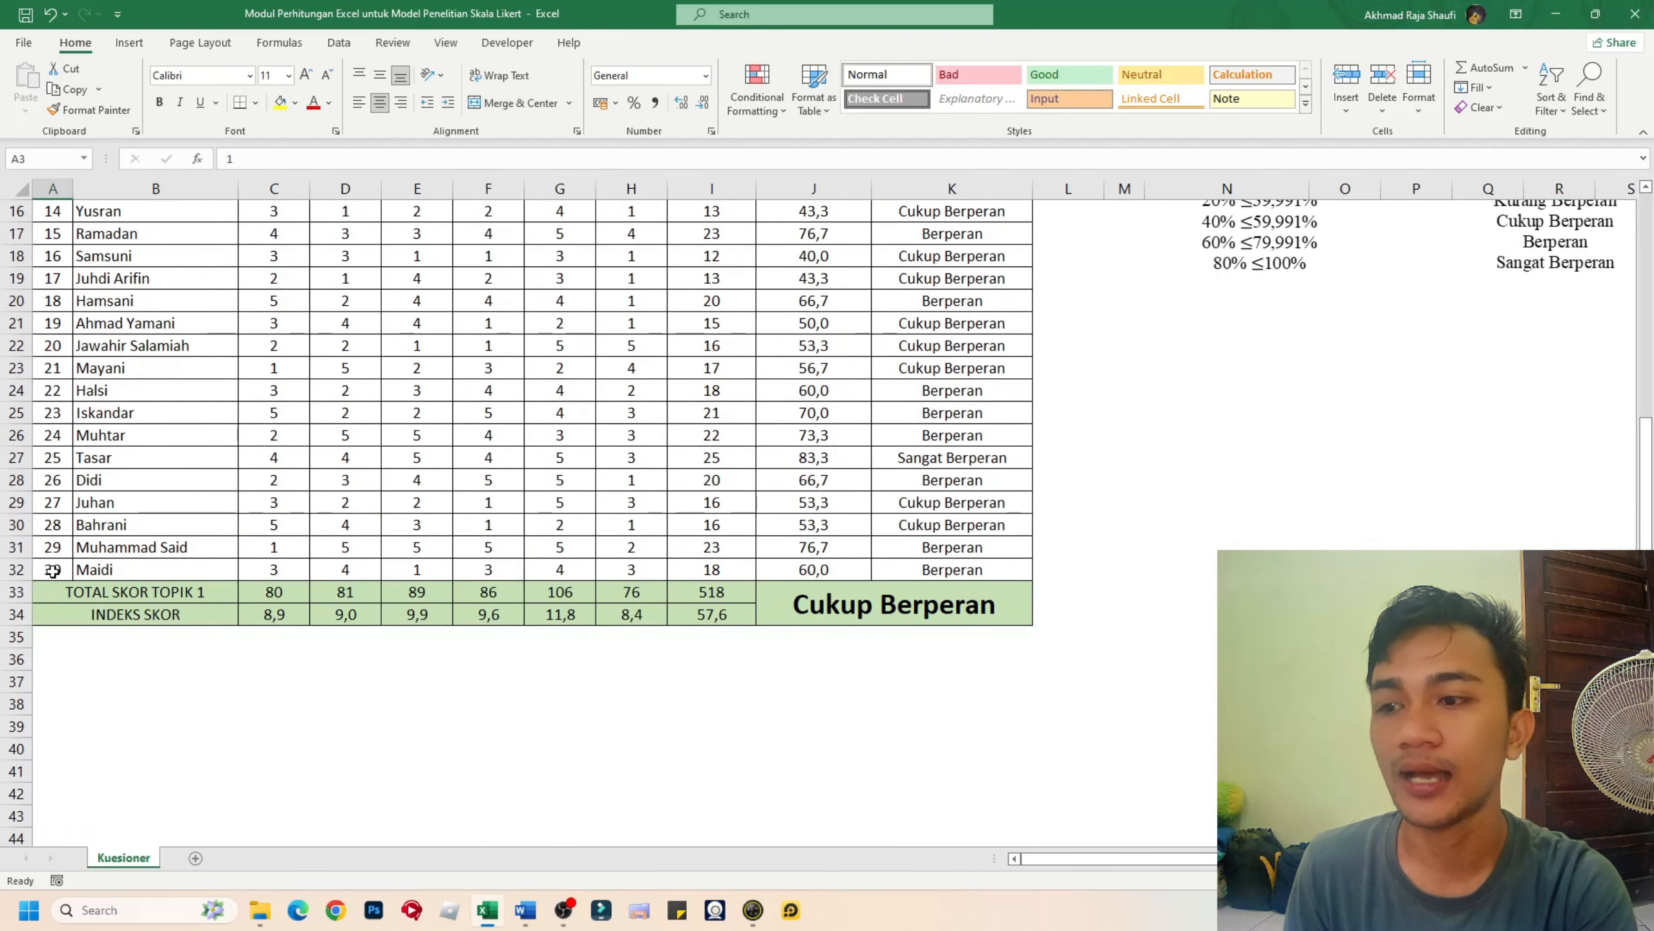
{"action": "left_click", "coordinate": [53, 570]}
{"action": "scroll", "coordinate": [195, 576], "scroll_direction": "up", "scroll_amount": 5}
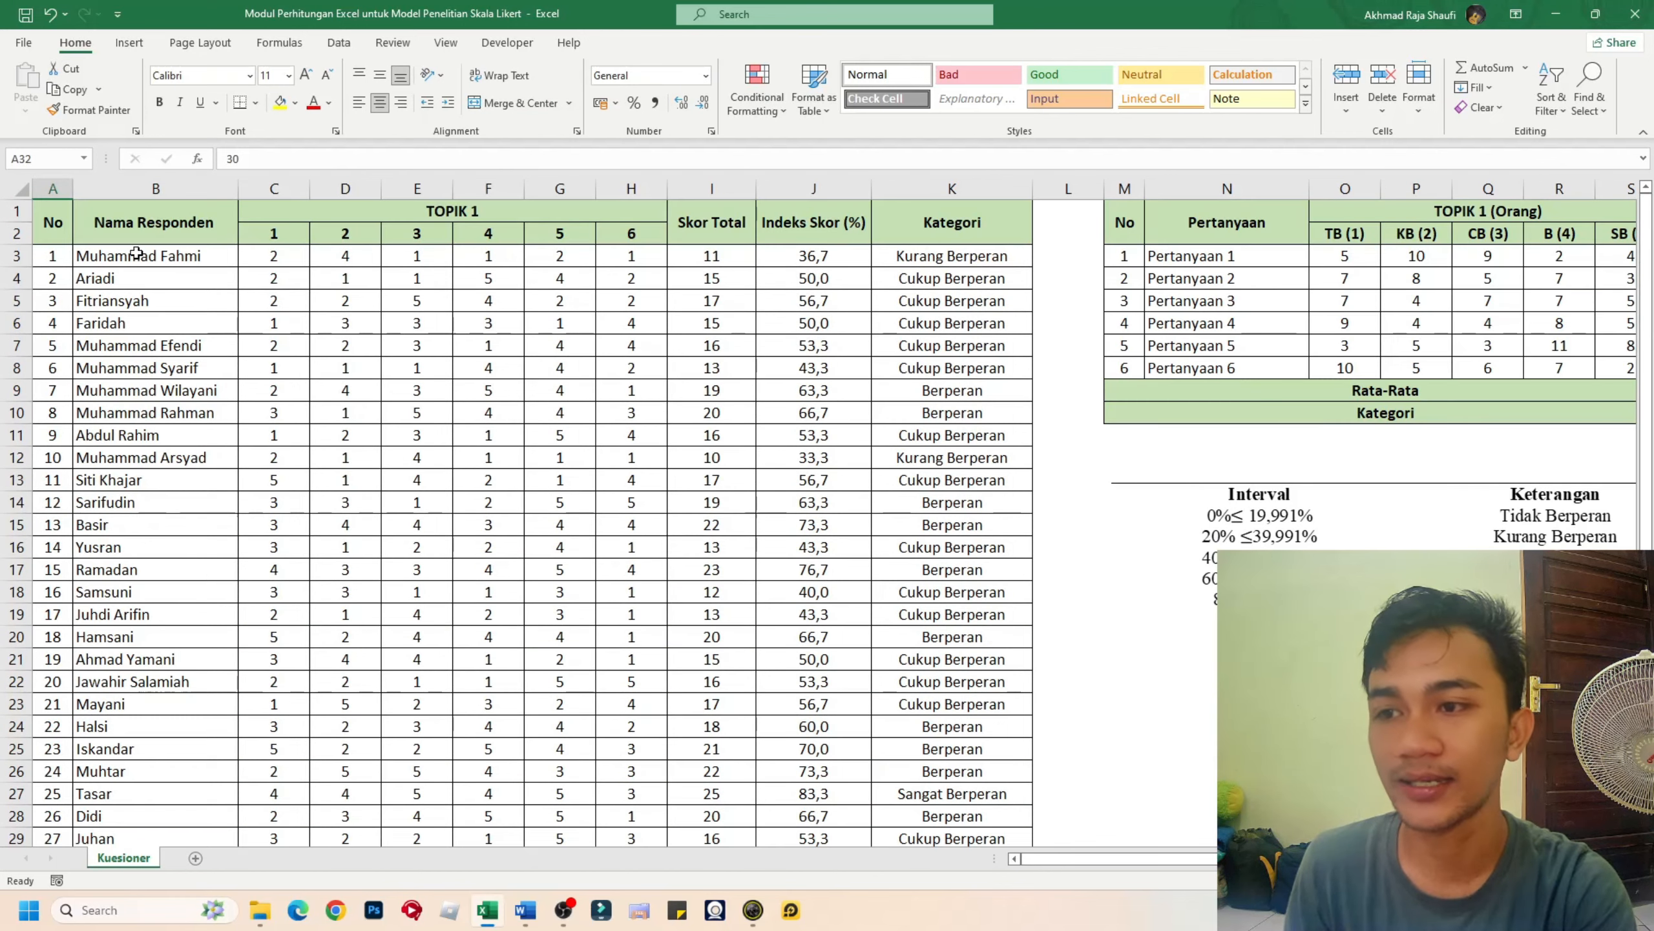
{"action": "left_click", "coordinate": [137, 255]}
{"action": "scroll", "coordinate": [134, 337], "scroll_direction": "down", "scroll_amount": 4}
{"action": "scroll", "coordinate": [150, 511], "scroll_direction": "up", "scroll_amount": 4}
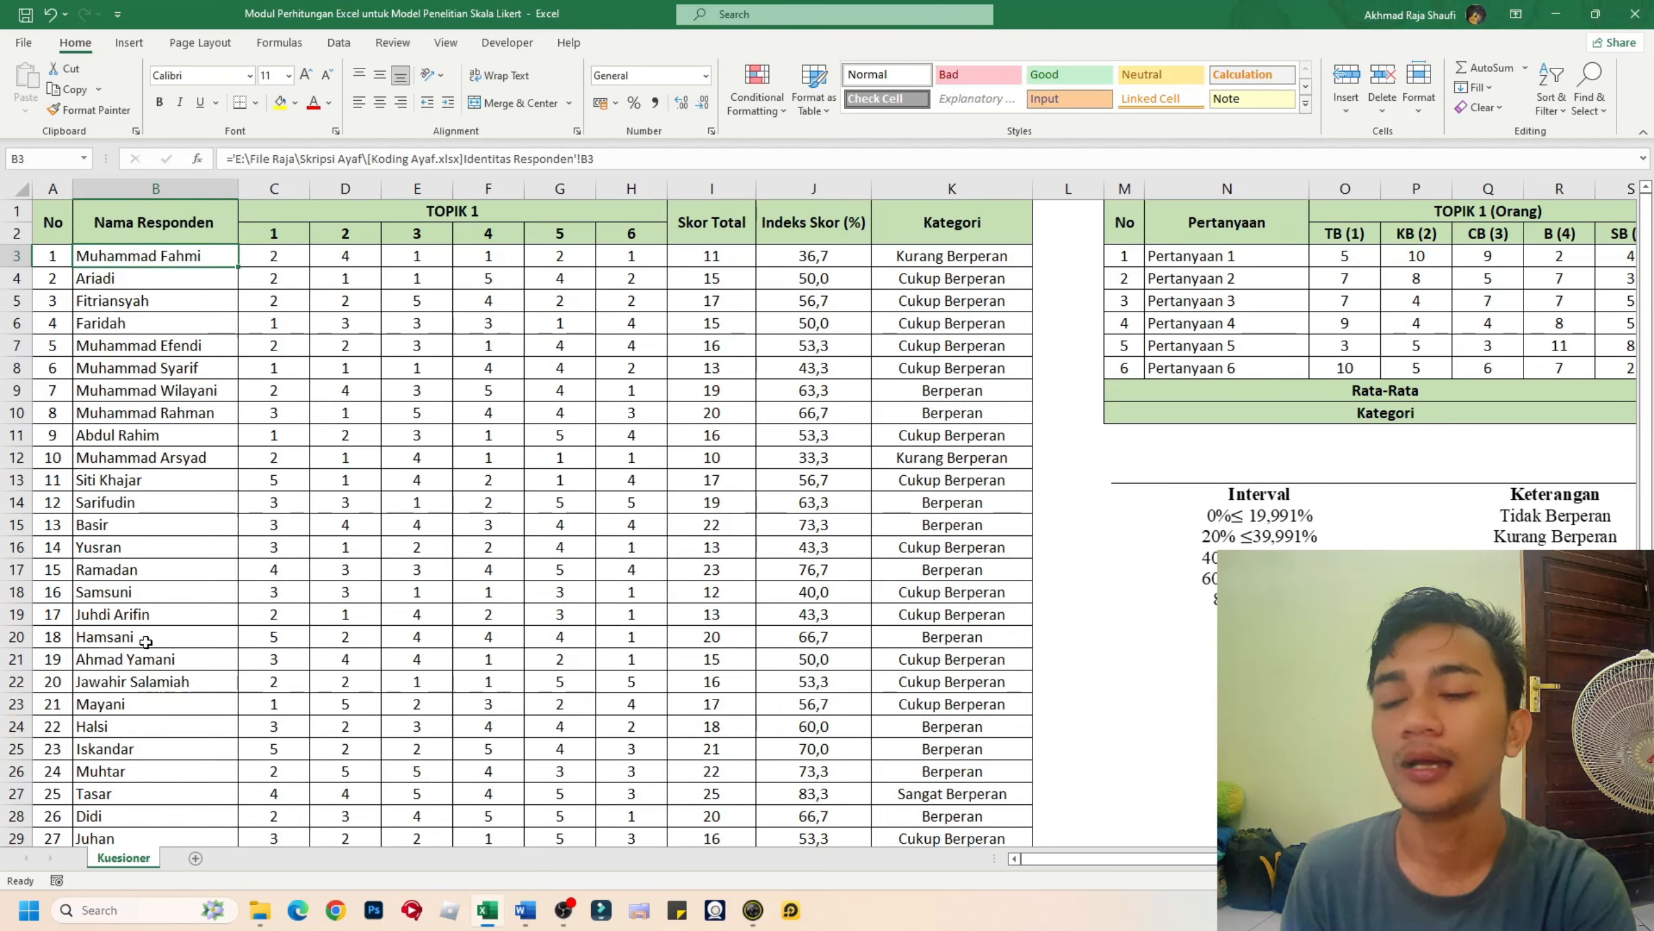
- Examine the TOPIK 1 header and its question columns numbered 1 to 6
{"action": "left_click", "coordinate": [408, 209]}
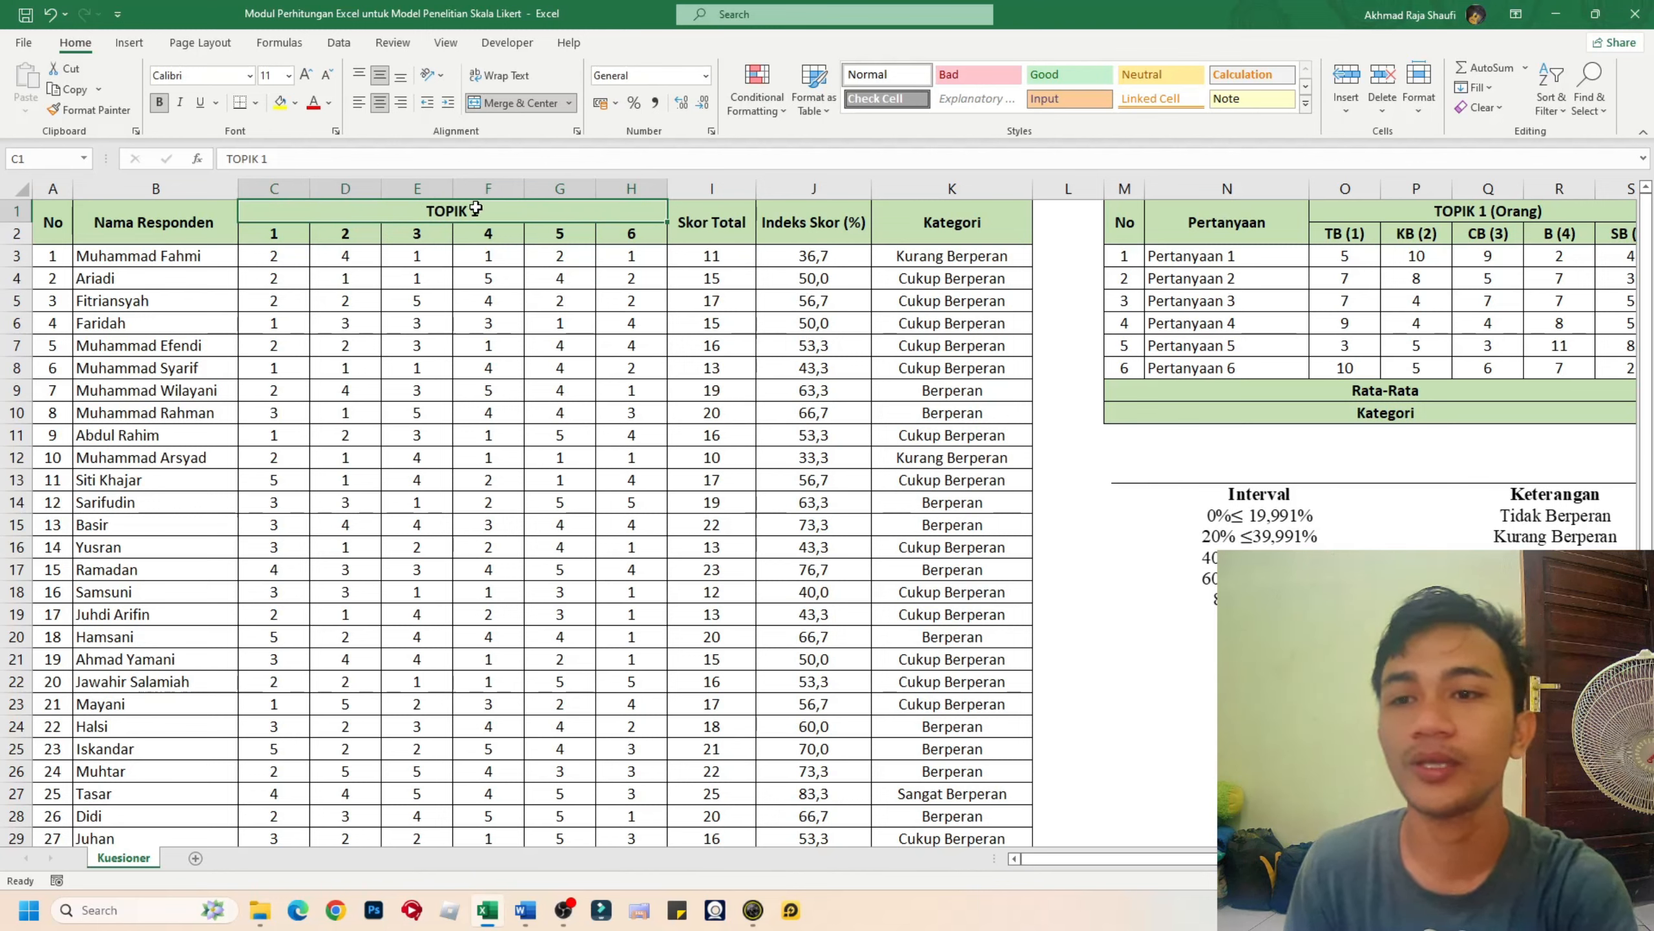
{"action": "left_click", "coordinate": [276, 236]}
{"action": "left_click", "coordinate": [357, 232]}
{"action": "left_click", "coordinate": [426, 232]}
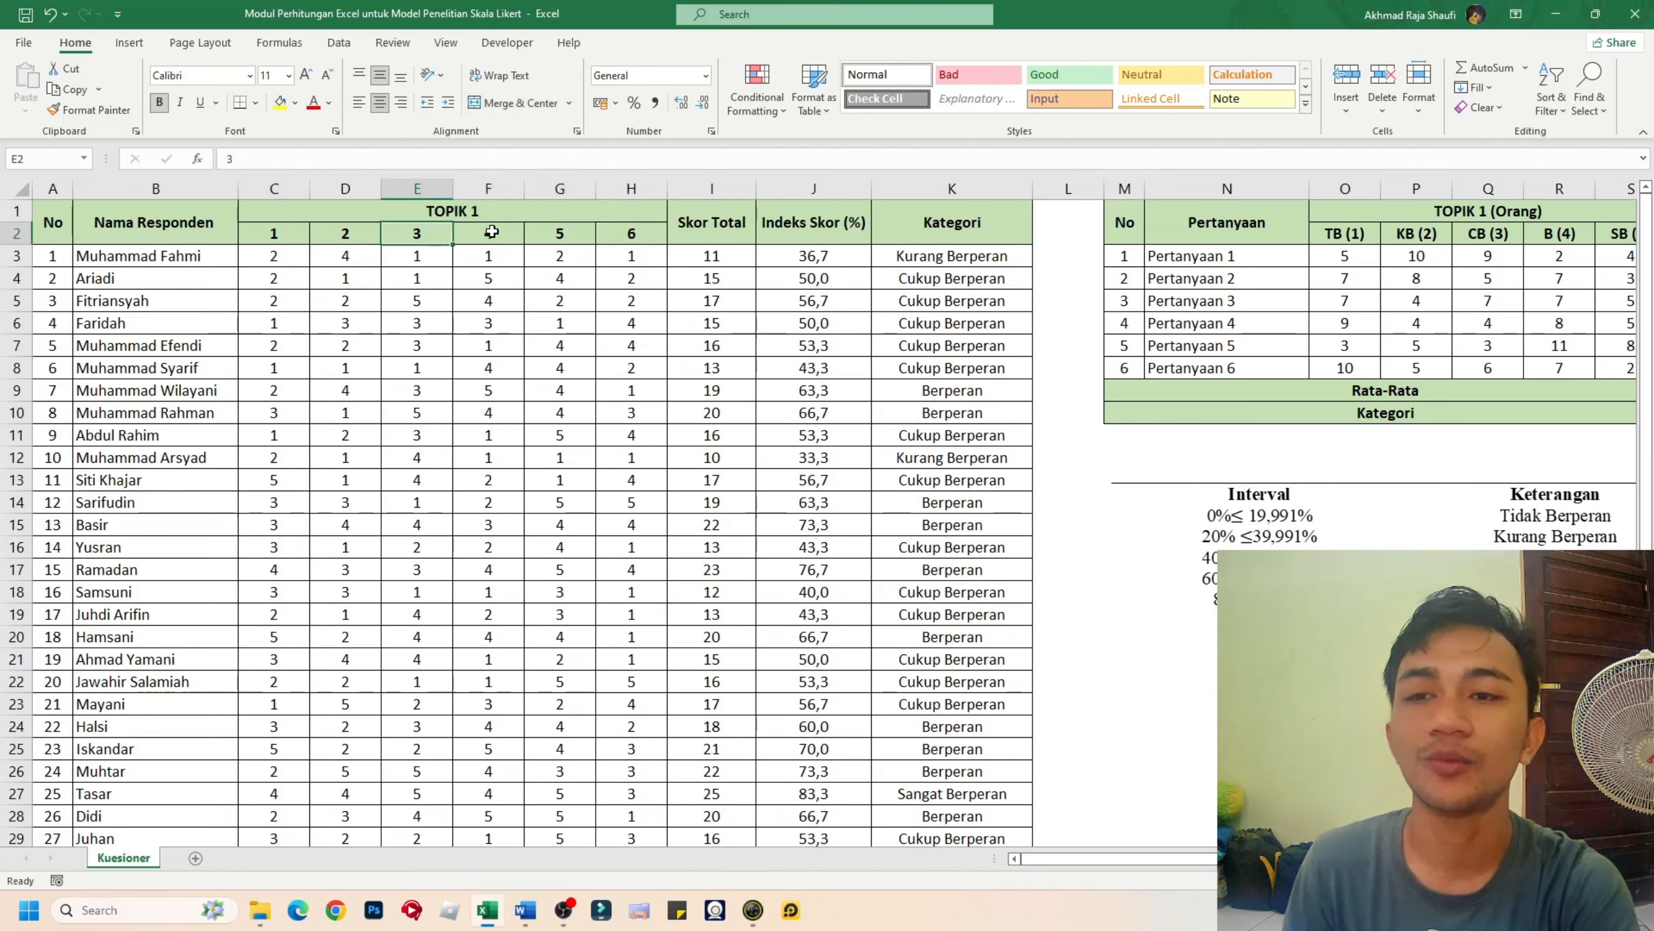
{"action": "left_click", "coordinate": [493, 232]}
{"action": "left_click", "coordinate": [559, 232]}
{"action": "left_click", "coordinate": [633, 232]}
{"action": "left_click", "coordinate": [281, 233]}
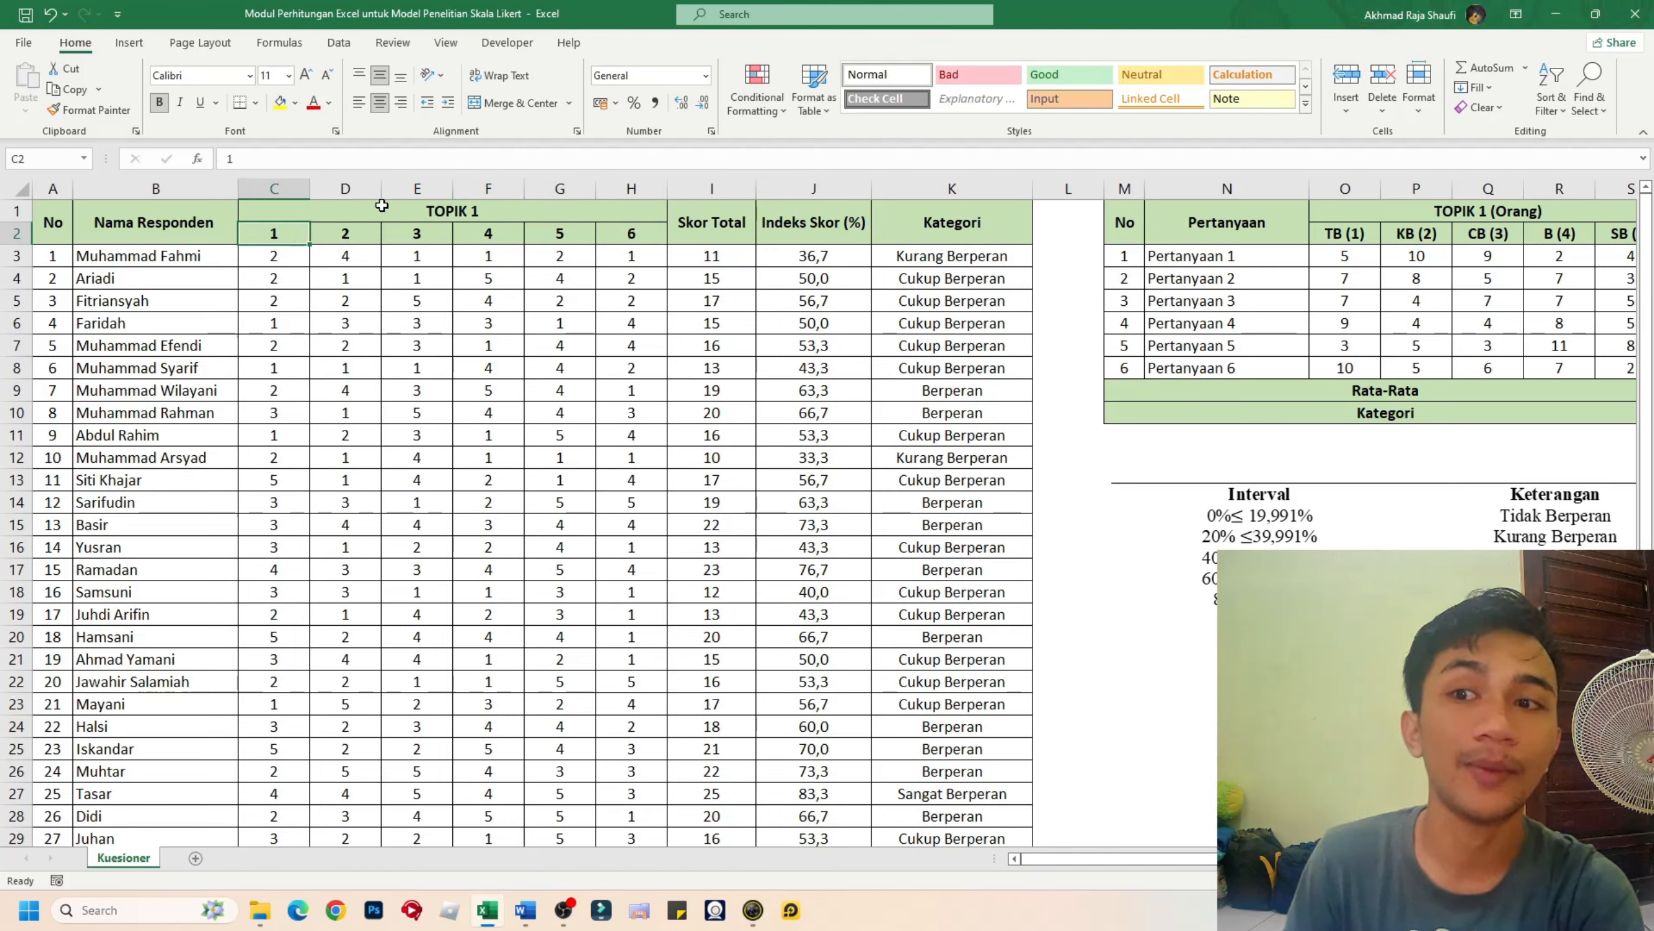
{"action": "left_click", "coordinate": [351, 235]}
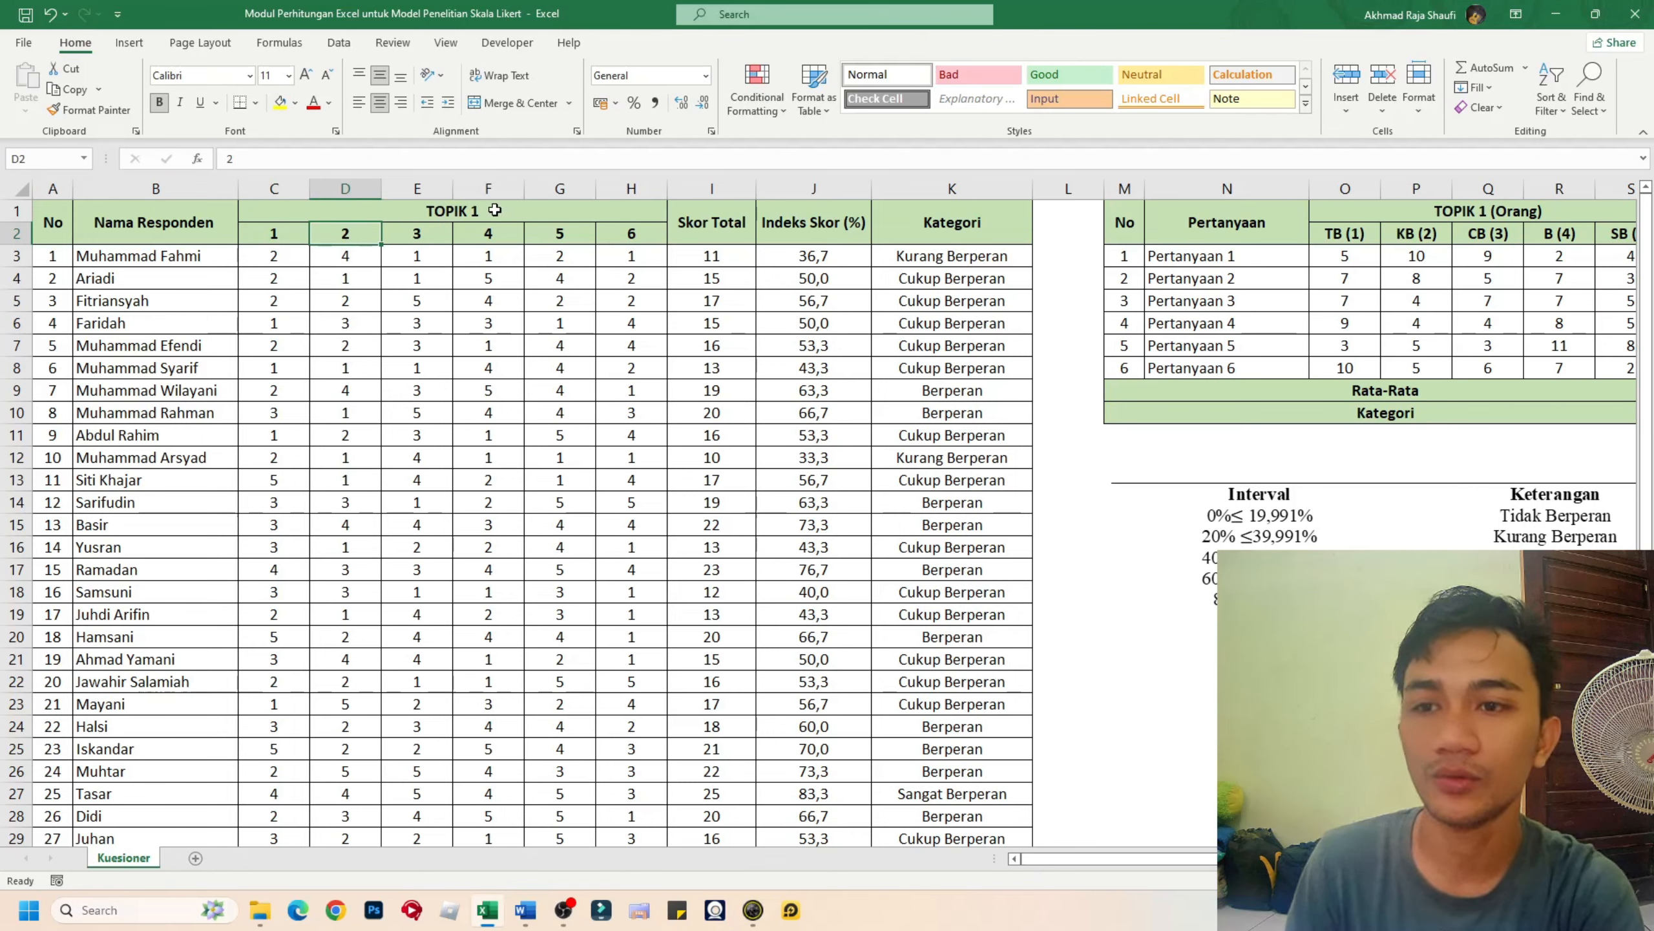
{"action": "key", "text": "Right"}
{"action": "key", "text": "Right"}
{"action": "key", "text": "Right"}
{"action": "key", "text": "Right"}
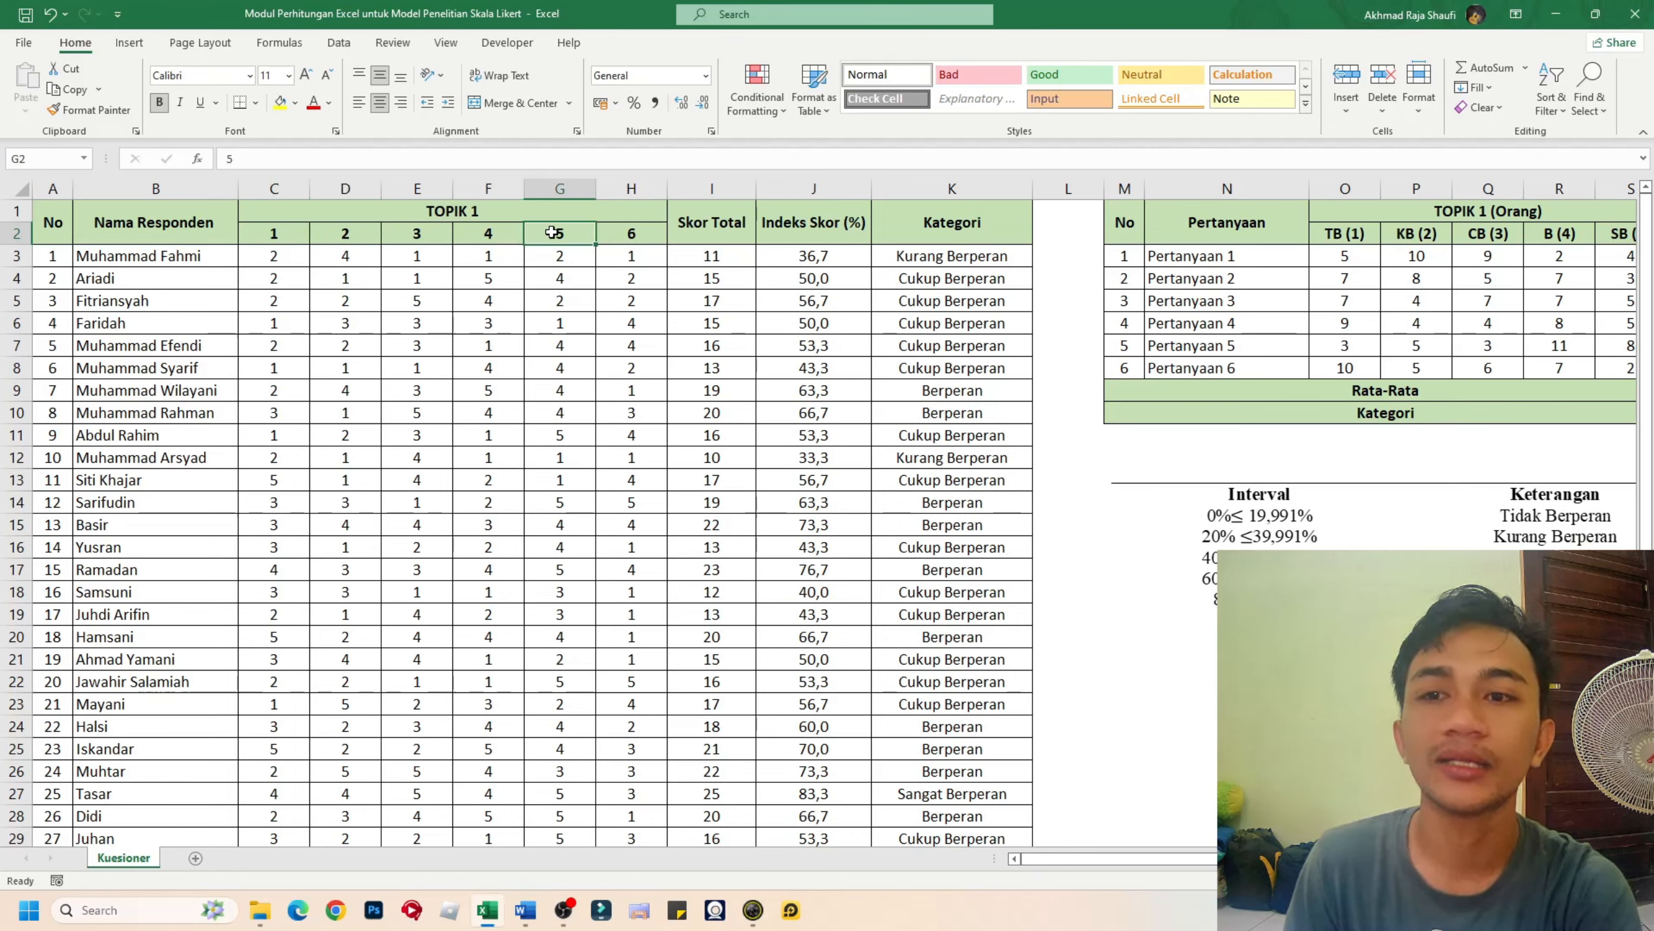
{"action": "left_click", "coordinate": [319, 213]}
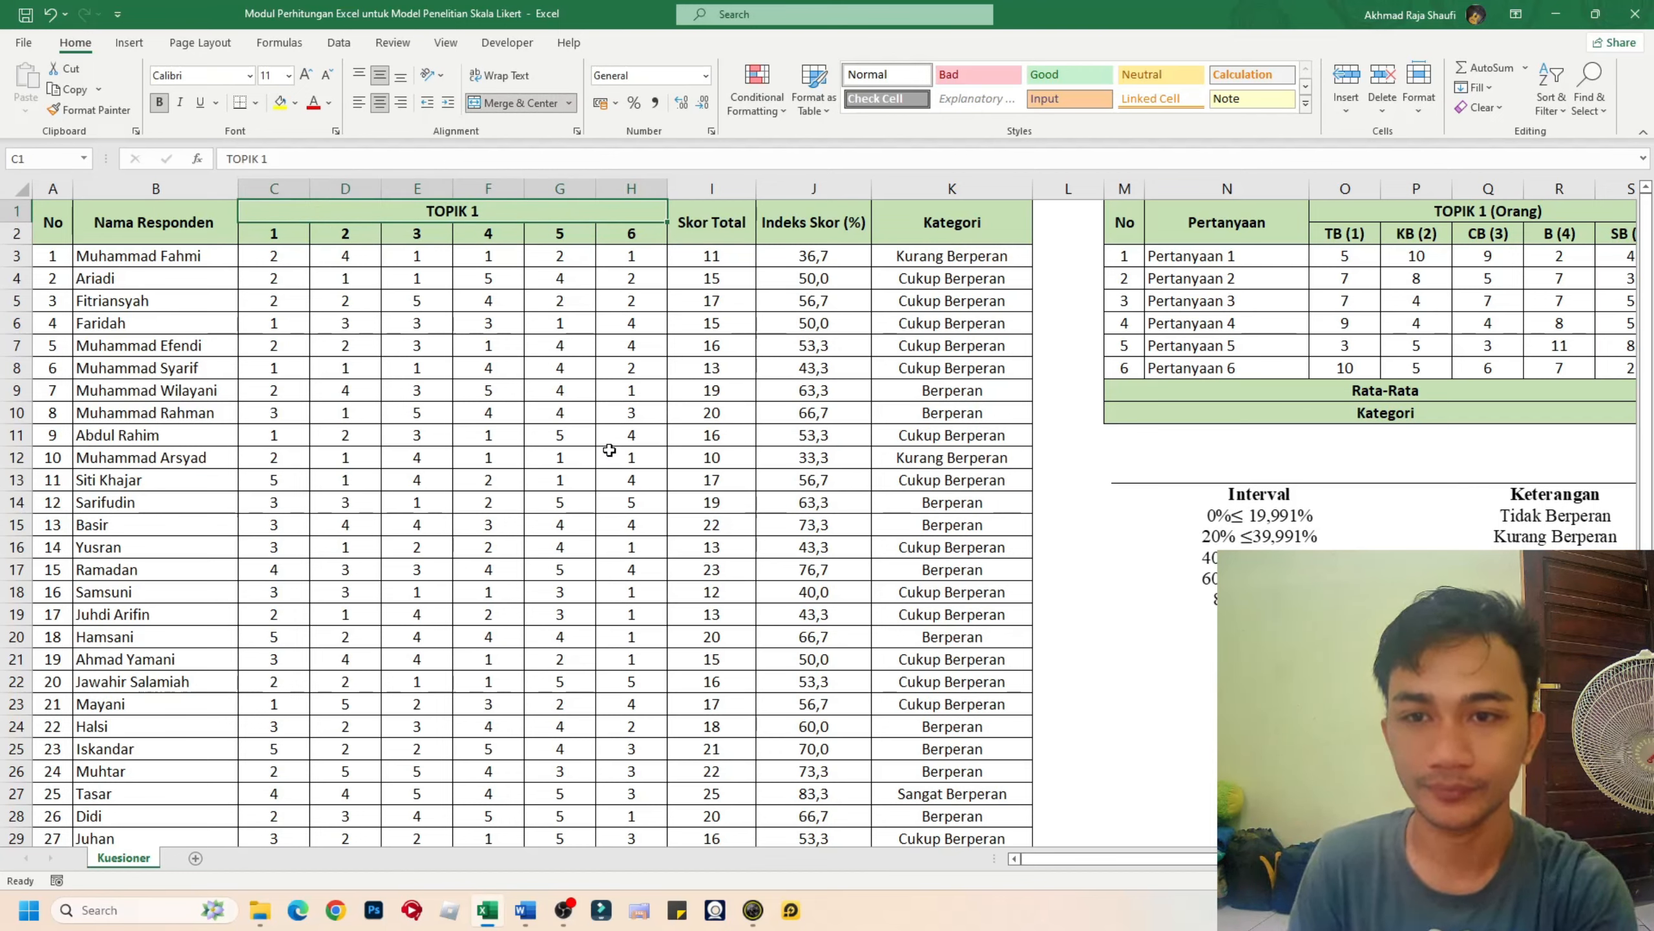
- Point out the Skor Total, Indeks Skor (%) and Kategori column headers of the respondent table
{"action": "left_click", "coordinate": [706, 229]}
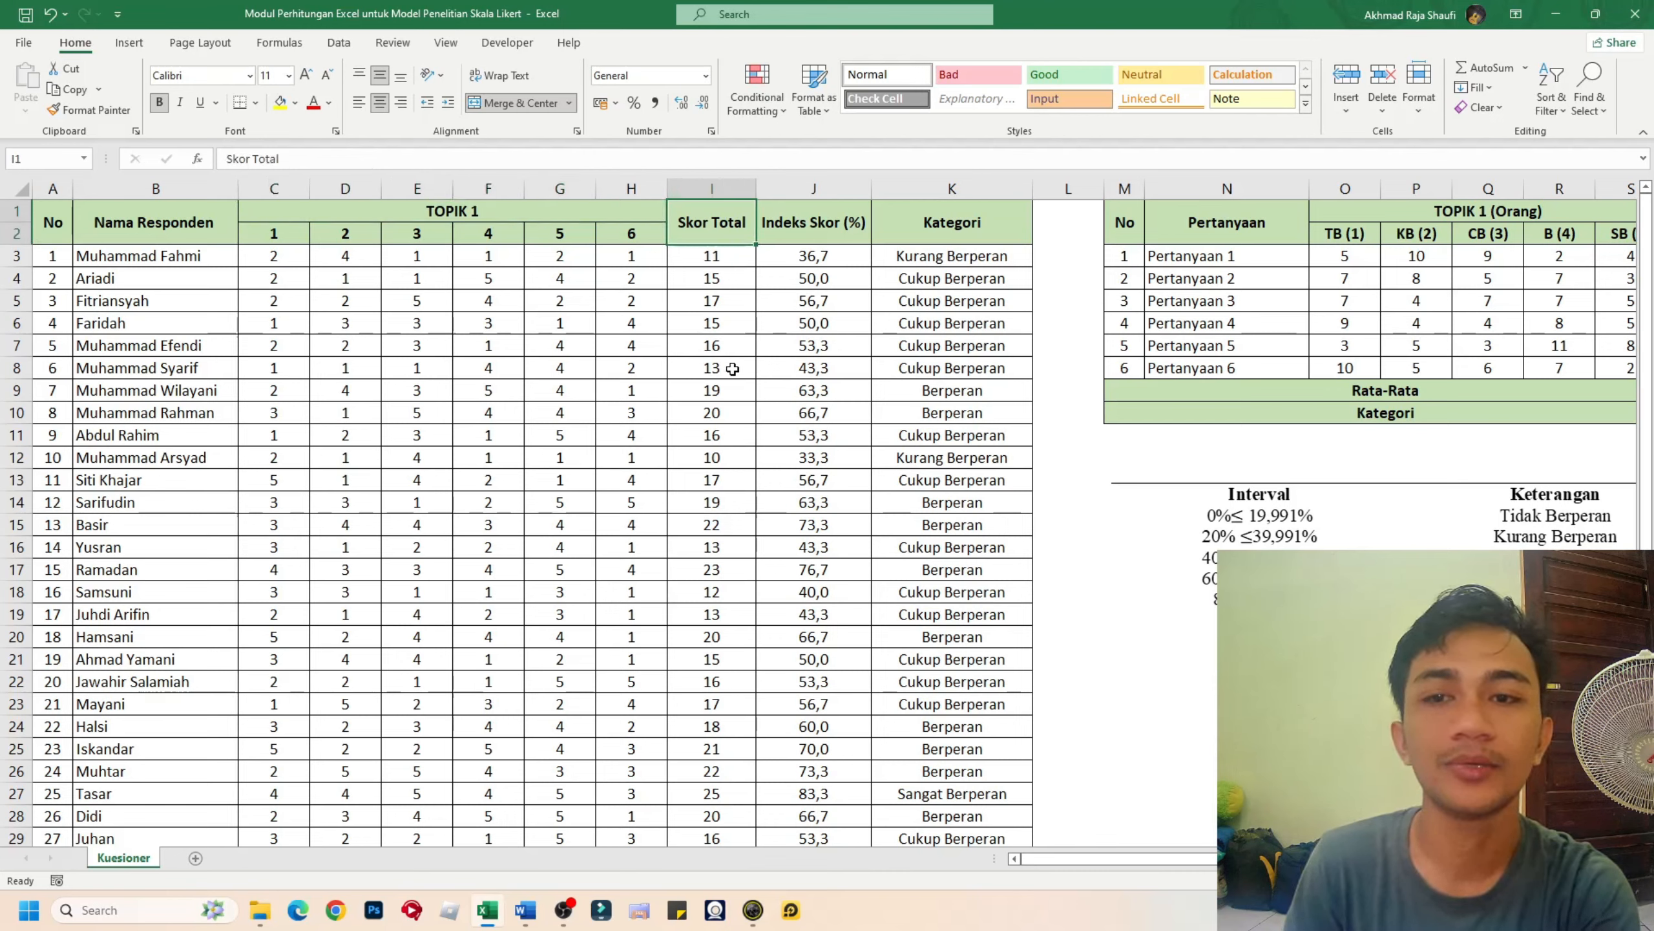
{"action": "left_click", "coordinate": [808, 225]}
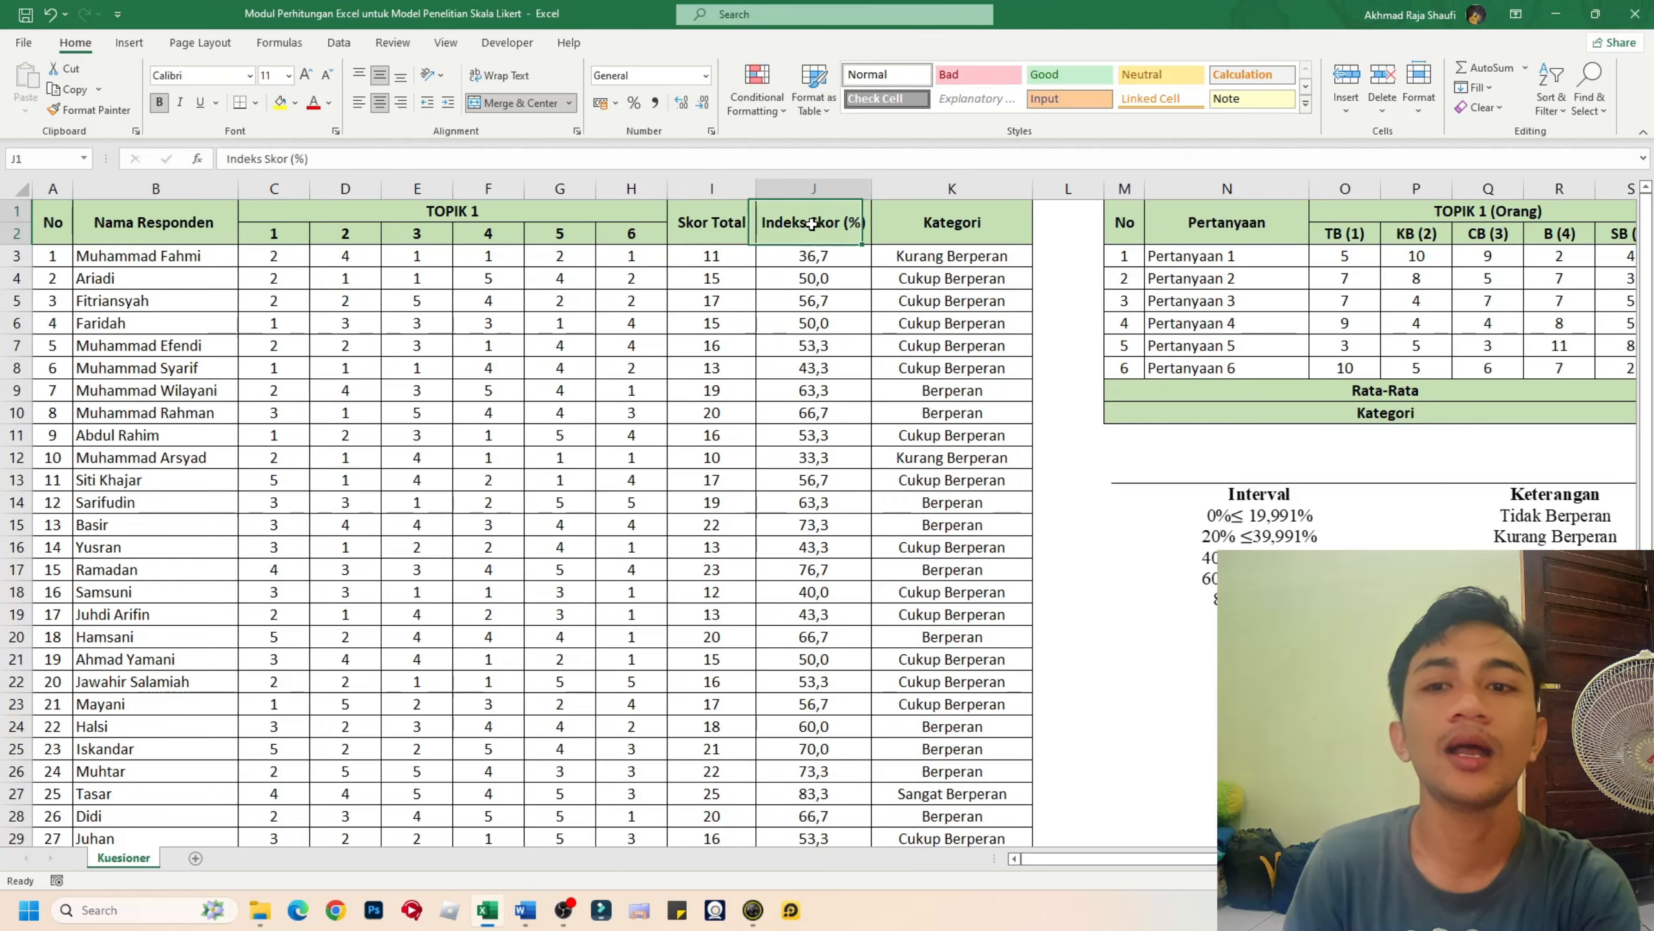
{"action": "left_click", "coordinate": [962, 213]}
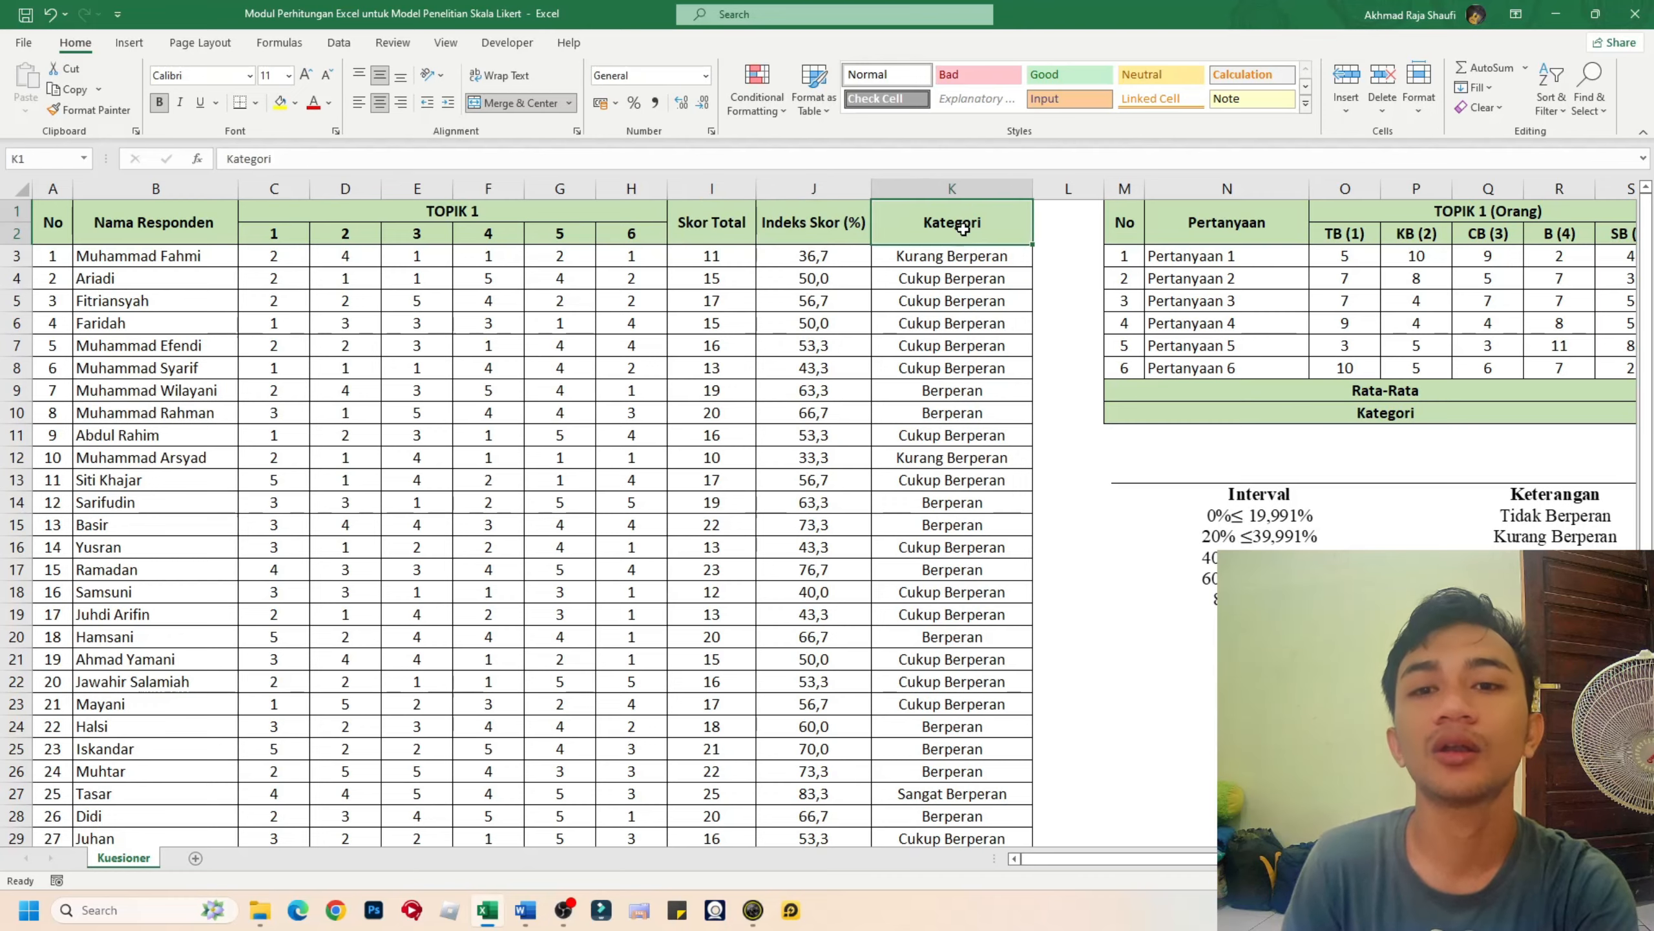
- Review the TOTAL SKOR TOPIK 1 and INDEKS SKOR rows and inspect the overall category's IF formula below the respondent table
{"action": "scroll", "coordinate": [603, 411], "scroll_direction": "down", "scroll_amount": 3}
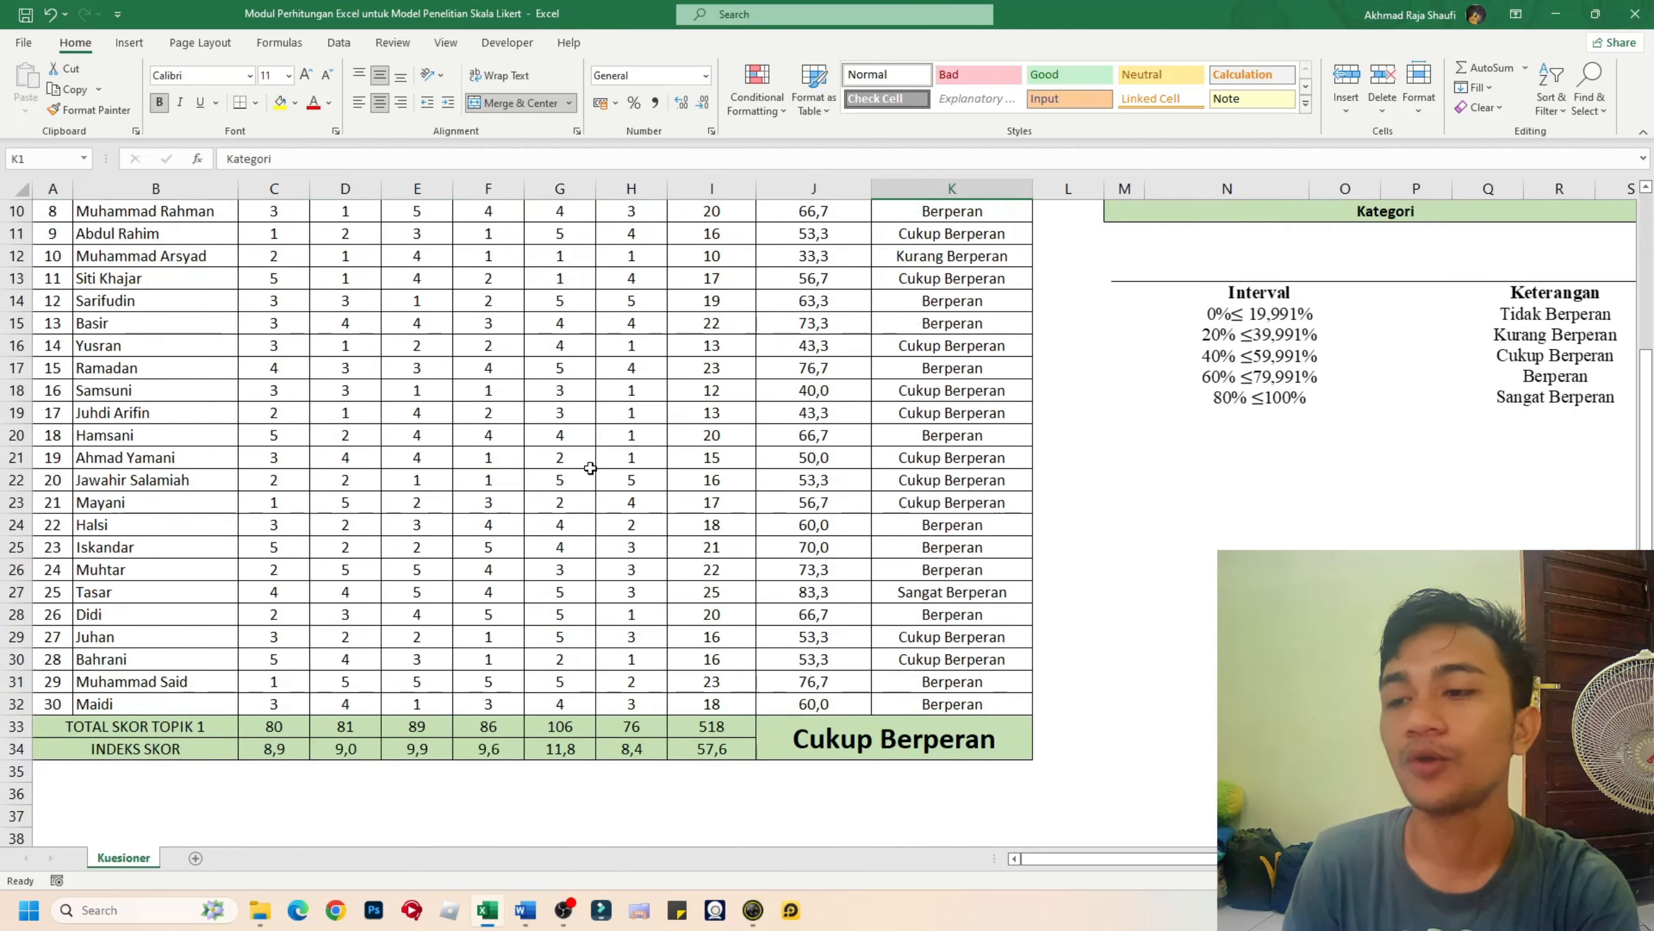
{"action": "left_click", "coordinate": [60, 734]}
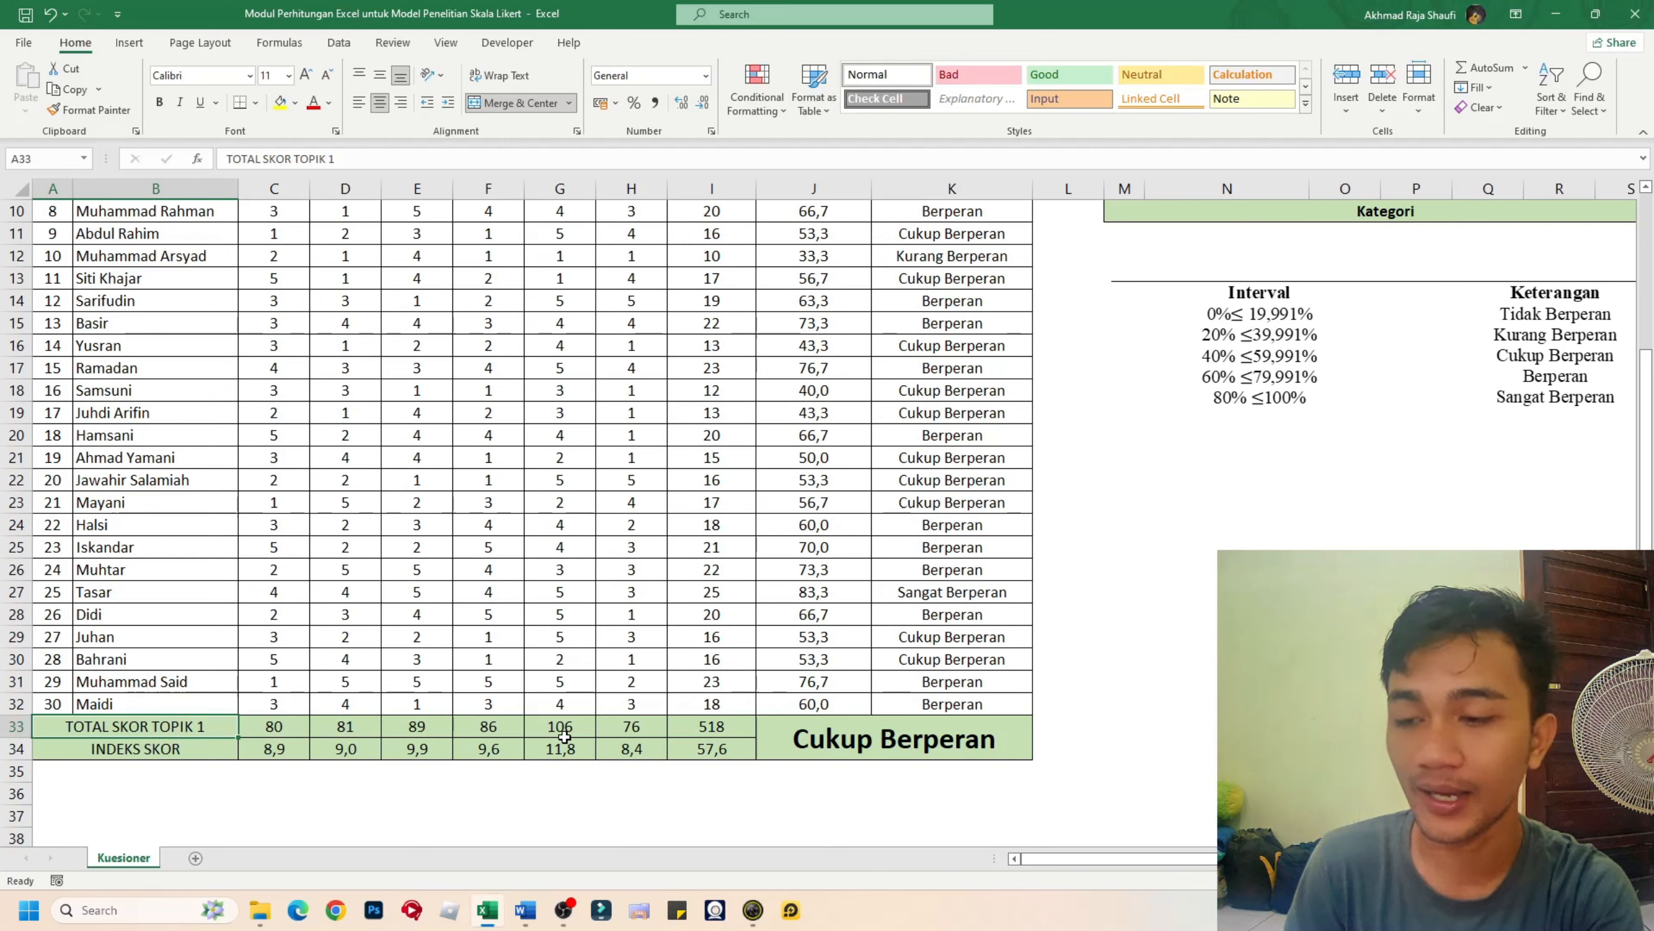
{"action": "left_click", "coordinate": [138, 751]}
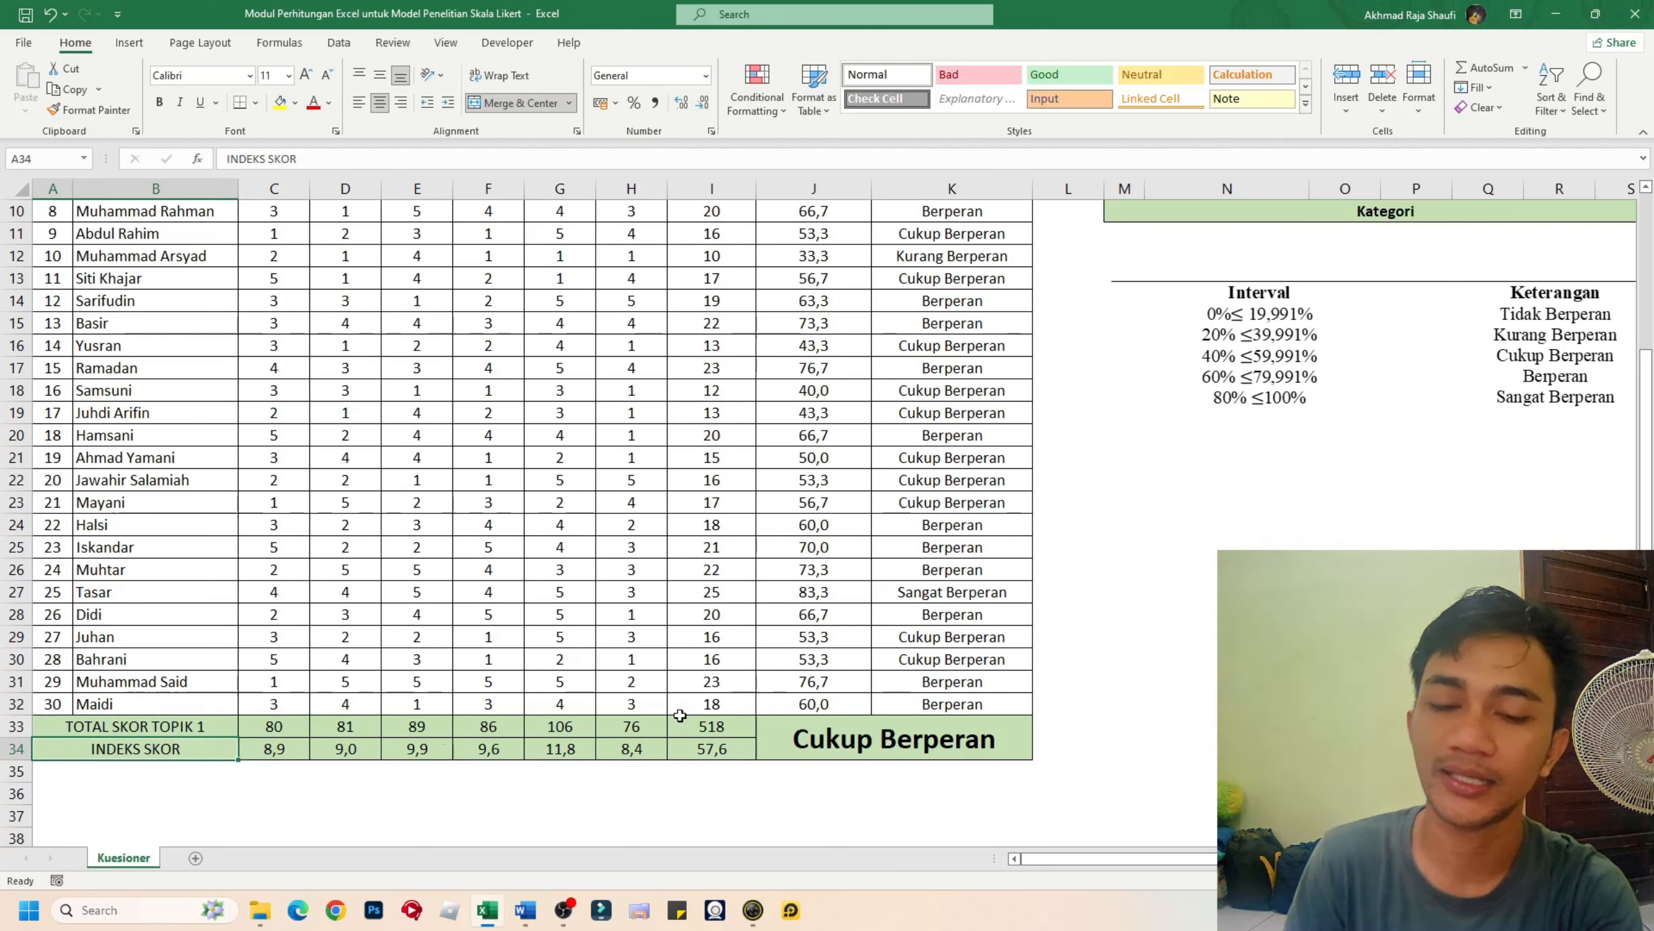
{"action": "left_click", "coordinate": [890, 742]}
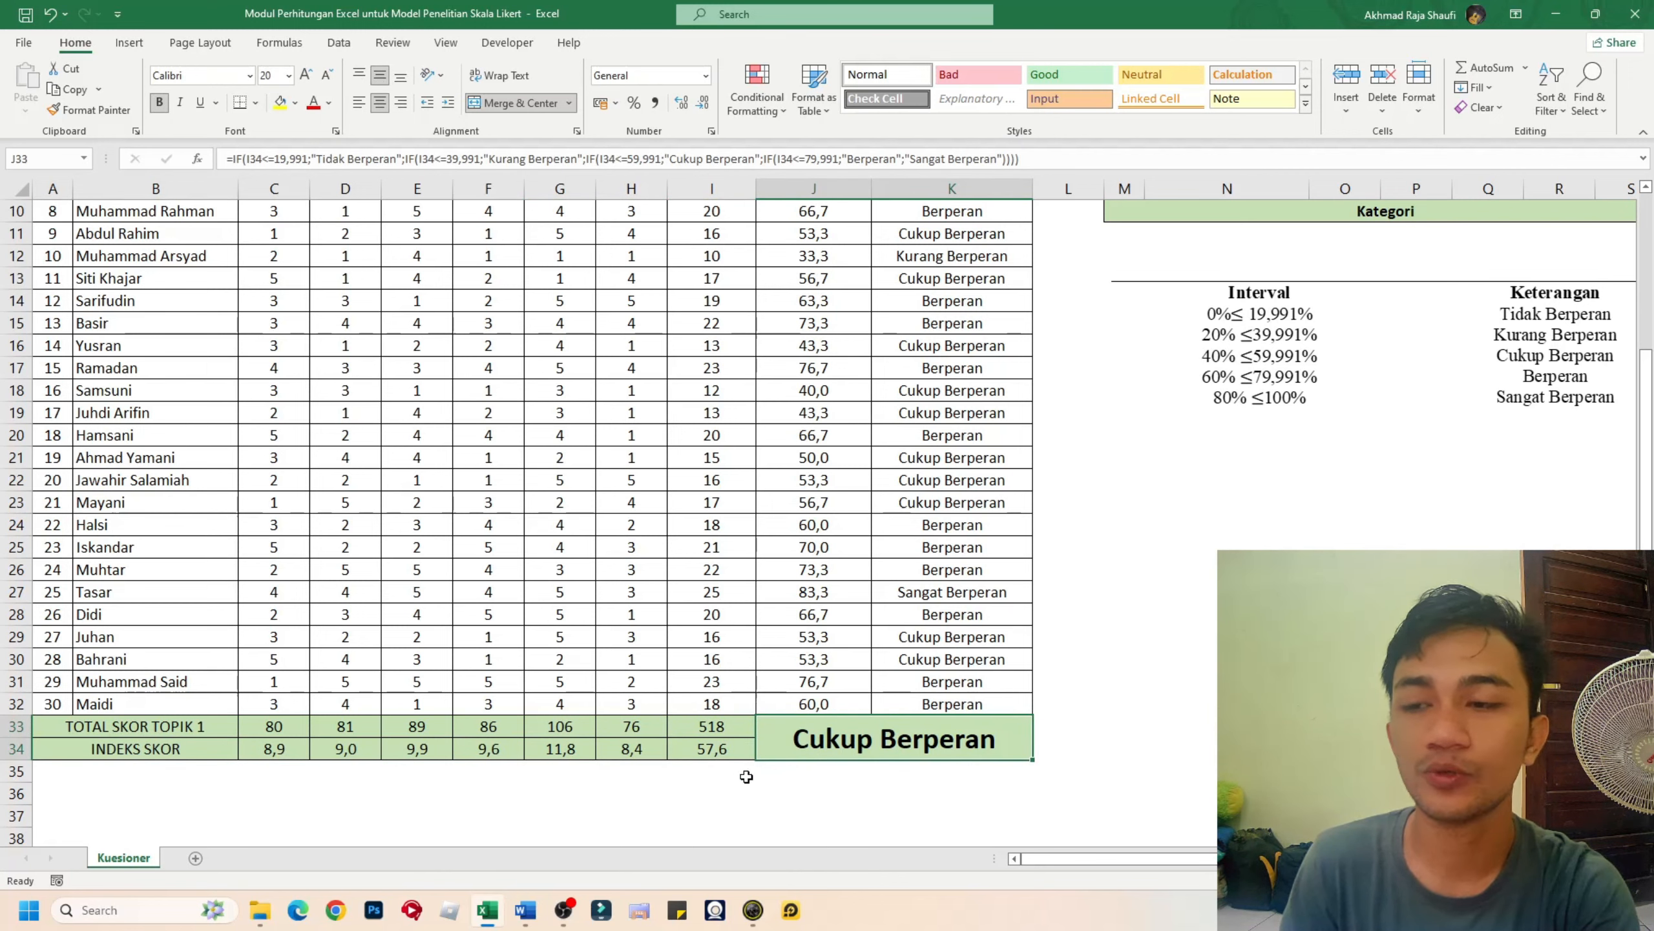
{"action": "scroll", "coordinate": [746, 776], "scroll_direction": "up", "scroll_amount": 3}
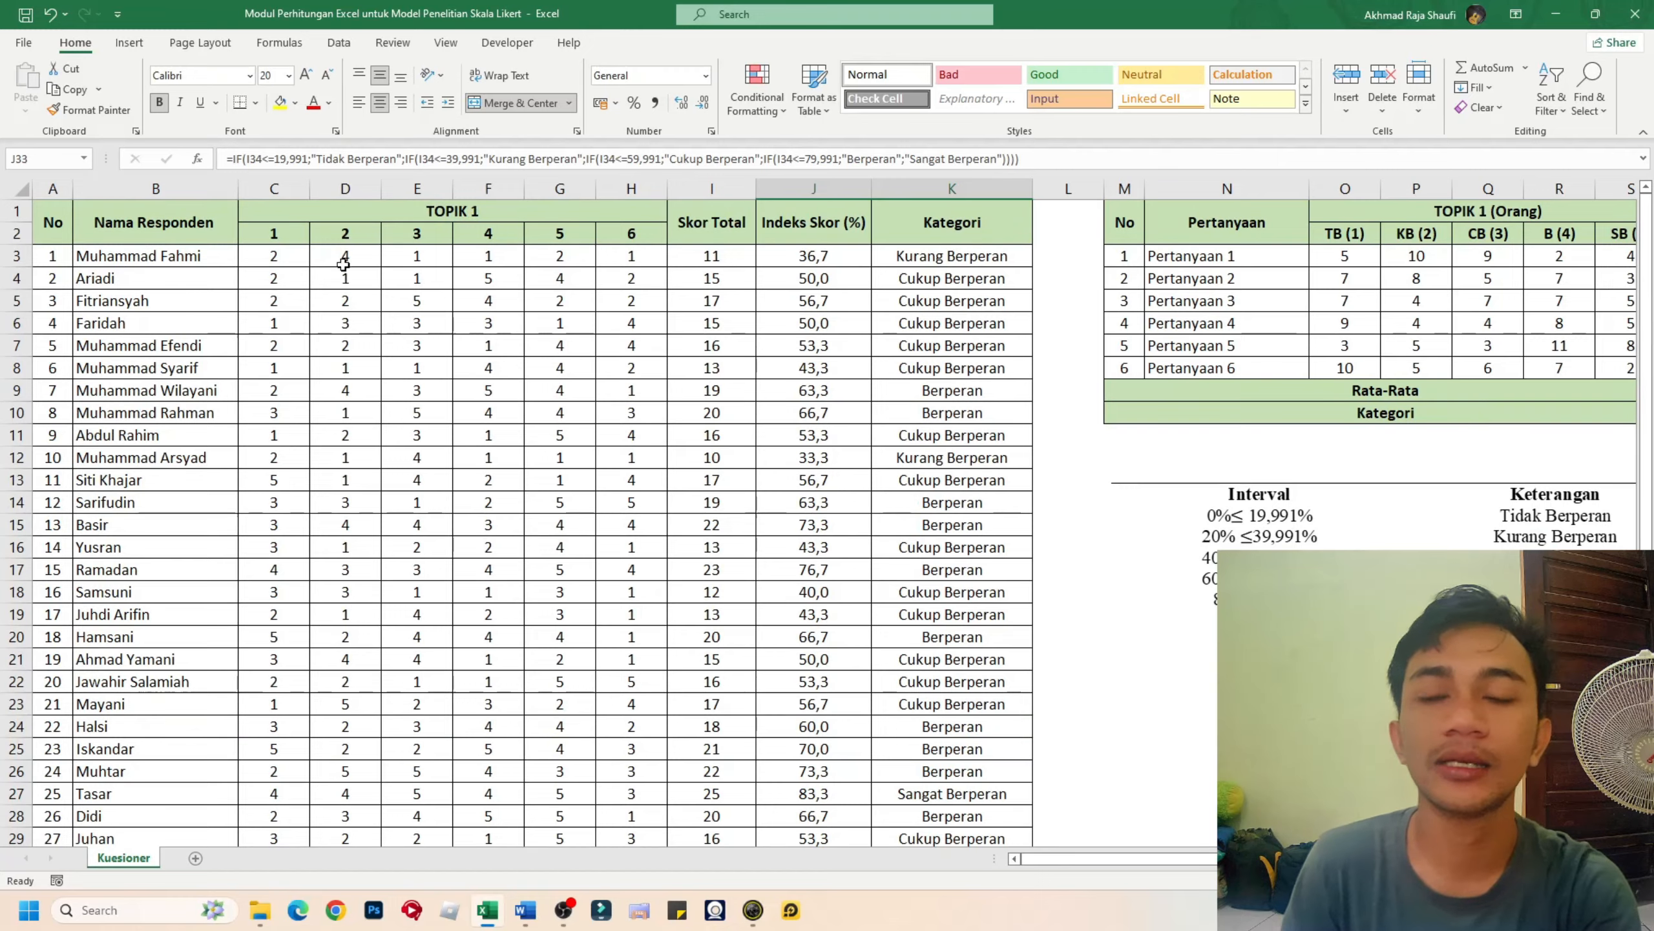
{"action": "scroll", "coordinate": [539, 395], "scroll_direction": "down", "scroll_amount": 2}
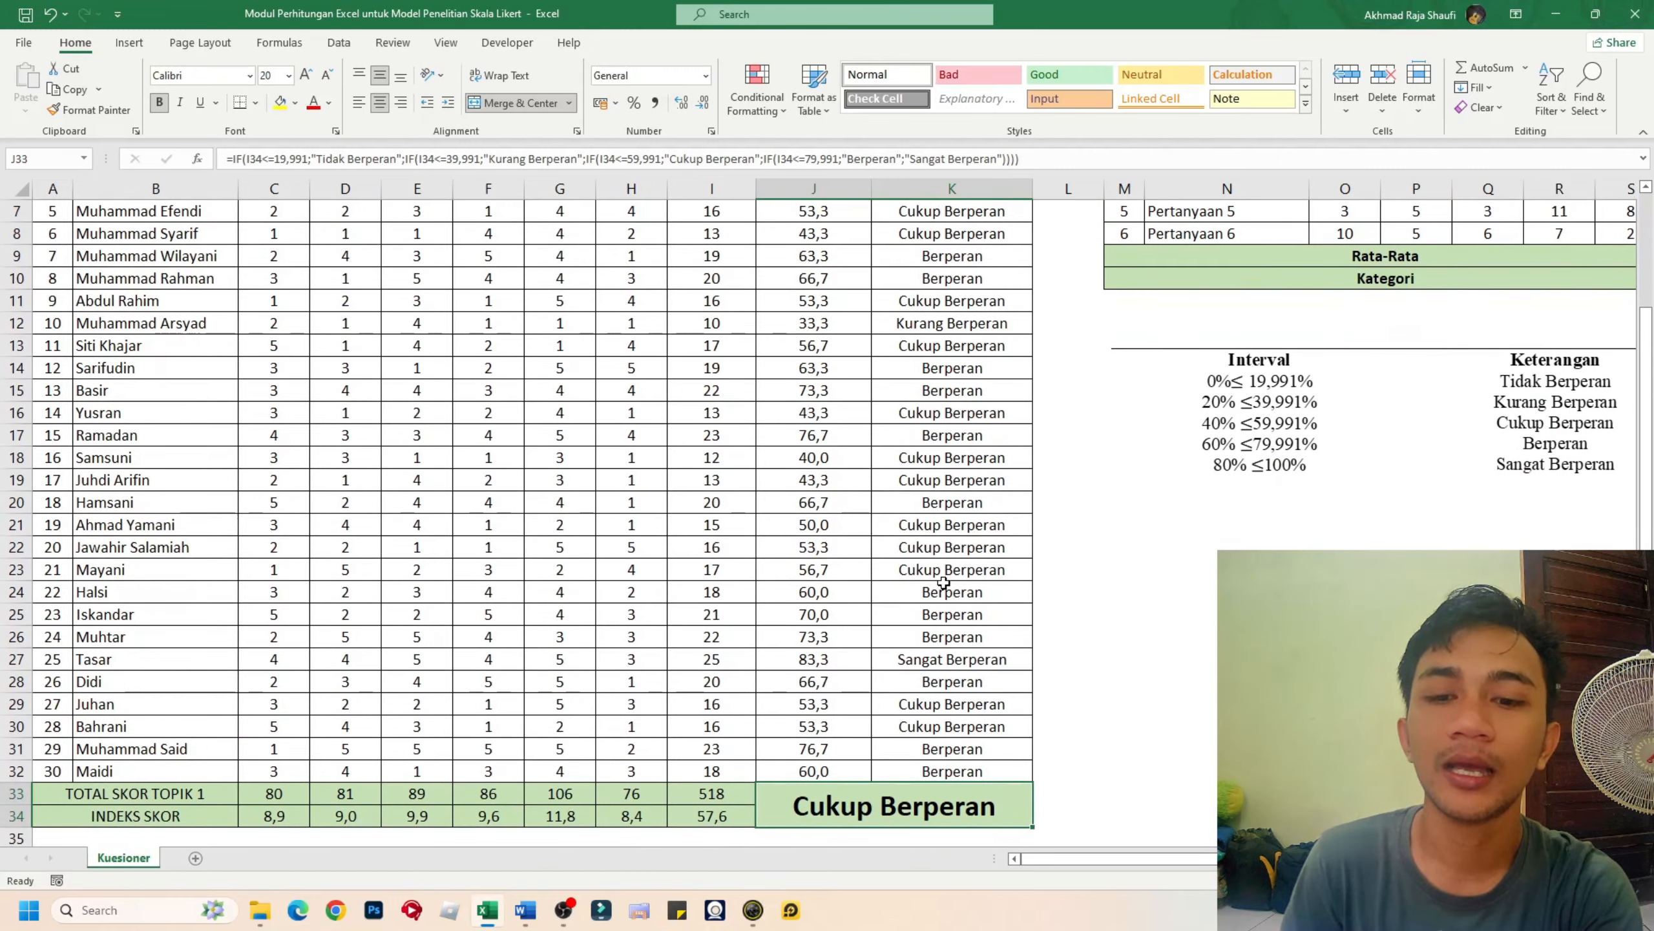
{"action": "scroll", "coordinate": [944, 583], "scroll_direction": "down", "scroll_amount": 1}
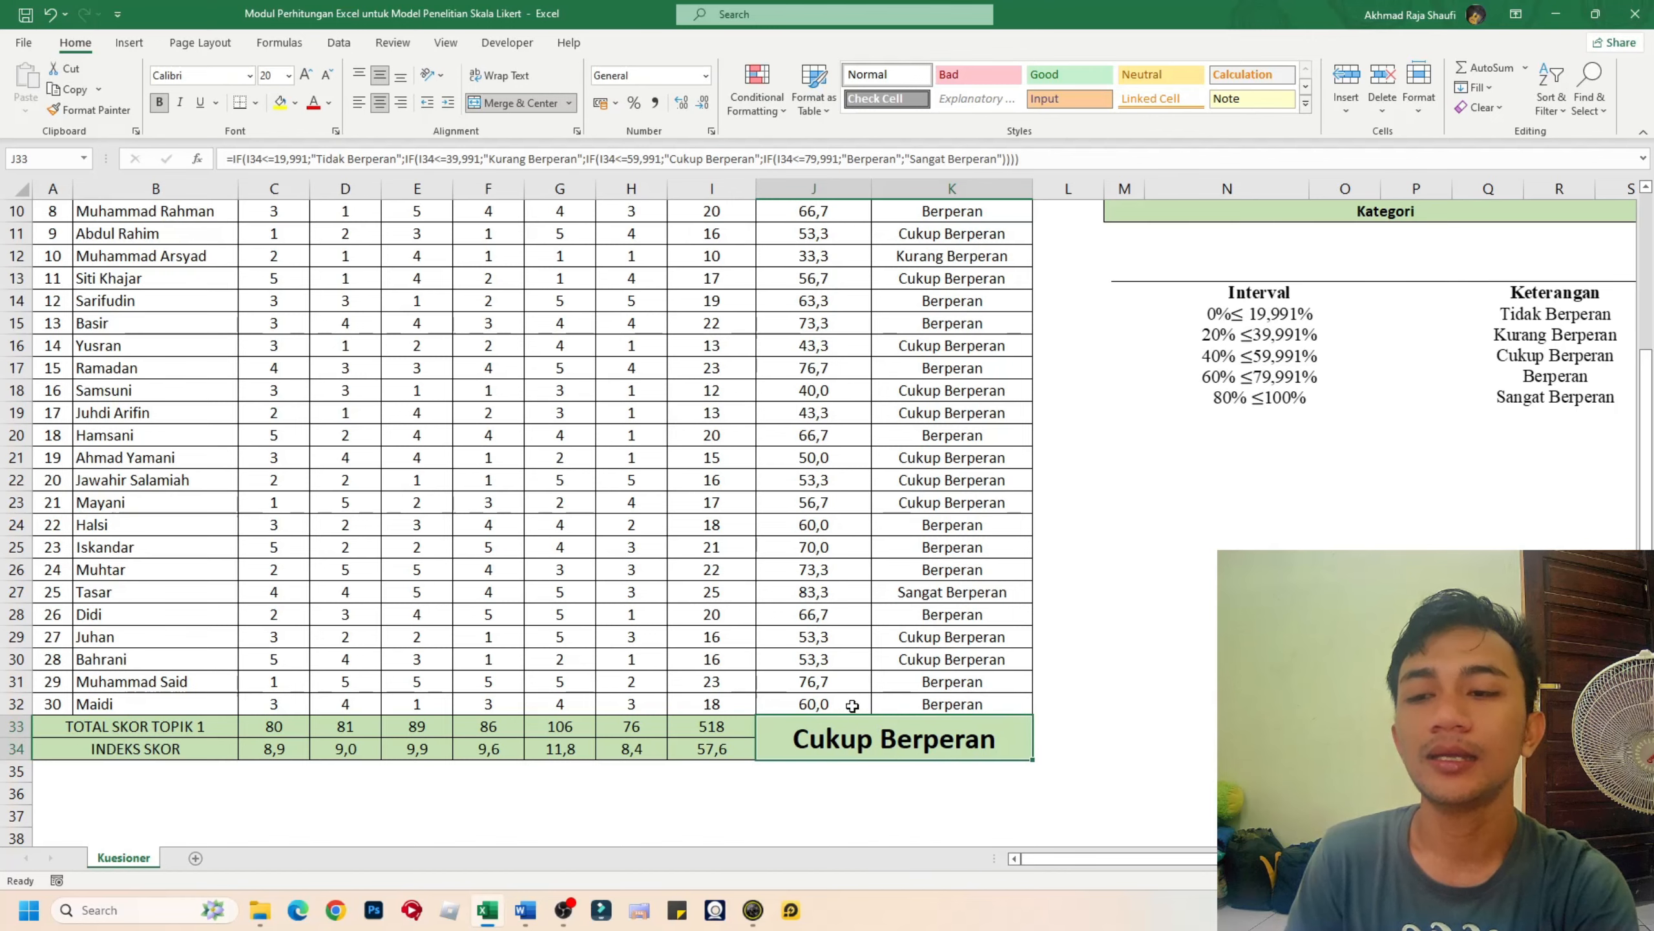
{"action": "scroll", "coordinate": [853, 706], "scroll_direction": "up", "scroll_amount": 3}
{"action": "scroll", "coordinate": [711, 644], "scroll_direction": "down", "scroll_amount": 4}
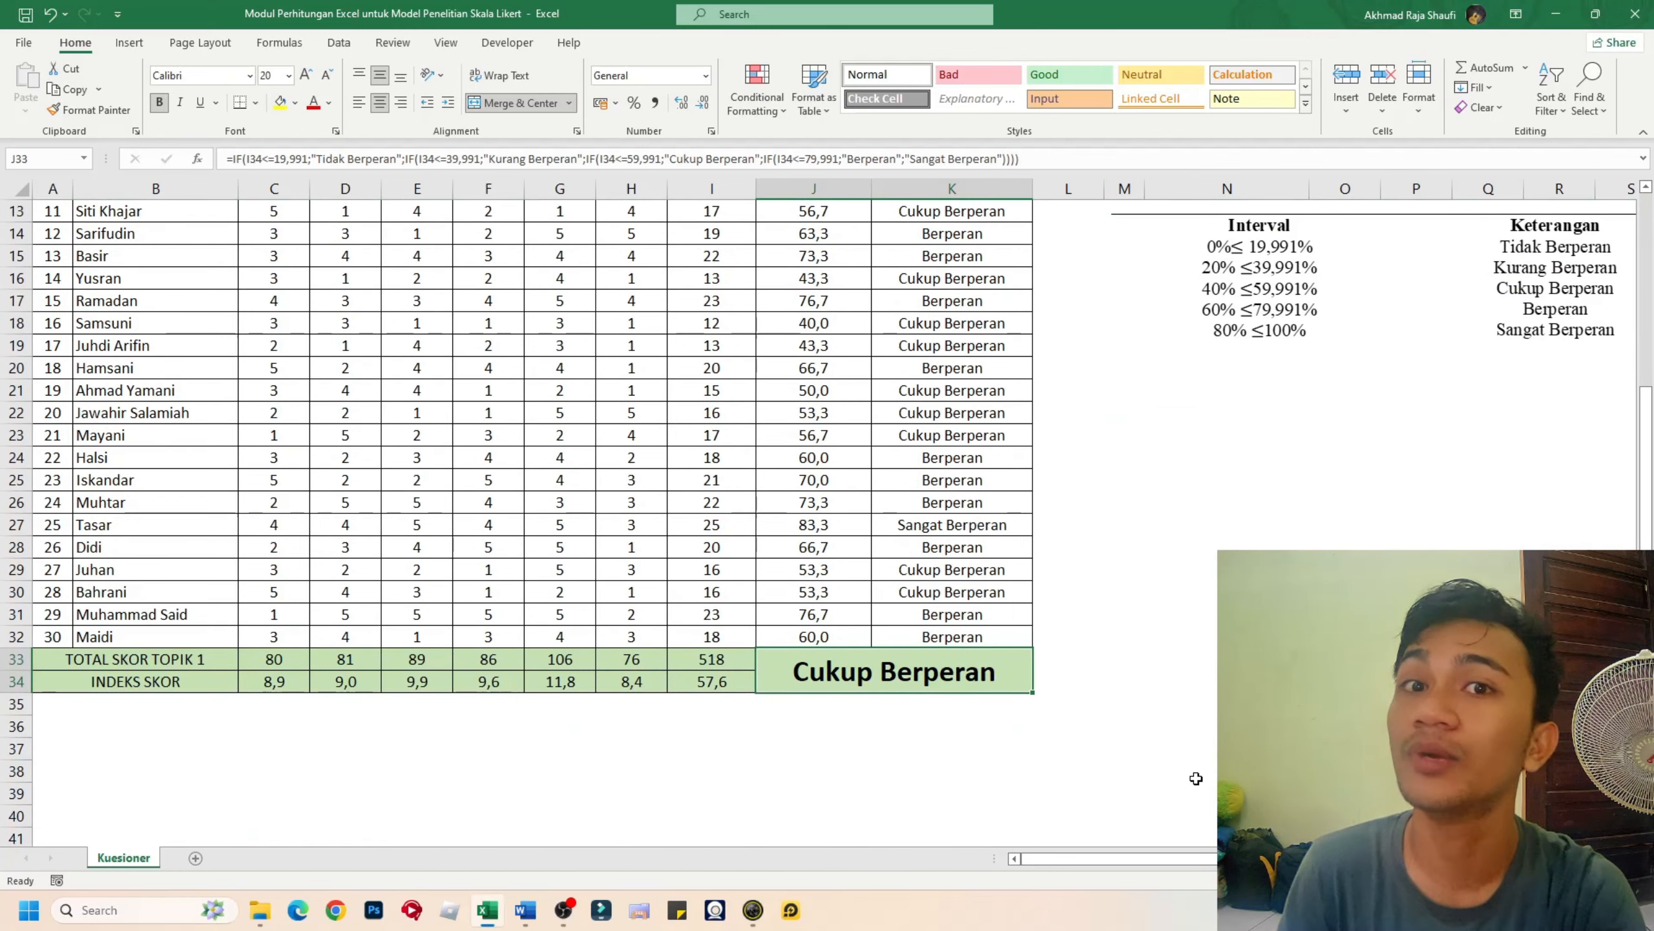
- Highlight the overall INDEKS SKOR value in cell I34 with a yellow fill
{"action": "left_click", "coordinate": [717, 682]}
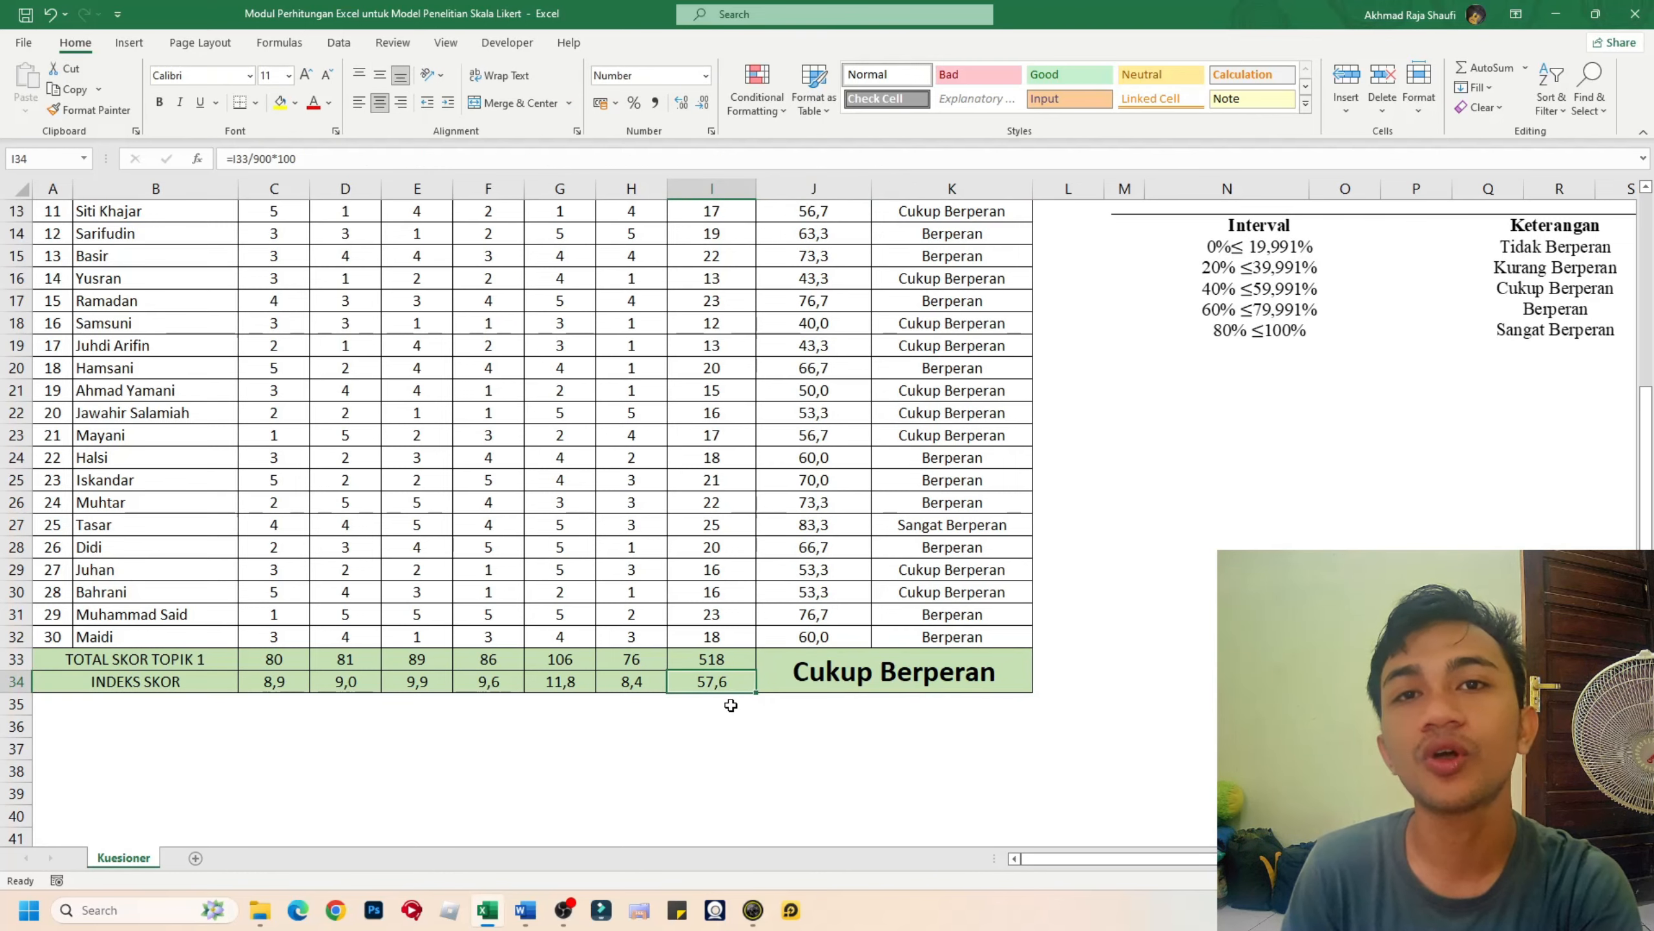
{"action": "scroll", "coordinate": [731, 705], "scroll_direction": "up", "scroll_amount": 4}
{"action": "scroll", "coordinate": [749, 717], "scroll_direction": "down", "scroll_amount": 2}
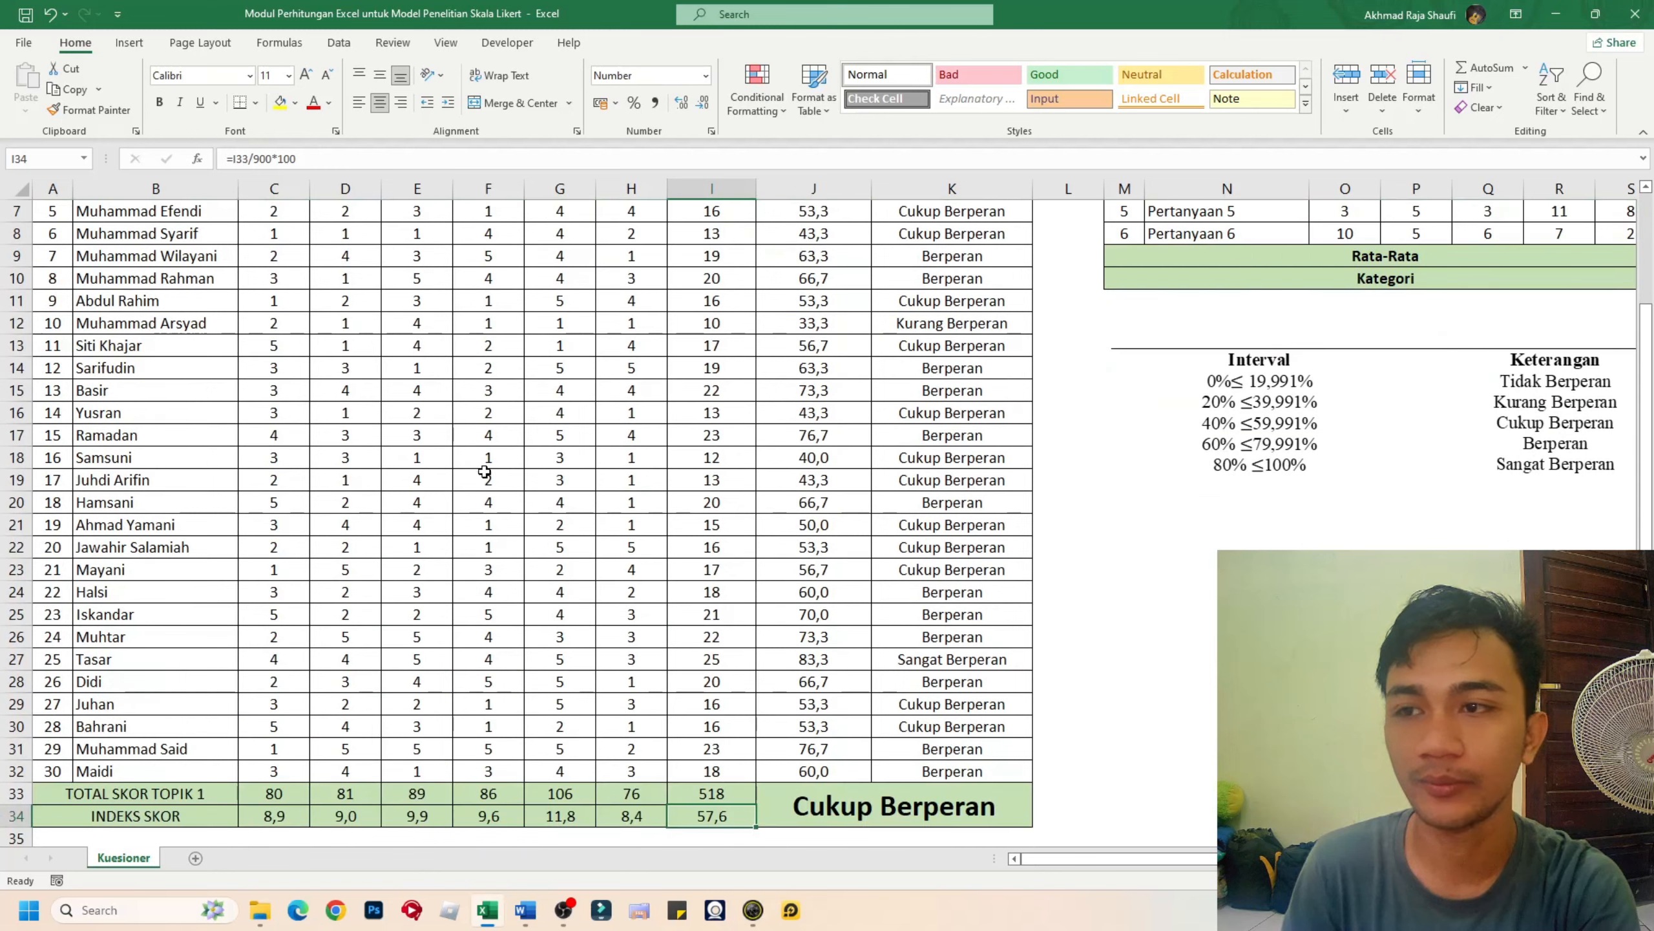
{"action": "left_click", "coordinate": [277, 104]}
{"action": "scroll", "coordinate": [724, 740], "scroll_direction": "down", "scroll_amount": 2}
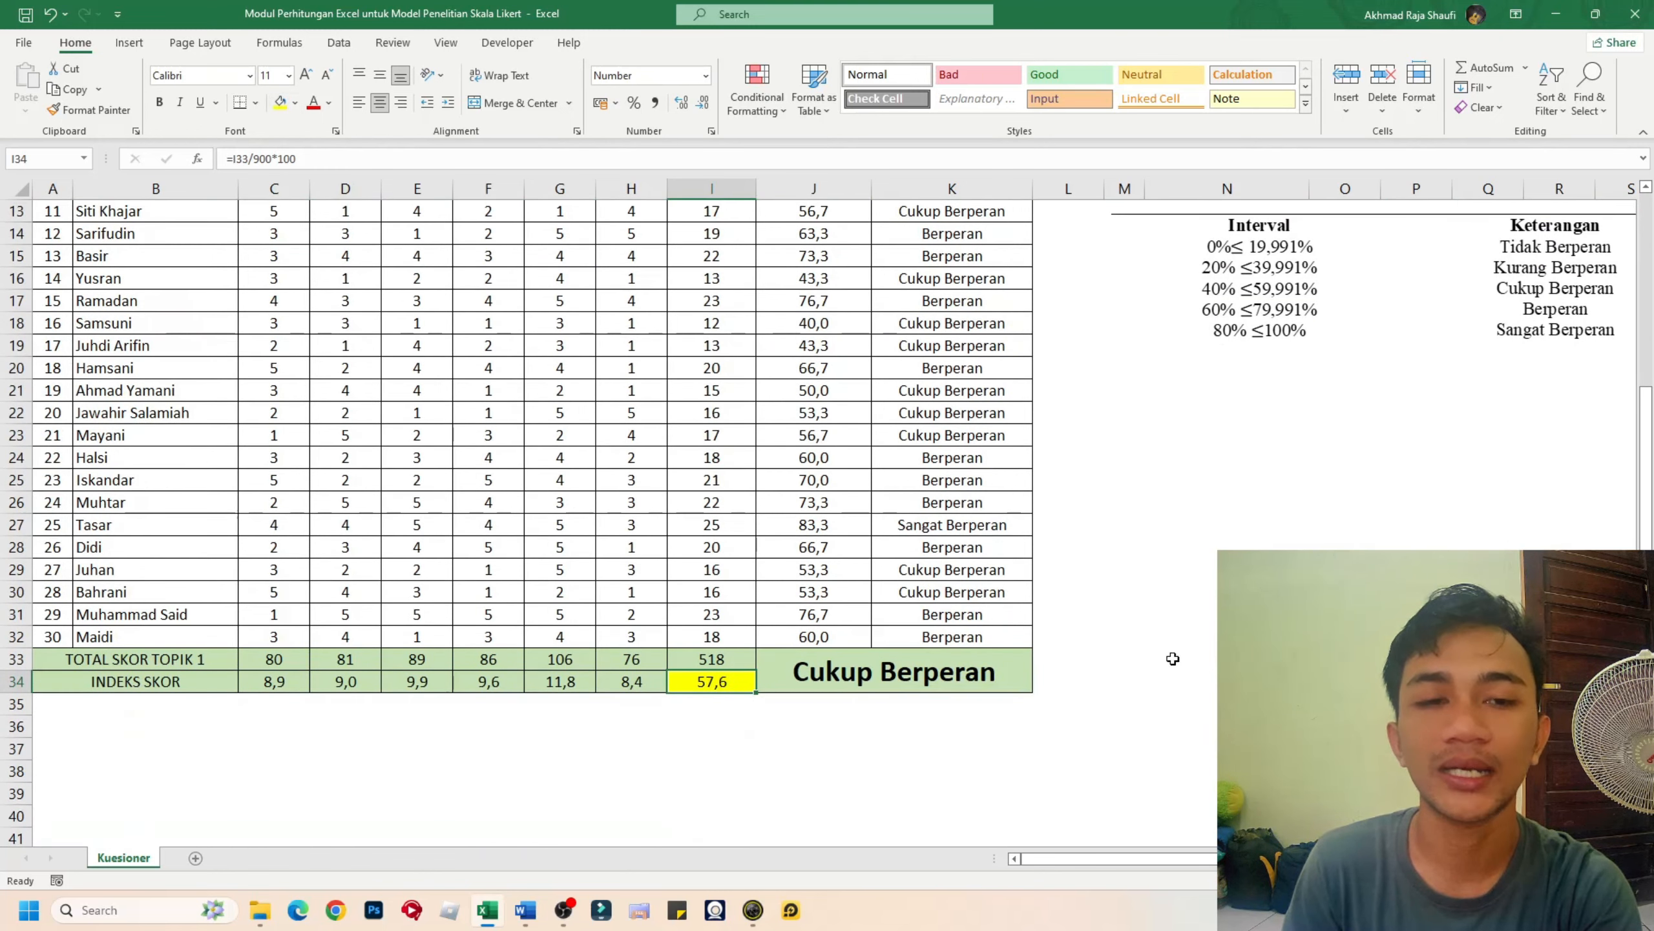
- Compare the highlighted overall INDEKS SKOR with the Interval and Keterangan table
{"action": "scroll", "coordinate": [1174, 660], "scroll_direction": "up", "scroll_amount": 3}
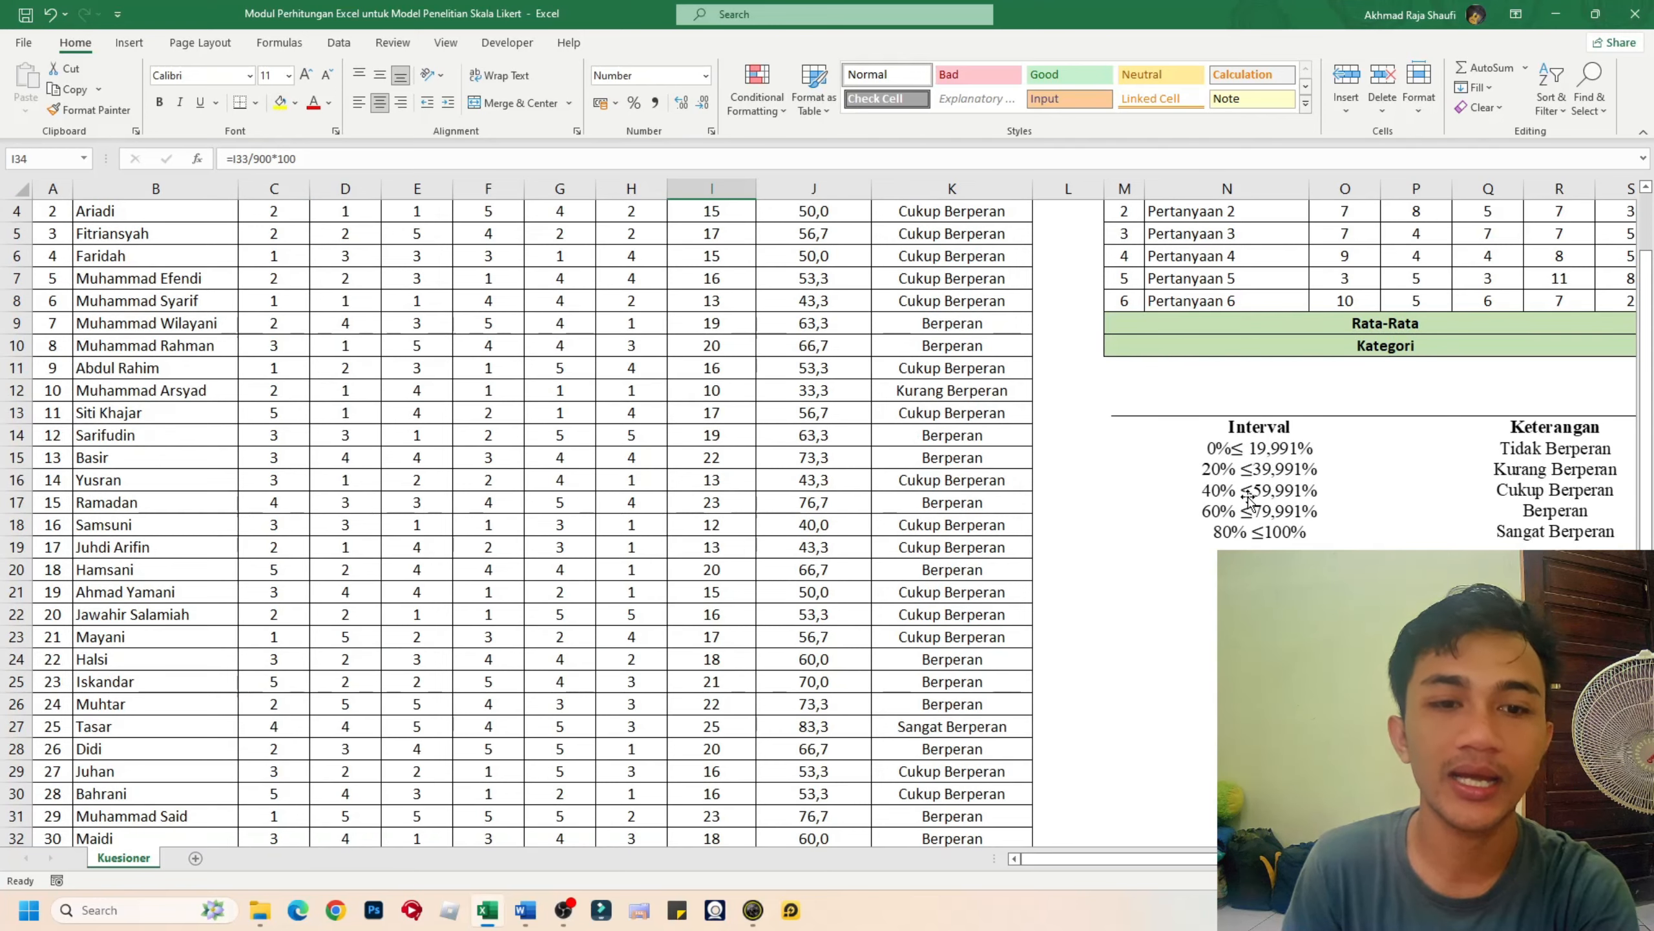
{"action": "scroll", "coordinate": [1274, 424], "scroll_direction": "down", "scroll_amount": 2}
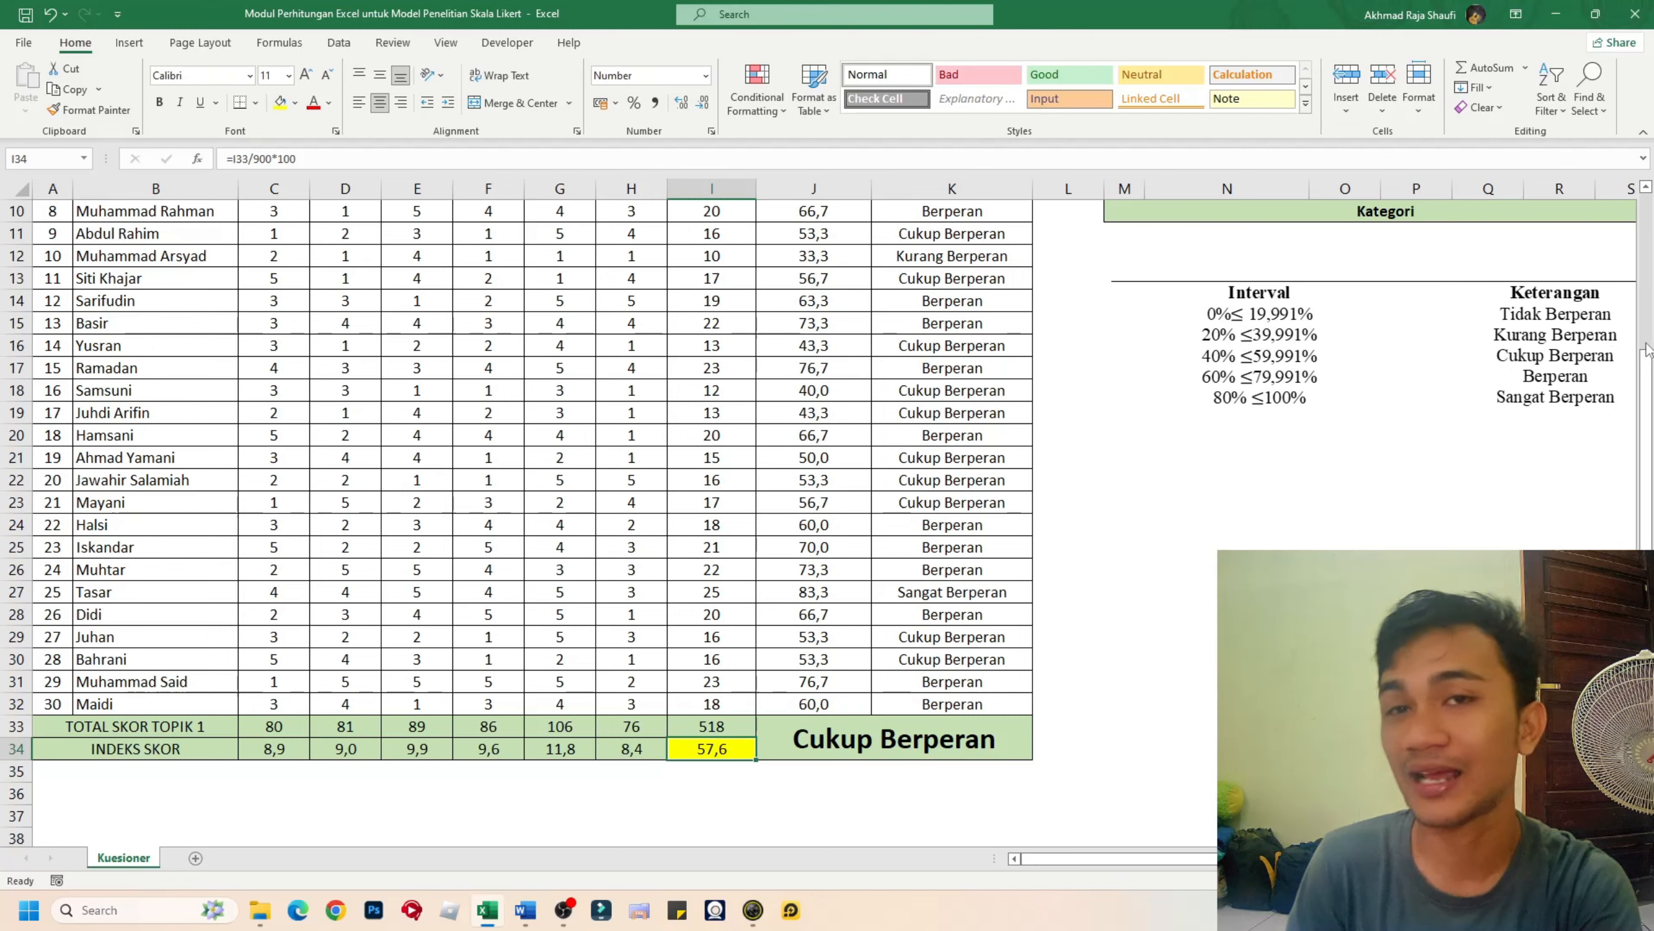
{"action": "scroll", "coordinate": [1111, 636], "scroll_direction": "up", "scroll_amount": 3}
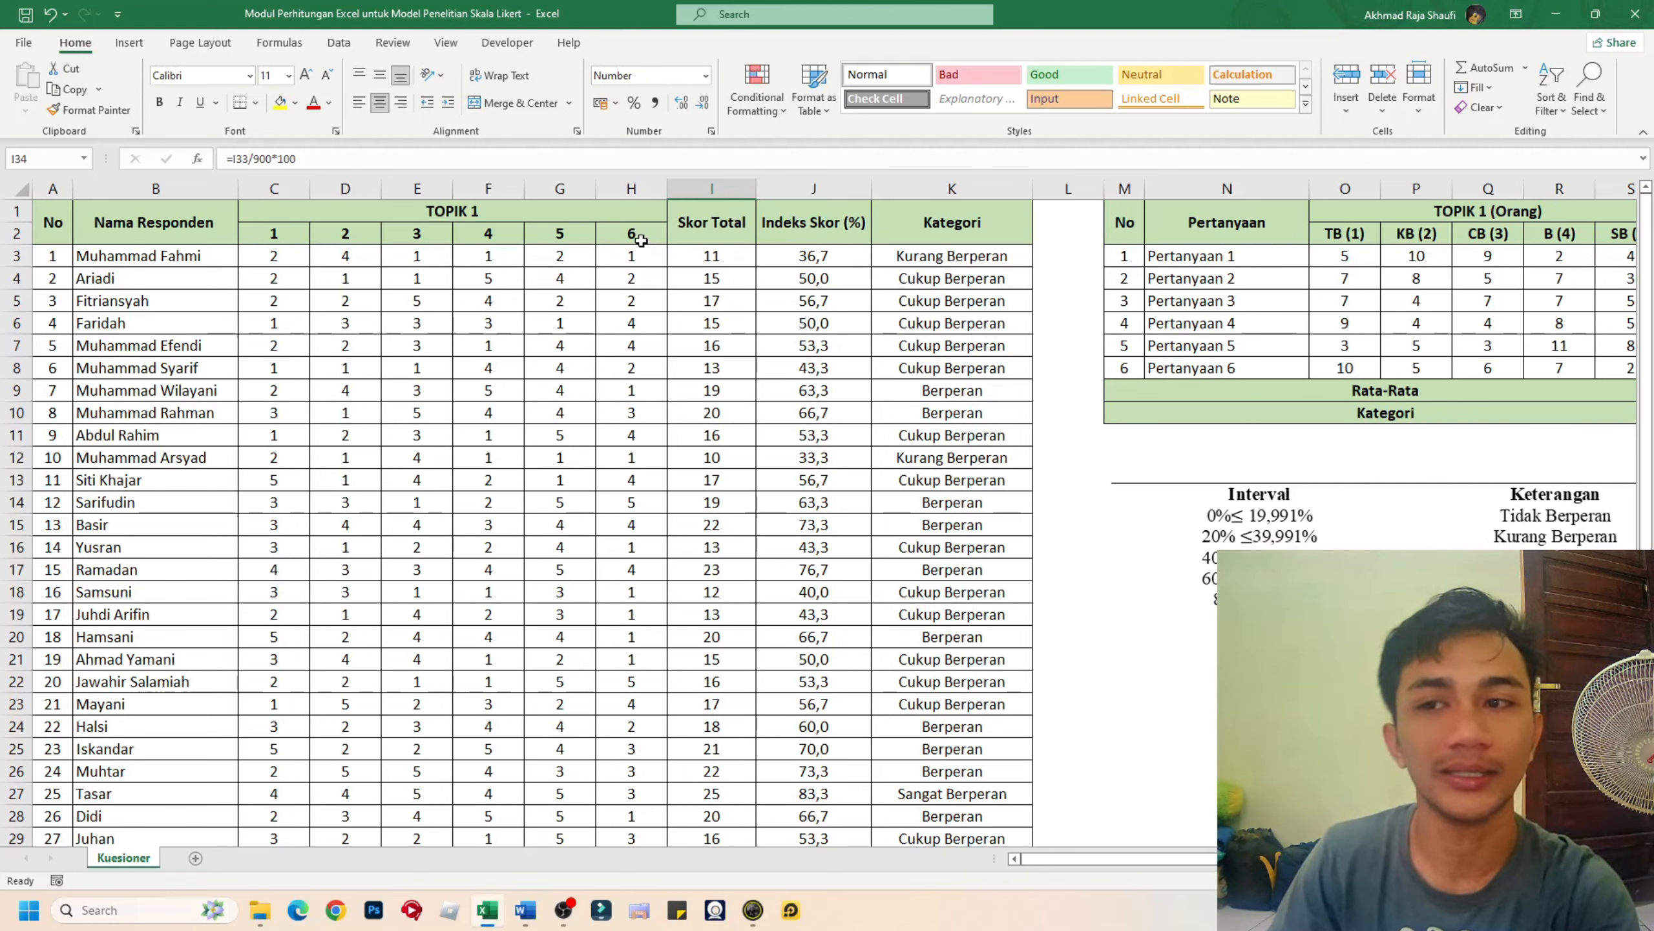
- Examine the respondents' answer scores under TOPIK 1, focusing on the first respondent's answers to questions 1 to 3
{"action": "left_click", "coordinate": [267, 252]}
{"action": "left_click_drag", "start_coordinate": [290, 252], "coordinate": [628, 445]}
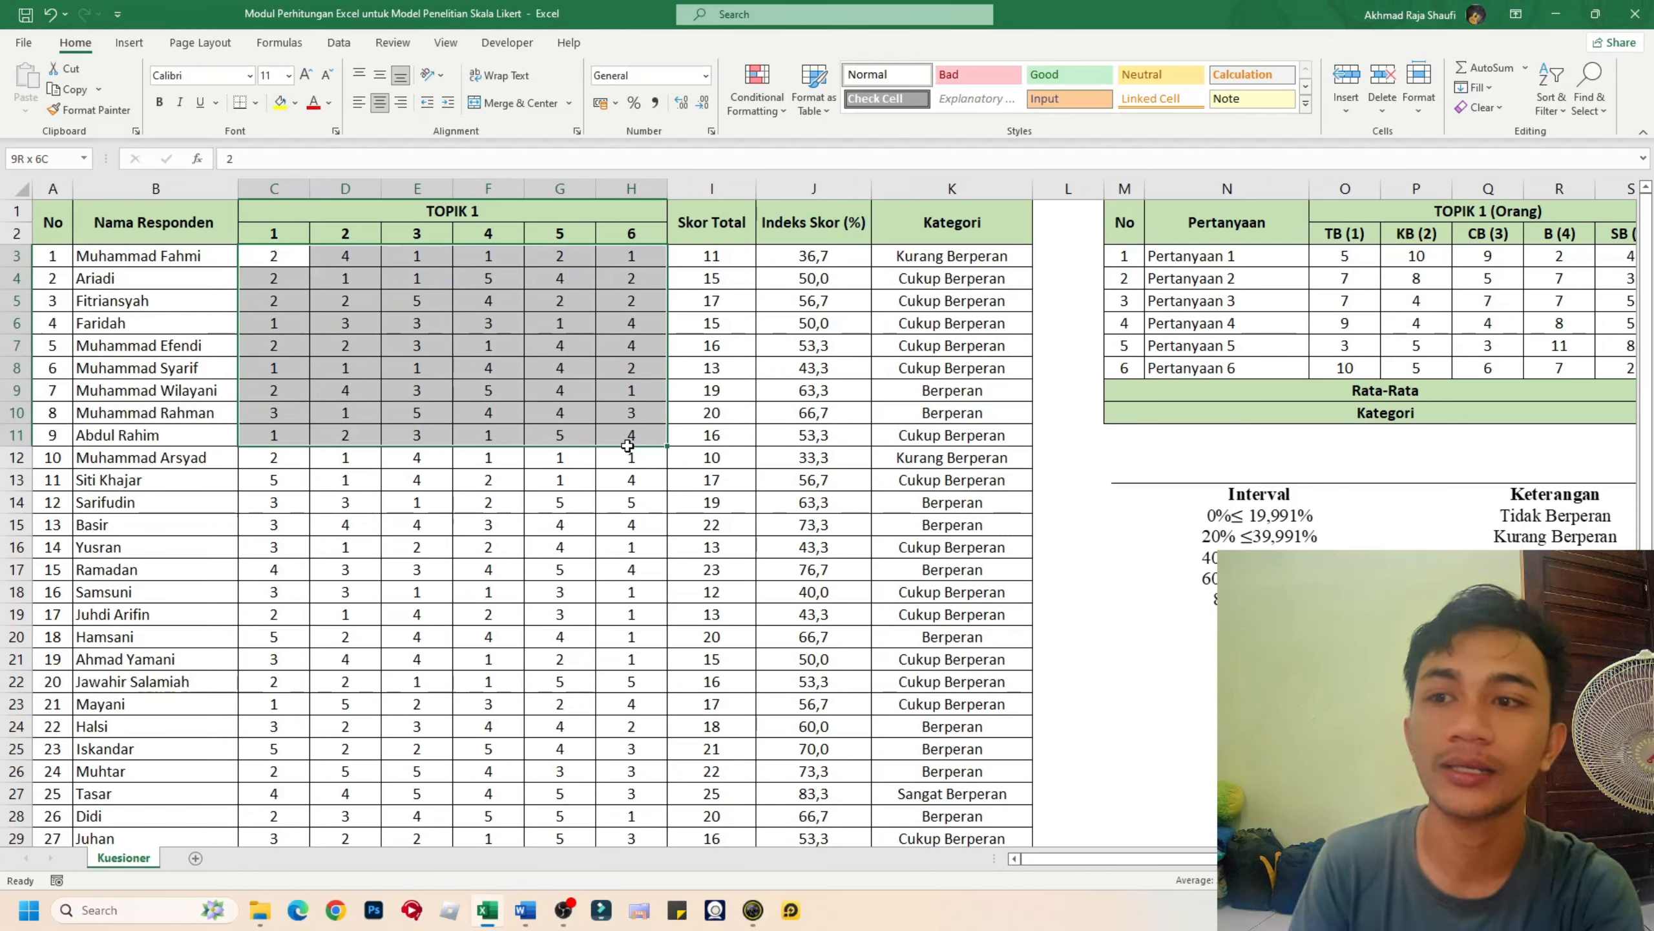
{"action": "left_click", "coordinate": [394, 308]}
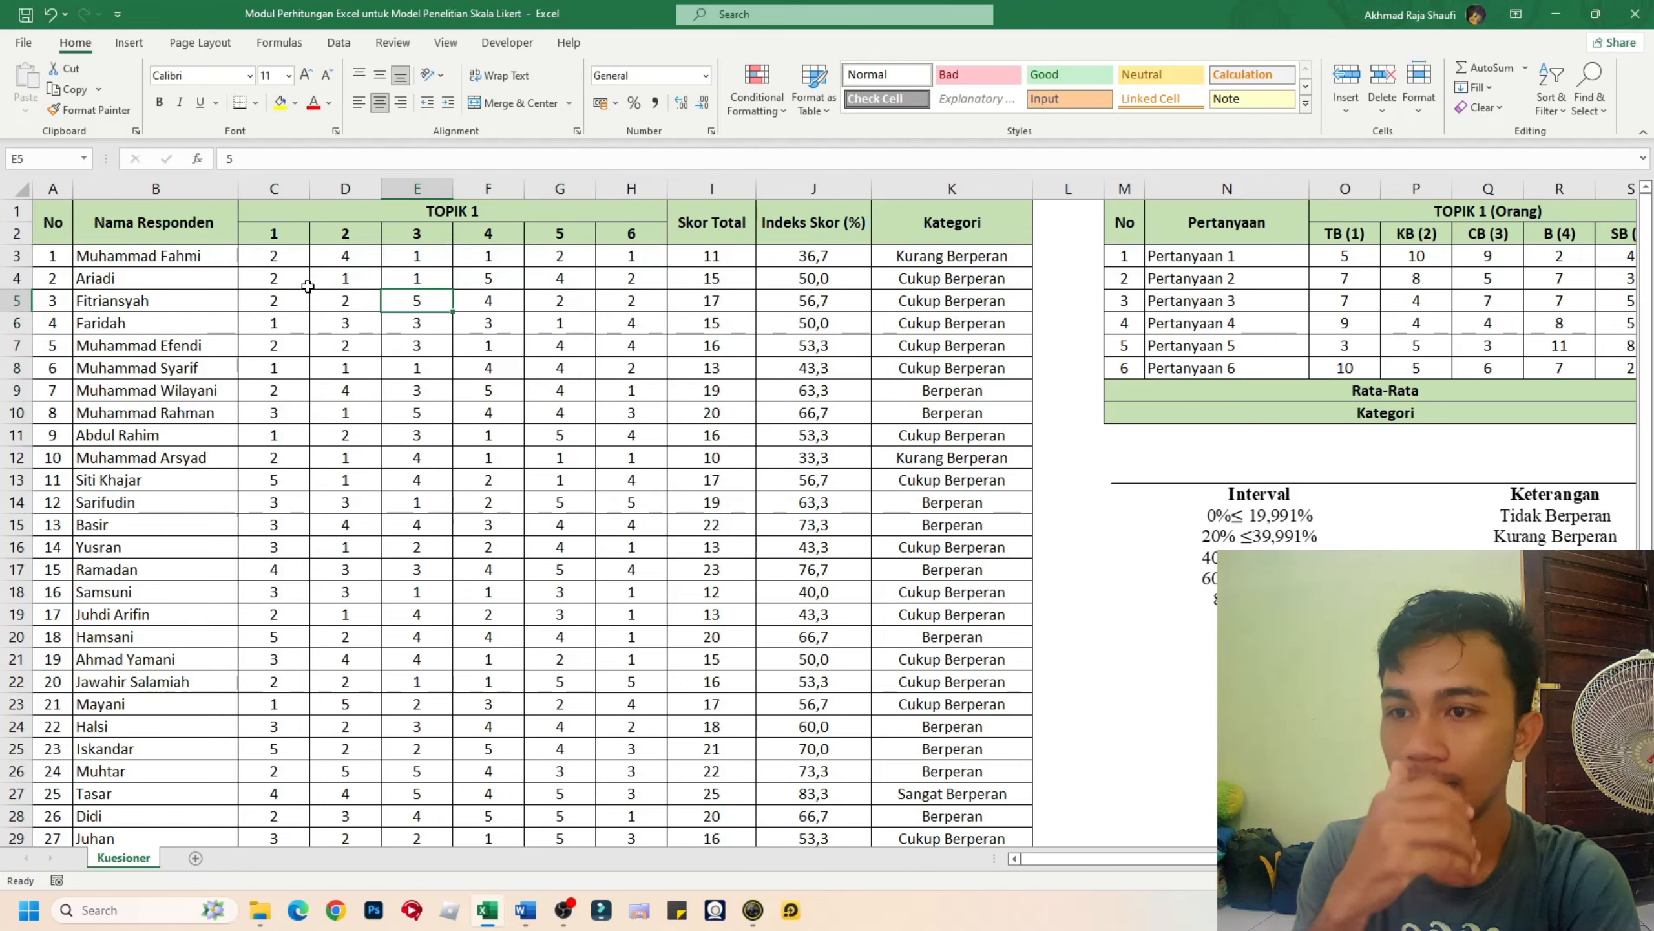
{"action": "left_click", "coordinate": [255, 259]}
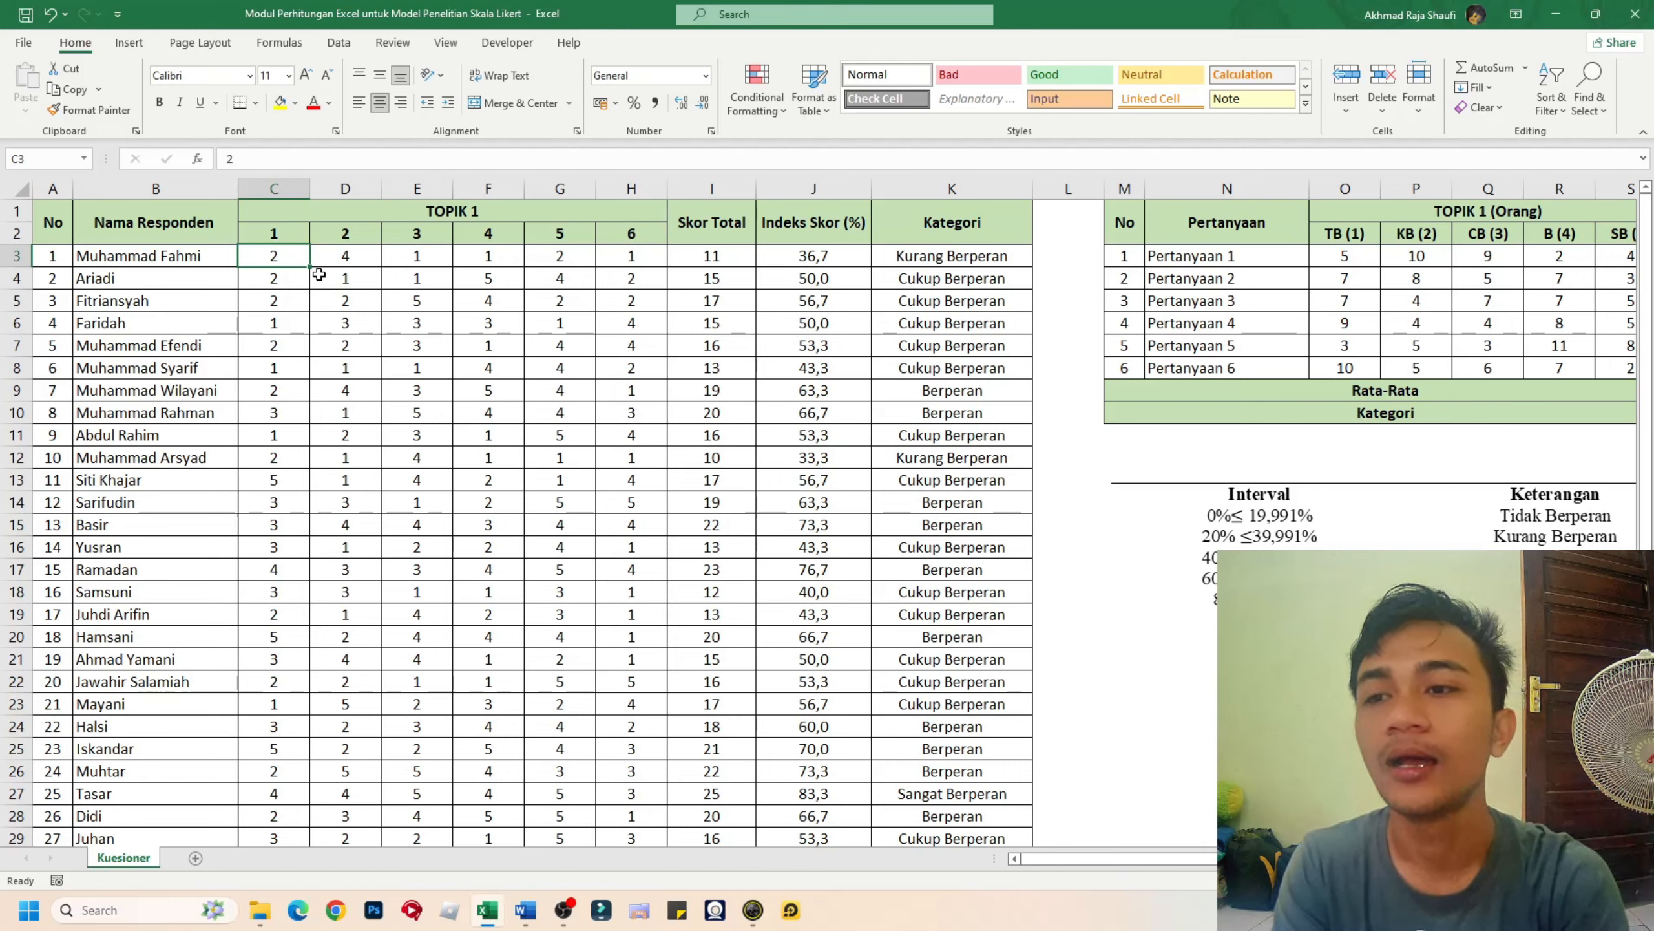
{"action": "left_click", "coordinate": [347, 259]}
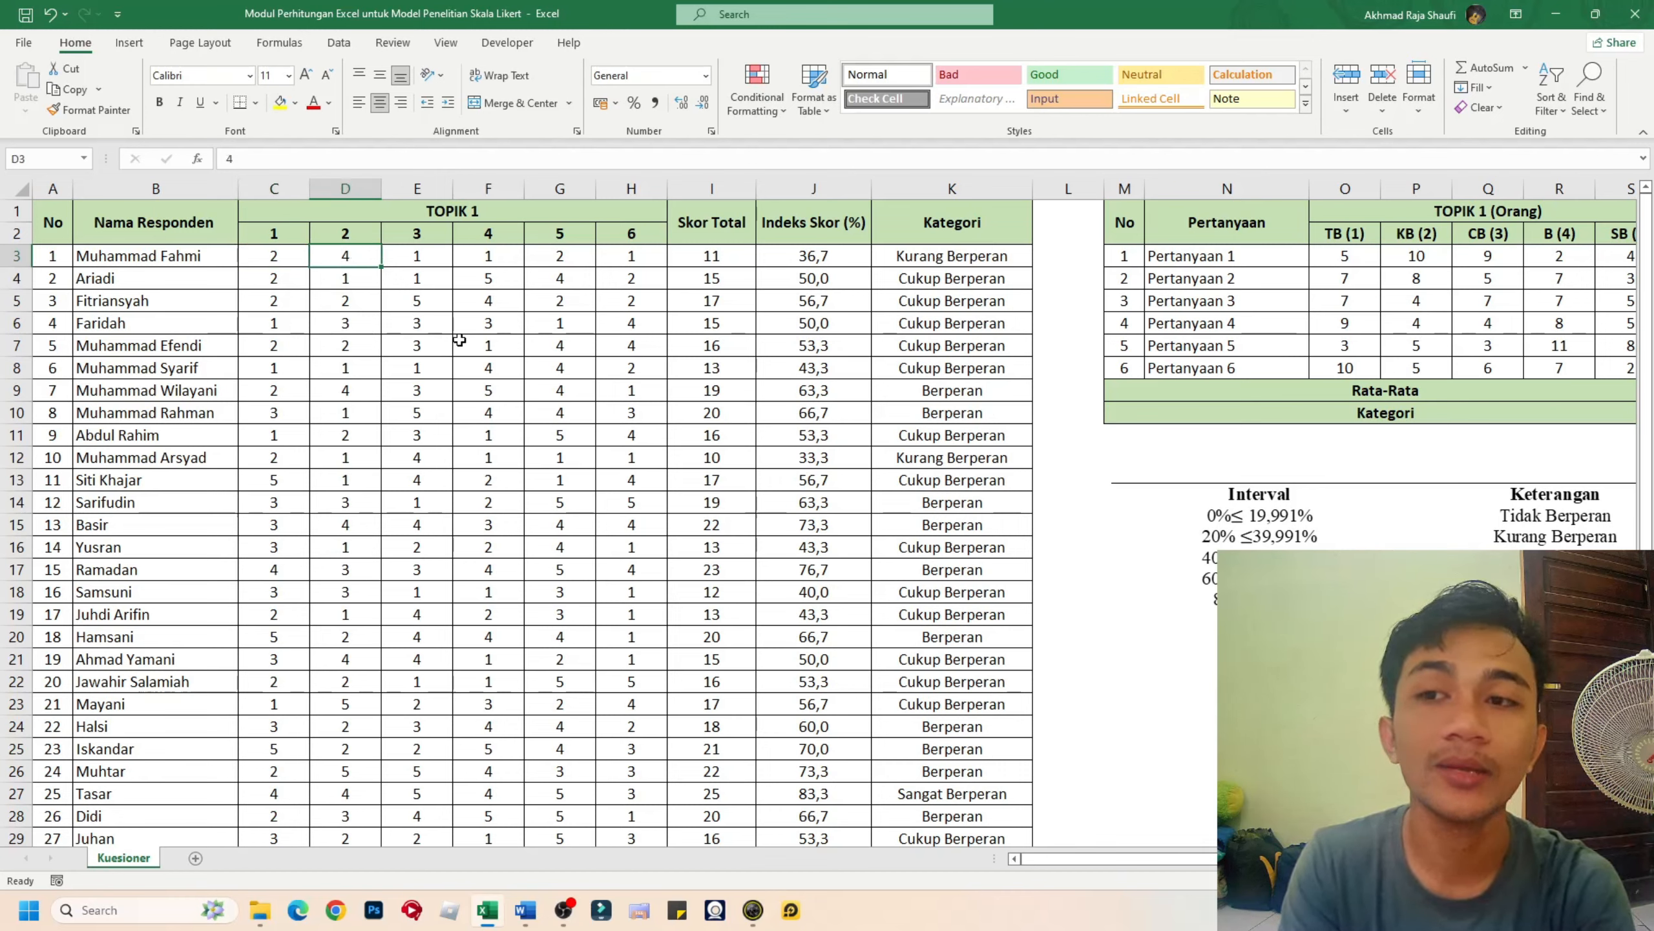
{"action": "left_click", "coordinate": [448, 259]}
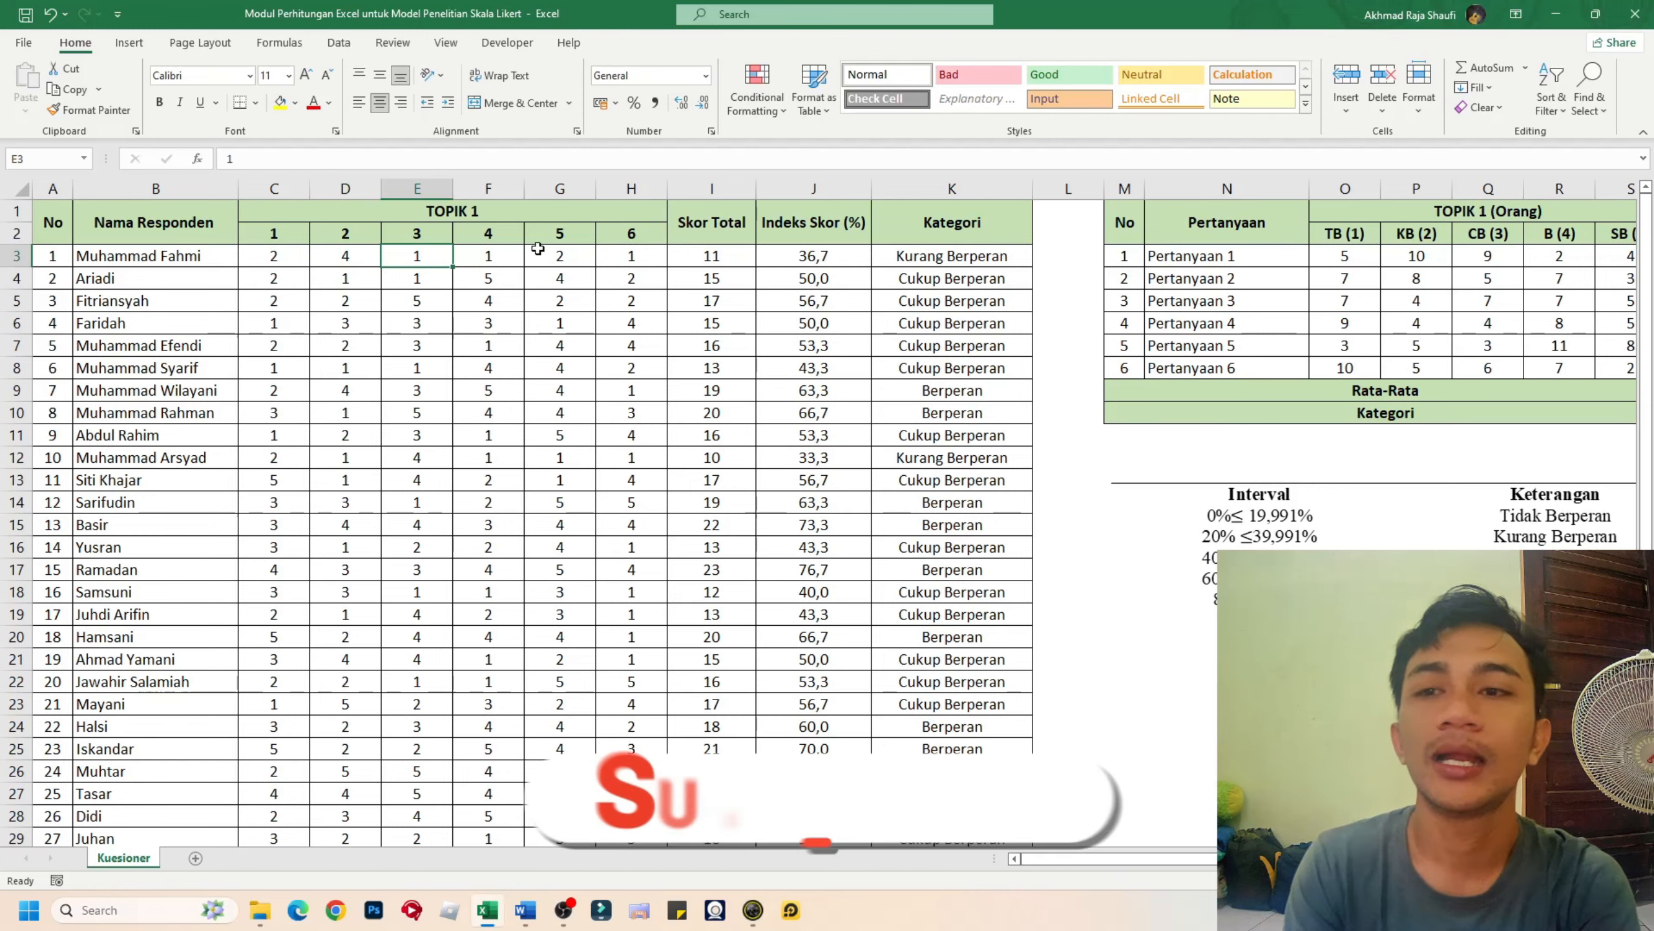
- Re-enter the first respondent's Skor Total in cell I3 as =SUM(C3:H3), covering the answers to questions 1 to 6
{"action": "left_click", "coordinate": [711, 257]}
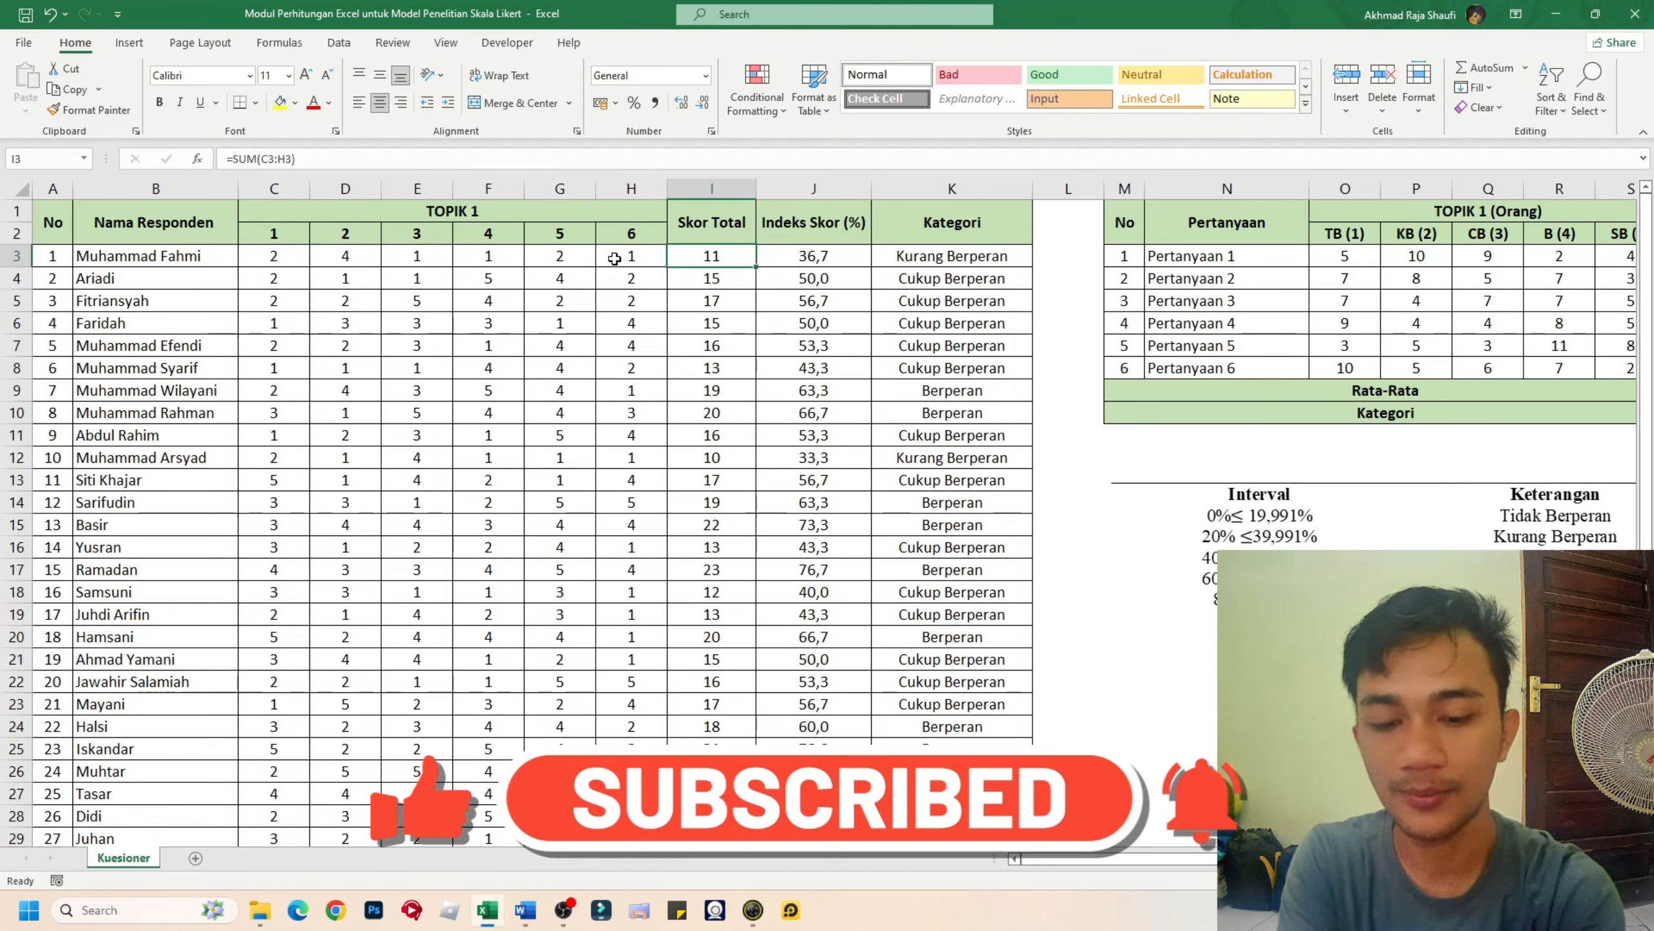
{"action": "type", "text": "=SUM("}
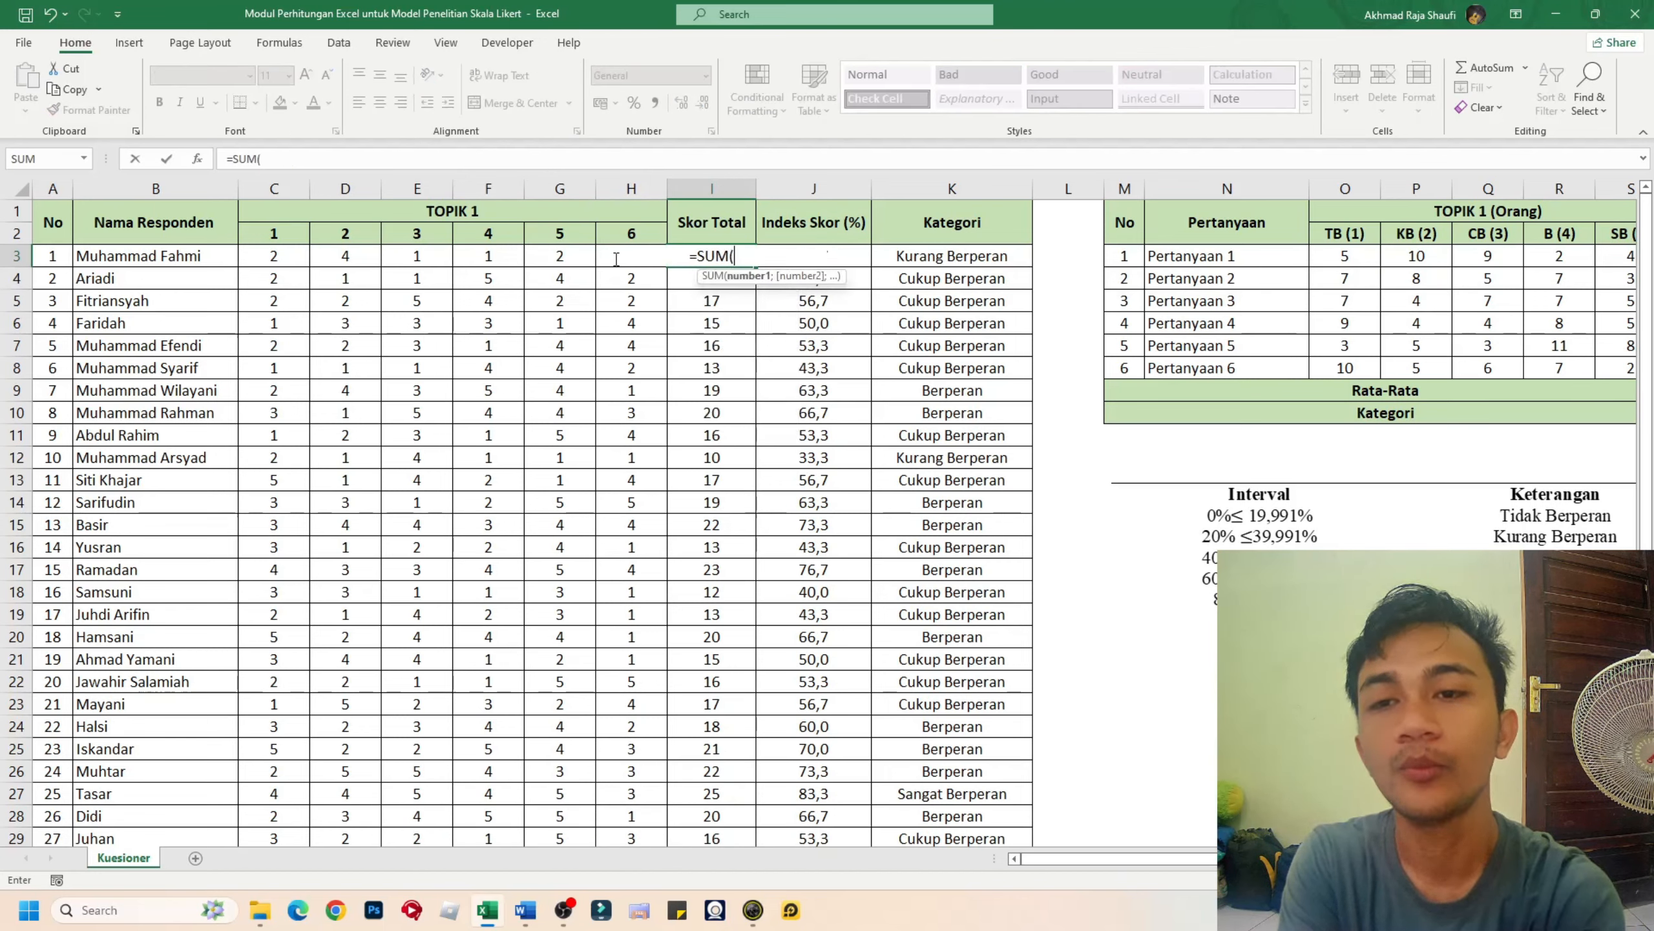
{"action": "left_click_drag", "start_coordinate": [286, 256], "coordinate": [626, 257]}
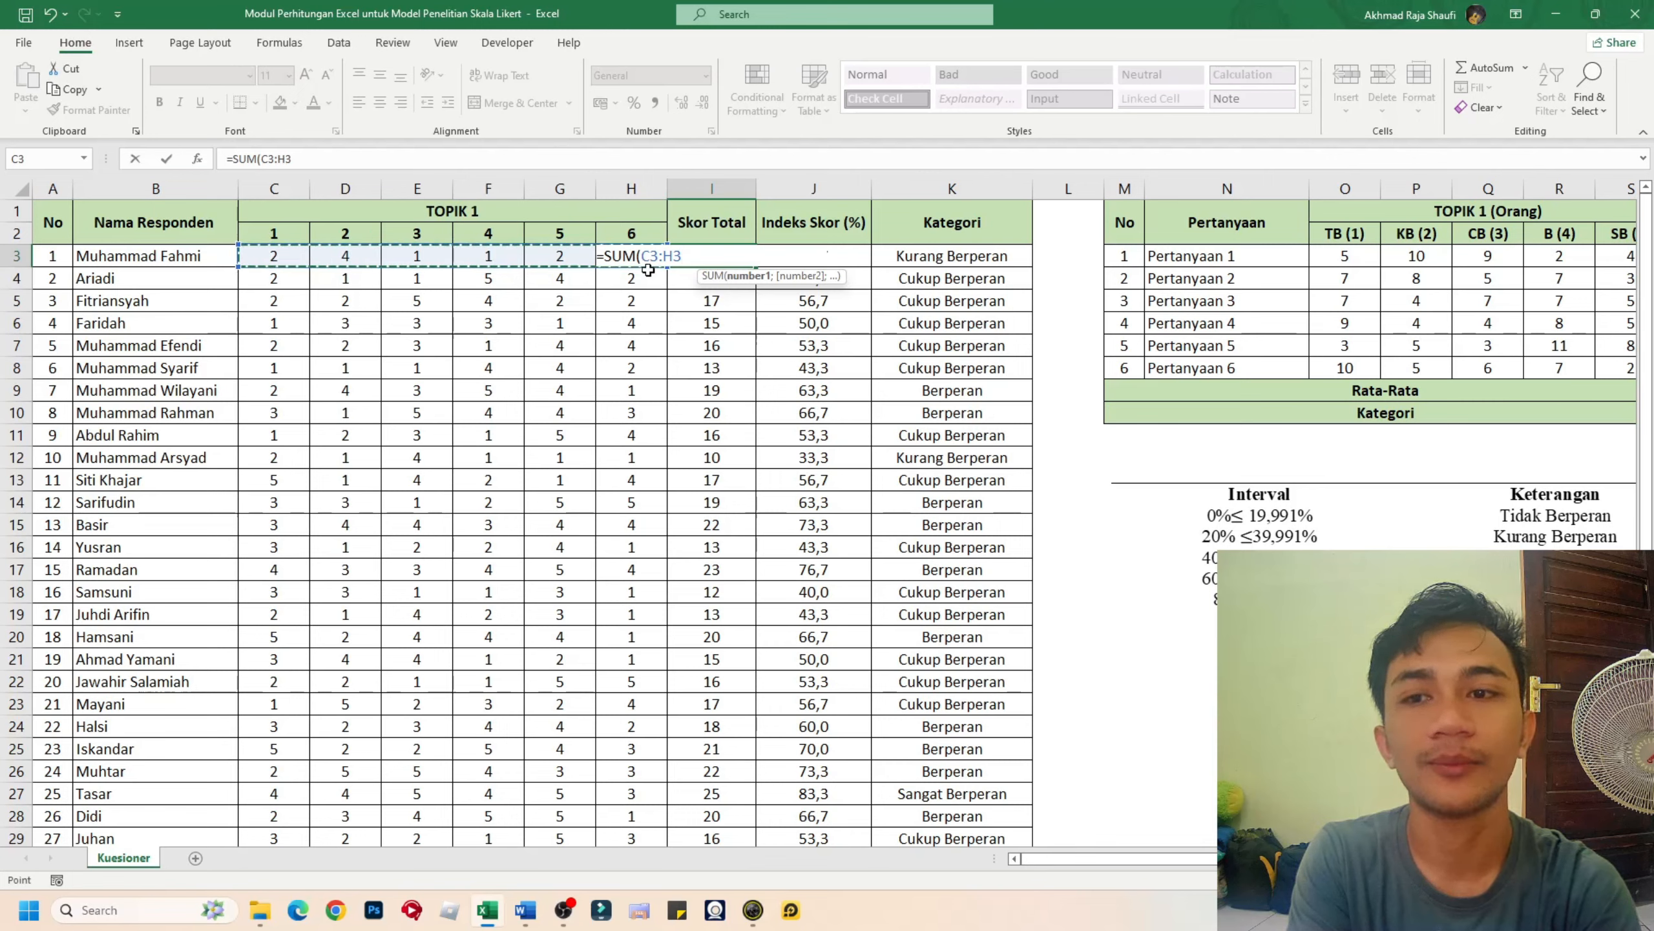
{"action": "type", "text": ")"}
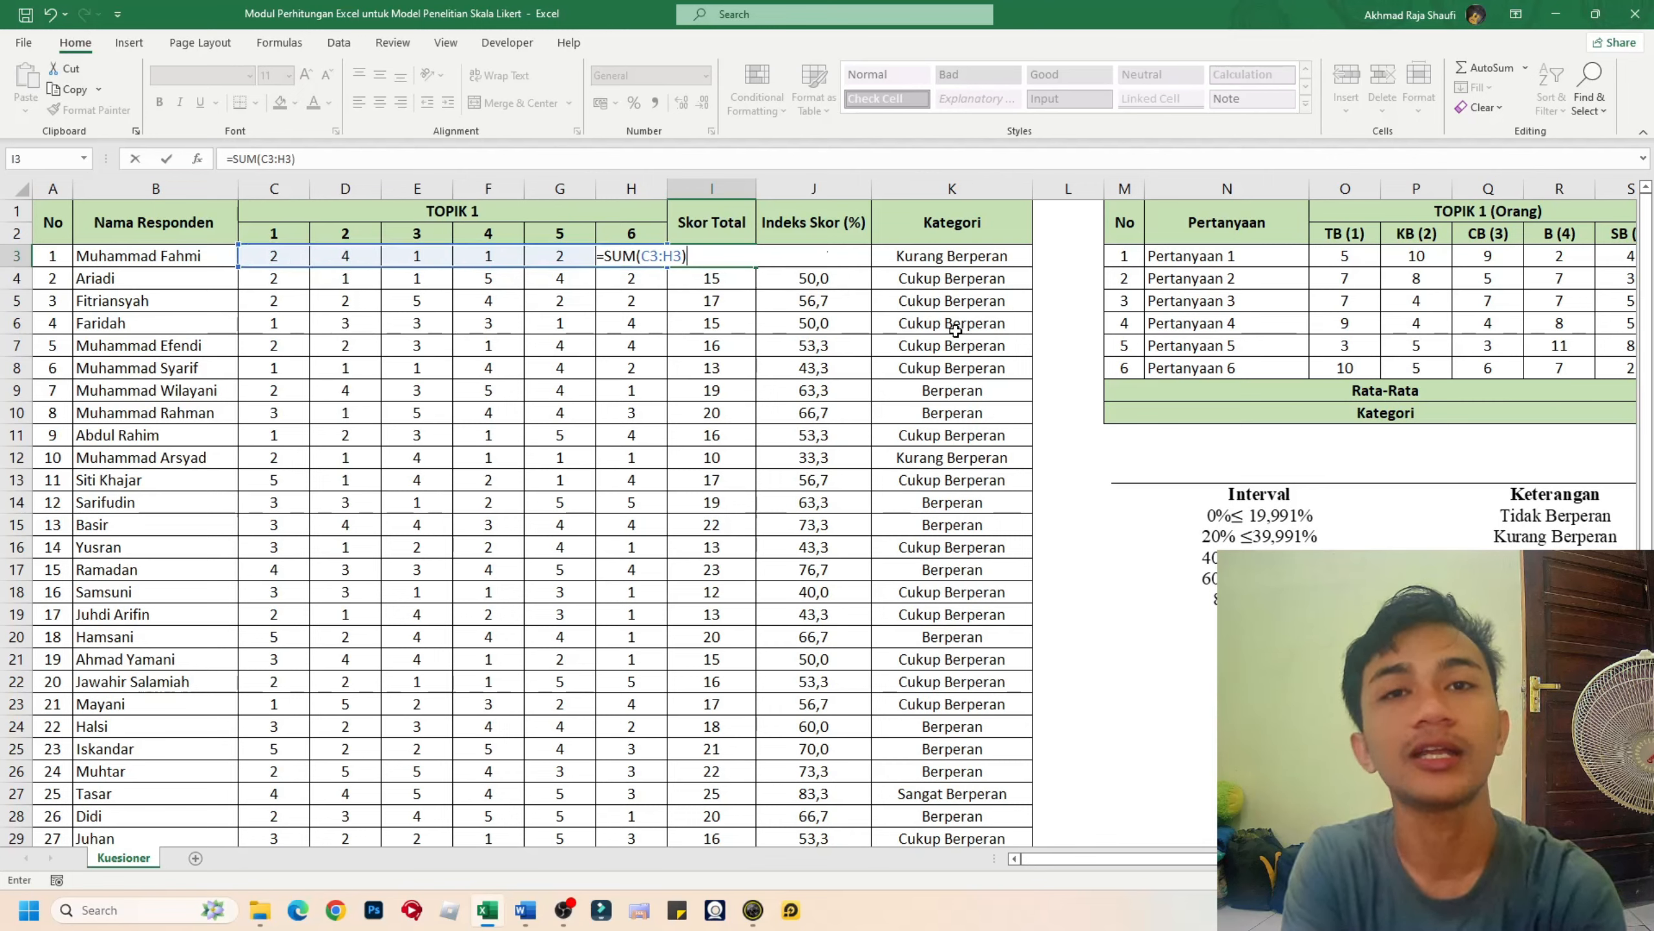
{"action": "key", "text": "Return"}
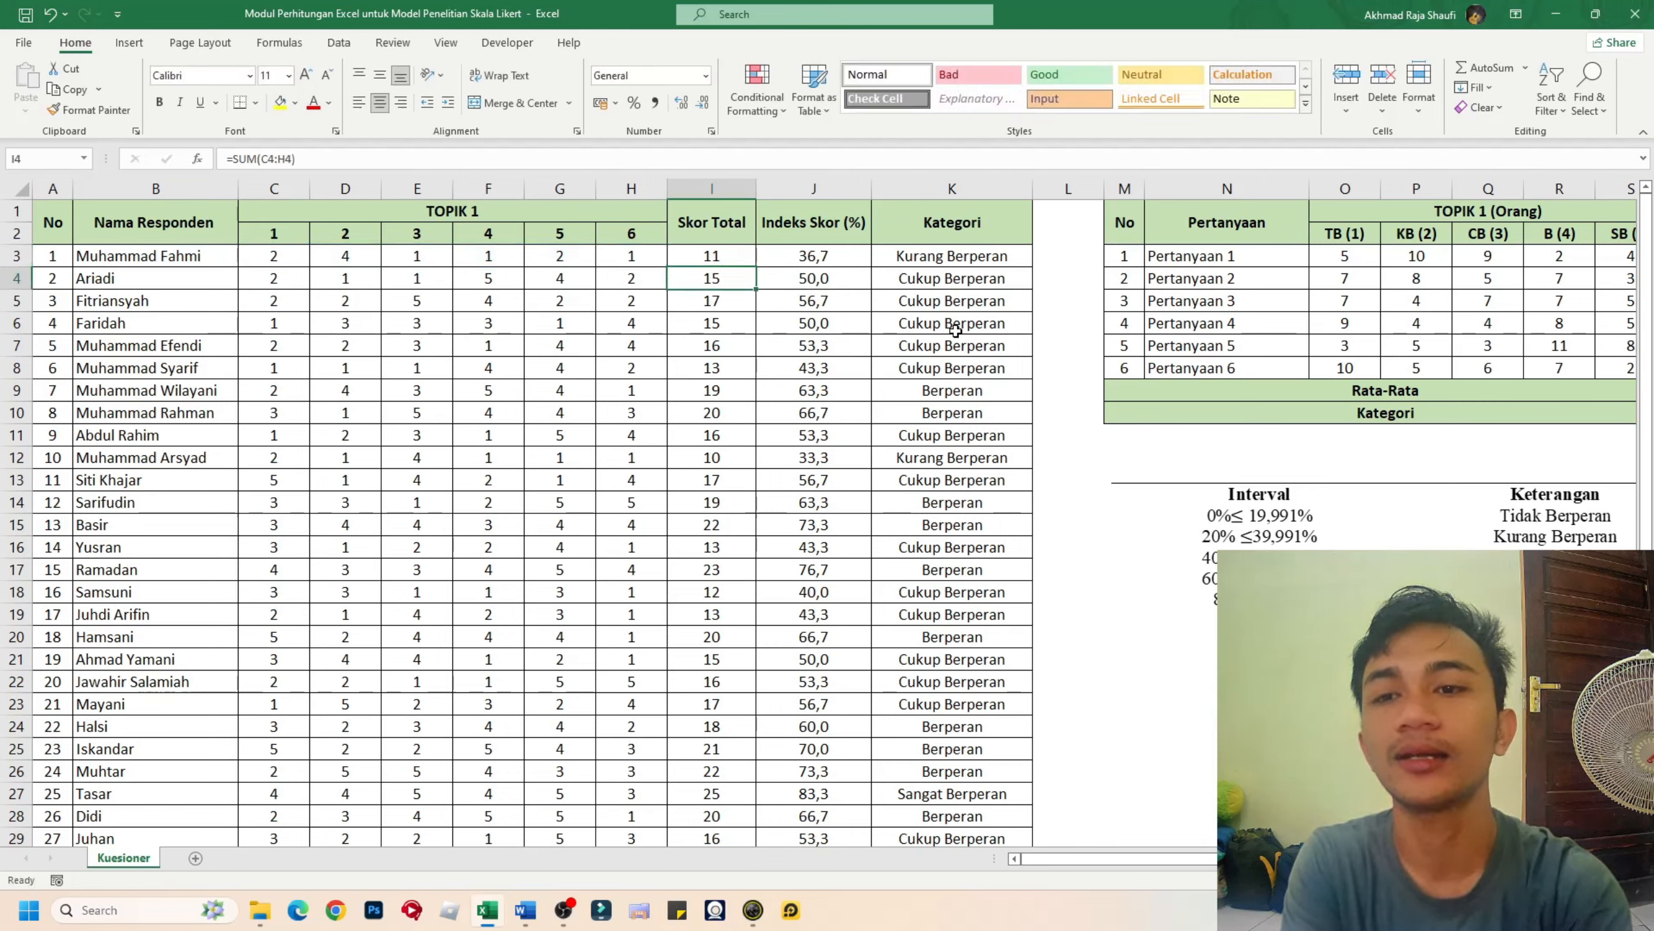
{"action": "left_click", "coordinate": [716, 253]}
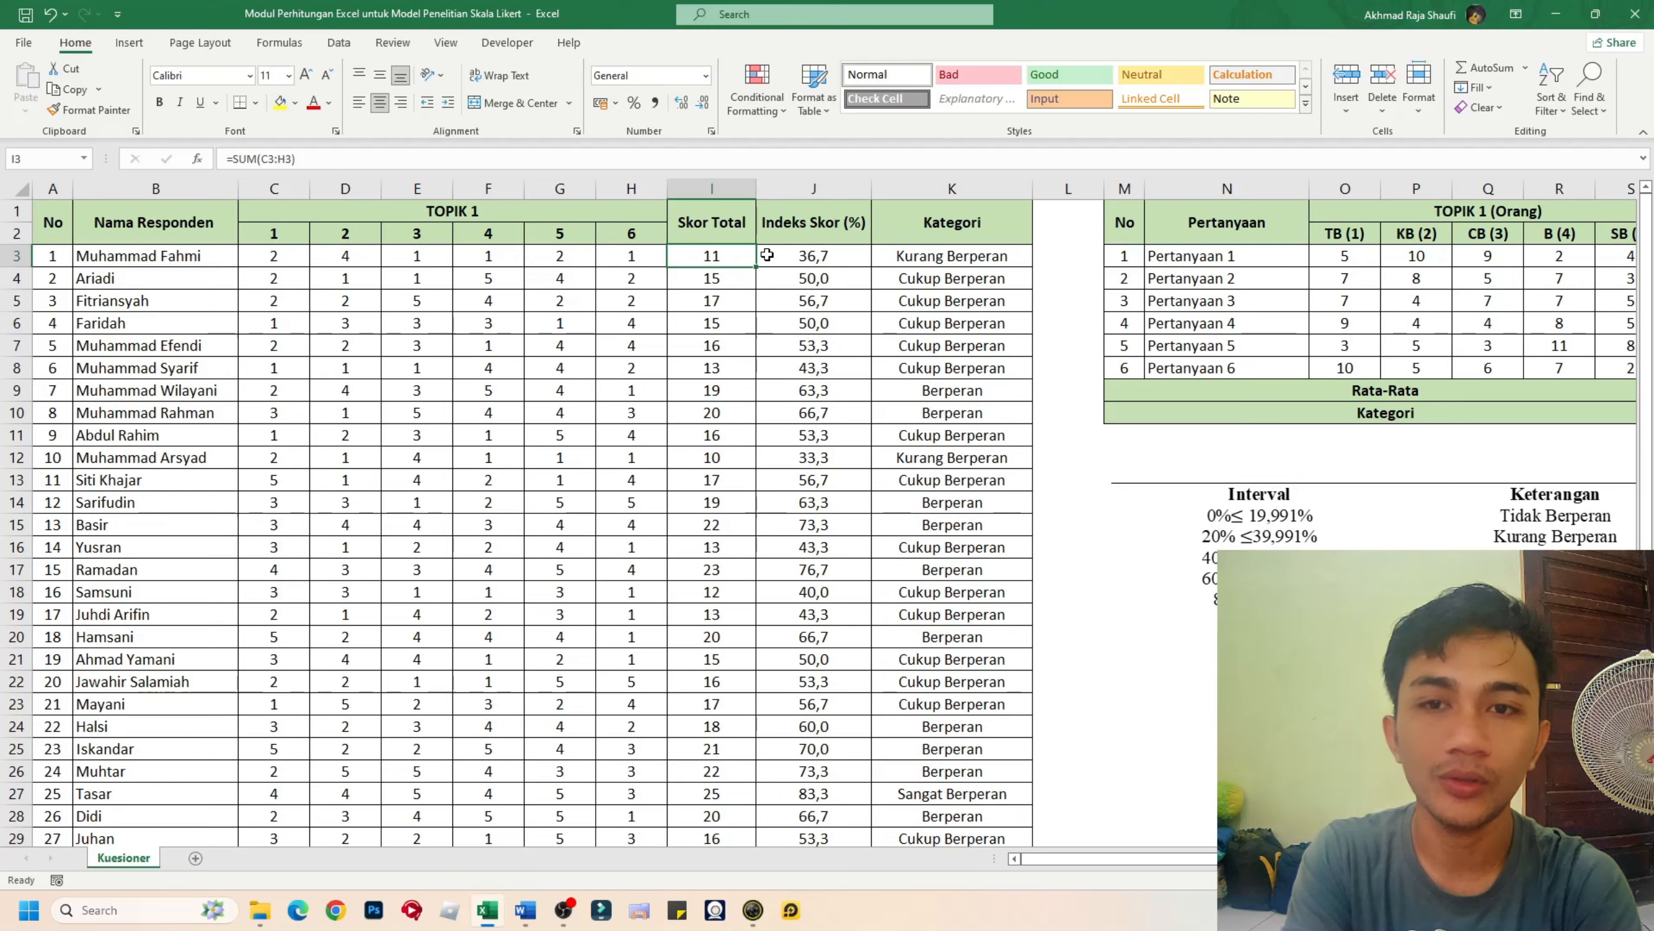
- Enter =I3/30*100 in J3 as the first respondent's Indeks Skor, consulting the formulas in the Word document SKALA LIKERT
{"action": "left_click", "coordinate": [803, 250]}
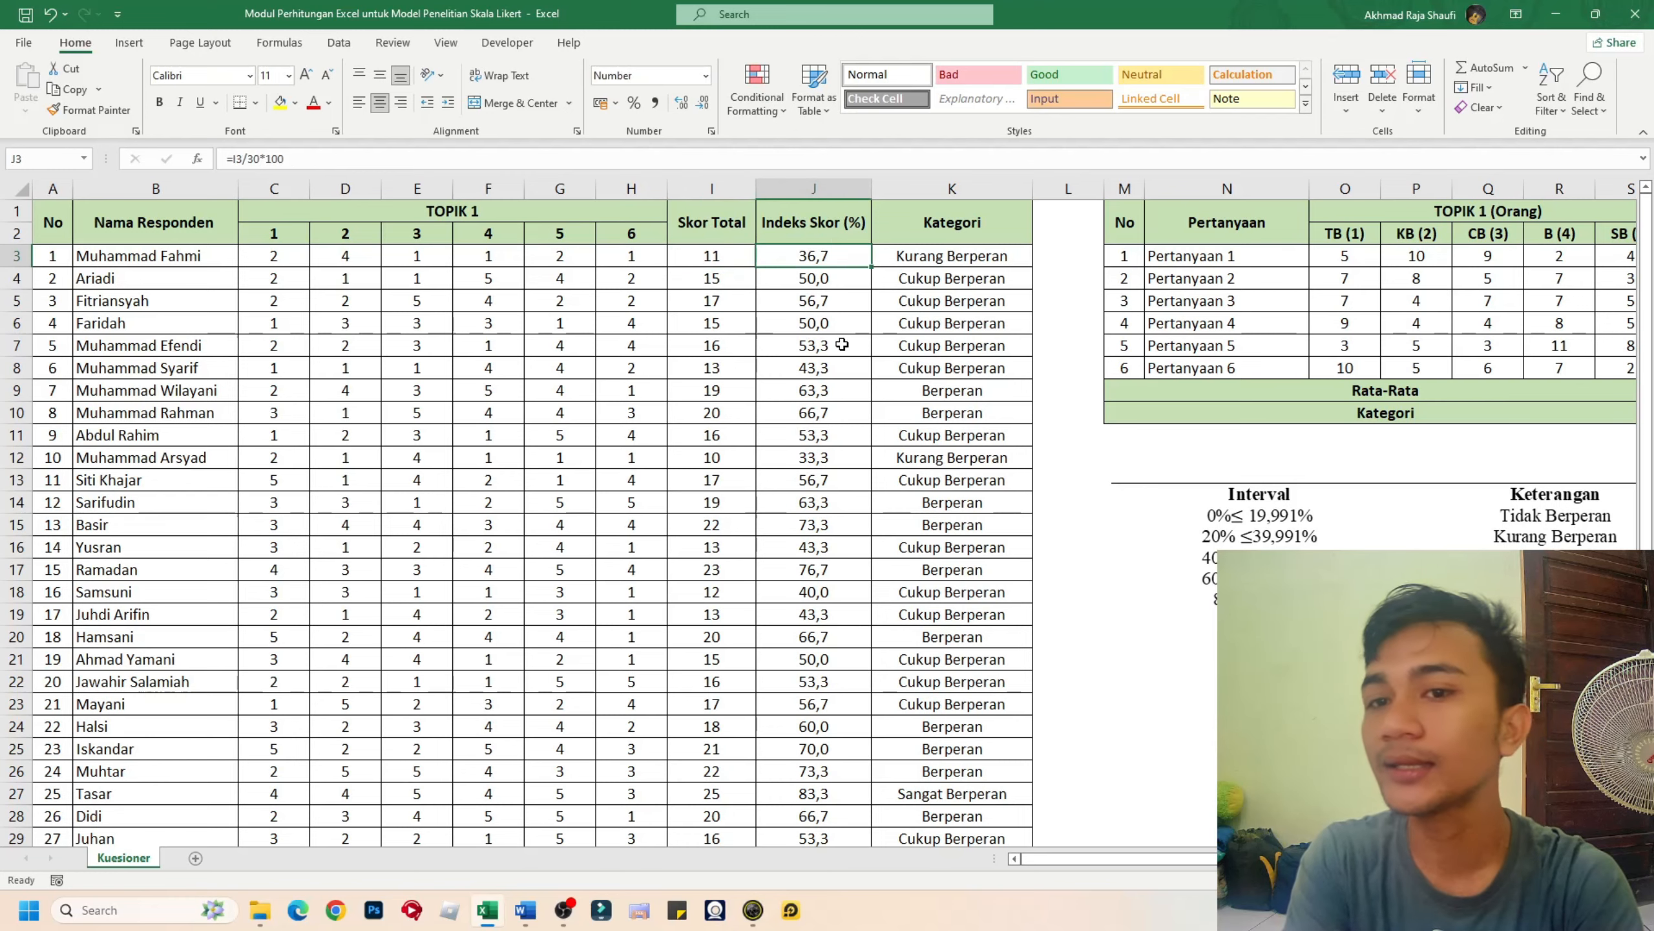
{"action": "key", "text": "alt+Tab"}
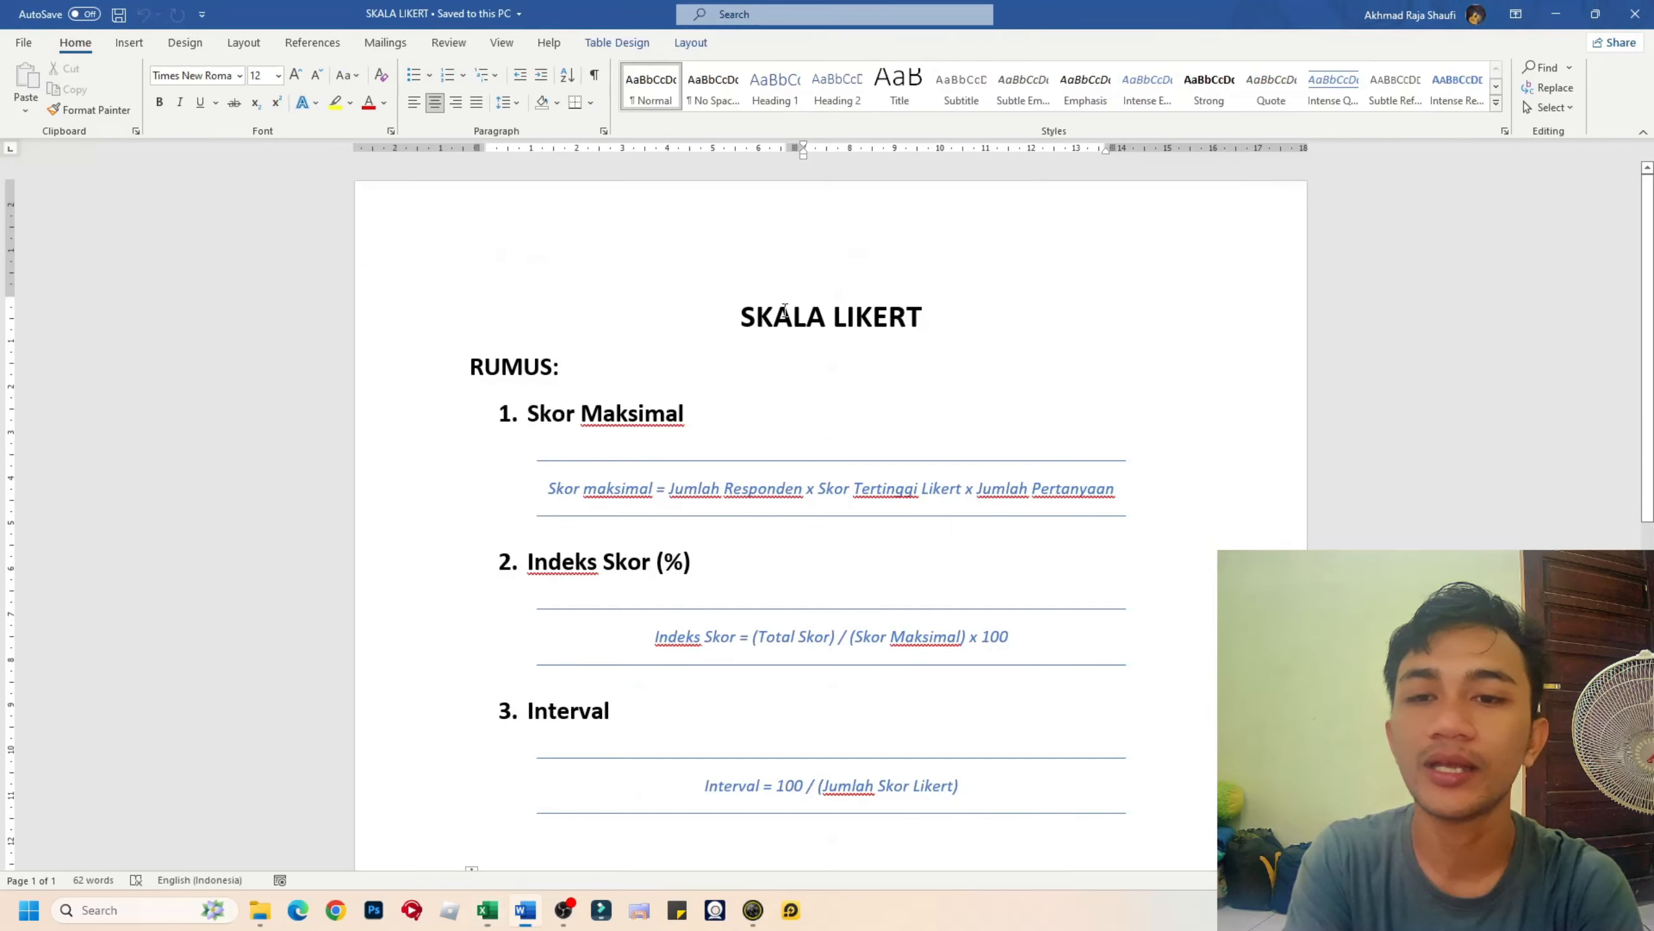
{"action": "scroll", "coordinate": [554, 673], "scroll_direction": "down", "scroll_amount": 2}
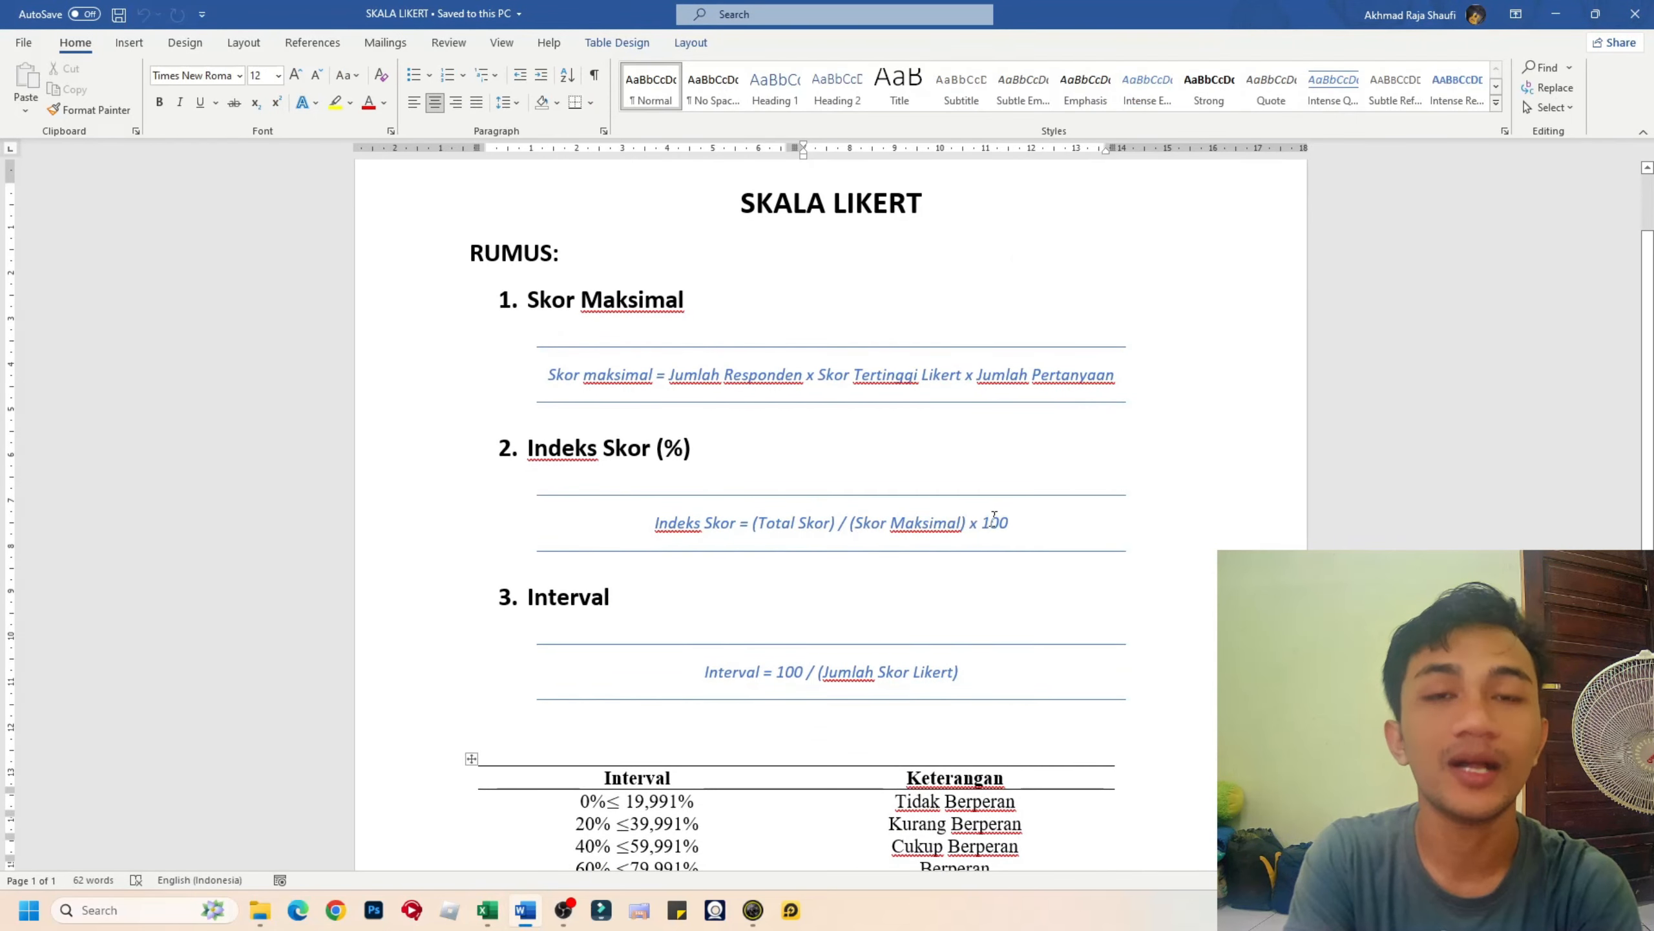
{"action": "key", "text": "alt+Tab"}
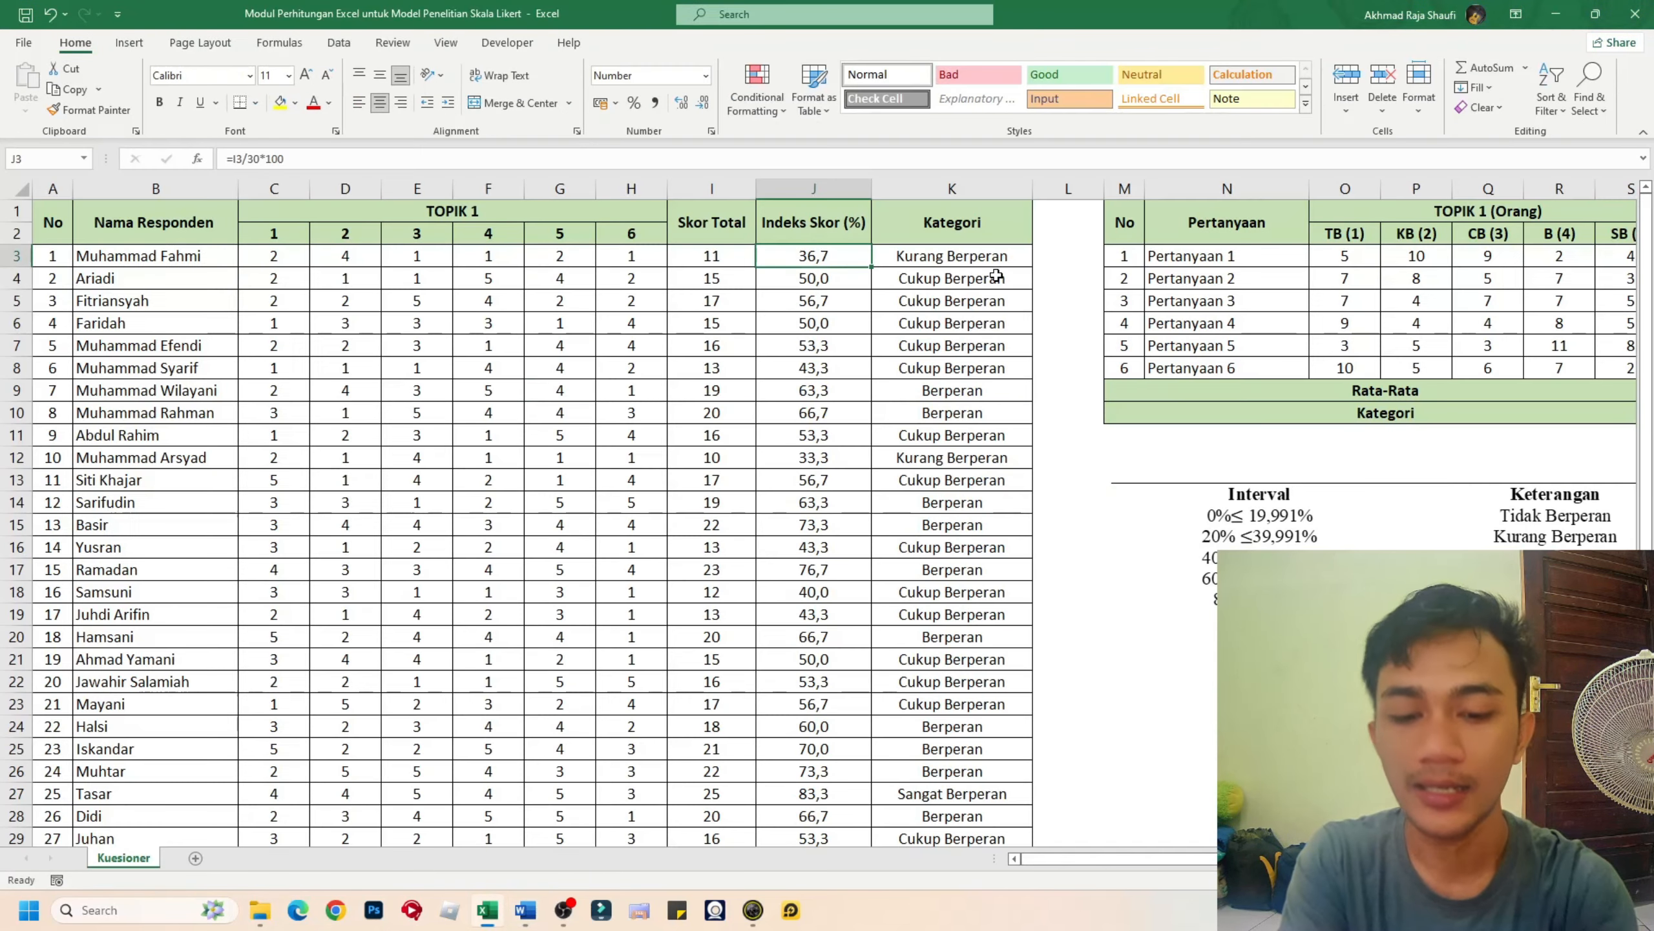
{"action": "type", "text": "="}
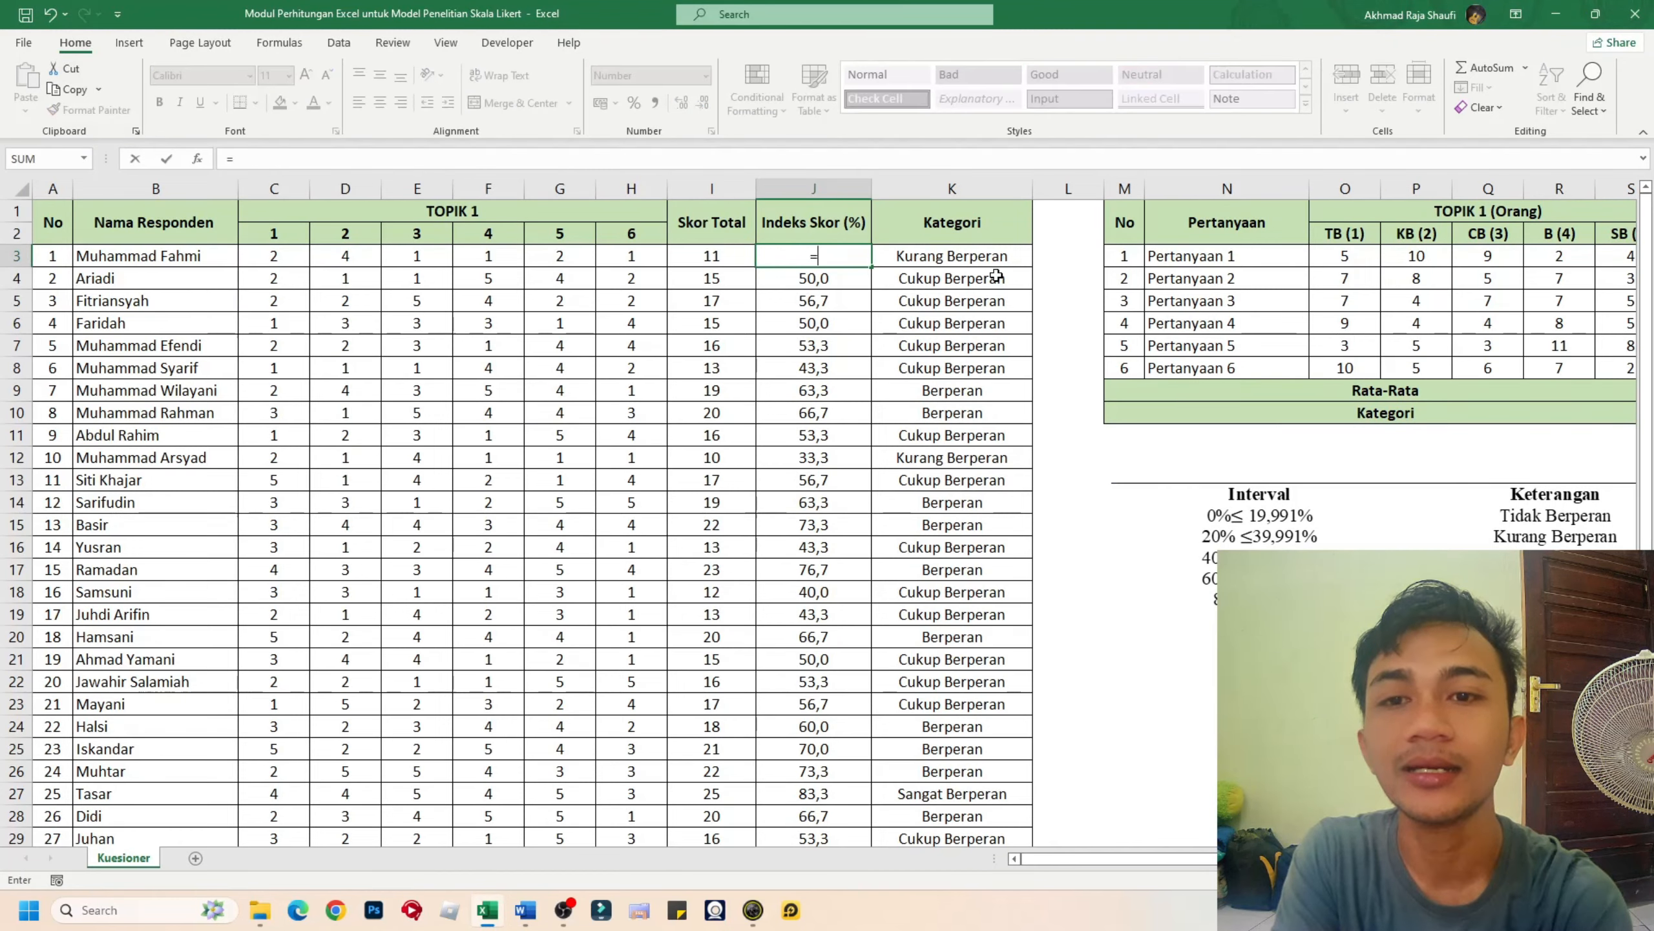
{"action": "left_click", "coordinate": [690, 263]}
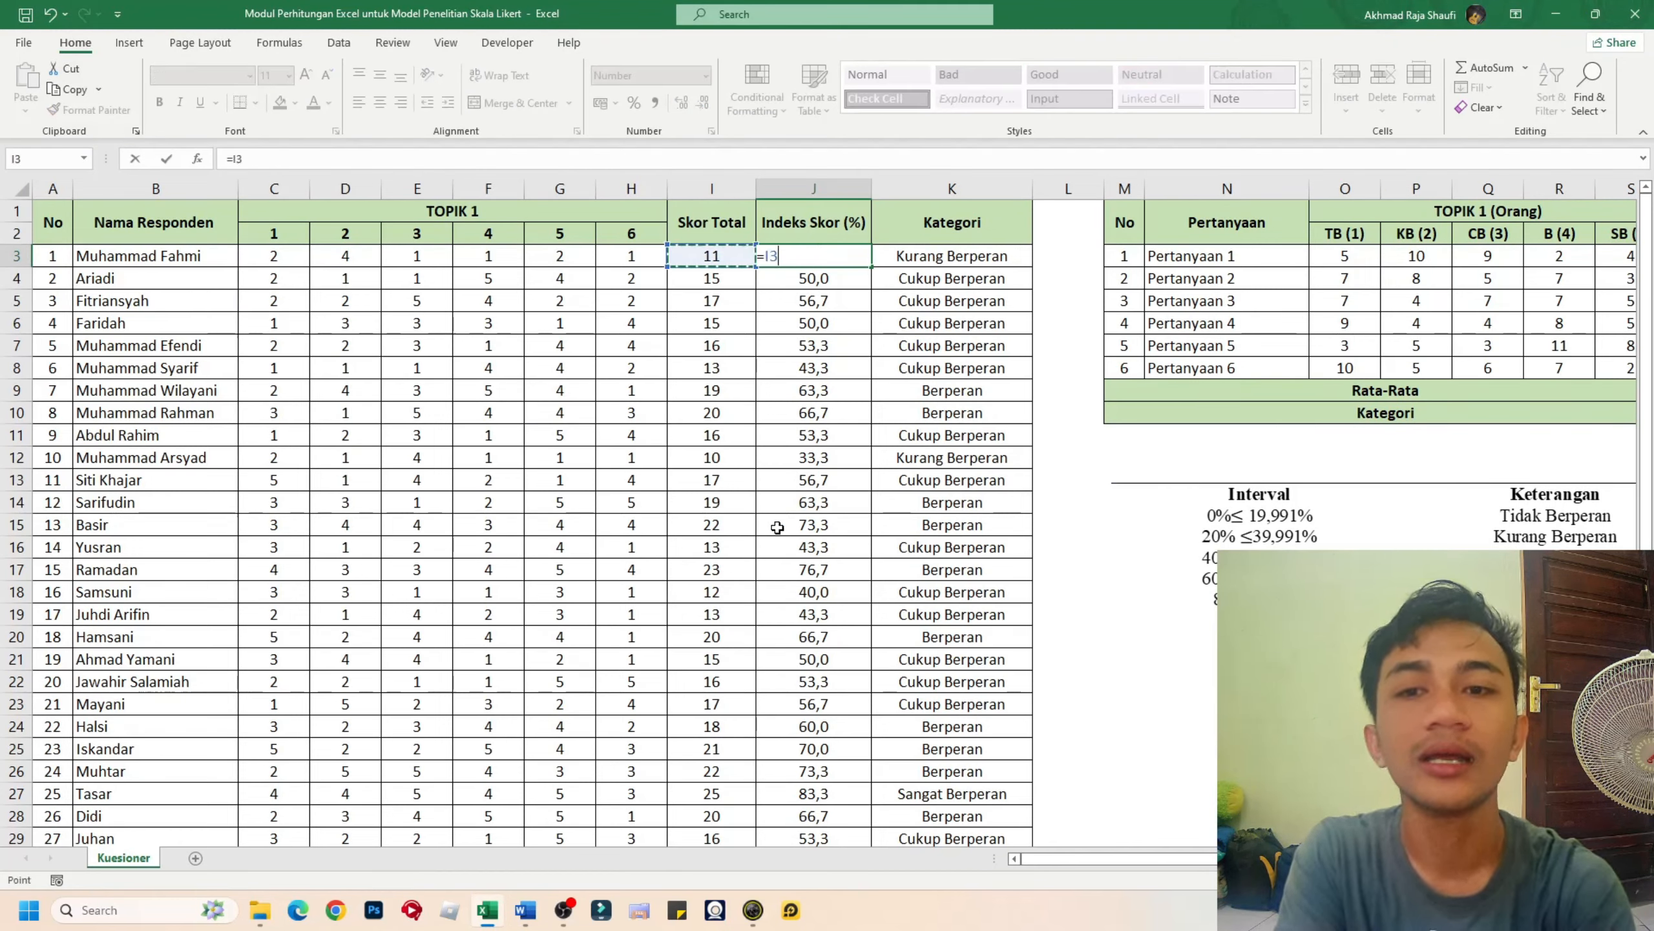
{"action": "type", "text": "/"}
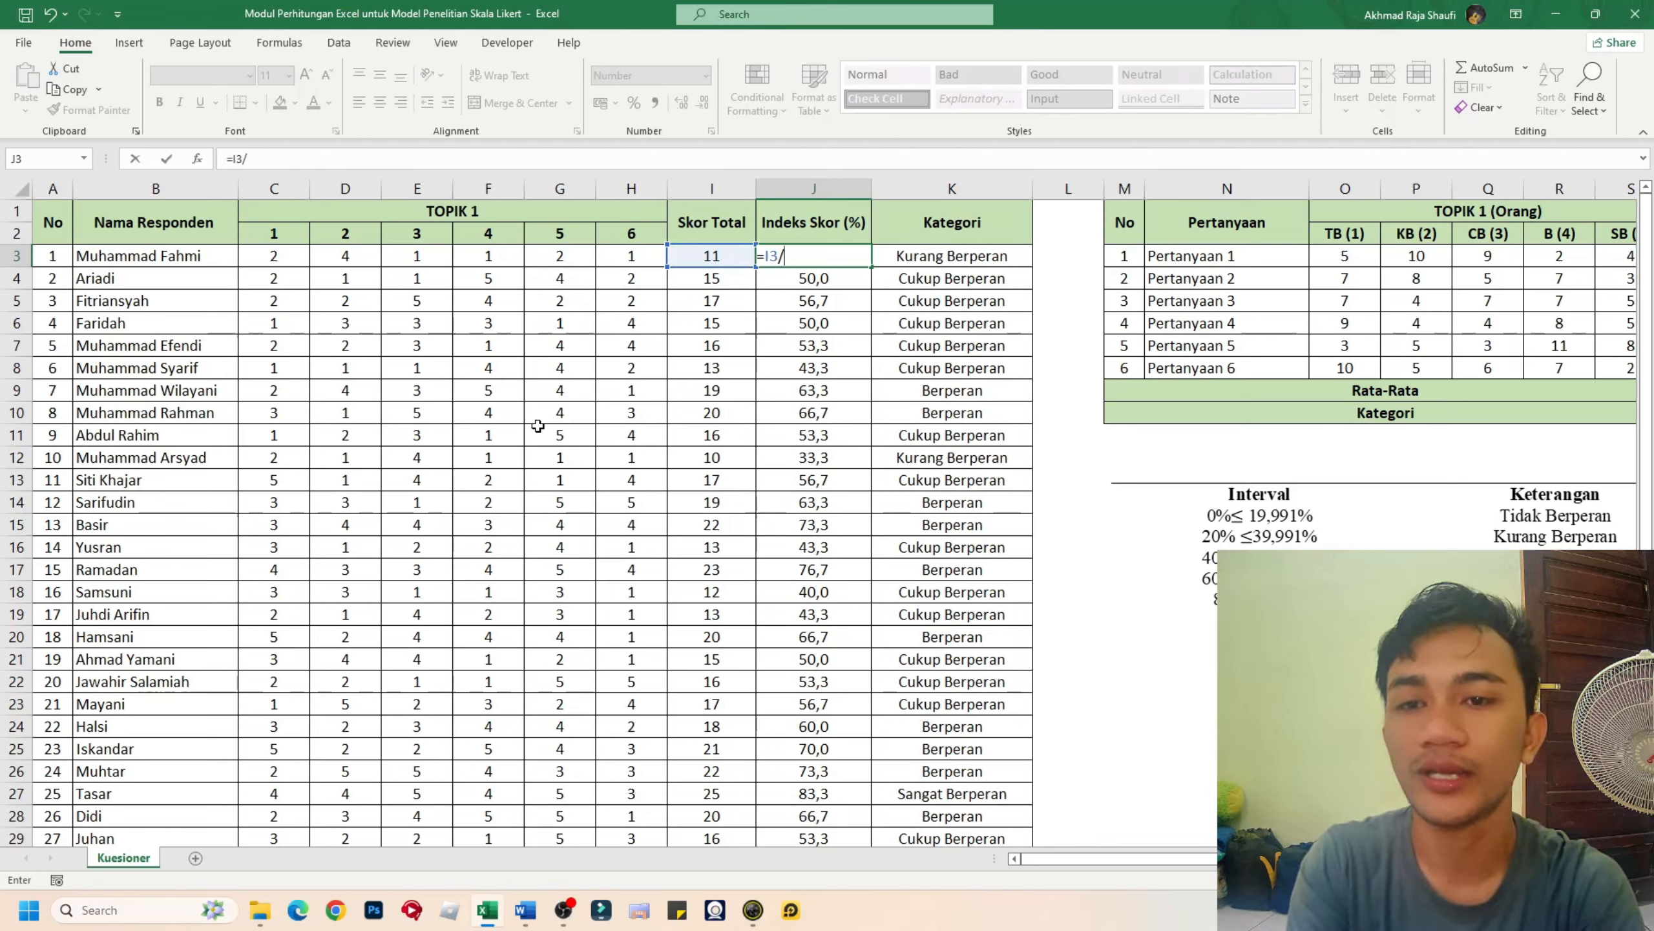
{"action": "key", "text": "alt+Tab"}
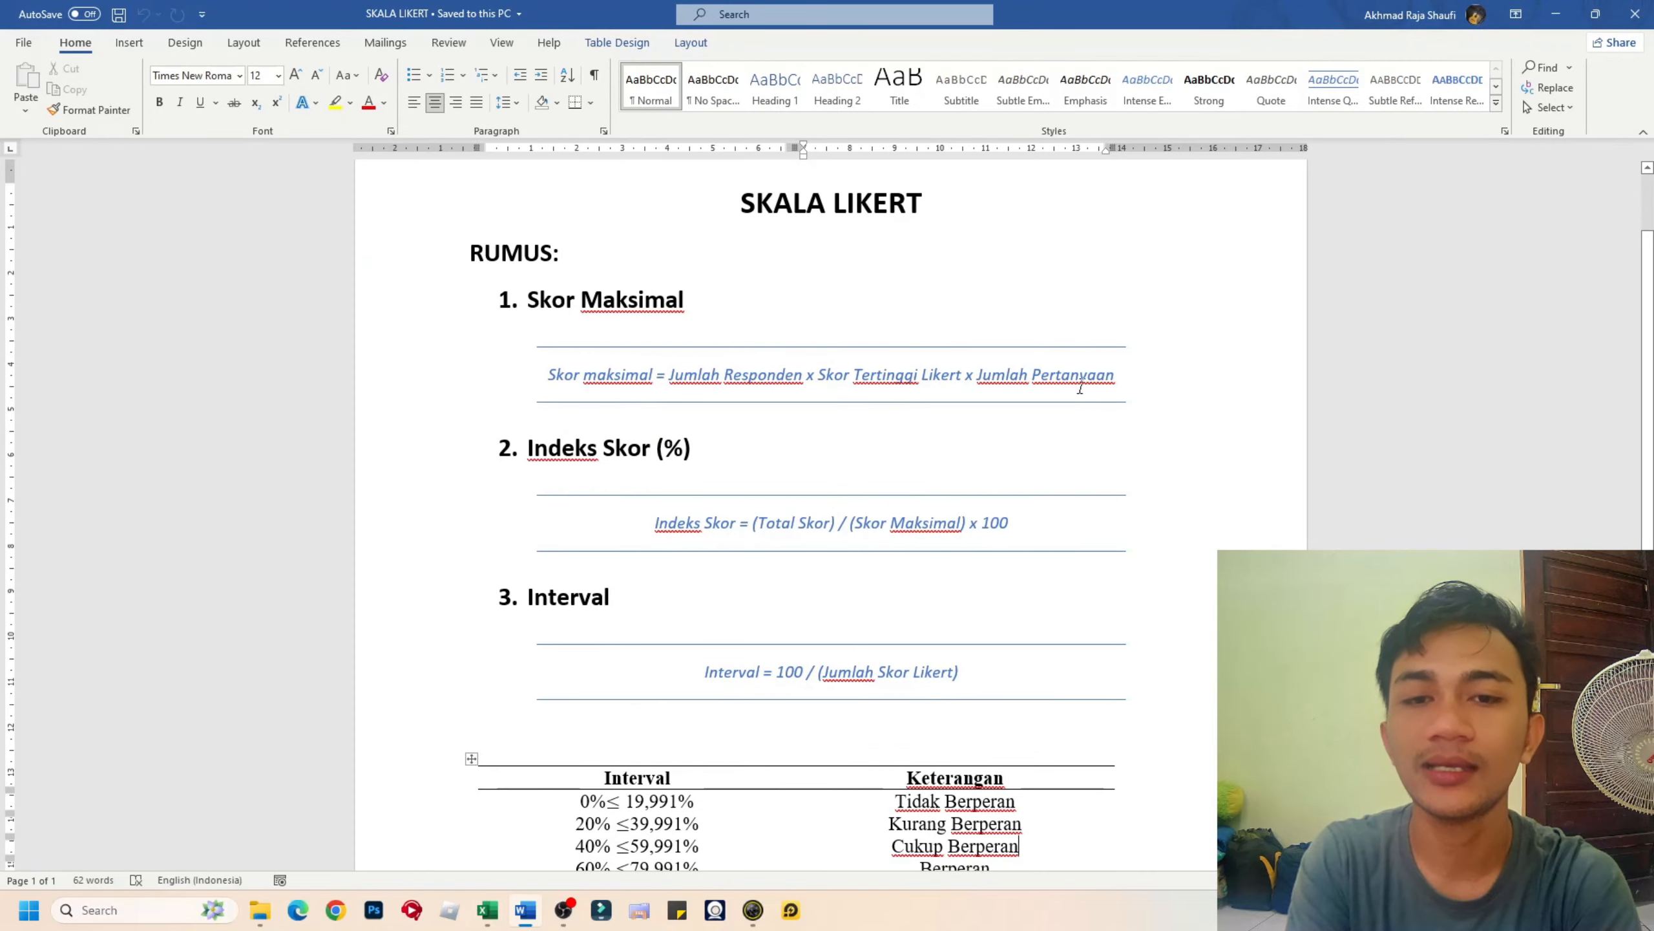
{"action": "key", "text": "alt+Tab"}
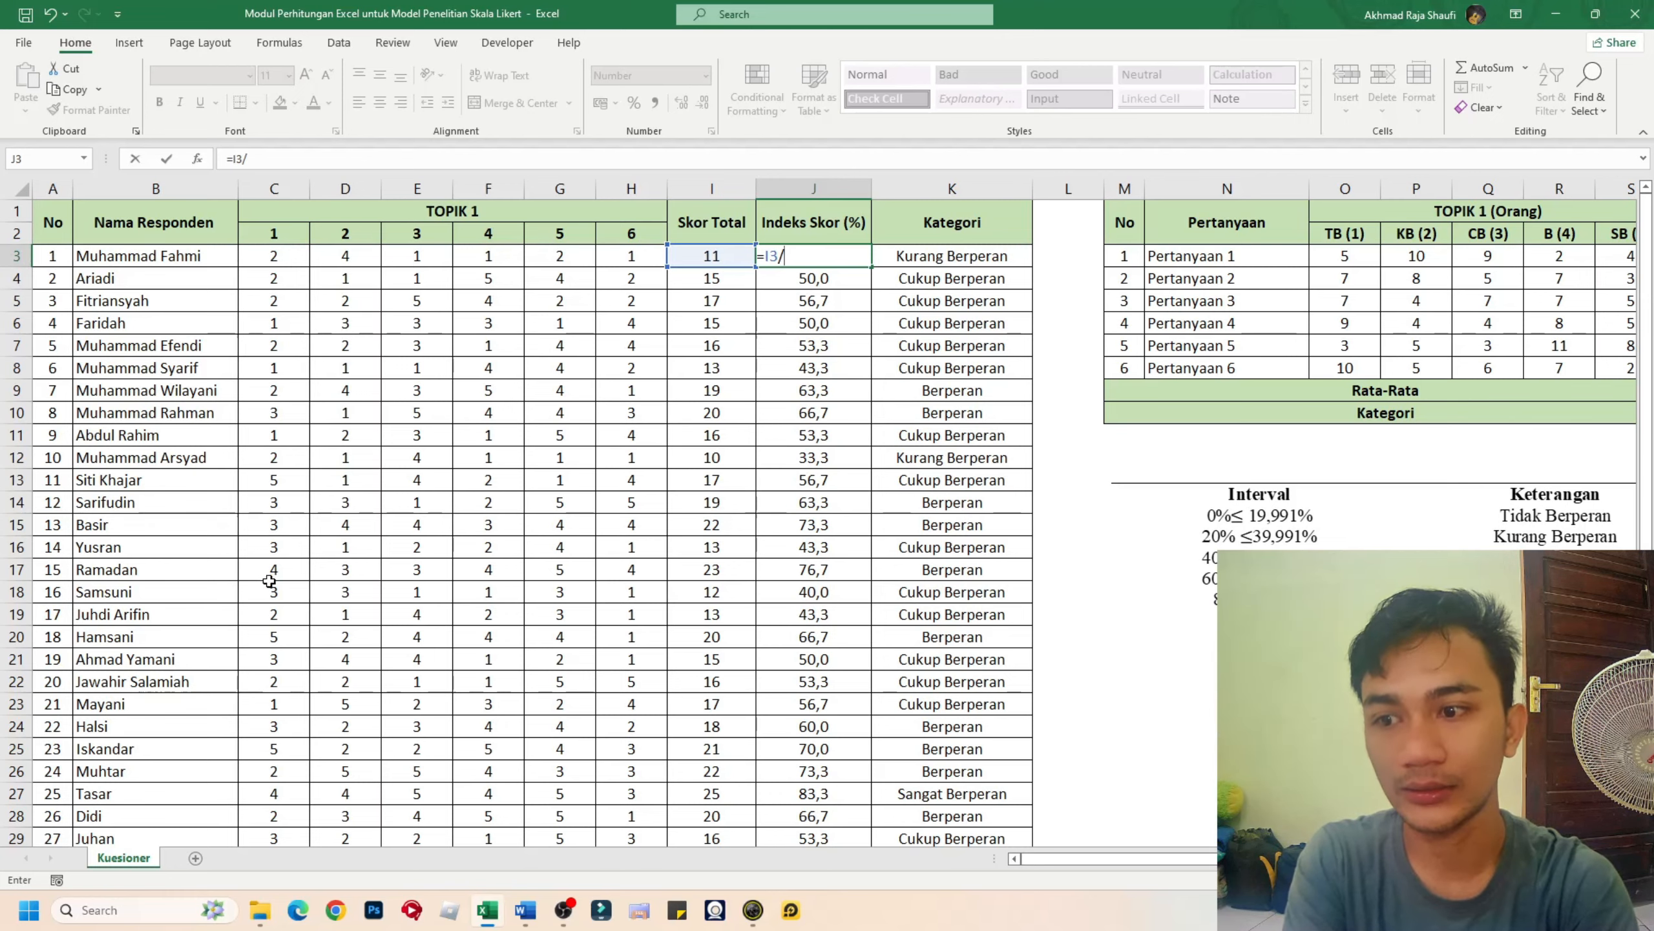
{"action": "scroll", "coordinate": [273, 587], "scroll_direction": "down", "scroll_amount": 5}
{"action": "scroll", "coordinate": [287, 578], "scroll_direction": "up", "scroll_amount": 5}
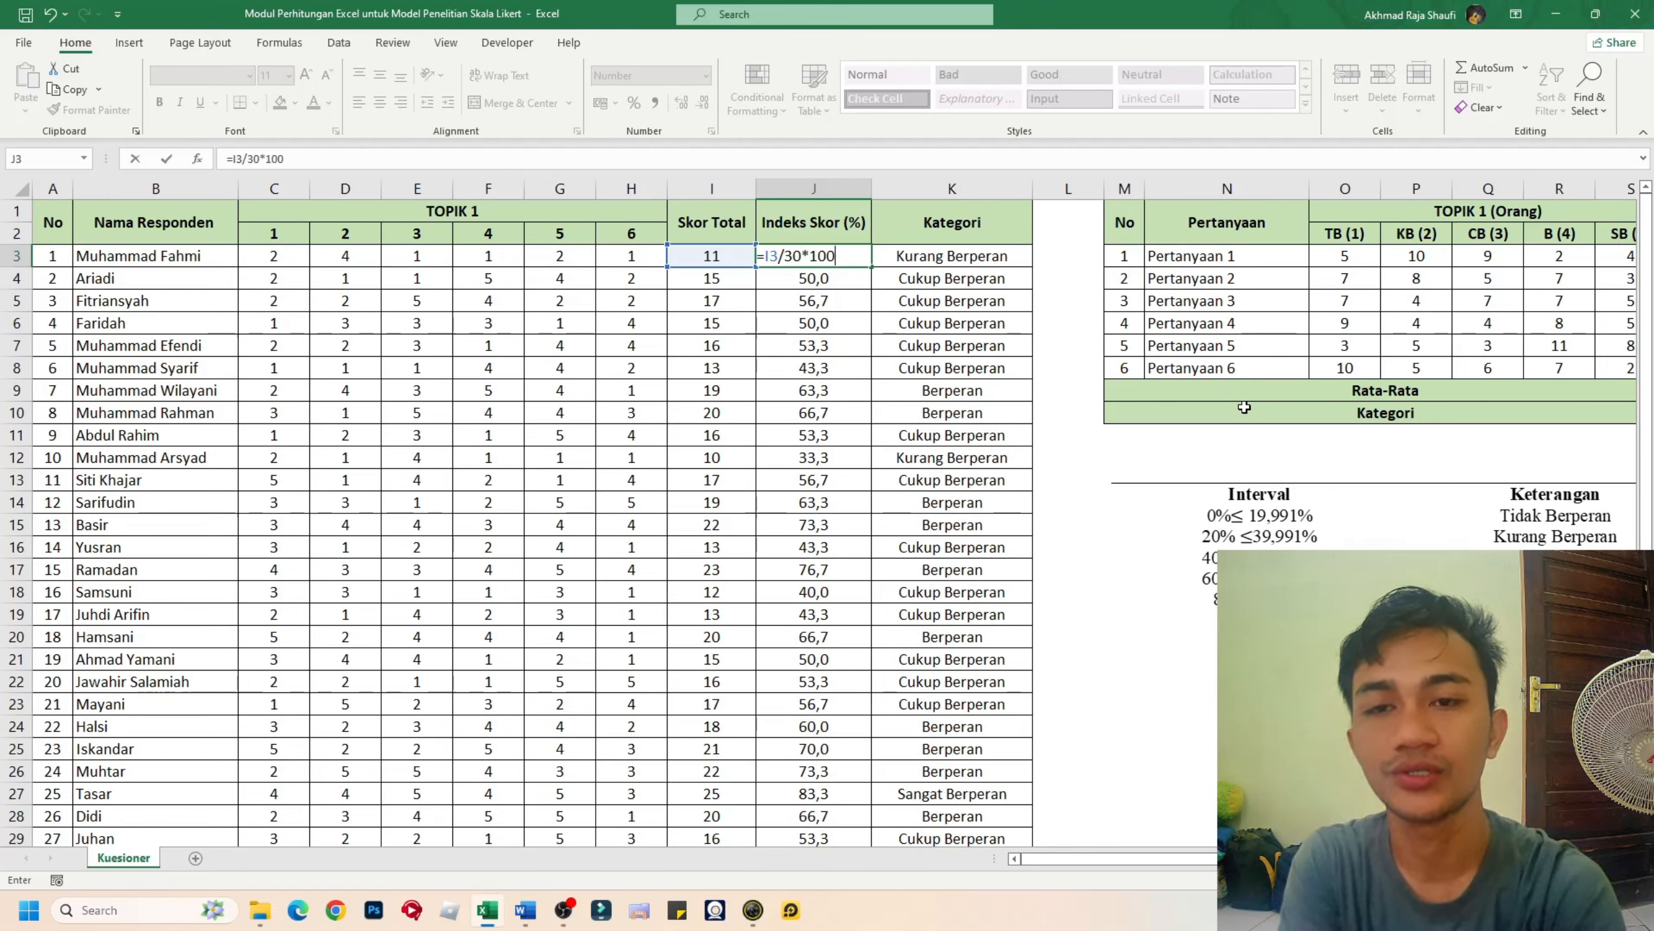
{"action": "key", "text": "ctrl+Return"}
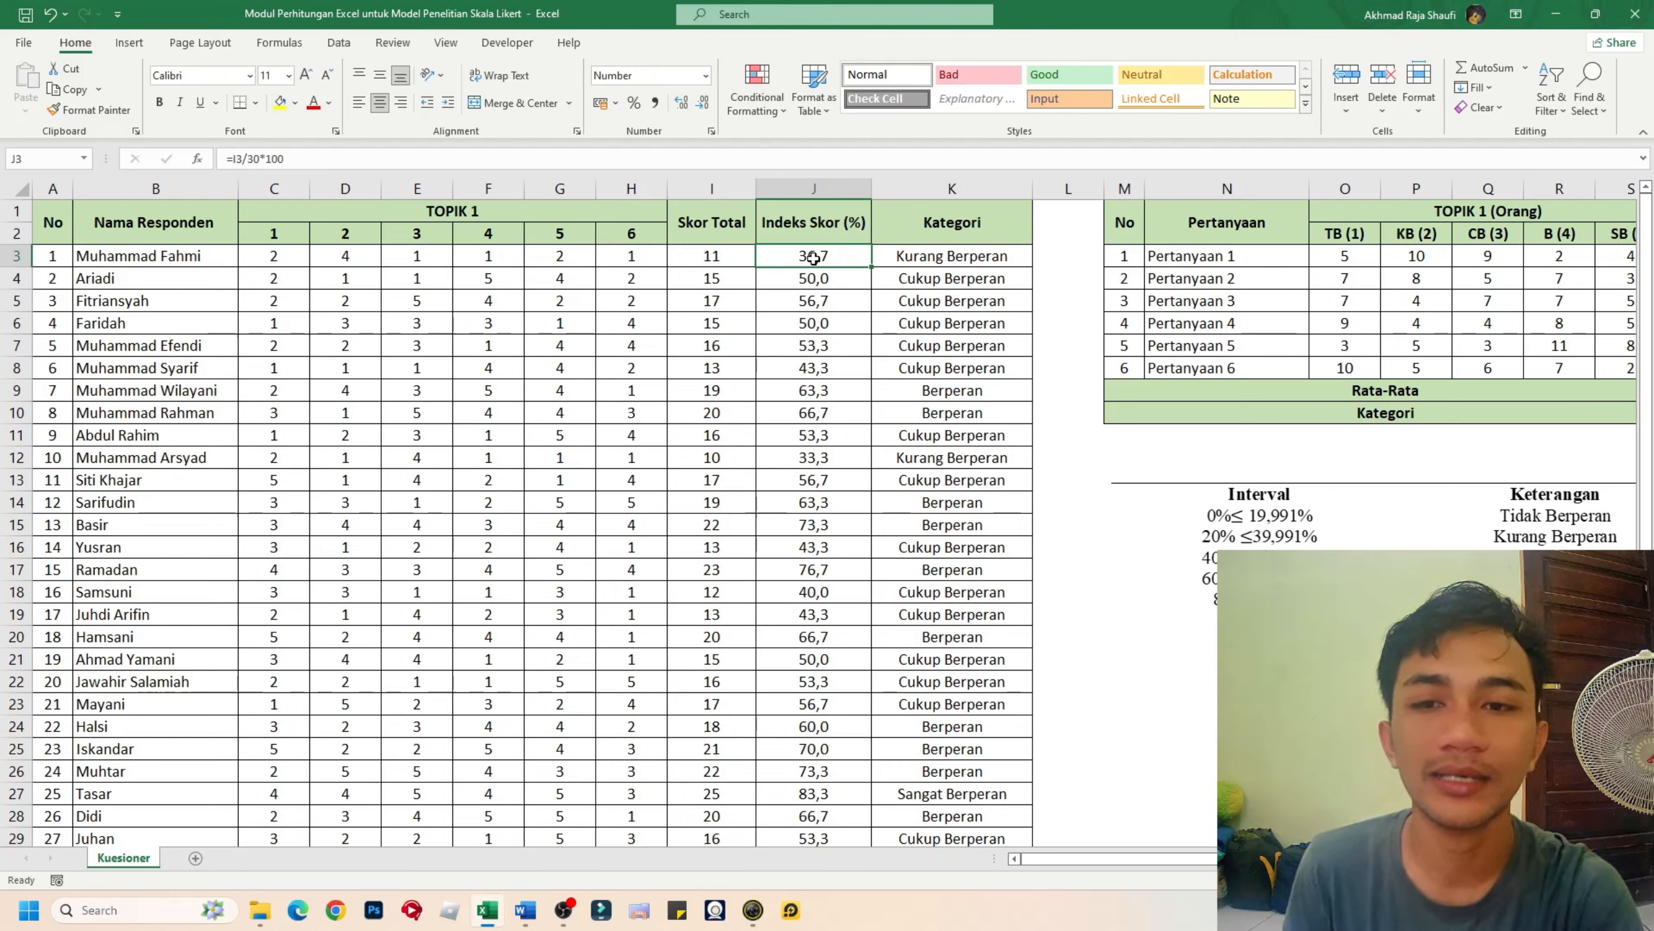
- Move the Interval and Keterangan table picture slightly up and closer to the Kategori column
{"action": "left_click", "coordinate": [1529, 522]}
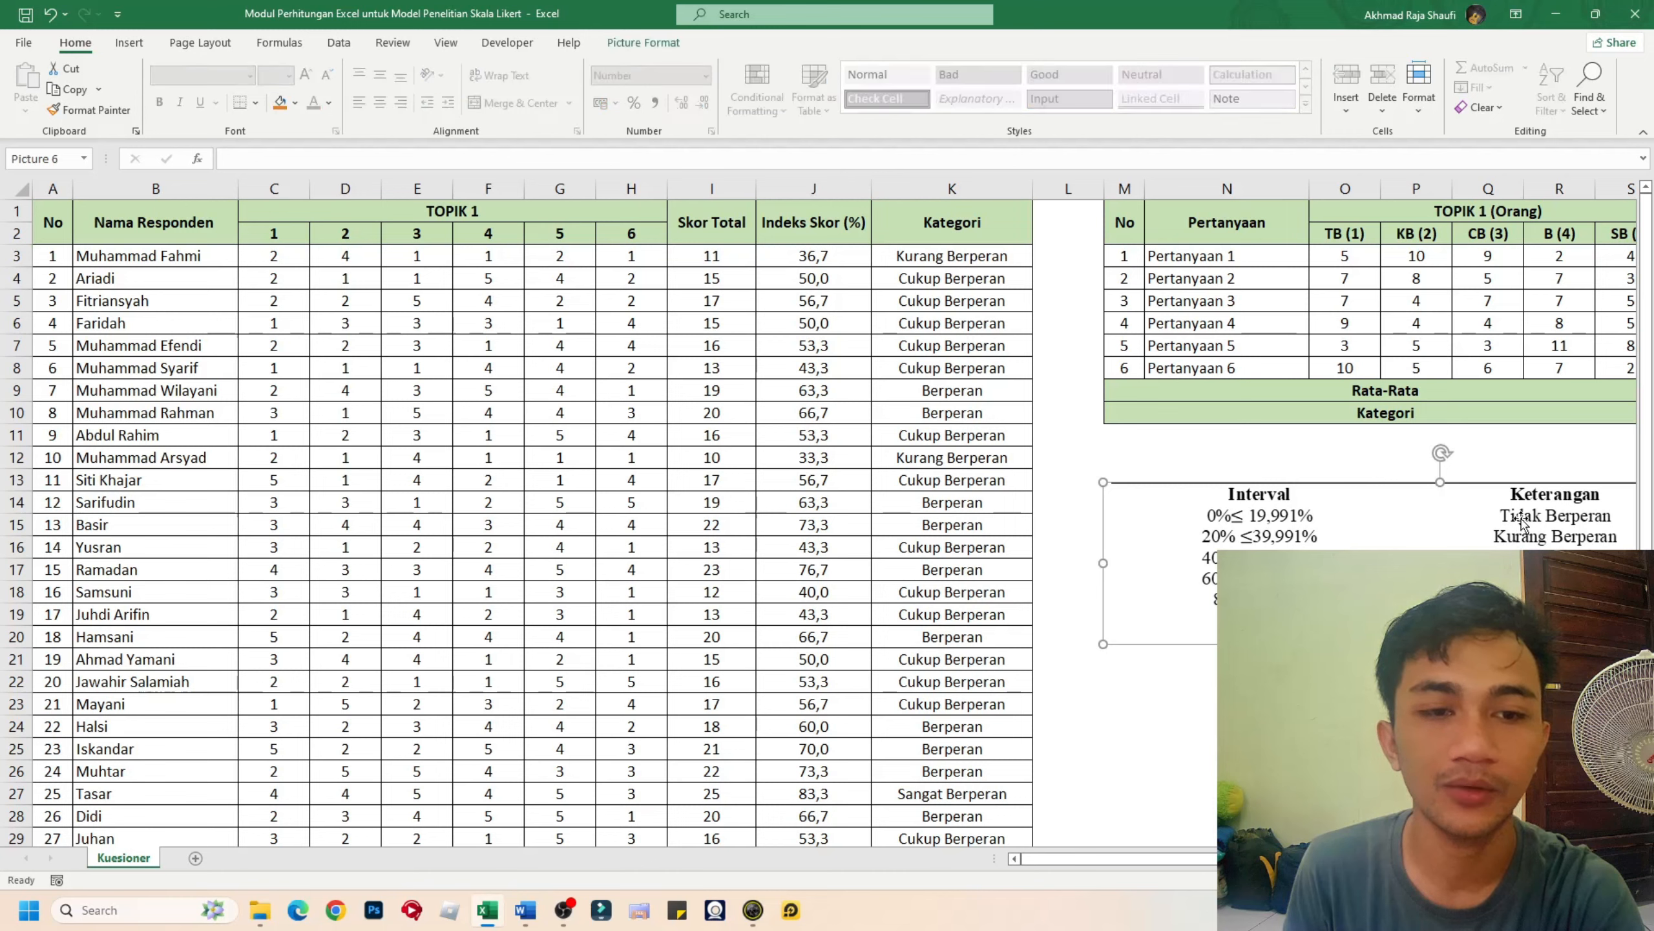
{"action": "left_click_drag", "start_coordinate": [1529, 522], "coordinate": [1465, 511]}
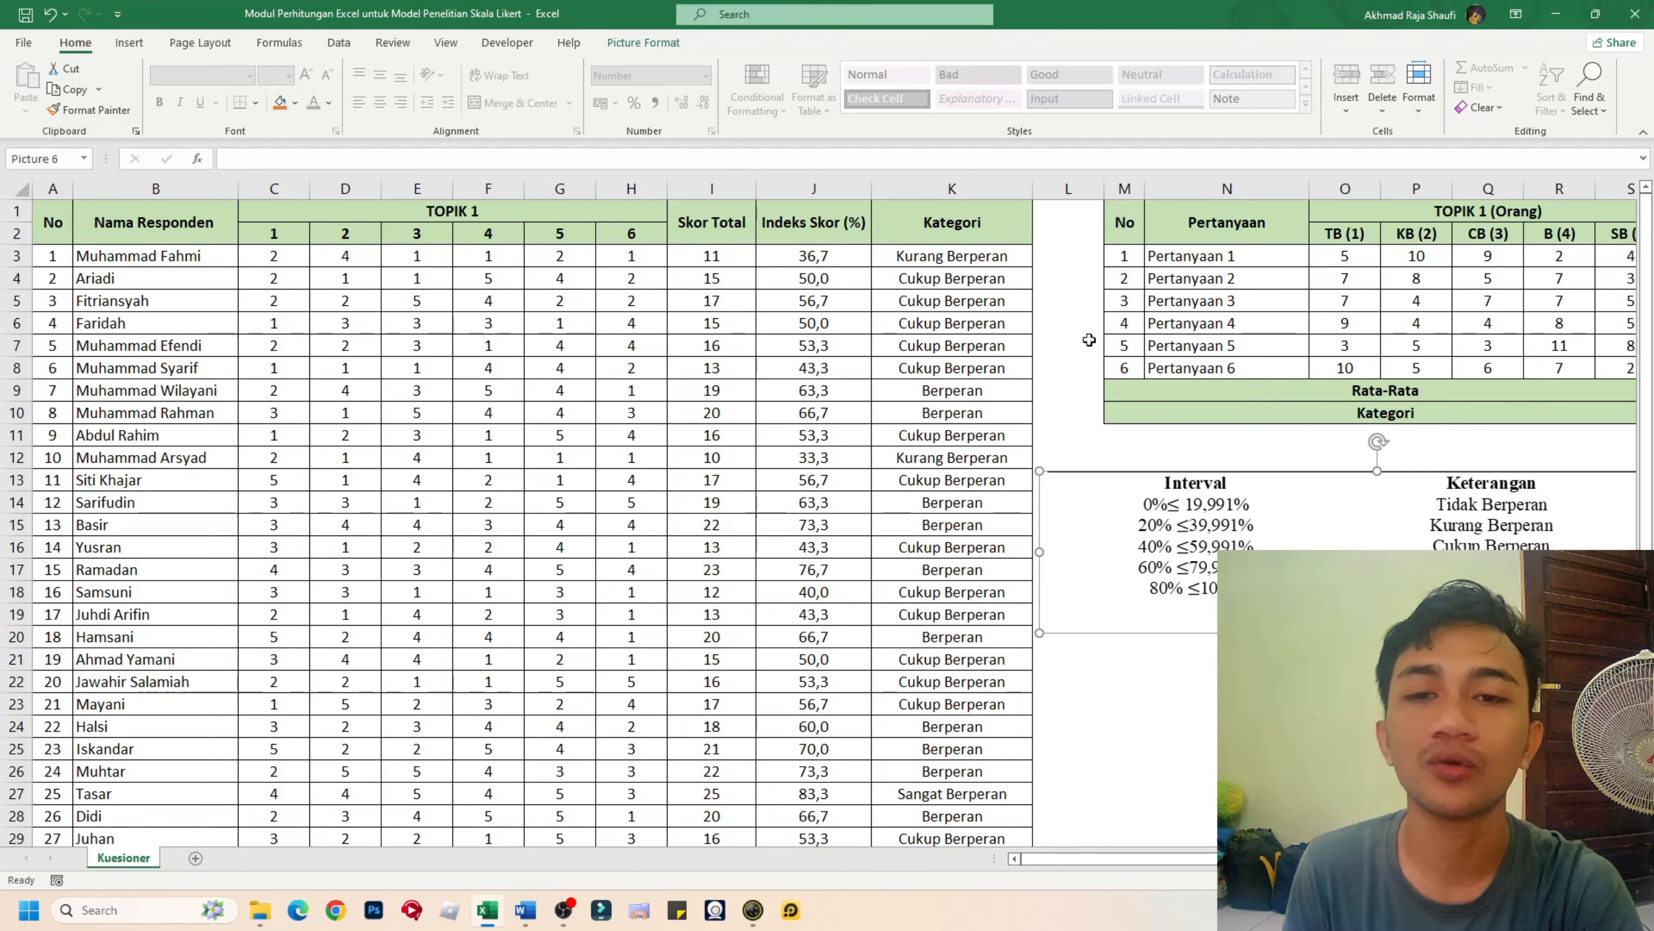
- Inspect the full nested IF formula behind the first respondent's Kategori in cell K3
{"action": "left_click", "coordinate": [973, 261]}
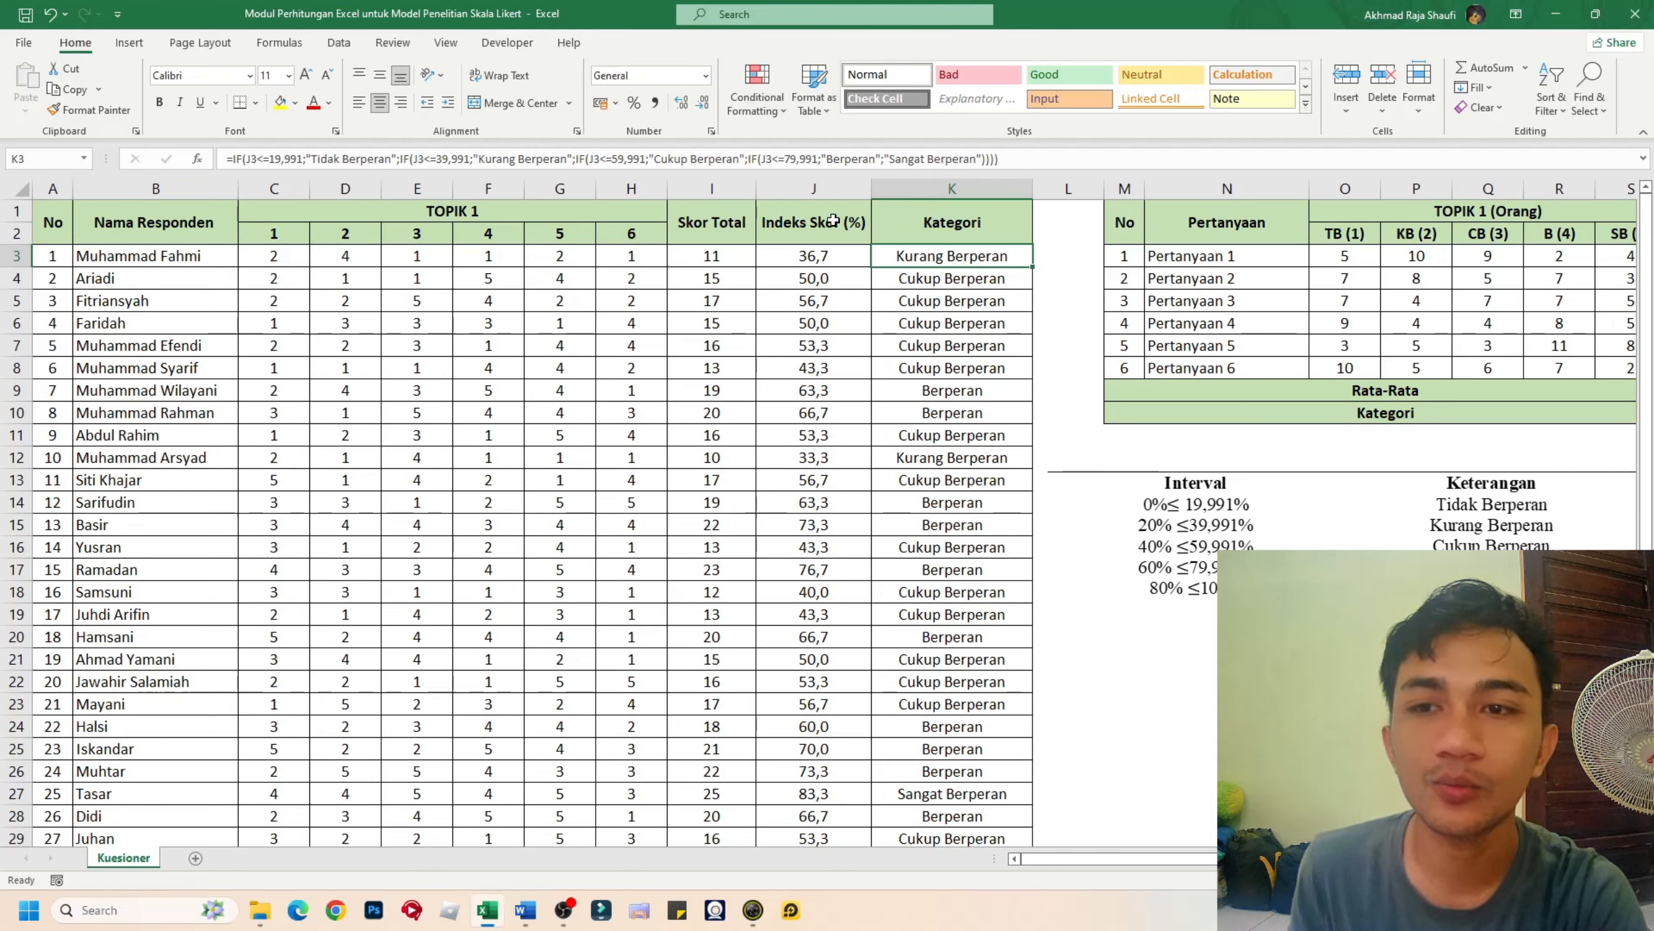
{"action": "double_click", "coordinate": [944, 260]}
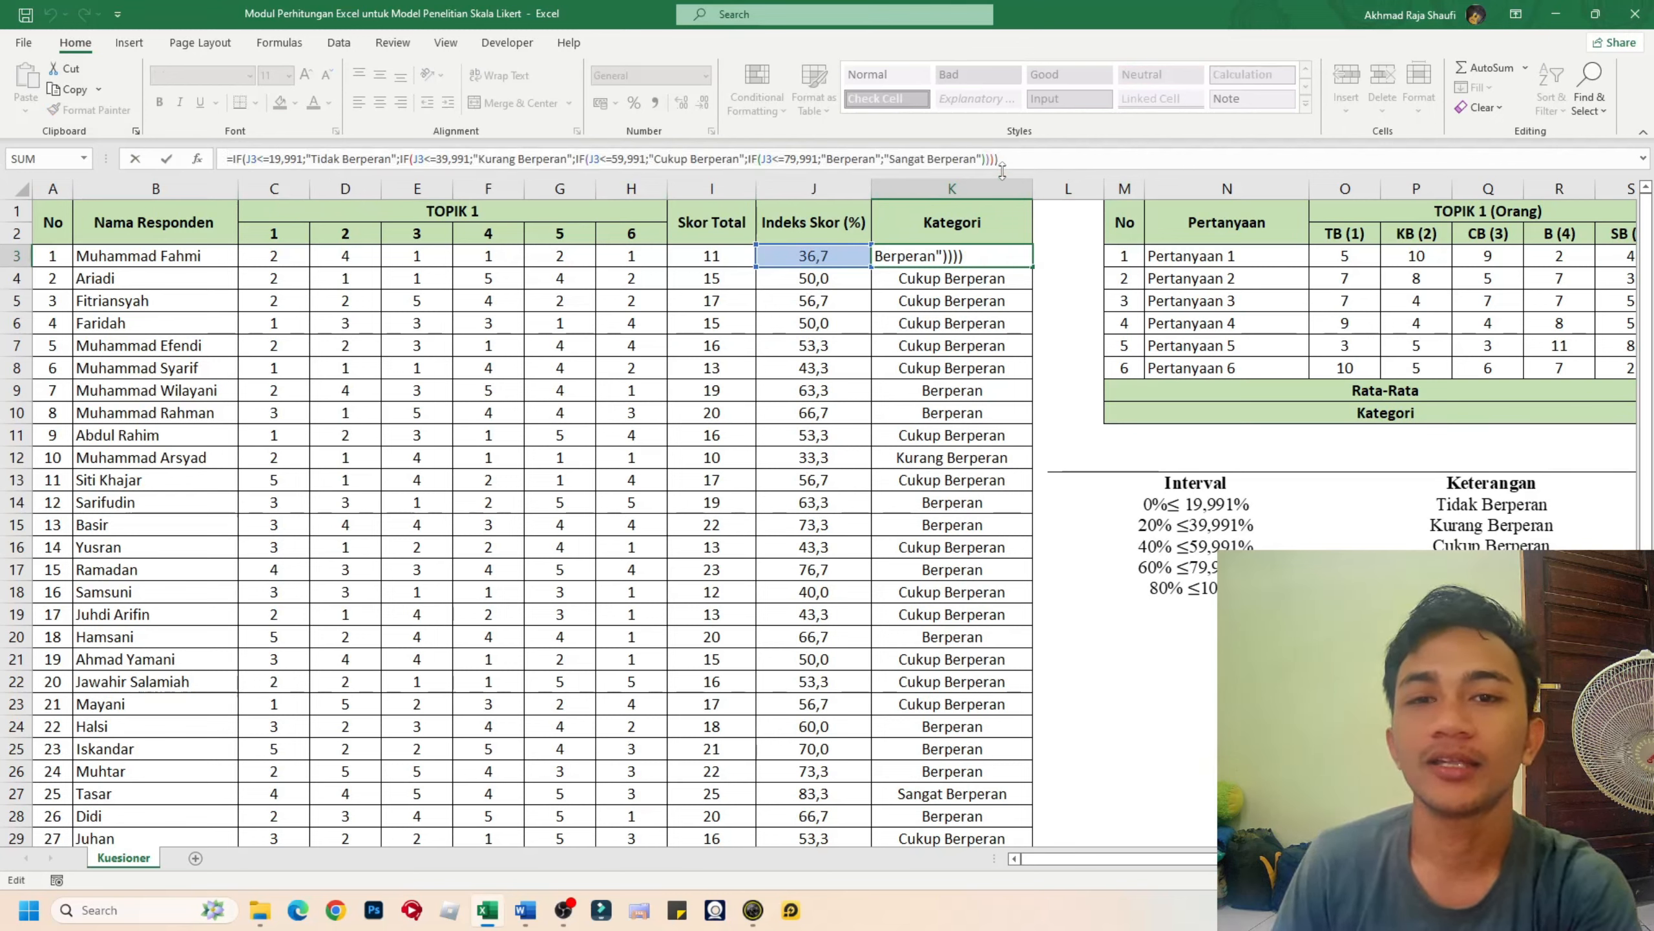
{"action": "left_click_drag", "start_coordinate": [1030, 156], "coordinate": [209, 155]}
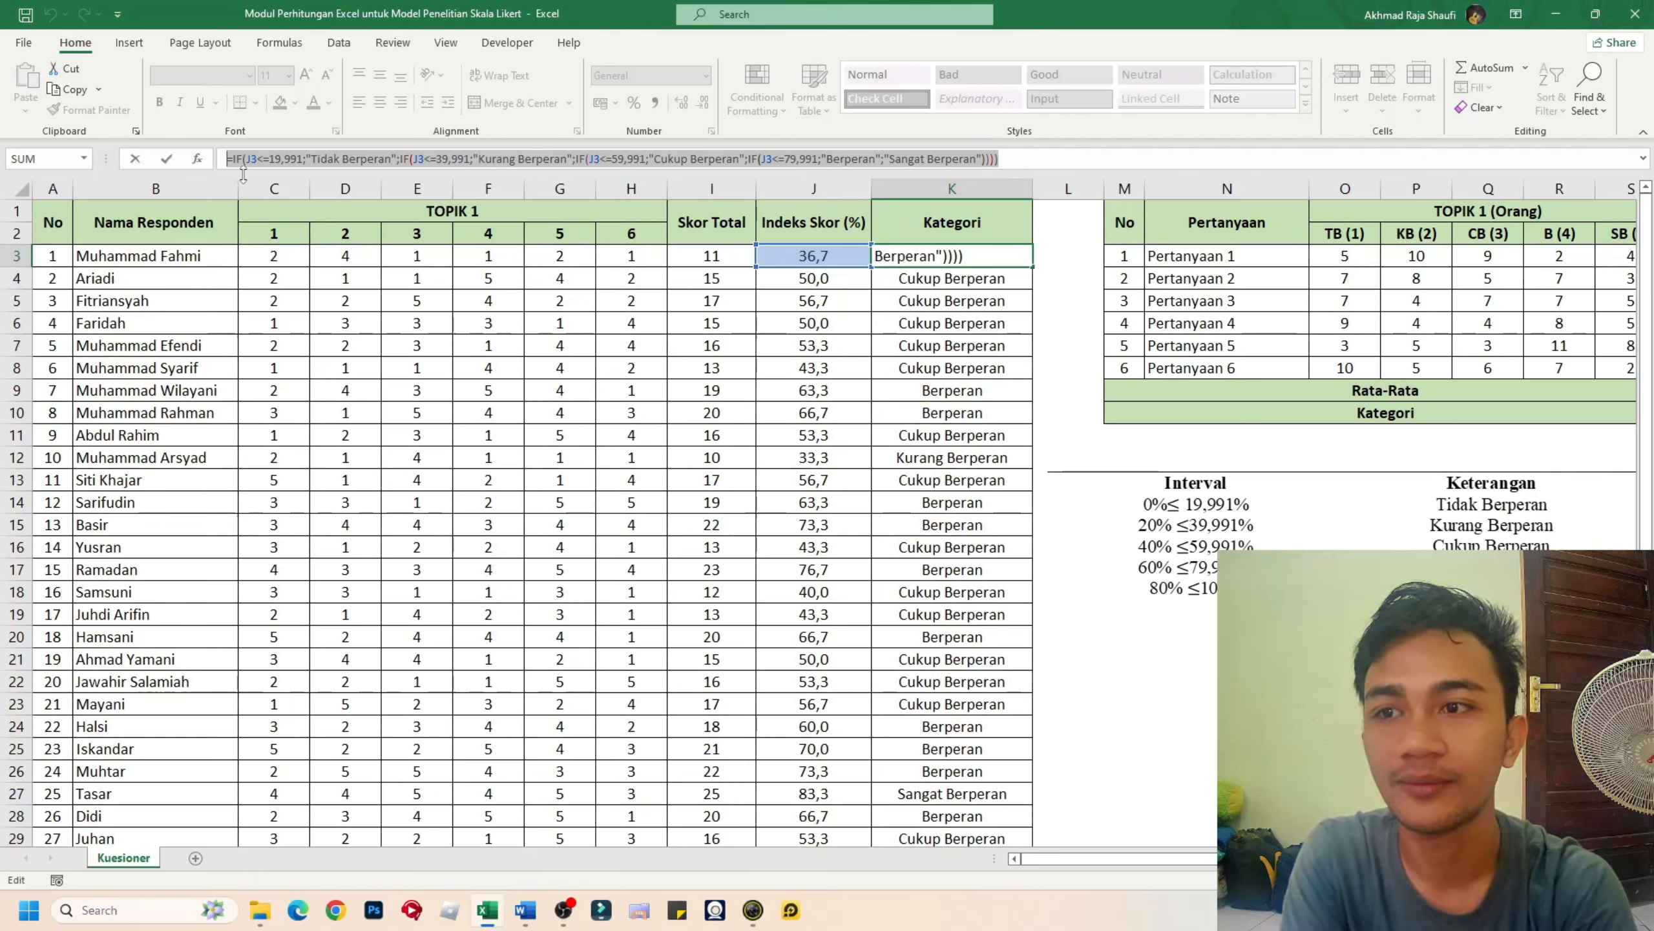
{"action": "left_click", "coordinate": [1136, 159]}
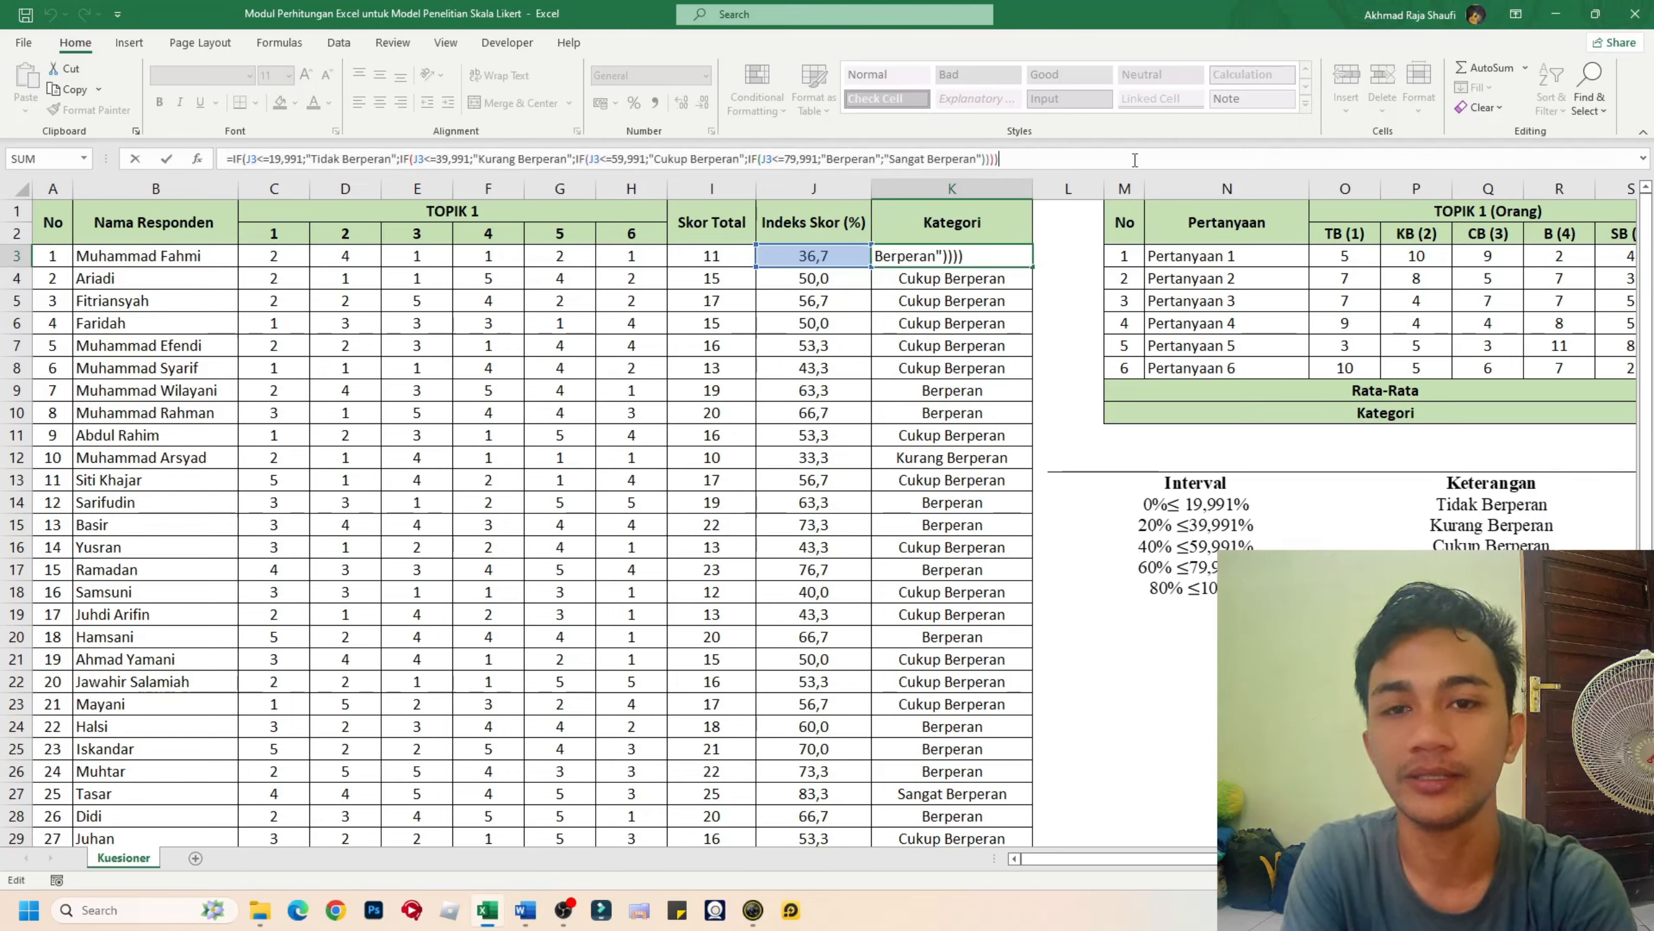
{"action": "left_click", "coordinate": [941, 264]}
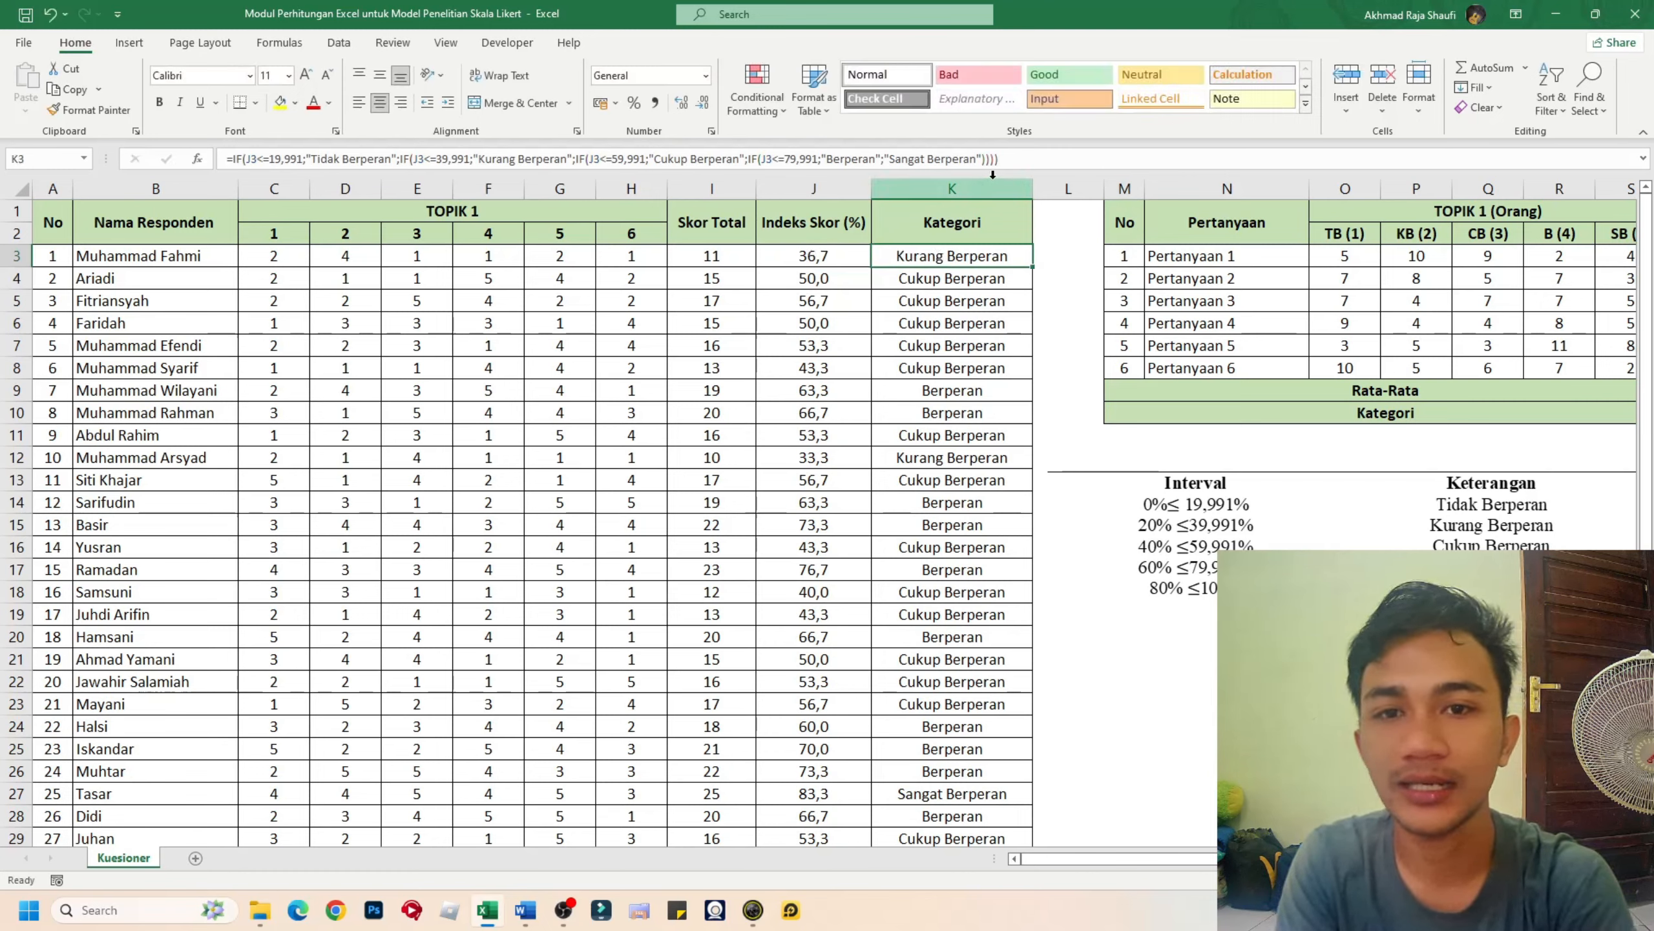
- Clear the formula in K3 and start a new IF formula with the condition J3<=19,991
{"action": "left_click_drag", "start_coordinate": [1003, 158], "coordinate": [222, 159]}
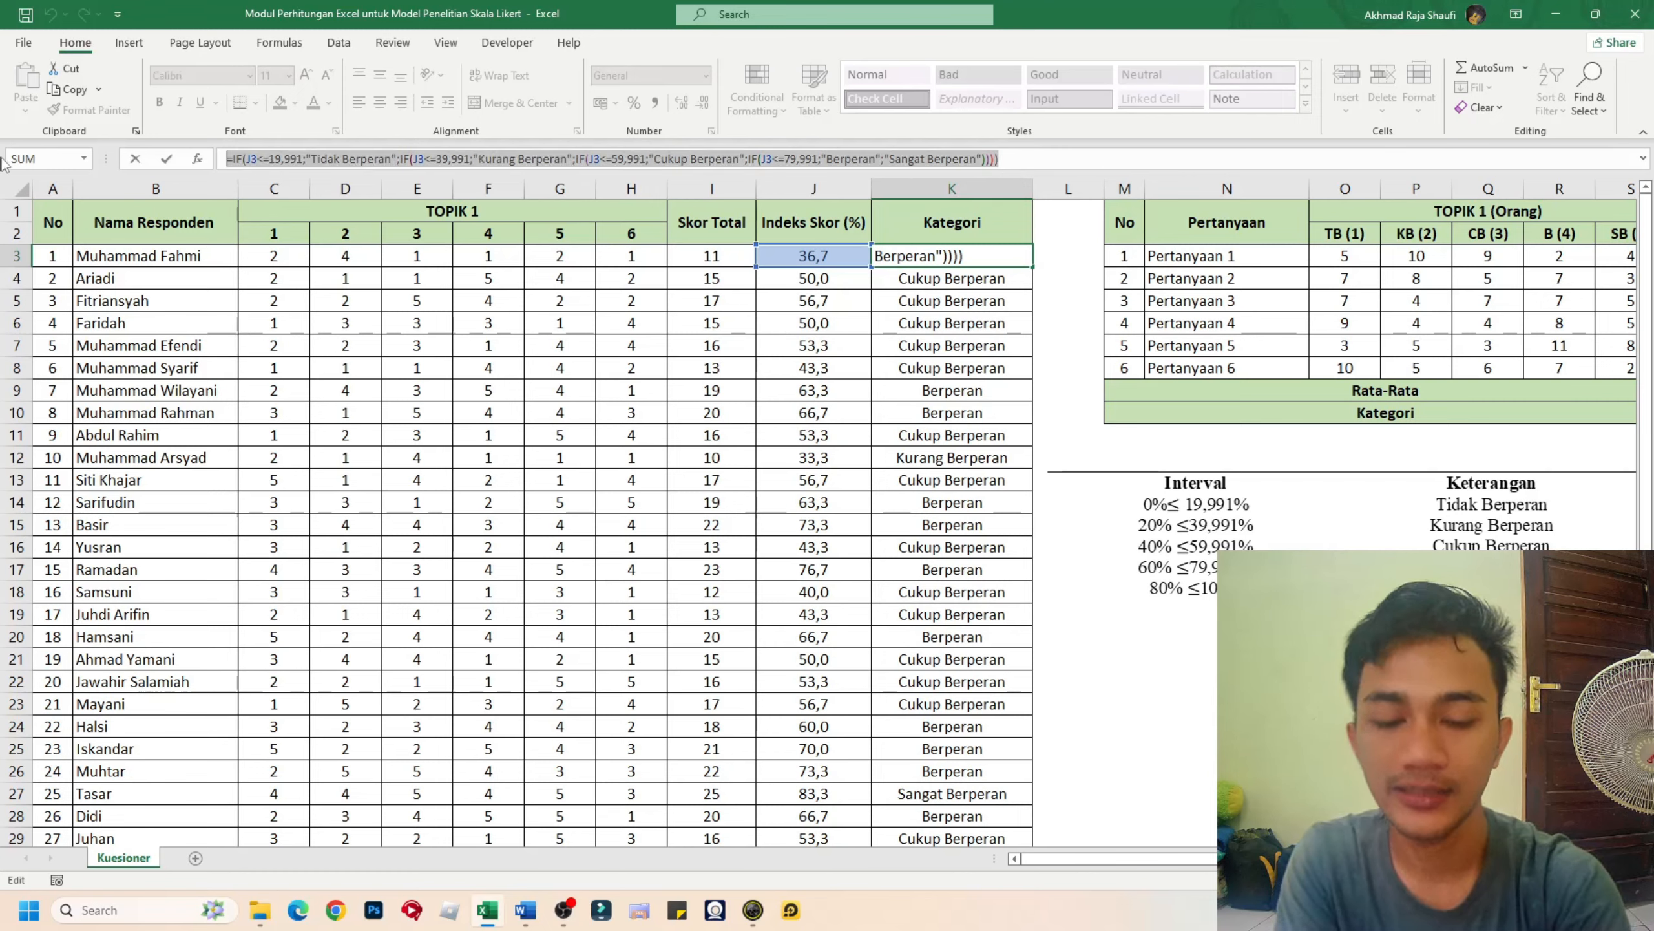
{"action": "key", "text": "Delete"}
{"action": "type", "text": "="}
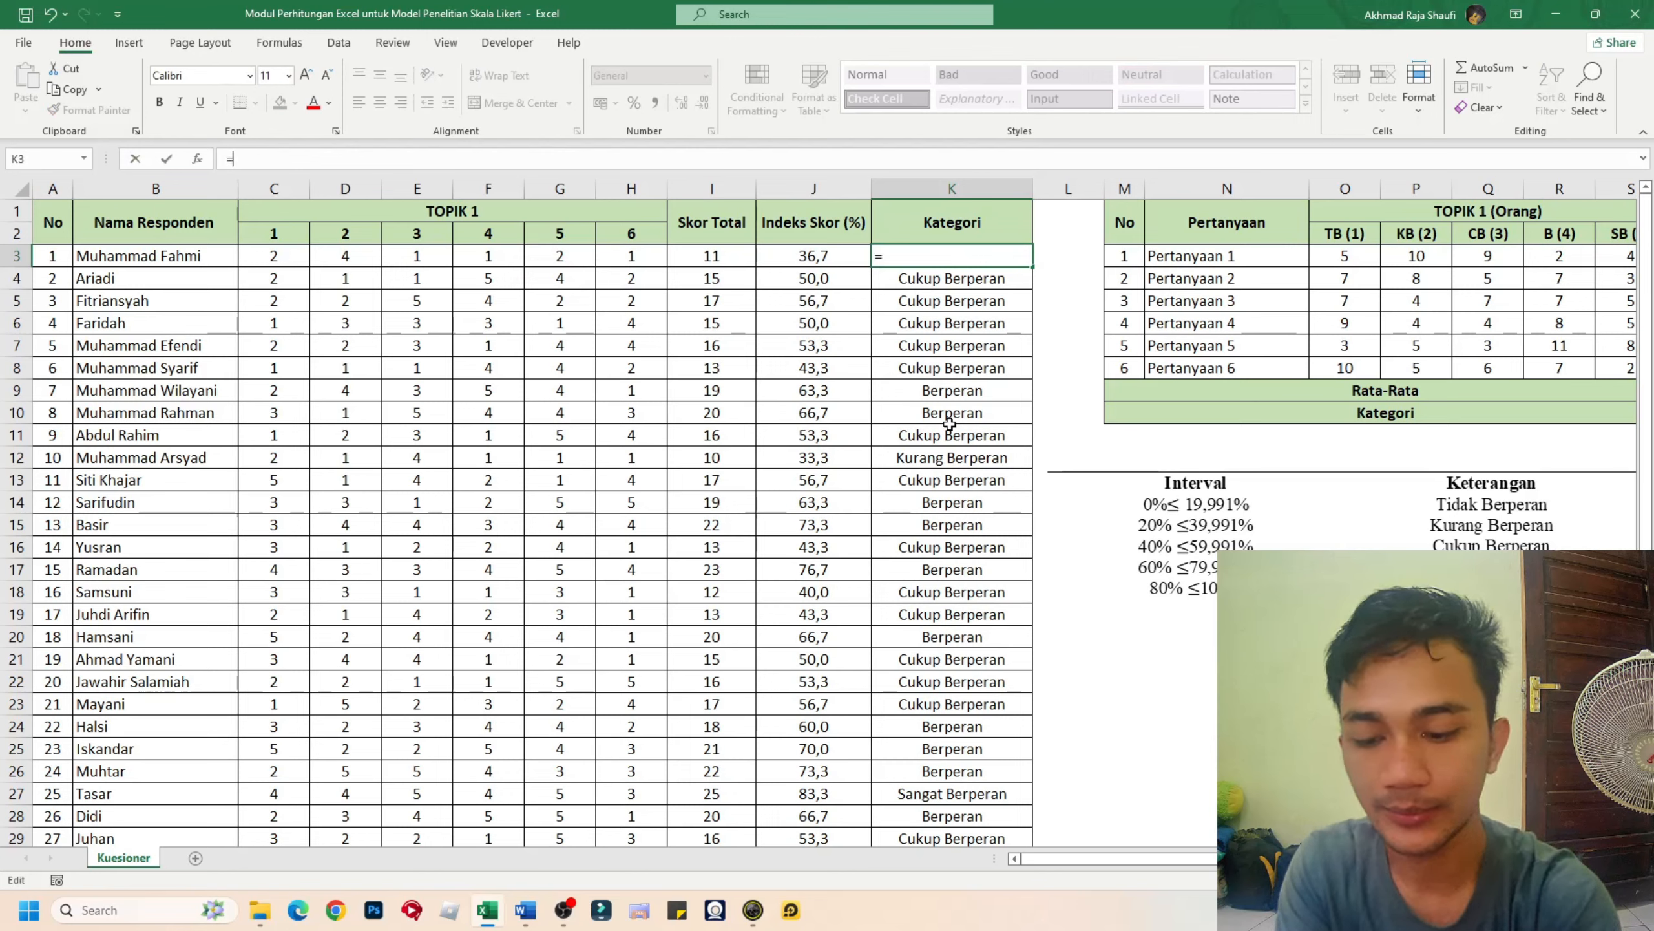
{"action": "type", "text": "IF("}
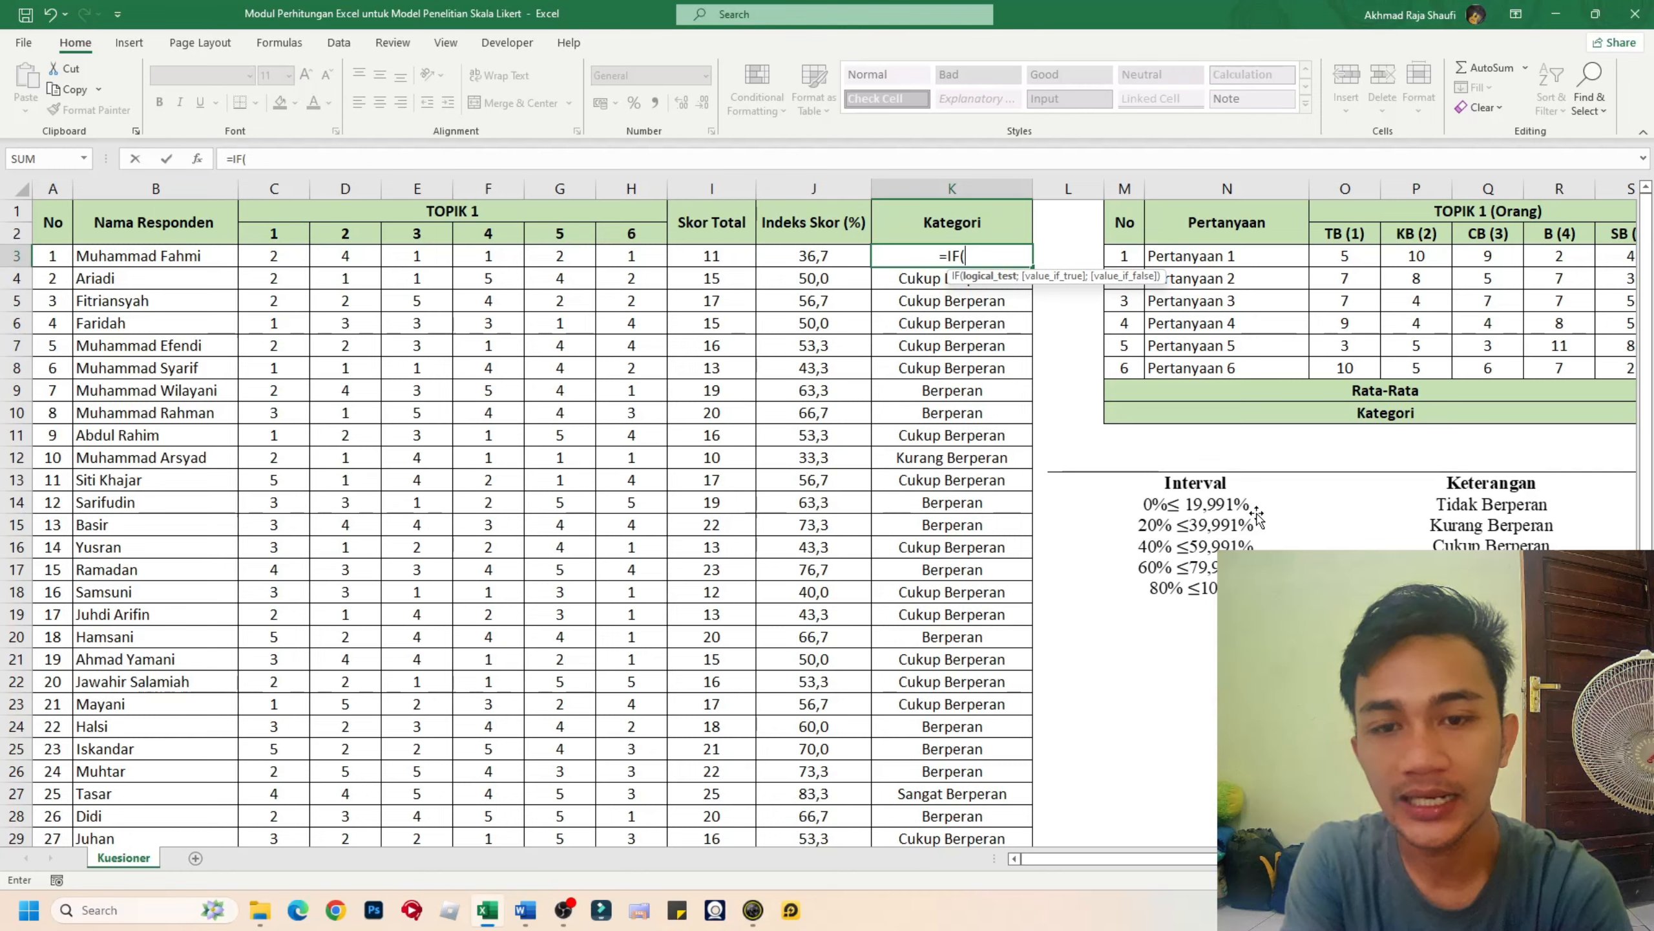
{"action": "left_click", "coordinate": [819, 254]}
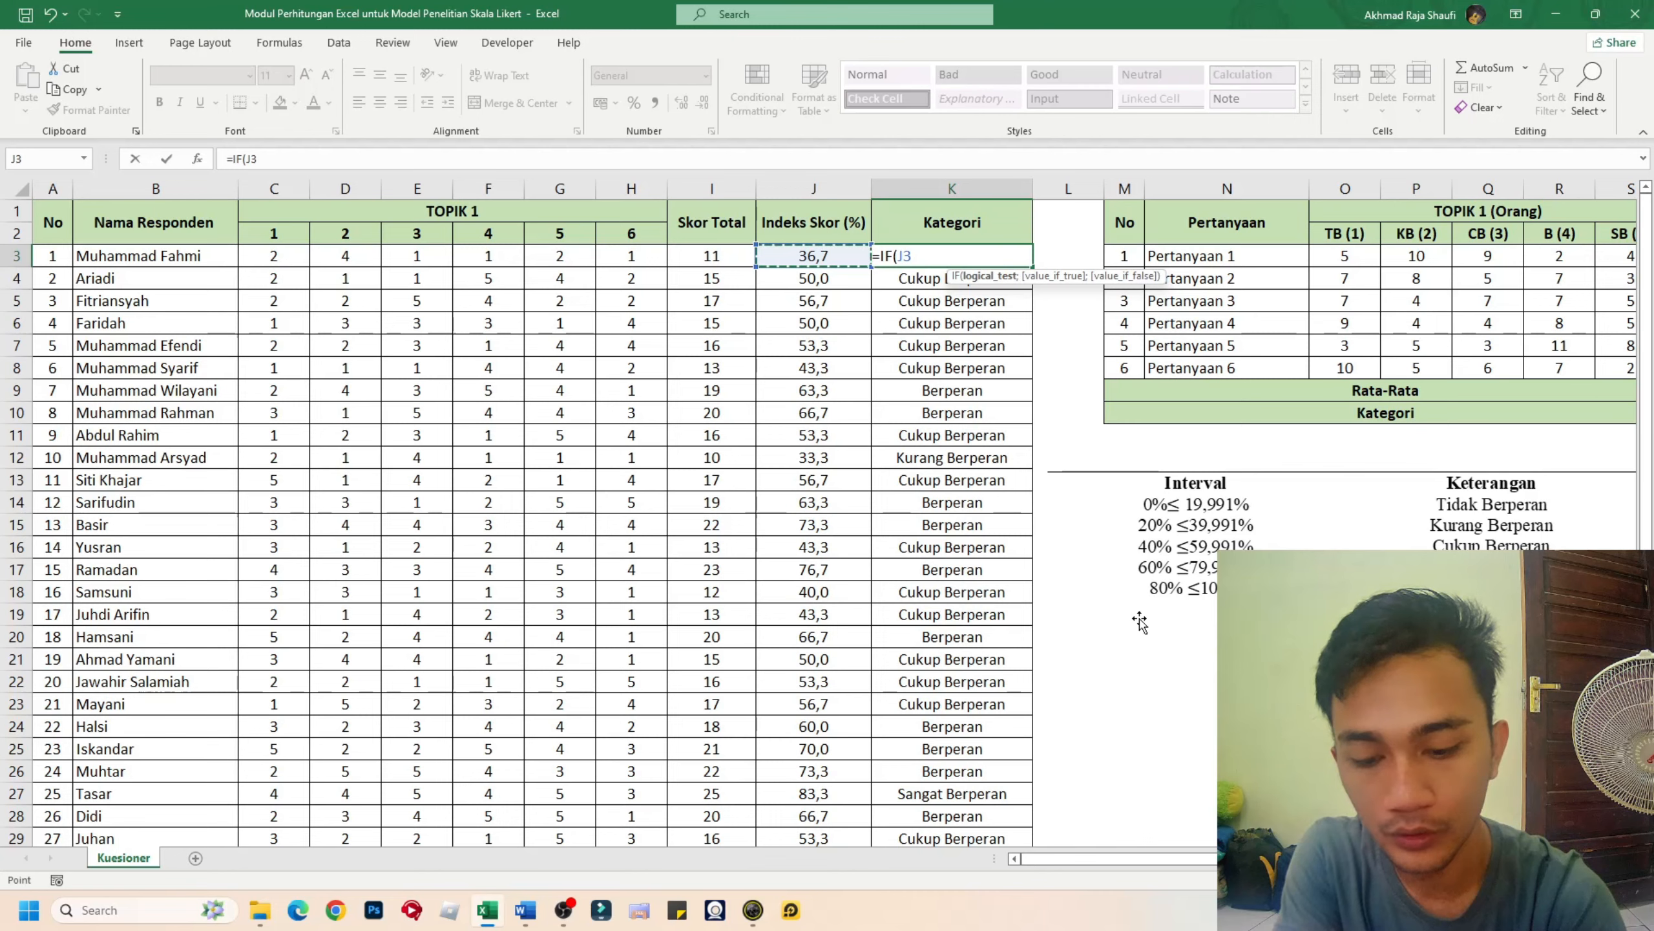
{"action": "type", "text": "<=19,991"}
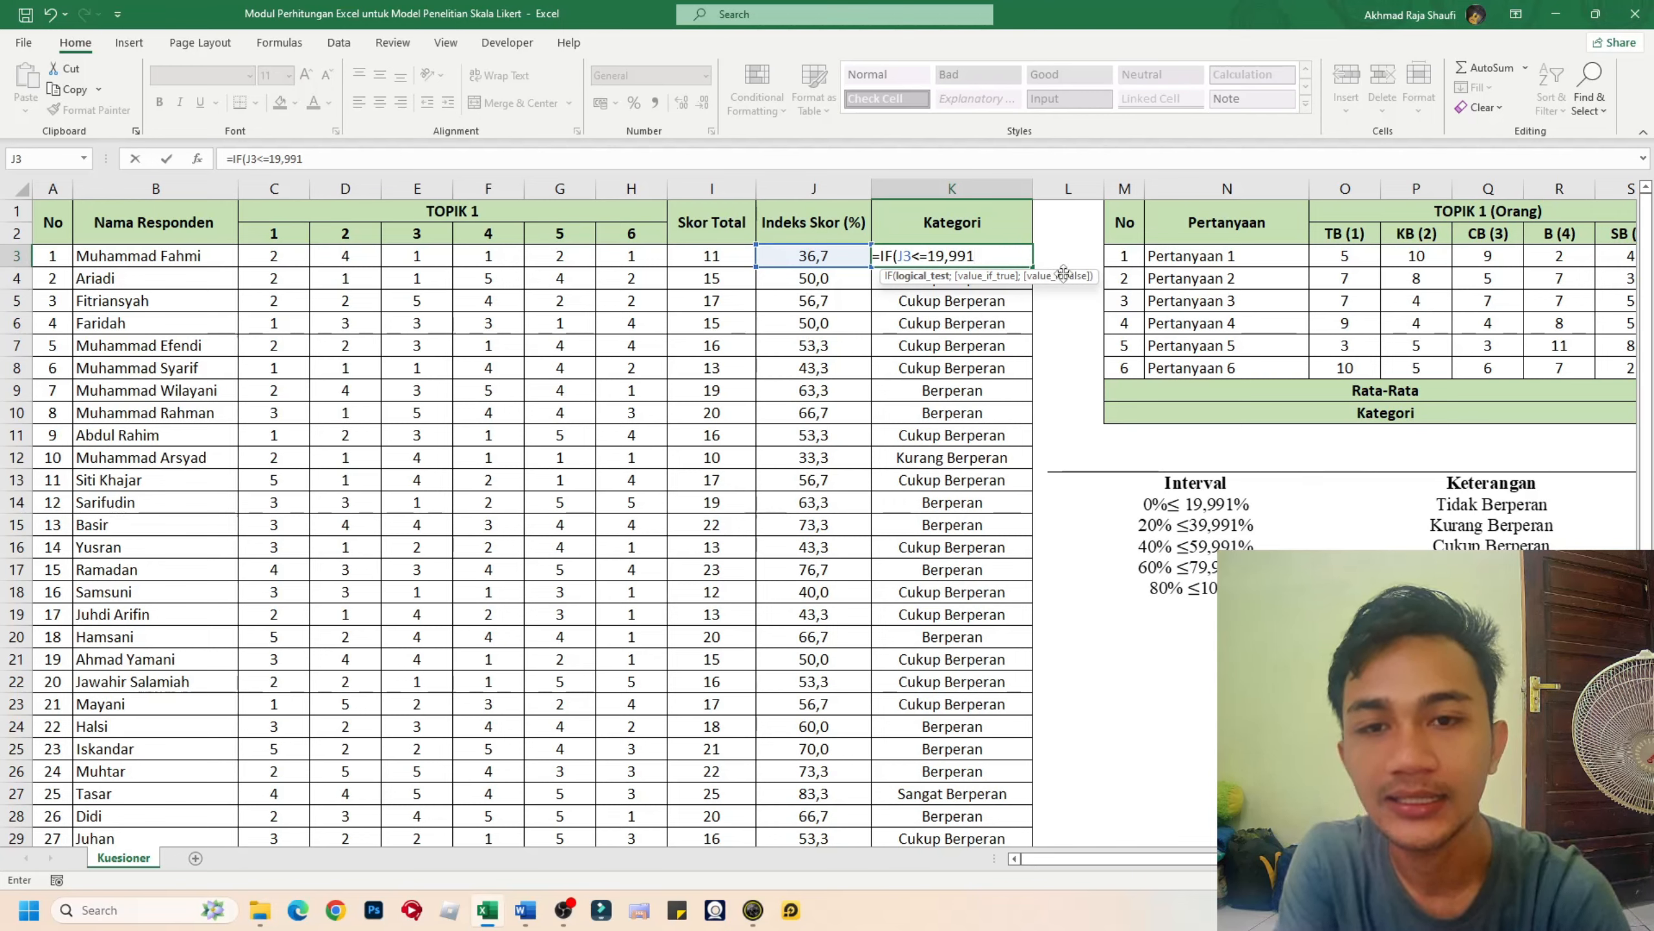
- Give the first IF condition in K3 the true result "Tidak Berperan" and continue to its false argument
{"action": "type", "text": ";"}
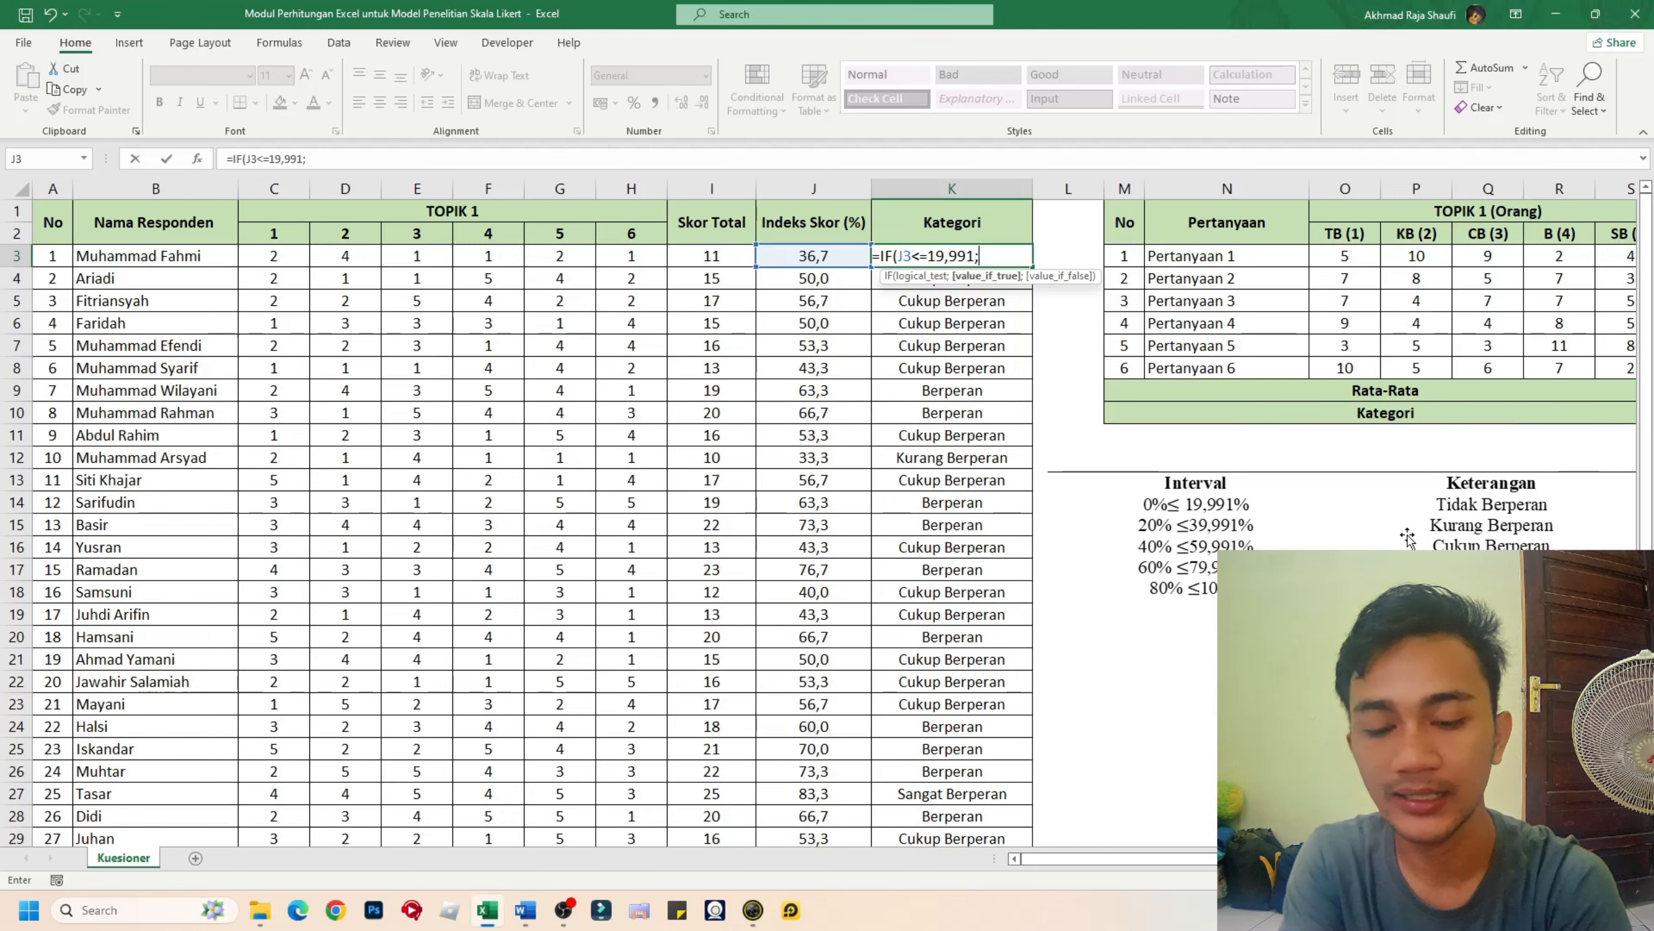
{"action": "type", "text": "\"T"}
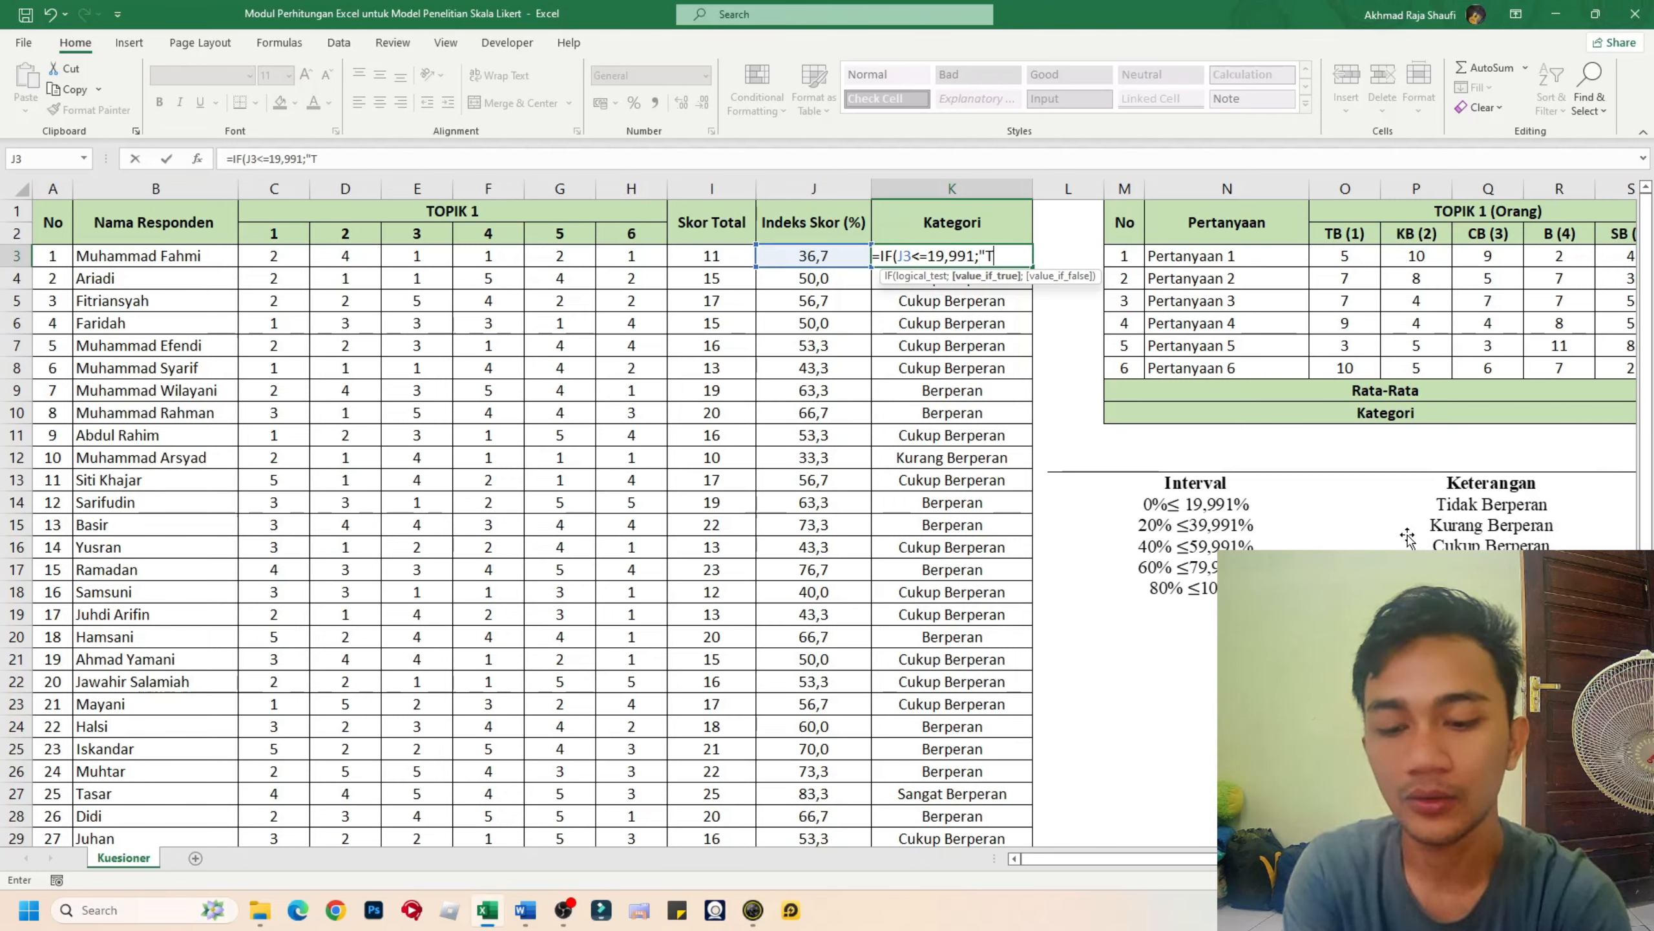
{"action": "type", "text": "idak Berpera"}
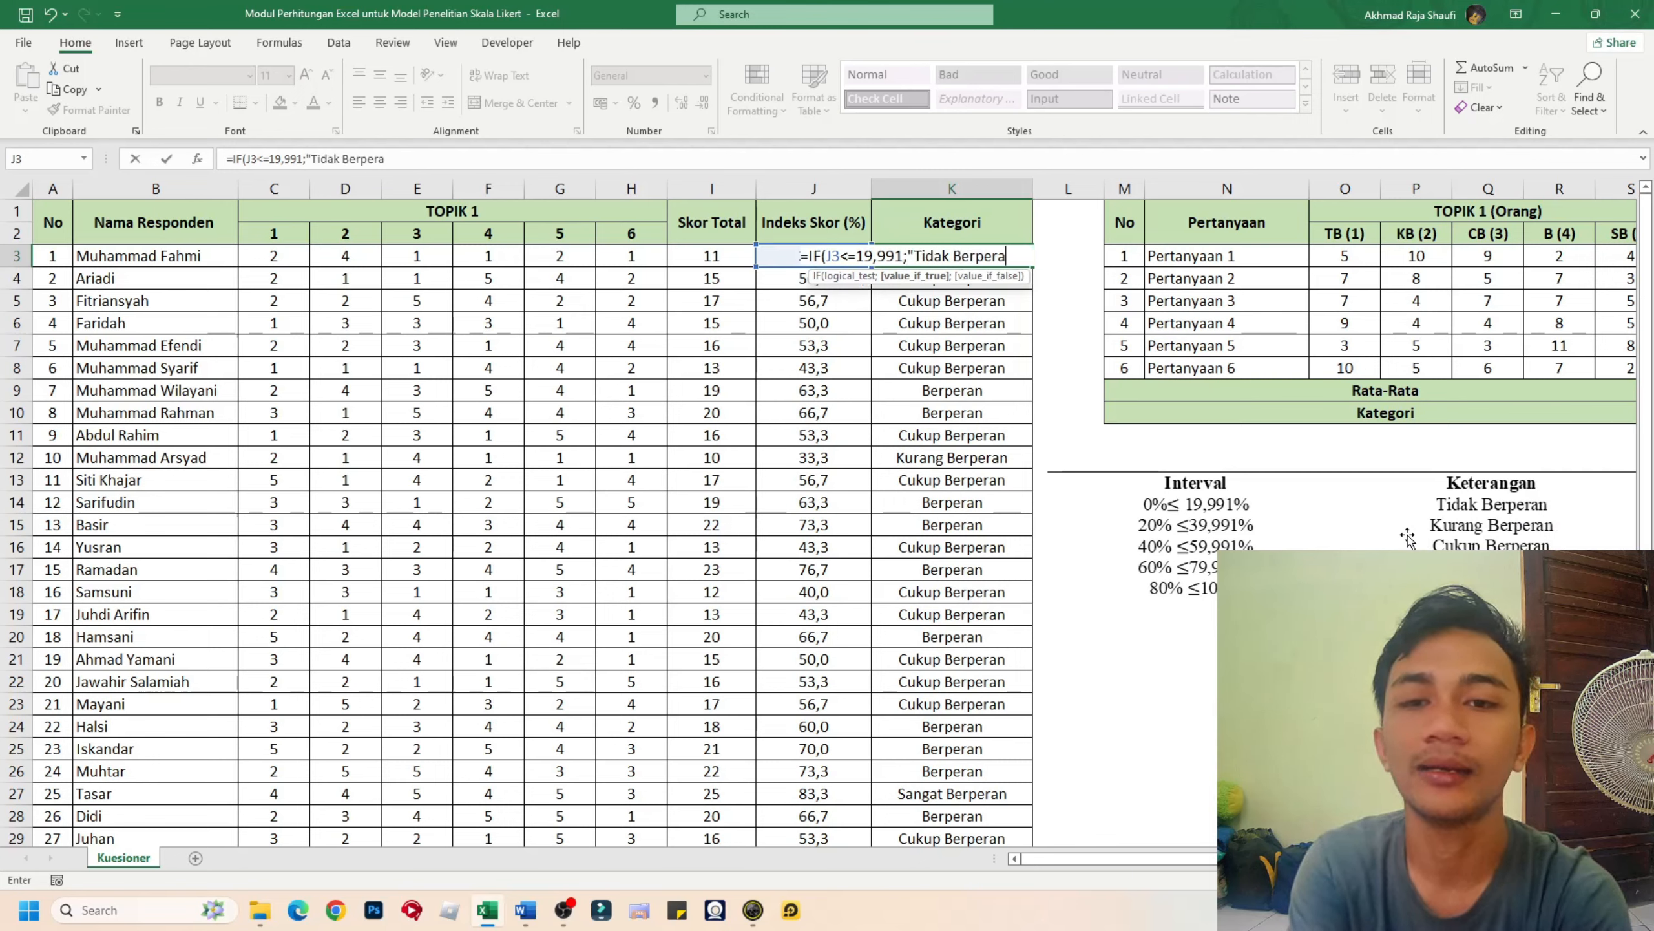
{"action": "type", "text": "n\""}
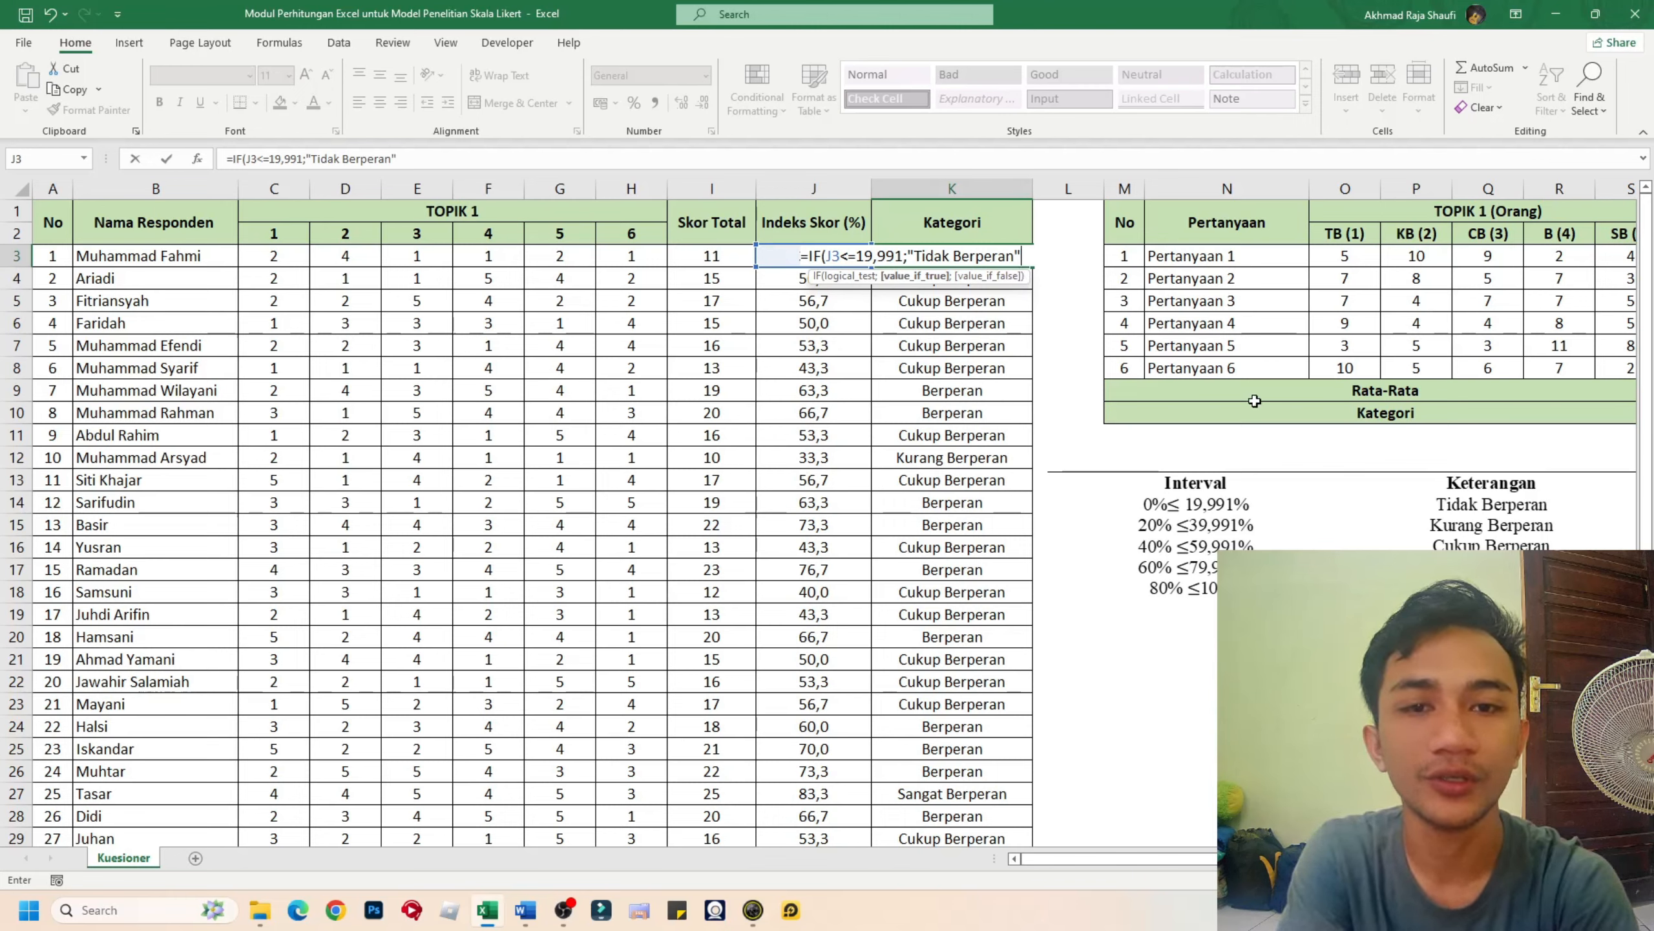
{"action": "type", "text": ";"}
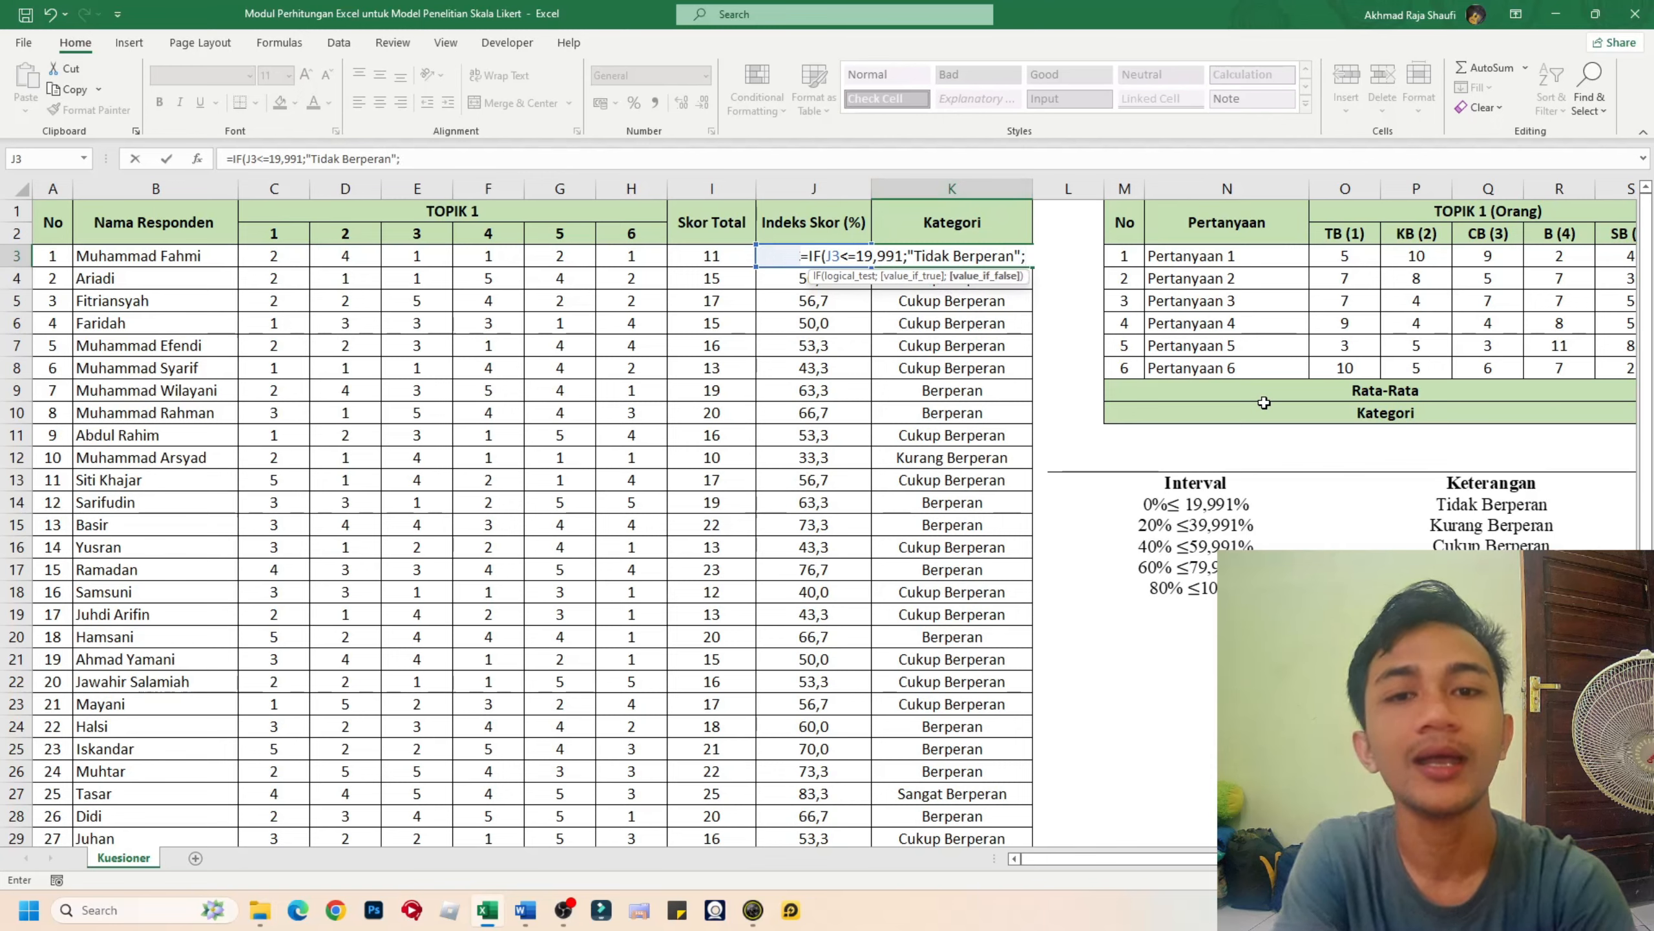
- Nest a second IF in the K3 formula with the condition J3<=39,991
{"action": "type", "text": "IF"}
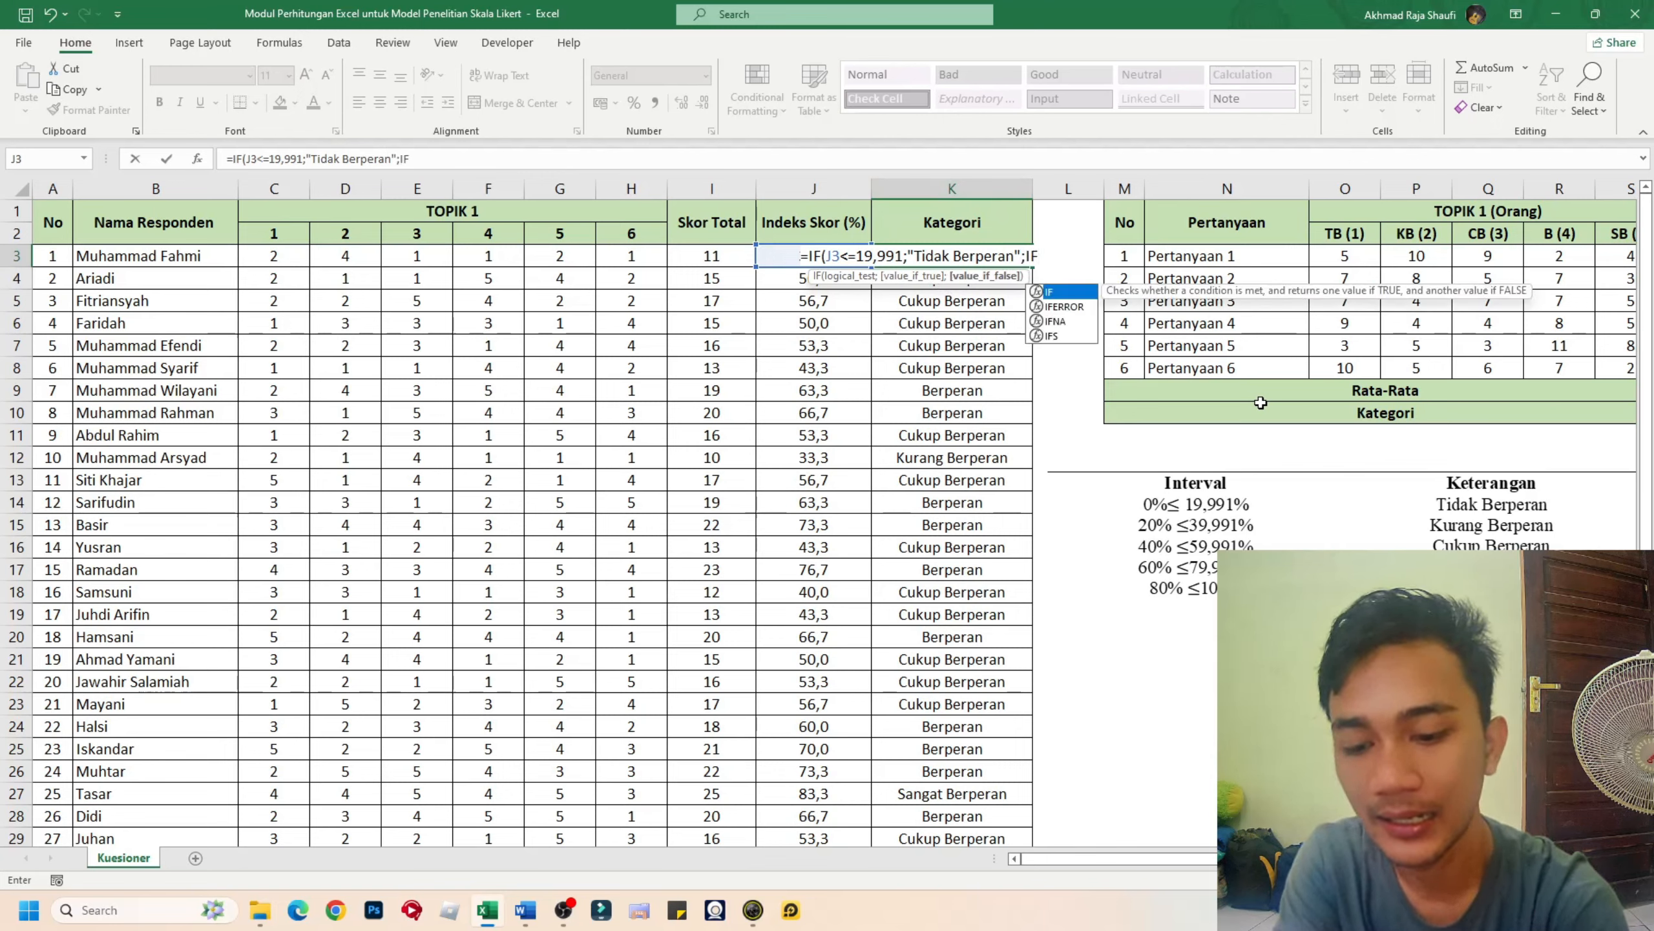
{"action": "type", "text": "("}
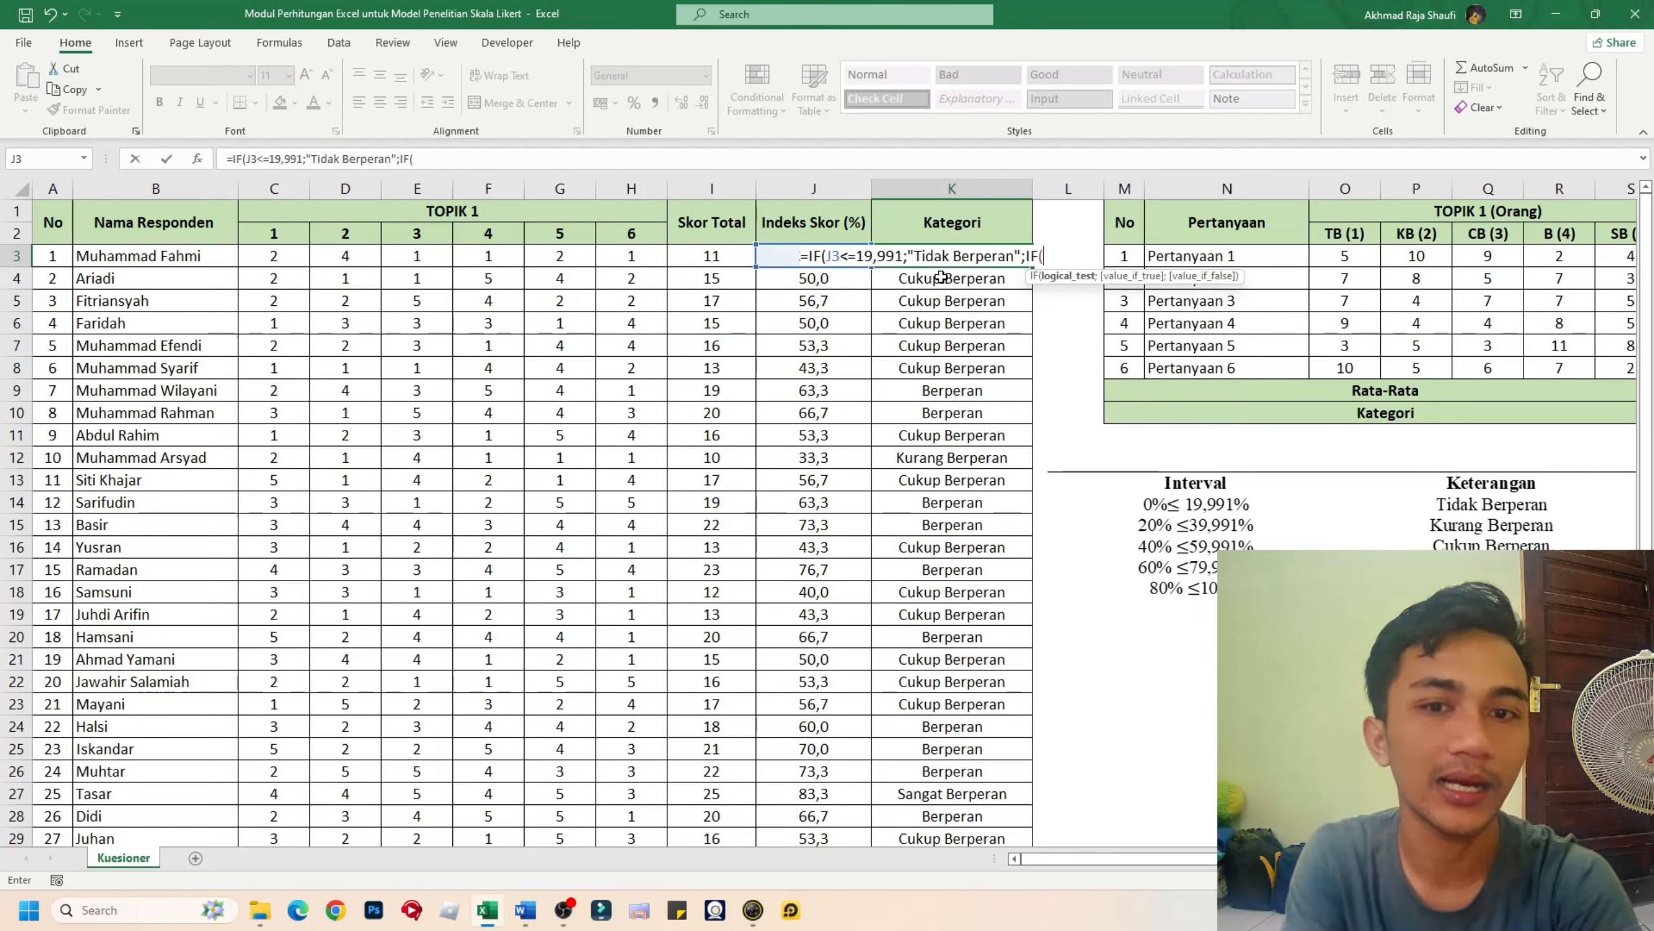
{"action": "left_click", "coordinate": [761, 258]}
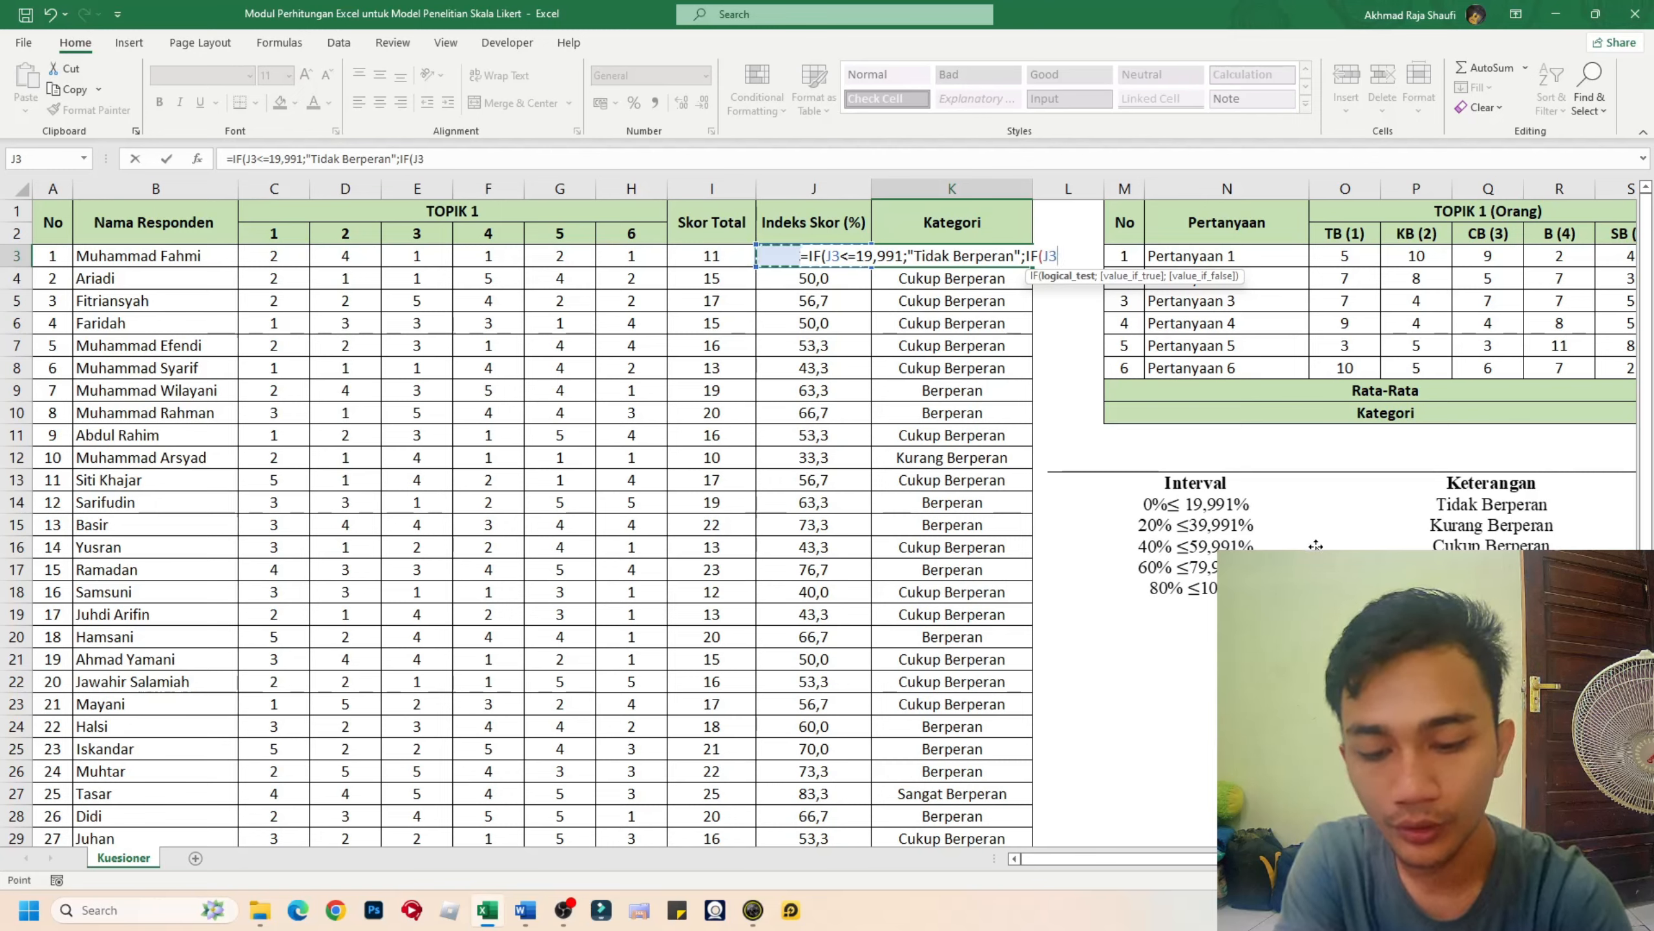
{"action": "type", "text": "<="}
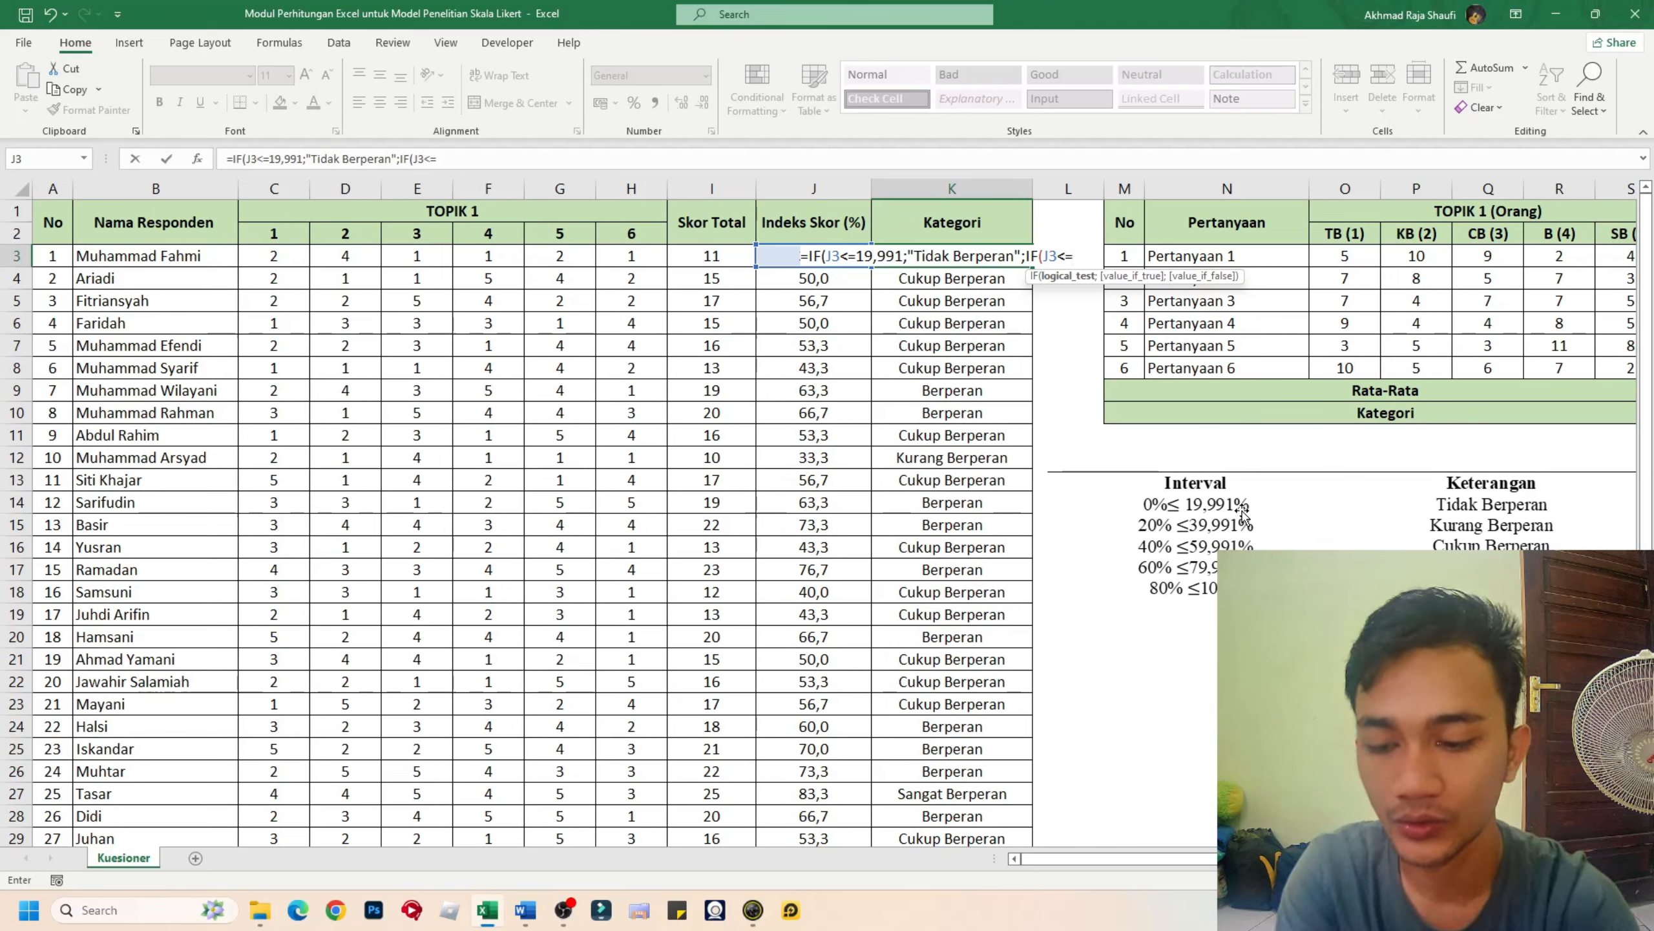
{"action": "type", "text": "3"}
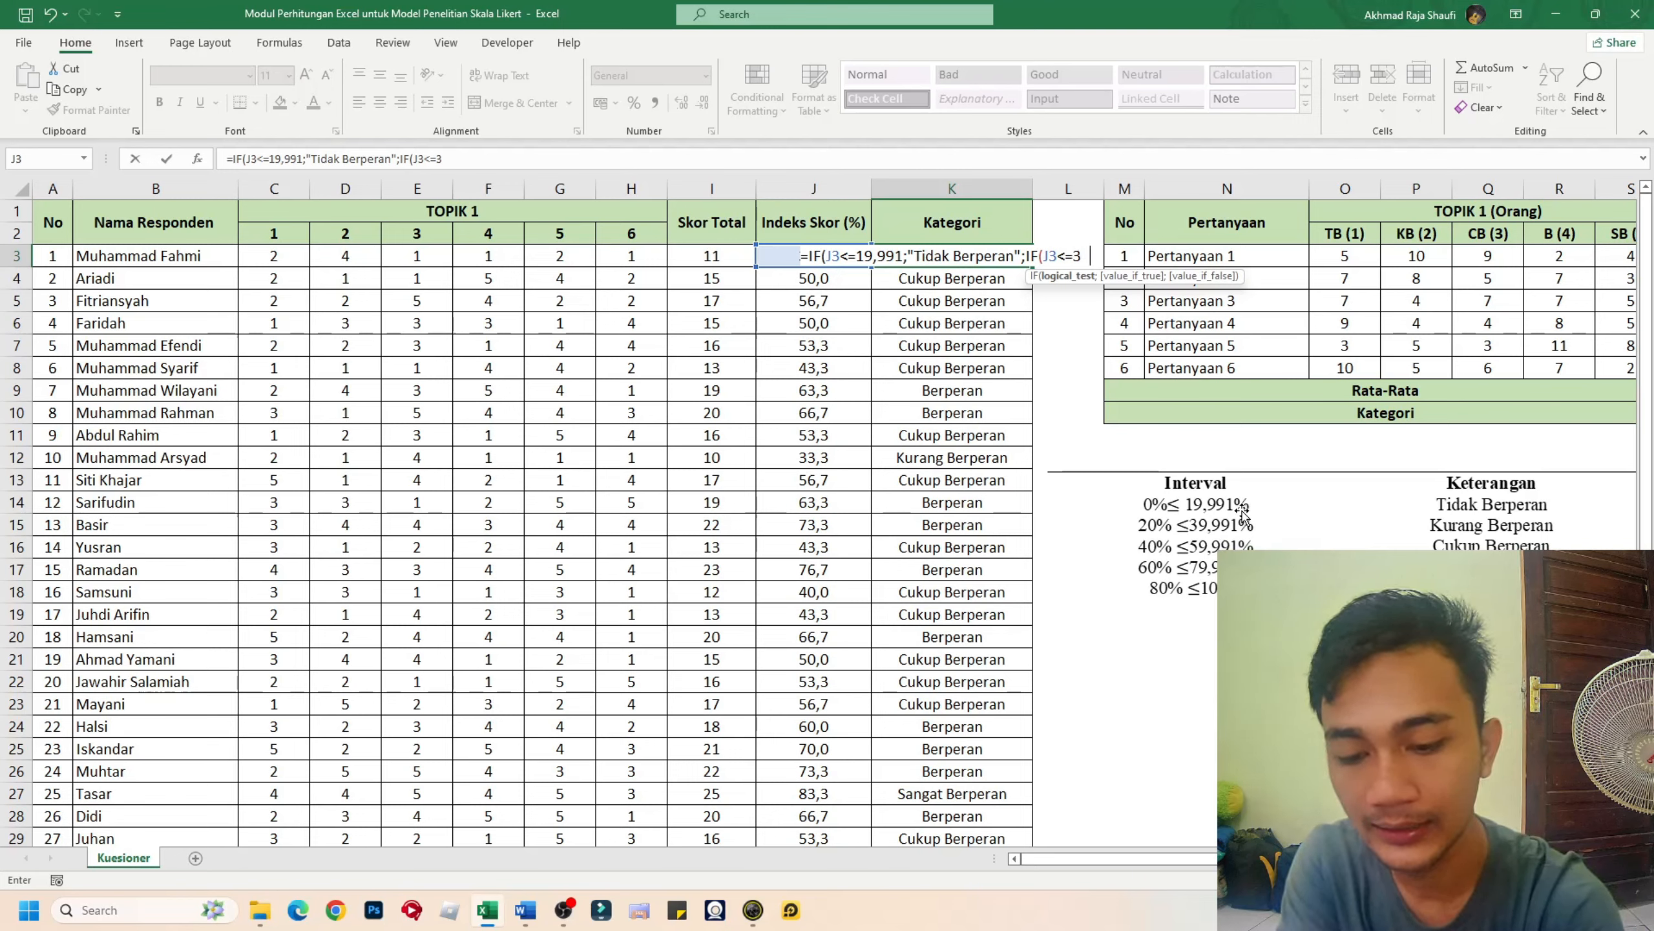
{"action": "type", "text": "9,9"}
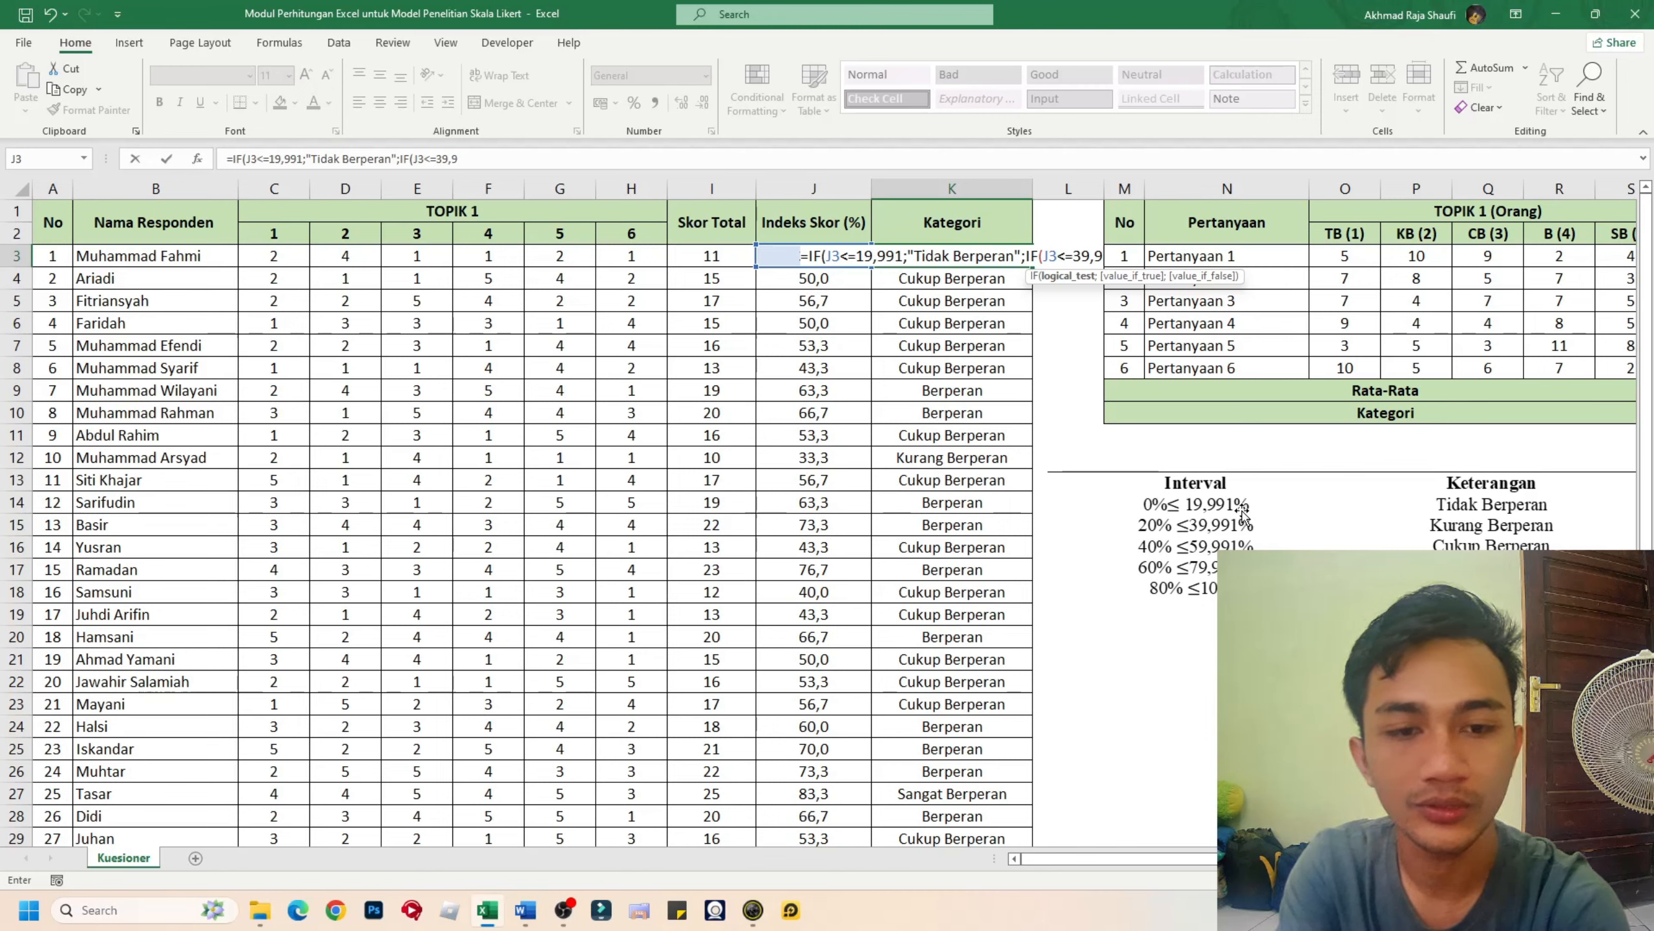
{"action": "type", "text": "91"}
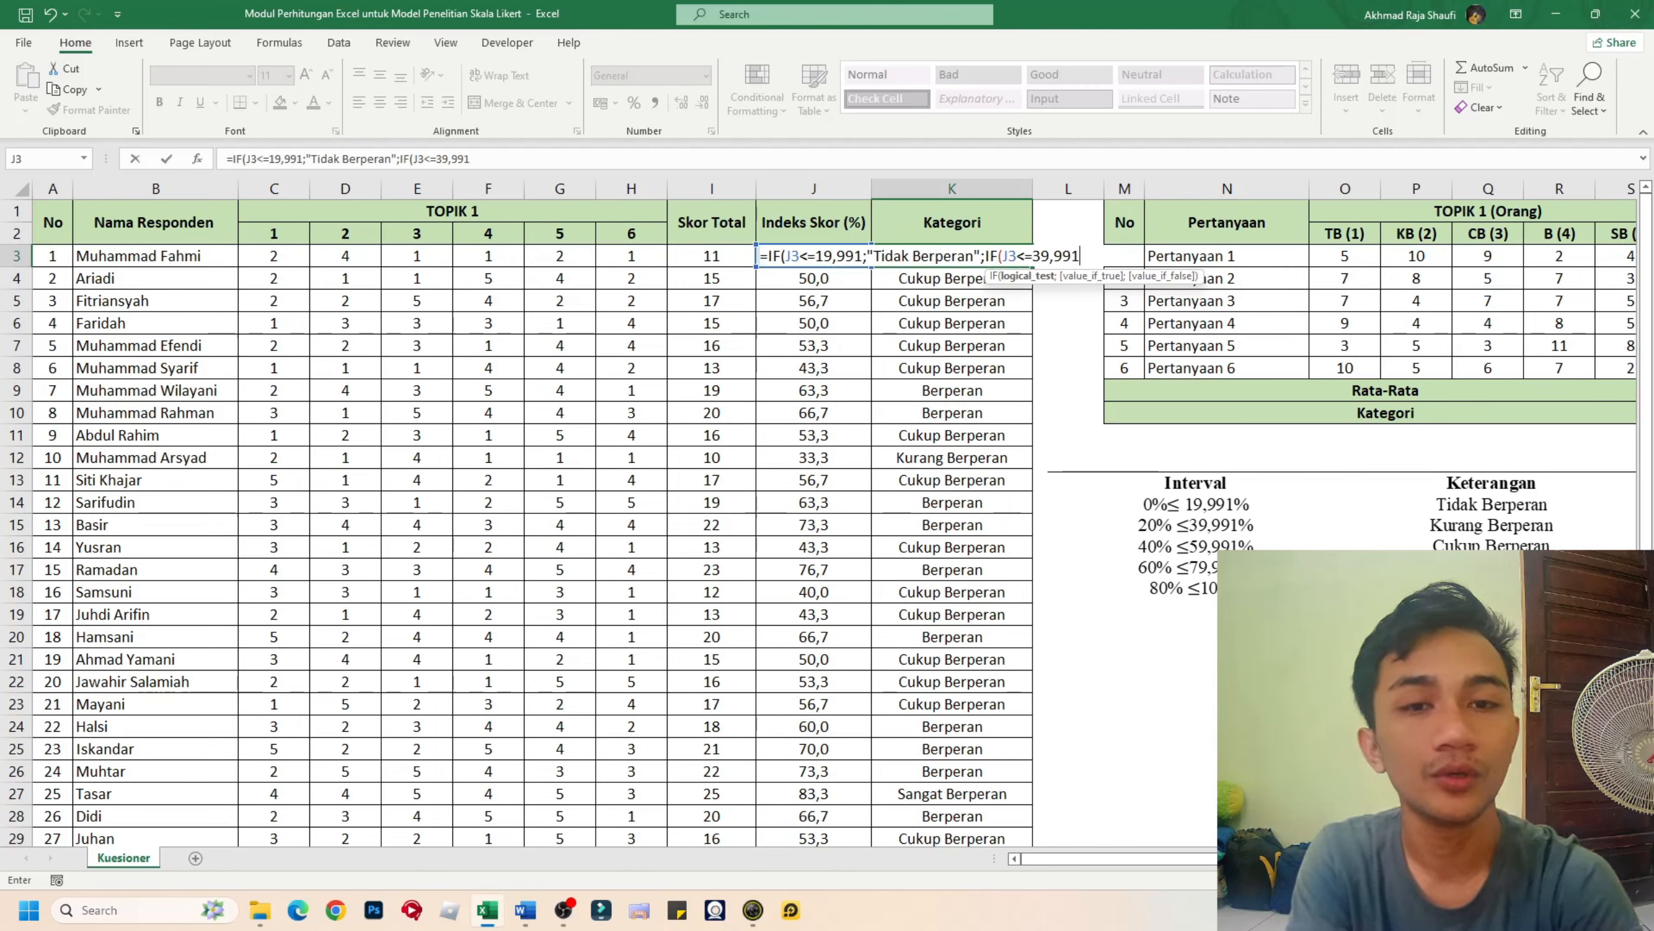
{"action": "type", "text": ";"}
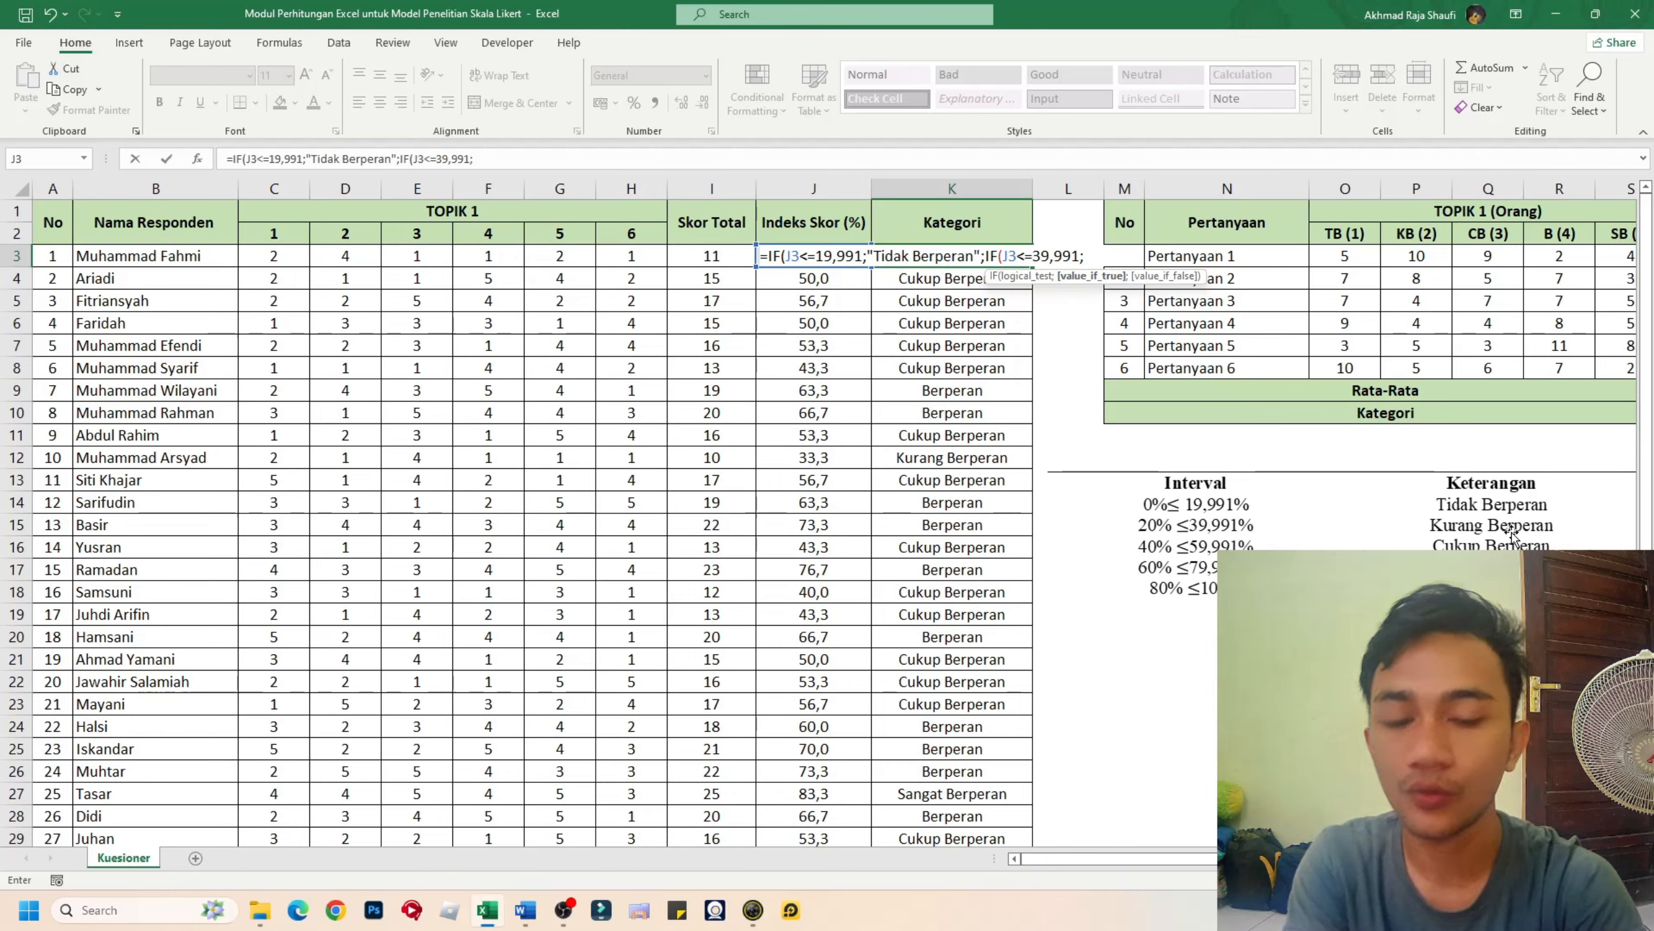
- Give the second IF in K3 the true result "Kurang Berperan" and continue to its false argument
{"action": "type", "text": "\"Kuran"}
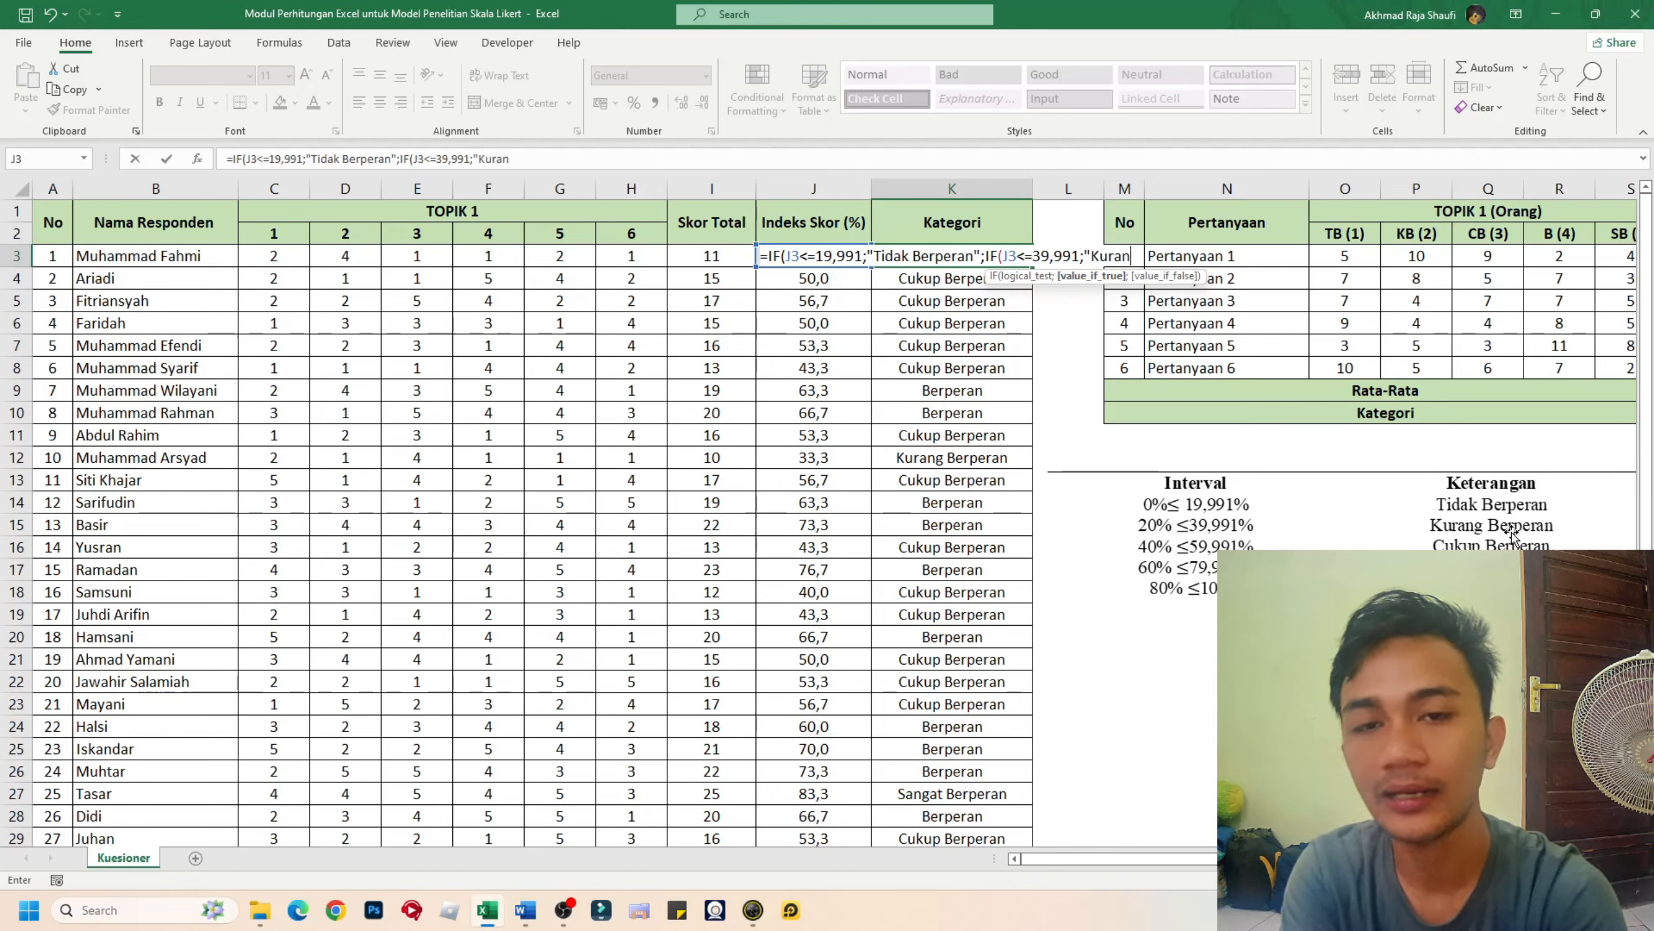
{"action": "type", "text": "g Bera"}
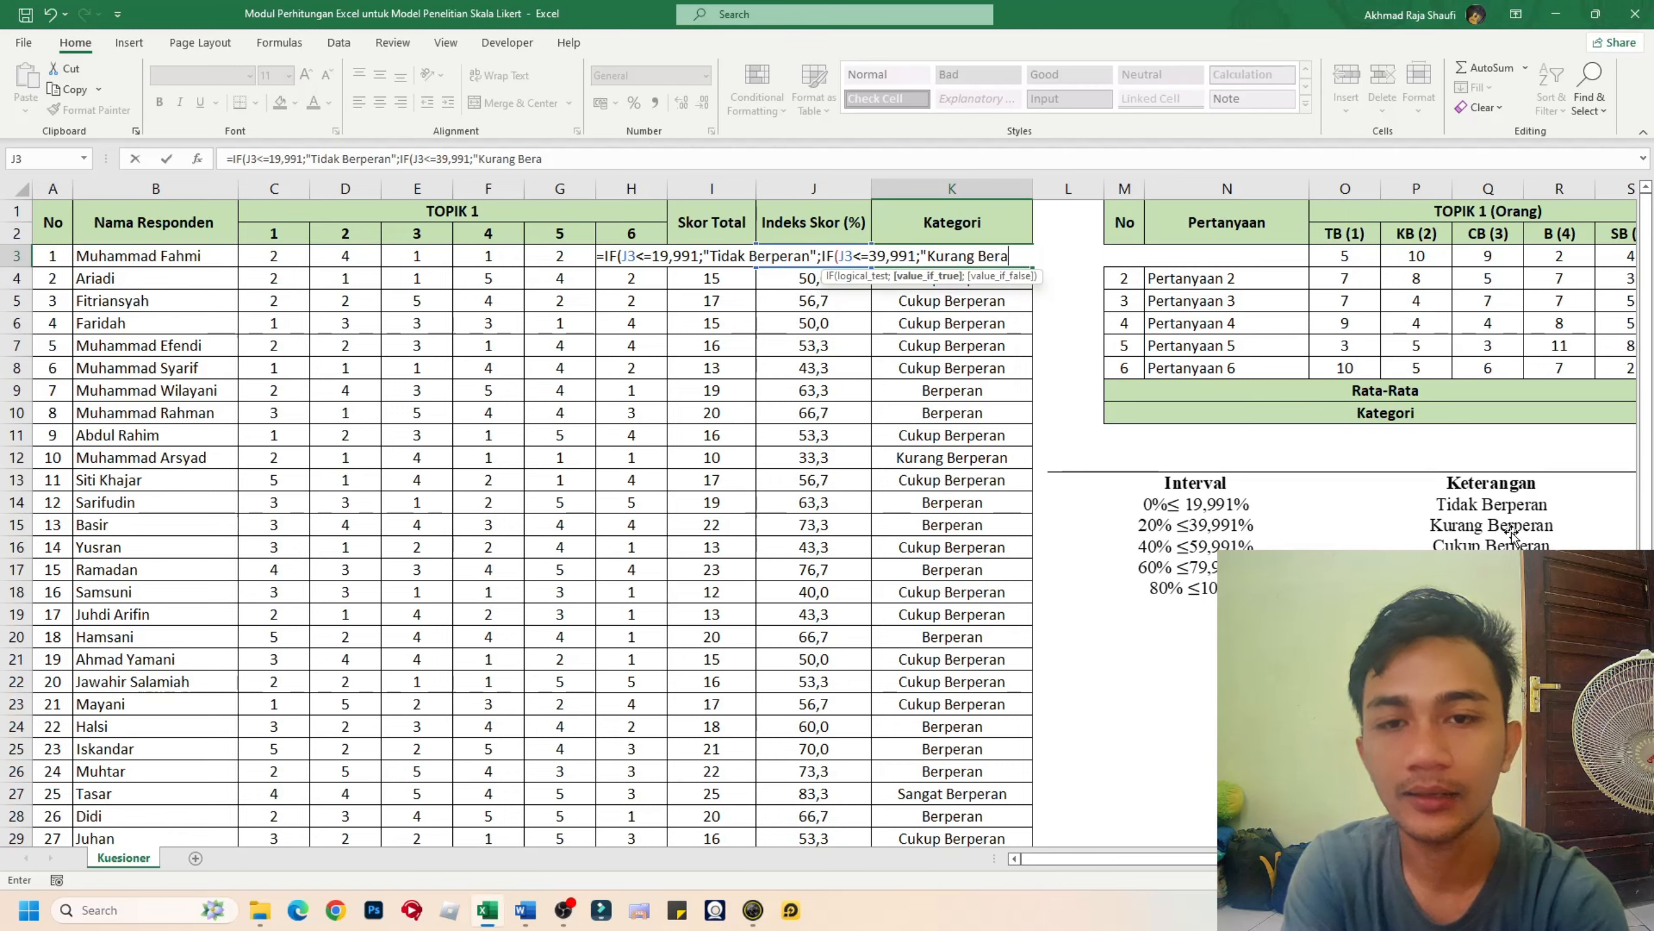
{"action": "key", "text": "BackSpace"}
{"action": "type", "text": "pan"}
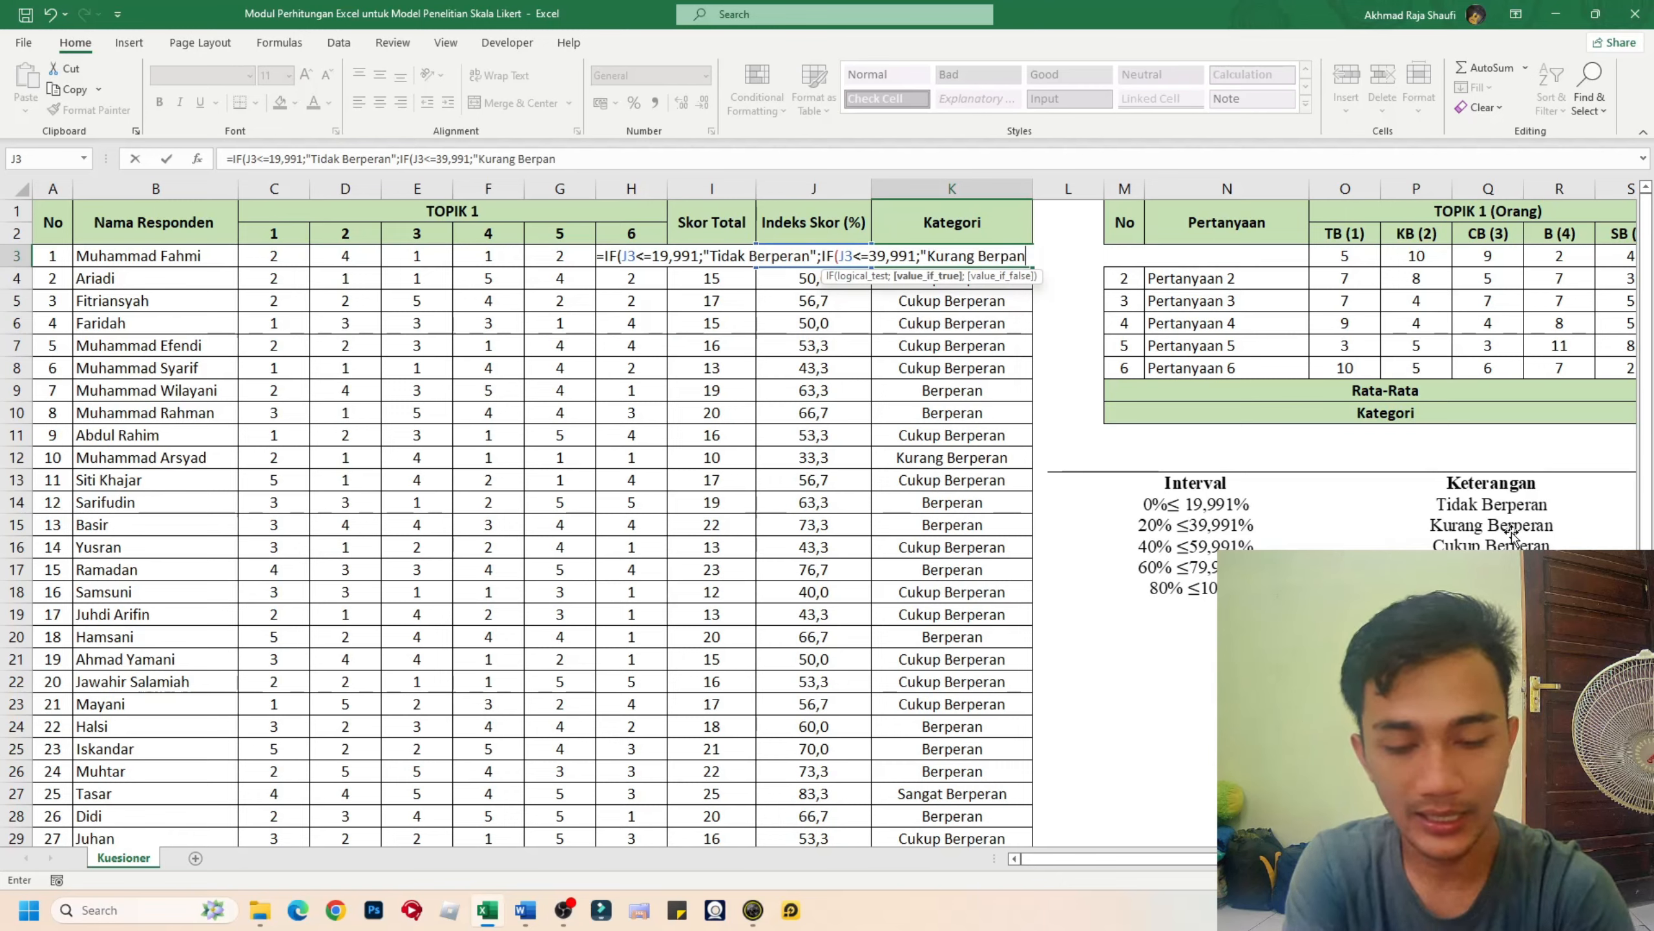
{"action": "key", "text": "BackSpace"}
{"action": "key", "text": "BackSpace"}
{"action": "type", "text": "era"}
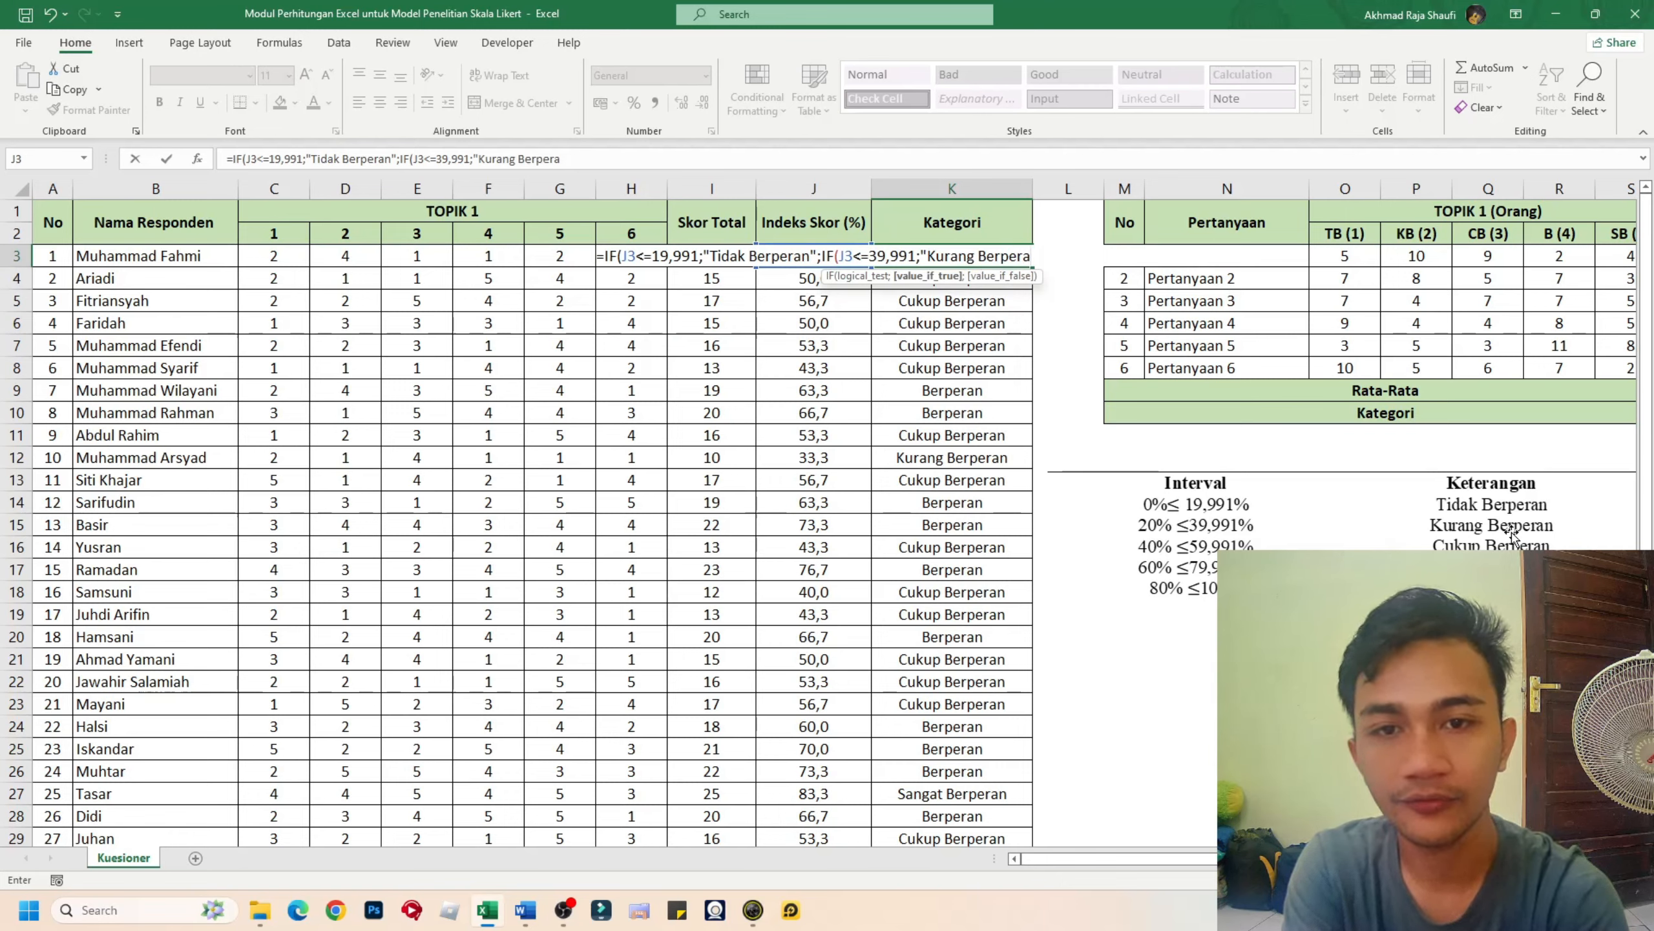
{"action": "type", "text": "n"}
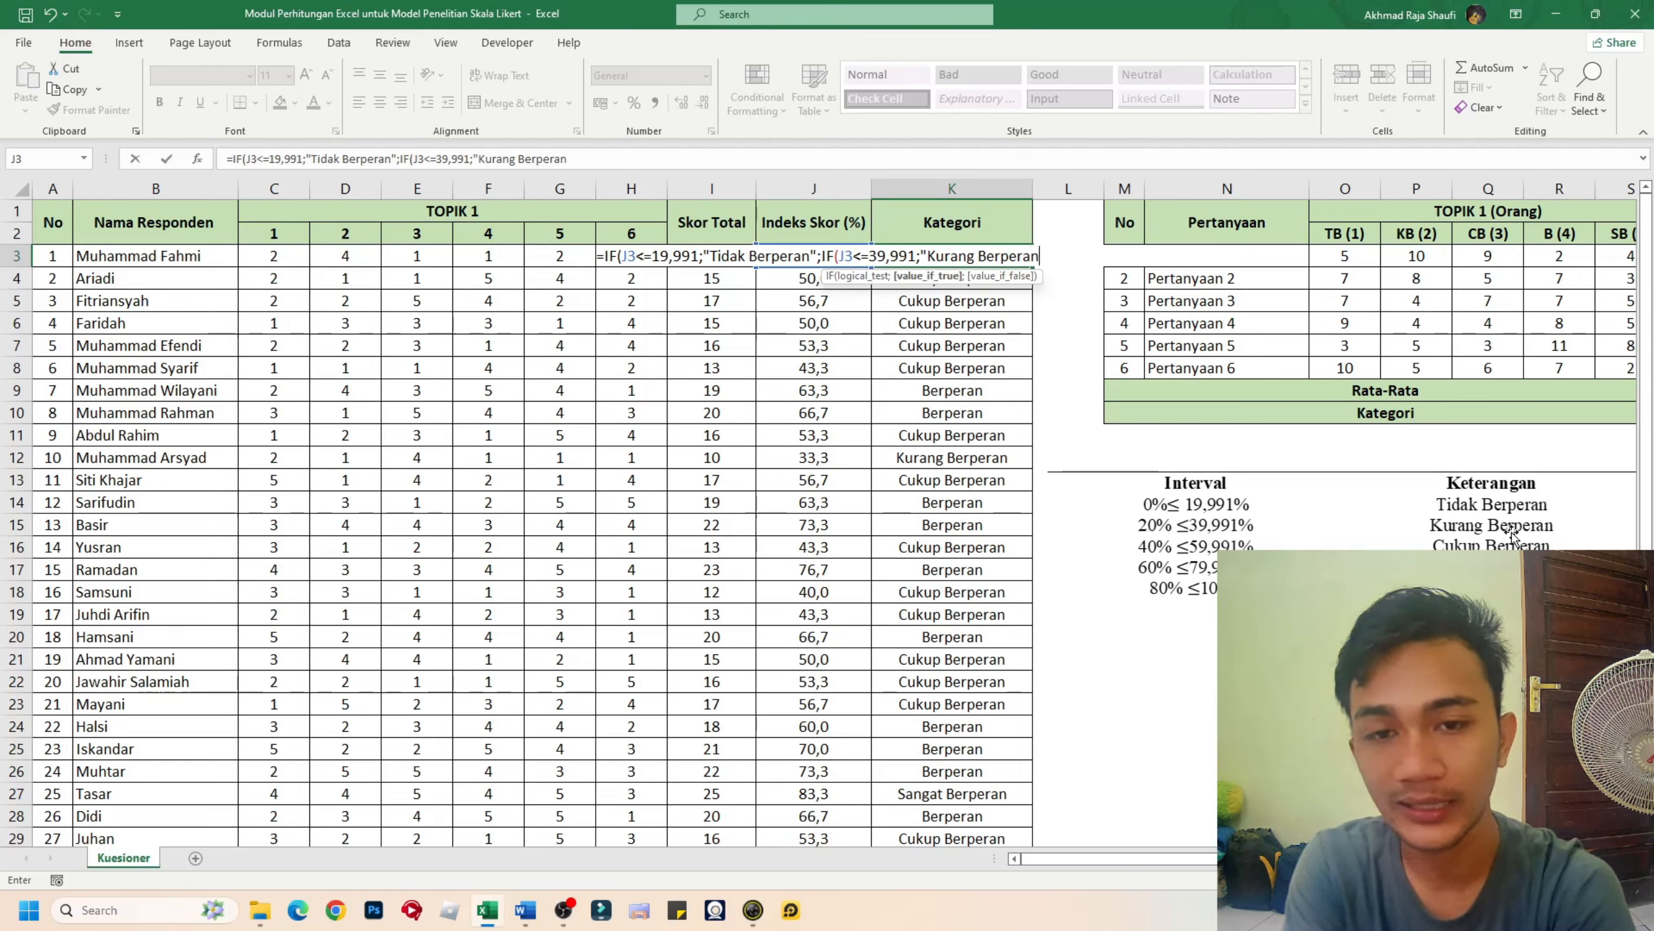
{"action": "type", "text": "\""}
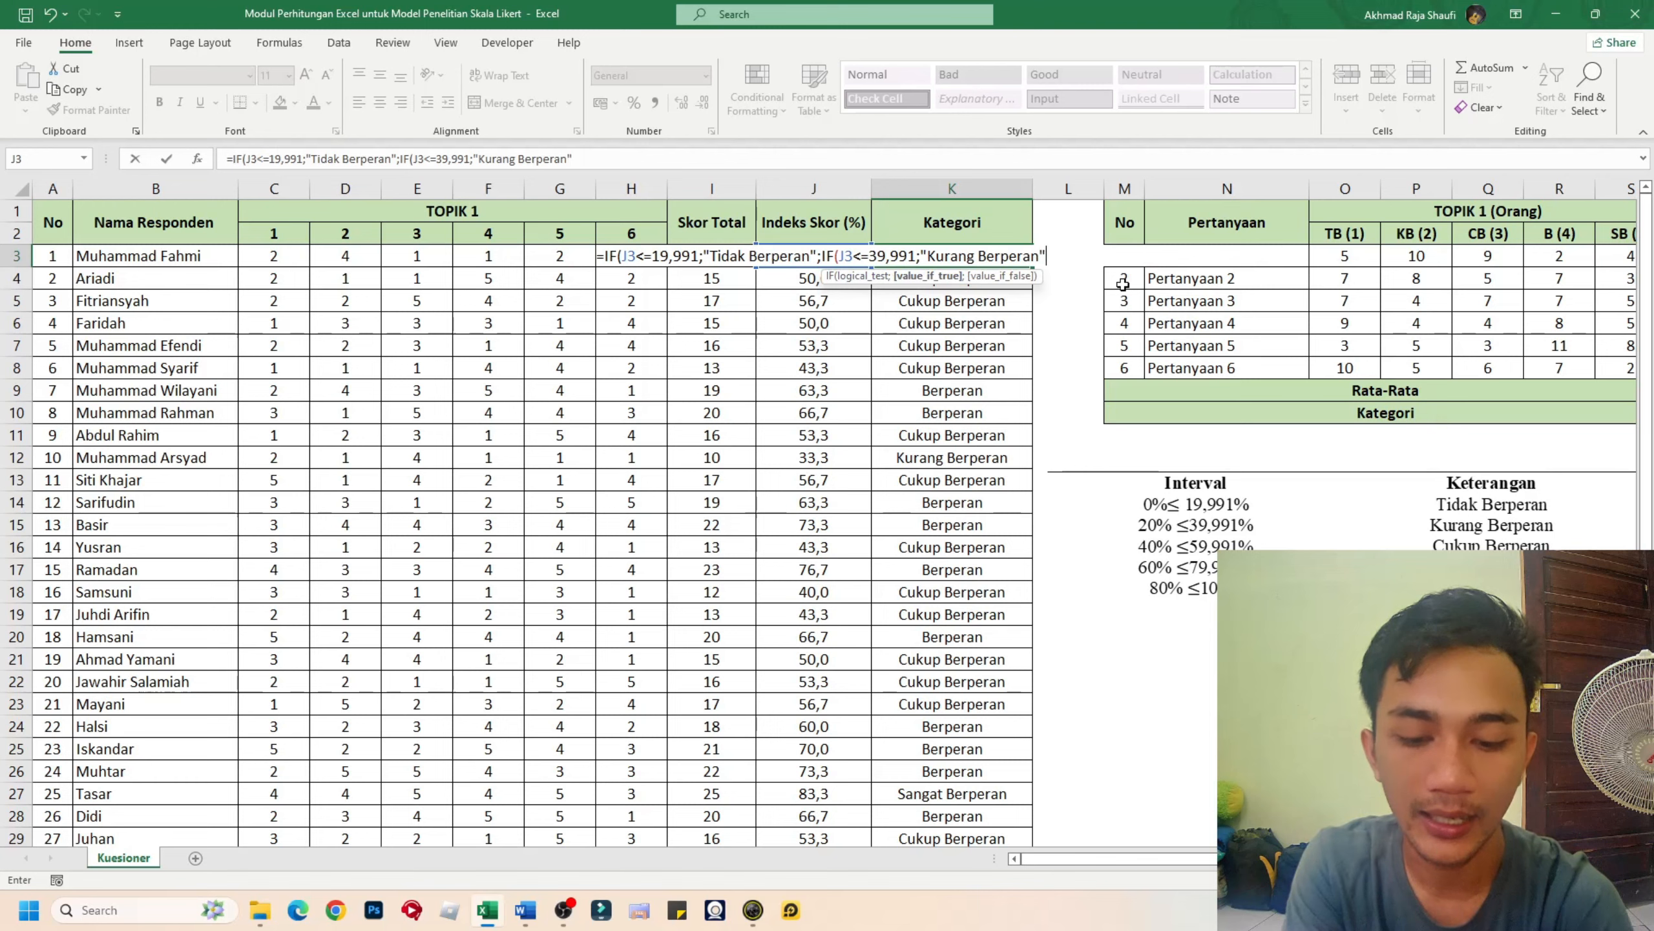
{"action": "type", "text": ";"}
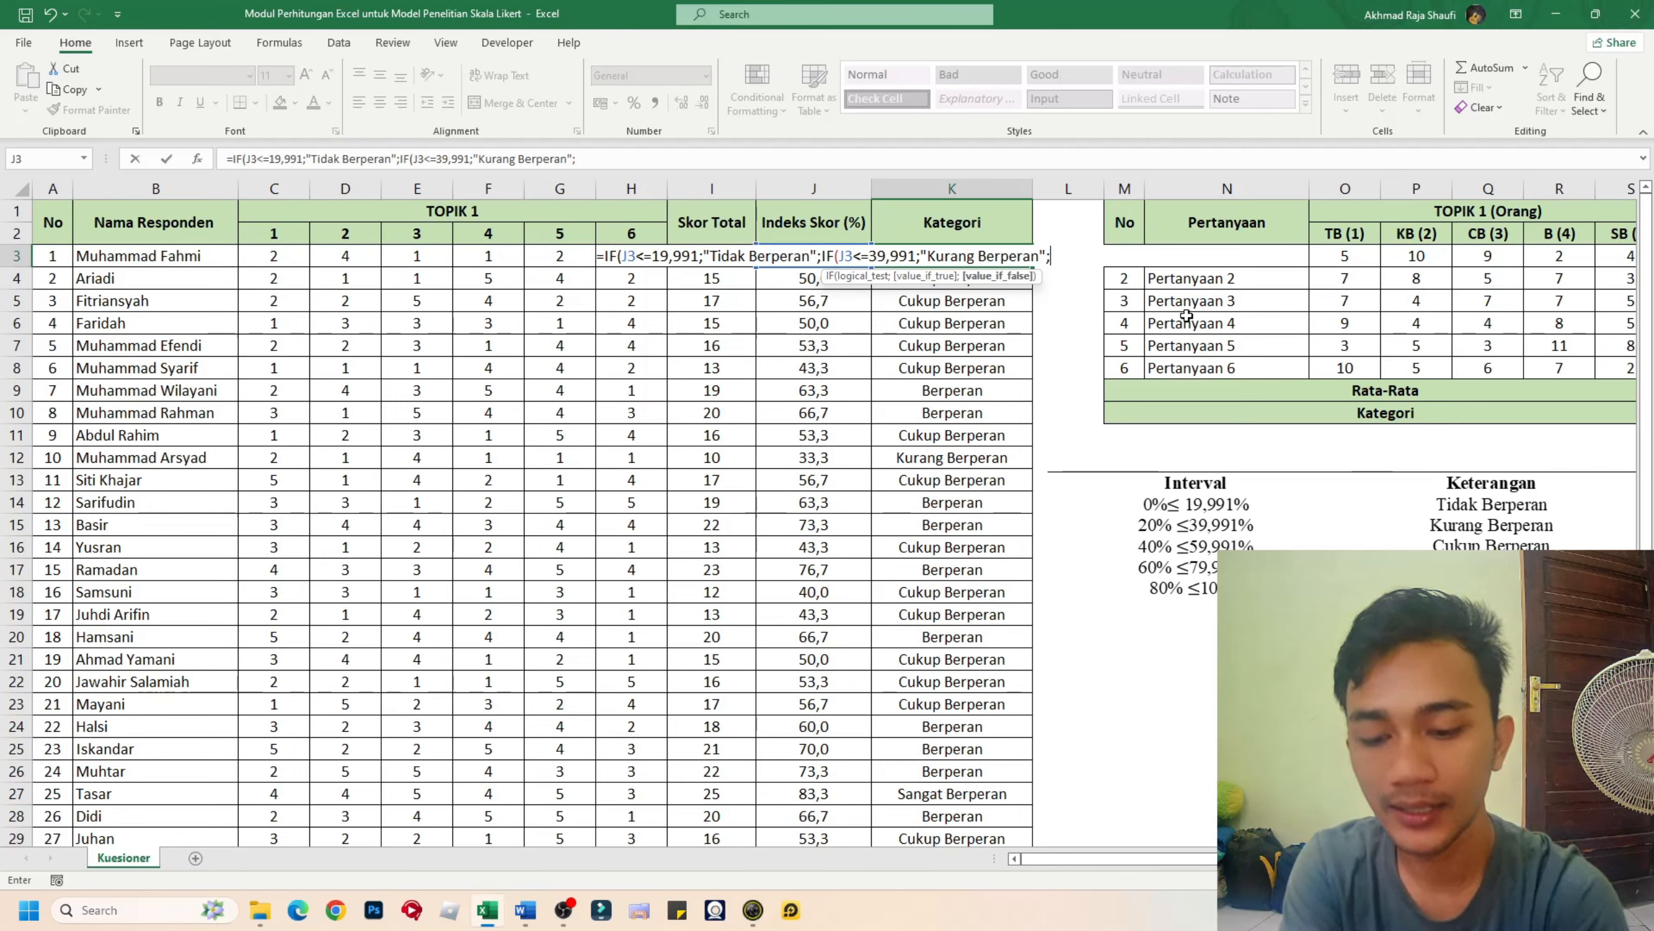
- Nest a third IF in the K3 formula with the condition J3<=59,991
{"action": "type", "text": "IF("}
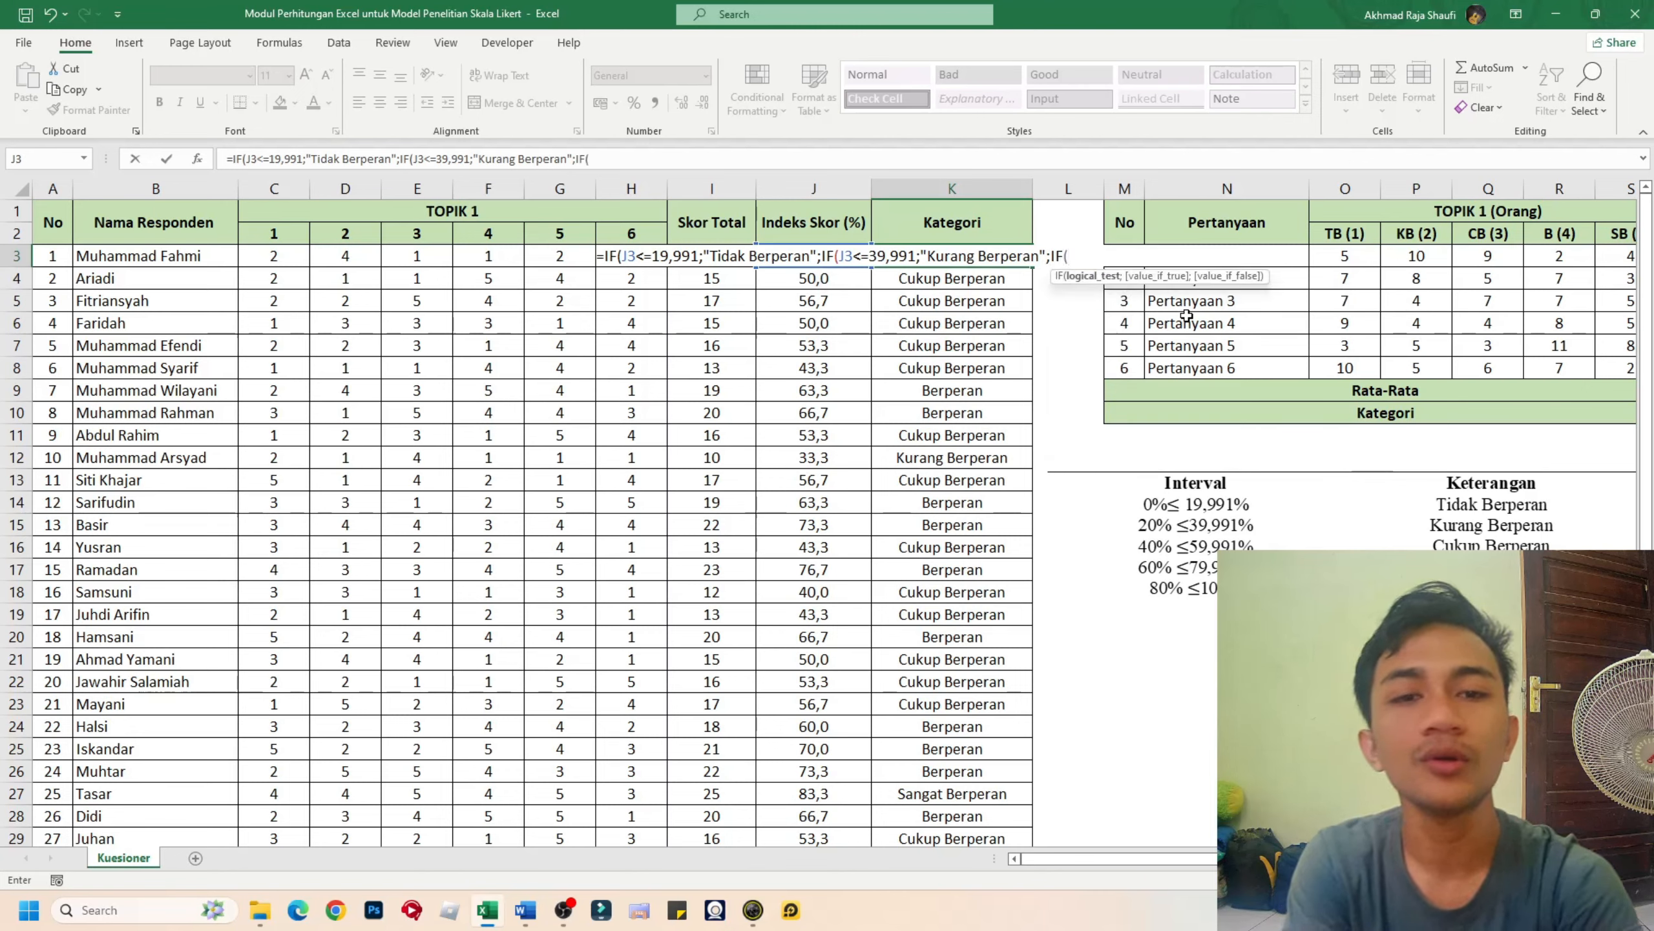
{"action": "left_click", "coordinate": [789, 282]}
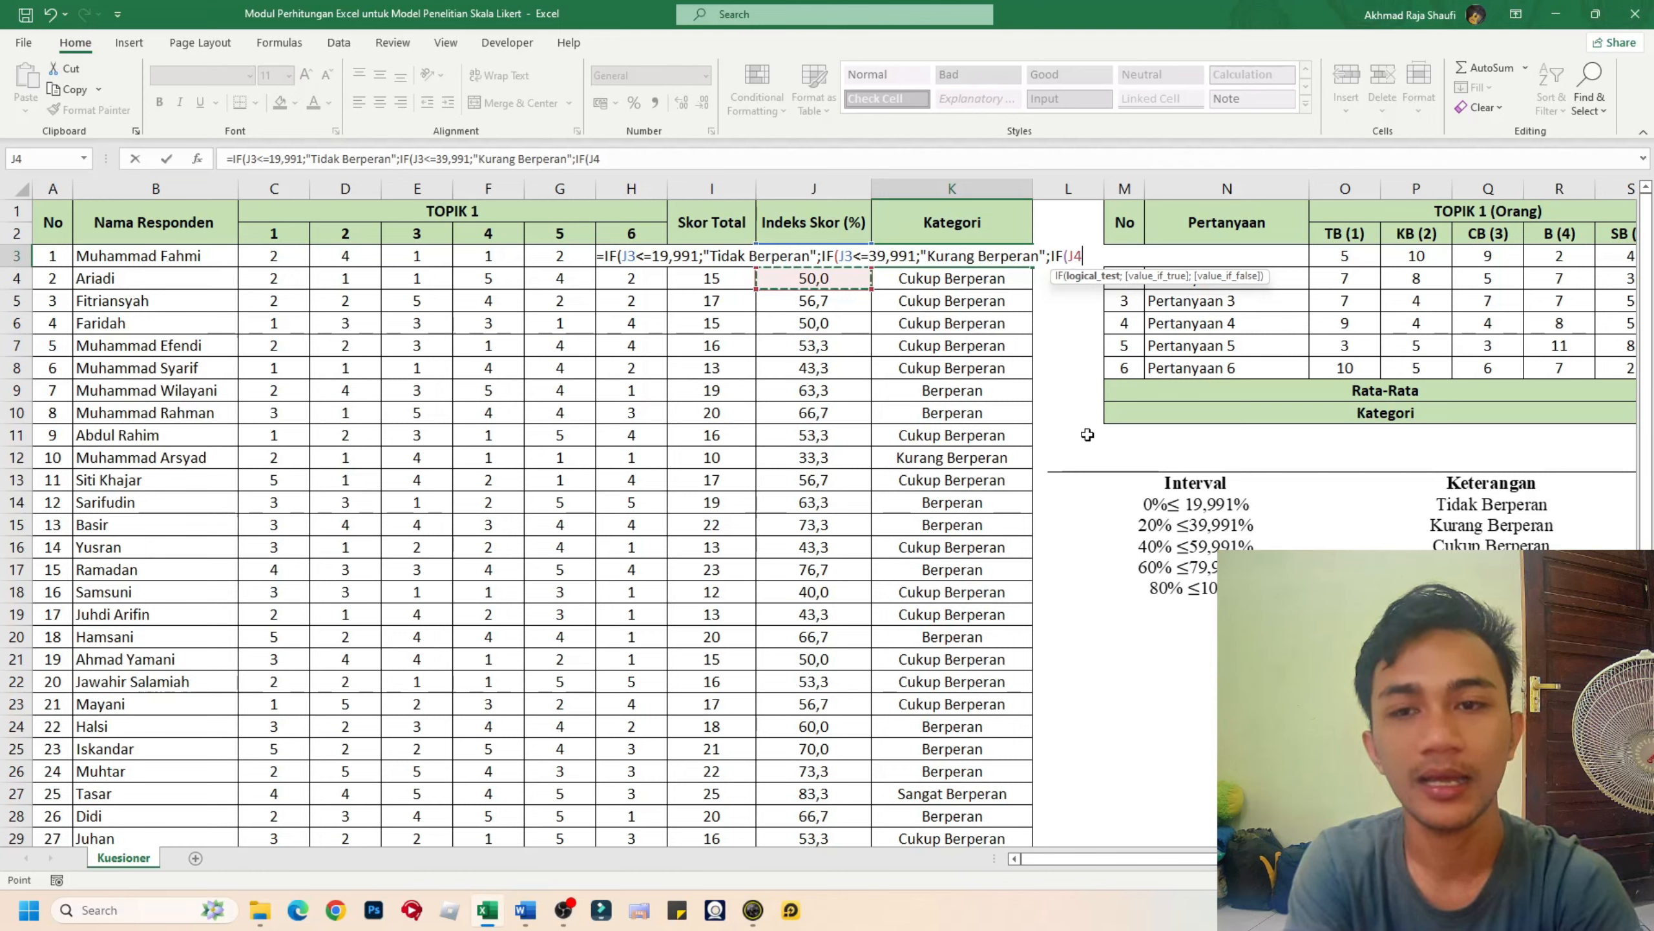
{"action": "key", "text": "Down"}
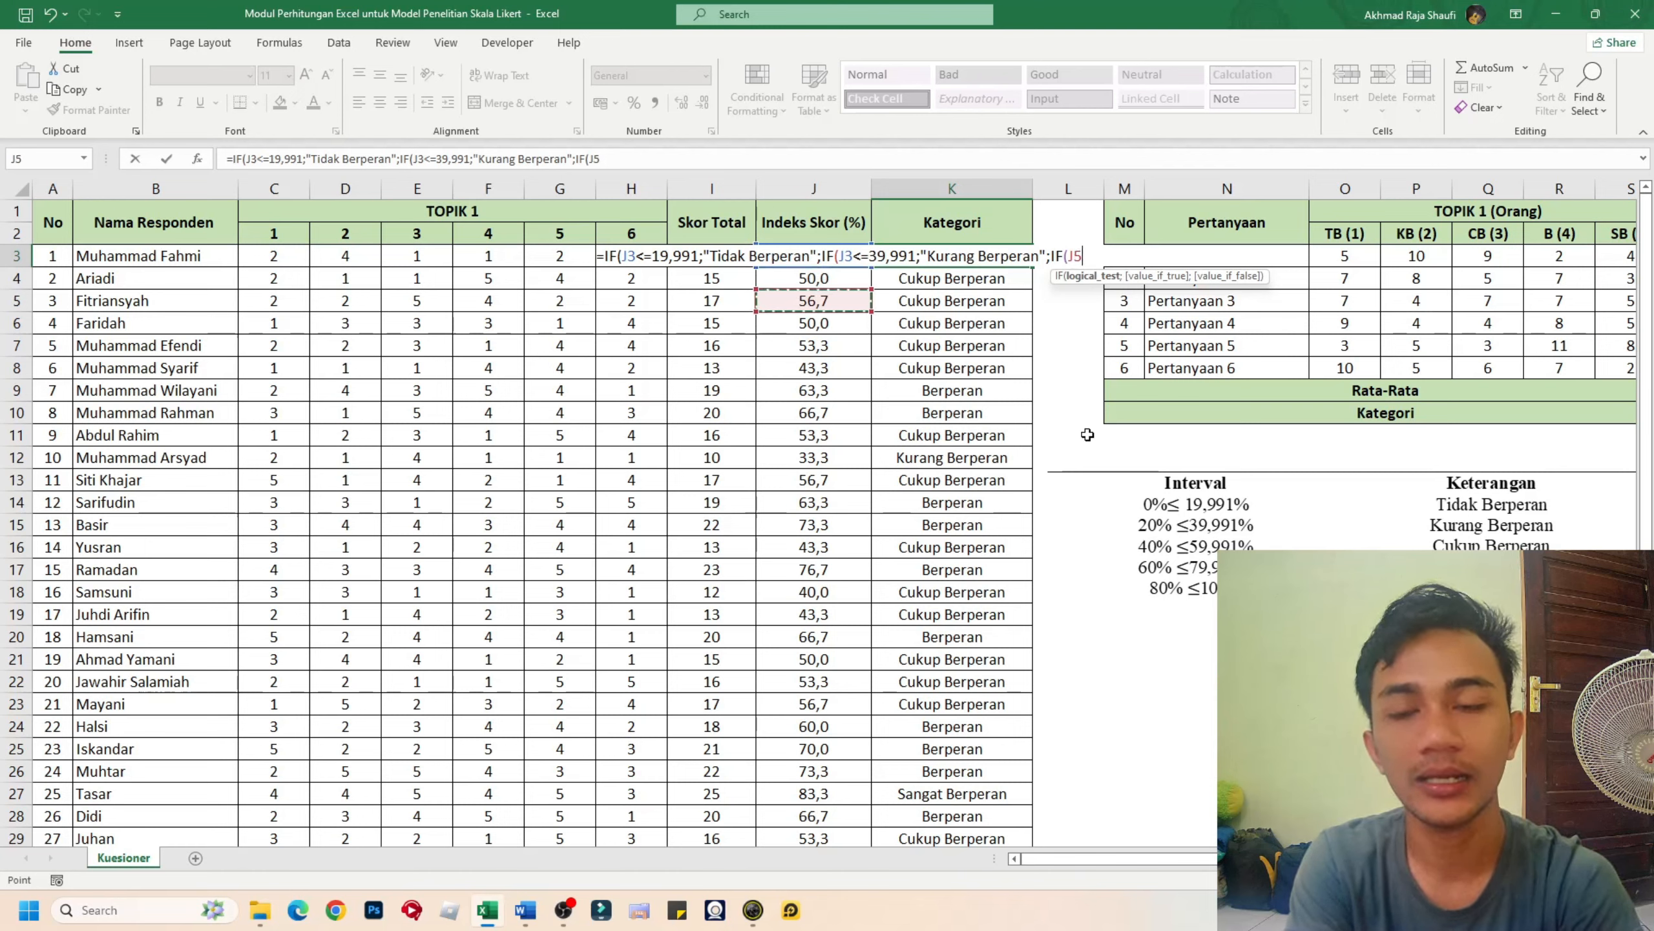
{"action": "key", "text": "Up"}
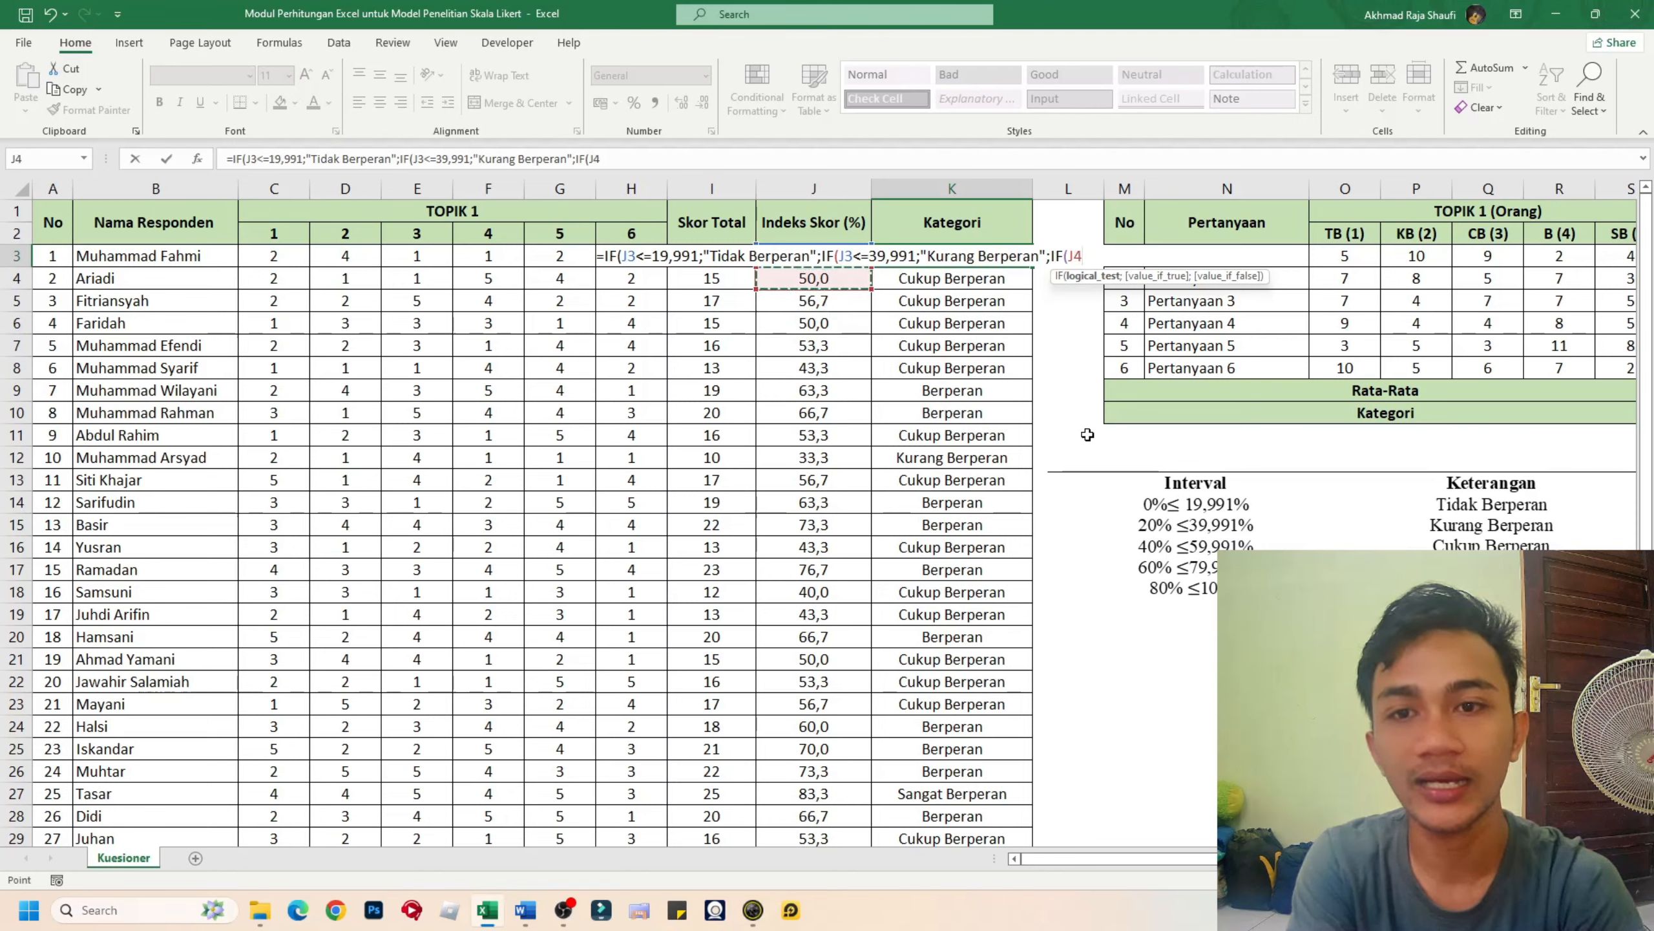
{"action": "key", "text": "Up"}
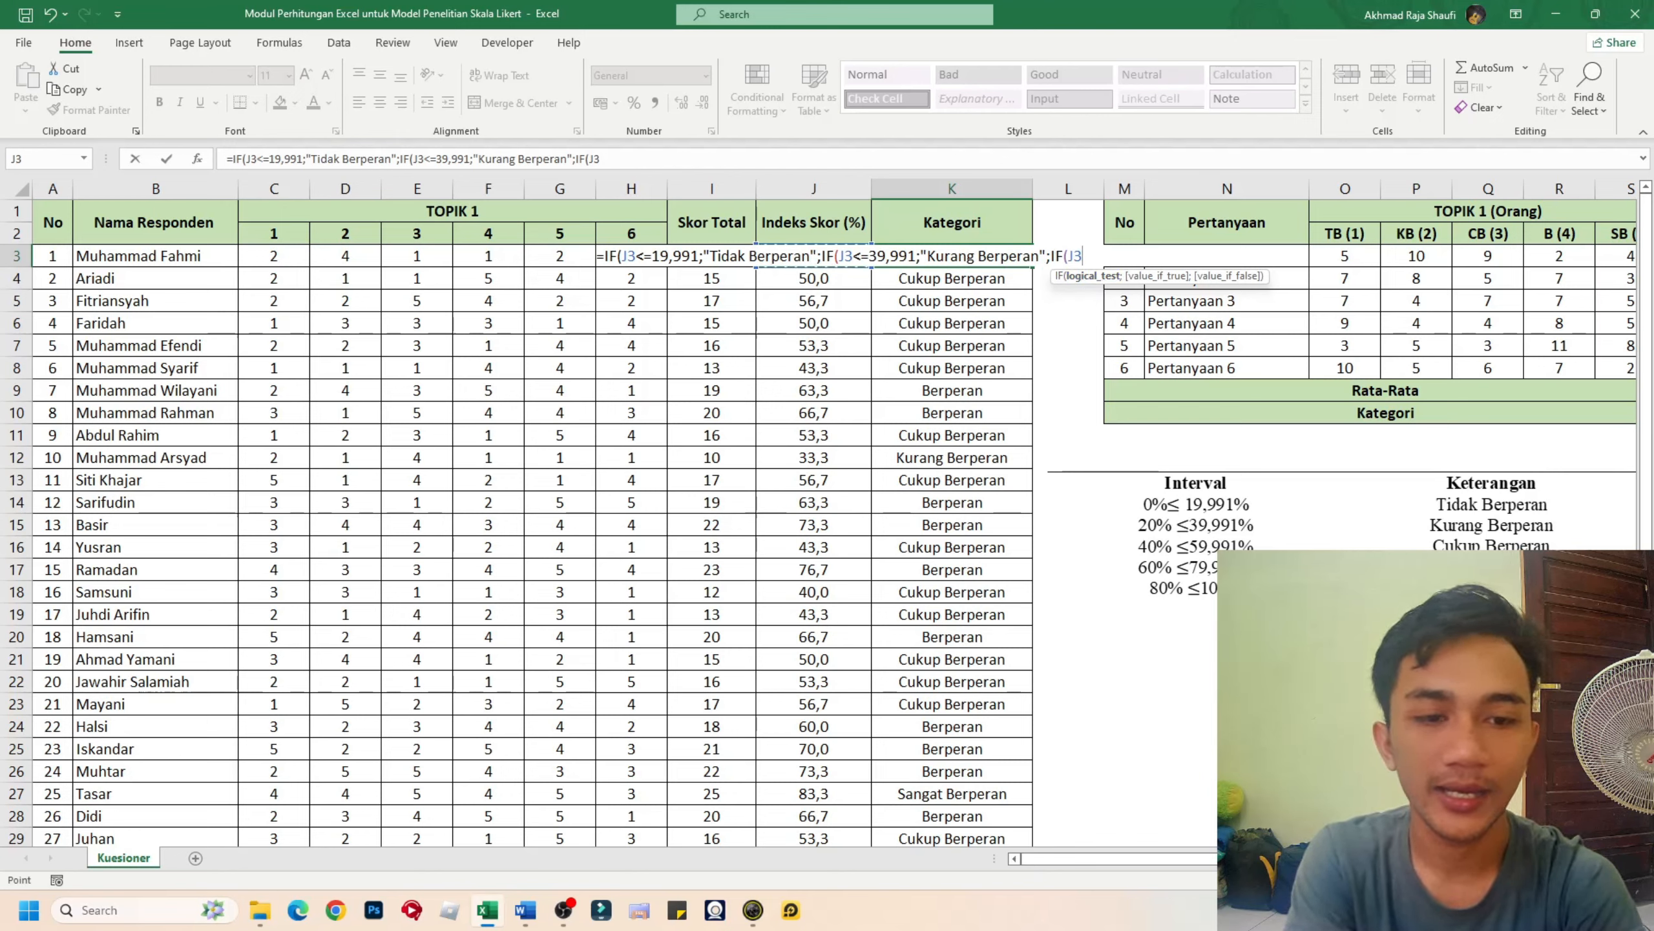
{"action": "type", "text": "="}
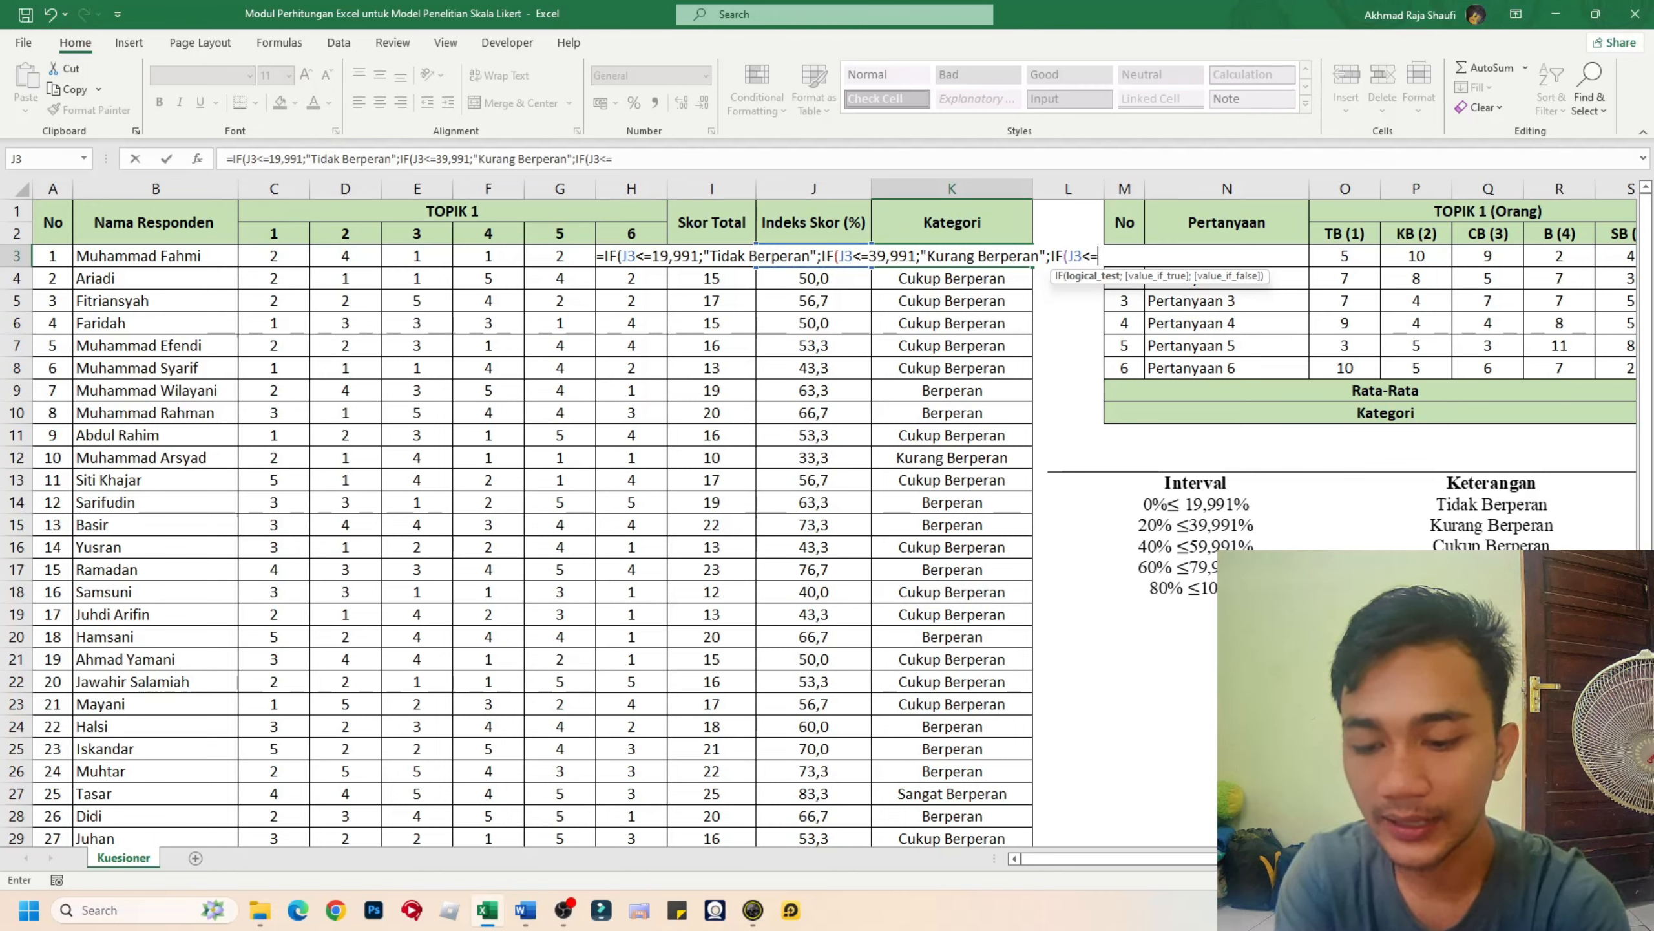
{"action": "type", "text": "59,99"}
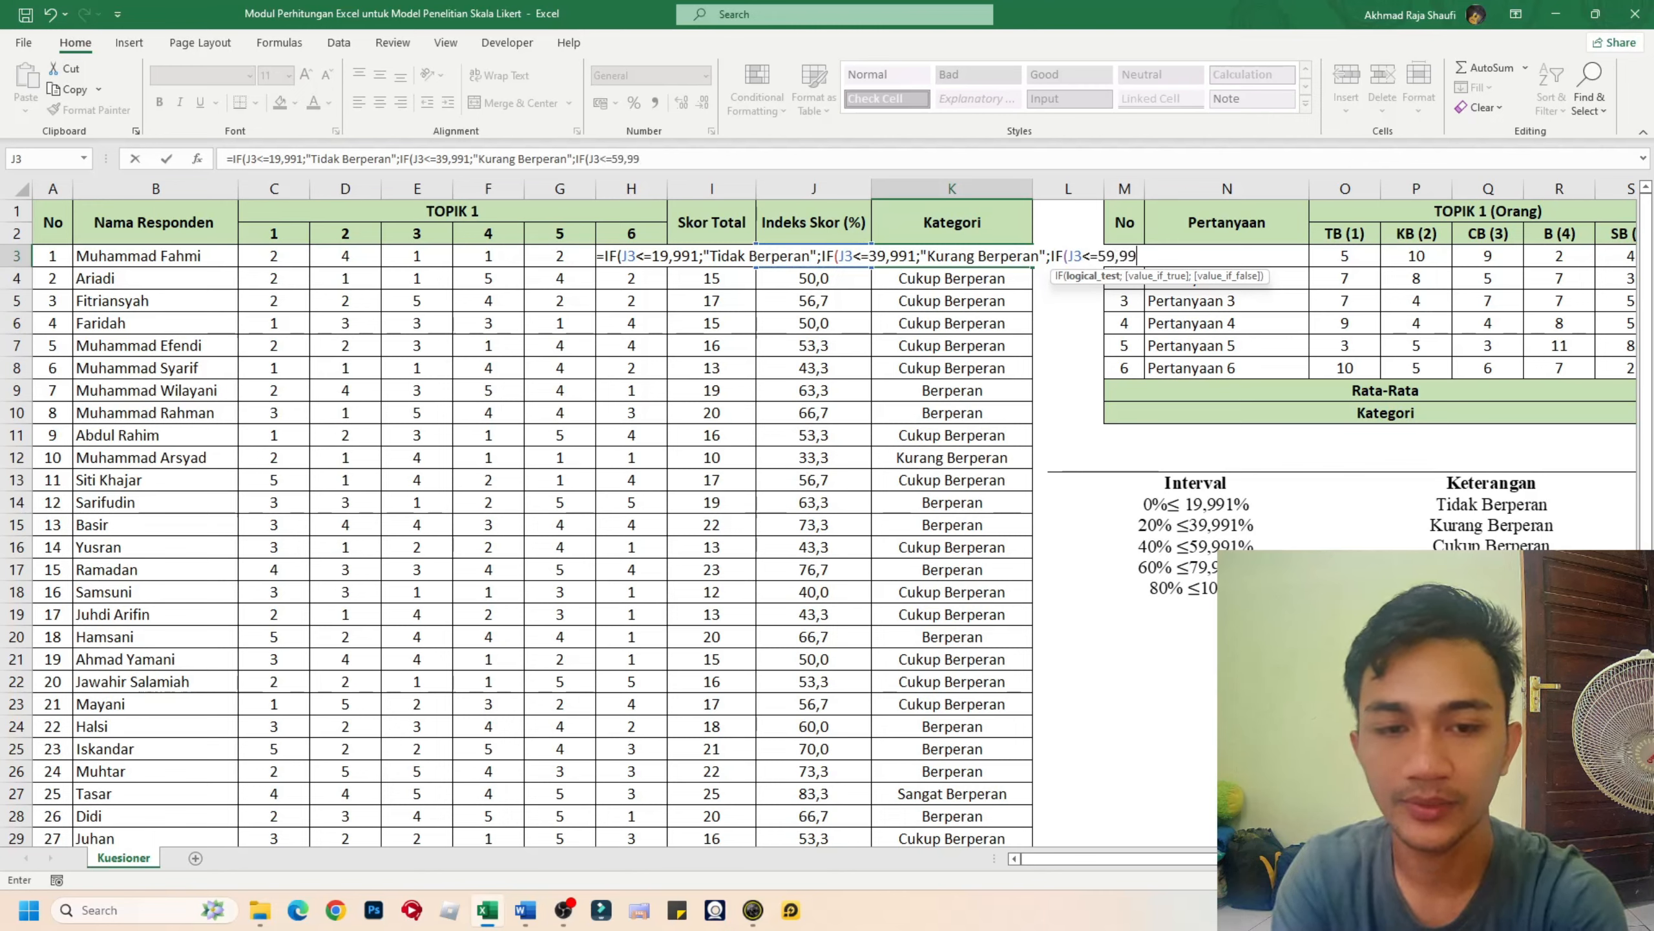
{"action": "type", "text": "1;"}
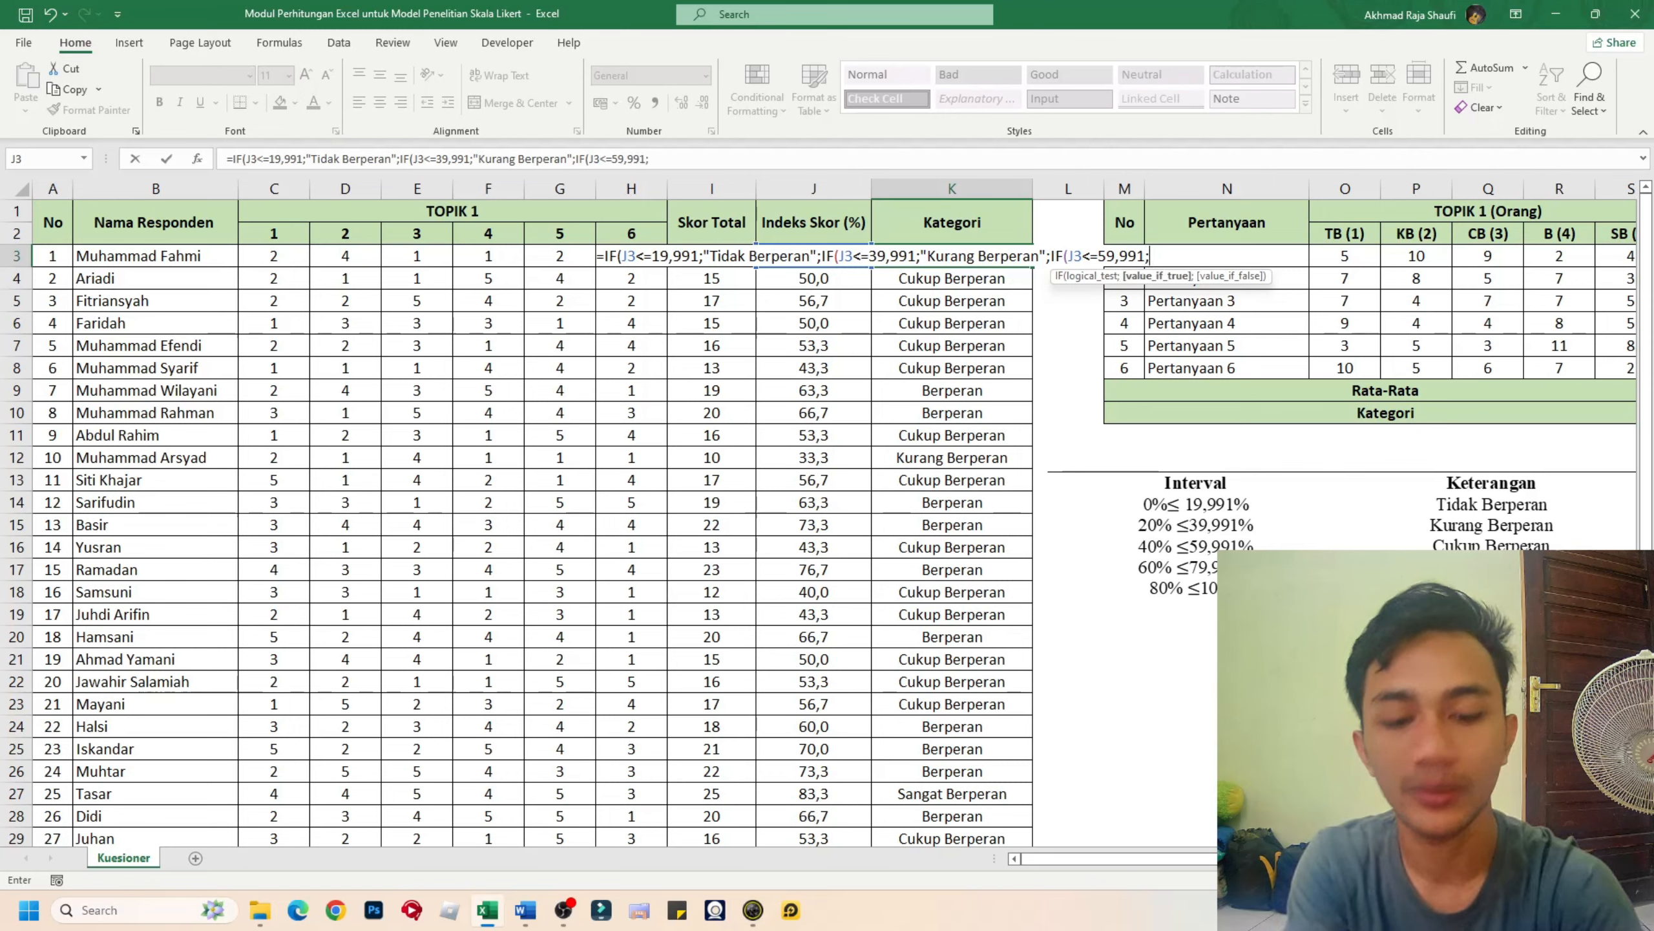
- Give the third IF in K3 the true result "Cukup Berperan" and continue to its false argument
{"action": "type", "text": "\""}
{"action": "type", "text": "Cukup B"}
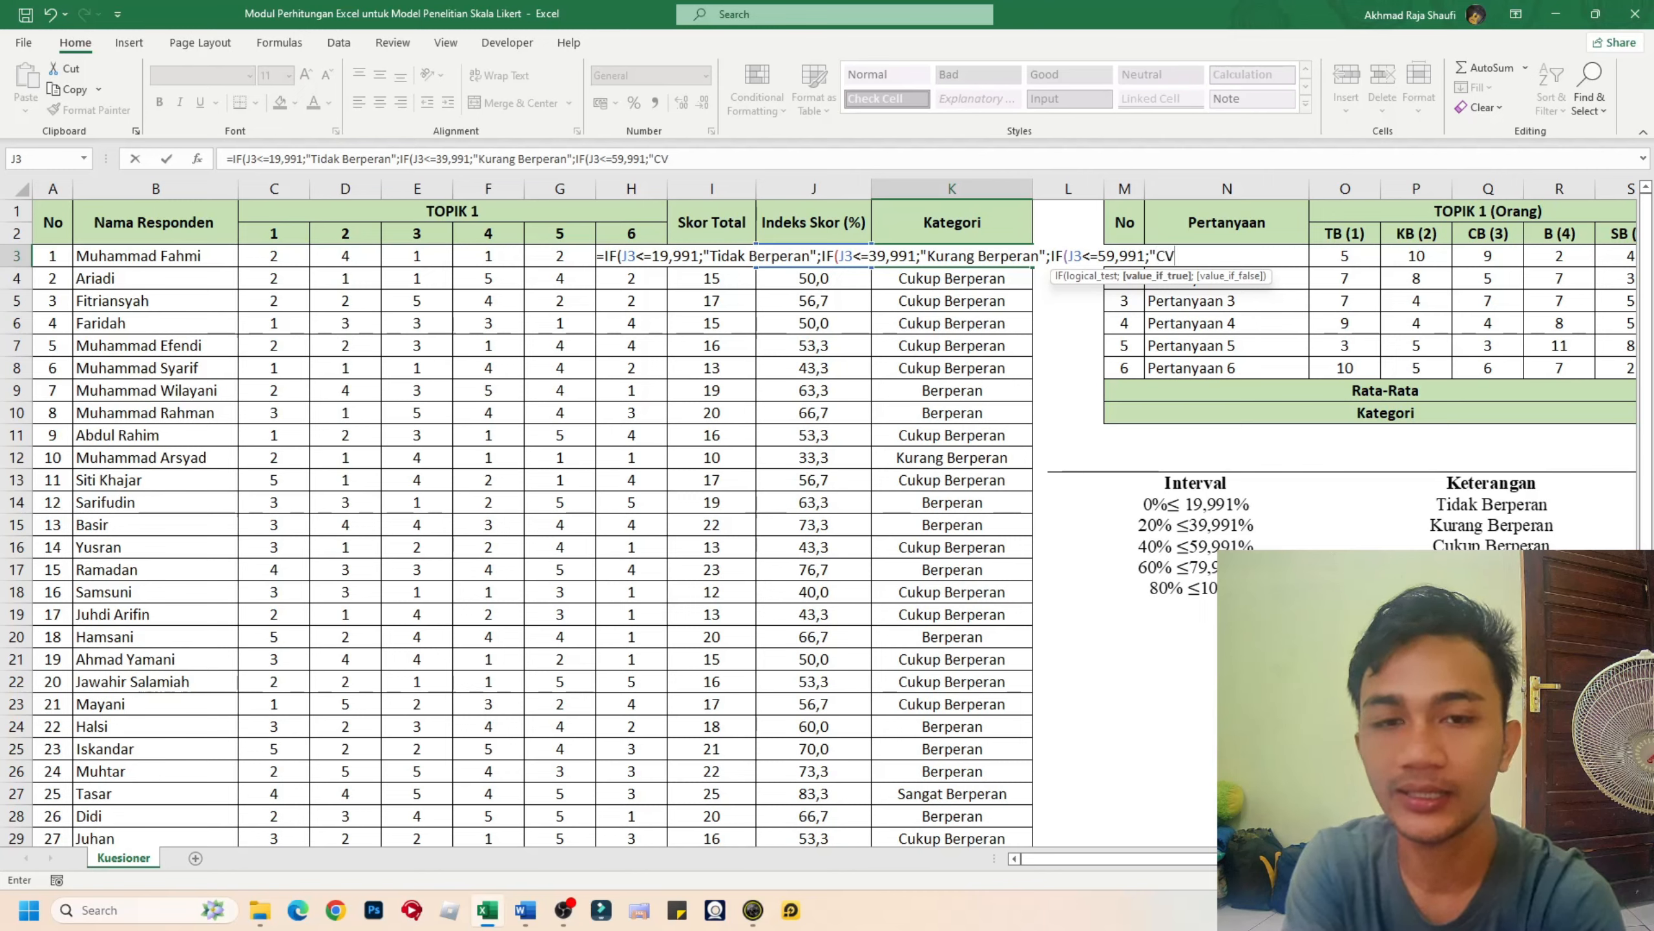
{"action": "type", "text": "erpe"}
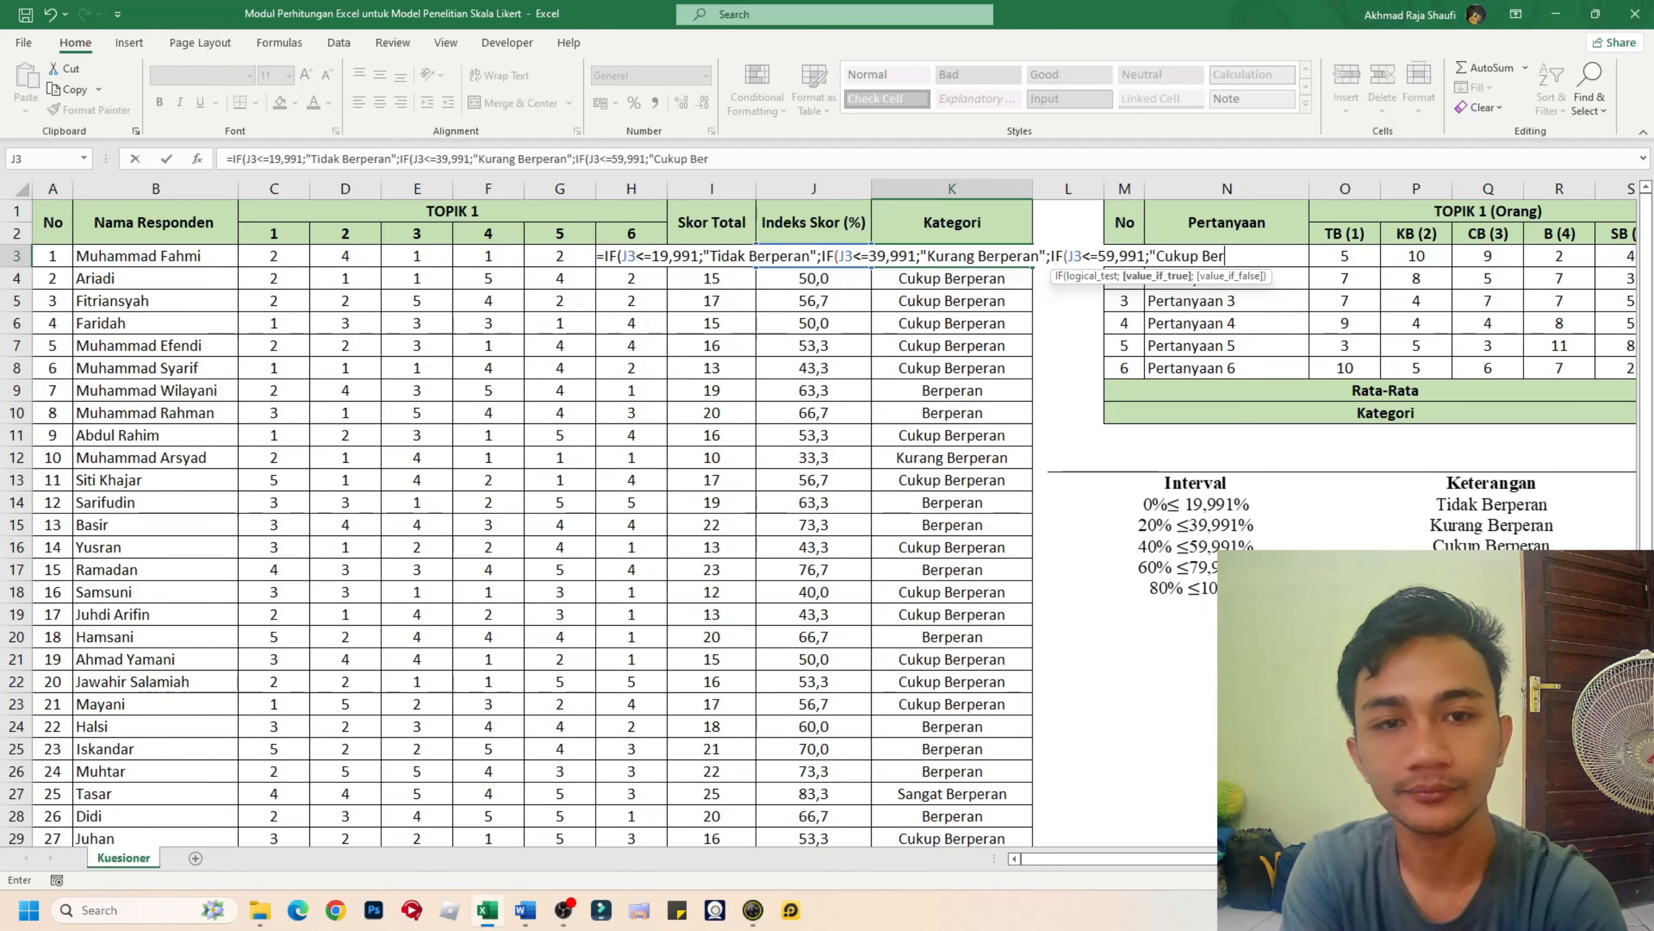
{"action": "type", "text": "ran"}
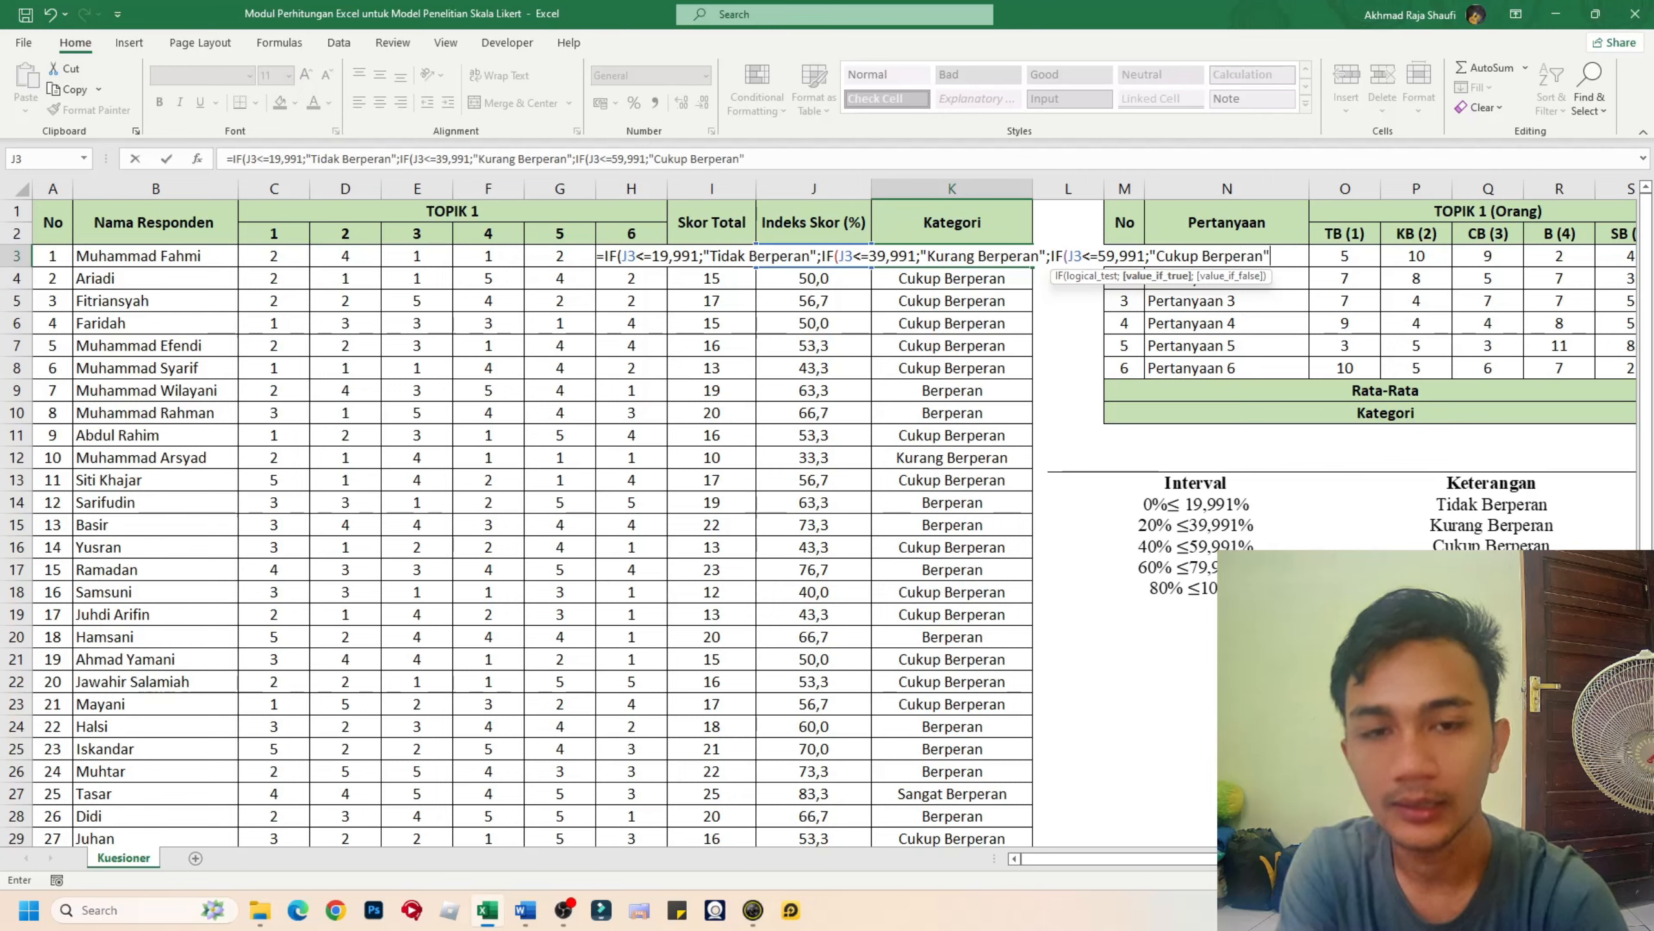
{"action": "type", "text": "\";"}
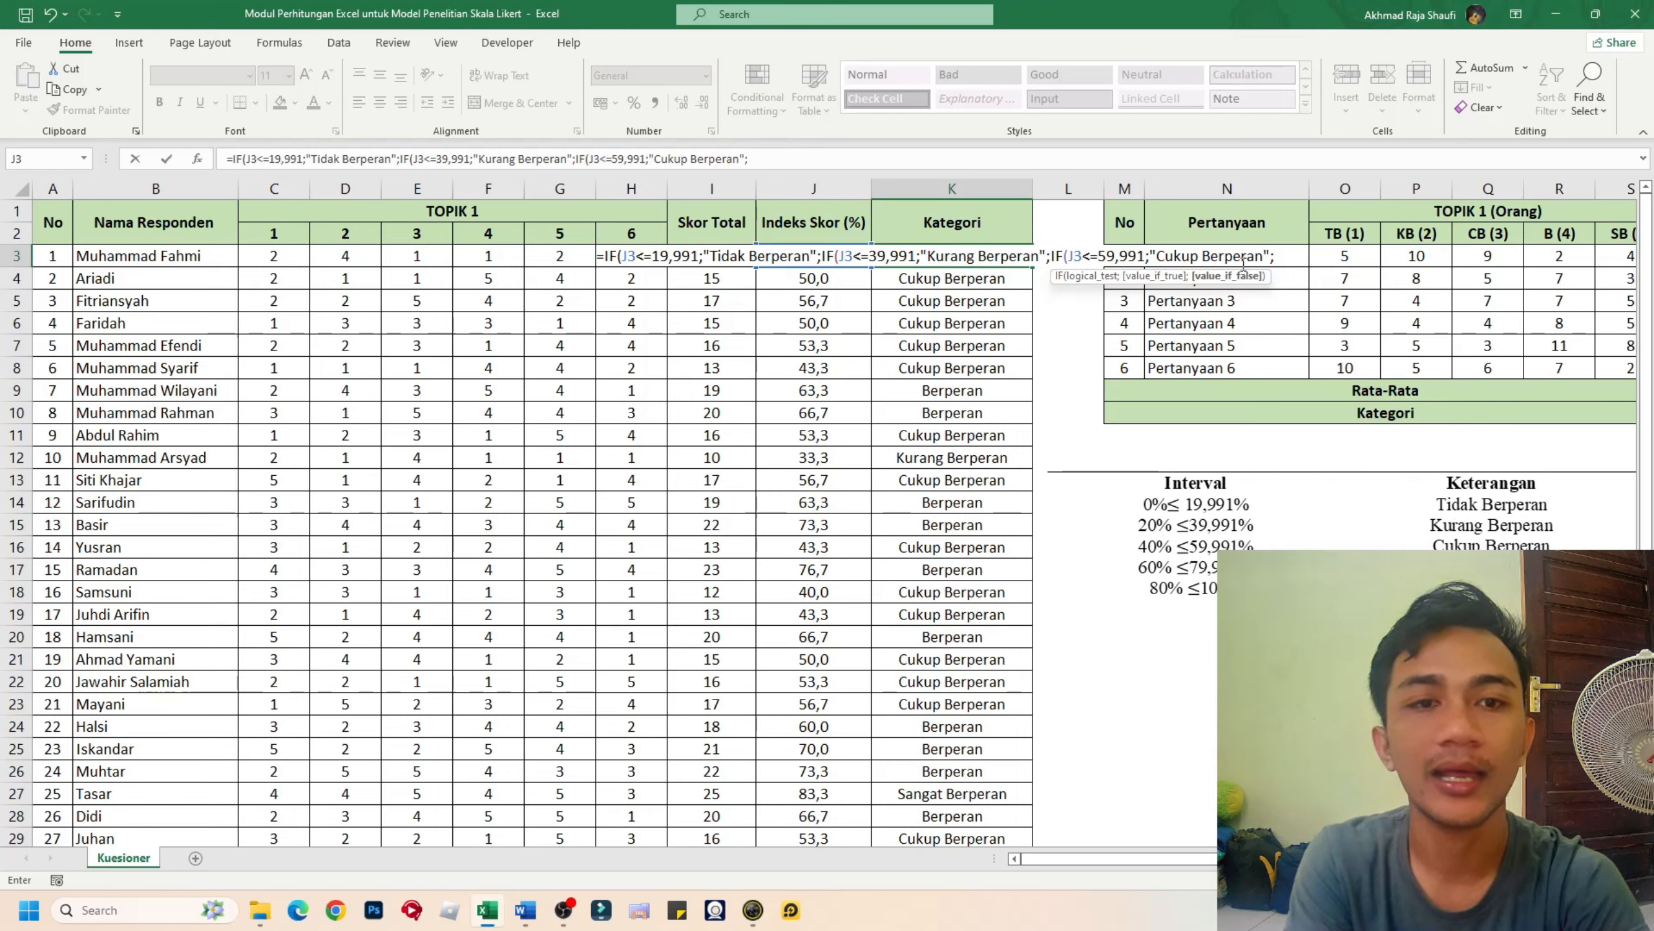
- Nest a fourth IF in the K3 formula with the condition J3<=79,991
{"action": "type", "text": "IF"}
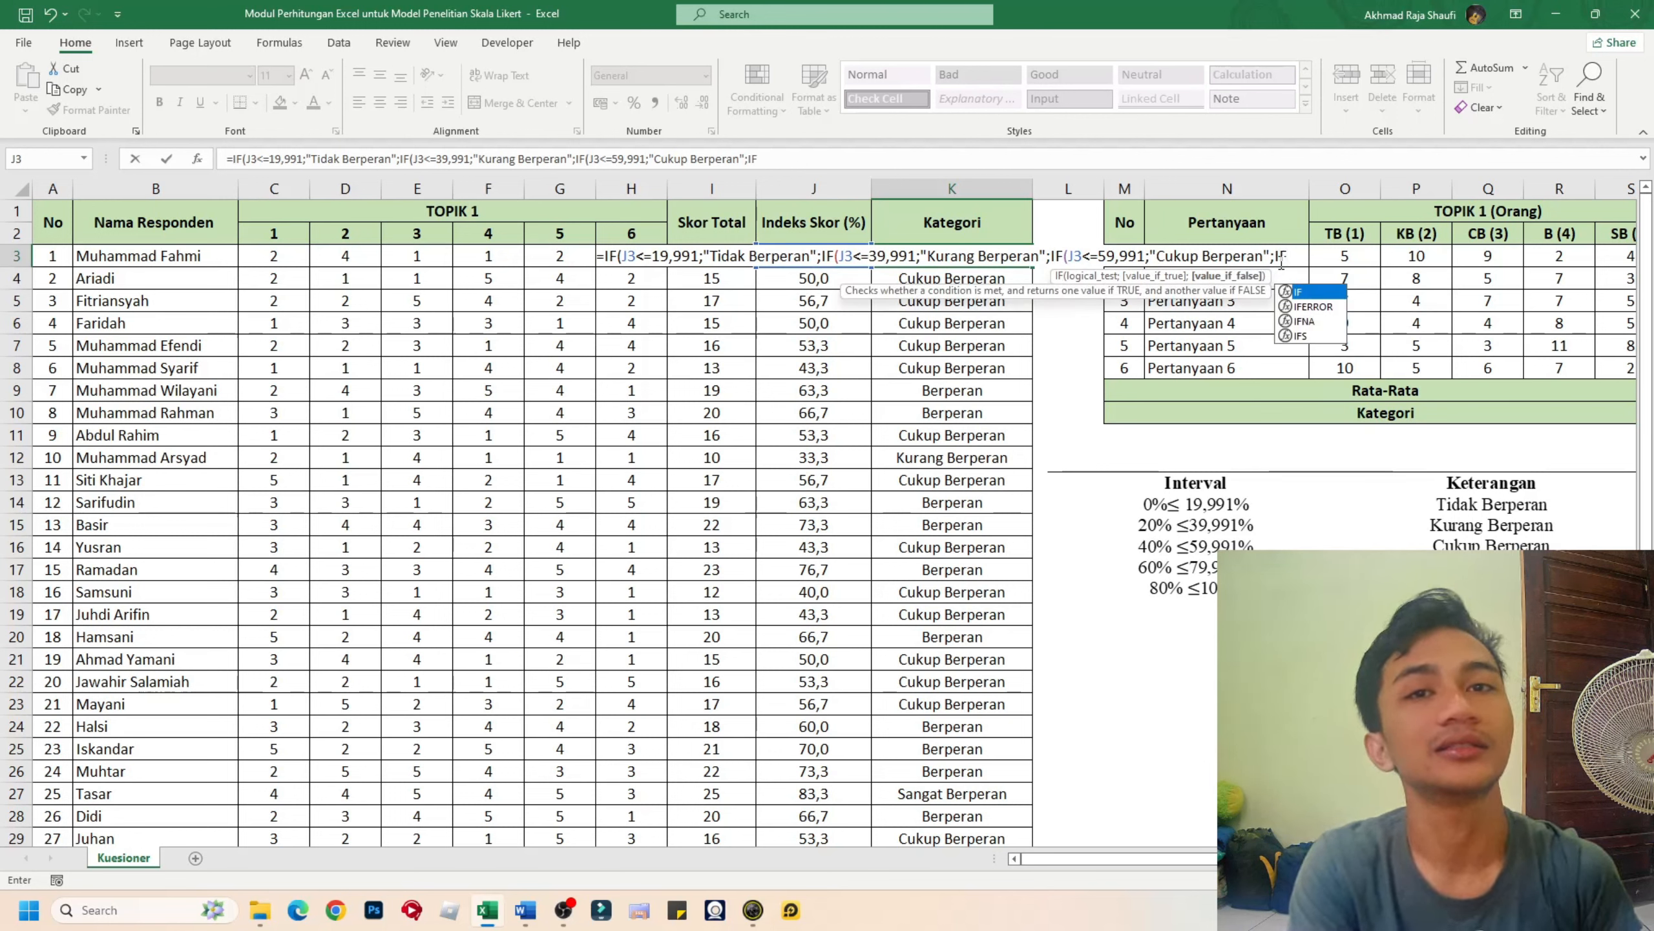
{"action": "type", "text": "("}
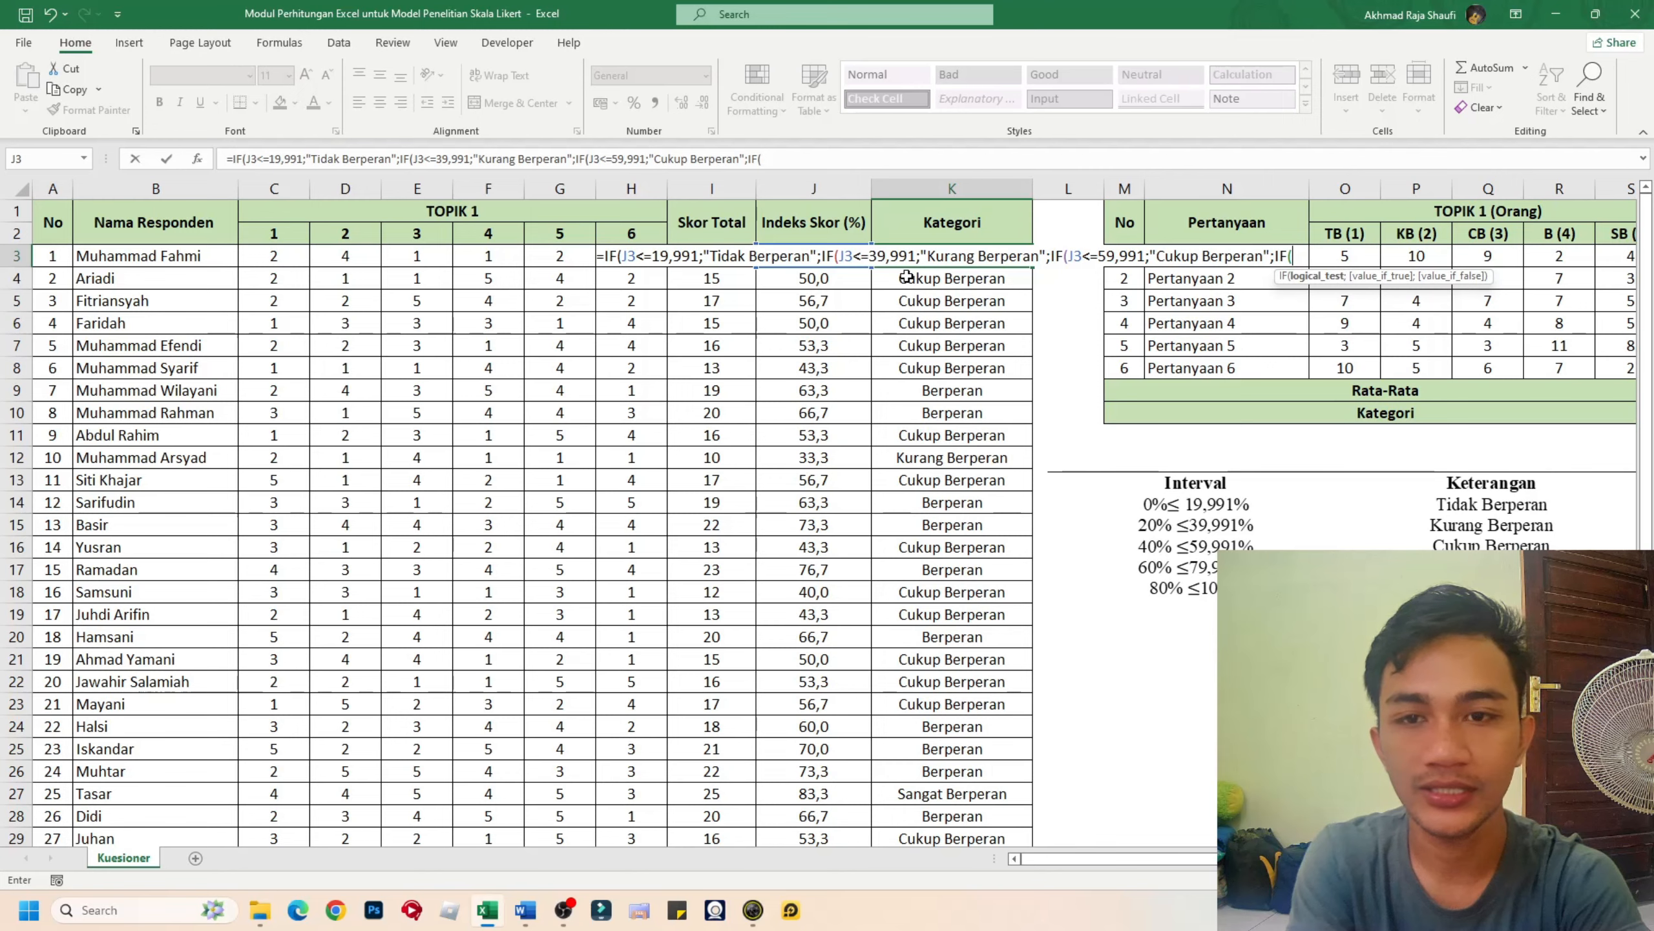
{"action": "left_click", "coordinate": [814, 274]}
{"action": "key", "text": "Up"}
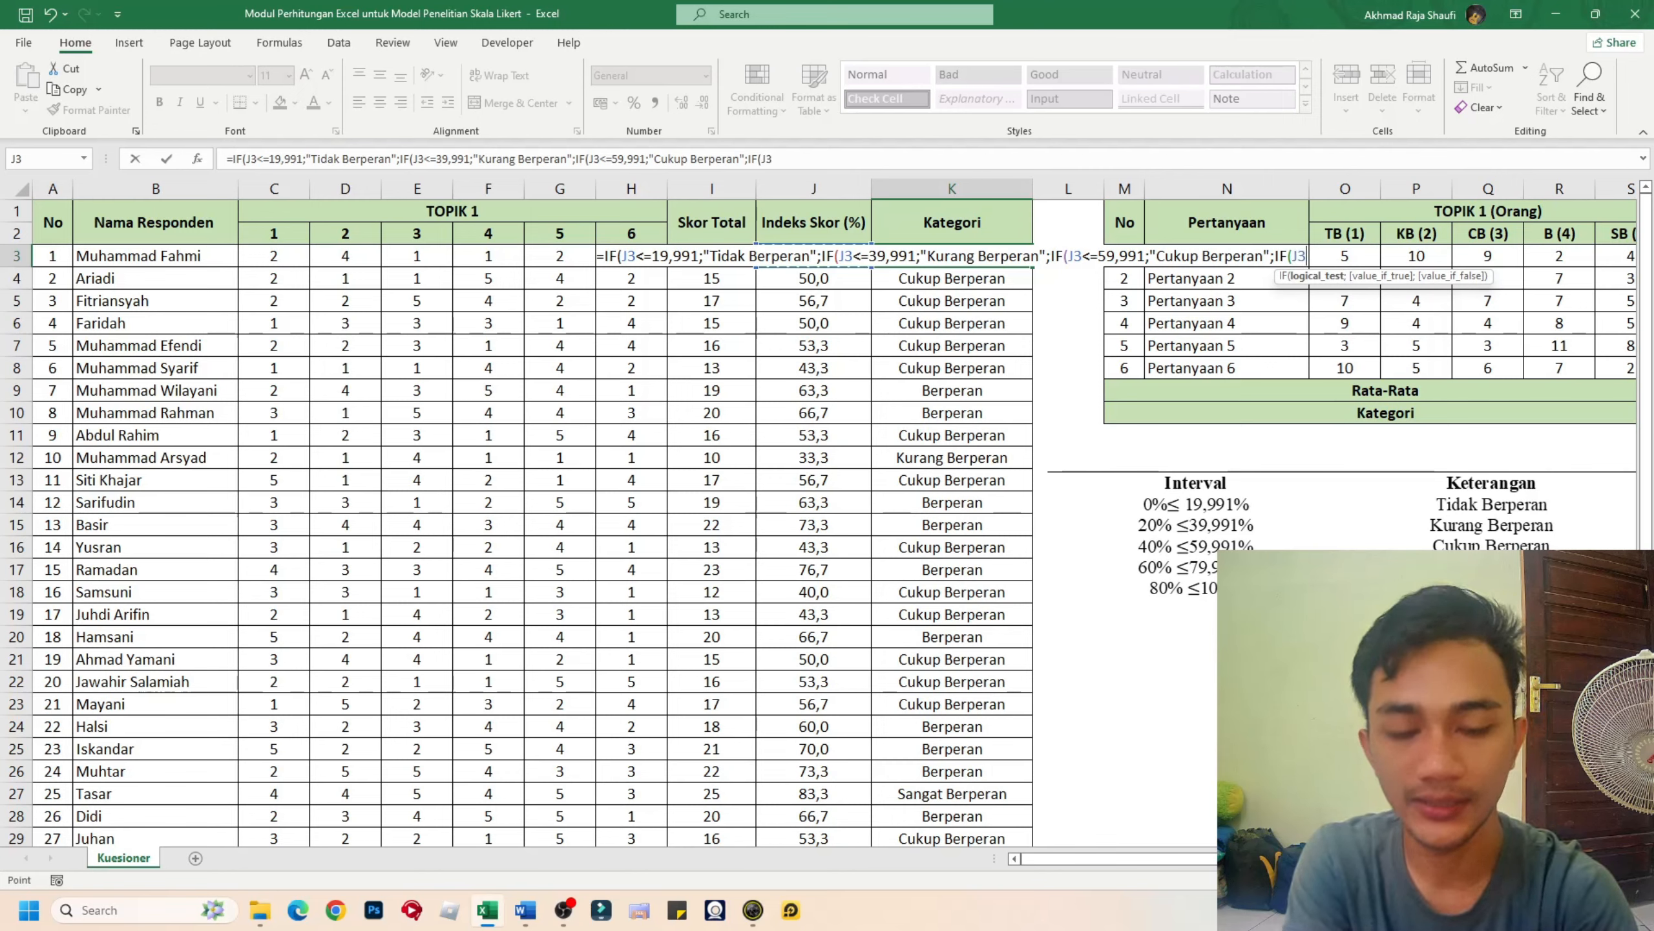
{"action": "type", "text": "<="}
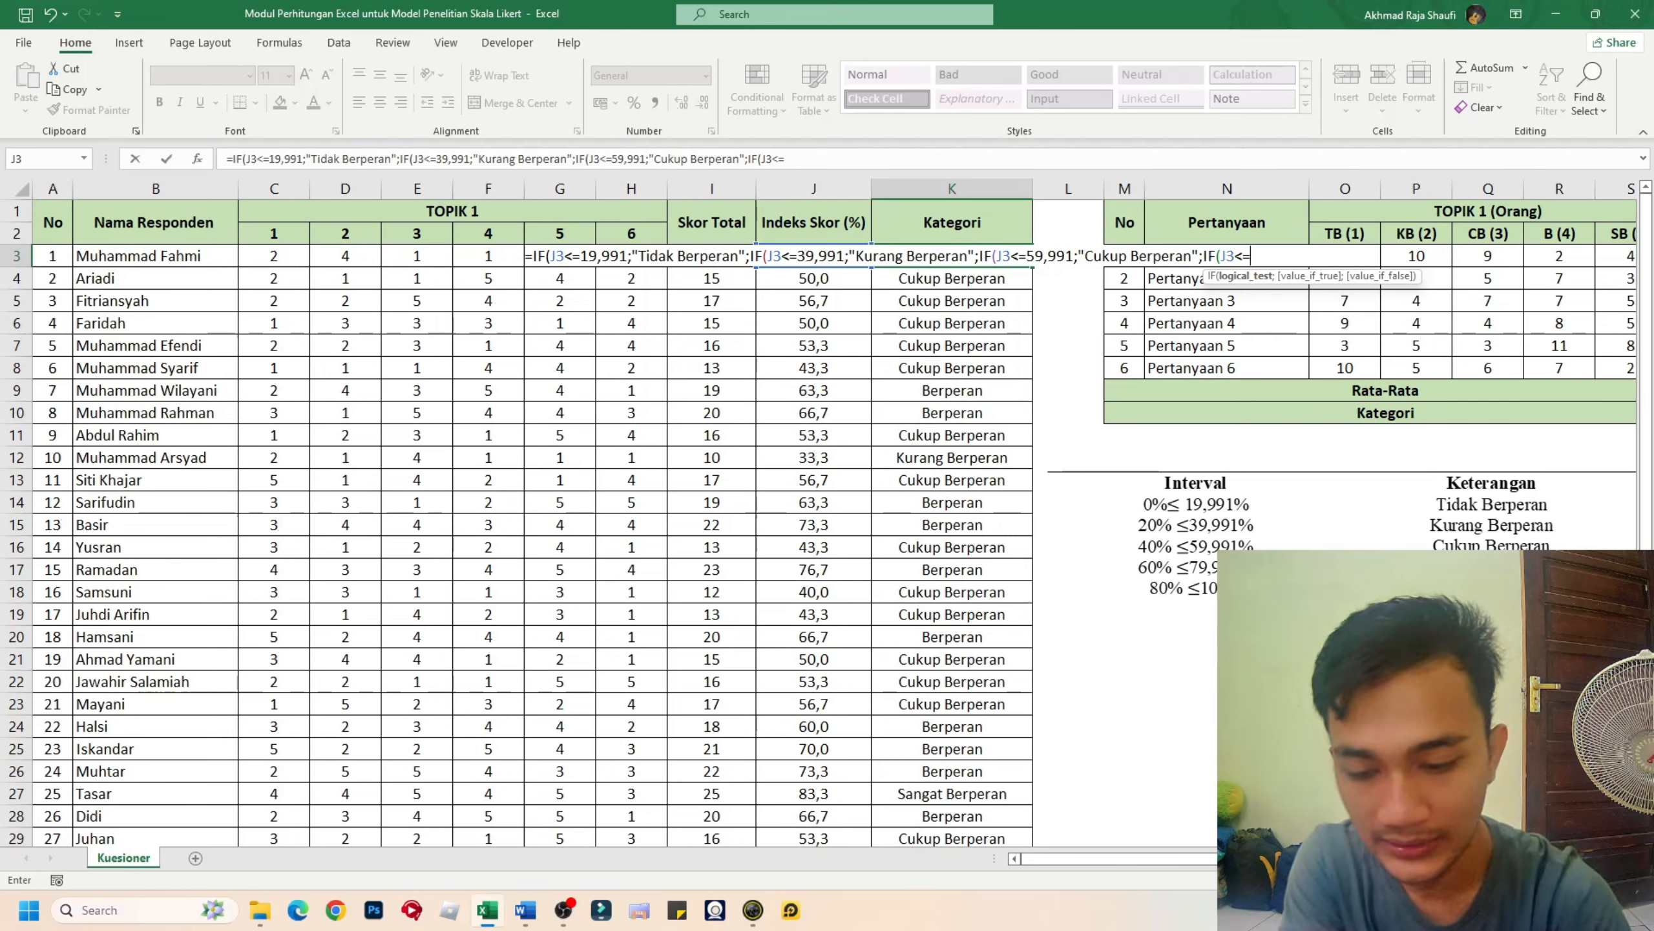
{"action": "type", "text": "79,991"}
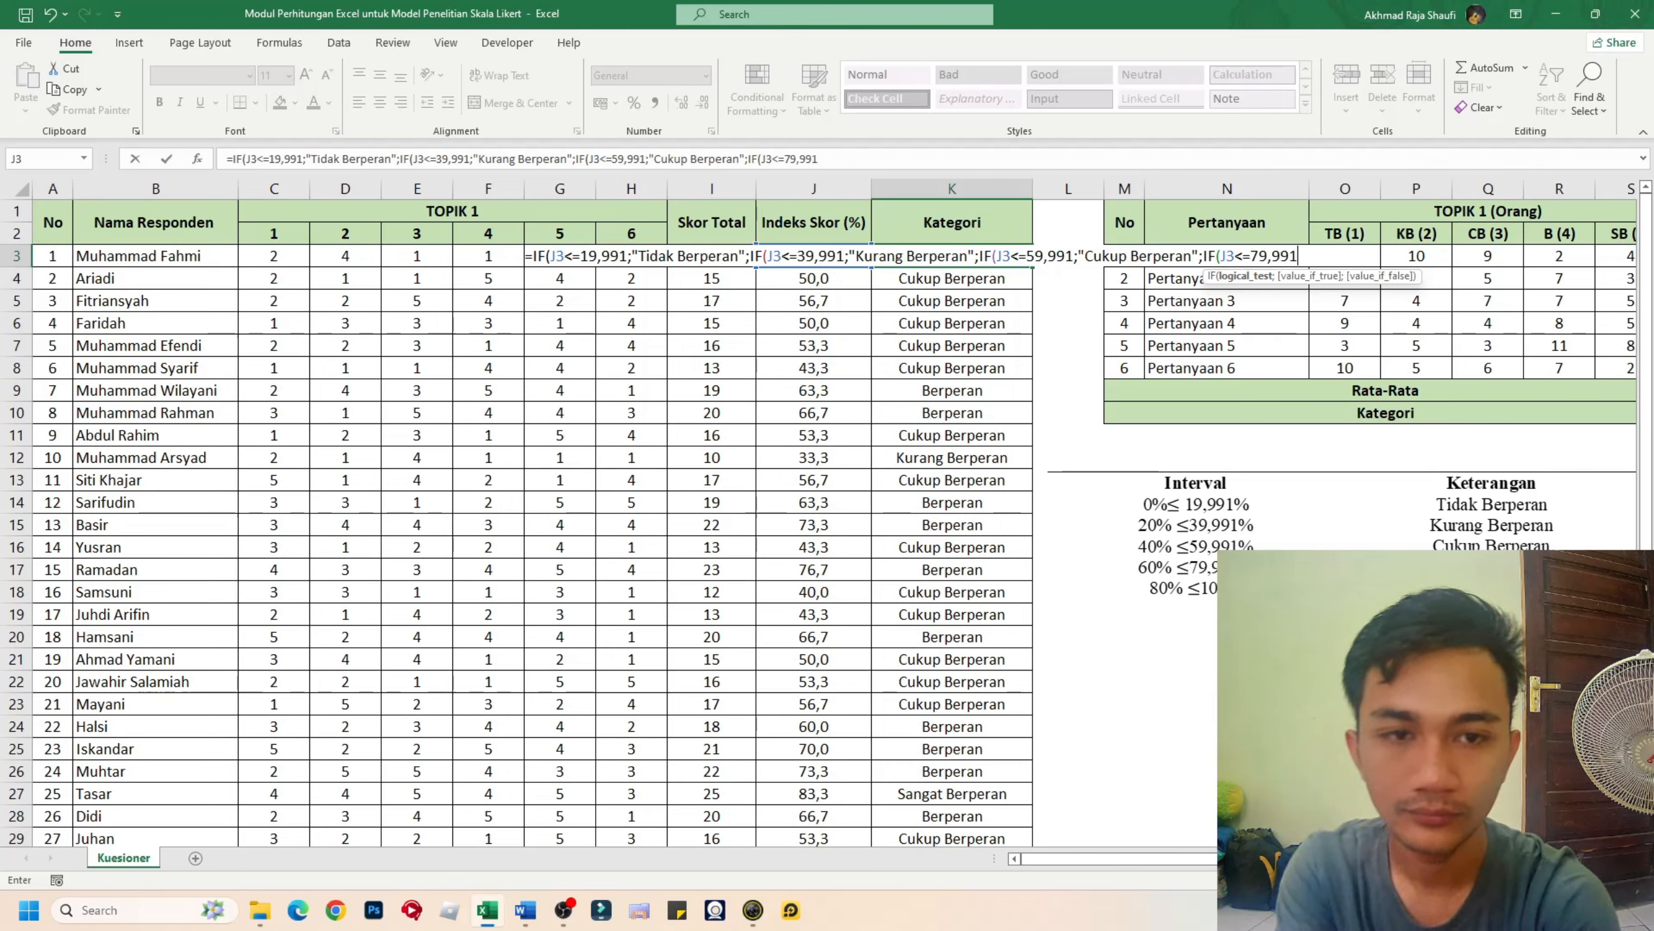
{"action": "type", "text": ";"}
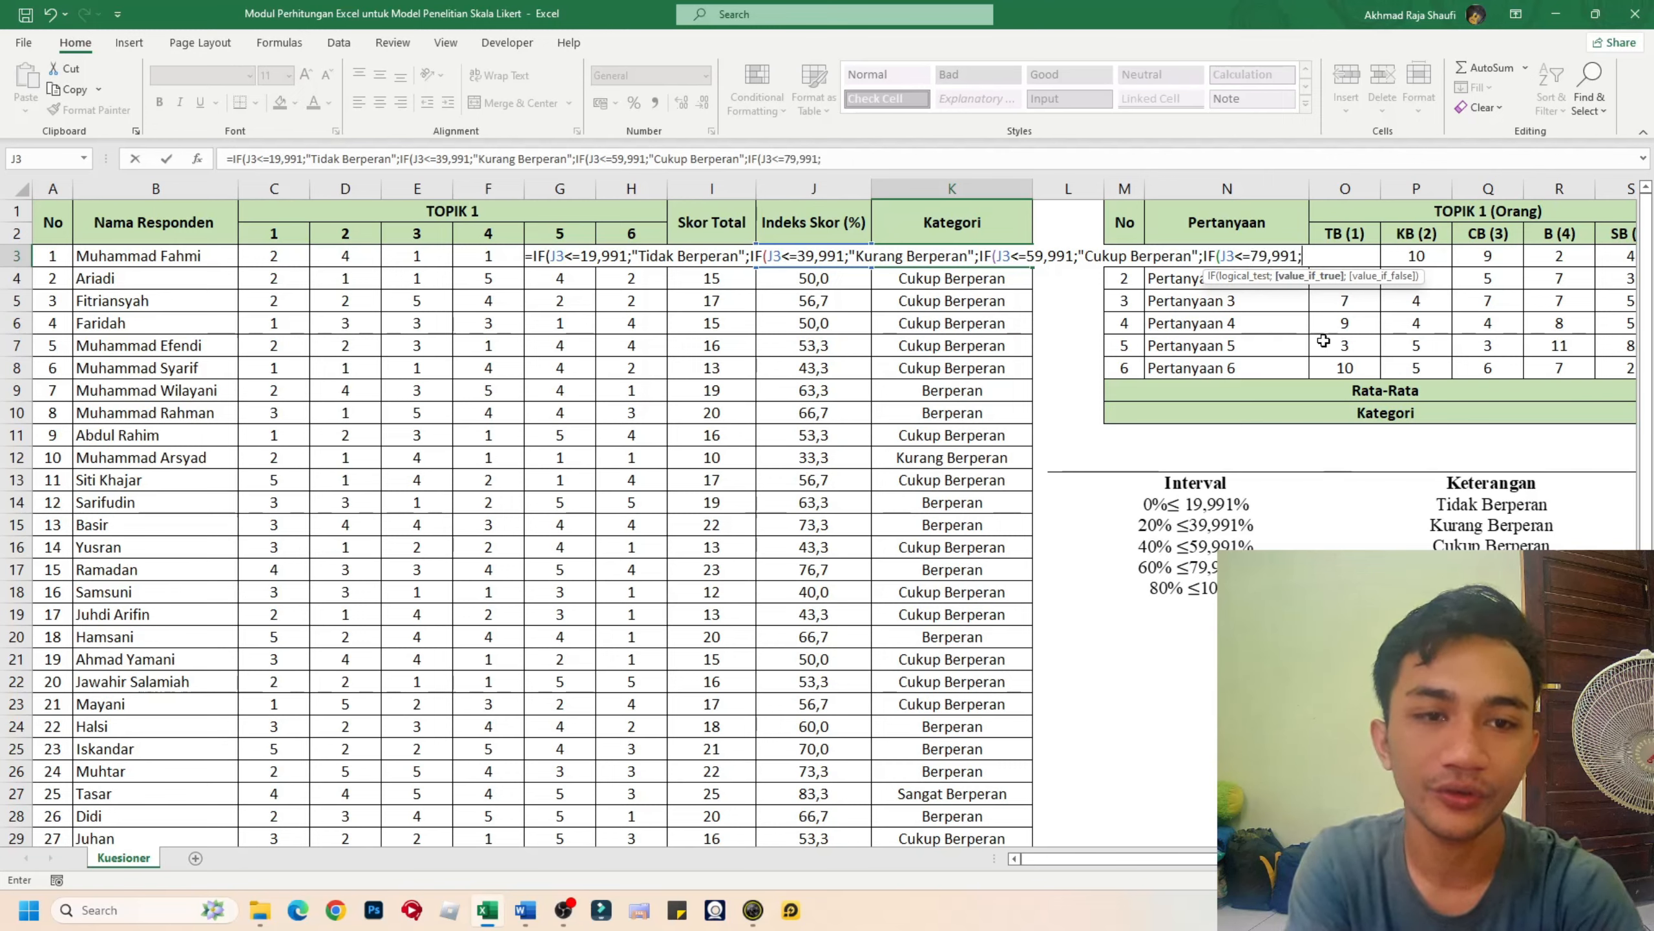
- Give the fourth IF in K3 the true result "Berperan" and continue to its false argument
{"action": "type", "text": "\""}
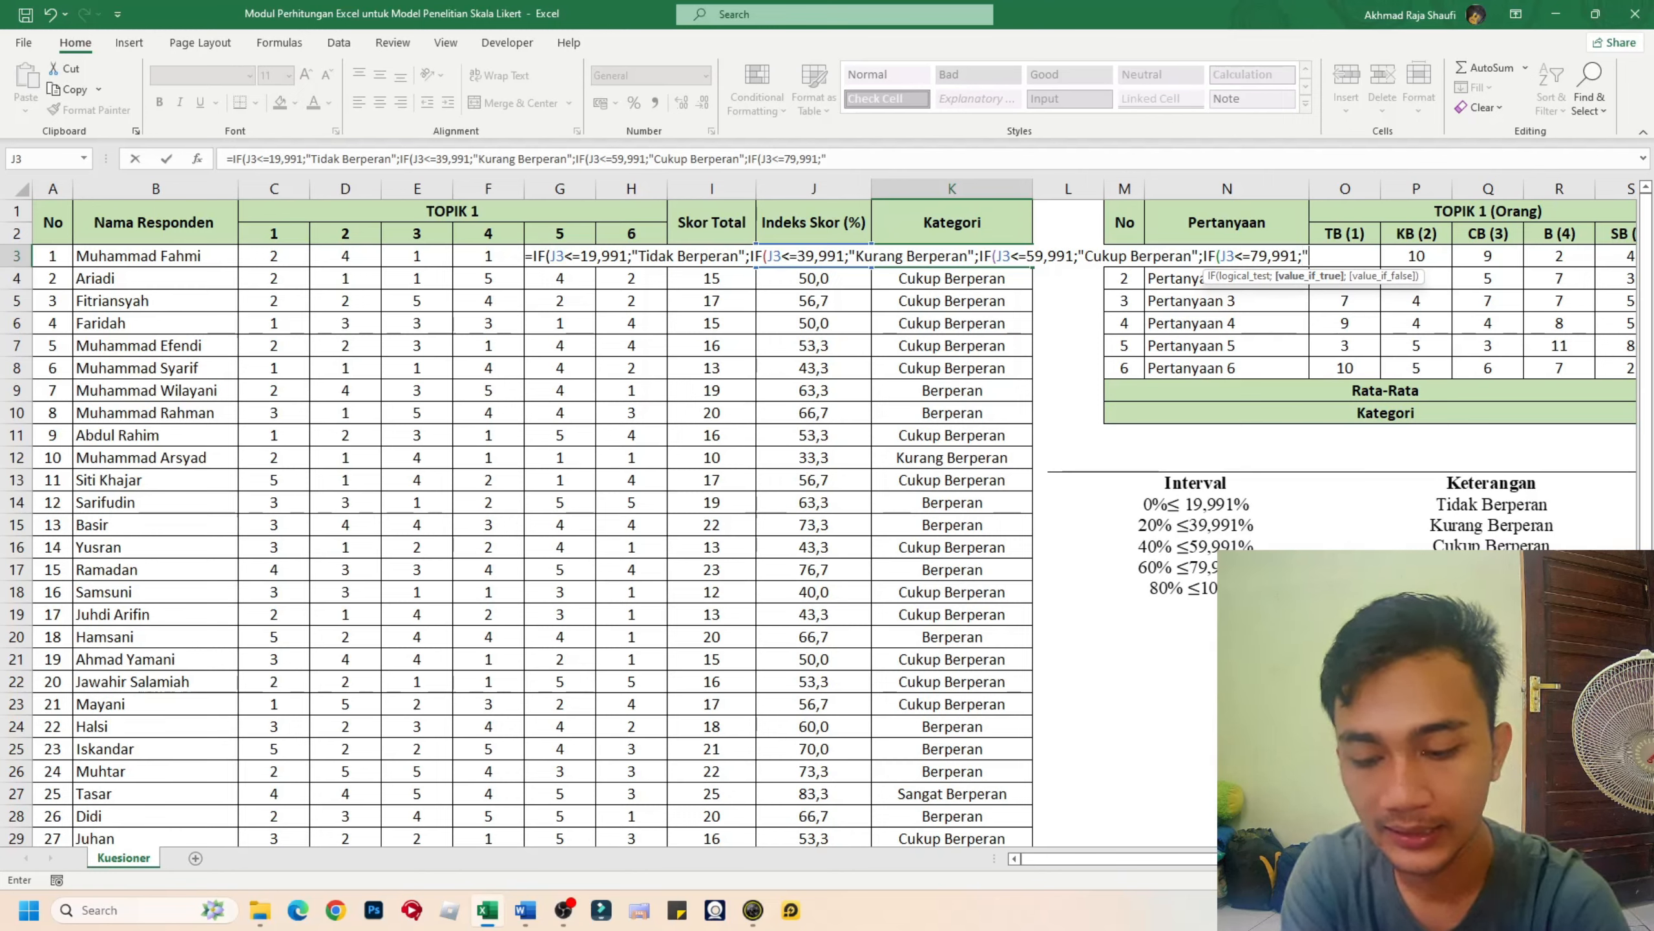
{"action": "type", "text": "Berperan"}
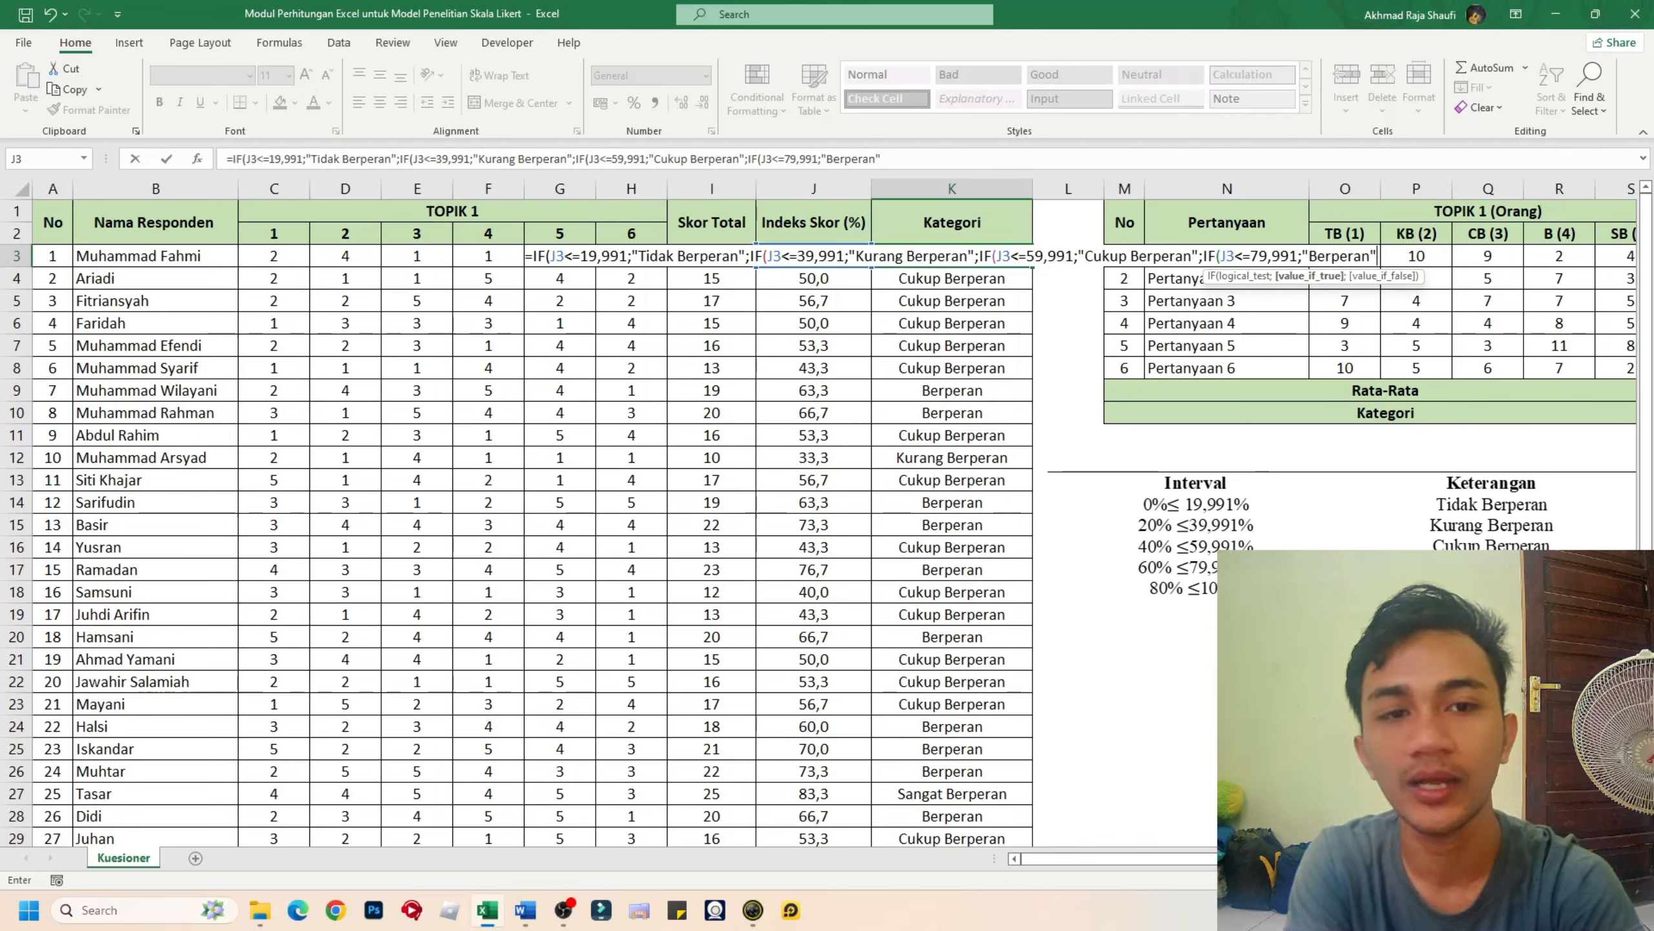
{"action": "type", "text": ";"}
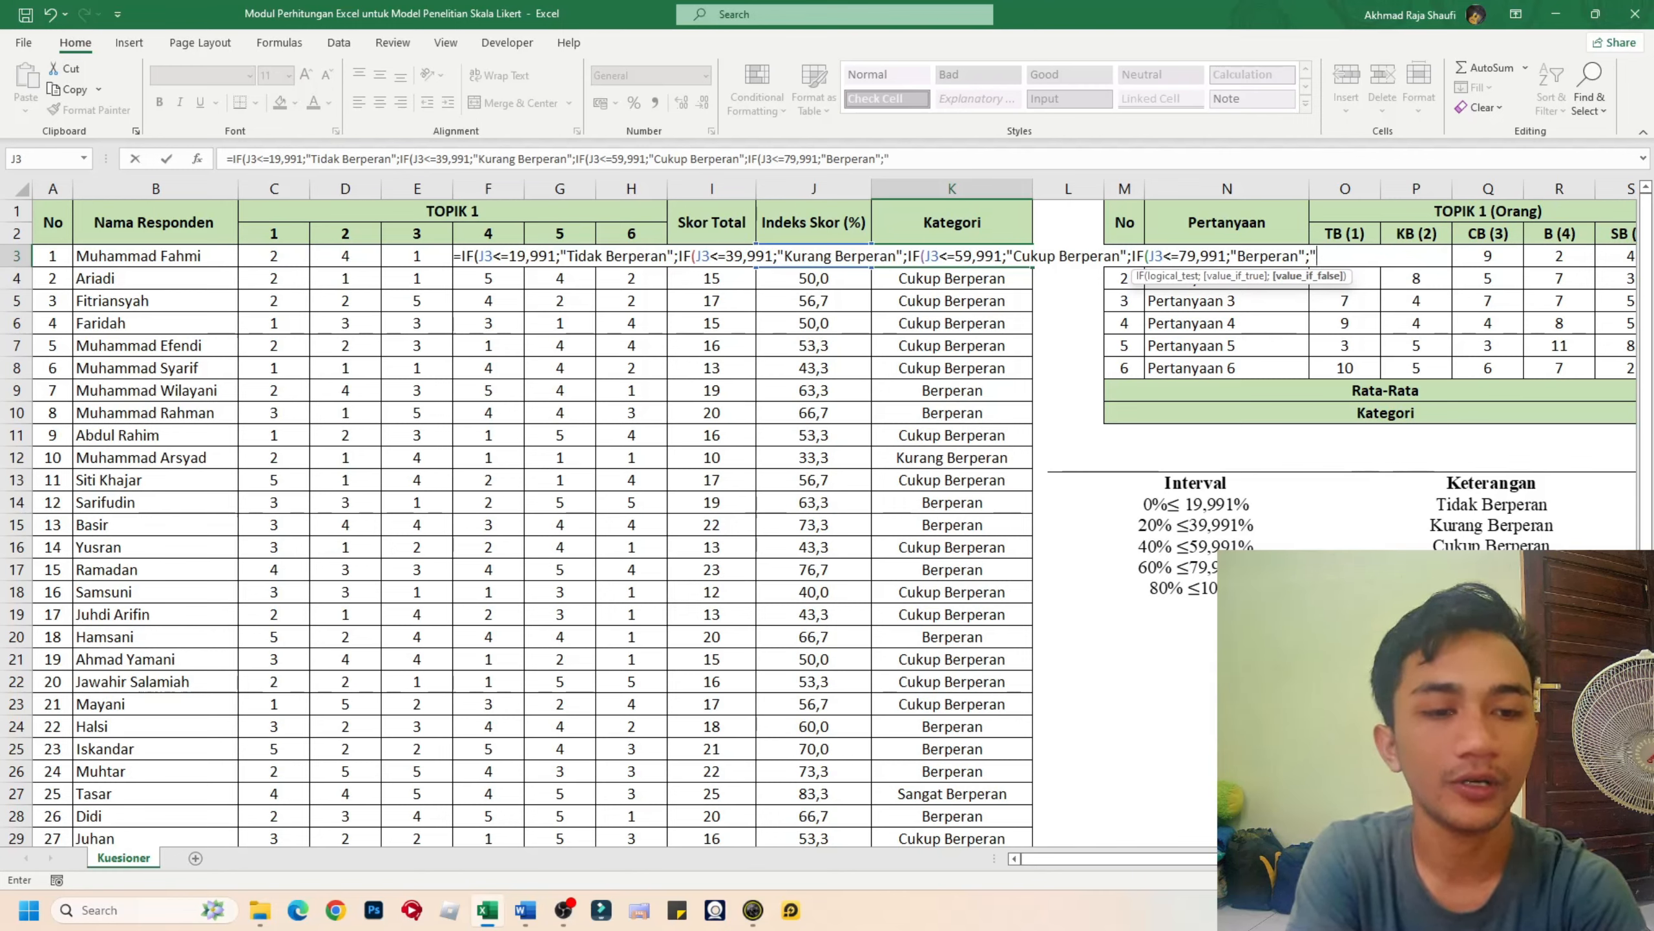
- Set "Sangat Berperan" as the final false result in K3, close all four nested IFs and enter the formula
{"action": "type", "text": "\"Sangat Berperan"}
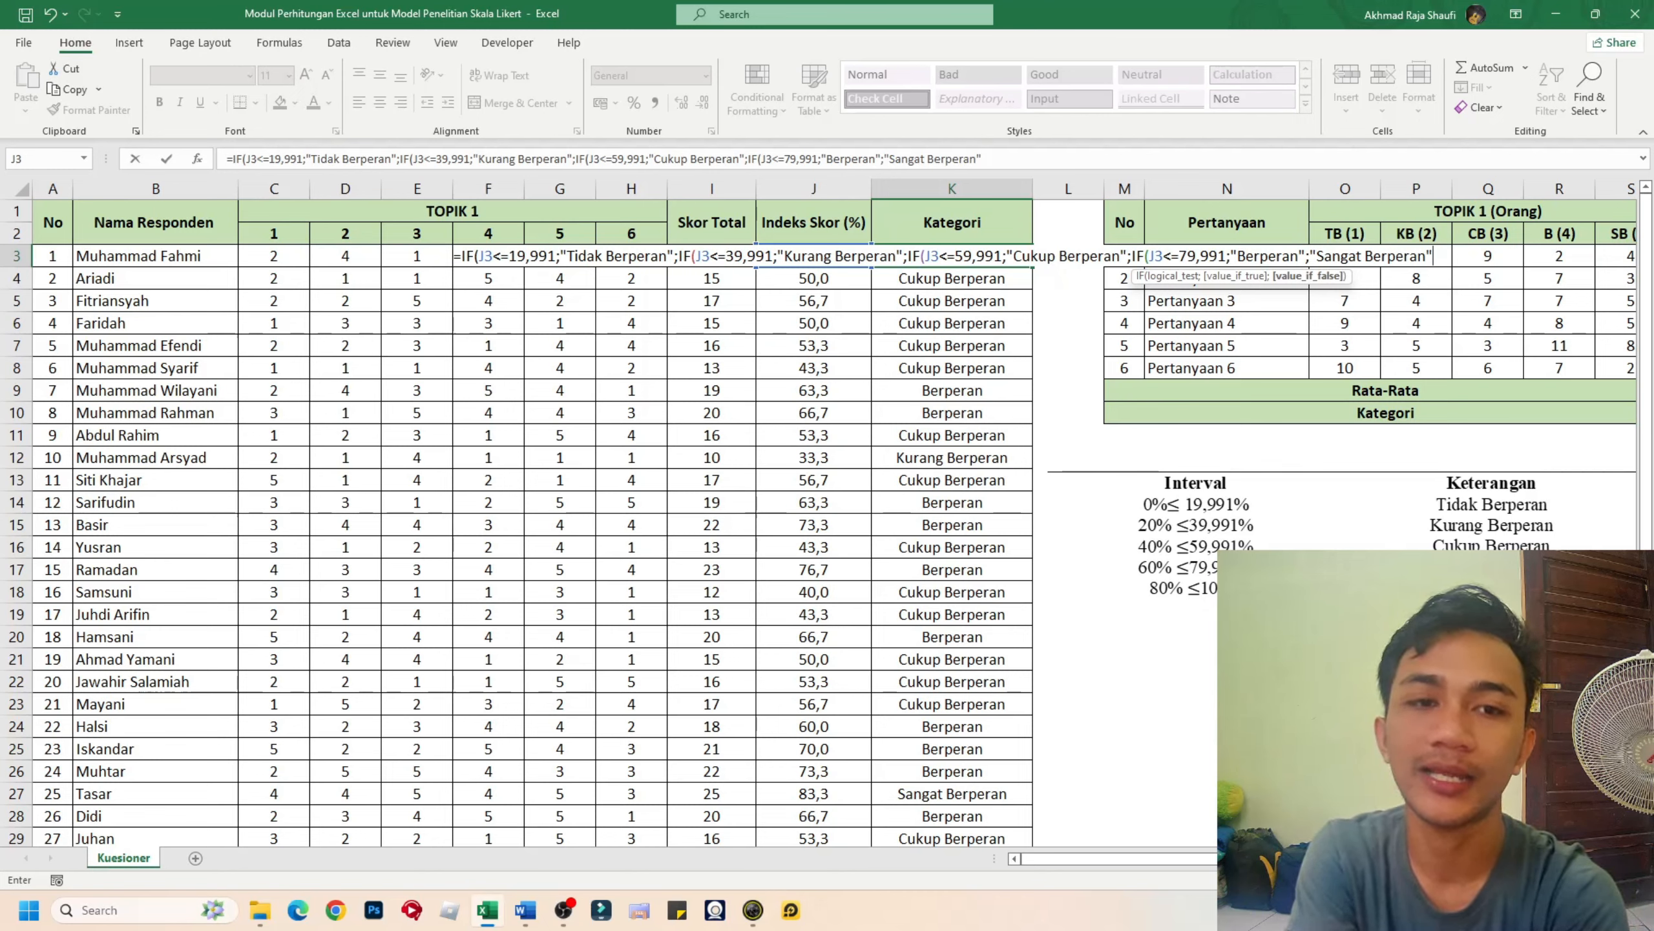
{"action": "type", "text": ")"}
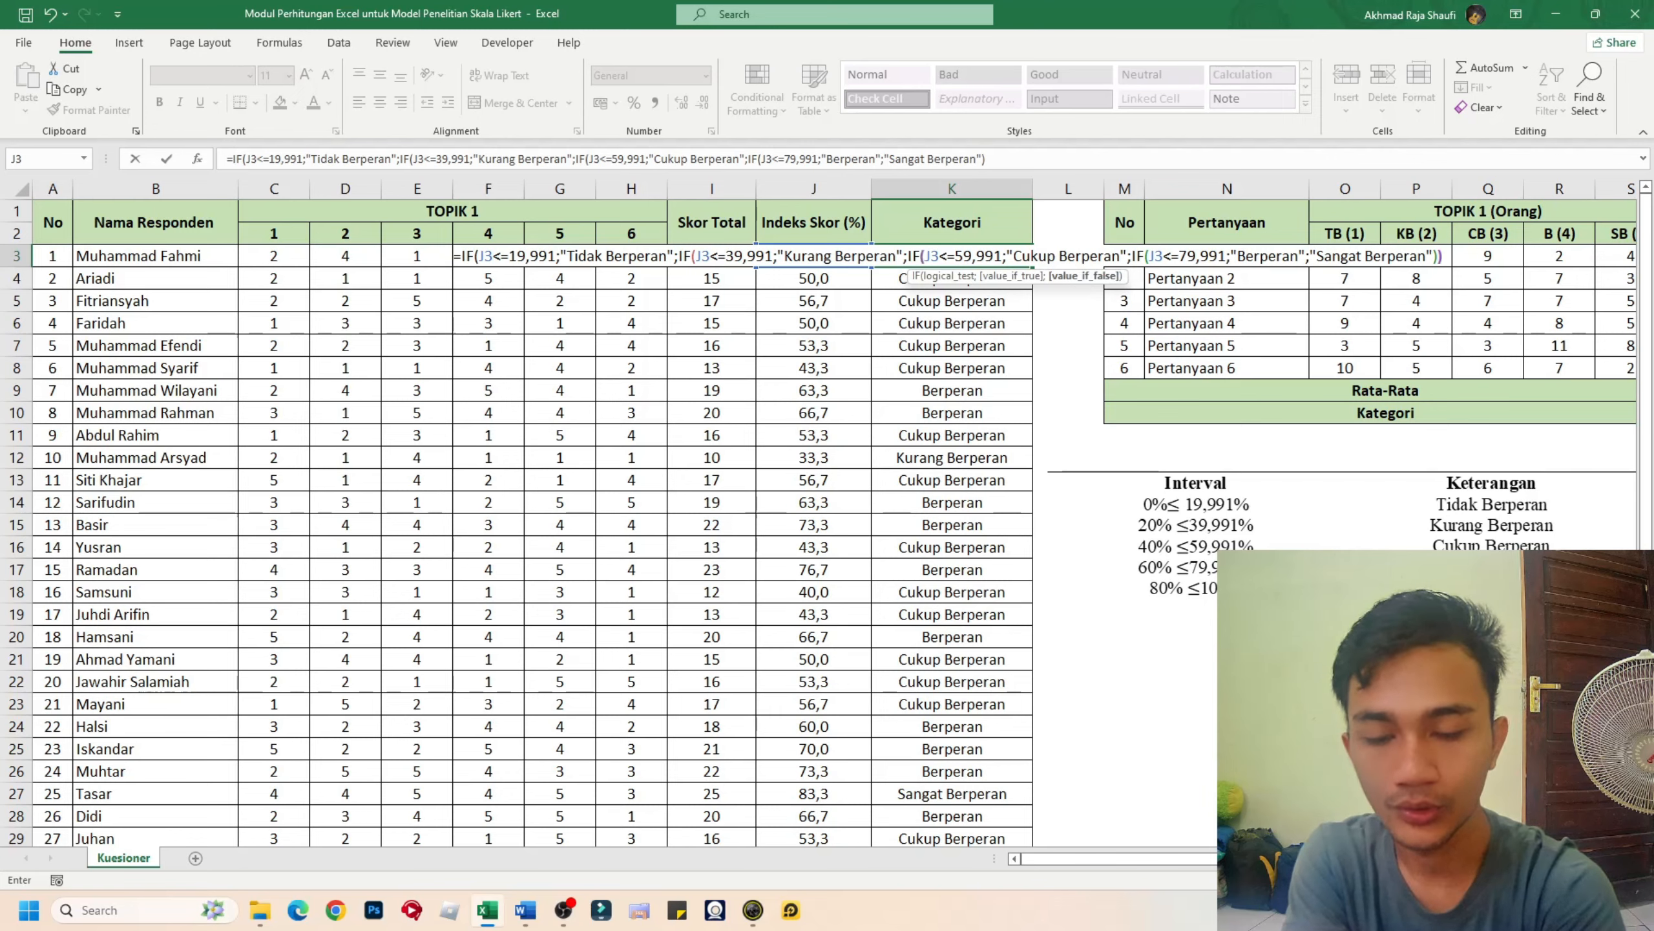
{"action": "type", "text": ")"}
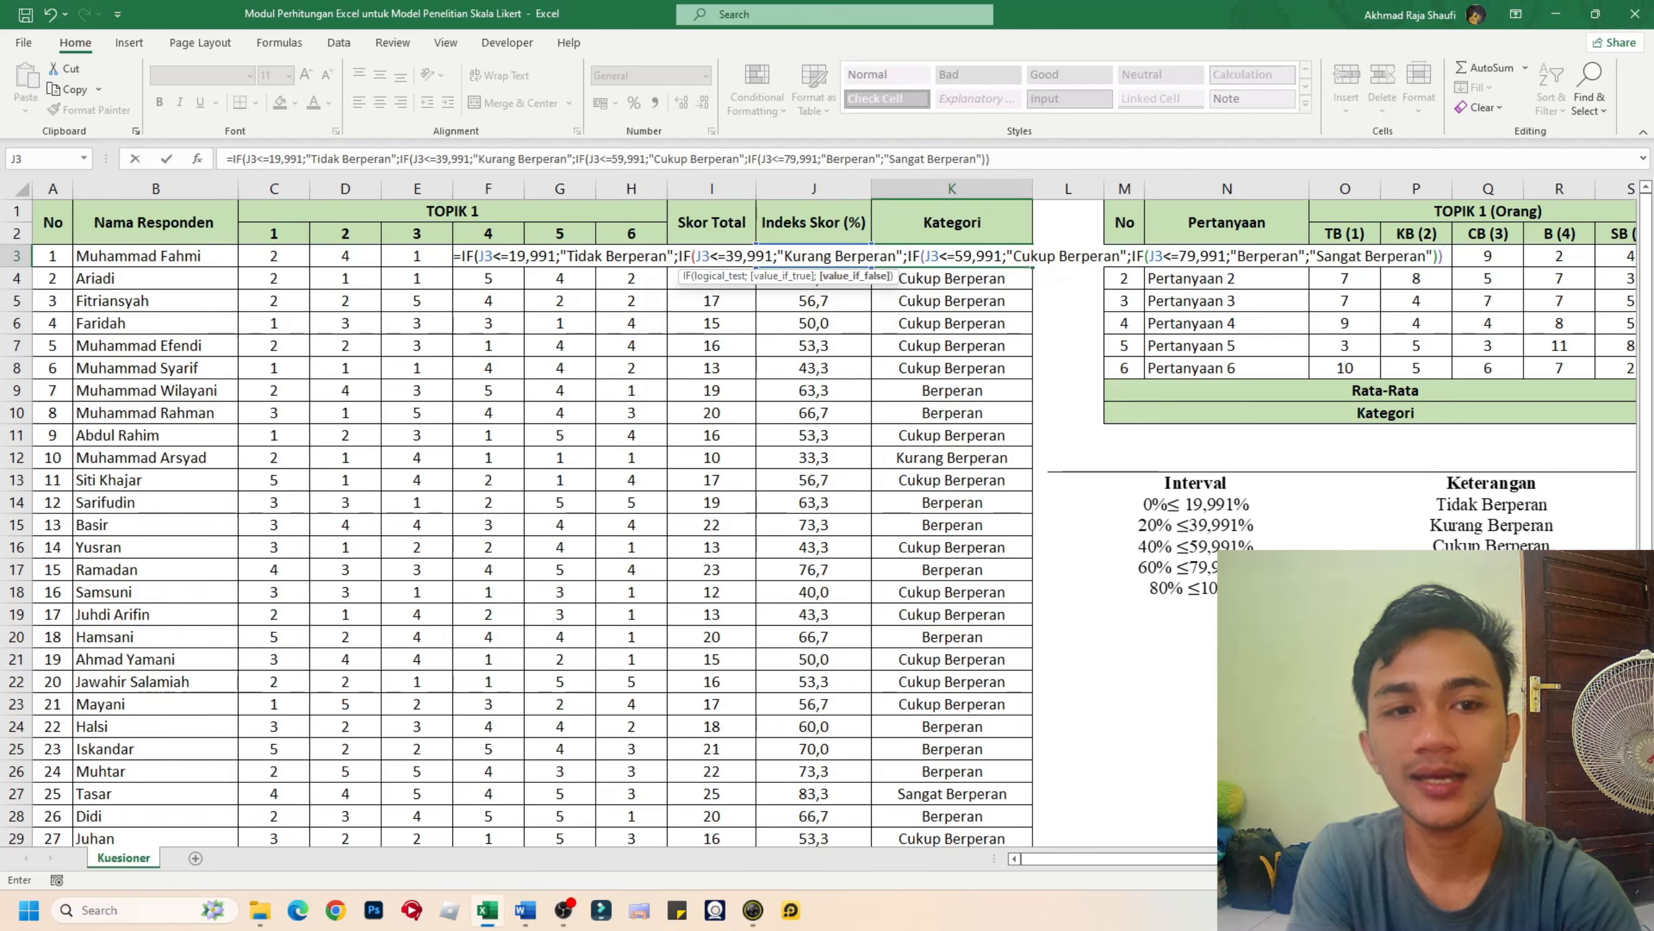
{"action": "type", "text": ")"}
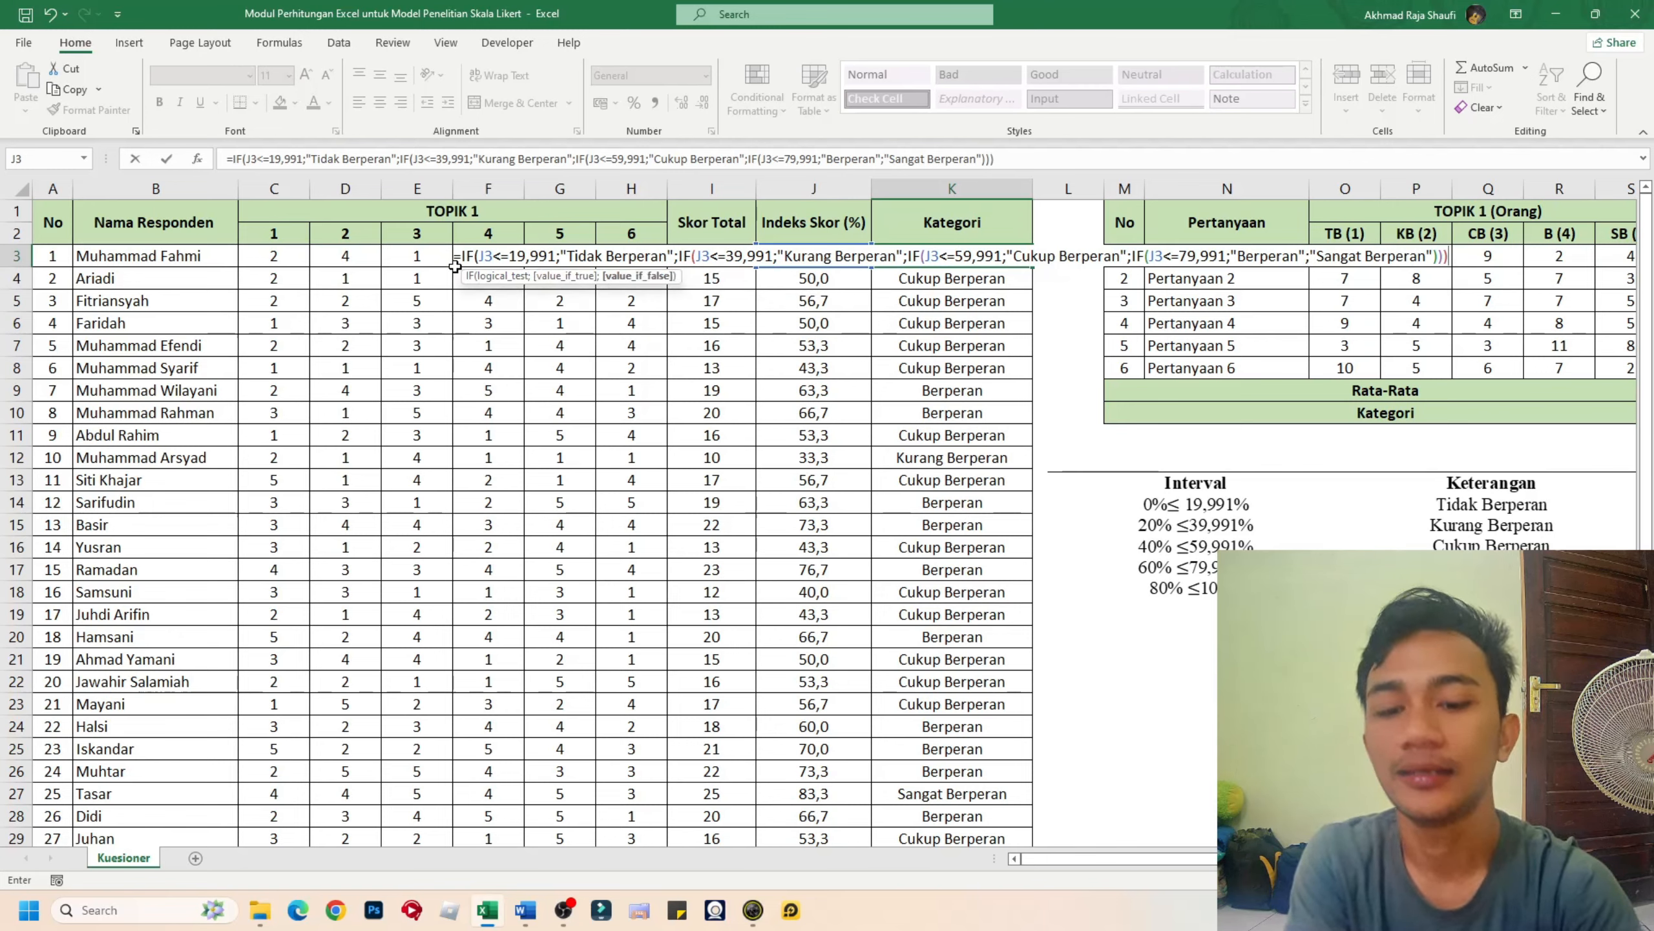
{"action": "type", "text": ")"}
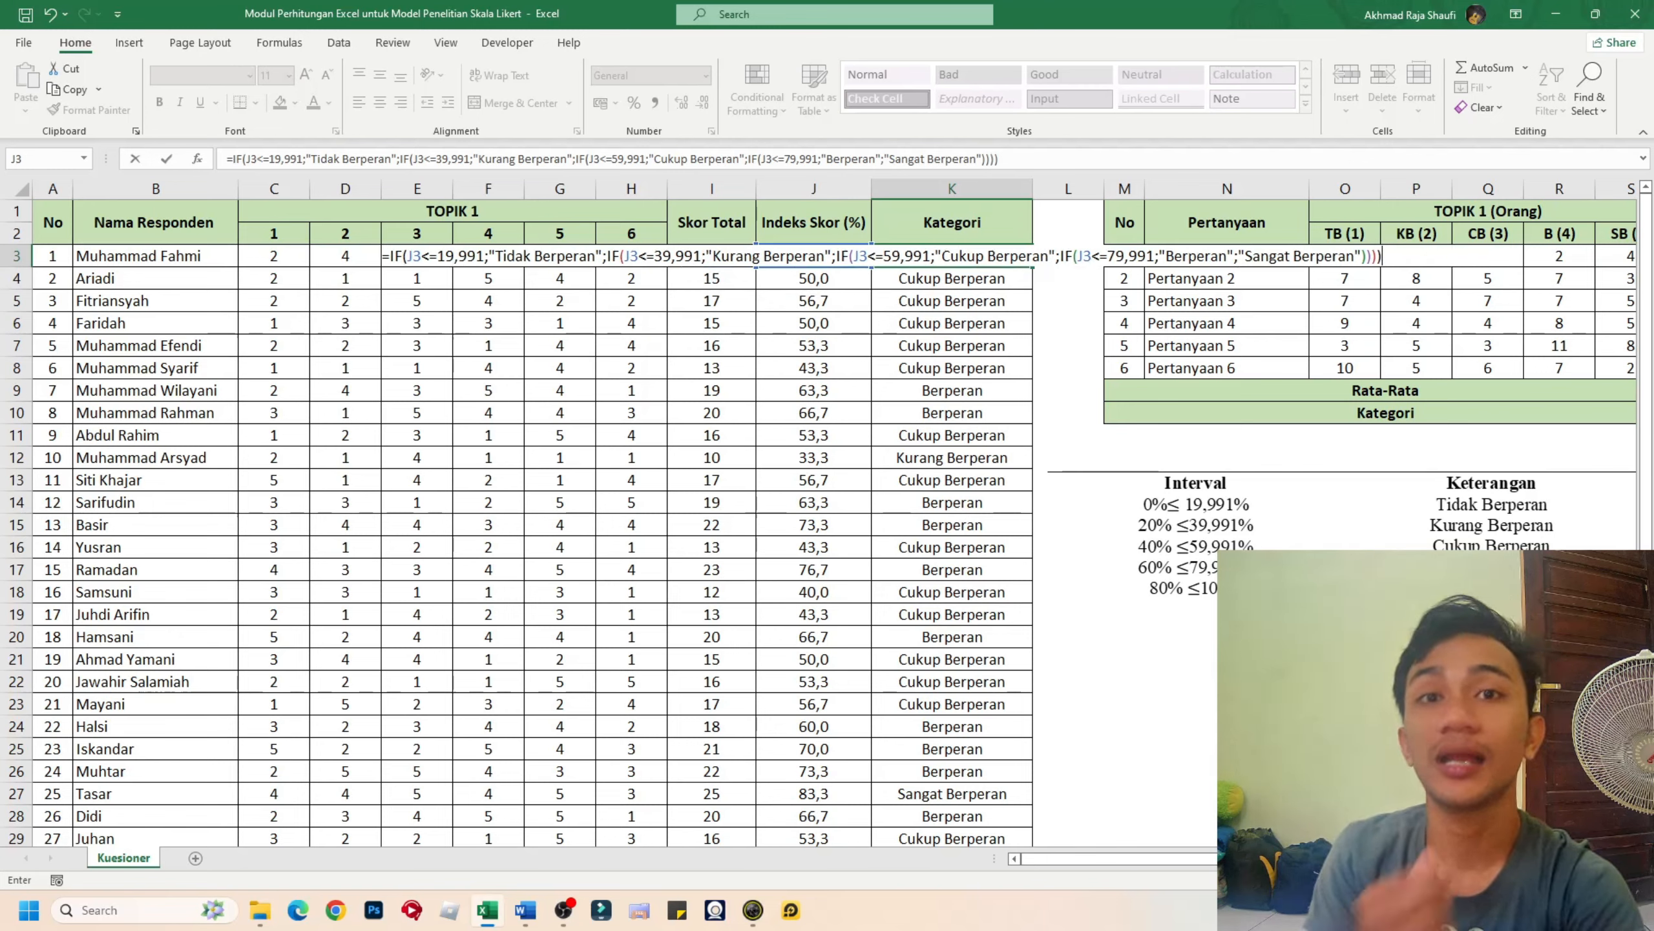
{"action": "key", "text": "Return"}
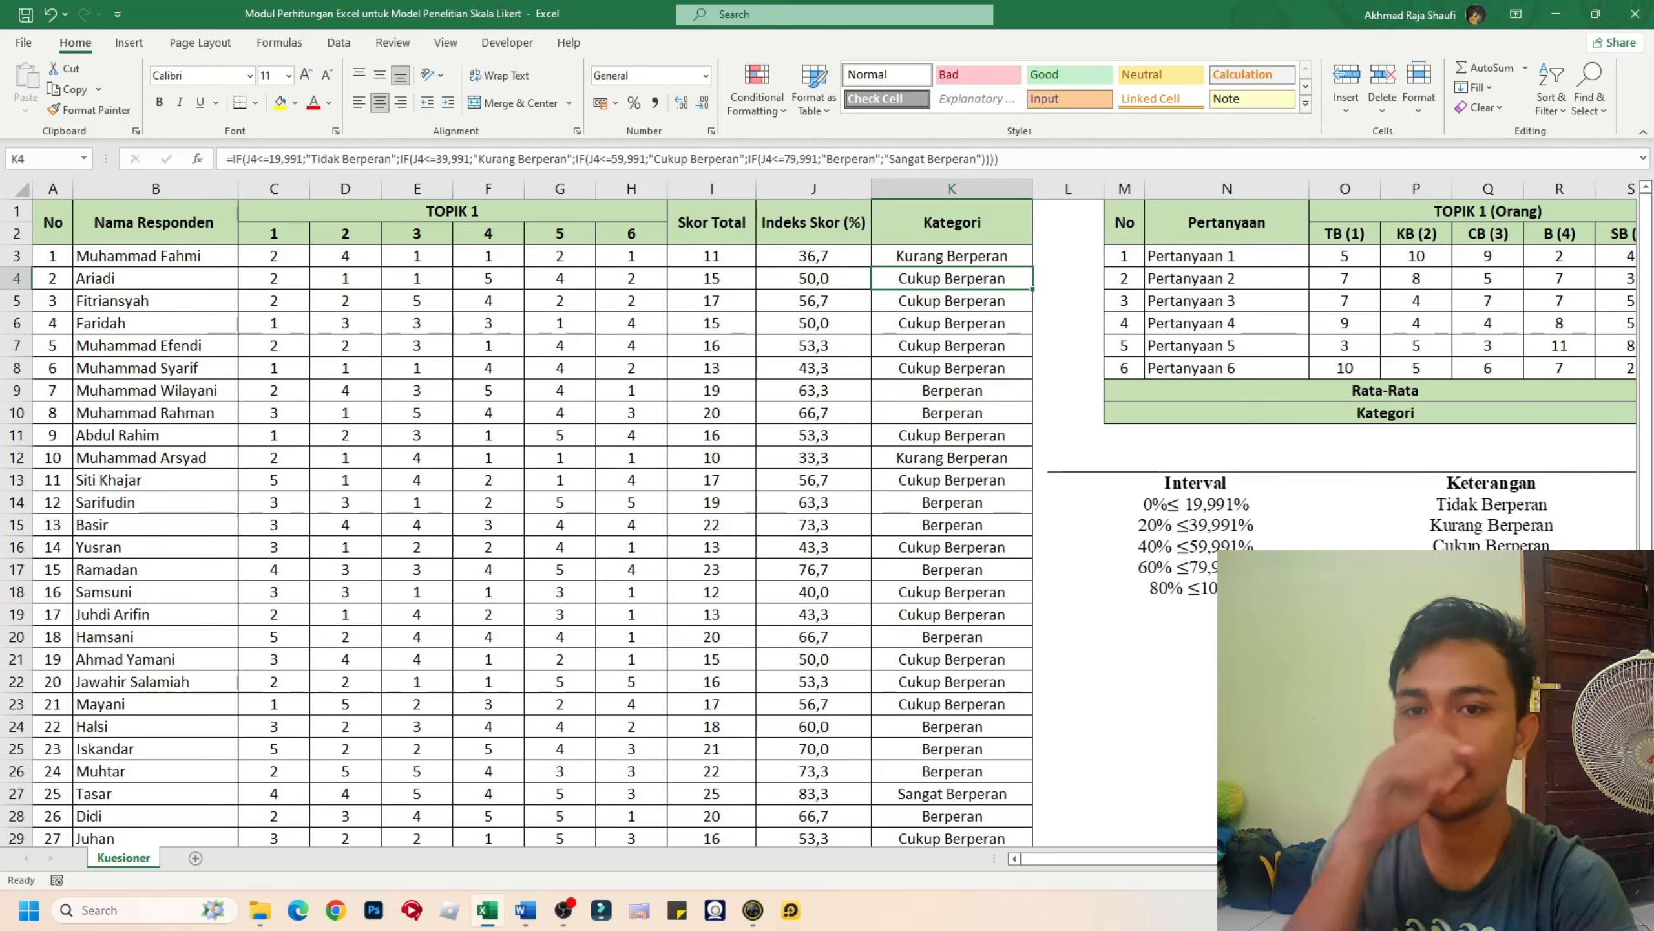
- Compare the first respondent's index score in J3 with the category in K3
{"action": "left_click", "coordinate": [924, 257]}
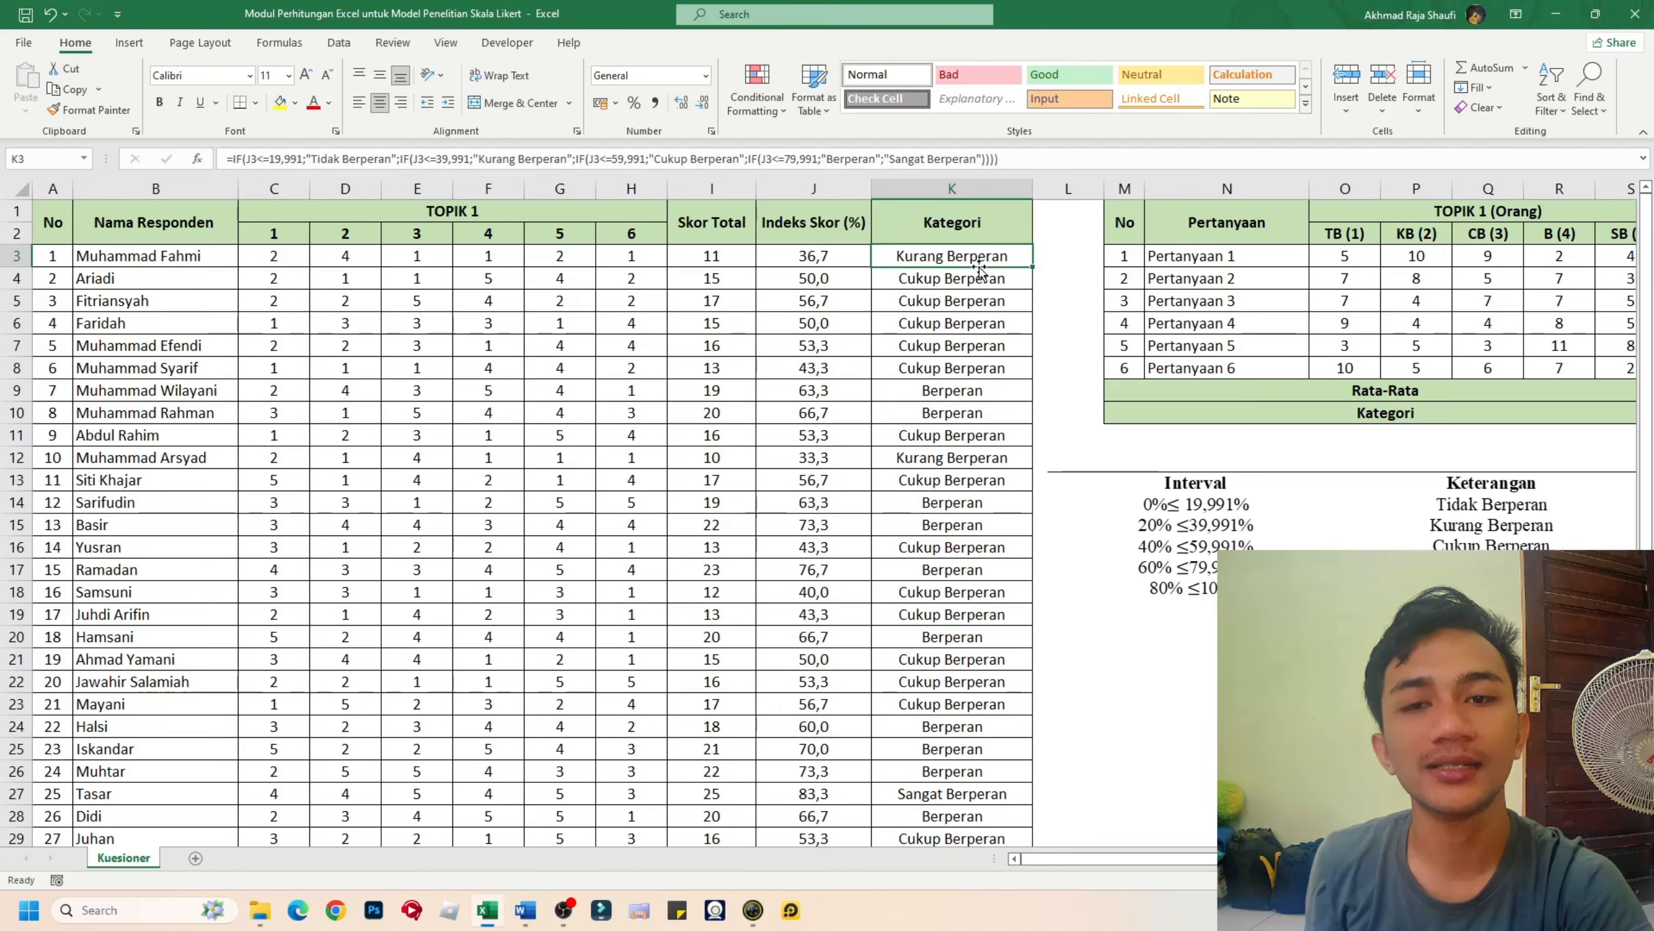
{"action": "left_click", "coordinate": [804, 262]}
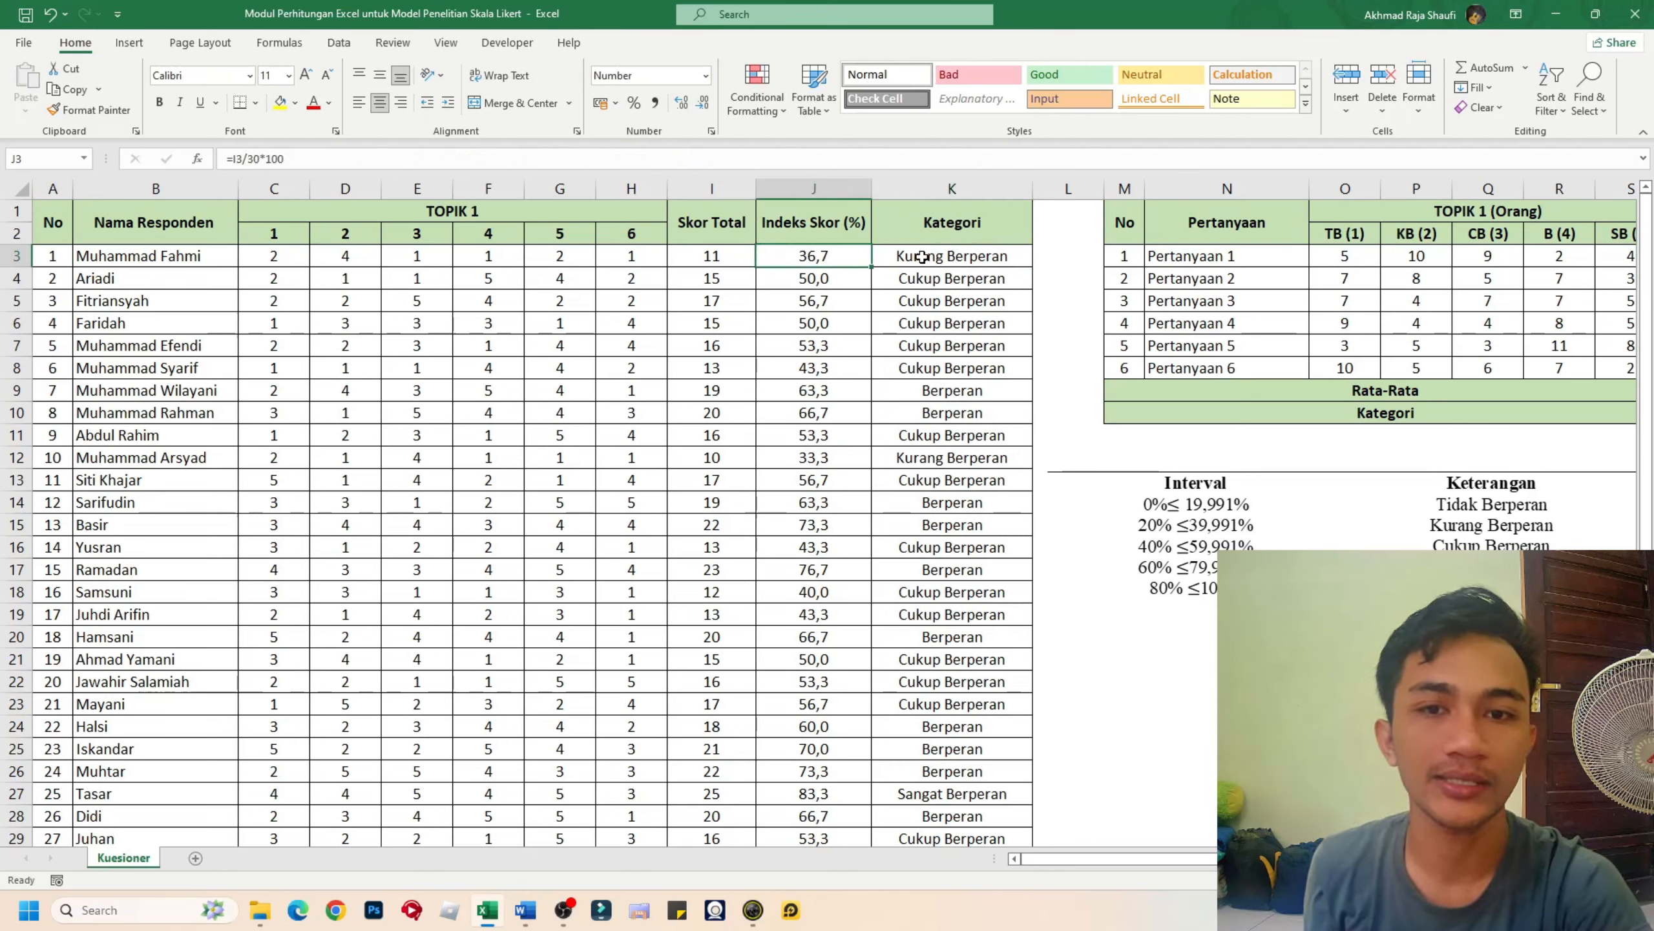
{"action": "left_click", "coordinate": [921, 257]}
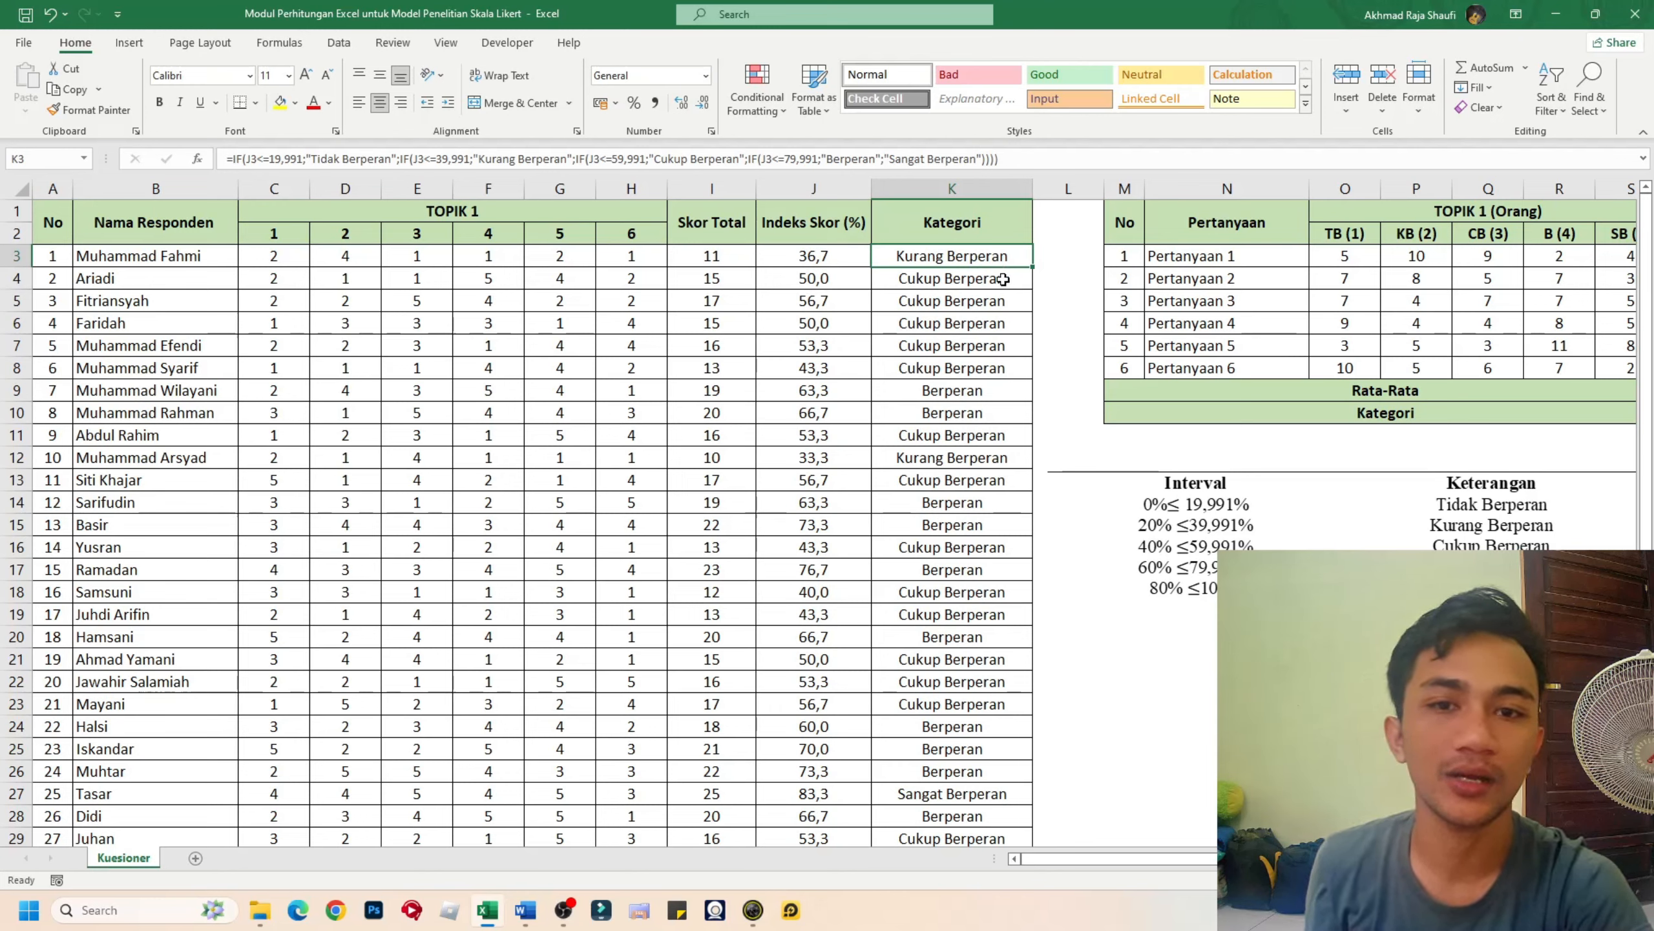
{"action": "left_click", "coordinate": [808, 258]}
{"action": "left_click", "coordinate": [995, 259]}
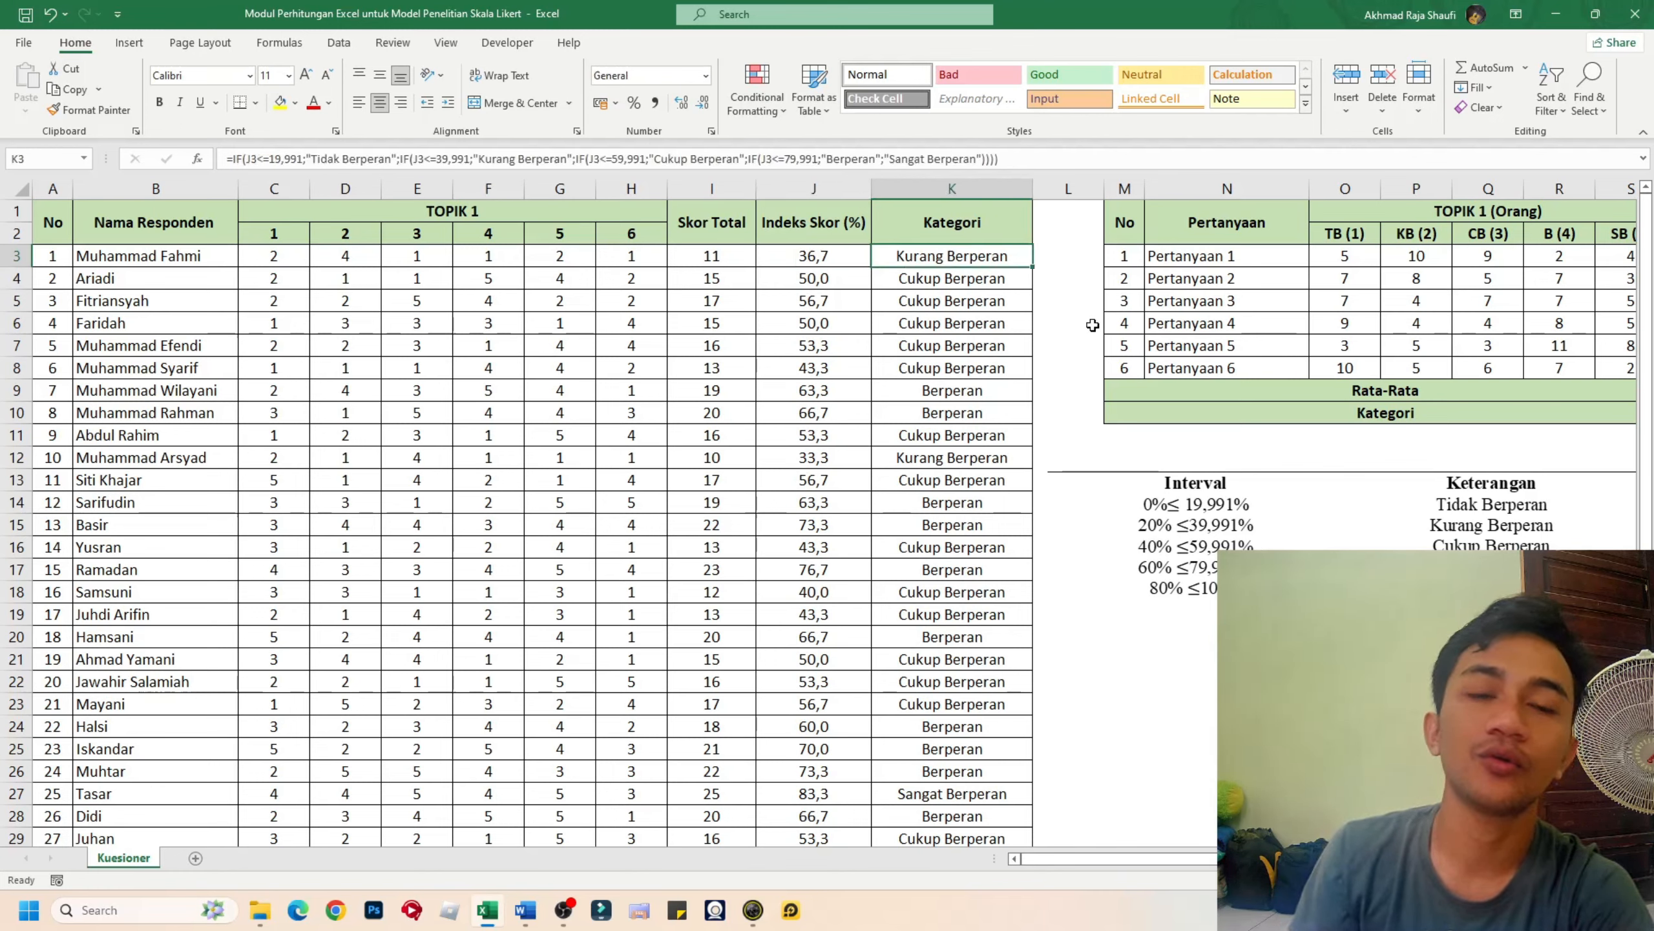
- Change the first respondent's answers to all six questions in C3:H3 to 5 and check the index score in J3
{"action": "left_click", "coordinate": [297, 261]}
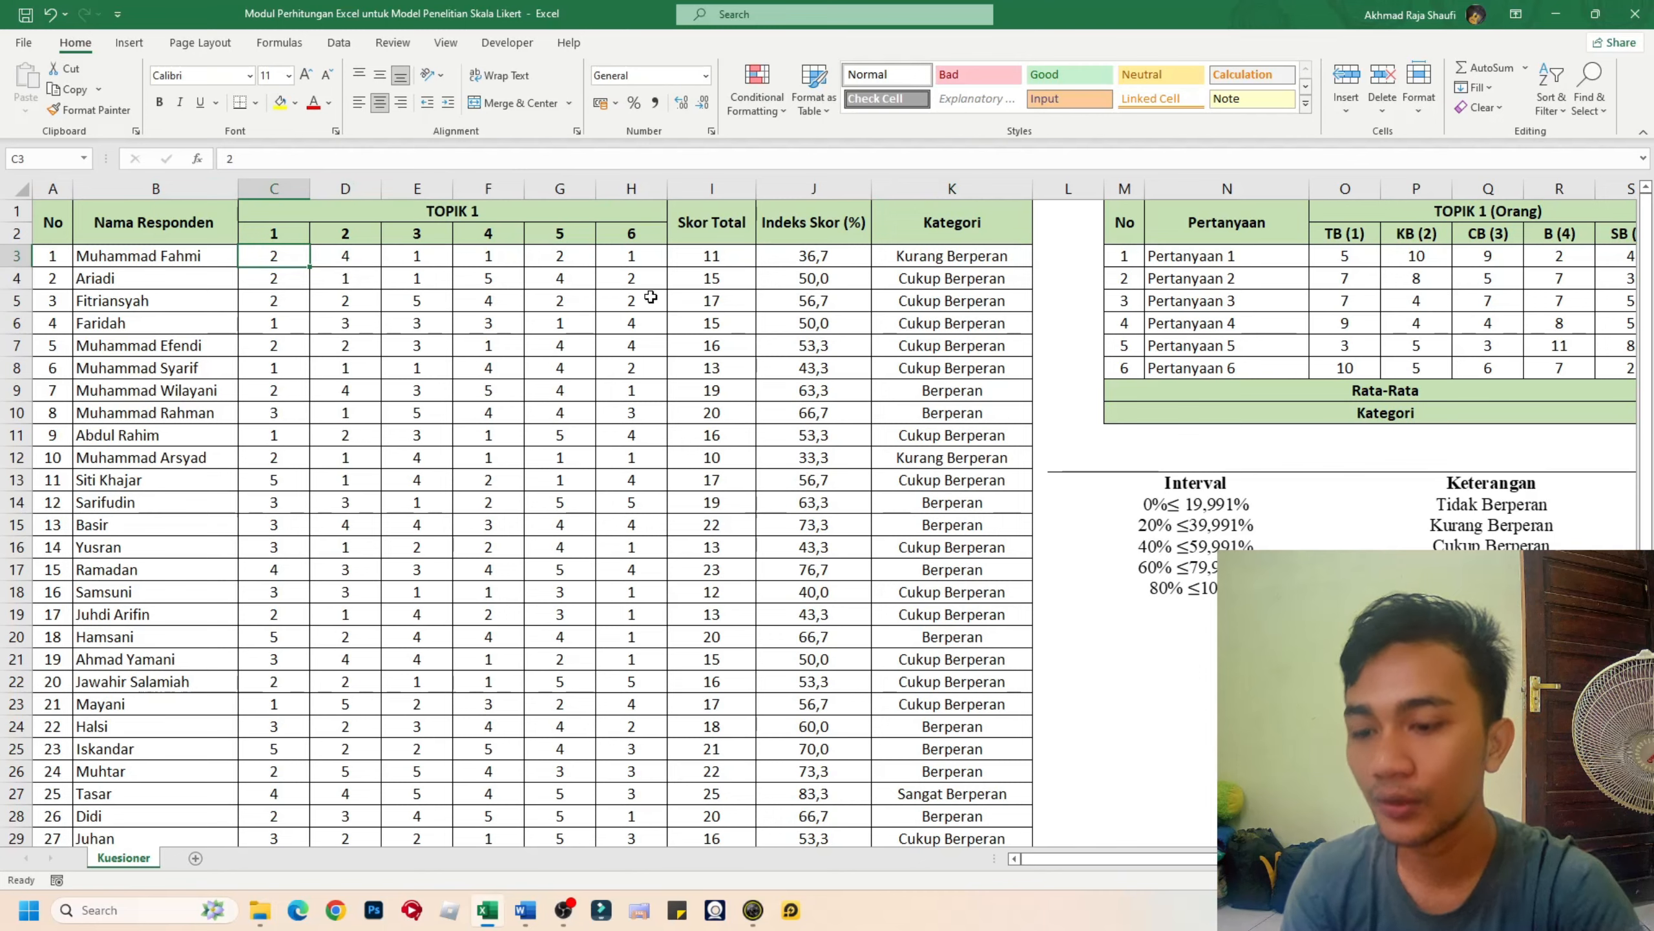
{"action": "type", "text": "5"}
{"action": "key", "text": "Tab"}
{"action": "type", "text": "5"}
{"action": "key", "text": "Tab"}
{"action": "type", "text": "5"}
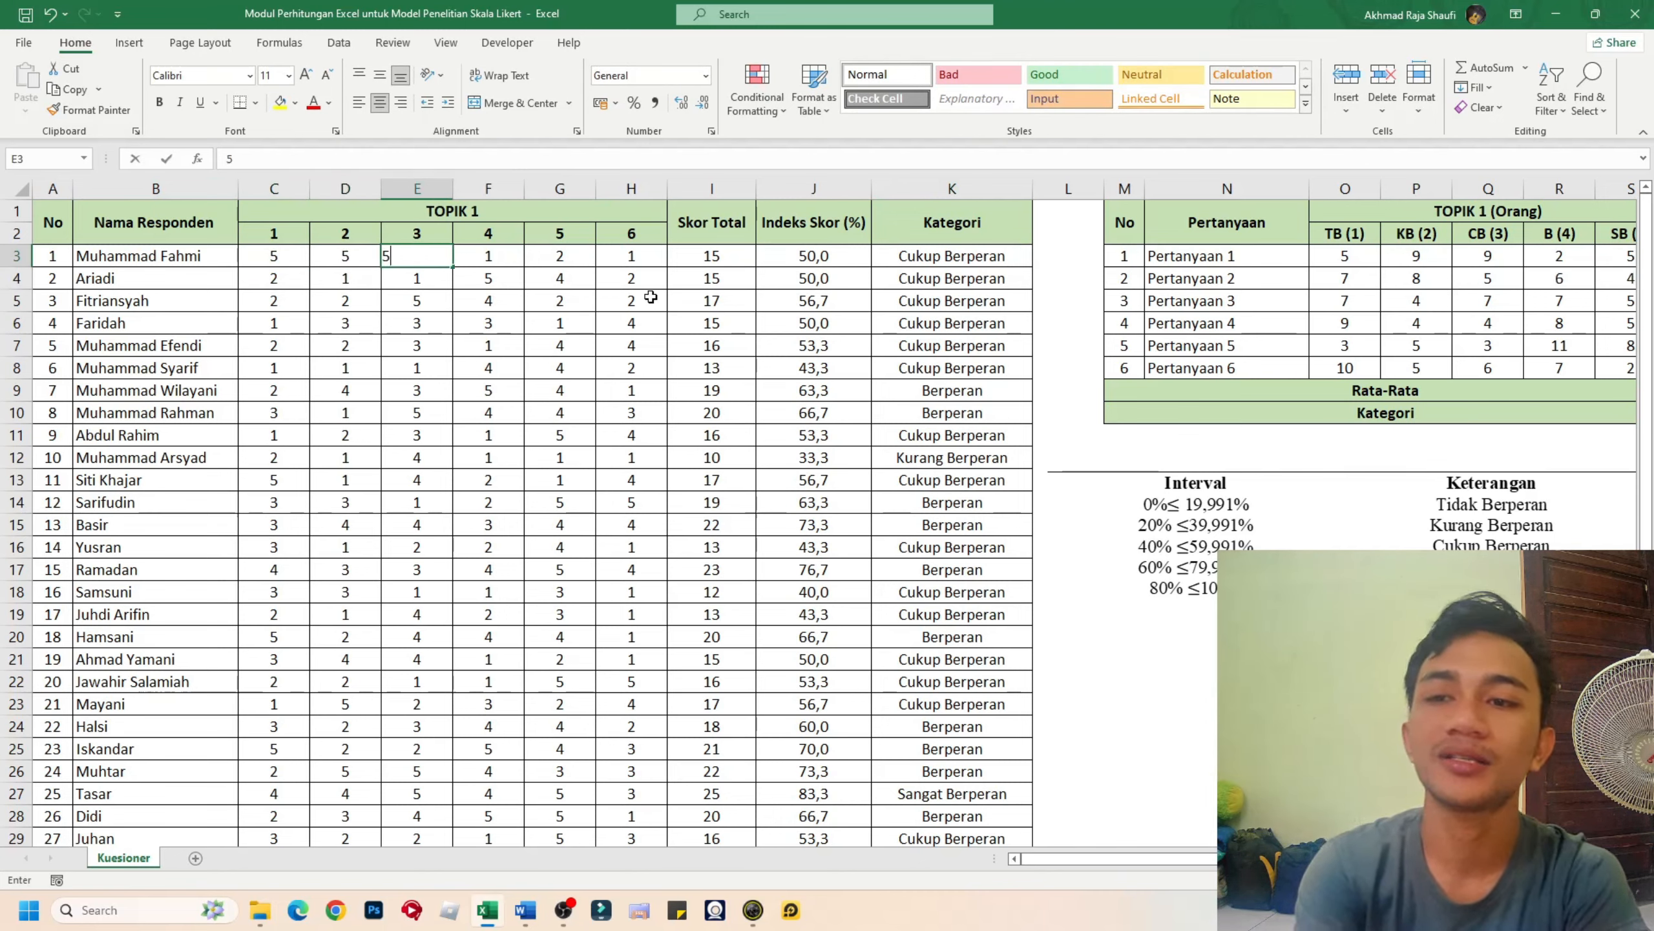
{"action": "key", "text": "Tab"}
{"action": "type", "text": "5"}
{"action": "key", "text": "Tab"}
{"action": "type", "text": "5"}
{"action": "key", "text": "Tab"}
{"action": "type", "text": "5"}
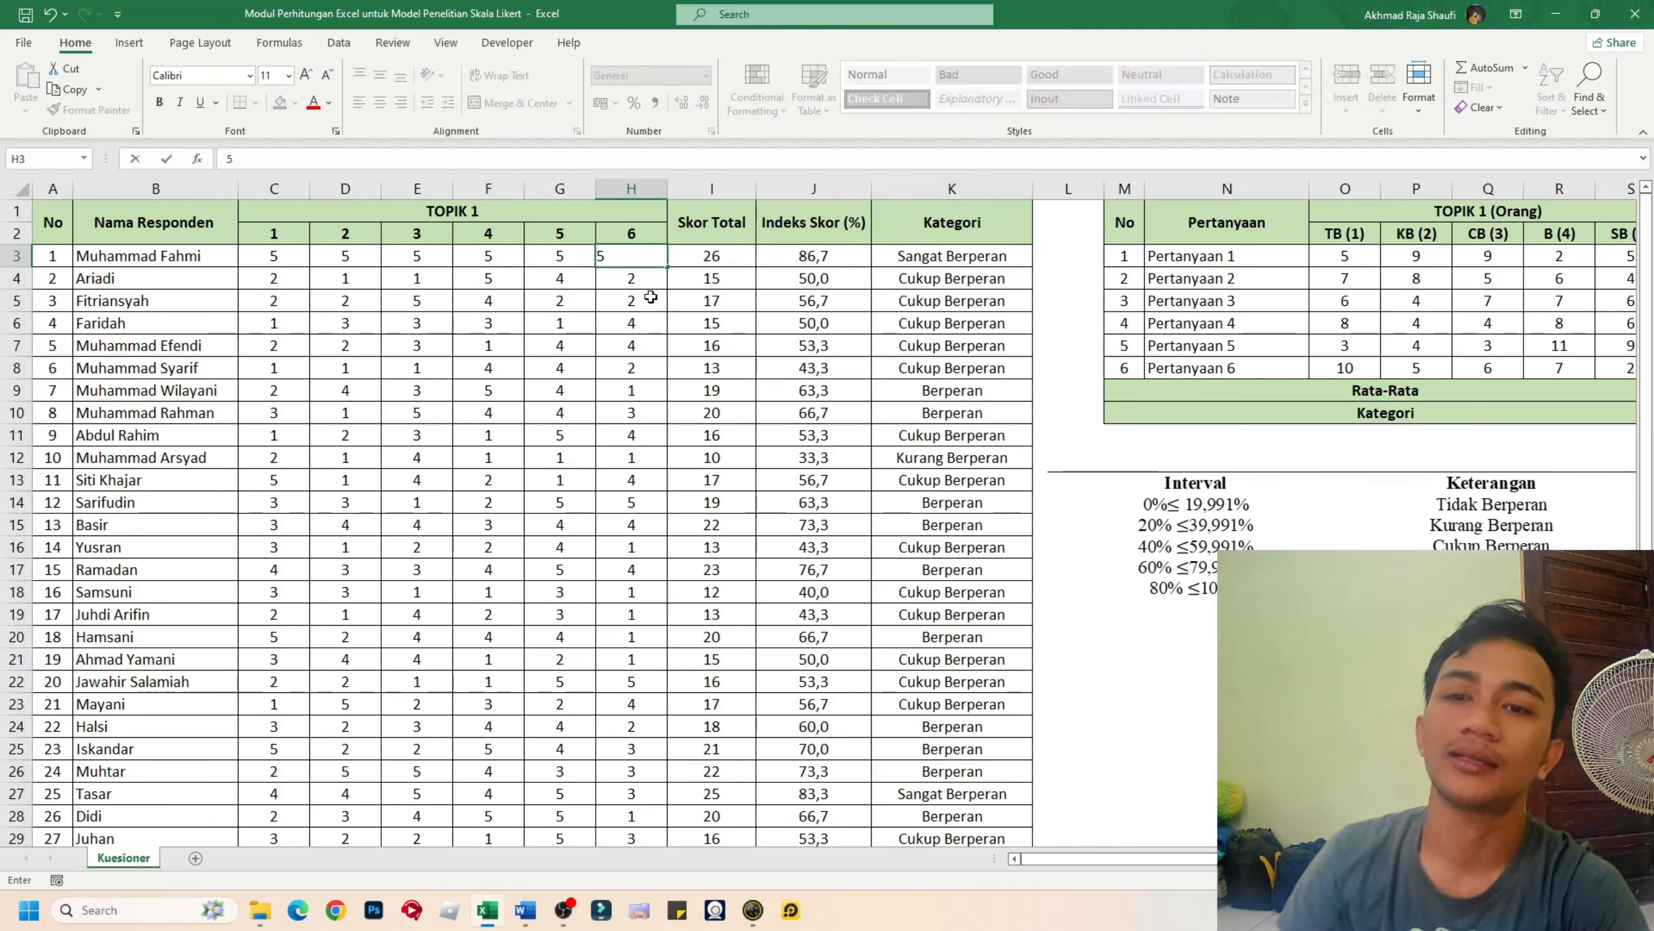
{"action": "key", "text": "Return"}
{"action": "left_click", "coordinate": [840, 267]}
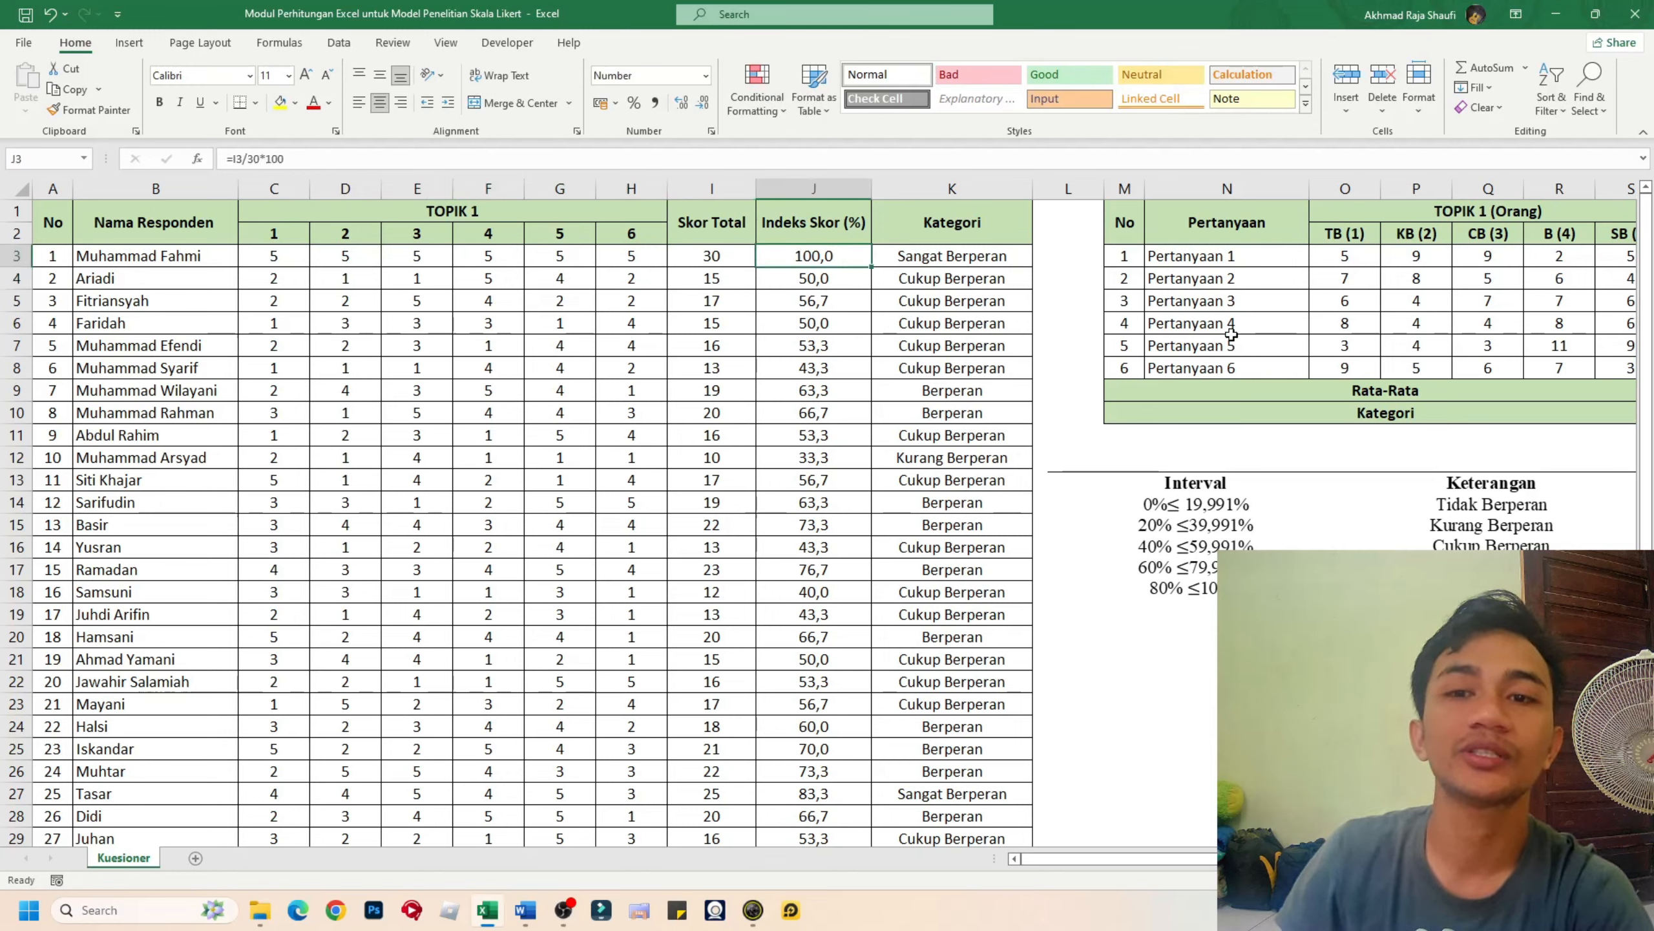
- Fill the K3 category formula down the Kategori column through the last respondent in row 32
{"action": "left_click", "coordinate": [939, 252]}
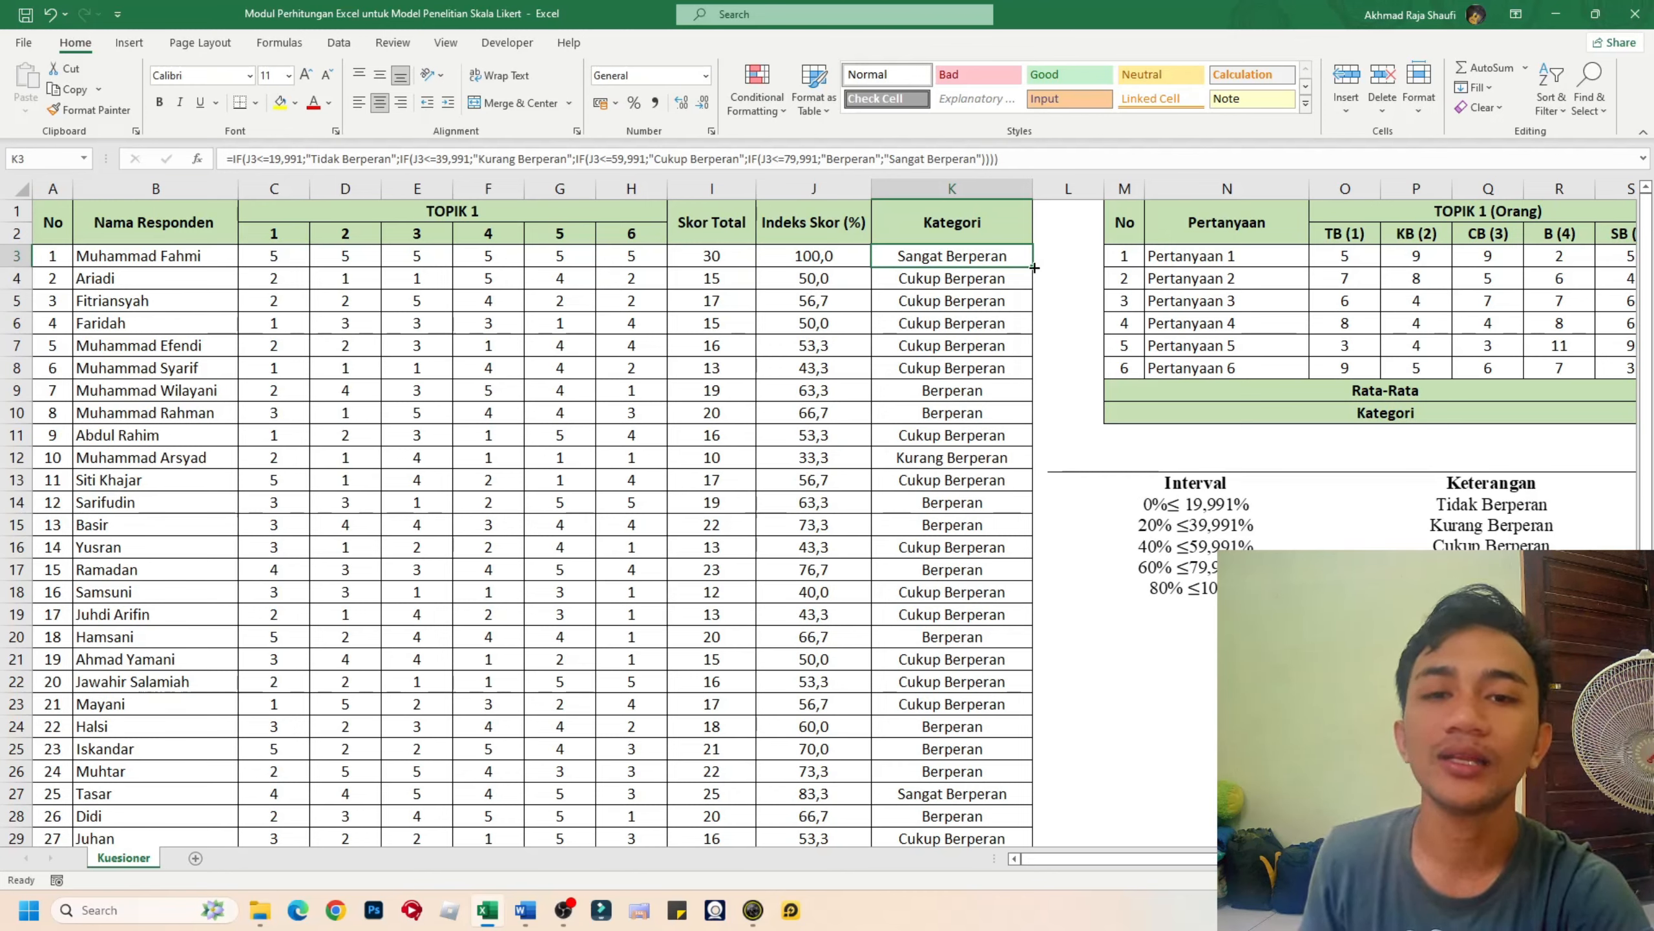
{"action": "left_click_drag", "start_coordinate": [1035, 267], "coordinate": [1013, 758]}
{"action": "scroll", "coordinate": [1030, 407], "scroll_direction": "up", "scroll_amount": 3}
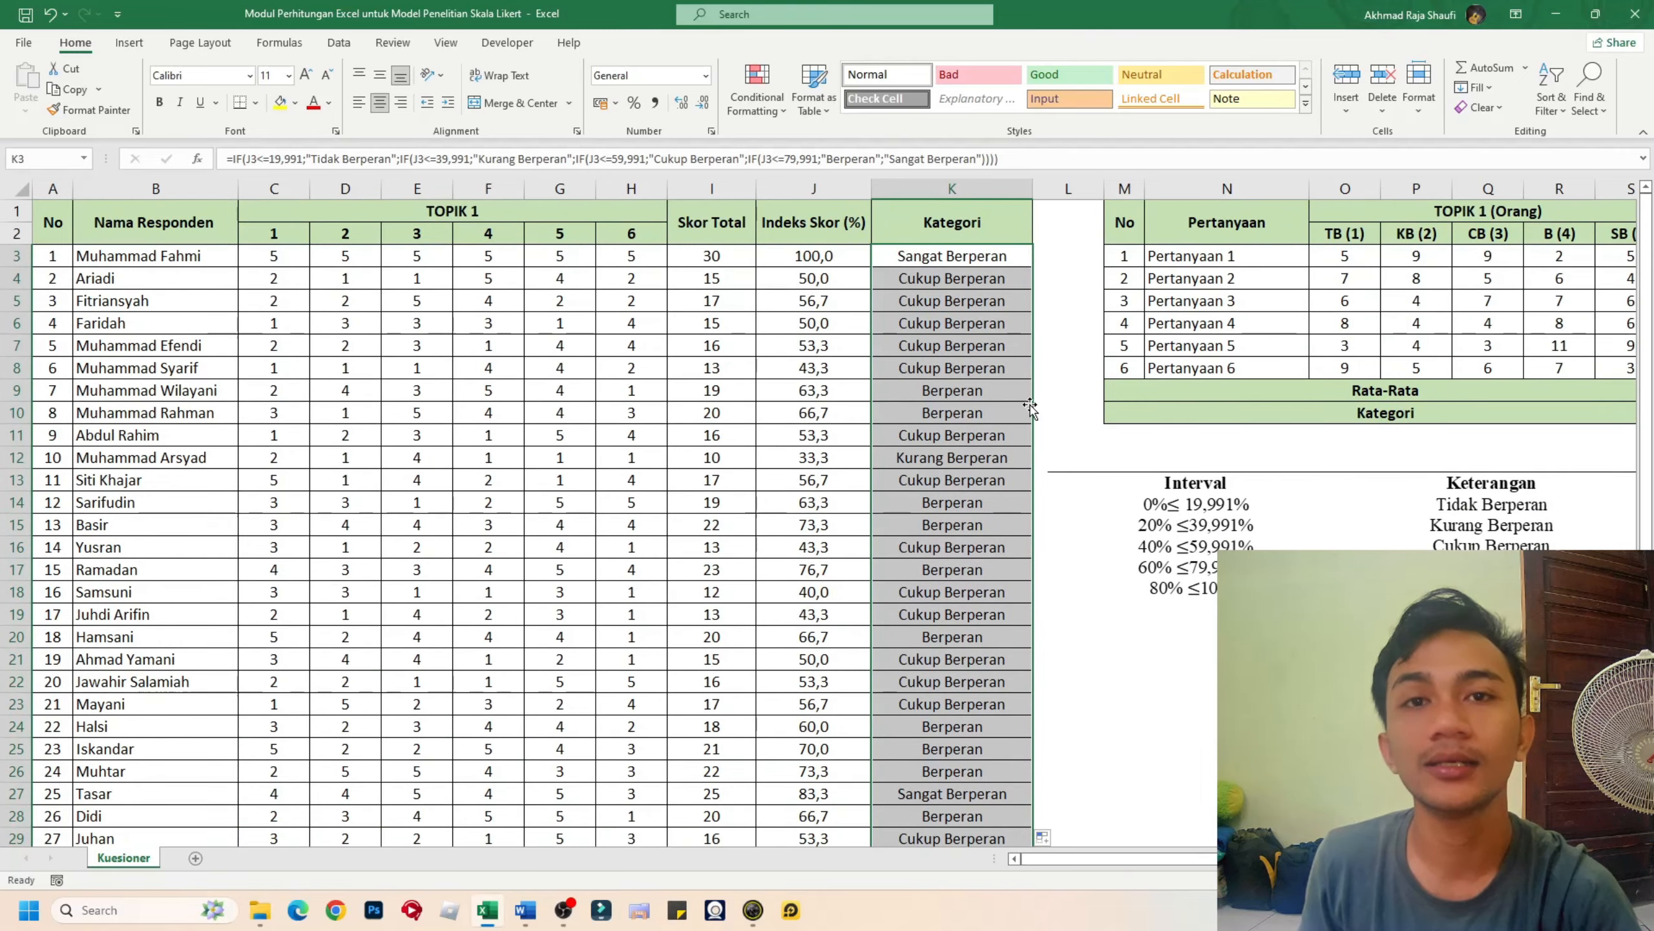
- Review the TOTAL SKOR TOPIK 1 row beneath the respondents and the question 1 total in C33
{"action": "left_click", "coordinate": [781, 322]}
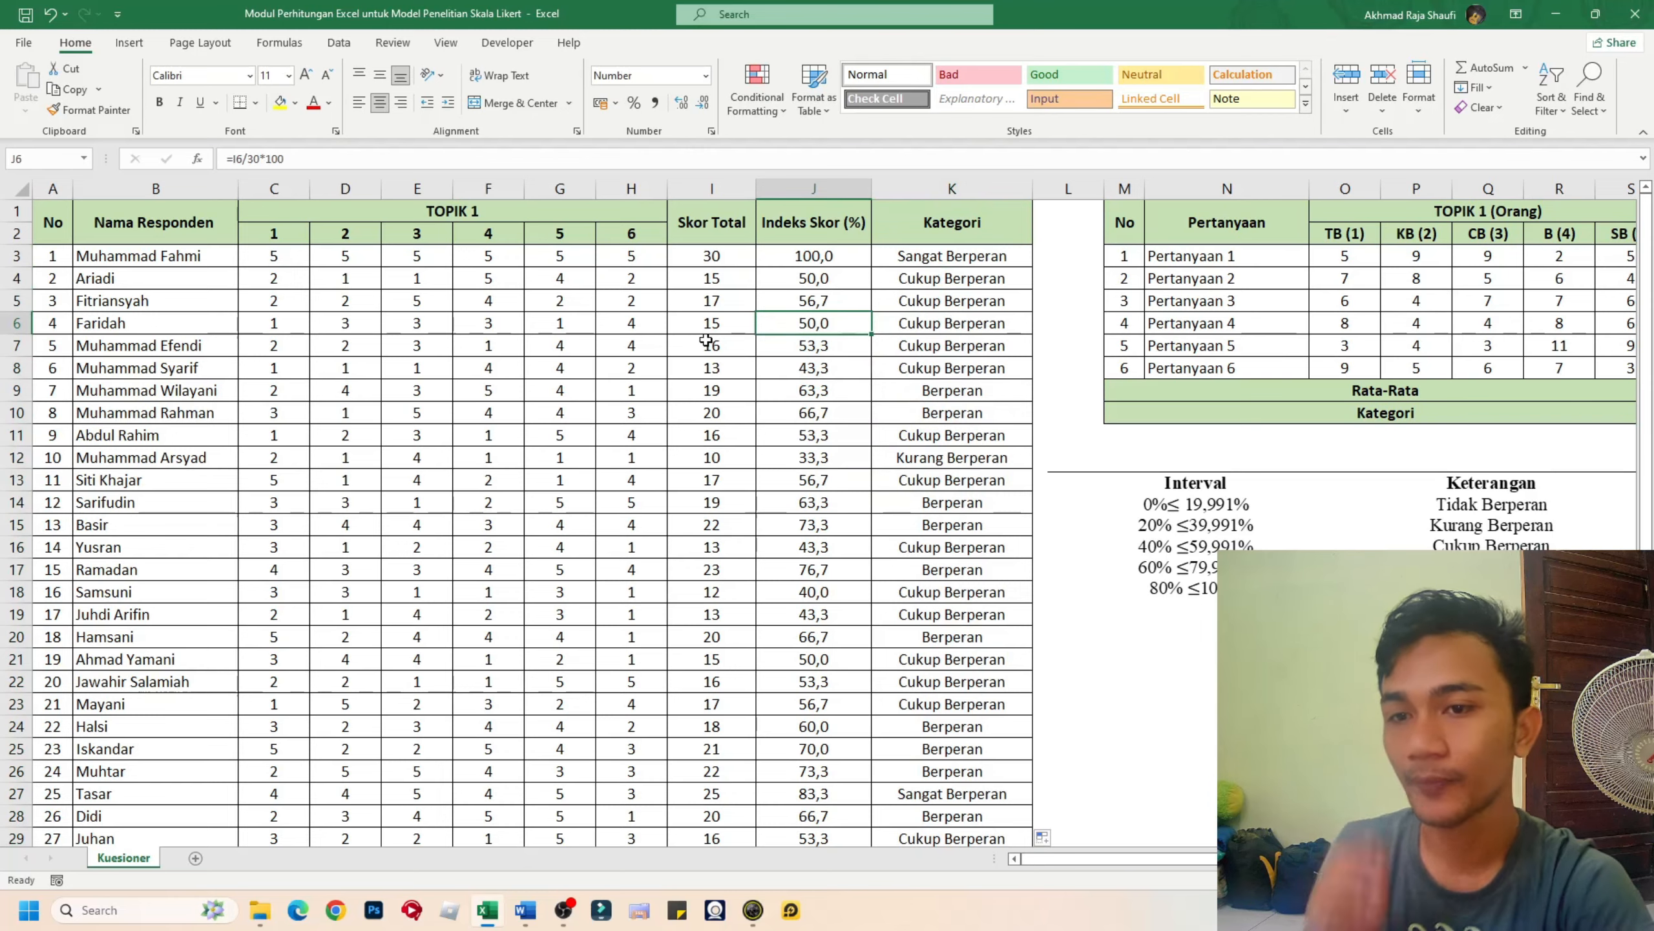
{"action": "scroll", "coordinate": [808, 398], "scroll_direction": "down", "scroll_amount": 2}
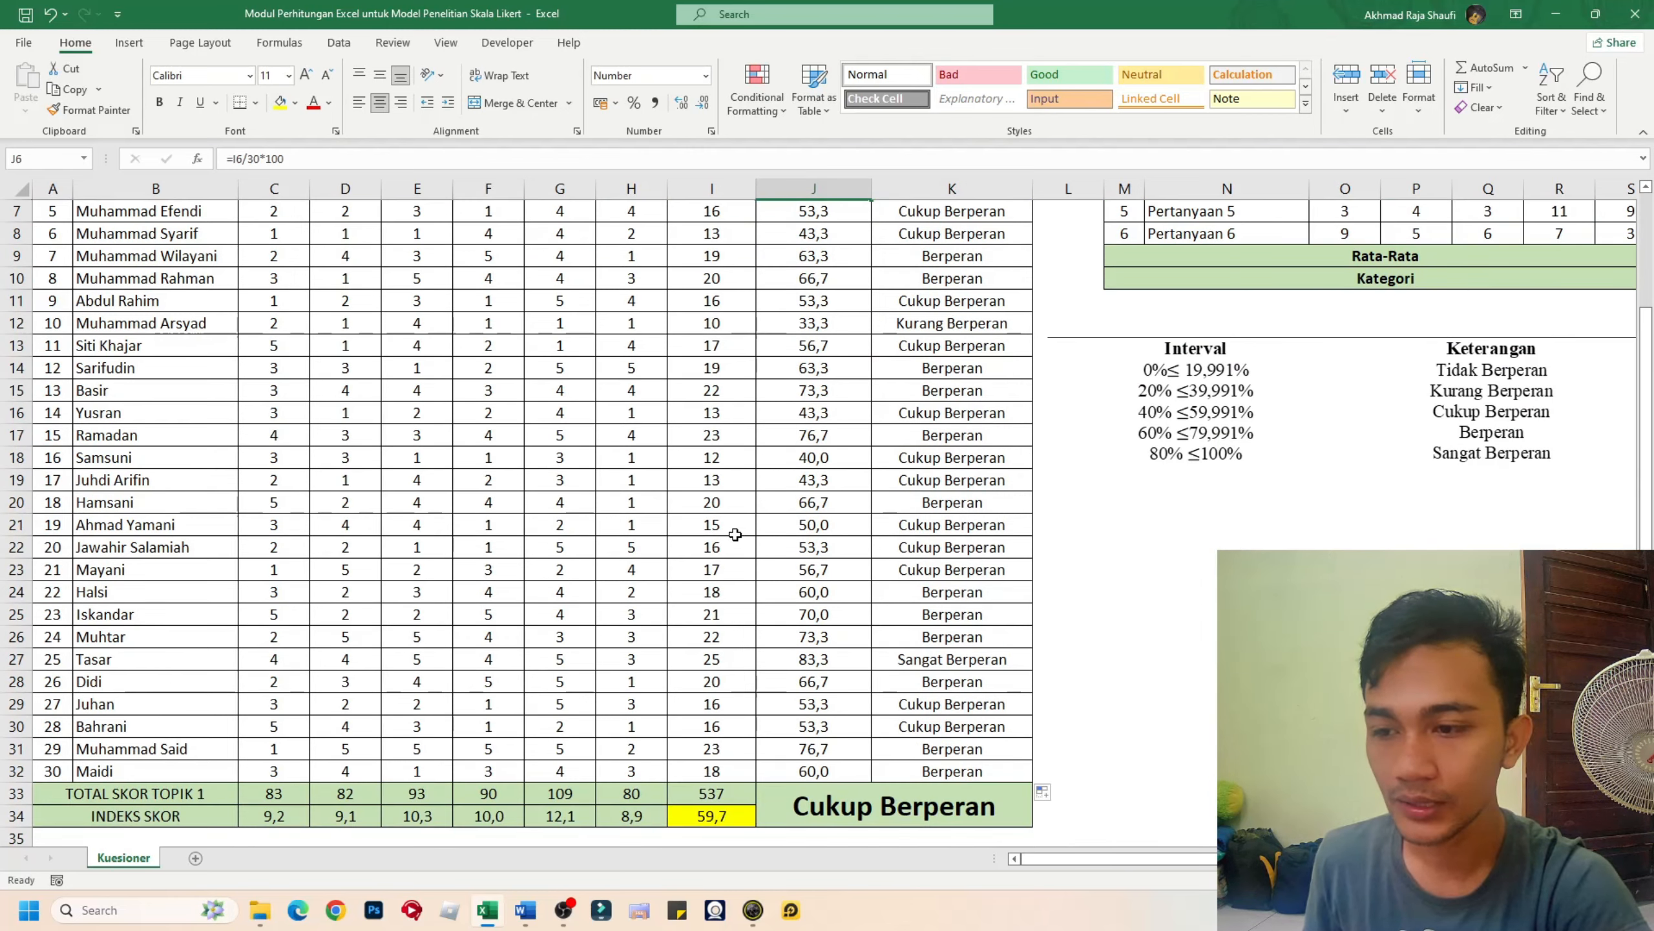
{"action": "left_click", "coordinate": [163, 796]}
{"action": "scroll", "coordinate": [279, 789], "scroll_direction": "down", "scroll_amount": 2}
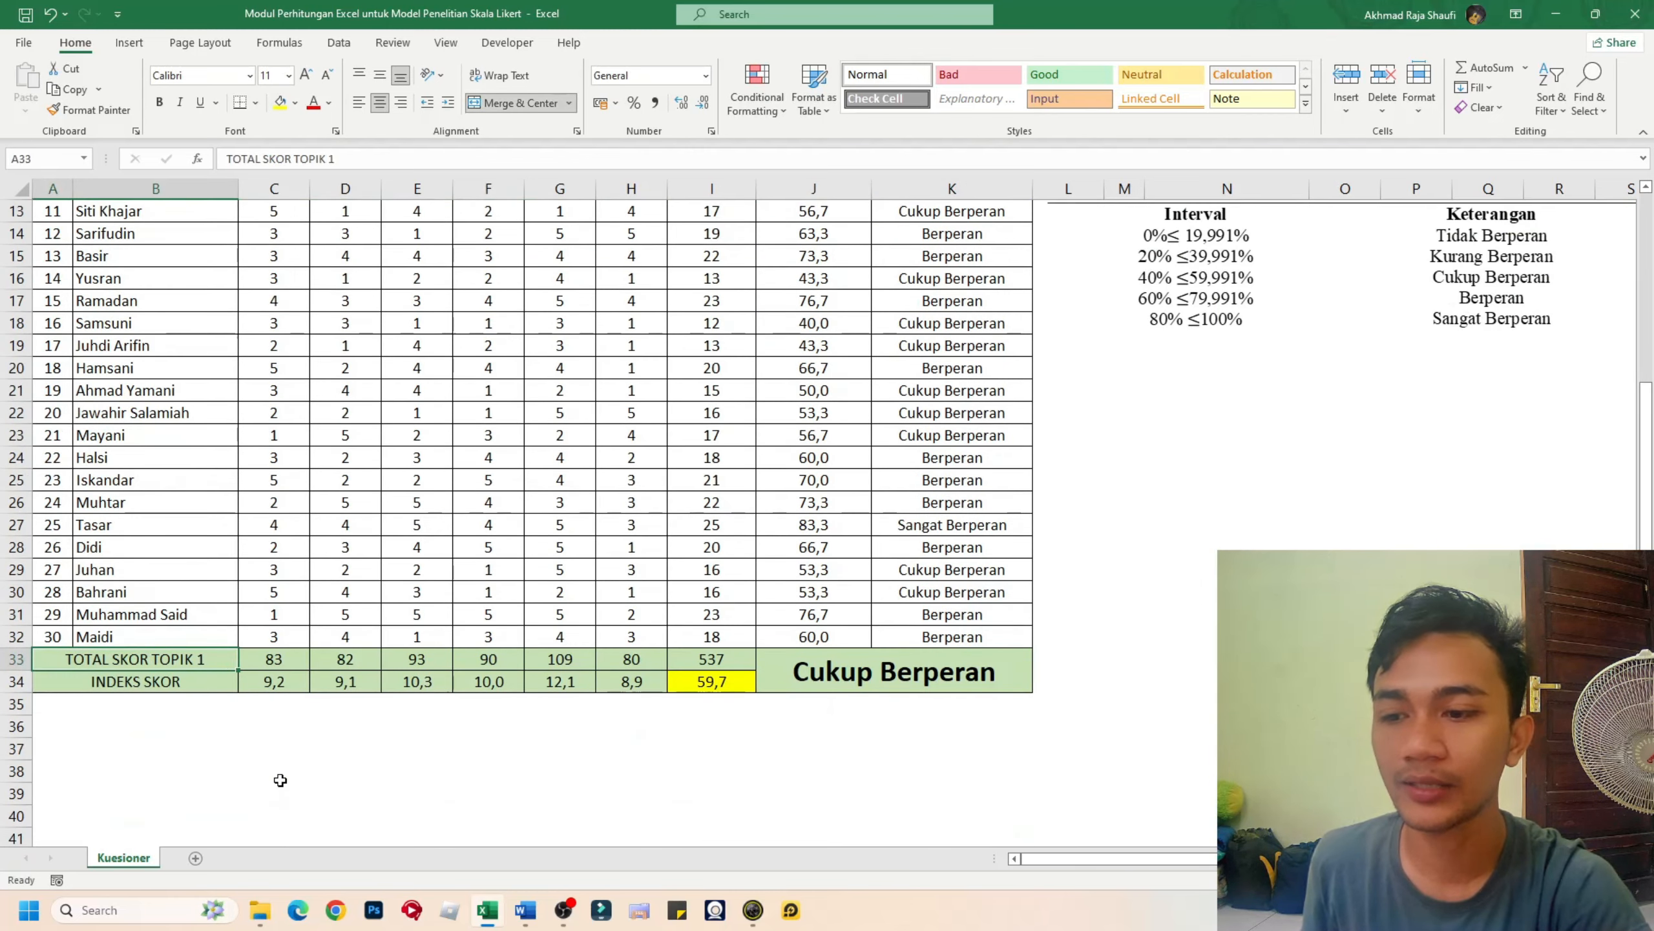
{"action": "left_click", "coordinate": [303, 661]}
{"action": "scroll", "coordinate": [339, 684], "scroll_direction": "up", "scroll_amount": 4}
{"action": "scroll", "coordinate": [314, 695], "scroll_direction": "down", "scroll_amount": 5}
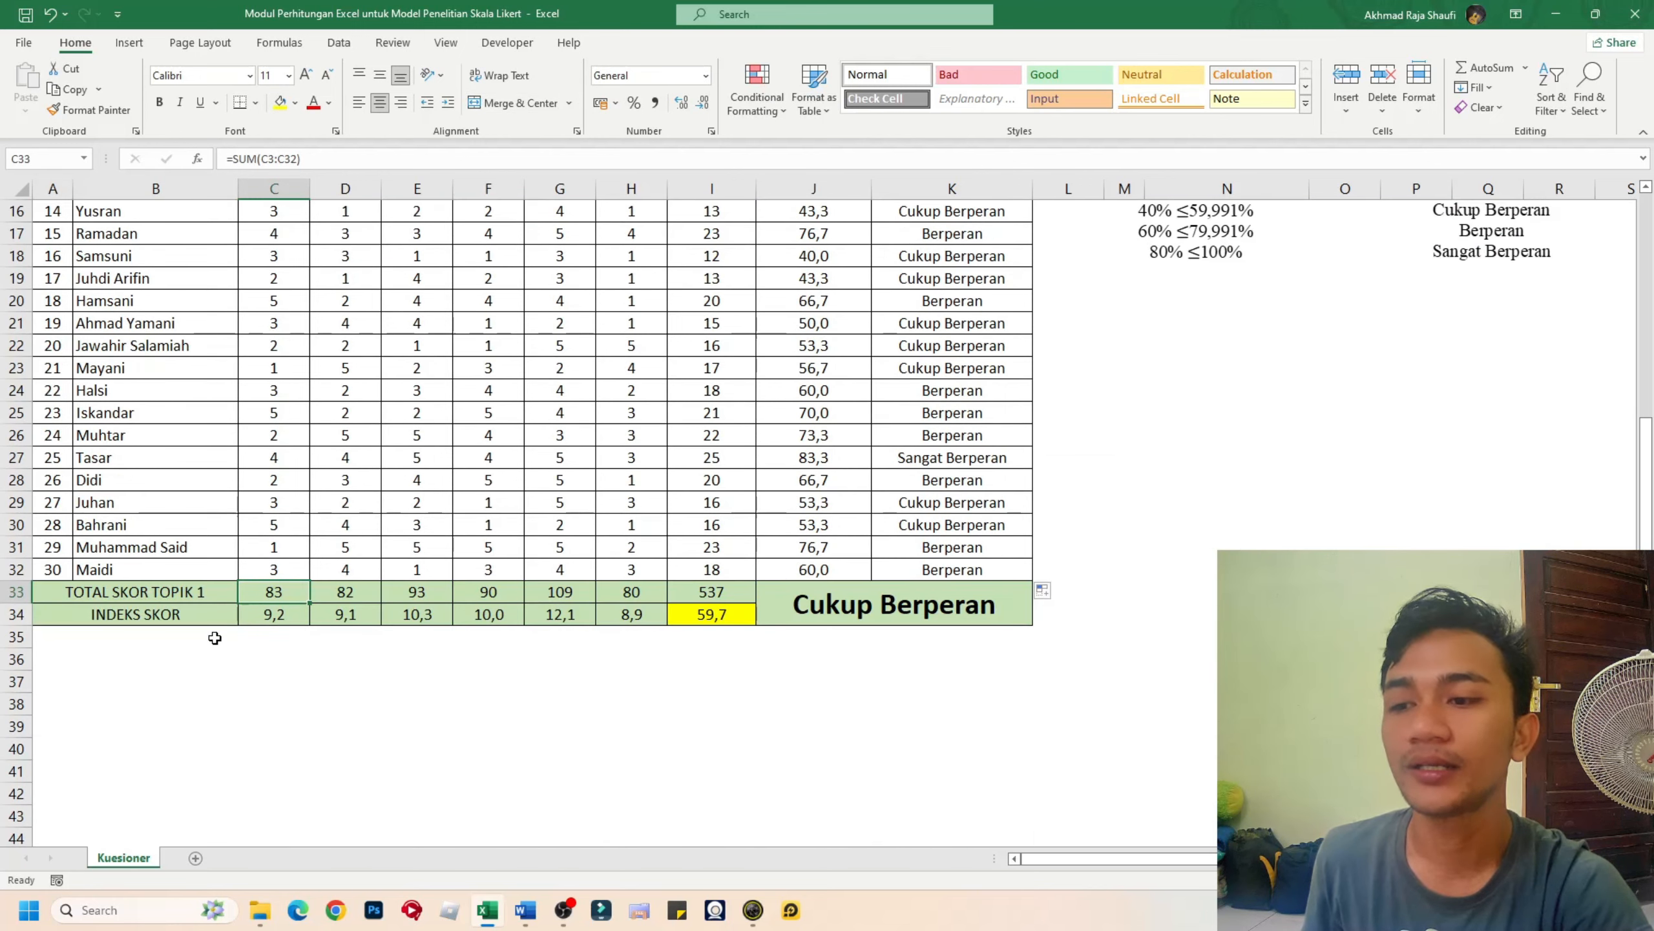
- Inspect which answer cells the SUM formula in C33 adds up for question 1
{"action": "scroll", "coordinate": [287, 678], "scroll_direction": "up", "scroll_amount": 2}
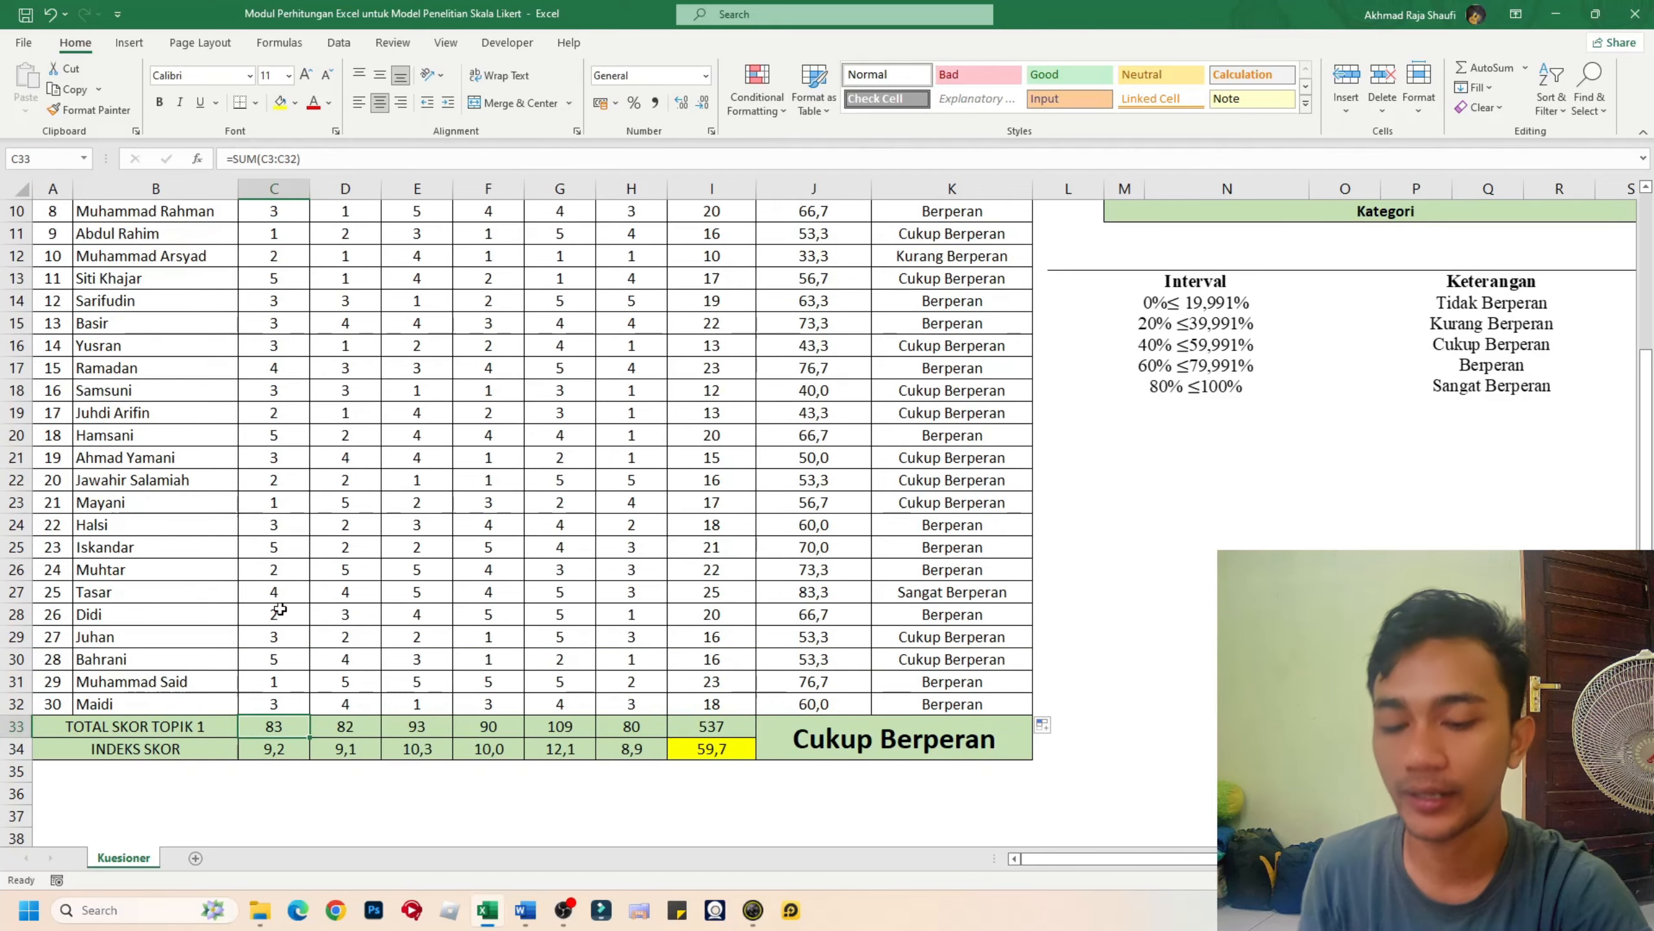
{"action": "key", "text": "F2"}
{"action": "scroll", "coordinate": [306, 612], "scroll_direction": "up", "scroll_amount": 3}
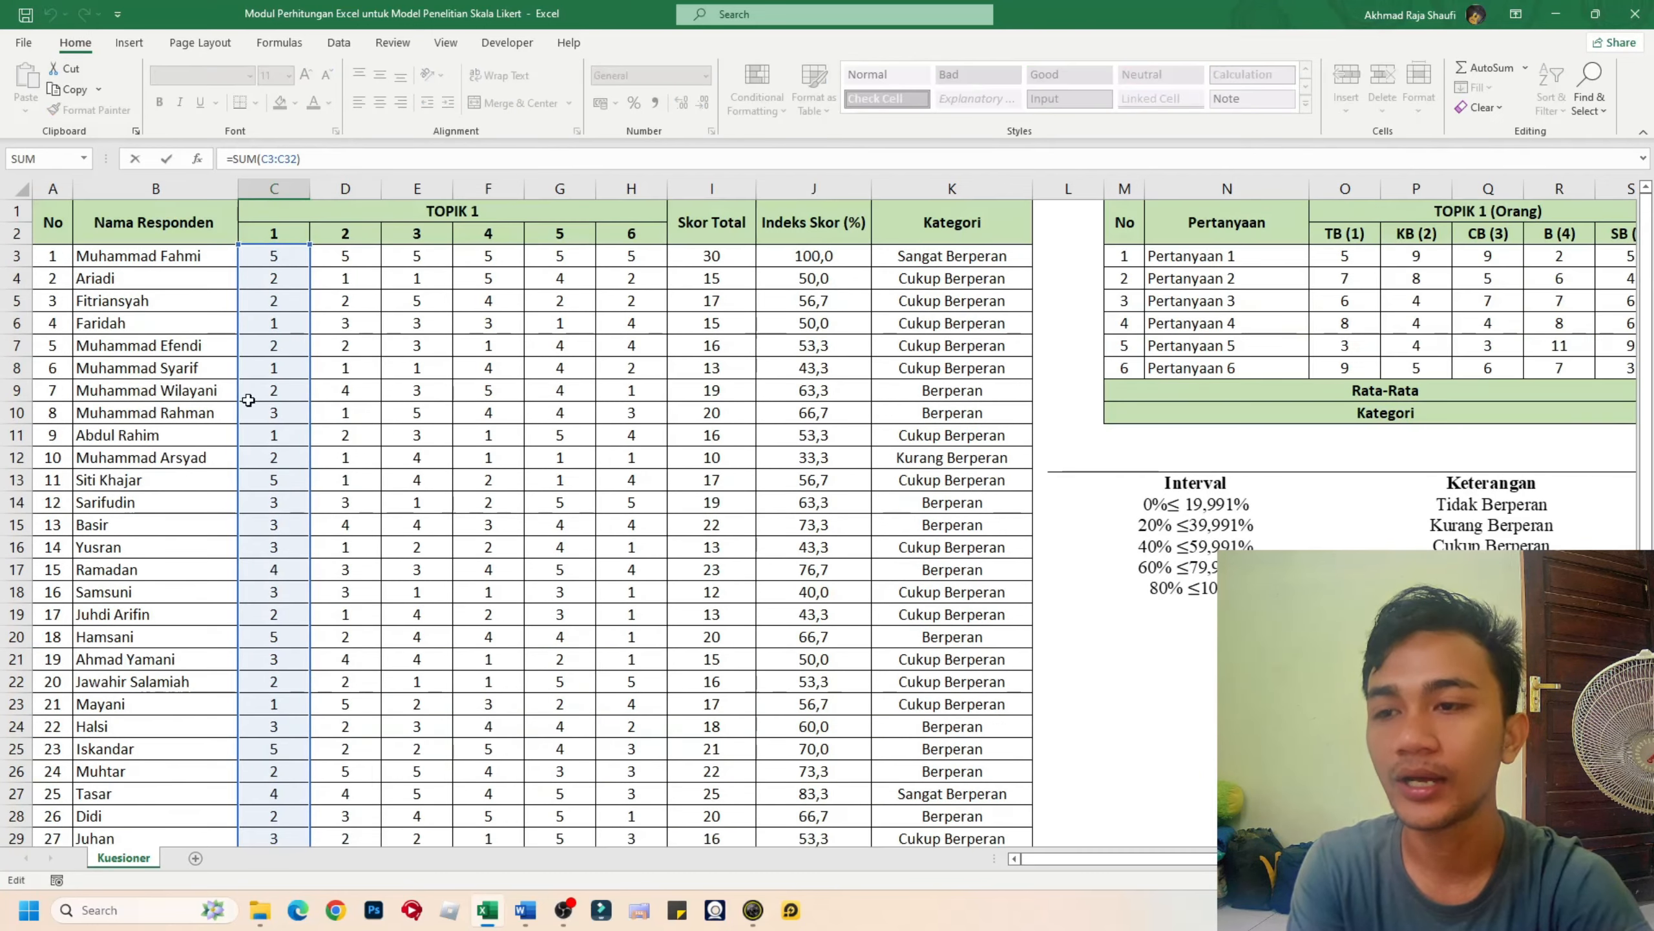
{"action": "scroll", "coordinate": [293, 603], "scroll_direction": "down", "scroll_amount": 6}
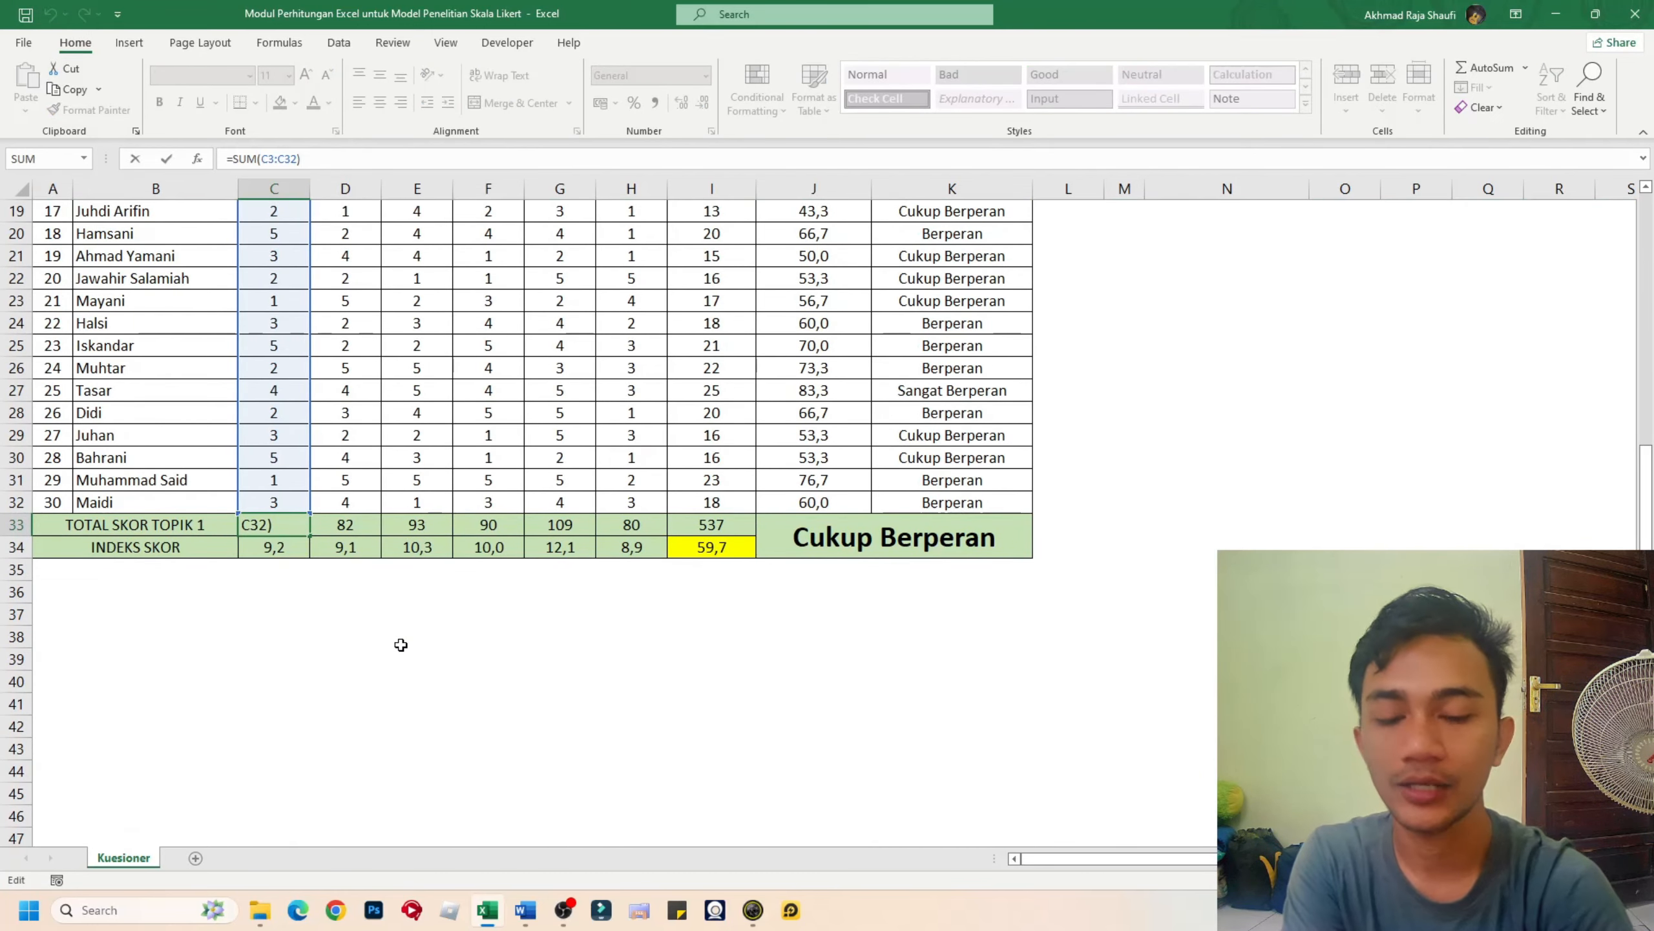
{"action": "key", "text": "Return"}
- Fill the C33 SUM formula across the total row through H33 for questions 2 to 6
{"action": "left_click", "coordinate": [254, 521]}
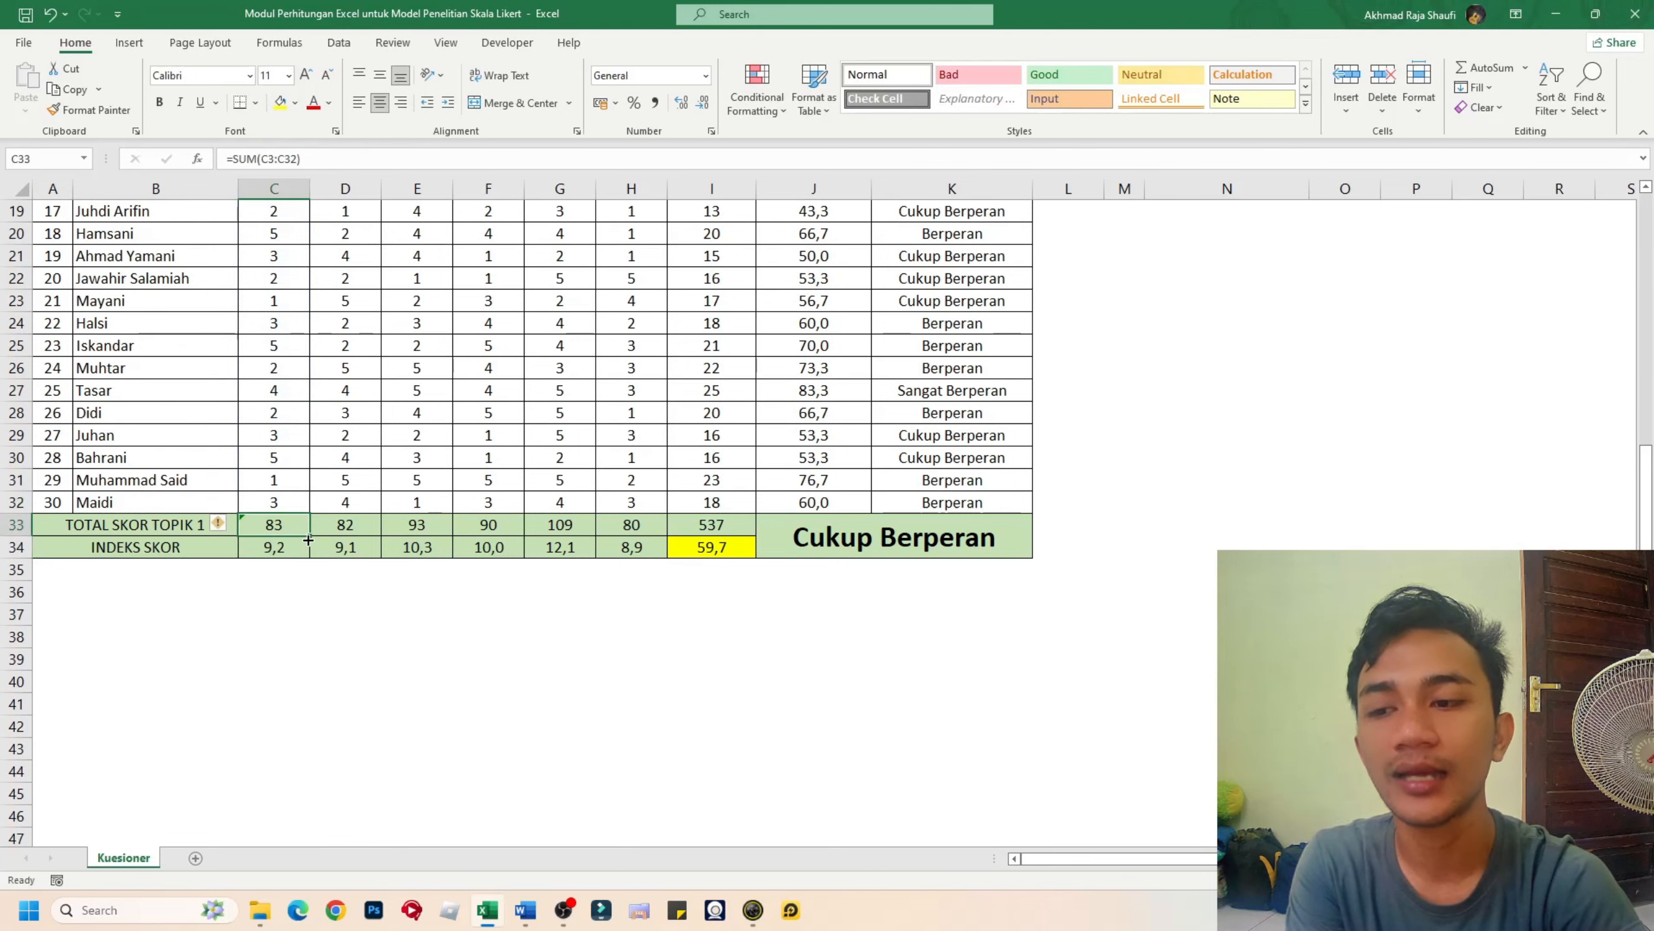
{"action": "left_click_drag", "start_coordinate": [308, 539], "coordinate": [691, 529]}
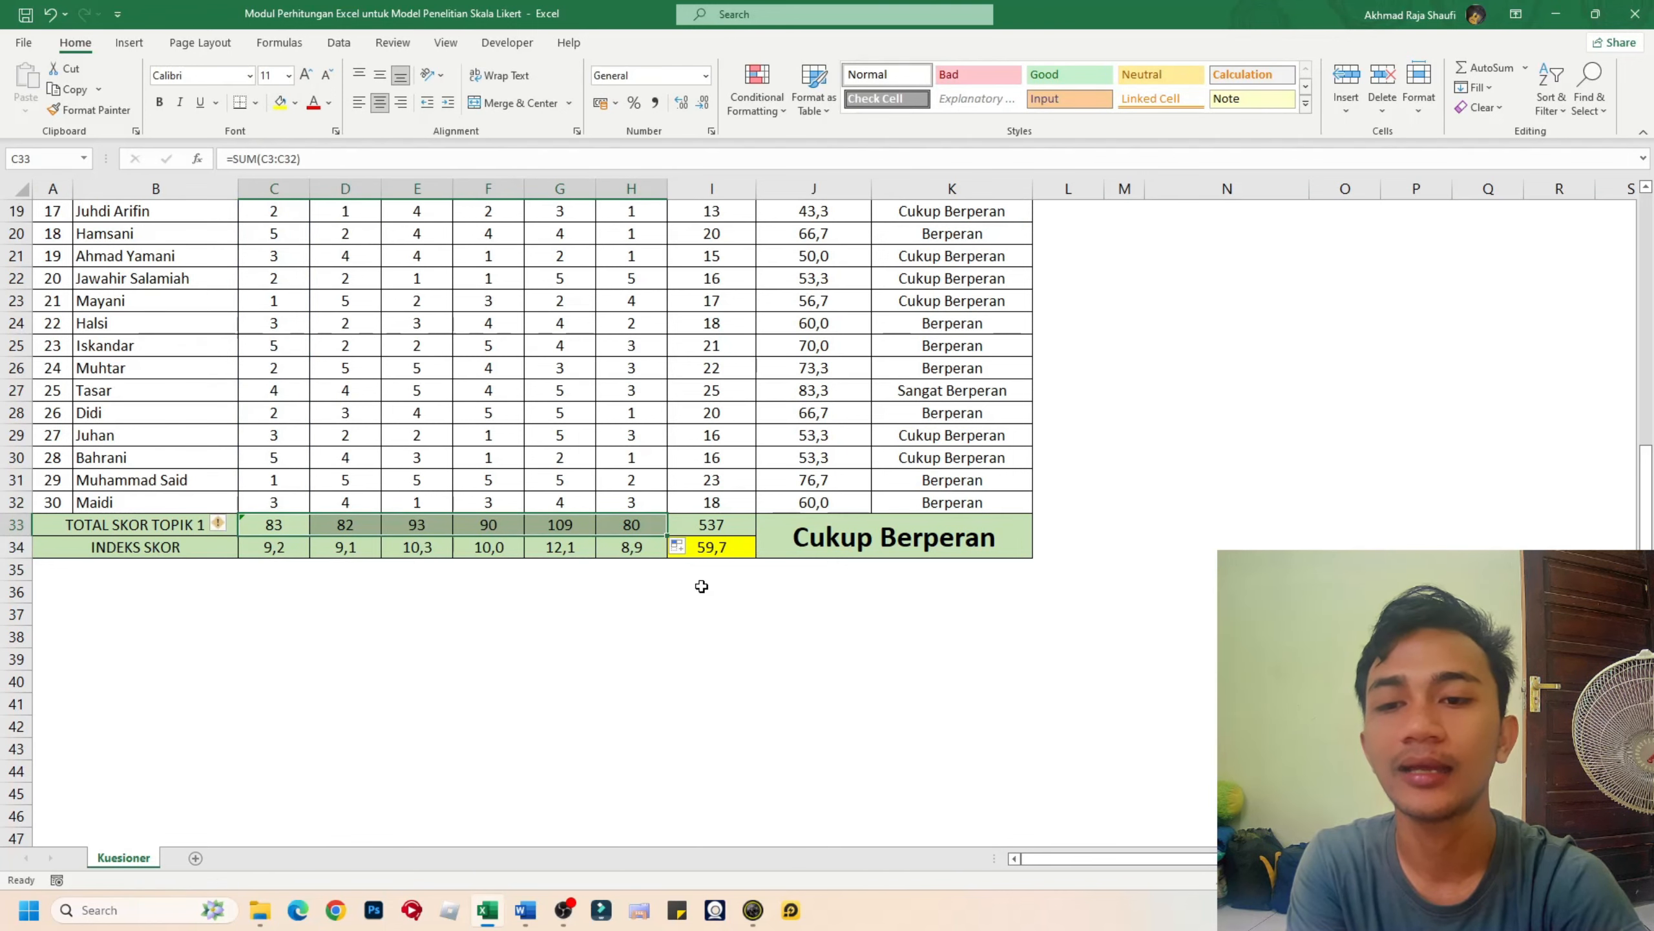
{"action": "scroll", "coordinate": [694, 625], "scroll_direction": "up", "scroll_amount": 3}
{"action": "scroll", "coordinate": [665, 737], "scroll_direction": "up", "scroll_amount": 3}
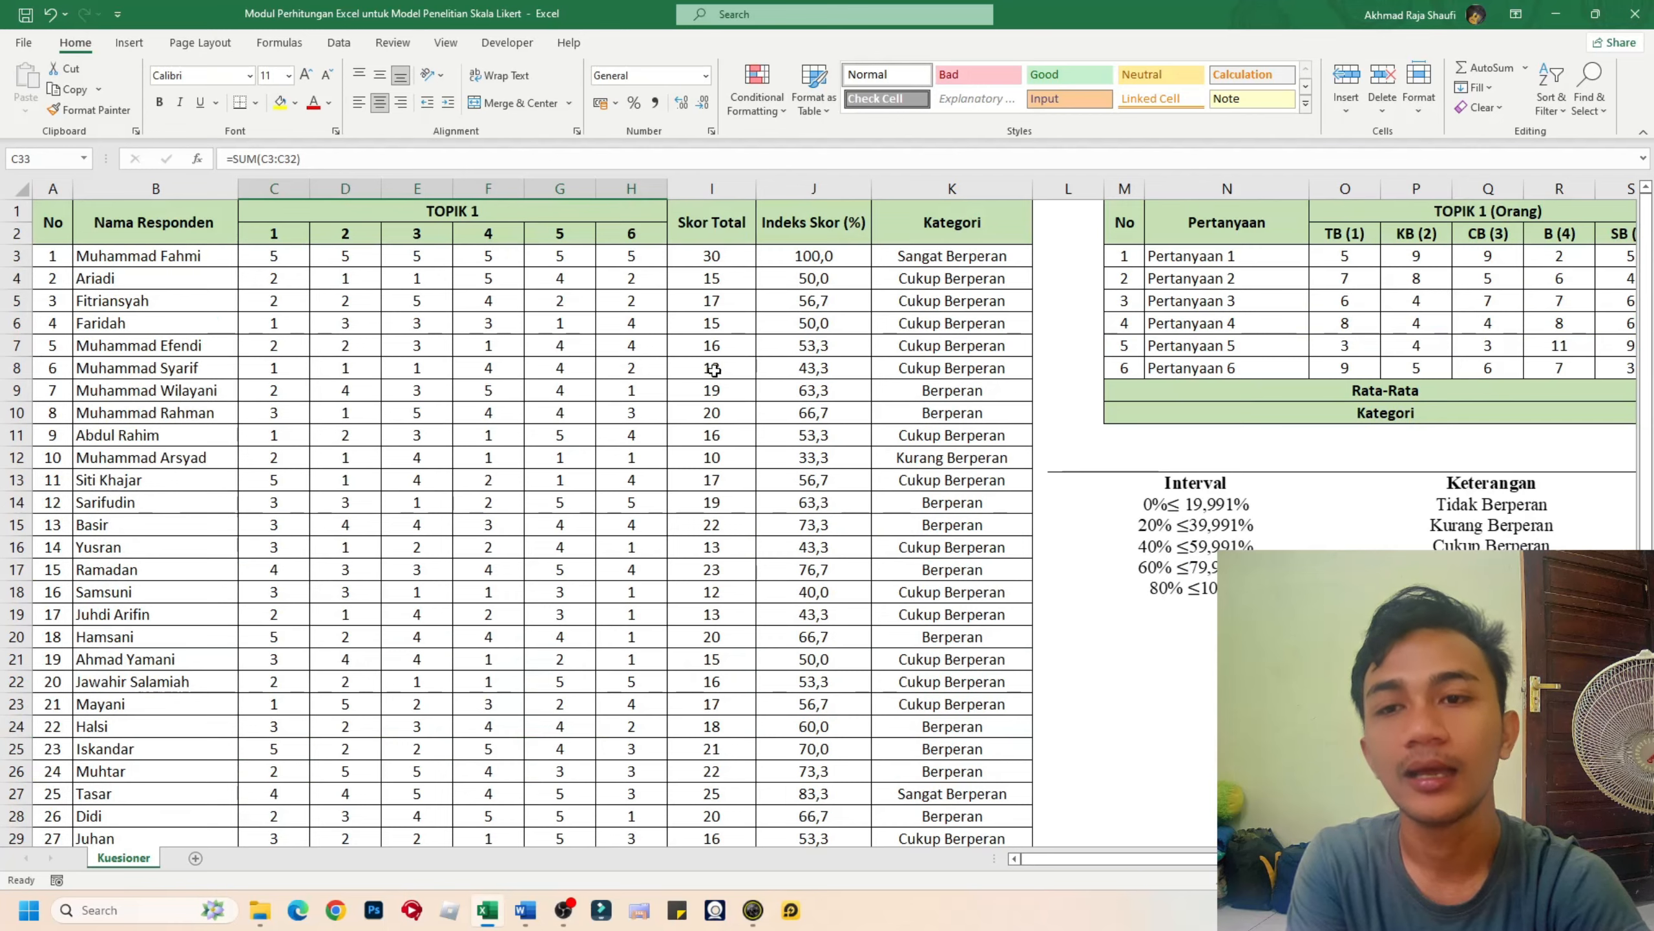
- Trace the question 1 column from its header in C2 down to its topic total and index in rows 33 and 34
{"action": "scroll", "coordinate": [650, 625], "scroll_direction": "down", "scroll_amount": 3}
{"action": "left_click", "coordinate": [287, 733]}
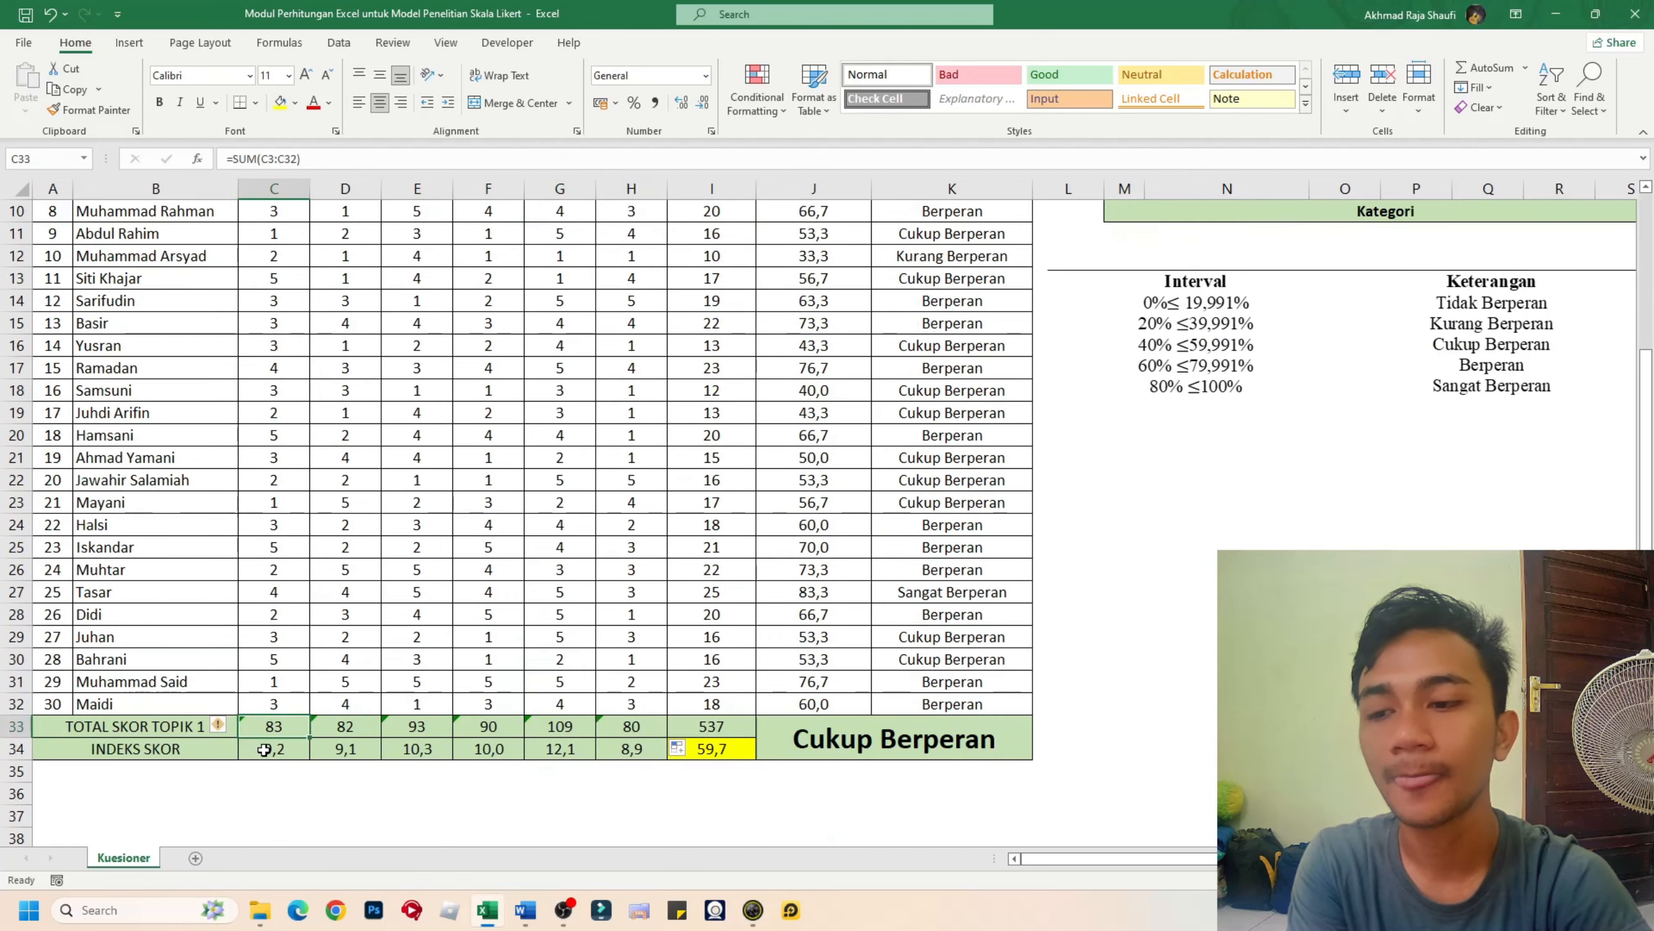
{"action": "scroll", "coordinate": [215, 675], "scroll_direction": "up", "scroll_amount": 1}
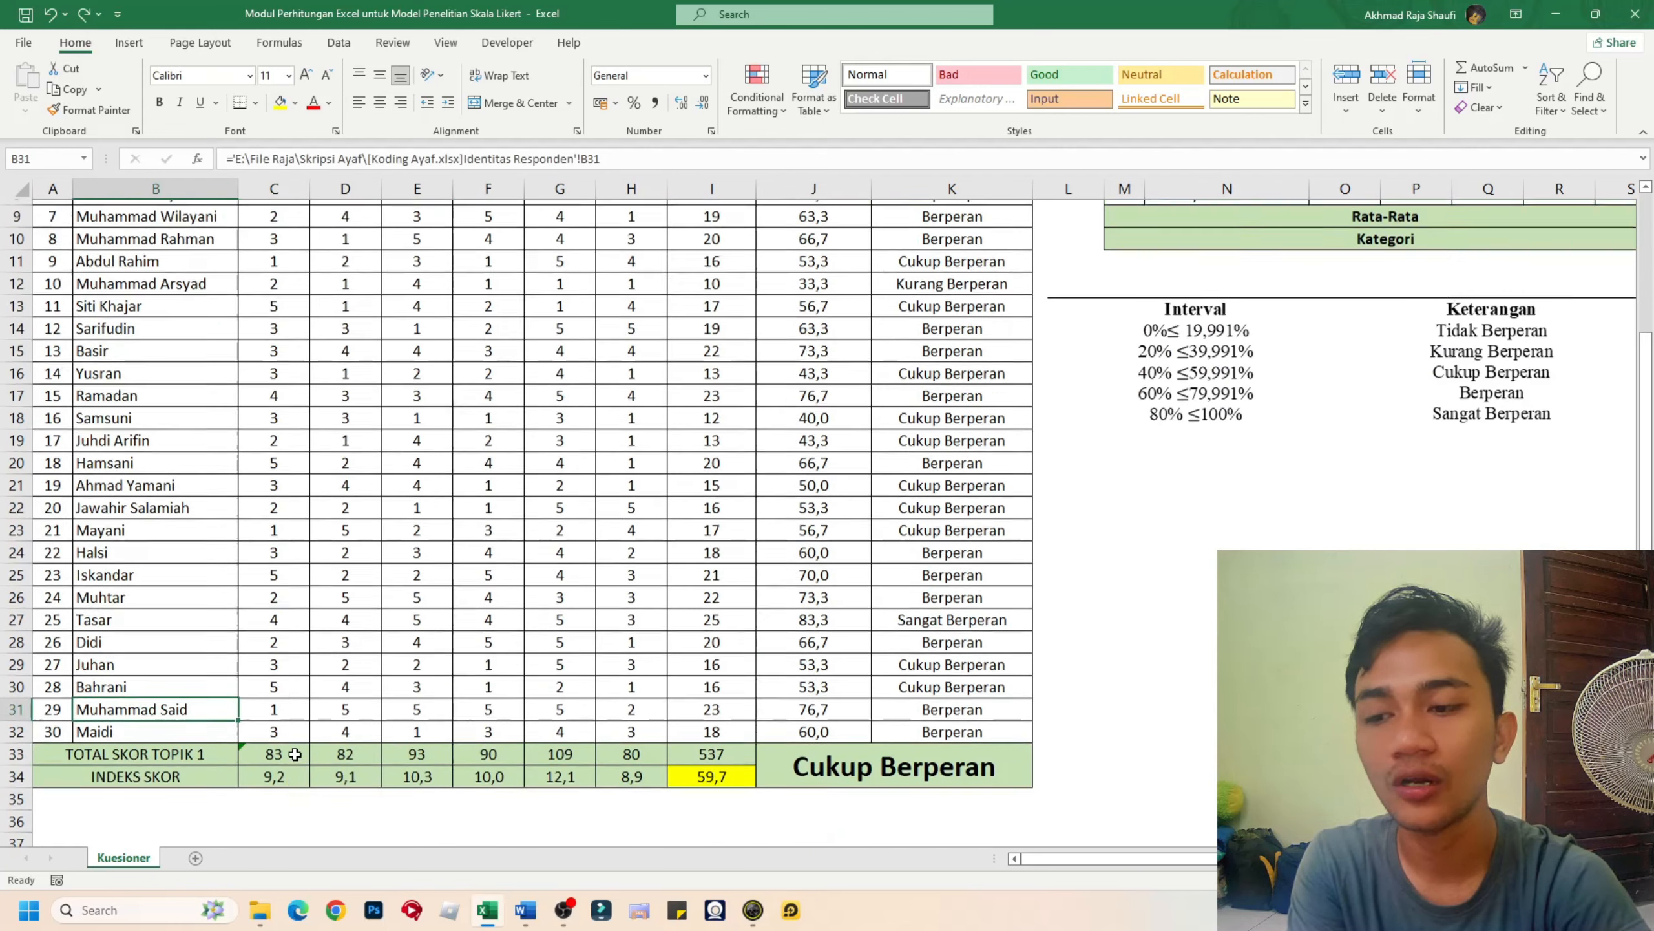
{"action": "scroll", "coordinate": [292, 764], "scroll_direction": "down", "scroll_amount": 6}
{"action": "scroll", "coordinate": [391, 560], "scroll_direction": "up", "scroll_amount": 2}
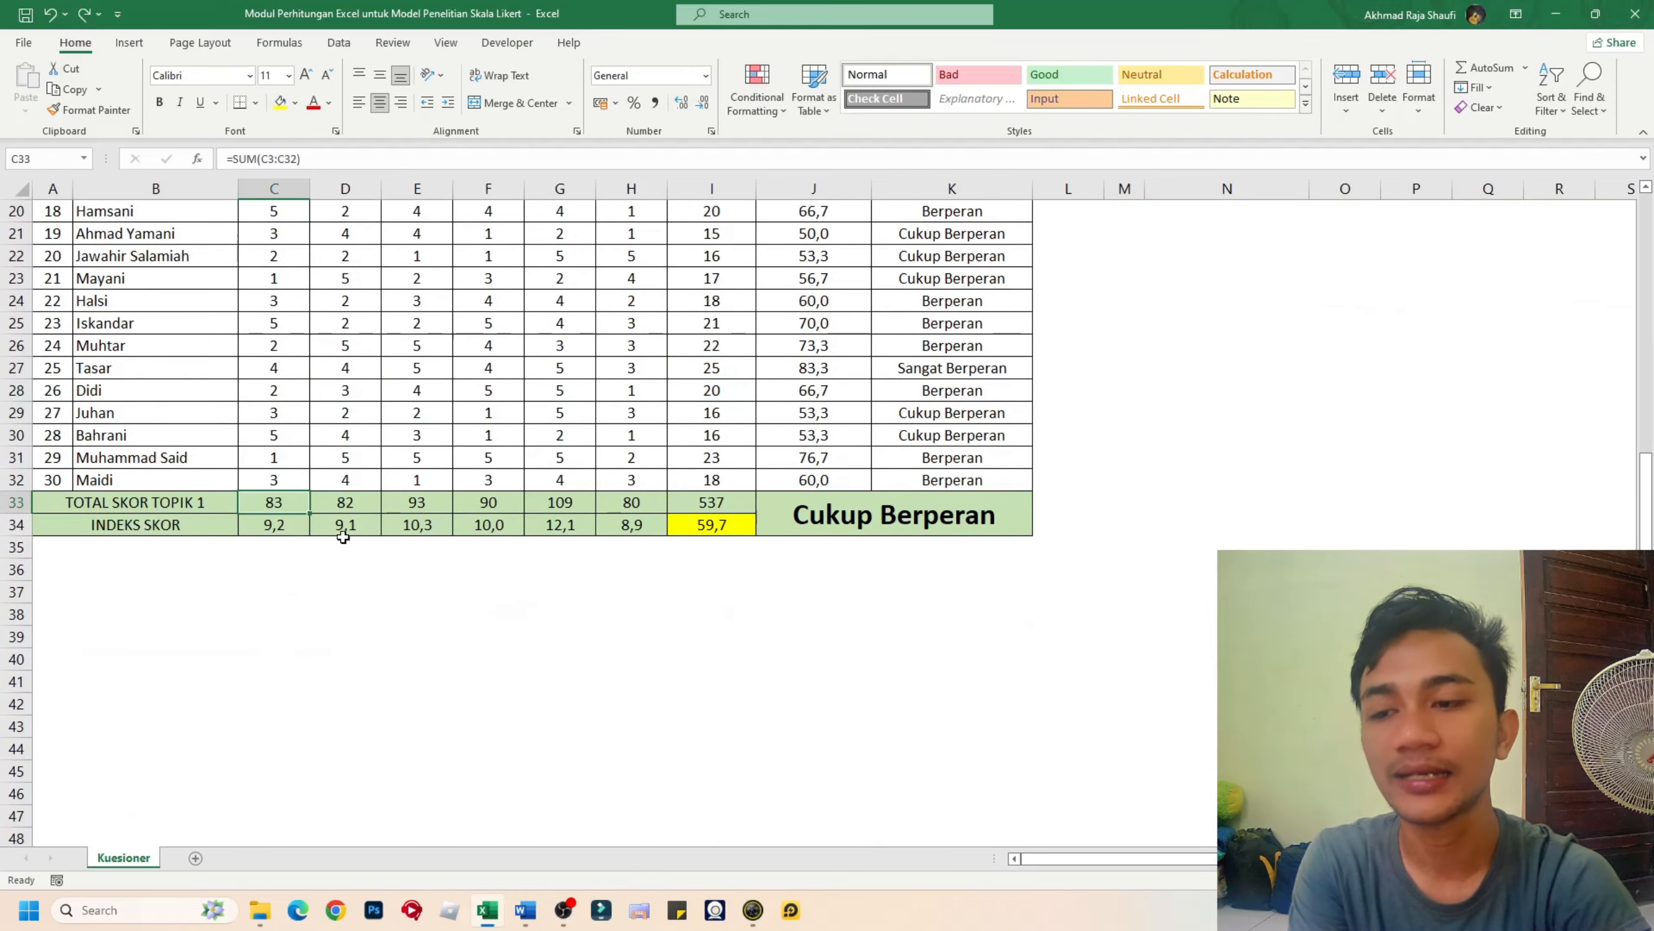
{"action": "scroll", "coordinate": [292, 500], "scroll_direction": "up", "scroll_amount": 6}
{"action": "left_click", "coordinate": [280, 229]}
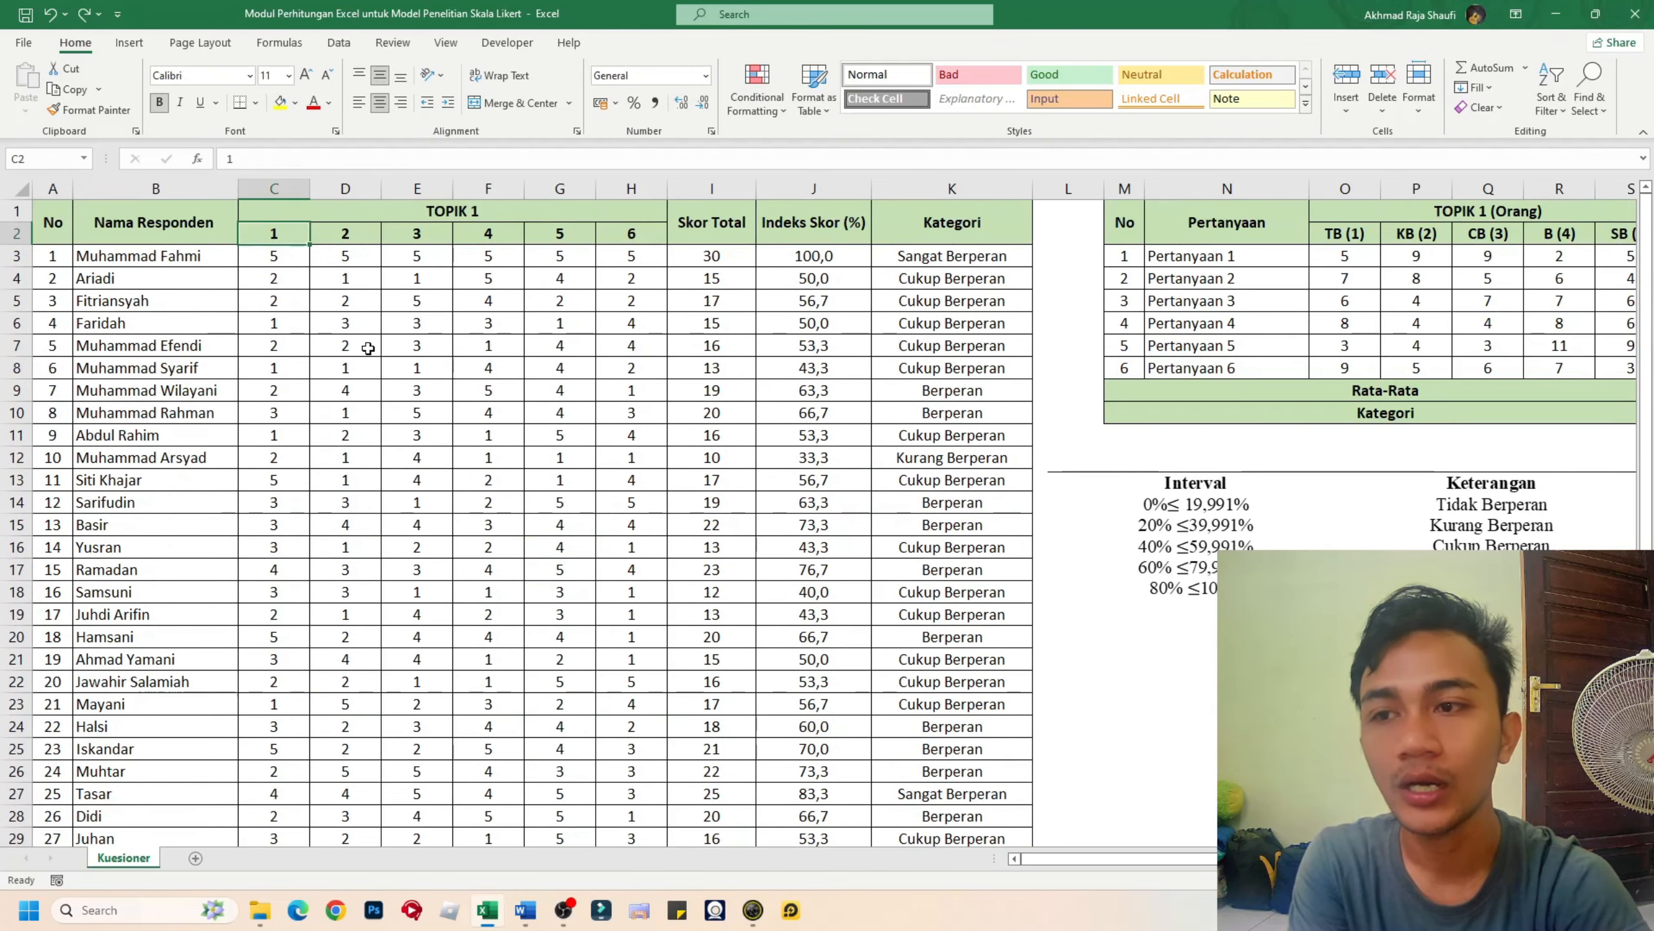
{"action": "scroll", "coordinate": [324, 365], "scroll_direction": "down", "scroll_amount": 6}
{"action": "left_click", "coordinate": [294, 528]}
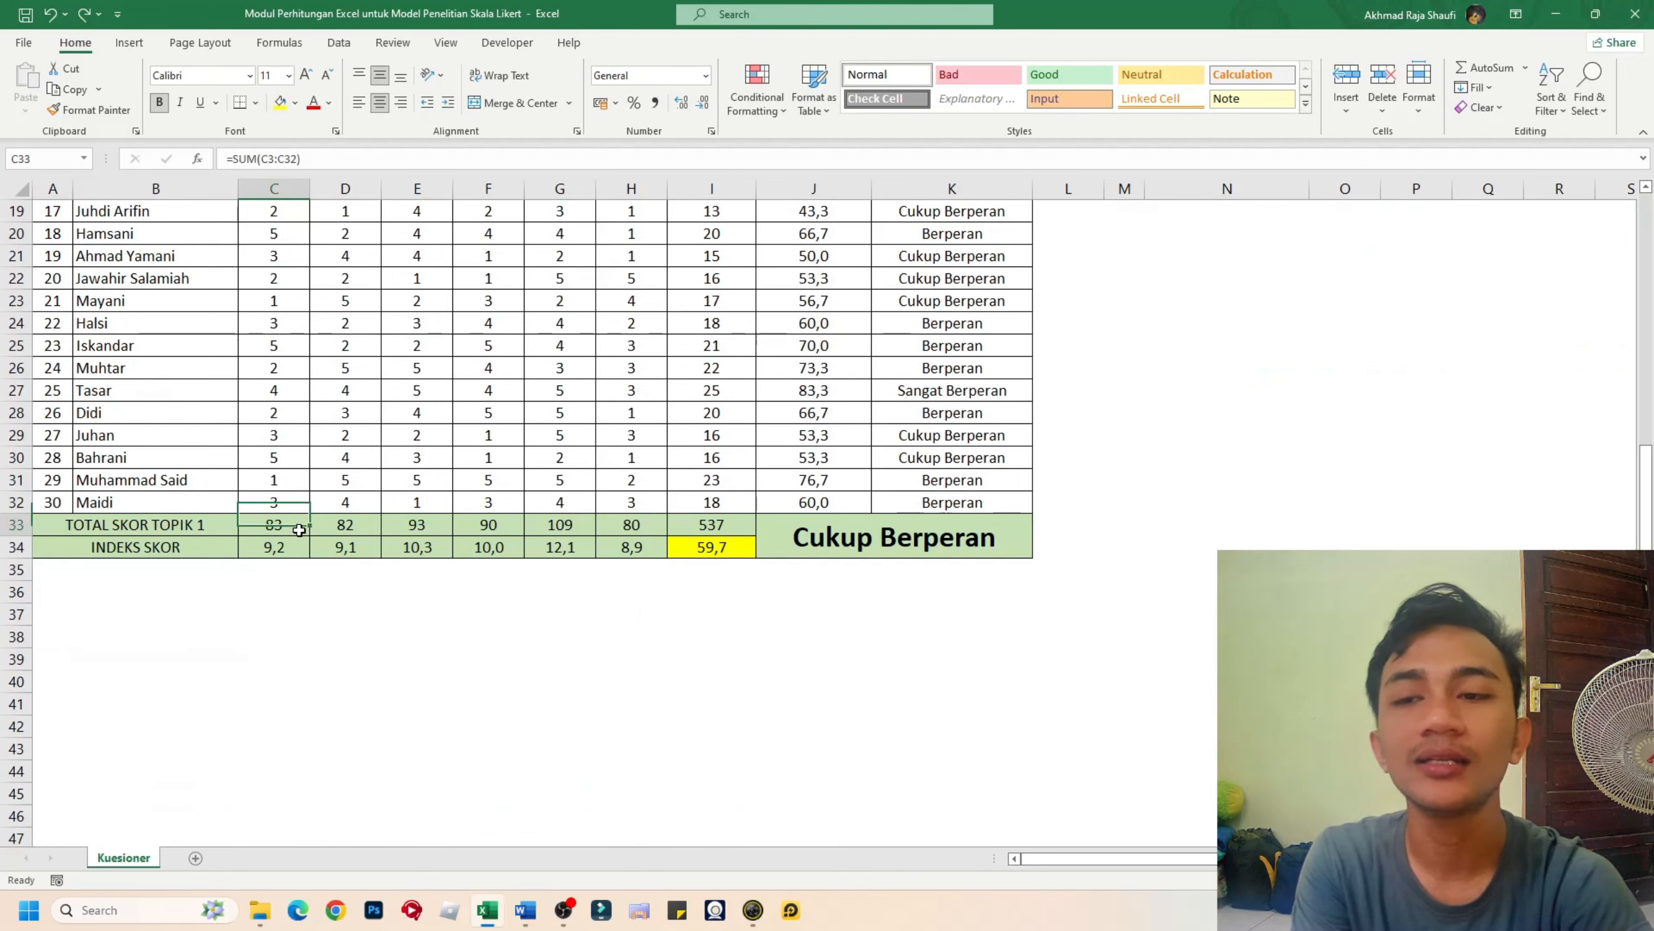
{"action": "scroll", "coordinate": [404, 531], "scroll_direction": "up", "scroll_amount": 2}
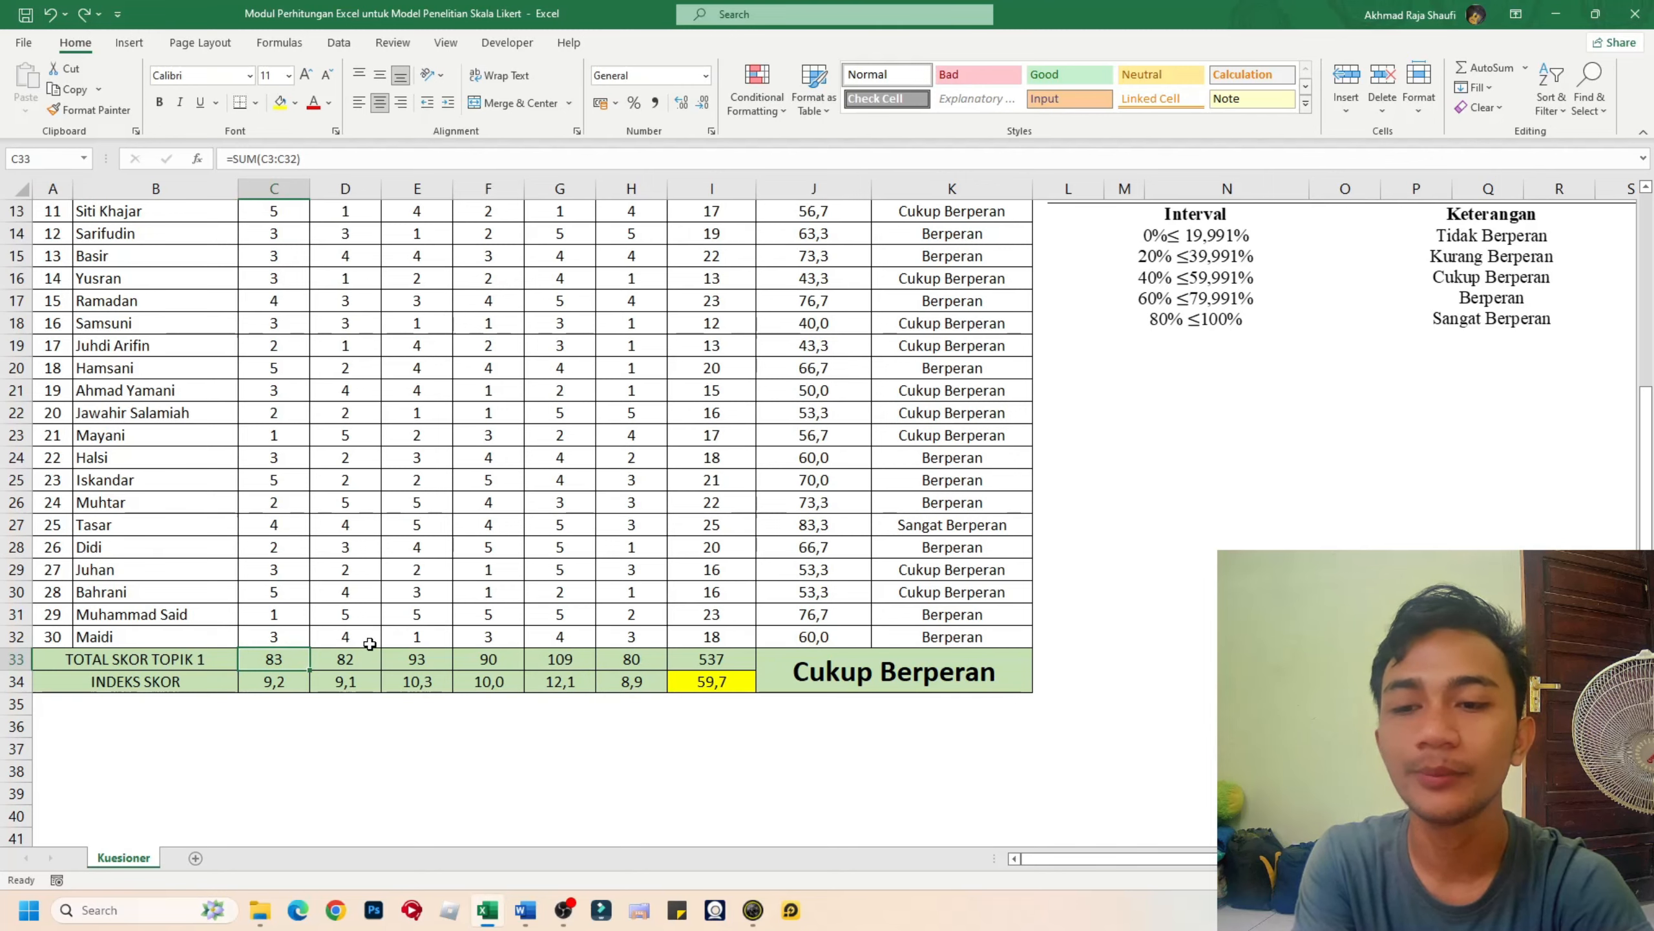
{"action": "scroll", "coordinate": [254, 652], "scroll_direction": "up", "scroll_amount": 4}
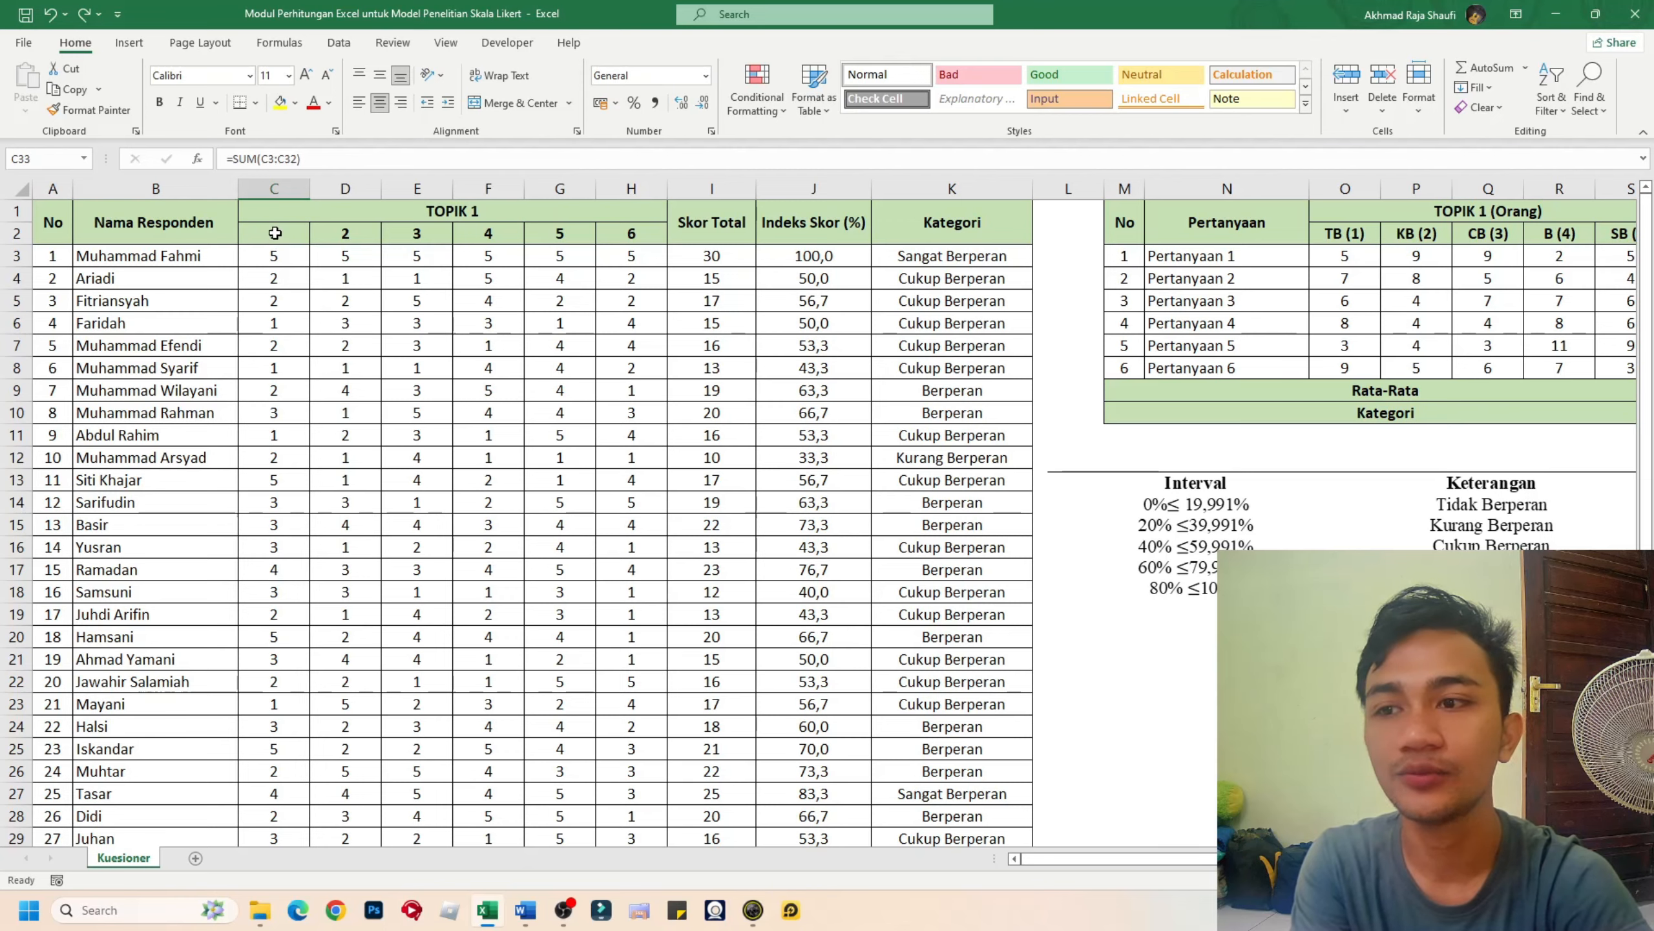
{"action": "left_click", "coordinate": [267, 230]}
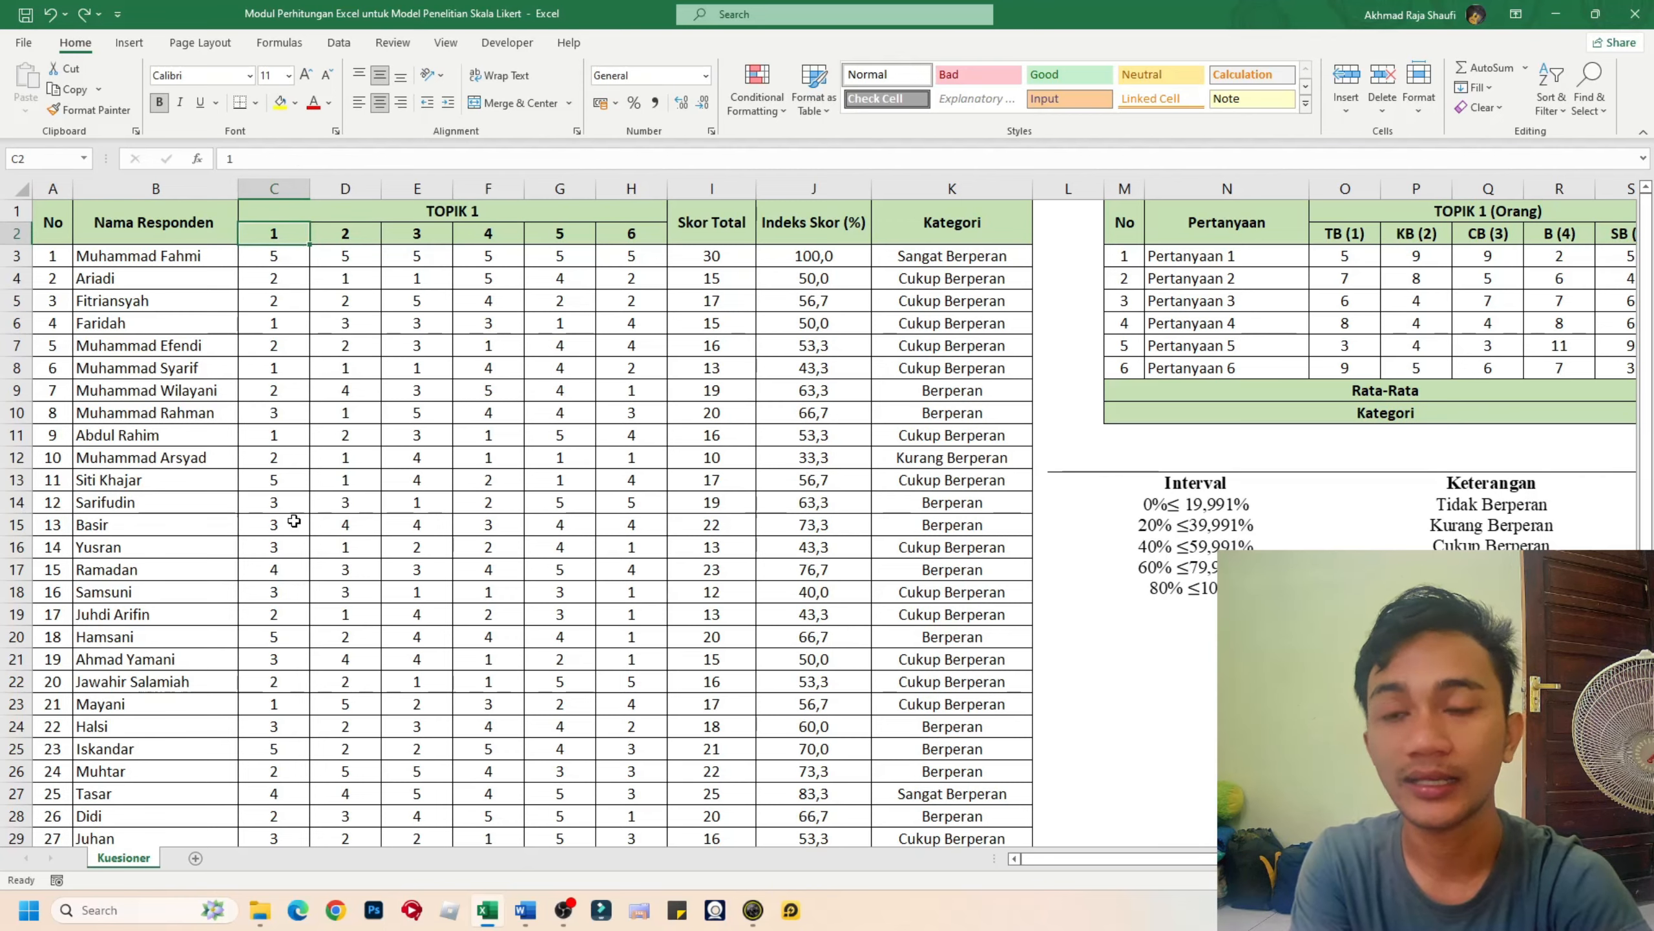
{"action": "scroll", "coordinate": [273, 660], "scroll_direction": "down", "scroll_amount": 4}
{"action": "left_click", "coordinate": [279, 659]}
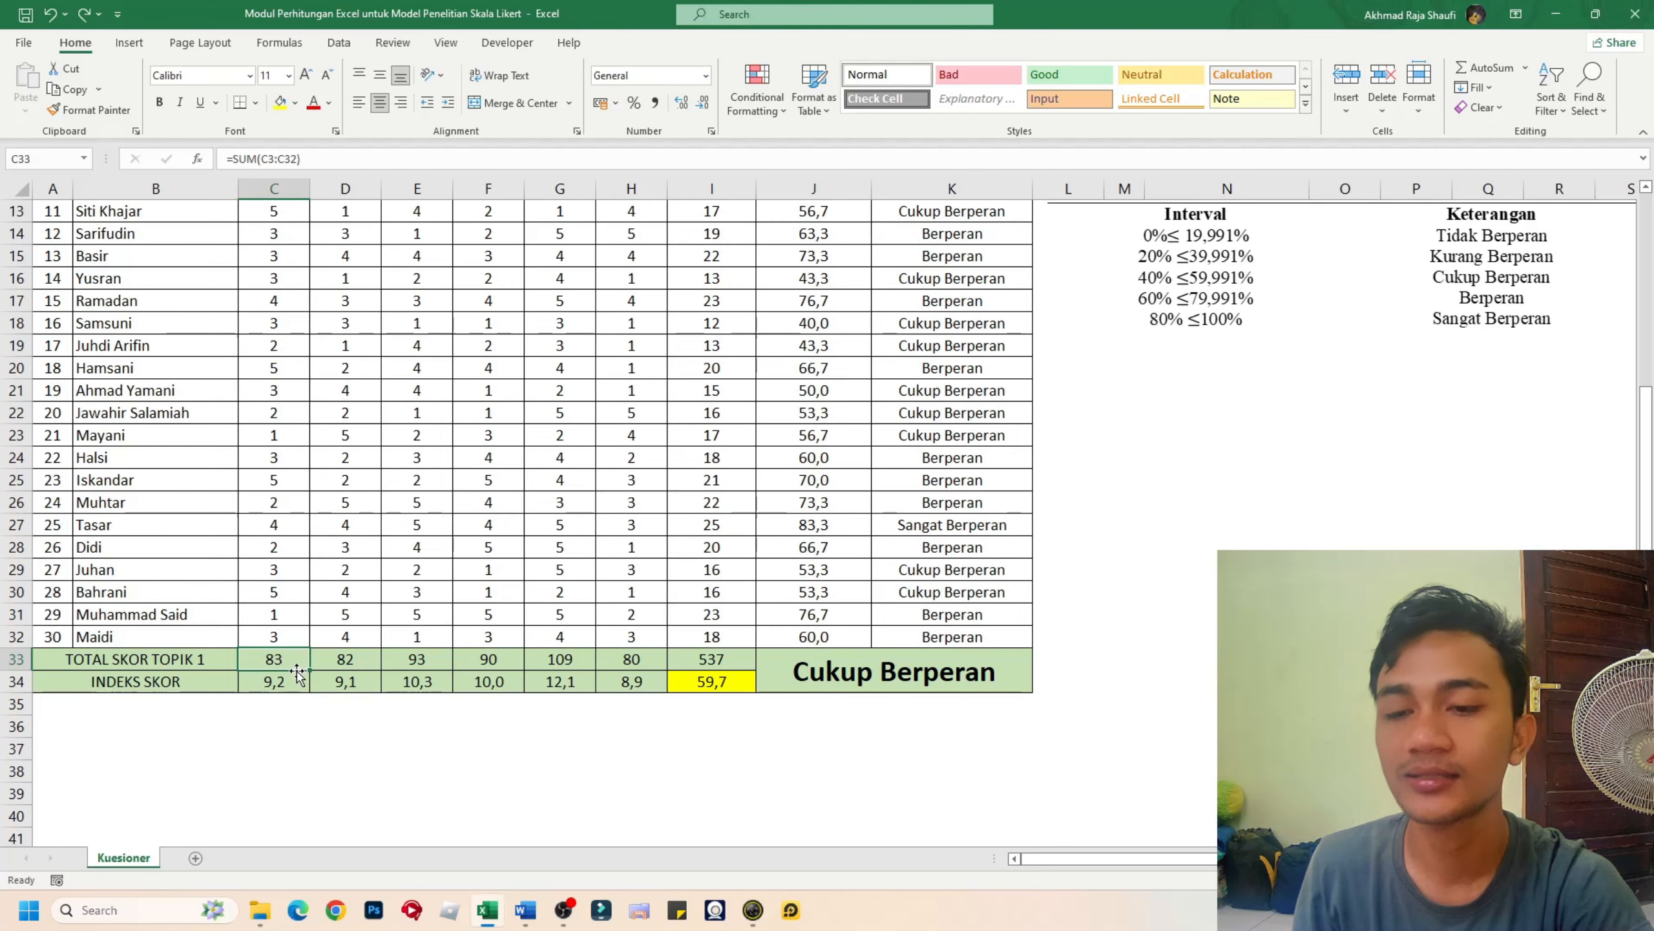
- Inspect the SUM formula in I33 that adds up the Skor Total column and compare it with the question totals in C33:H33
{"action": "left_click", "coordinate": [723, 654]}
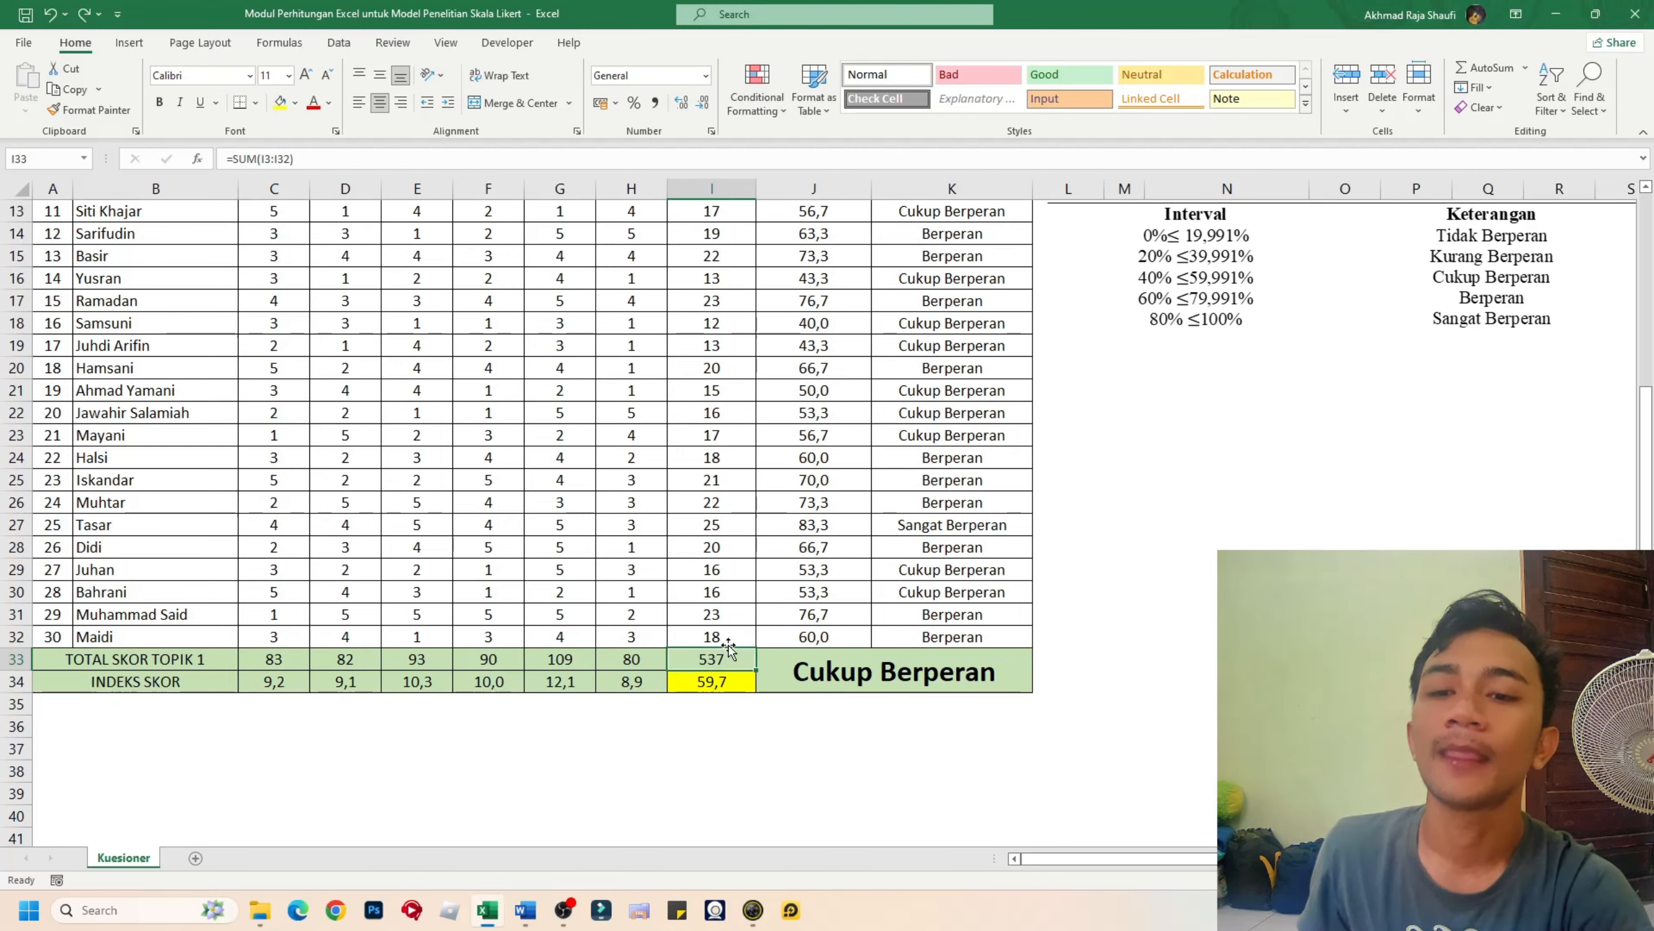
{"action": "scroll", "coordinate": [751, 624], "scroll_direction": "up", "scroll_amount": 2}
{"action": "scroll", "coordinate": [680, 623], "scroll_direction": "down", "scroll_amount": 2}
{"action": "scroll", "coordinate": [697, 620], "scroll_direction": "up", "scroll_amount": 4}
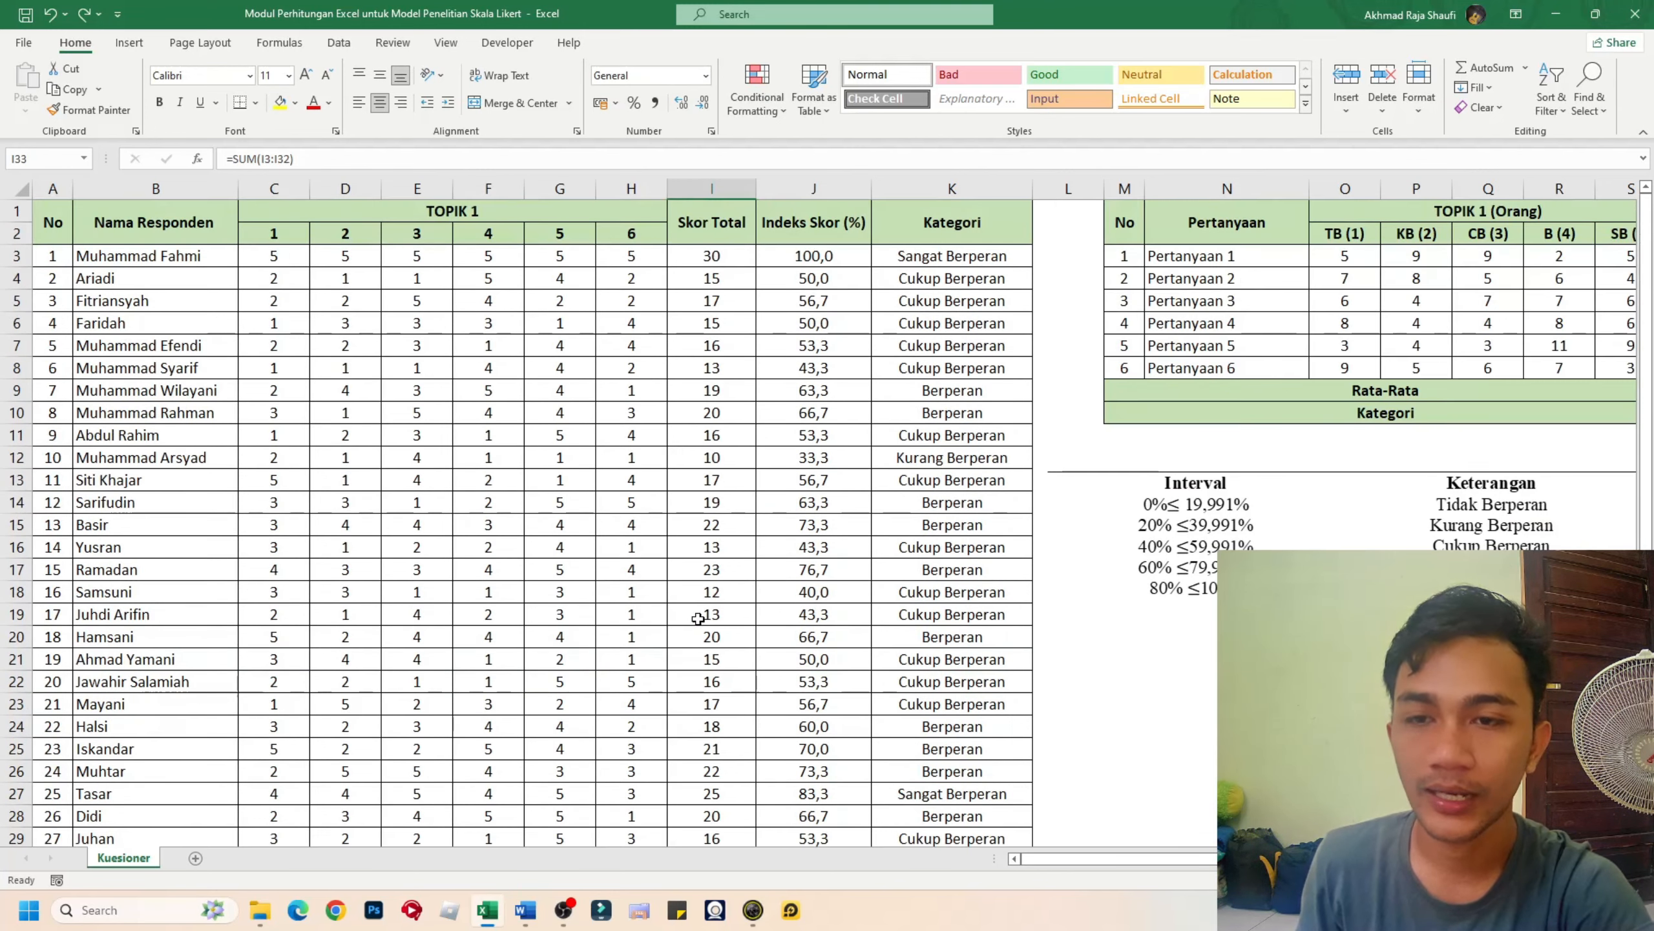
{"action": "scroll", "coordinate": [704, 393], "scroll_direction": "down", "scroll_amount": 7}
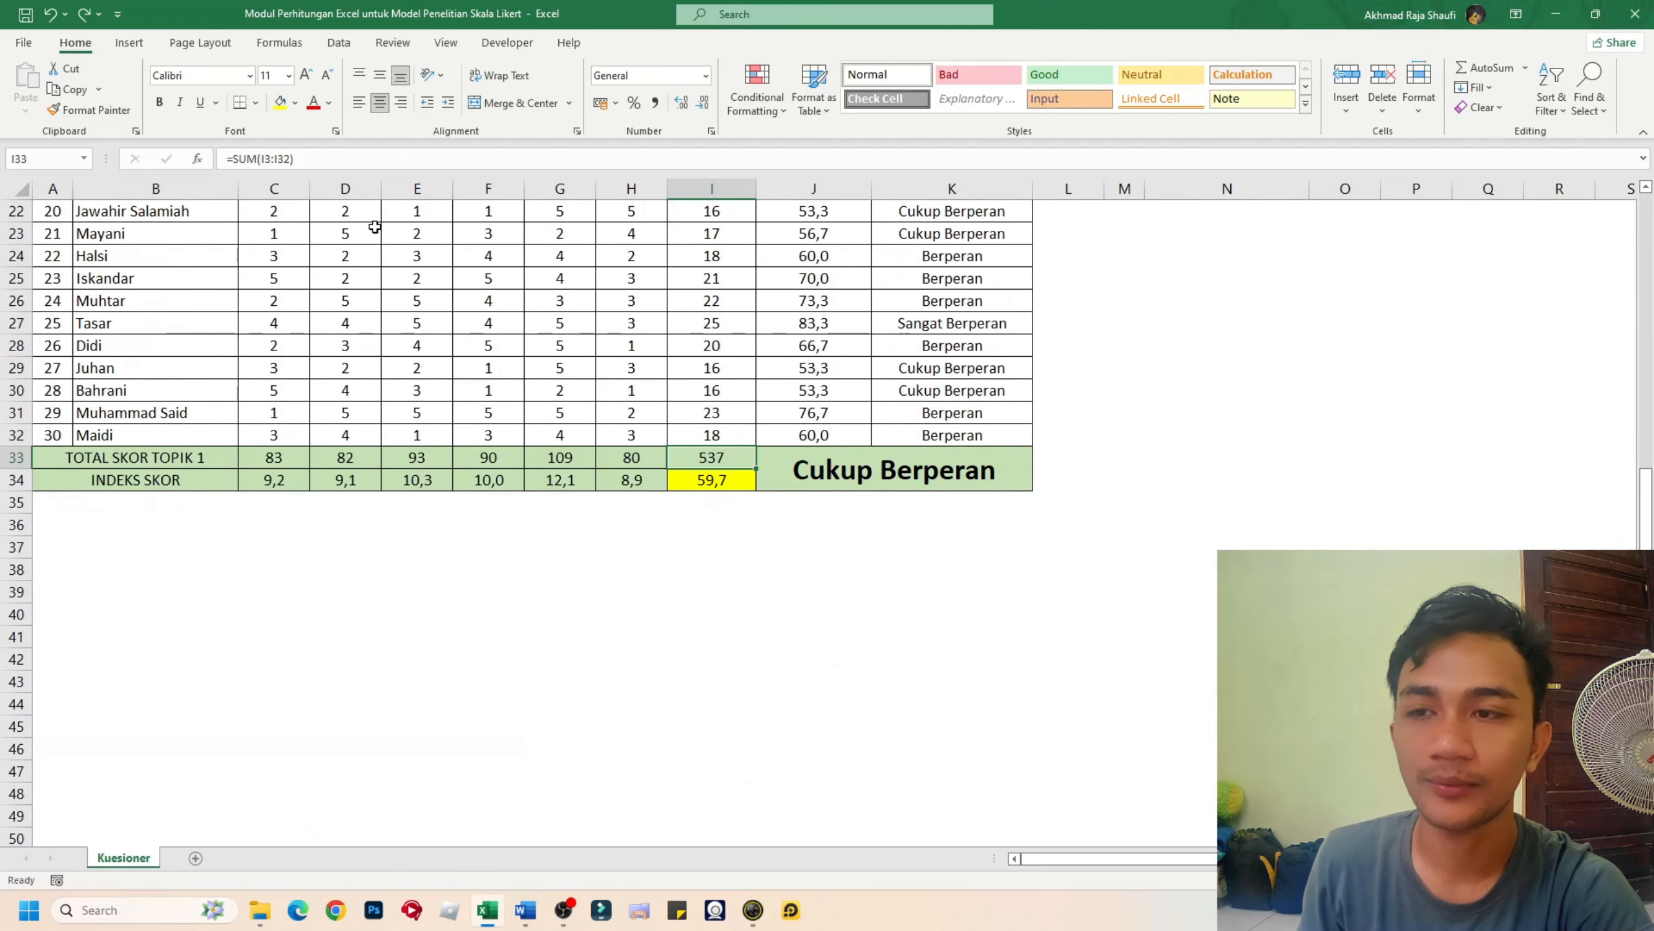
{"action": "left_click", "coordinate": [331, 159]}
{"action": "key", "text": "Return"}
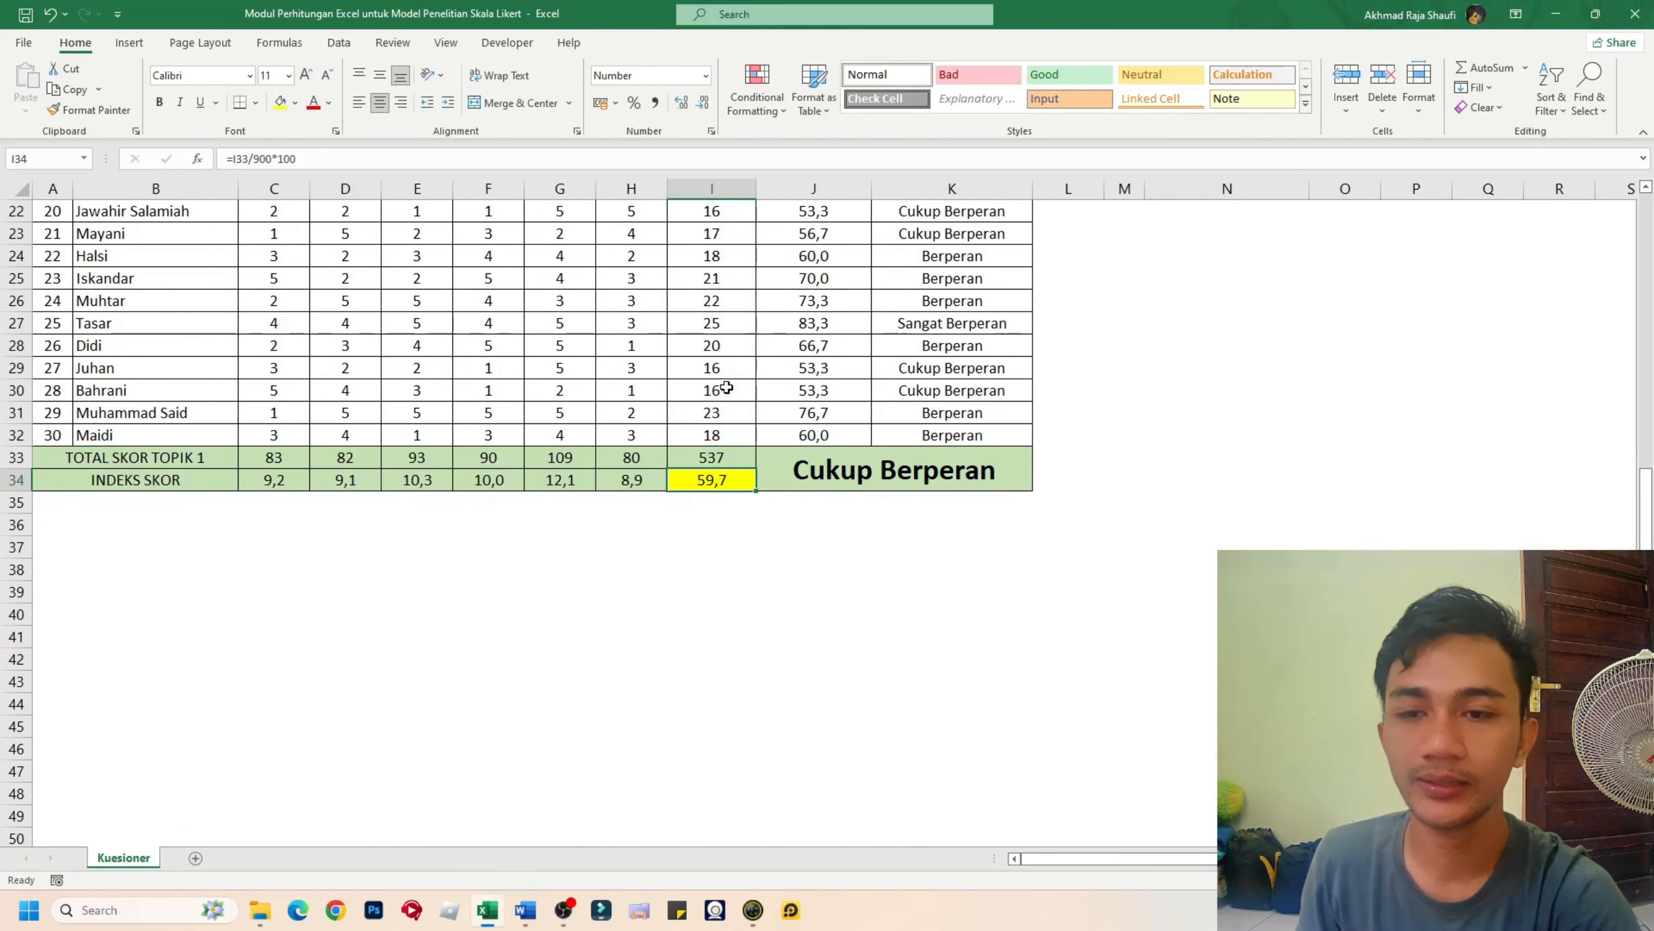
{"action": "left_click", "coordinate": [737, 458]}
{"action": "scroll", "coordinate": [736, 459], "scroll_direction": "up", "scroll_amount": 2}
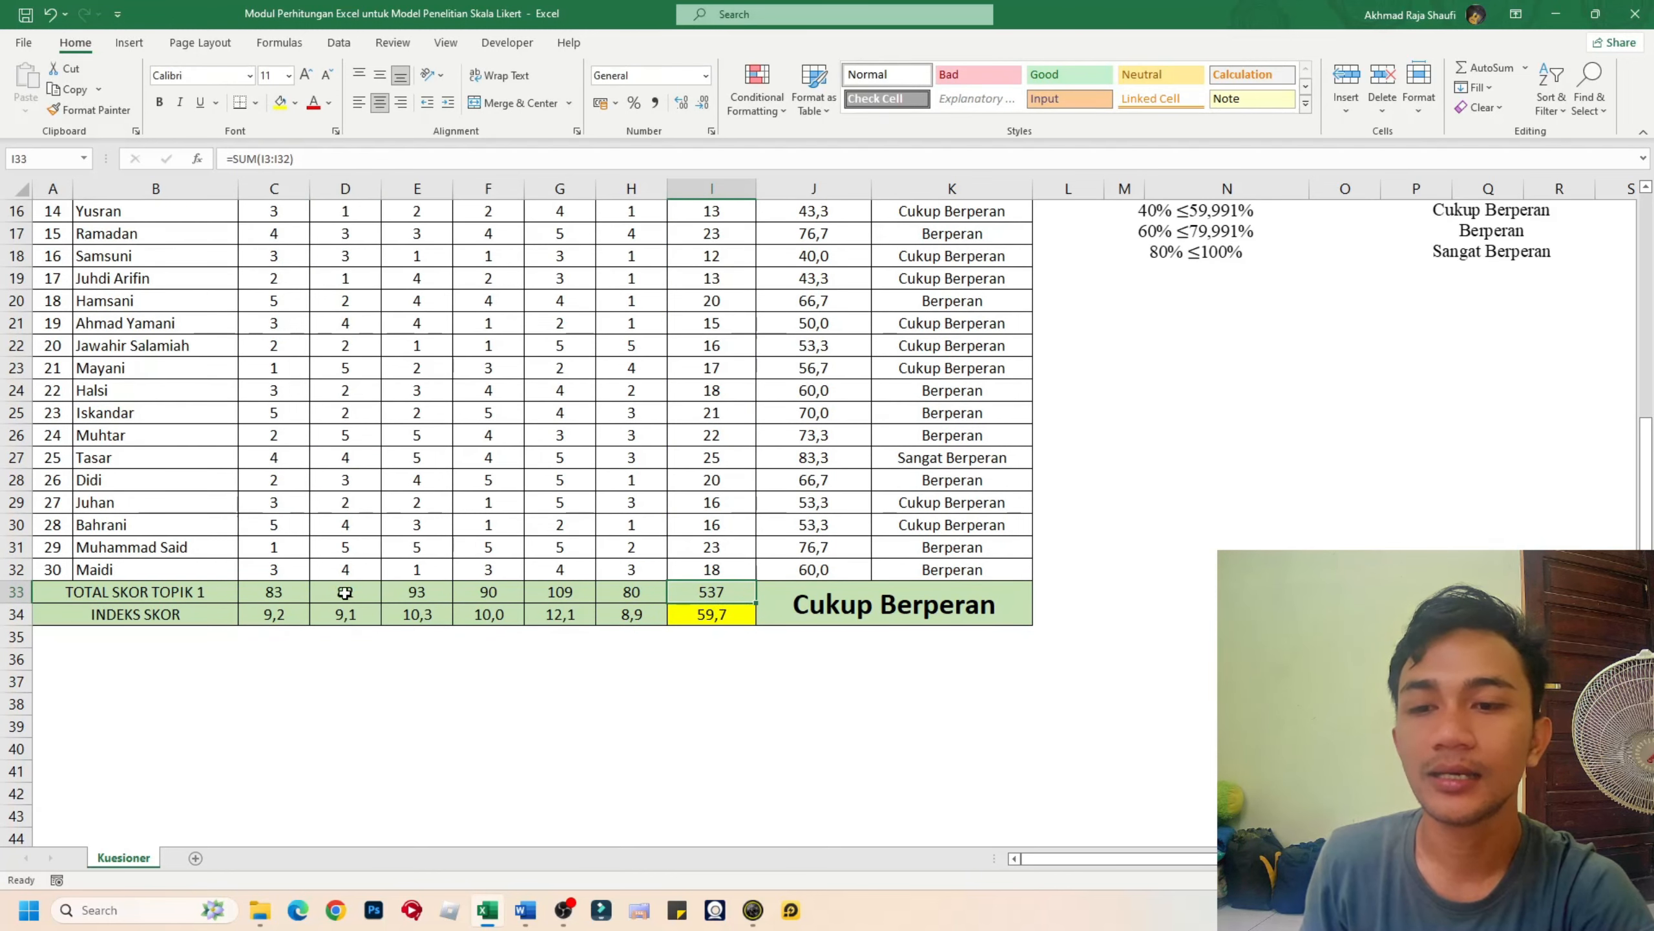
{"action": "left_click_drag", "start_coordinate": [273, 587], "coordinate": [623, 586]}
{"action": "left_click", "coordinate": [727, 594]}
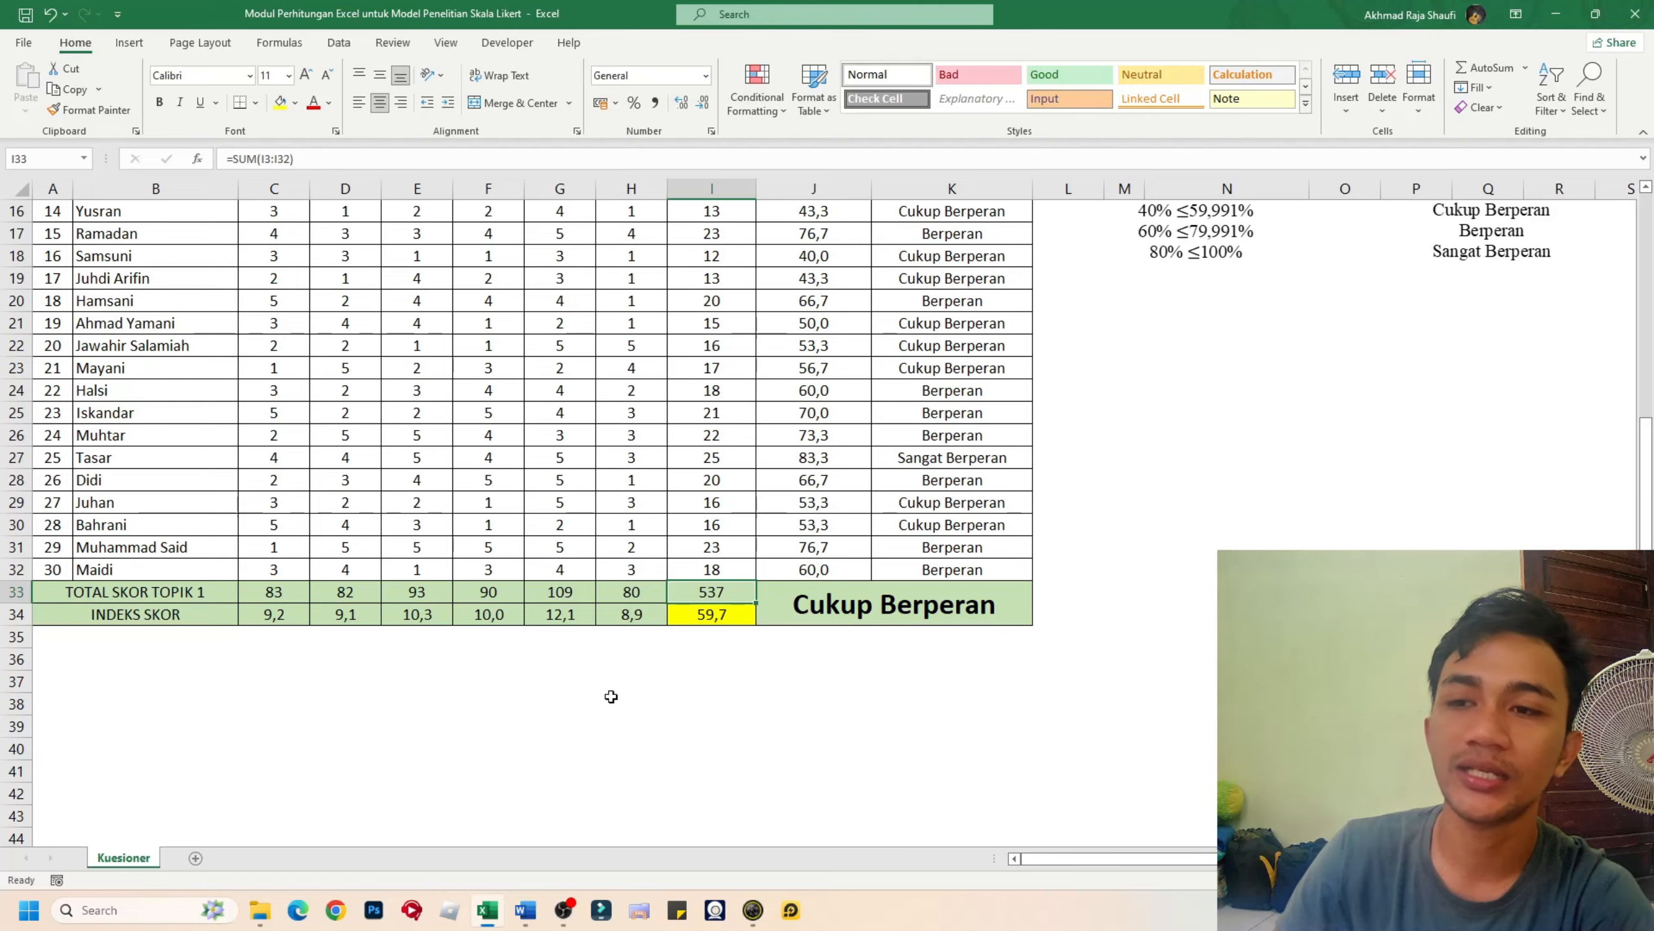
- Fill the maximum score 5 from C3 across all six questions and down through the last respondent in row 32
{"action": "scroll", "coordinate": [606, 689], "scroll_direction": "up", "scroll_amount": 5}
{"action": "left_click", "coordinate": [286, 261]}
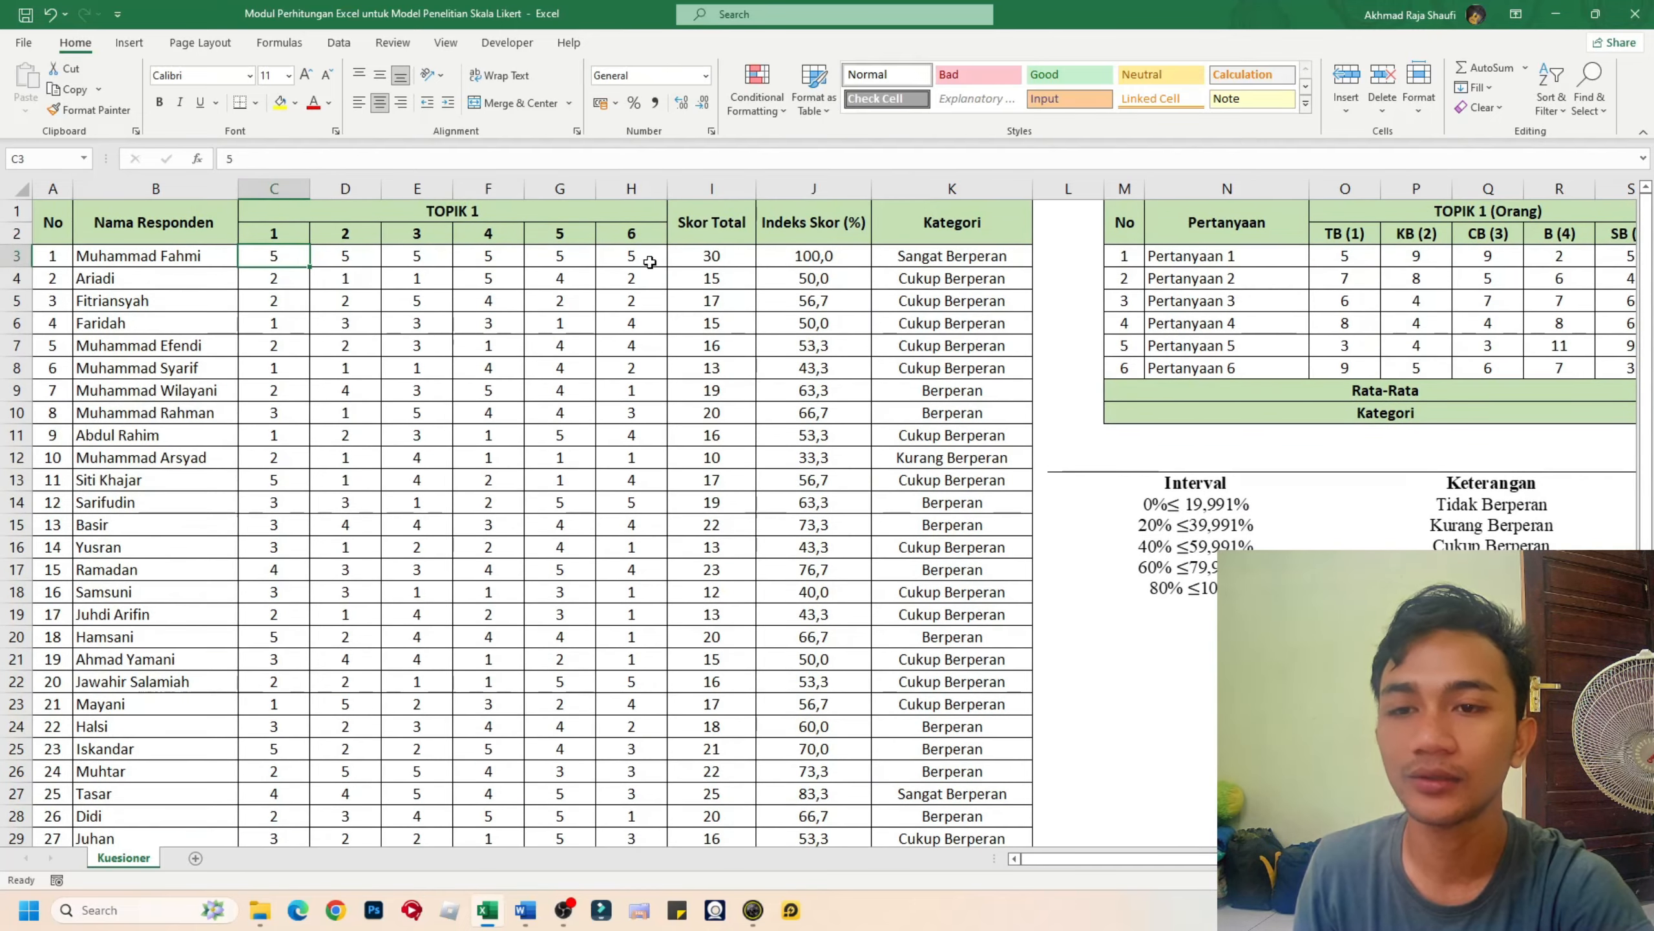
{"action": "left_click_drag", "start_coordinate": [294, 254], "coordinate": [652, 751]}
- Check the topic totals for each question in C33:H33 and the overall total in I33 for the maximum answers
{"action": "scroll", "coordinate": [982, 720], "scroll_direction": "down", "scroll_amount": 2}
{"action": "left_click", "coordinate": [720, 636]}
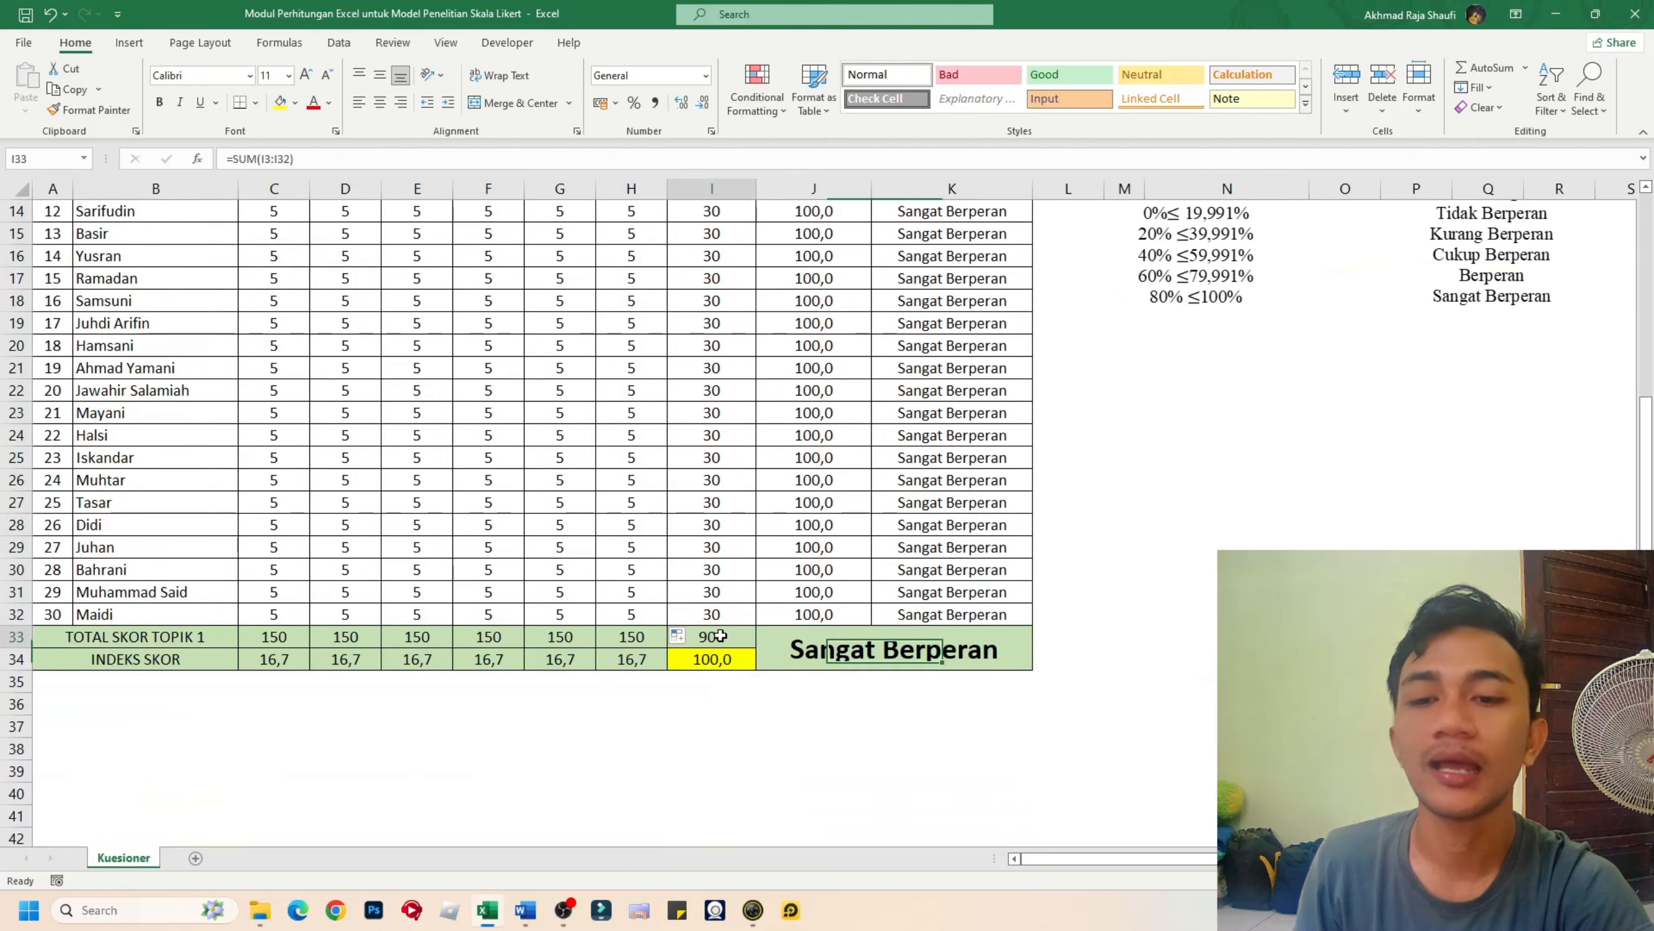
{"action": "left_click", "coordinate": [269, 638]}
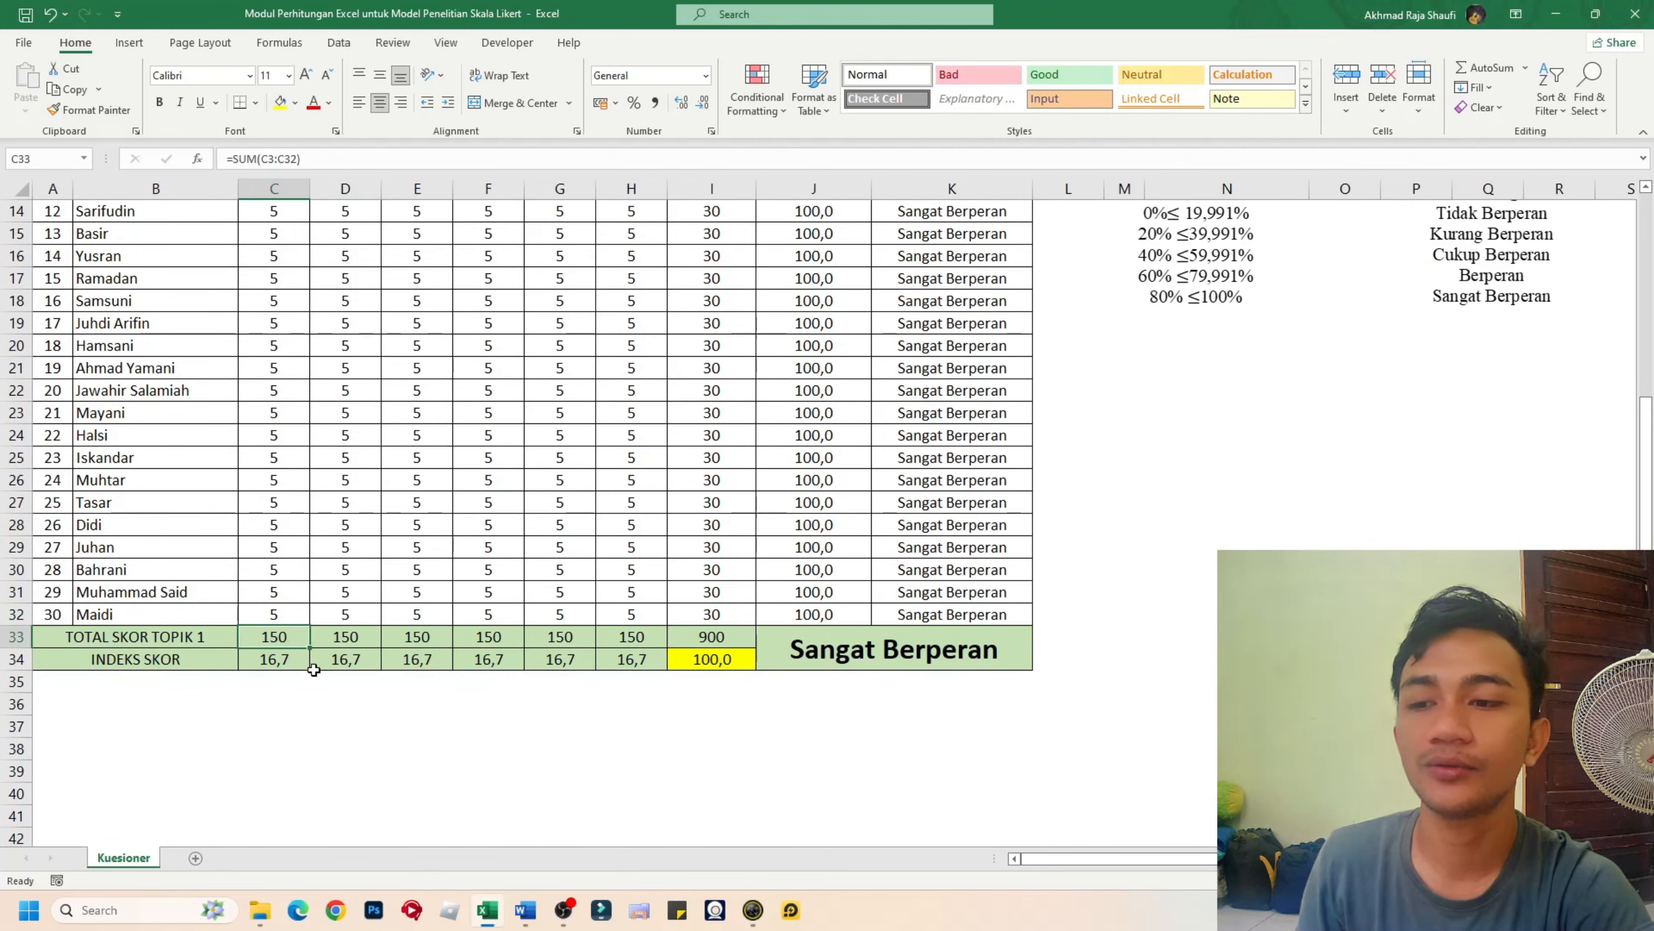
{"action": "scroll", "coordinate": [286, 651], "scroll_direction": "up", "scroll_amount": 5}
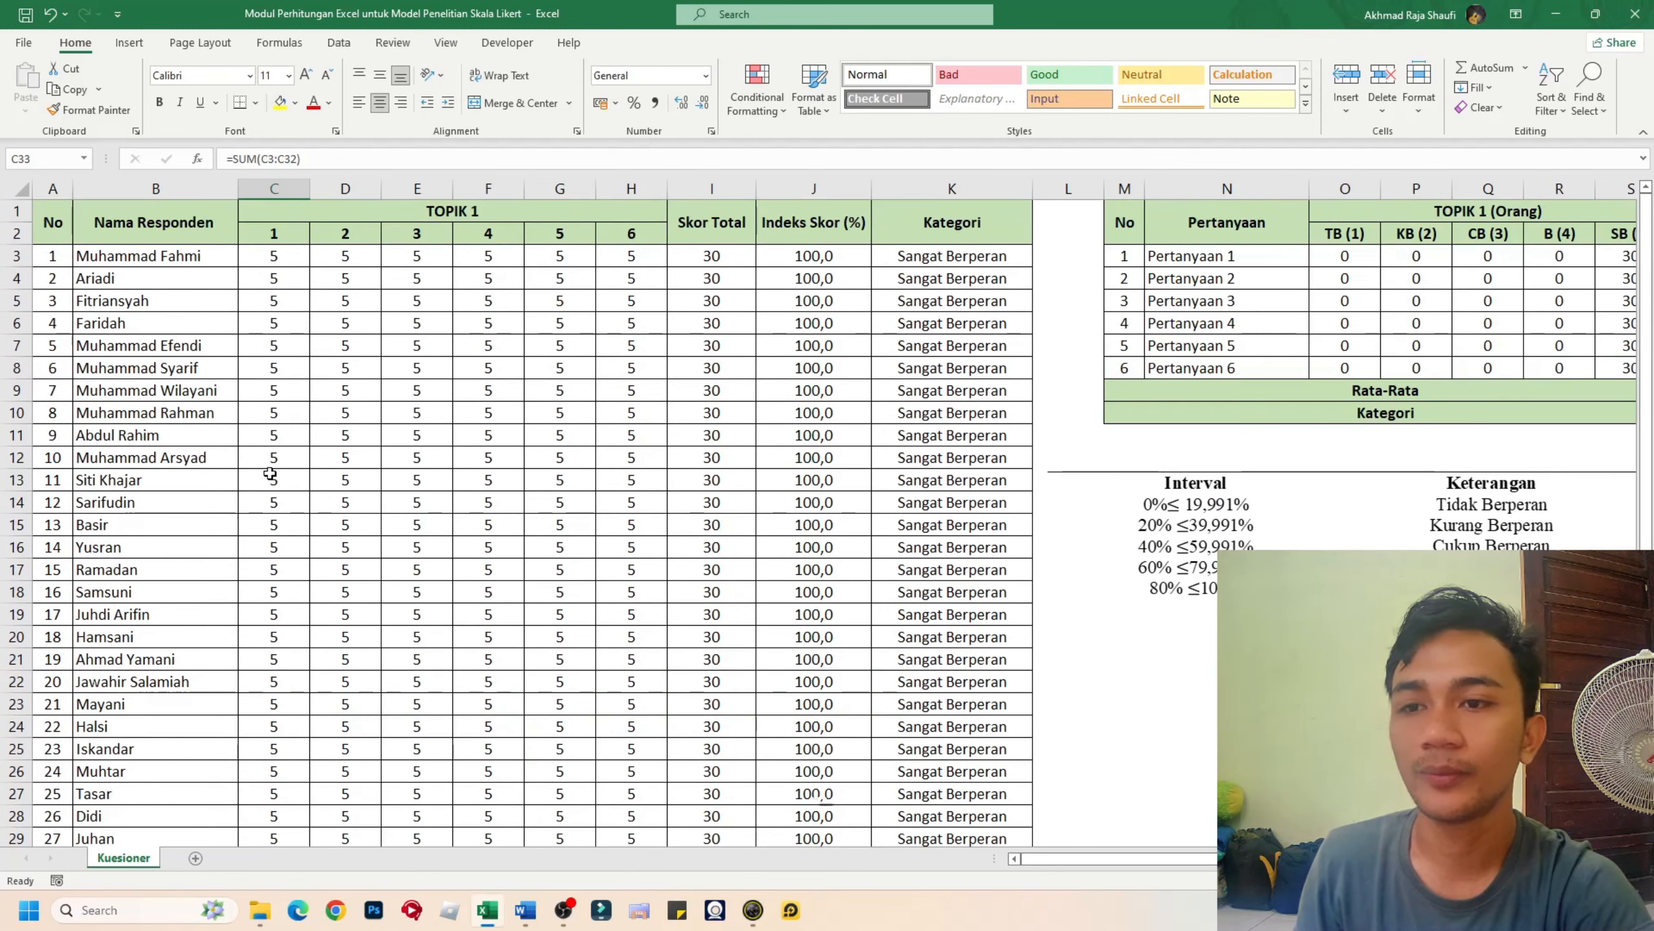
{"action": "scroll", "coordinate": [277, 476], "scroll_direction": "down", "scroll_amount": 6}
{"action": "scroll", "coordinate": [279, 495], "scroll_direction": "up", "scroll_amount": 5}
{"action": "scroll", "coordinate": [253, 317], "scroll_direction": "up", "scroll_amount": 1}
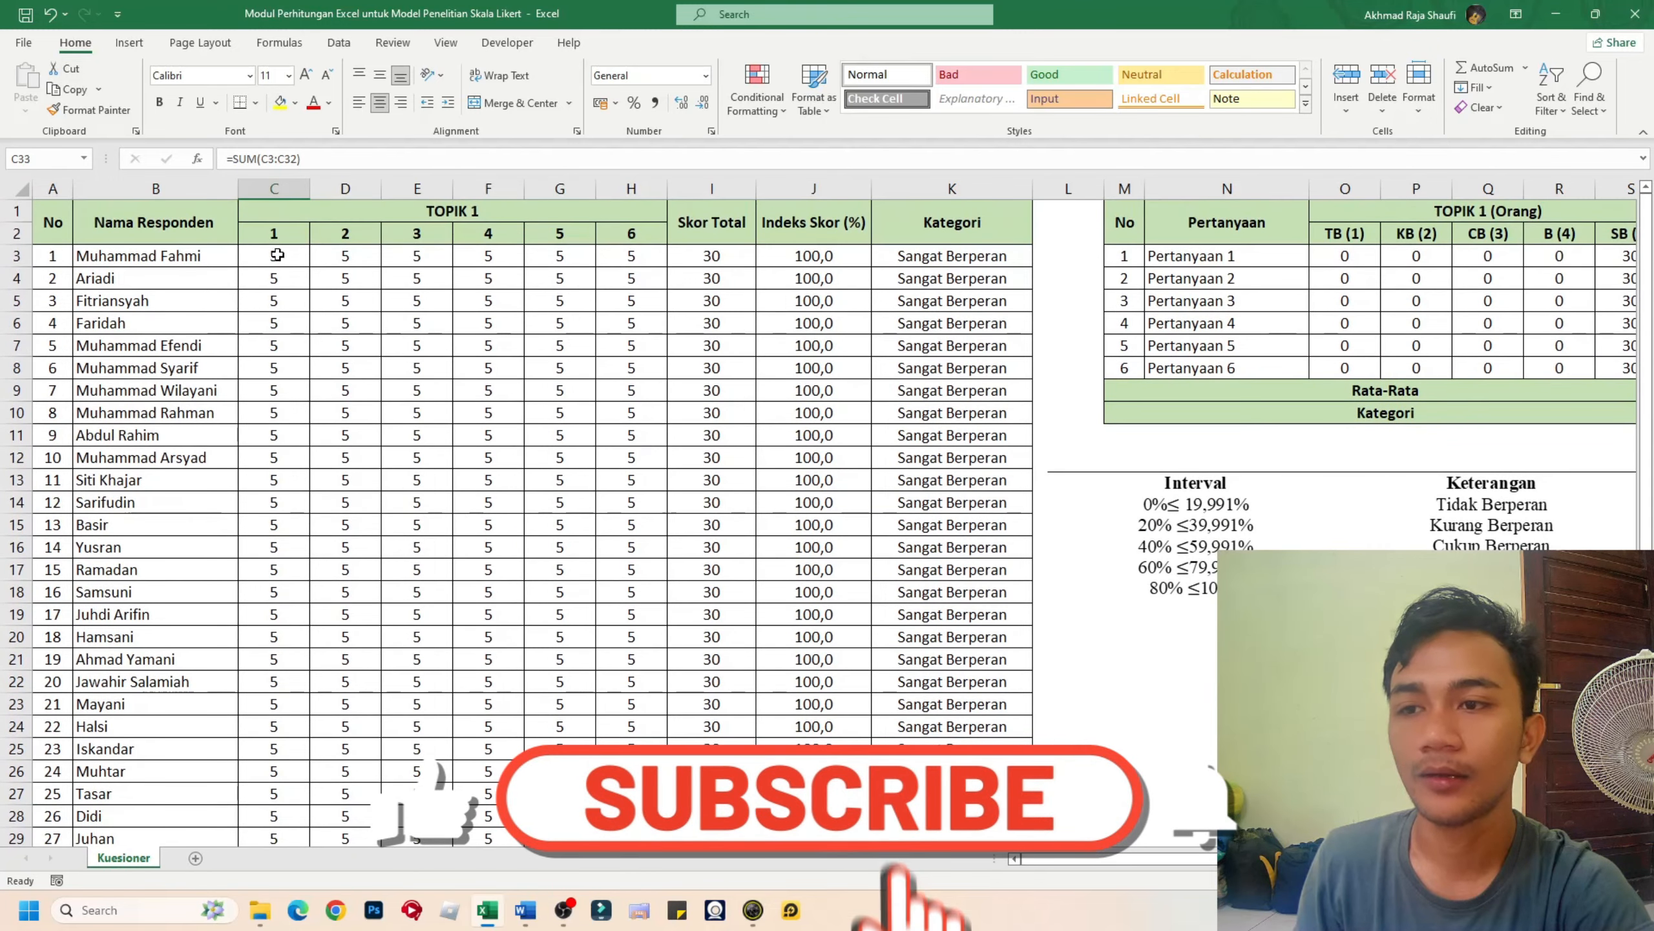
{"action": "scroll", "coordinate": [273, 456], "scroll_direction": "down", "scroll_amount": 6}
{"action": "left_click", "coordinate": [285, 541]}
{"action": "left_click", "coordinate": [276, 525]}
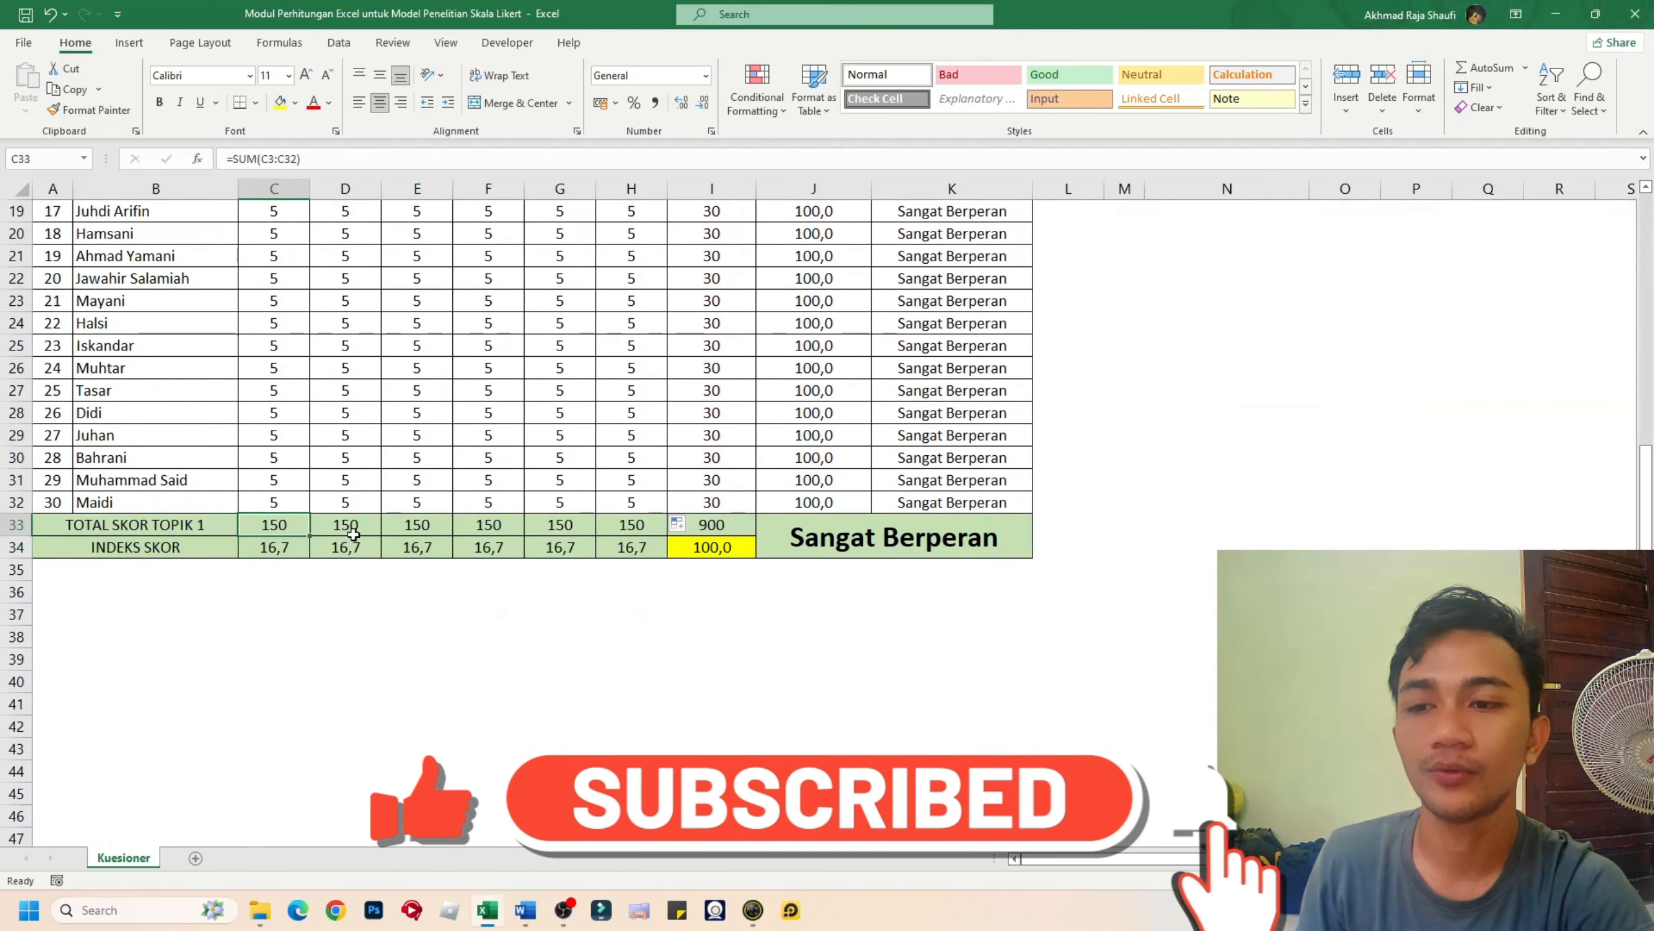
{"action": "left_click", "coordinate": [345, 524]}
{"action": "left_click", "coordinate": [417, 525]}
{"action": "left_click", "coordinate": [489, 525]}
{"action": "left_click", "coordinate": [561, 525]}
{"action": "left_click", "coordinate": [629, 525]}
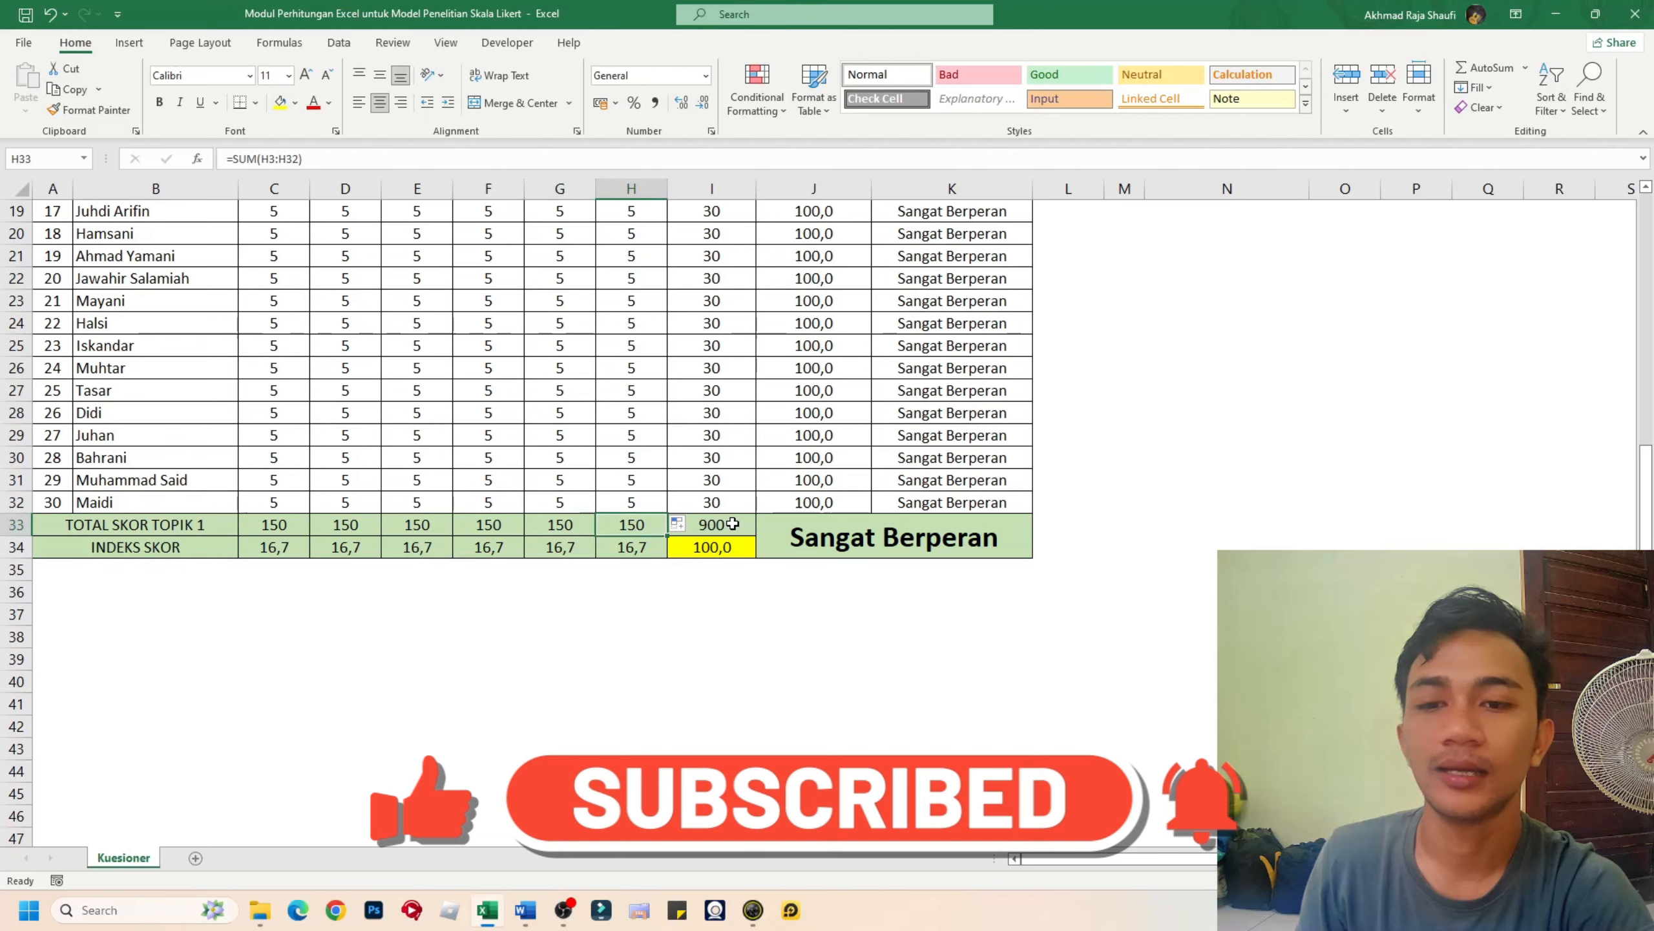
{"action": "left_click", "coordinate": [713, 524]}
- Compare the respondent total and index formulas in I3 and J3 with the overall topic index formula in I34
{"action": "scroll", "coordinate": [730, 456], "scroll_direction": "up", "scroll_amount": 6}
{"action": "scroll", "coordinate": [731, 393], "scroll_direction": "down", "scroll_amount": 2}
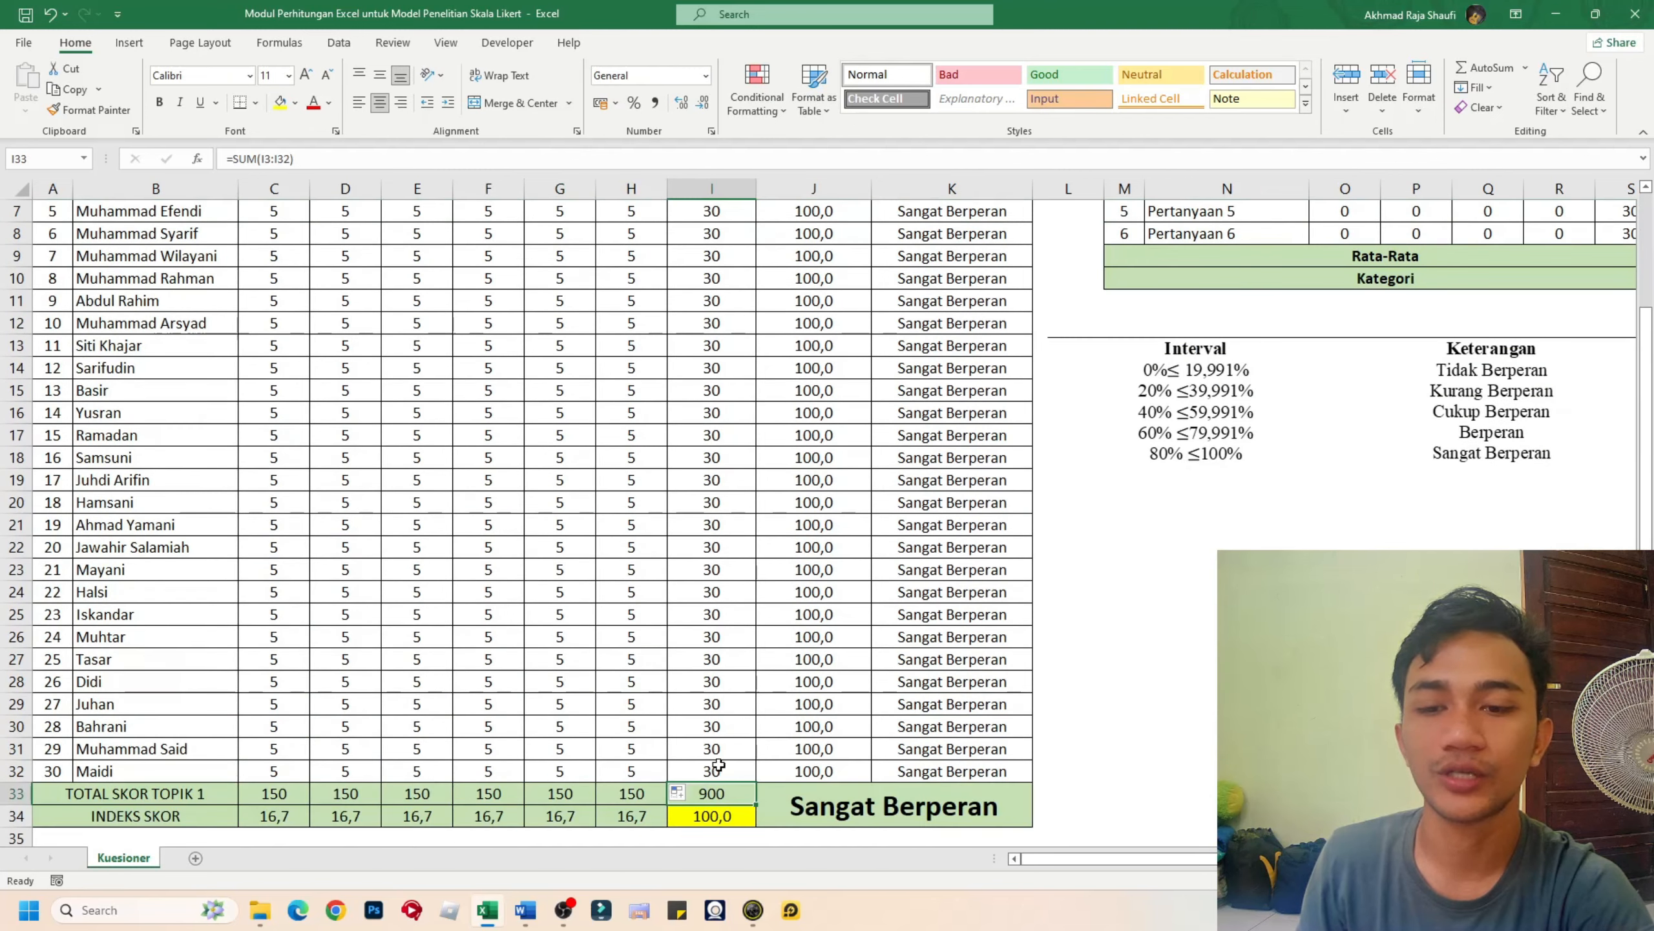
{"action": "scroll", "coordinate": [731, 394], "scroll_direction": "up", "scroll_amount": 2}
{"action": "left_click", "coordinate": [711, 255]}
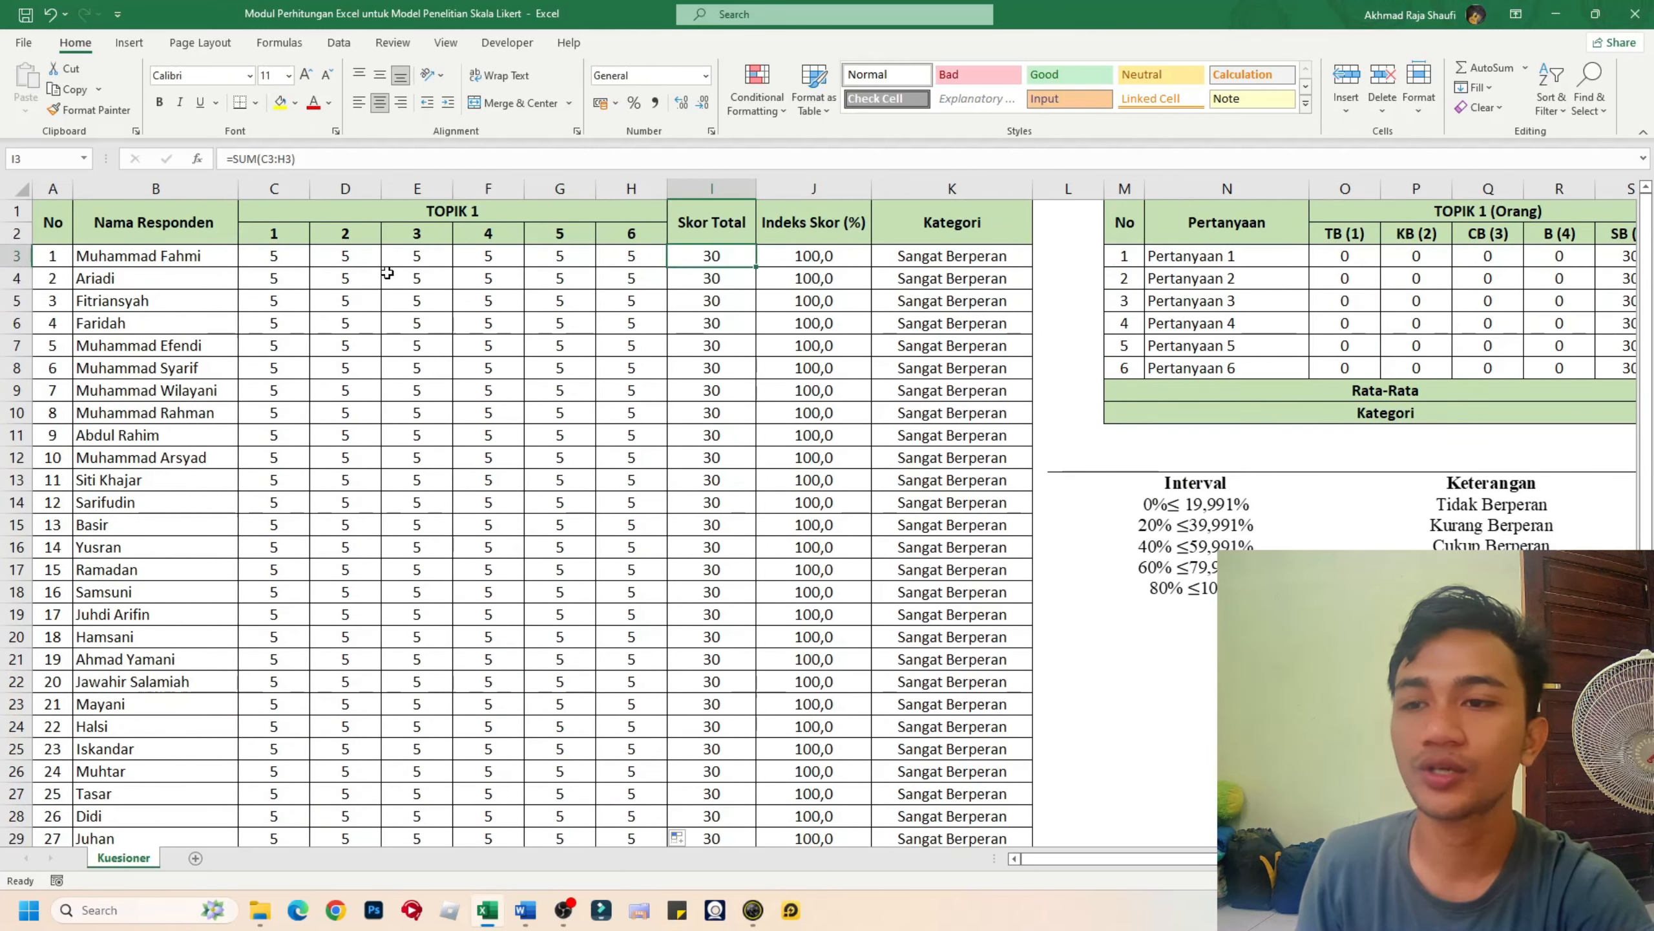
{"action": "left_click", "coordinate": [835, 255]}
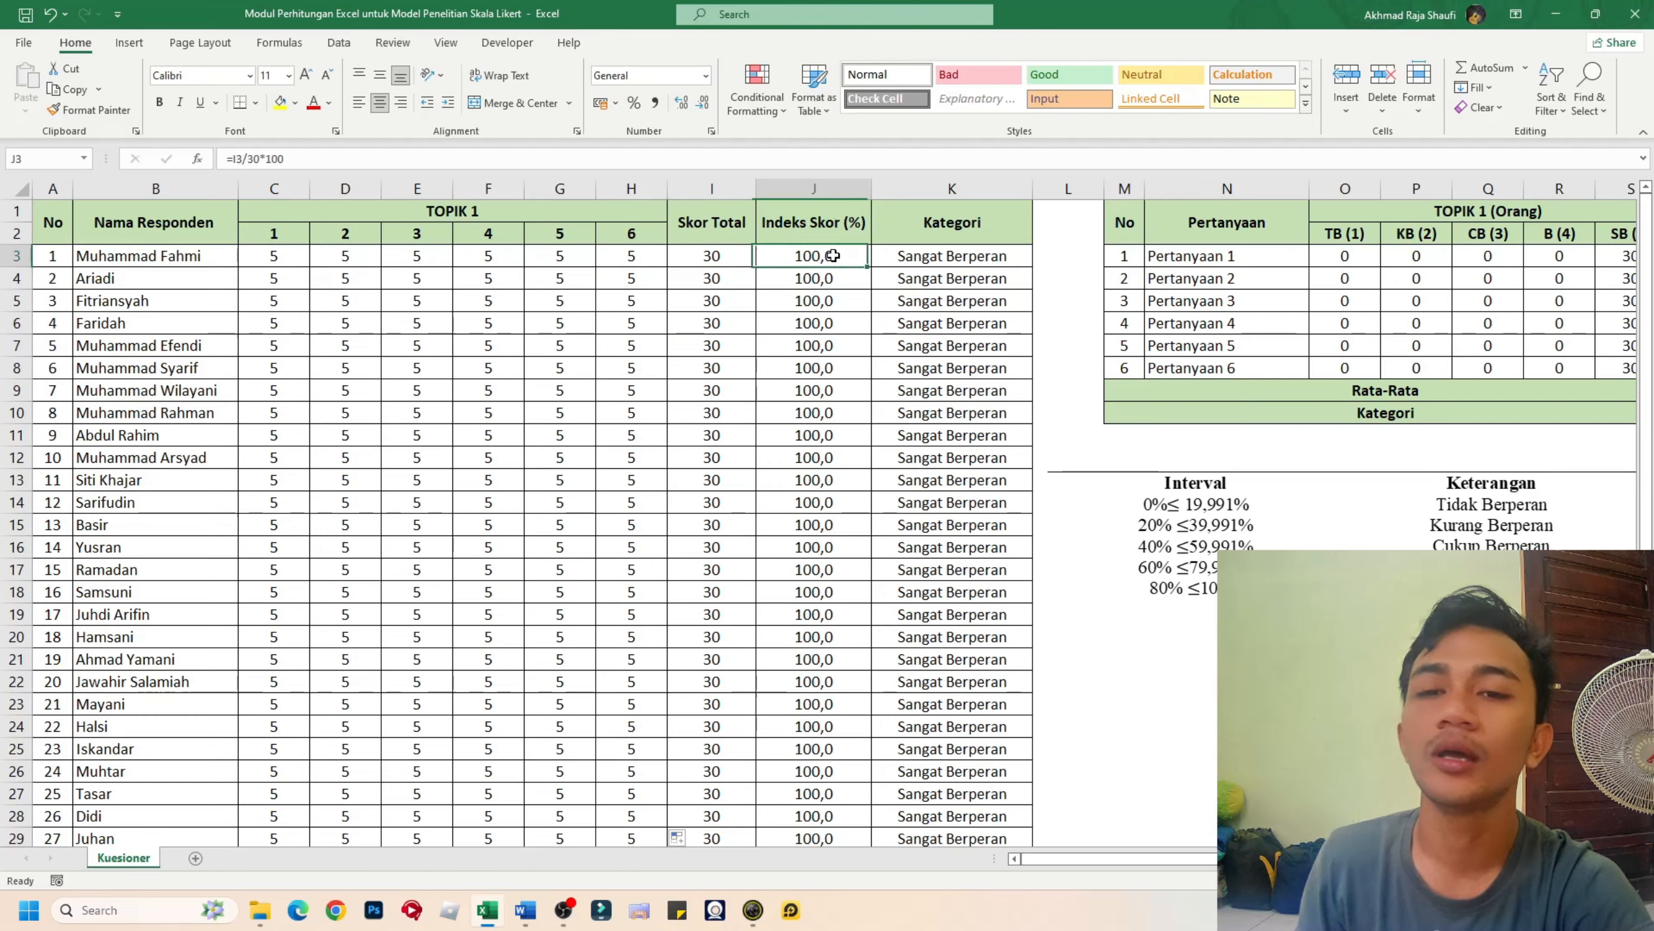
{"action": "scroll", "coordinate": [861, 299], "scroll_direction": "down", "scroll_amount": 7}
{"action": "scroll", "coordinate": [807, 365], "scroll_direction": "down", "scroll_amount": 3}
{"action": "left_click", "coordinate": [704, 274]}
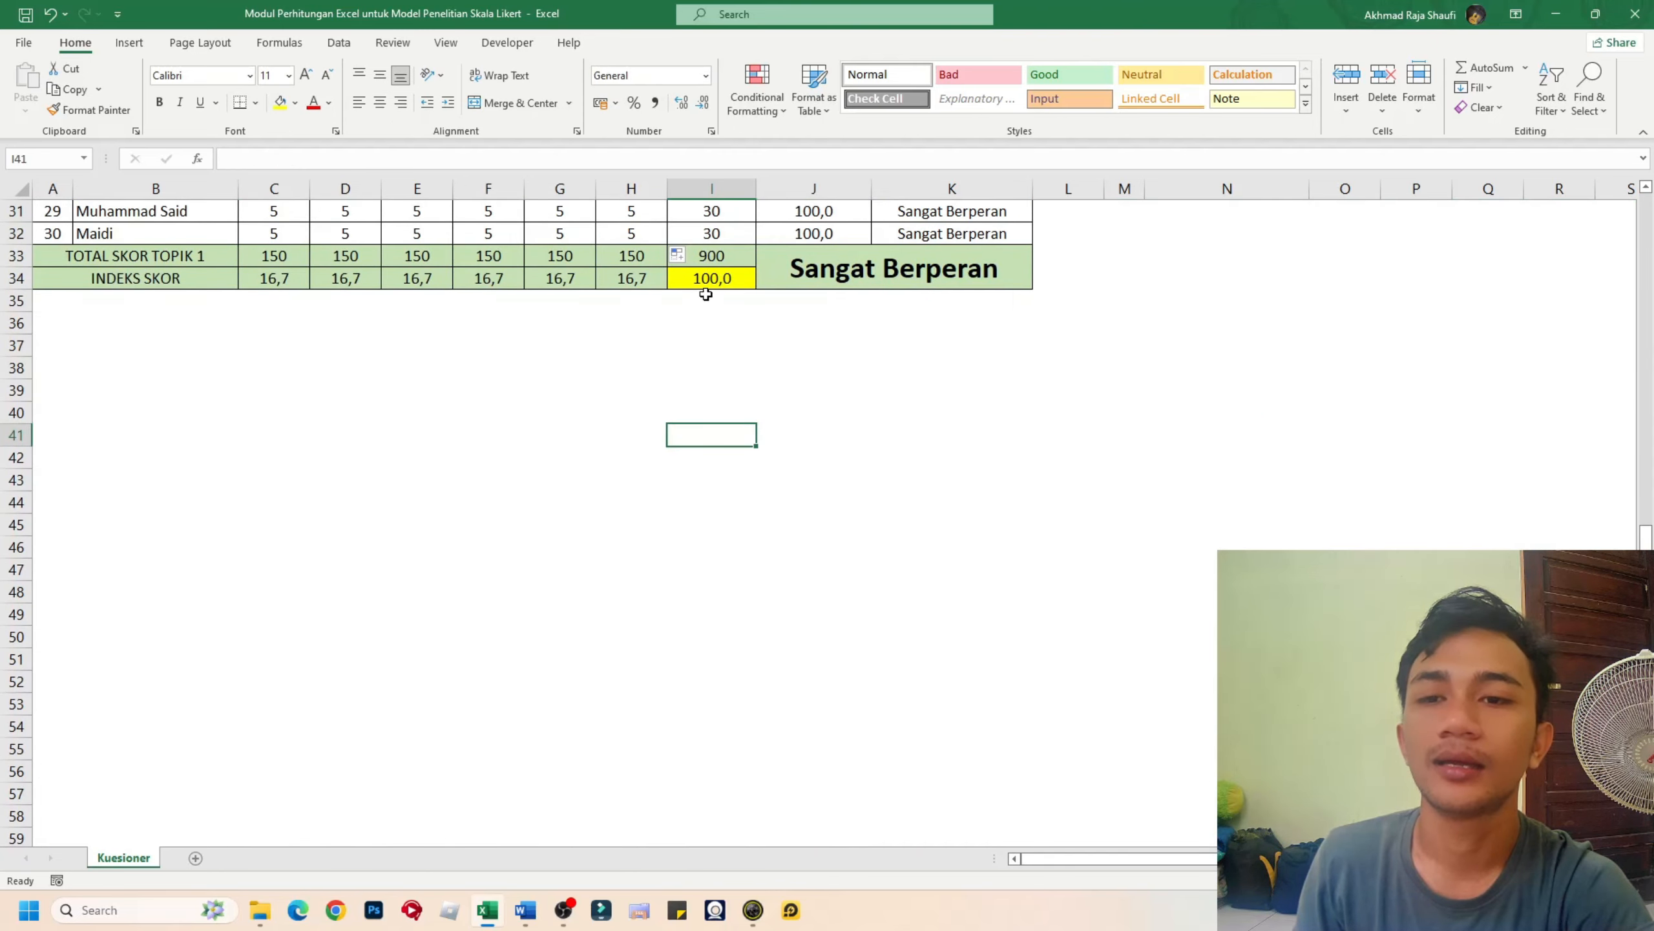
{"action": "scroll", "coordinate": [676, 585], "scroll_direction": "up", "scroll_amount": 9}
{"action": "scroll", "coordinate": [936, 452], "scroll_direction": "up", "scroll_amount": 1}
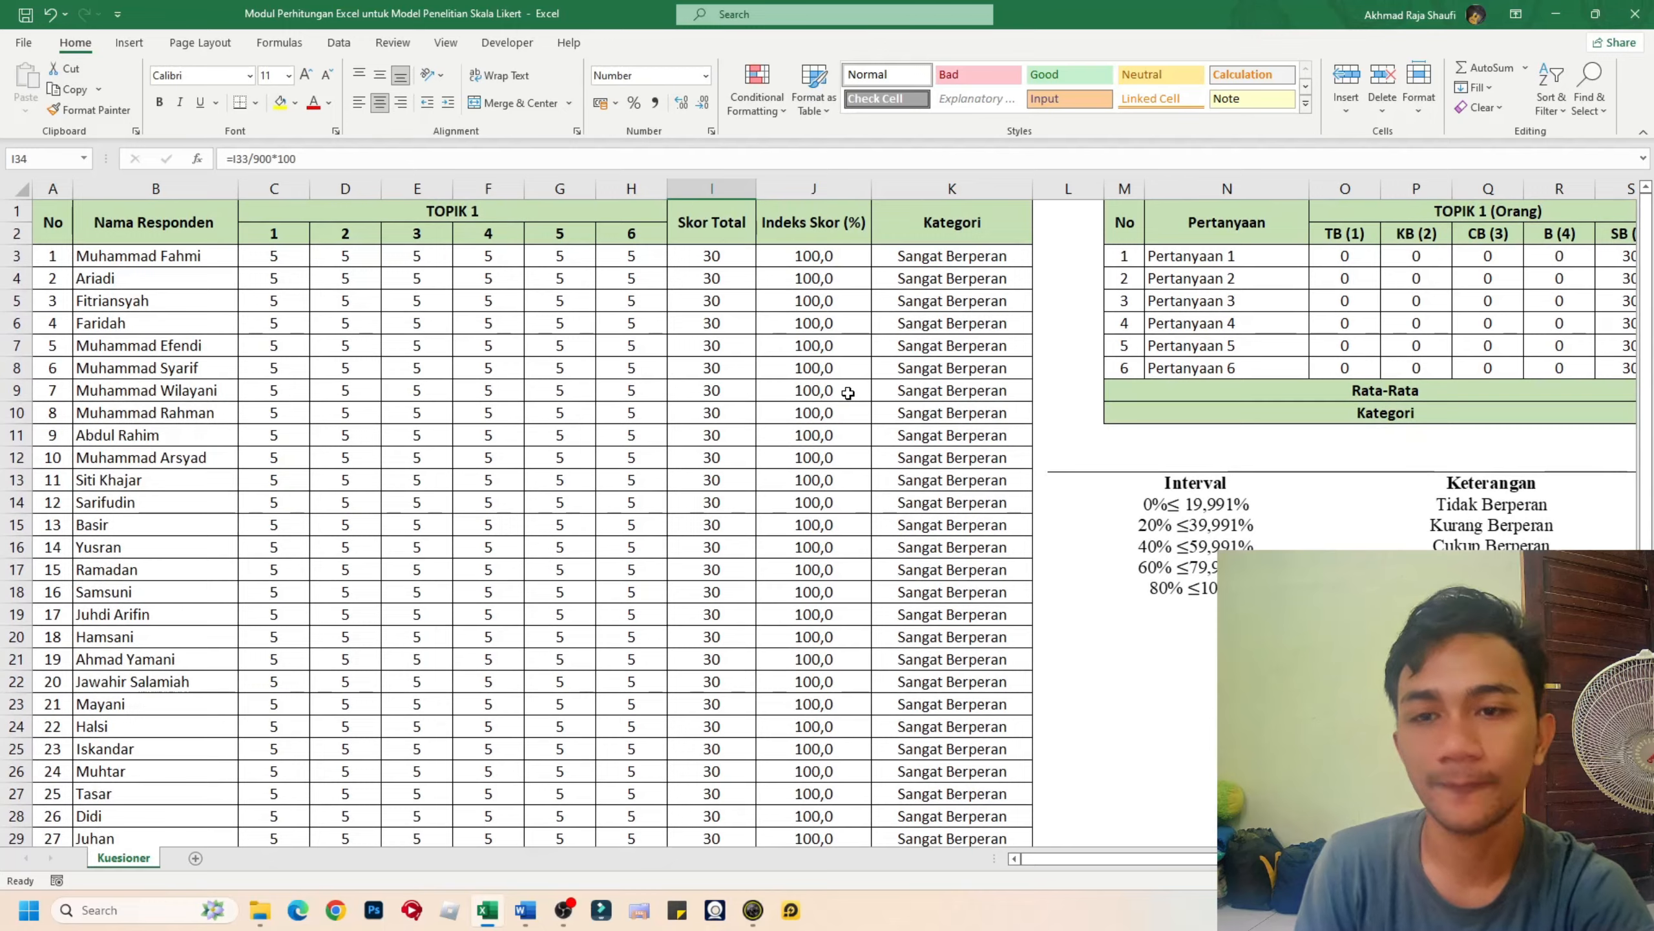
- Inspect the INDEKS SKOR formula =C33/900*100 for question 1 in C34 and its counterpart for the overall total in I34
{"action": "scroll", "coordinate": [846, 395], "scroll_direction": "down", "scroll_amount": 6}
{"action": "left_click", "coordinate": [286, 551]}
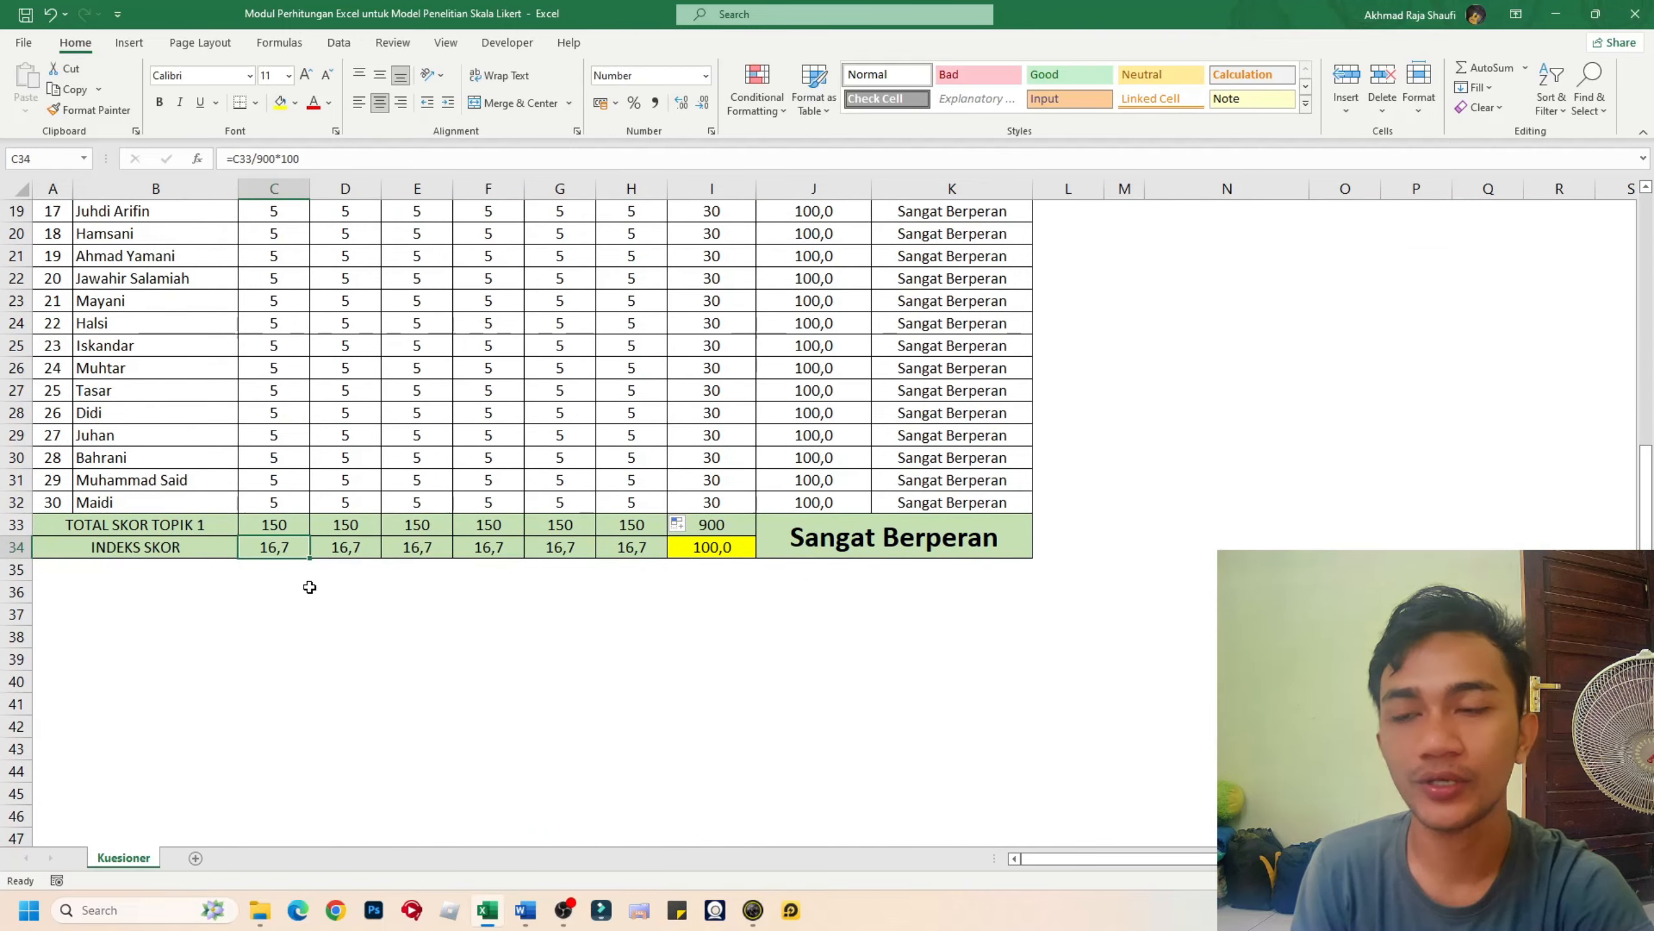
{"action": "scroll", "coordinate": [310, 579], "scroll_direction": "up", "scroll_amount": 6}
{"action": "left_click", "coordinate": [313, 158]}
{"action": "scroll", "coordinate": [414, 436], "scroll_direction": "down", "scroll_amount": 5}
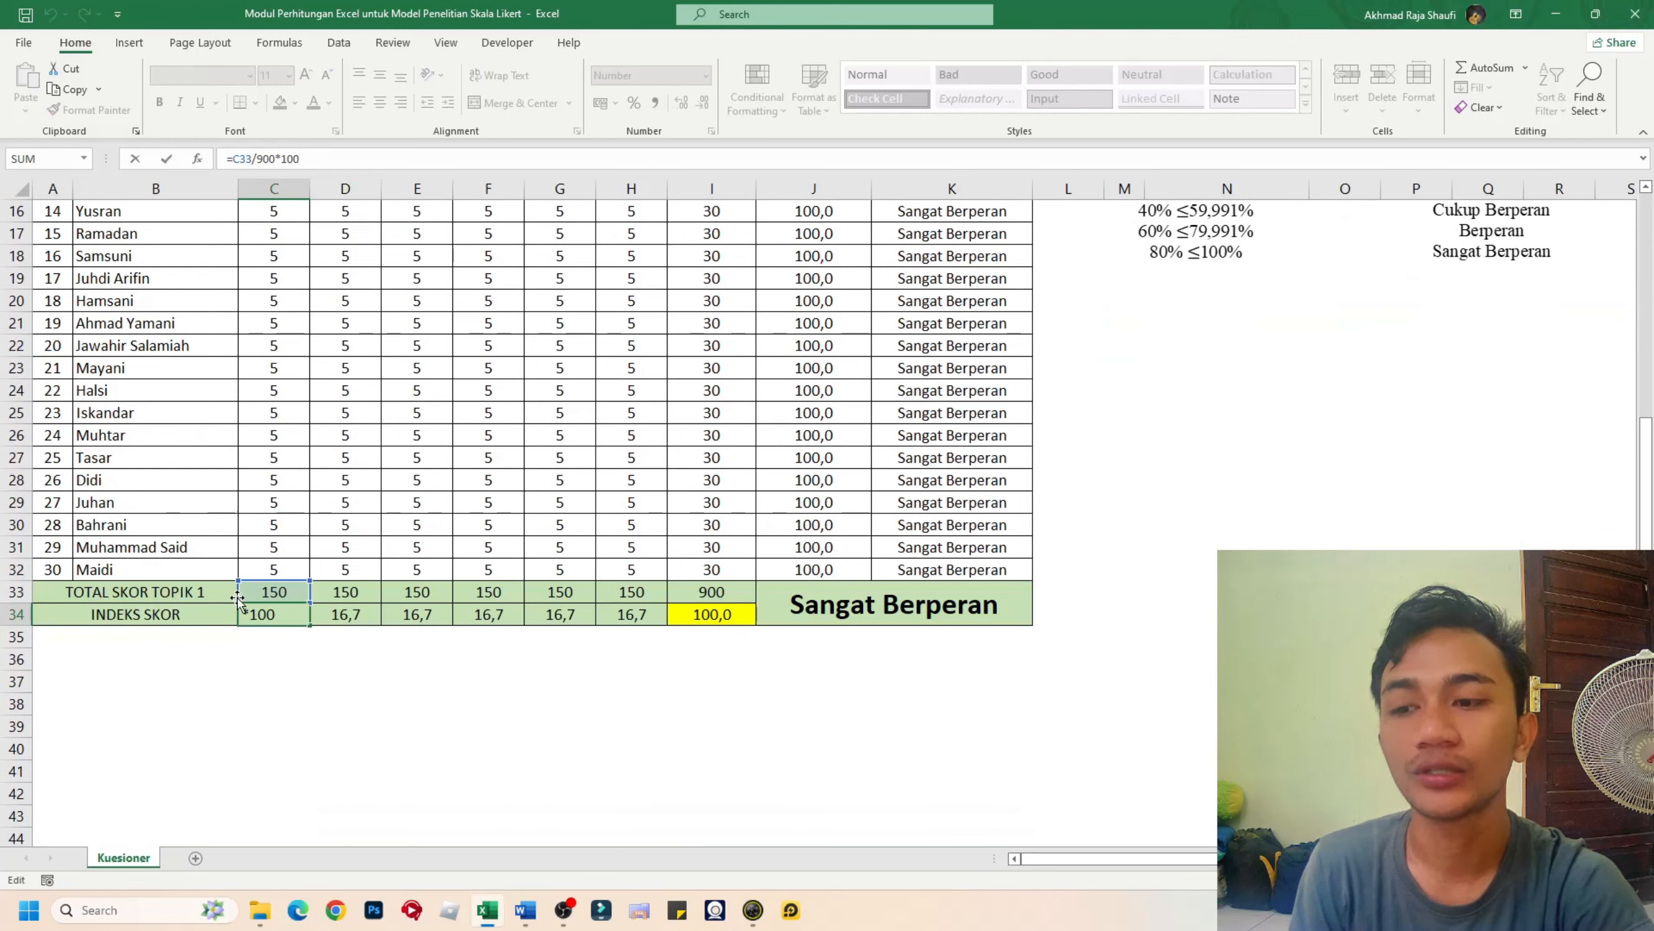
{"action": "left_click", "coordinate": [275, 158]}
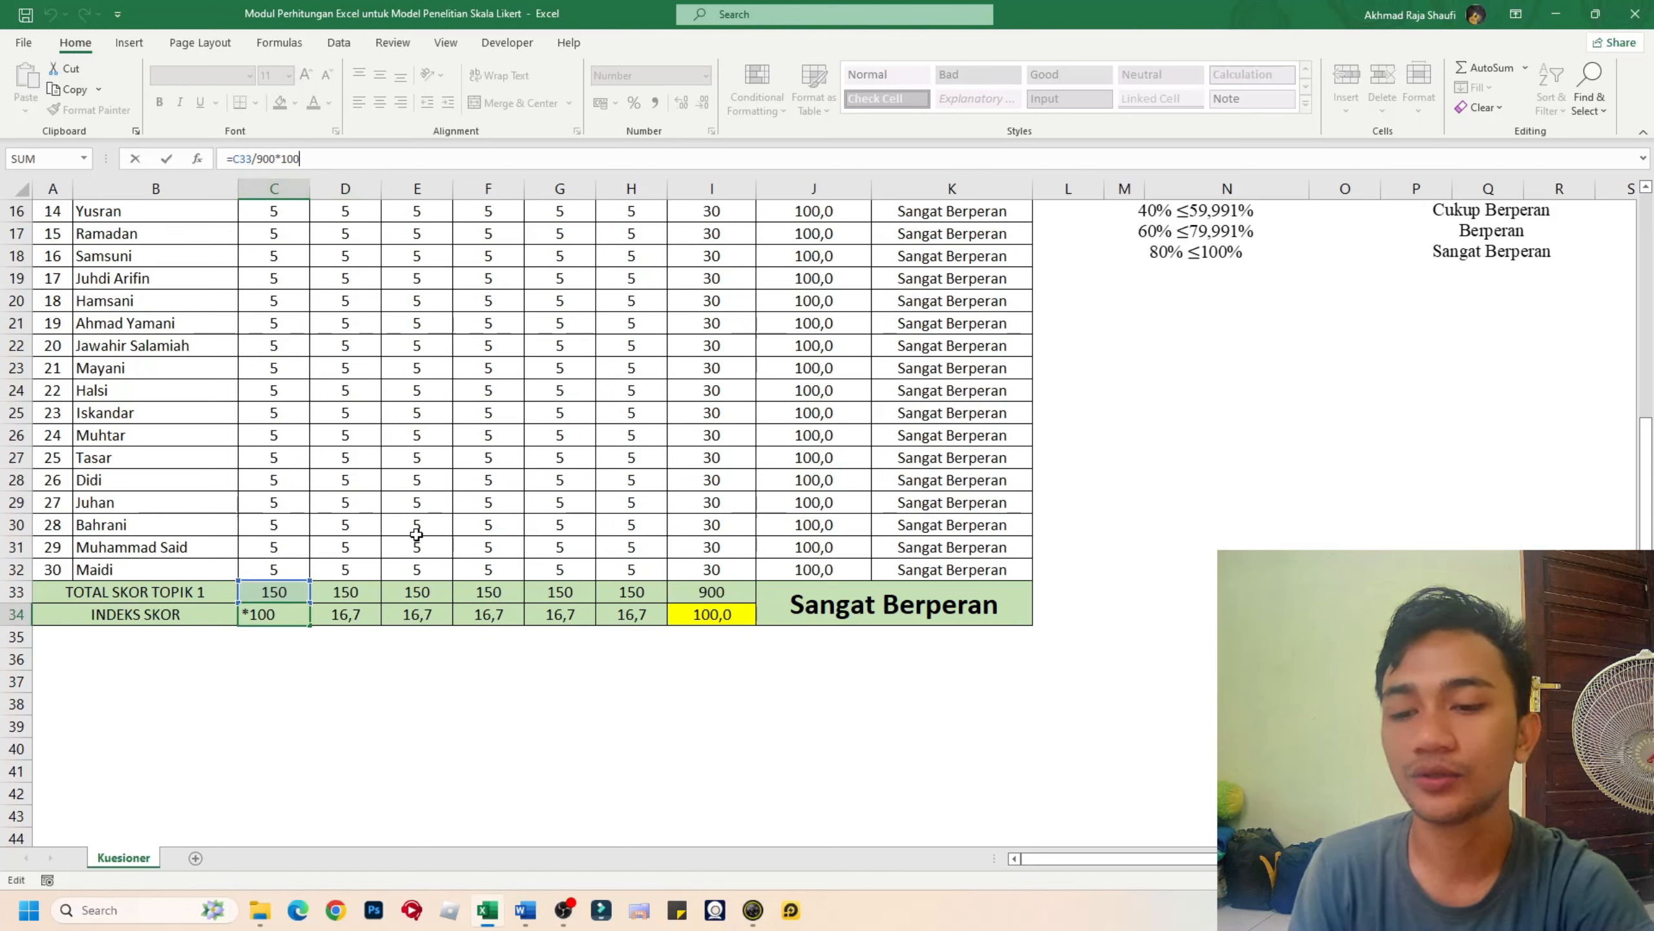
{"action": "key", "text": "Return"}
{"action": "left_click", "coordinate": [277, 614]}
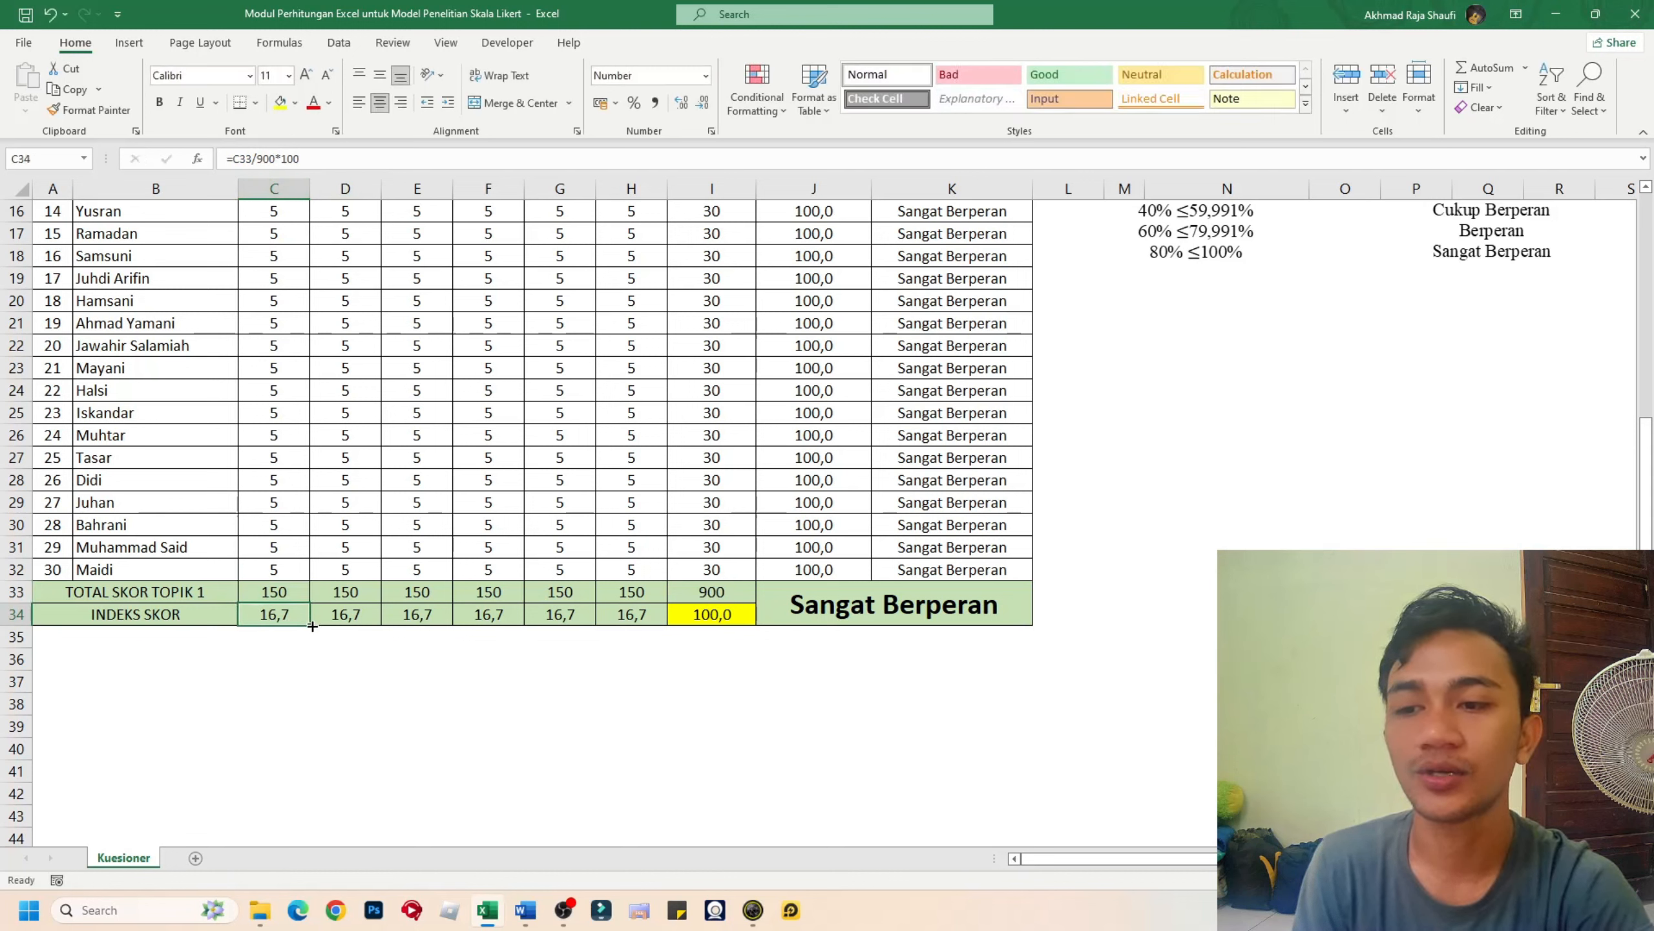
{"action": "left_click", "coordinate": [714, 614]}
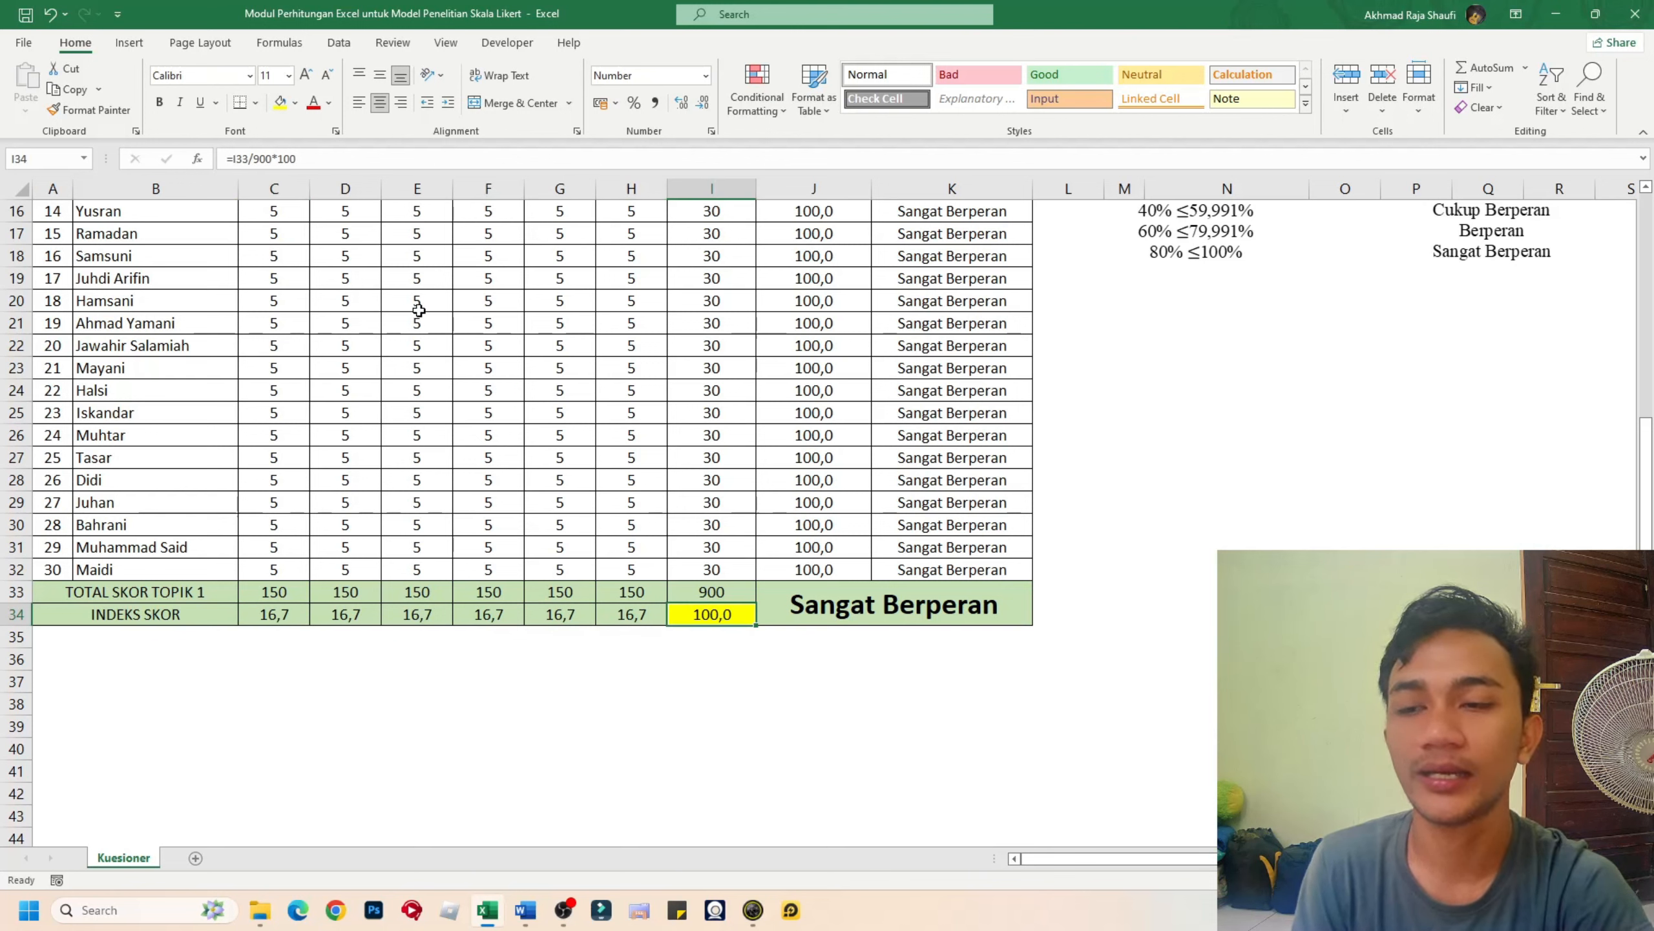
{"action": "left_click", "coordinate": [410, 156]}
{"action": "key", "text": "Return"}
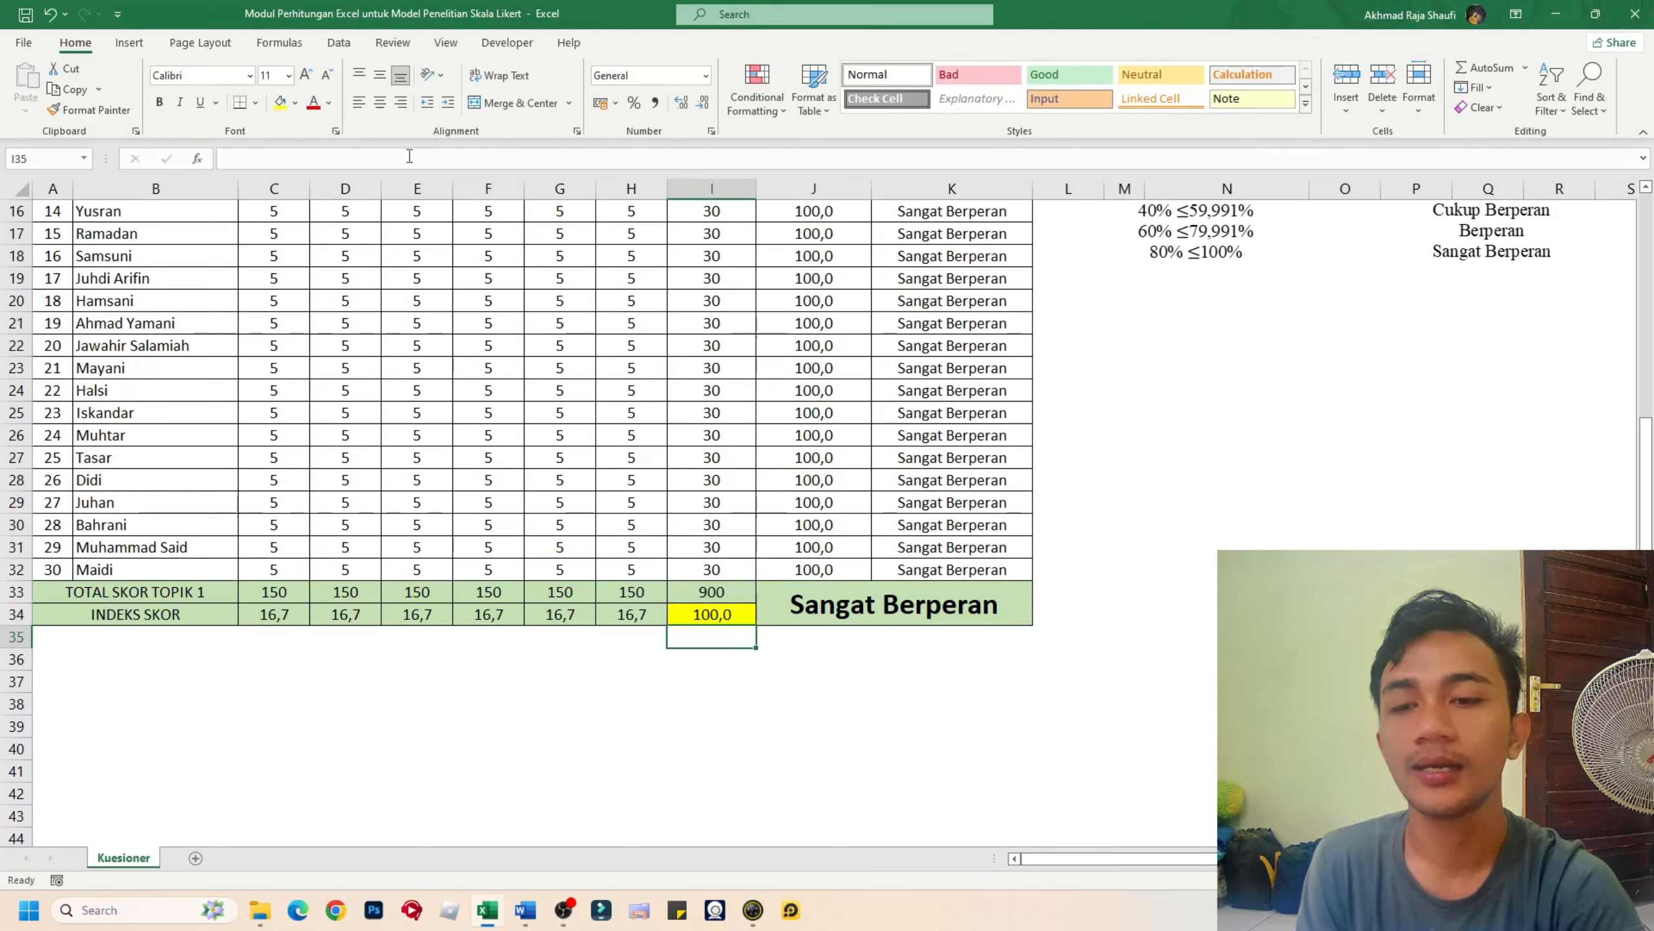
- Fill the C34 index formula across the INDEKS SKOR row through I34
{"action": "left_click", "coordinate": [284, 612]}
{"action": "left_click_drag", "start_coordinate": [315, 627], "coordinate": [661, 633]}
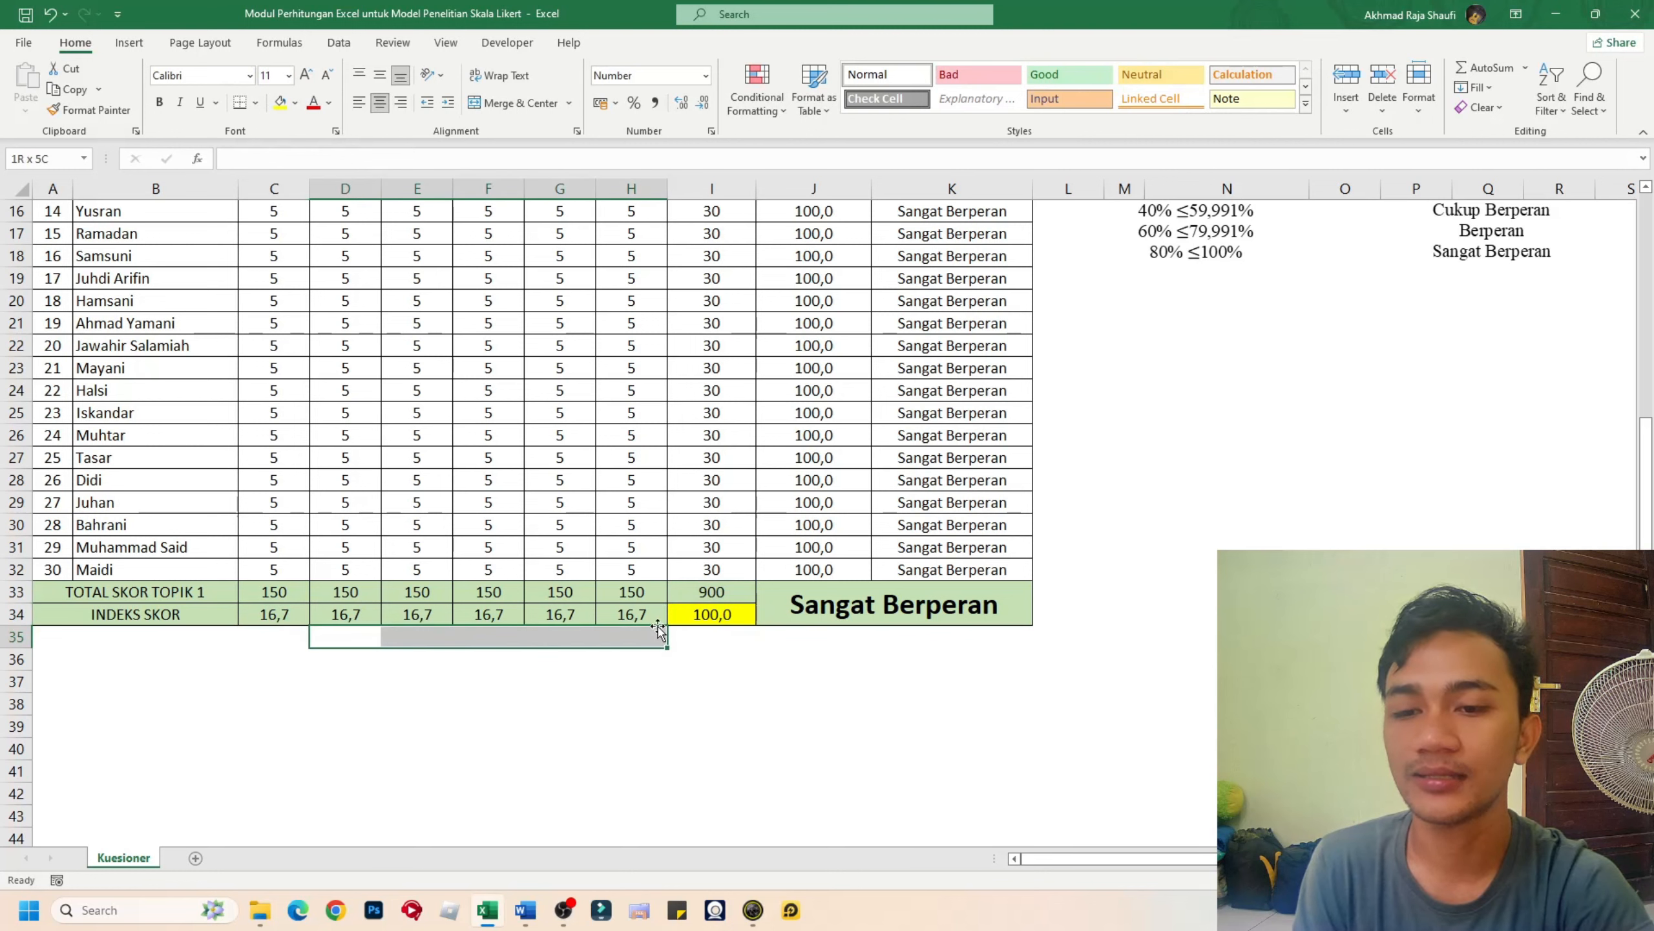
{"action": "left_click", "coordinate": [303, 623]}
{"action": "left_click_drag", "start_coordinate": [310, 625], "coordinate": [749, 636]}
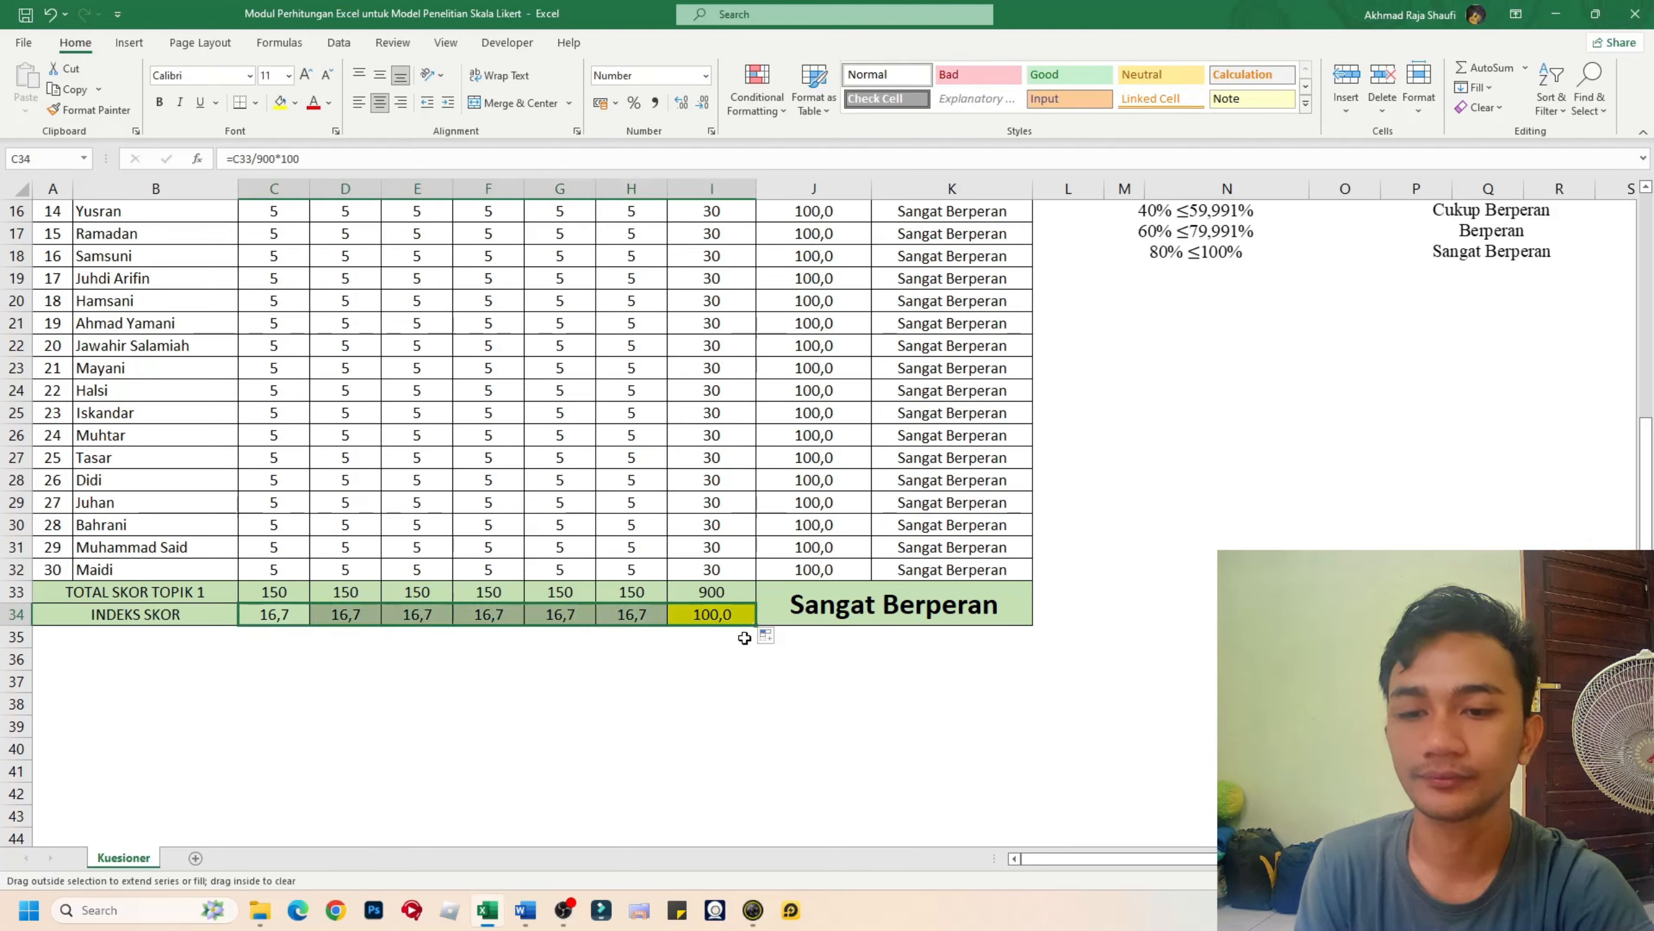
- Undo the last fill across the INDEKS SKOR row and check the overall category formula in J33
{"action": "key", "text": "ctrl+z"}
{"action": "left_click", "coordinate": [692, 699]}
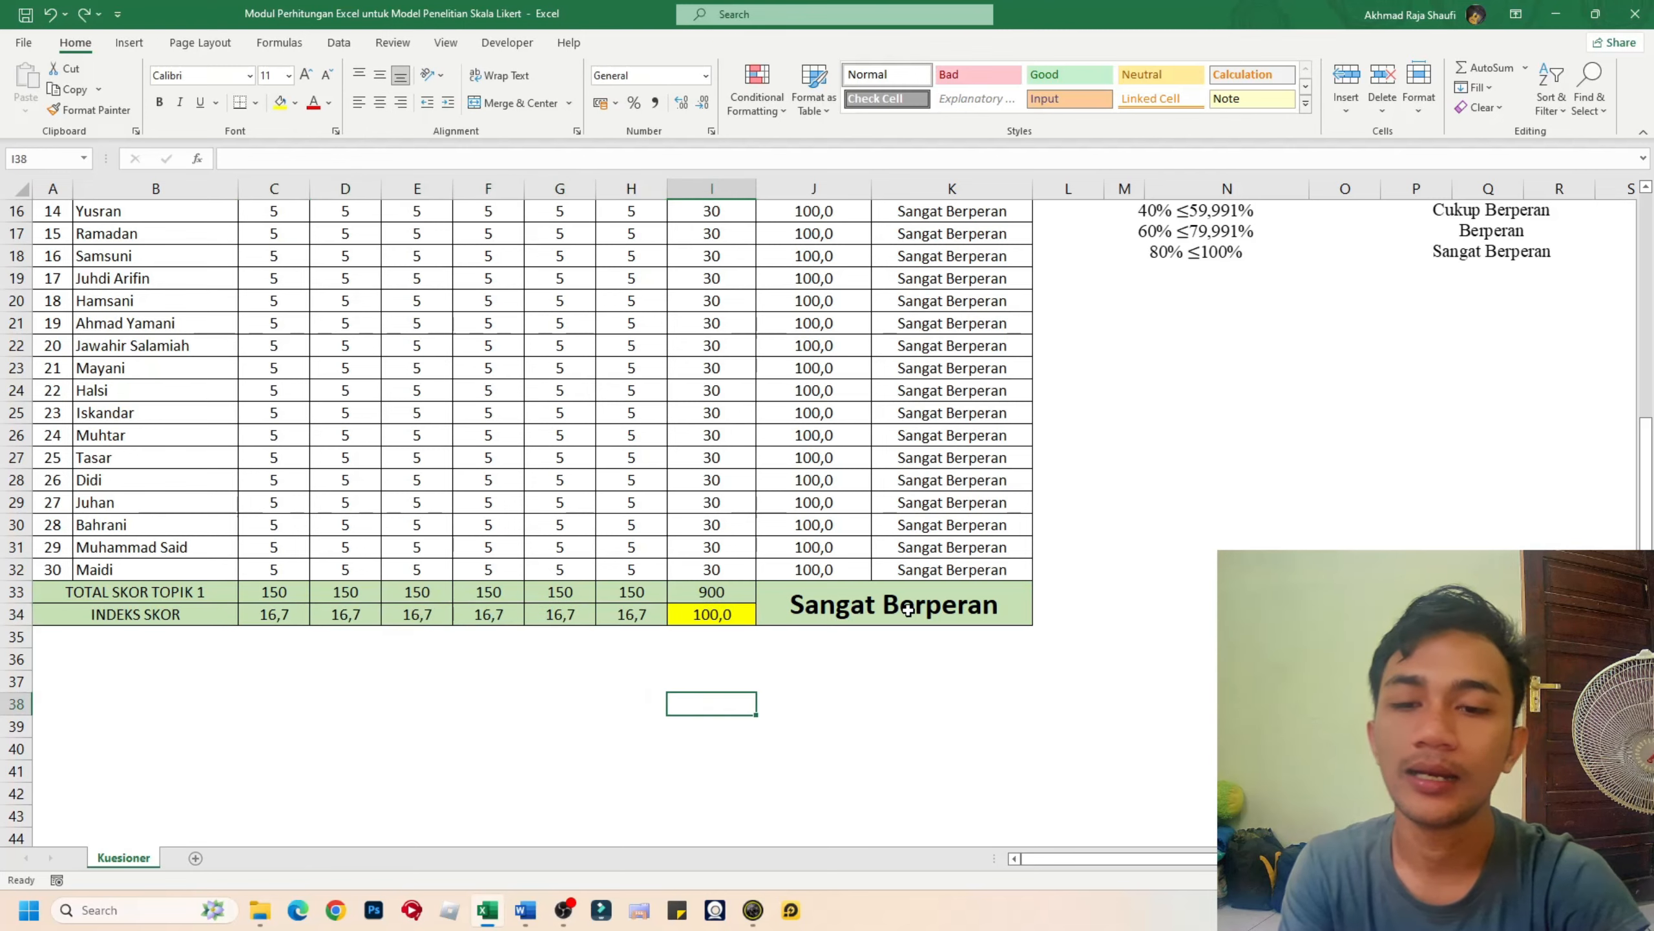
{"action": "left_click", "coordinate": [757, 584]}
- Copy the full text of the nested IF category formula from K3 without changing that cell
{"action": "scroll", "coordinate": [914, 626], "scroll_direction": "up", "scroll_amount": 3}
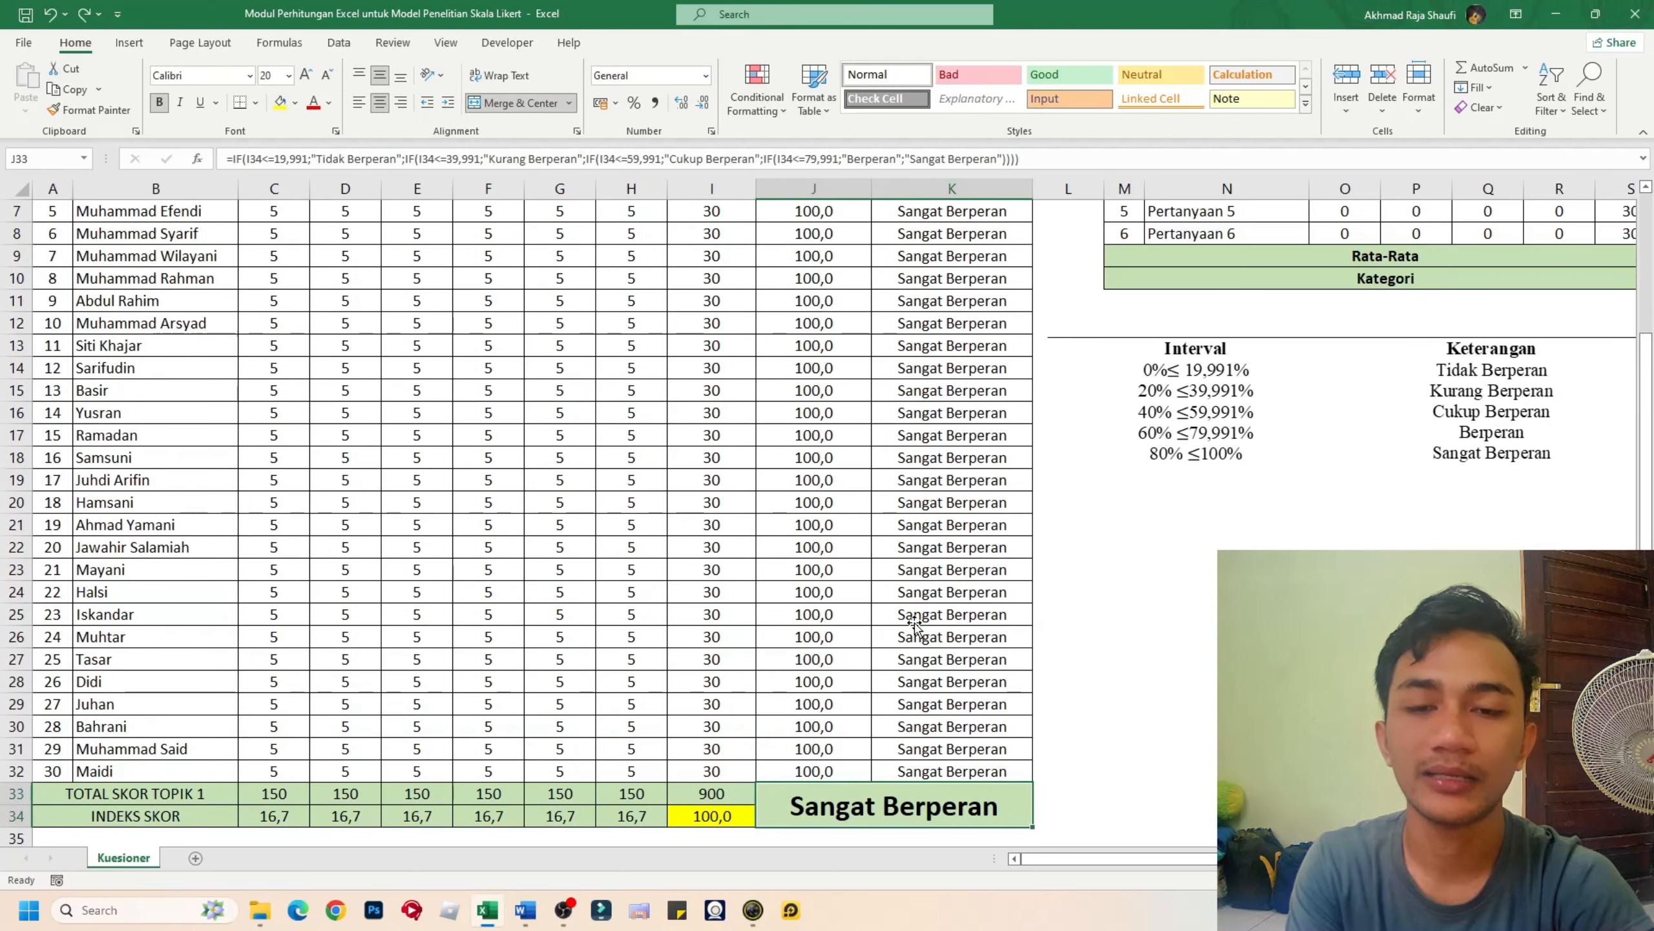
{"action": "scroll", "coordinate": [914, 626], "scroll_direction": "up", "scroll_amount": 2}
{"action": "left_click", "coordinate": [952, 254]}
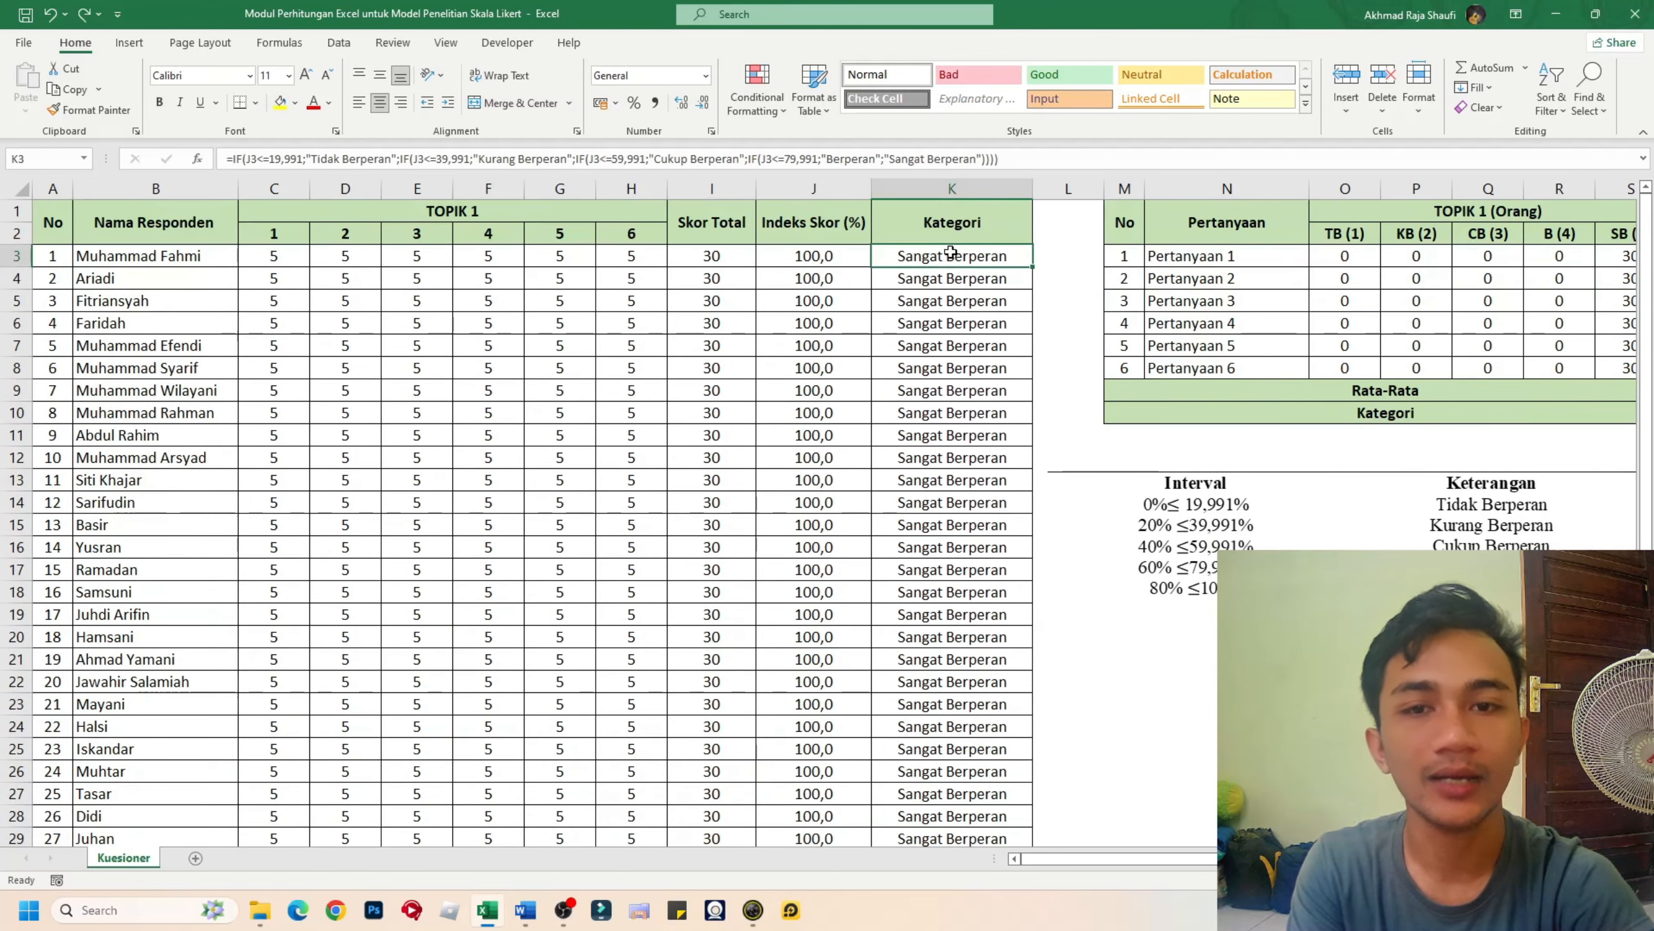
{"action": "left_click_drag", "start_coordinate": [1042, 160], "coordinate": [225, 160]}
{"action": "key", "text": "ctrl+c"}
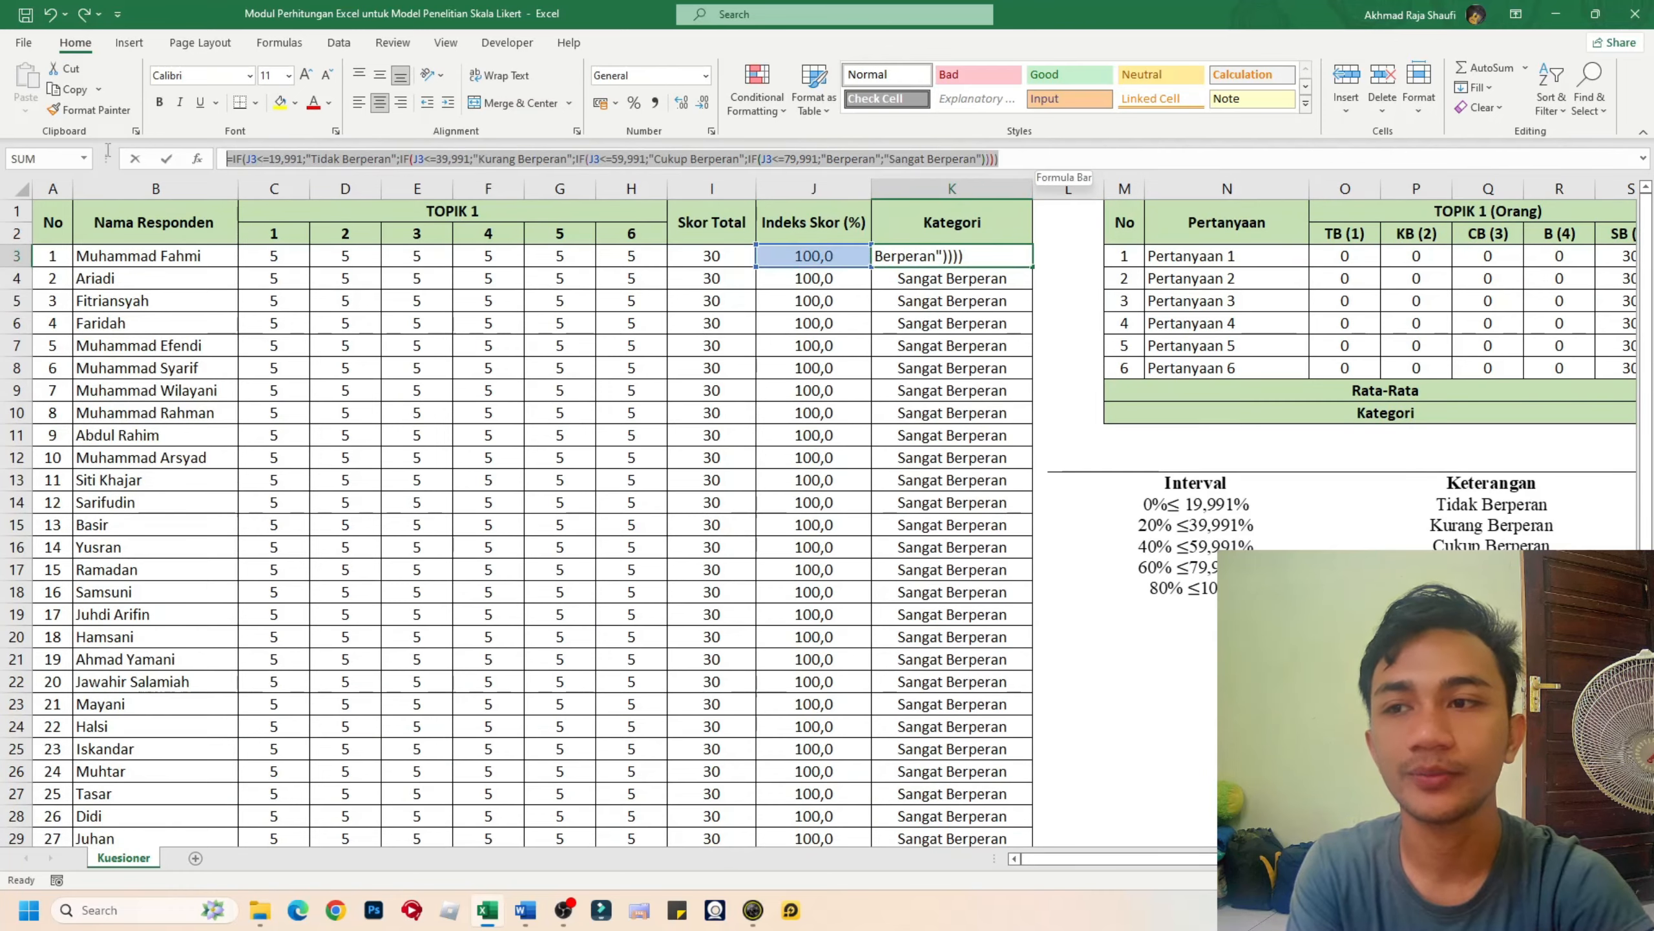
{"action": "key", "text": "Escape"}
- Clear the merged overall category cell J33 and paste the copied nested IF formula into it
{"action": "scroll", "coordinate": [970, 600], "scroll_direction": "down", "scroll_amount": 7}
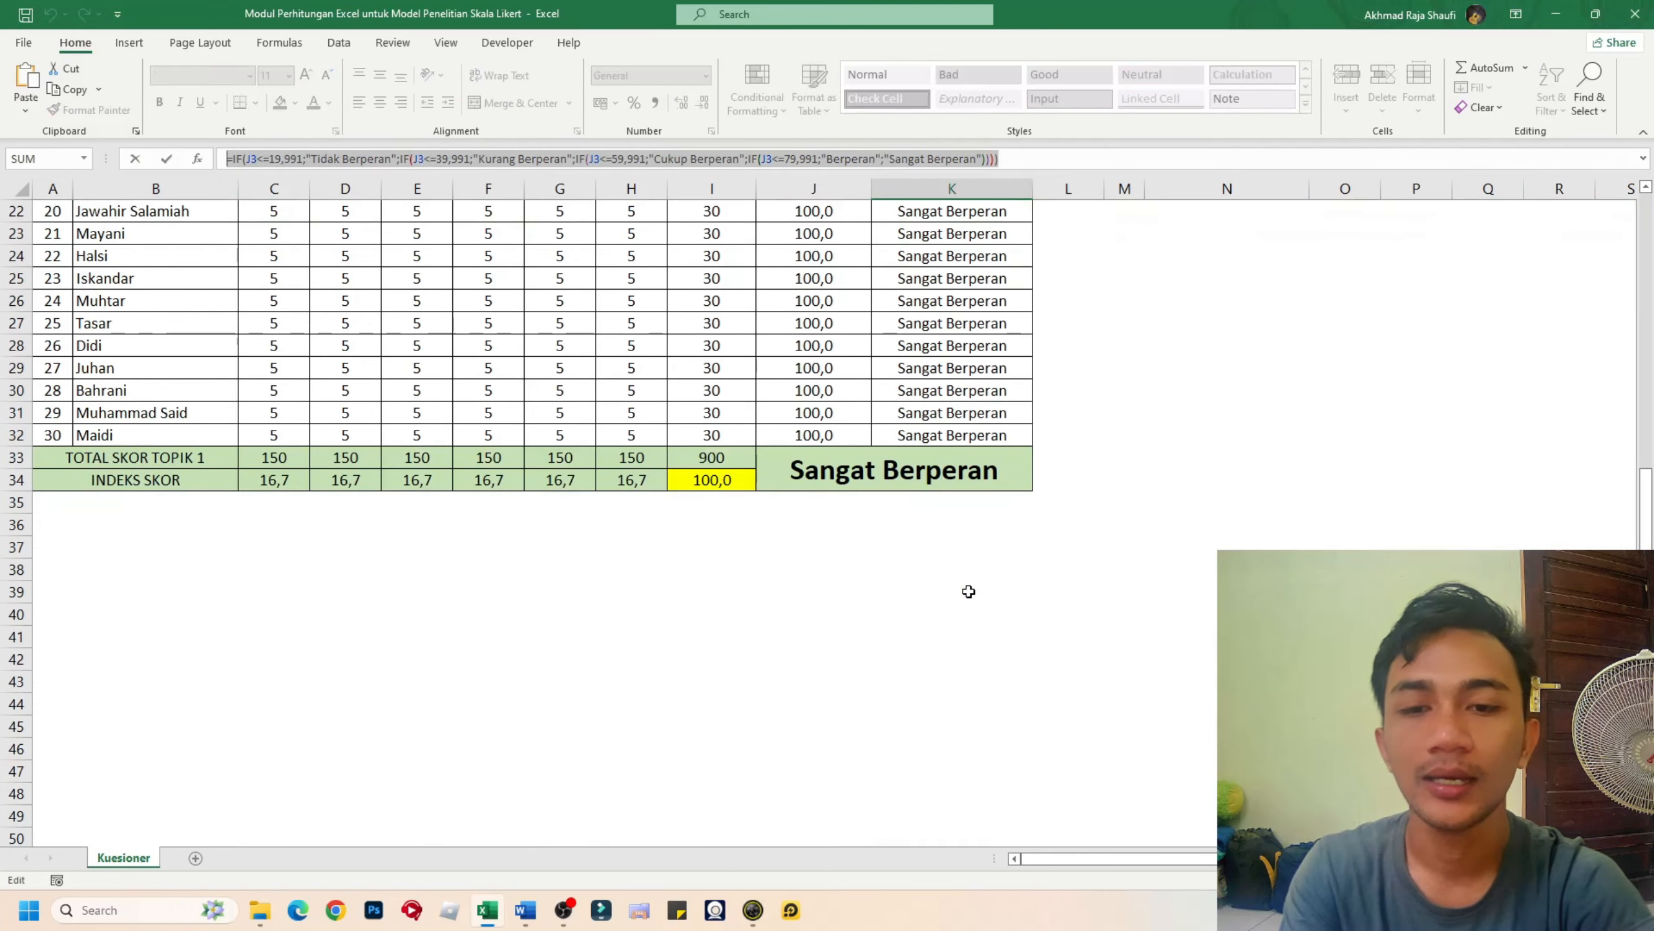
{"action": "scroll", "coordinate": [968, 591], "scroll_direction": "up", "scroll_amount": 6}
{"action": "scroll", "coordinate": [789, 522], "scroll_direction": "down", "scroll_amount": 3}
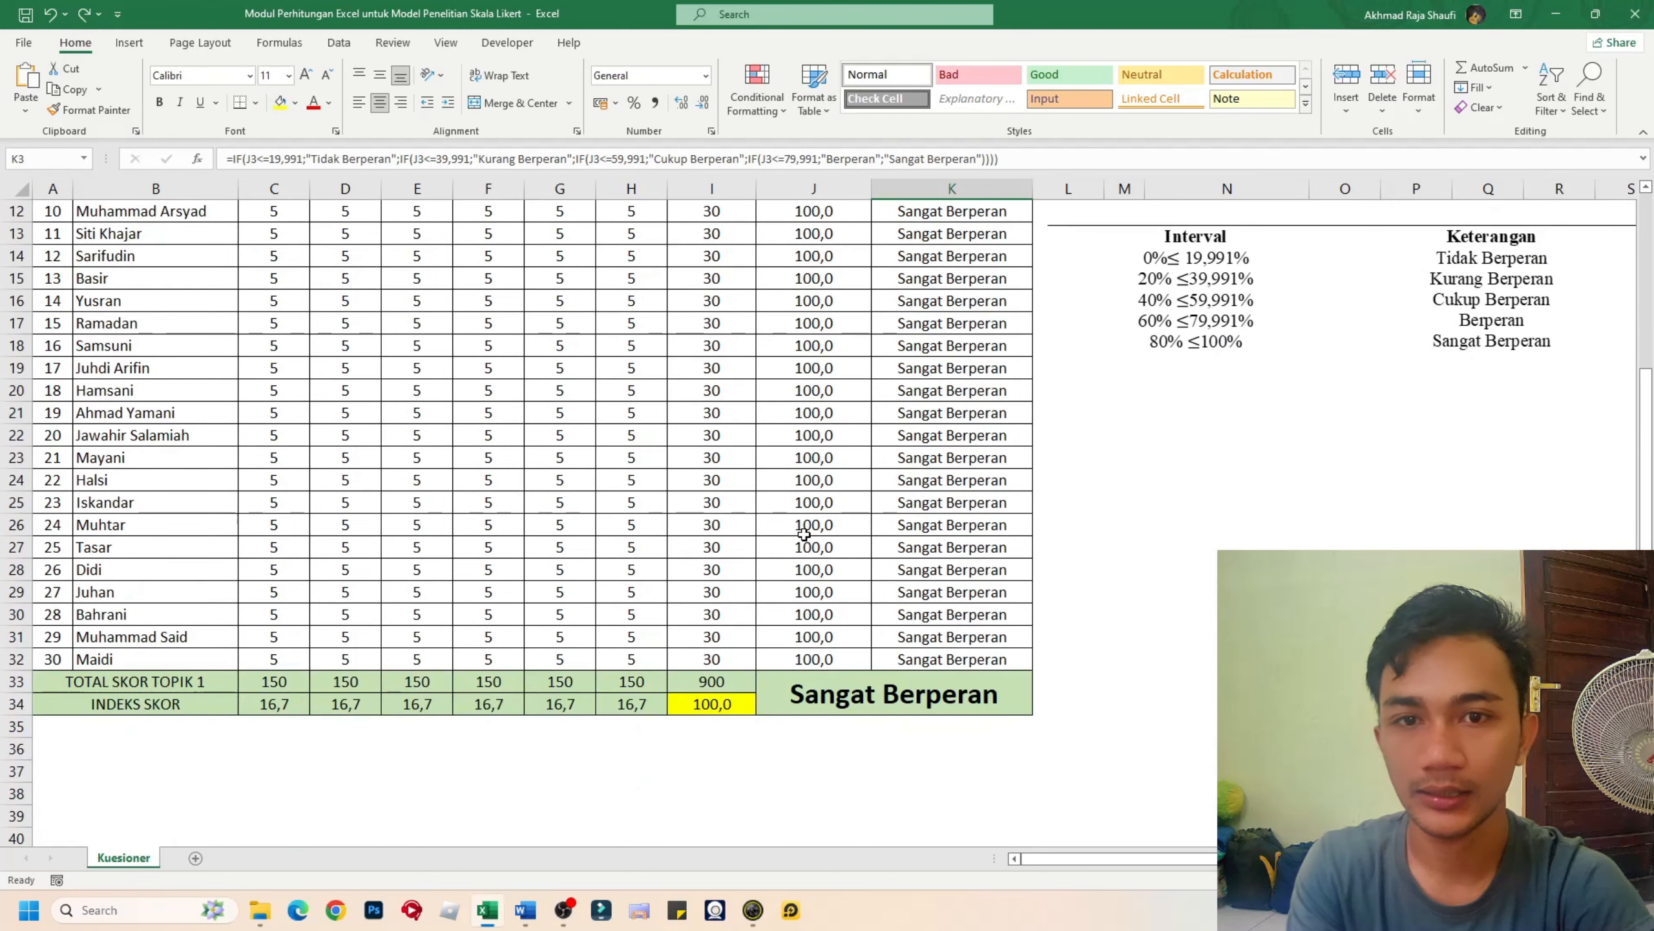
{"action": "left_click", "coordinate": [886, 689]}
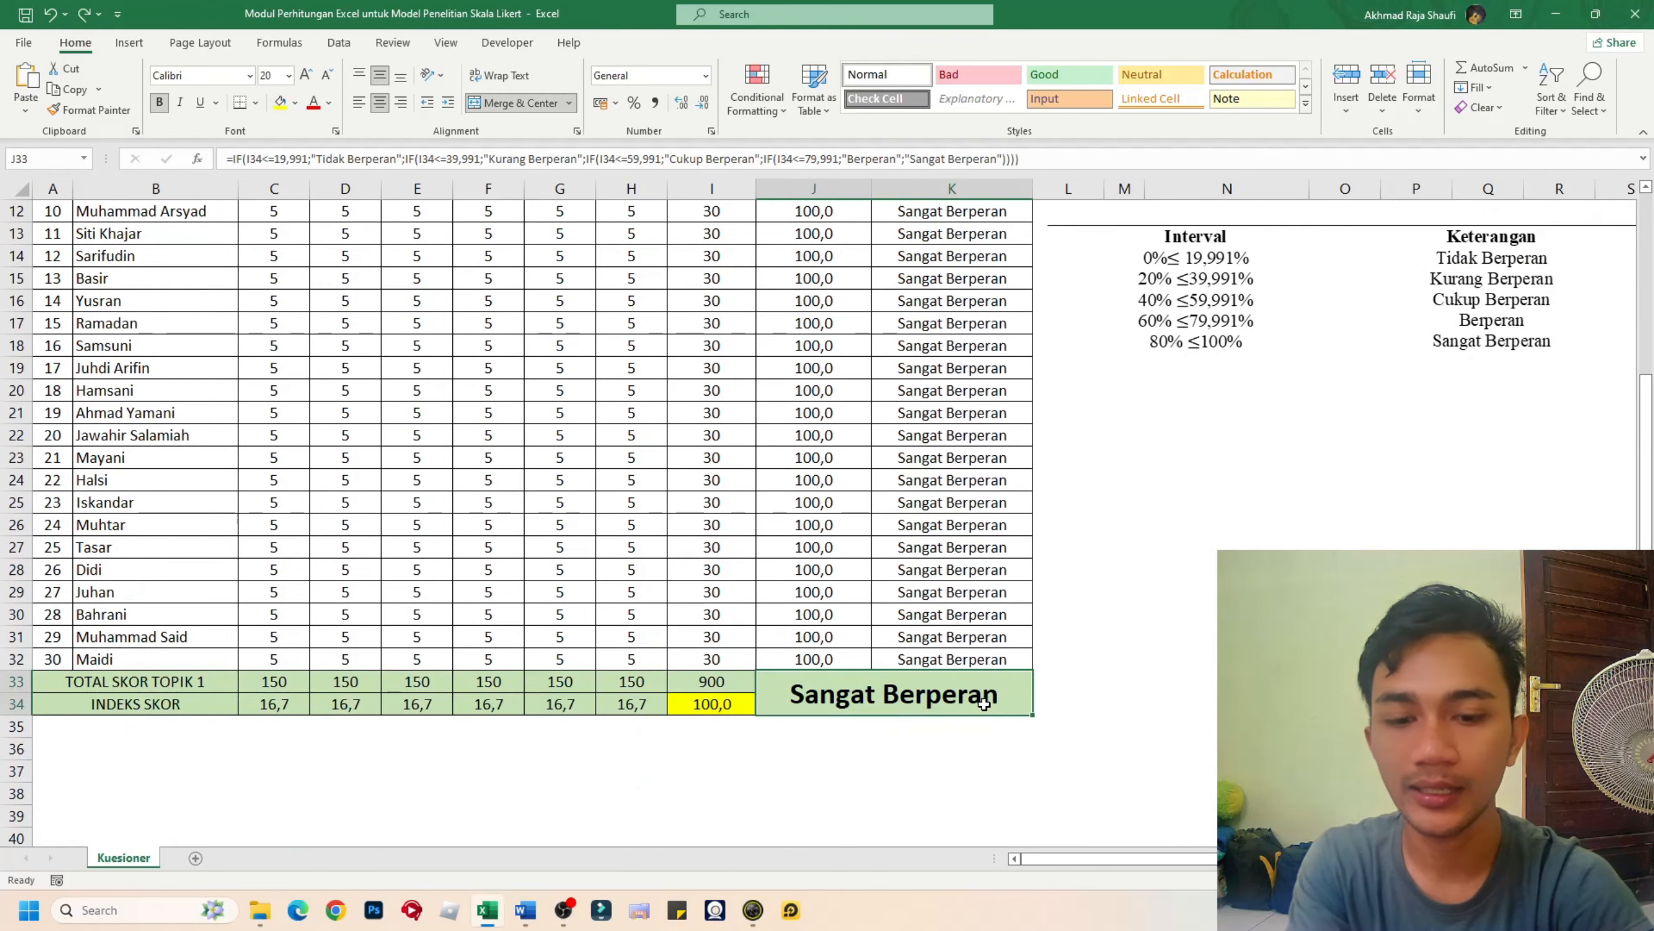
{"action": "key", "text": "Delete"}
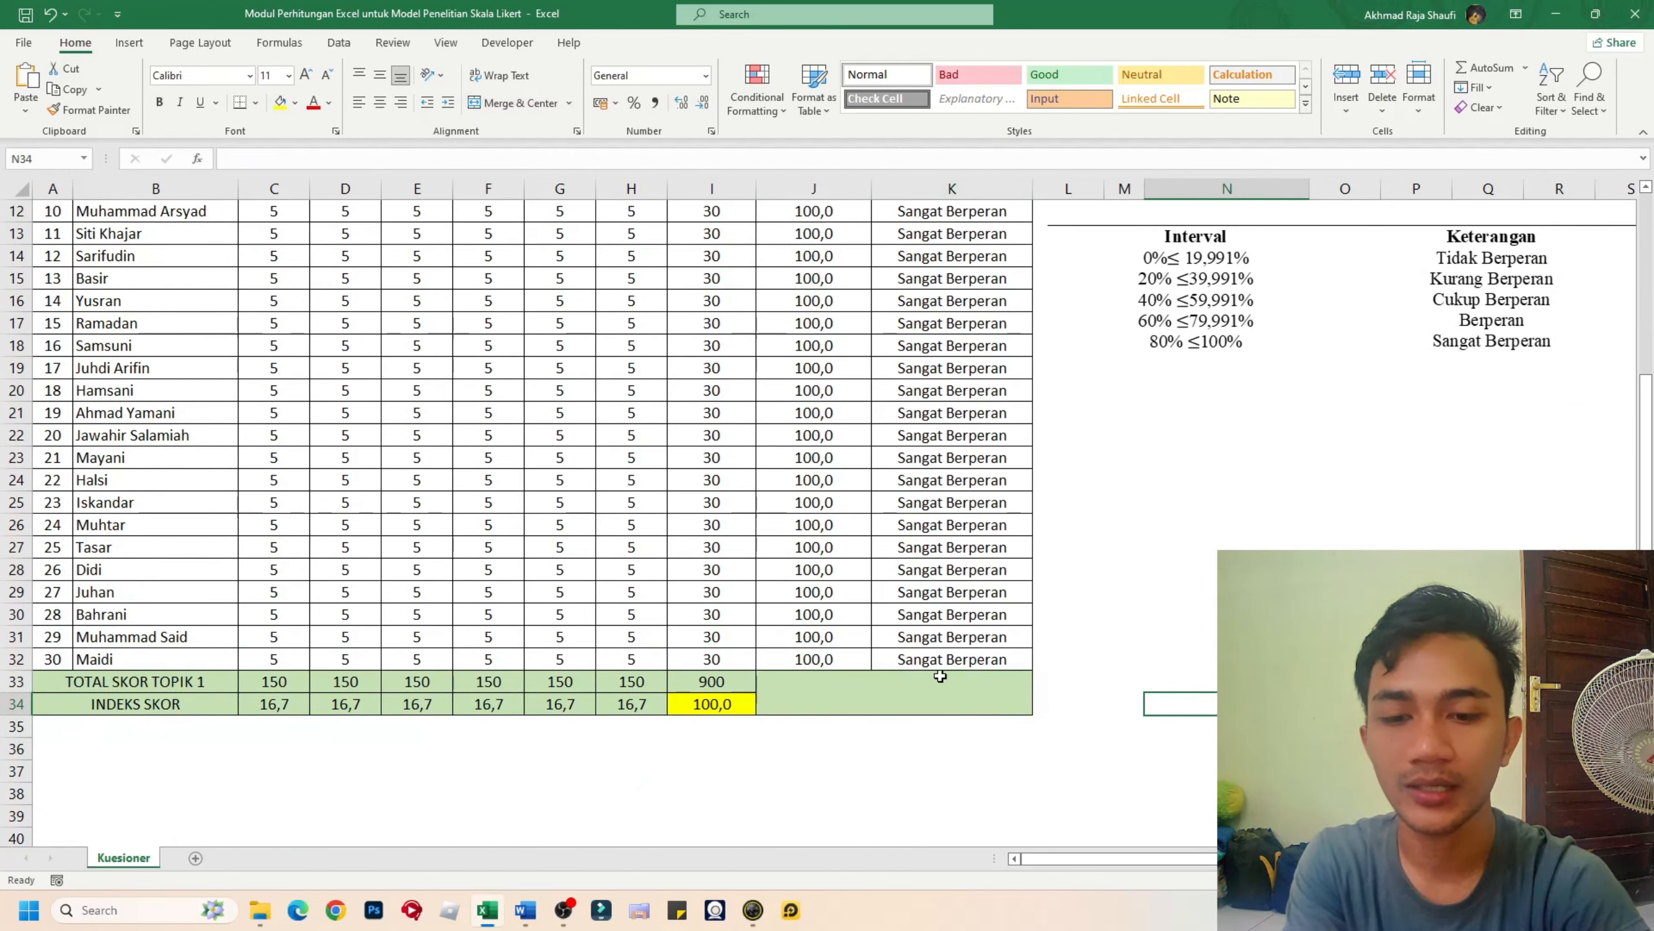
{"action": "left_click", "coordinate": [255, 151]}
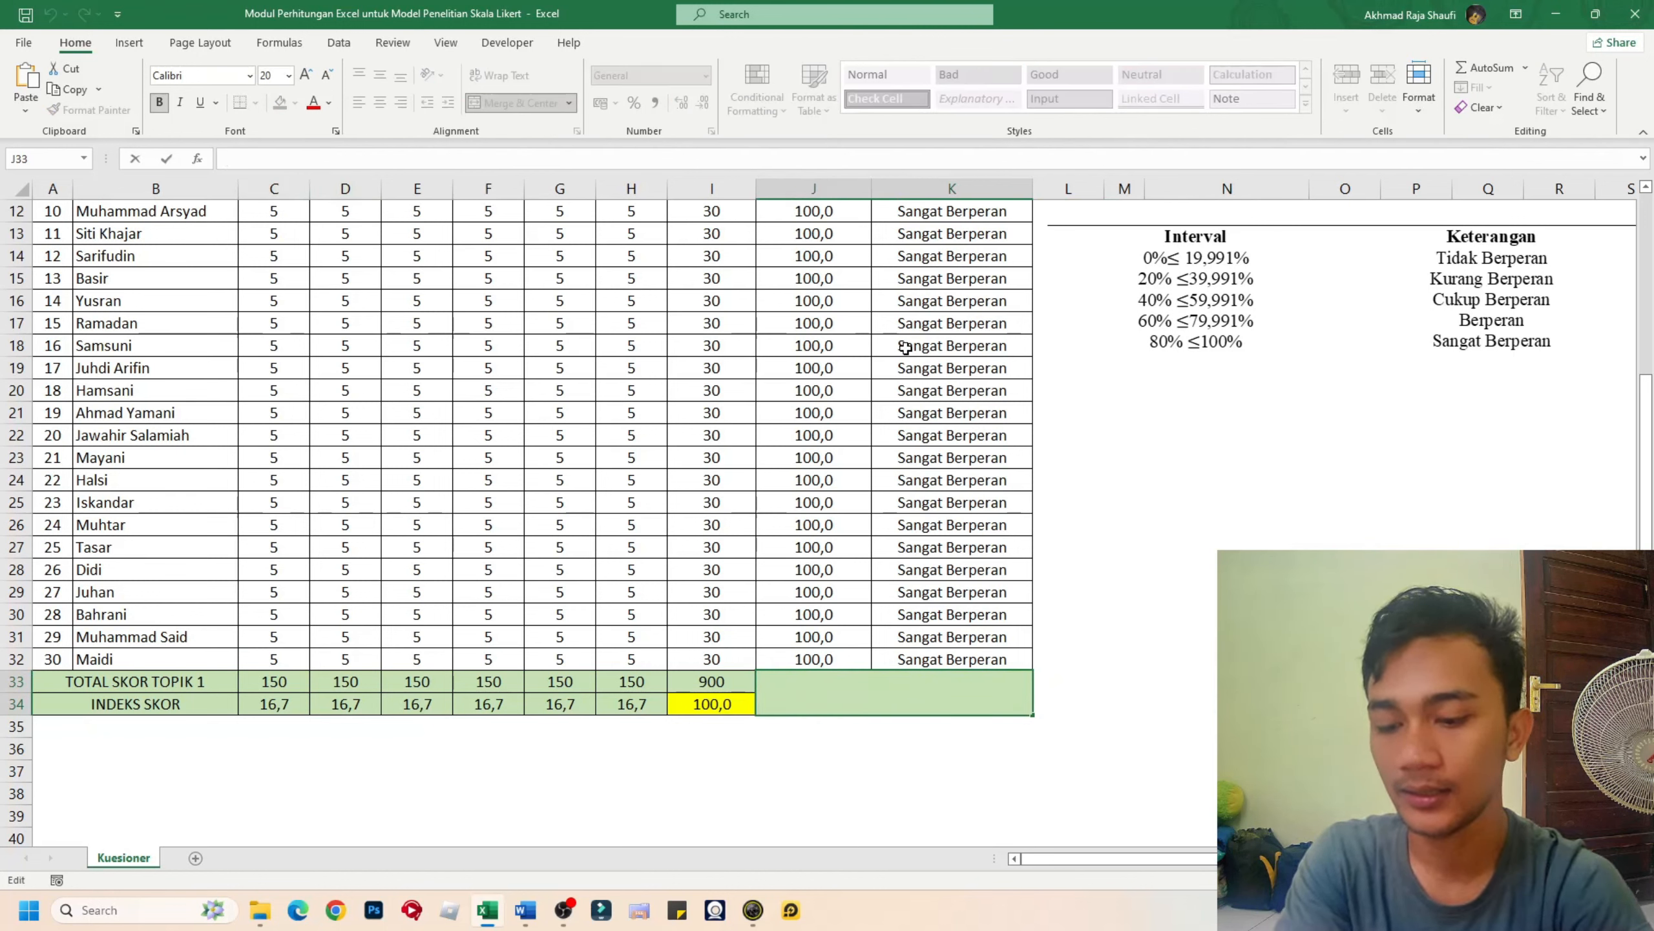
{"action": "key", "text": "ctrl+v"}
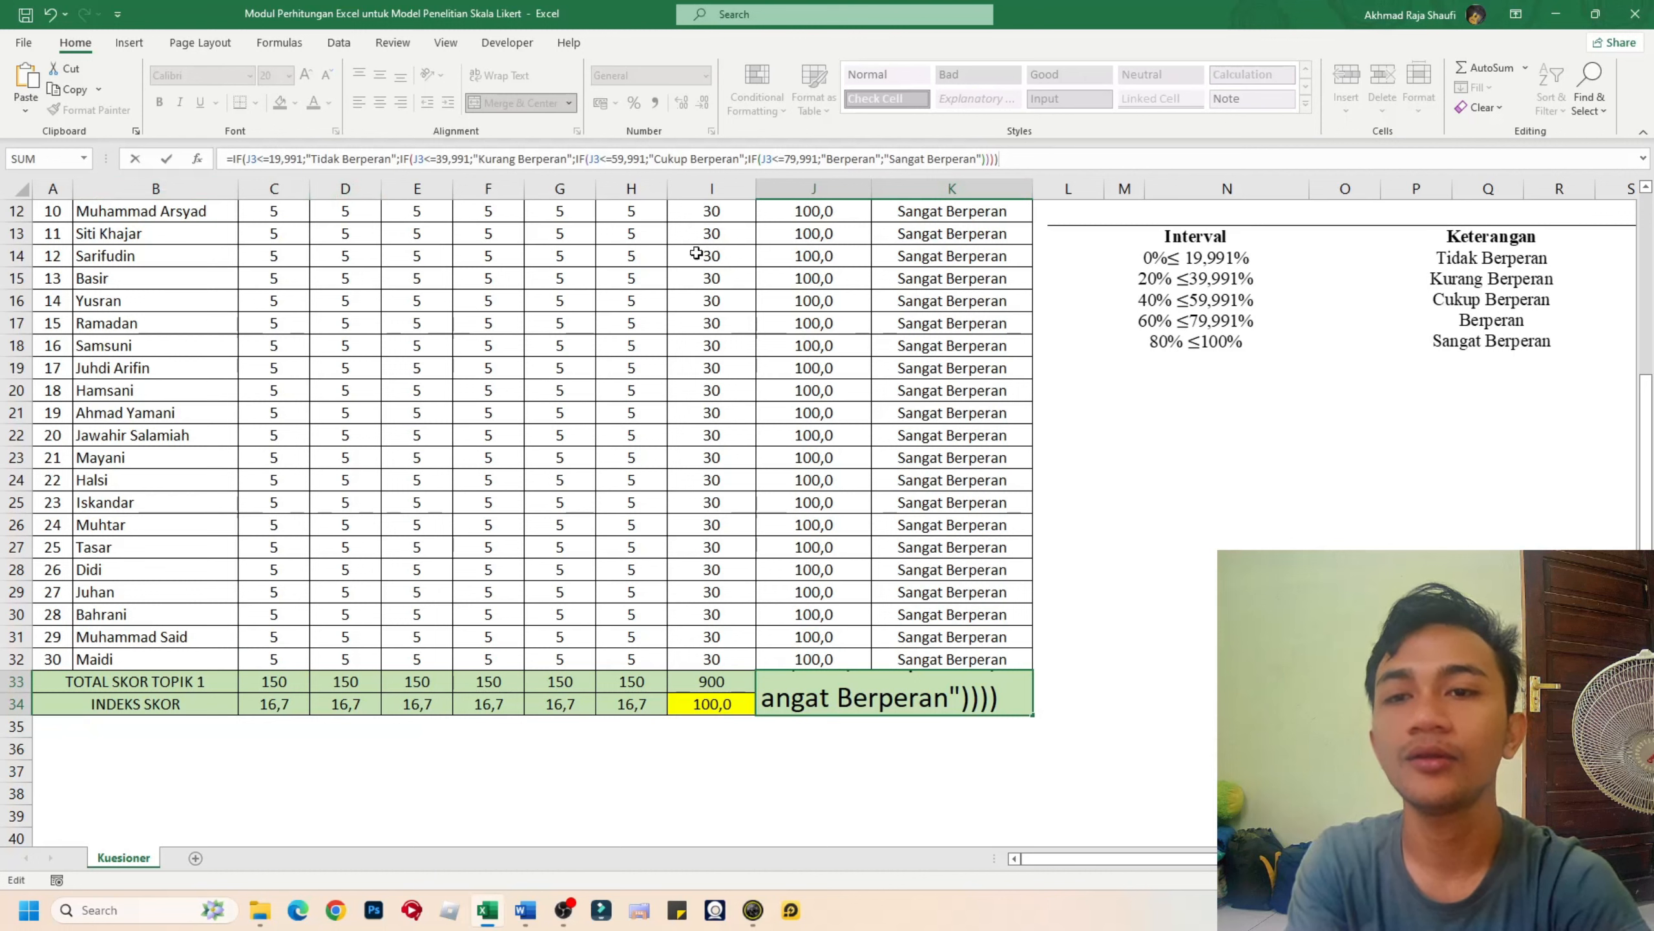
- Replace the J3 reference with I34 in the <=19,991 and <=39,991 conditions of the J33 formula
{"action": "left_click", "coordinate": [258, 160]}
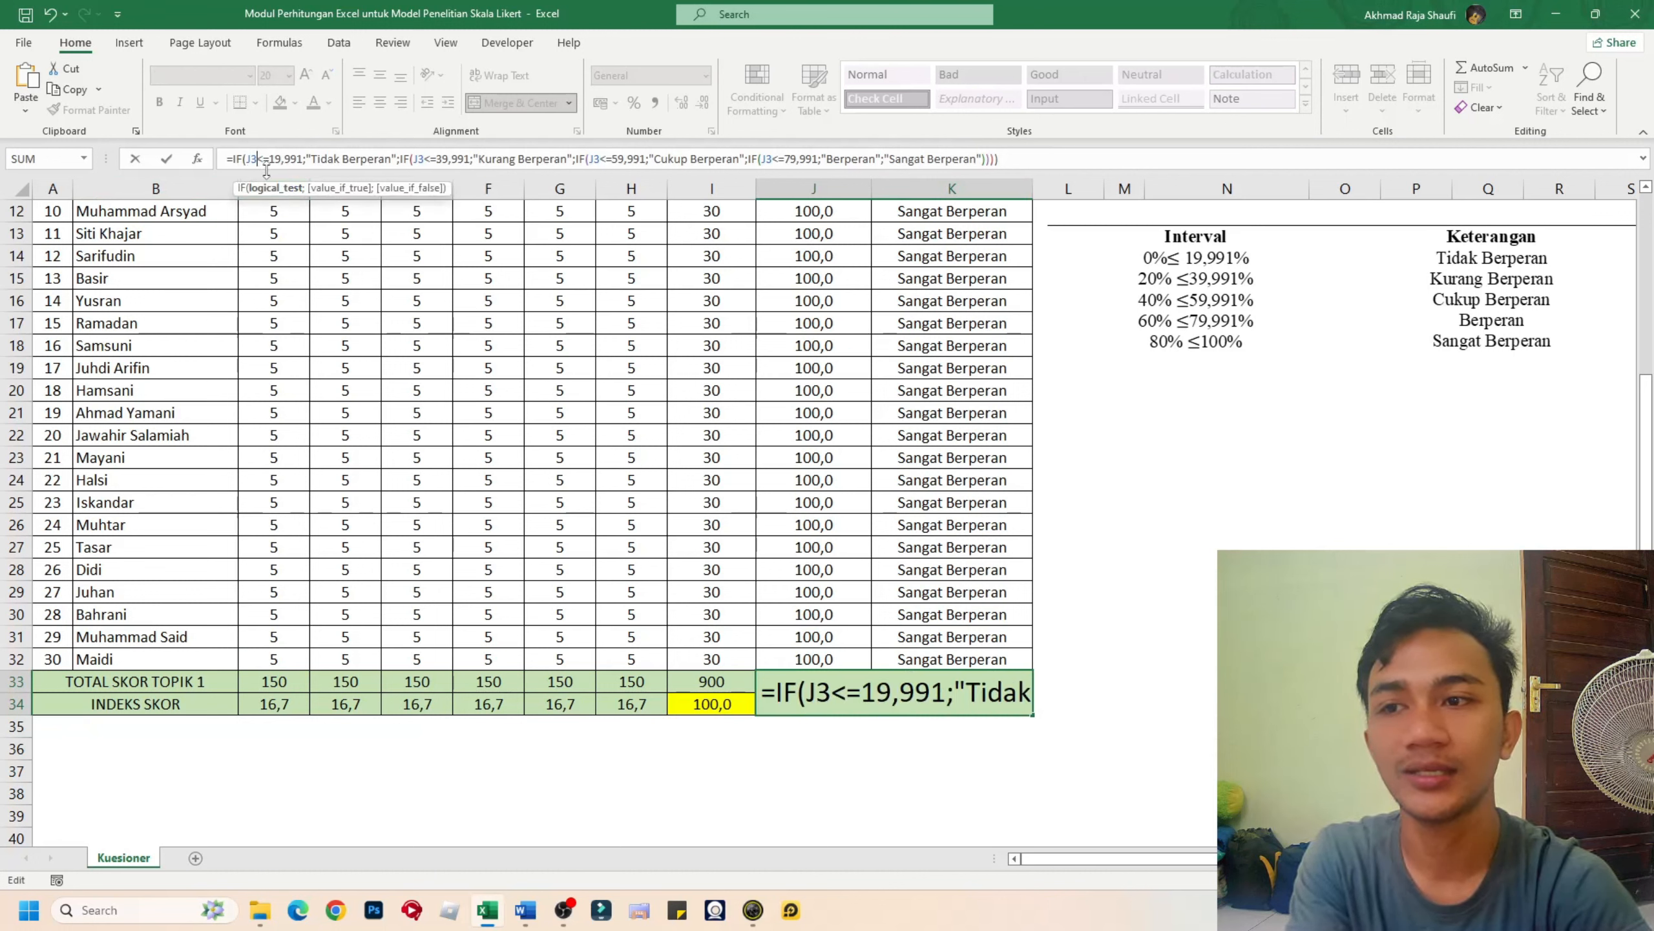
{"action": "key", "text": "BackSpace"}
{"action": "key", "text": "BackSpace"}
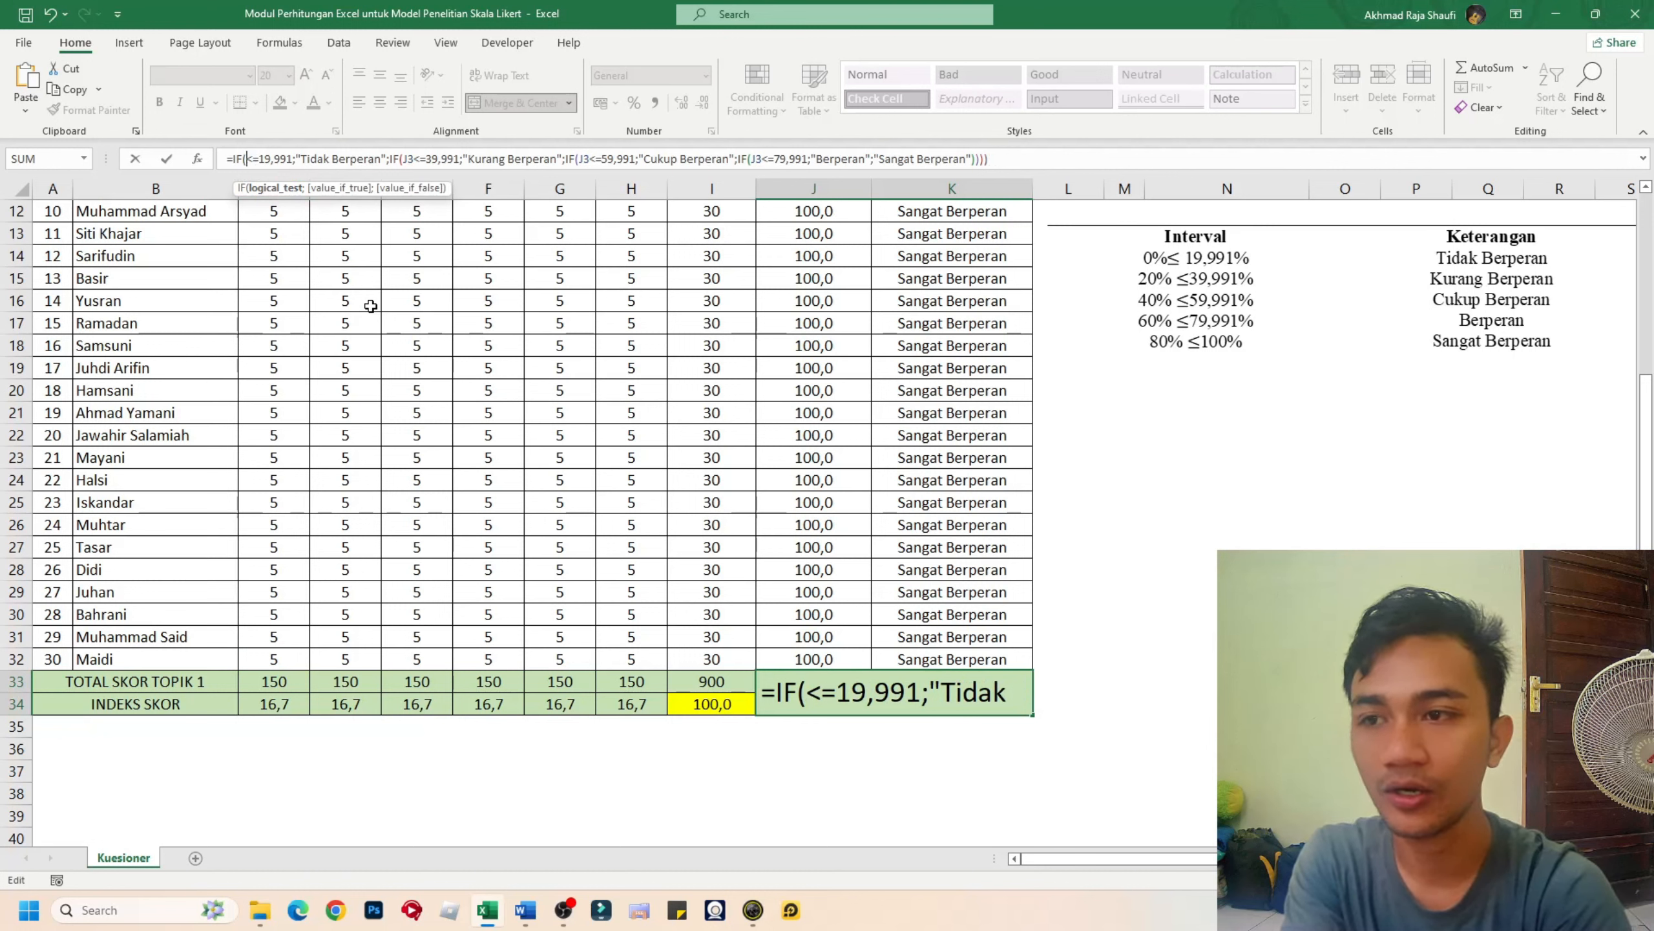
{"action": "left_click", "coordinate": [713, 703]}
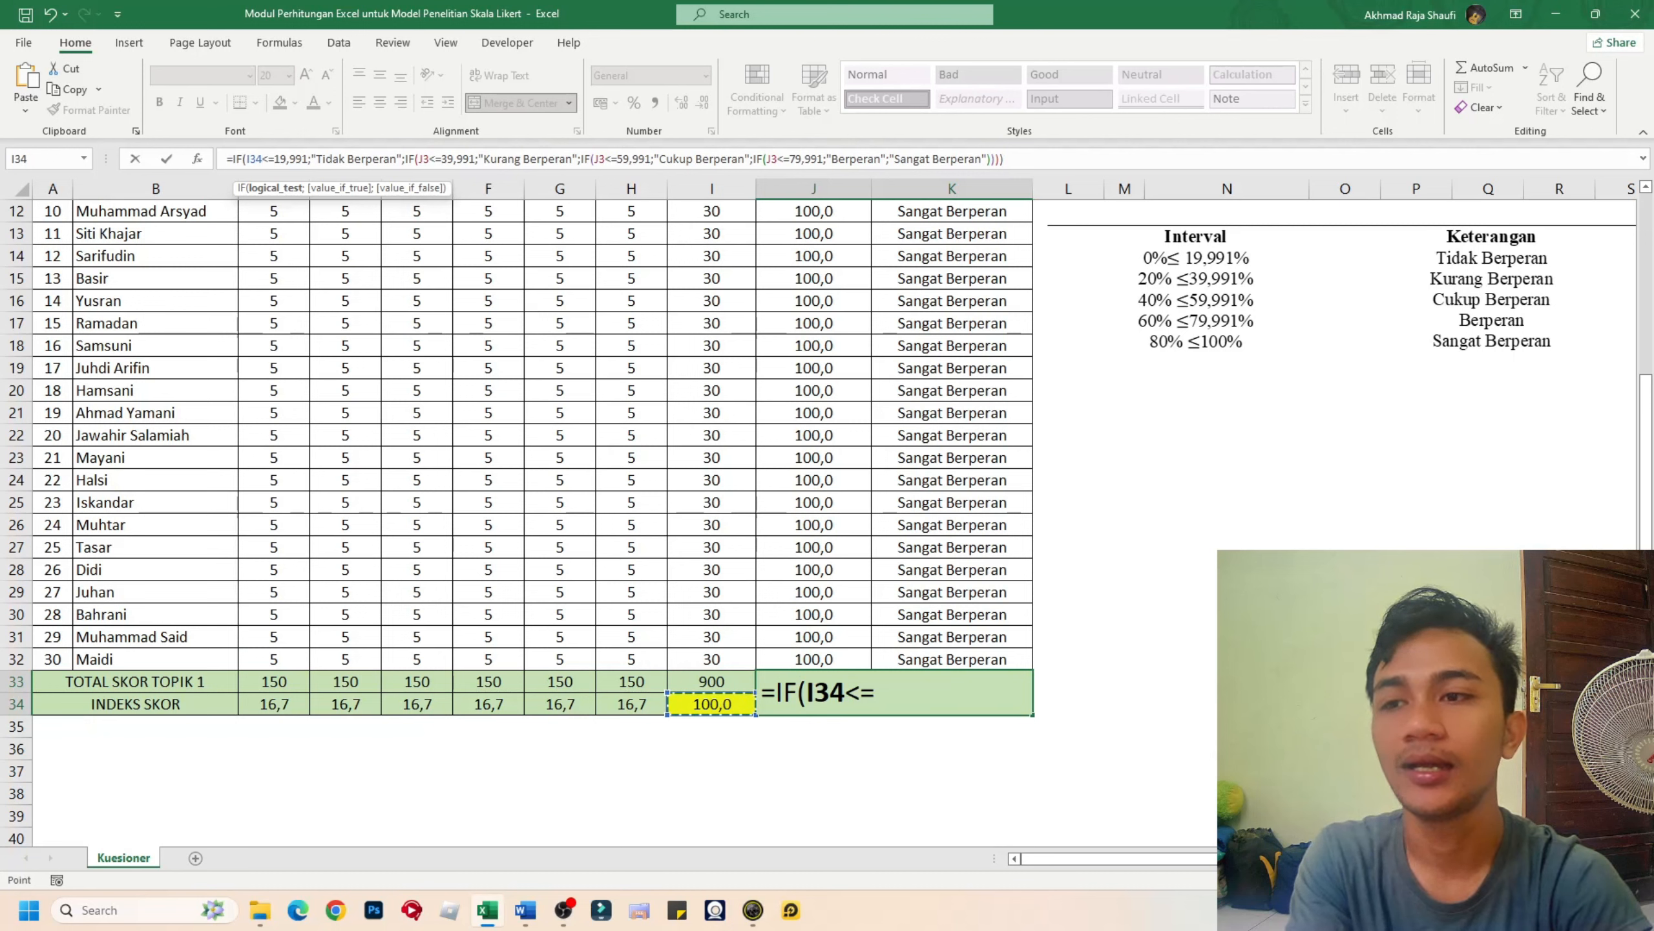
{"action": "left_click", "coordinate": [430, 160]}
{"action": "key", "text": "BackSpace"}
{"action": "key", "text": "BackSpace"}
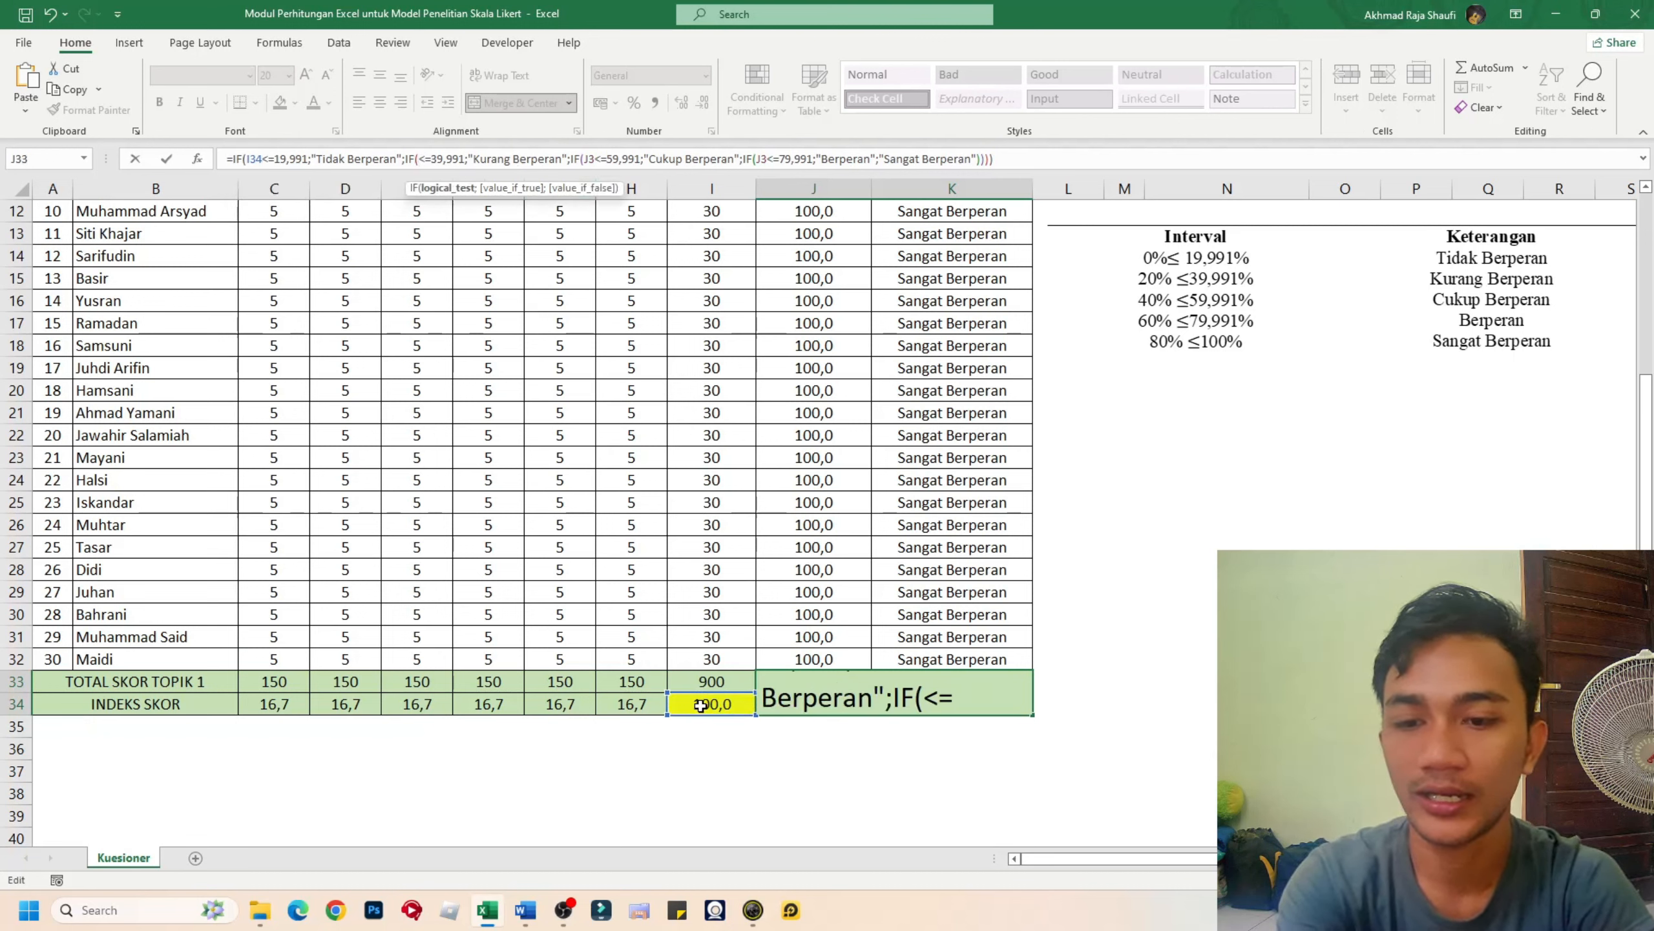
{"action": "left_click", "coordinate": [700, 705]}
- Replace J3 with I34 in the <=59,991 and <=79,991 conditions of the J33 formula and commit it
{"action": "left_click", "coordinate": [616, 159]}
{"action": "key", "text": "BackSpace"}
{"action": "key", "text": "BackSpace"}
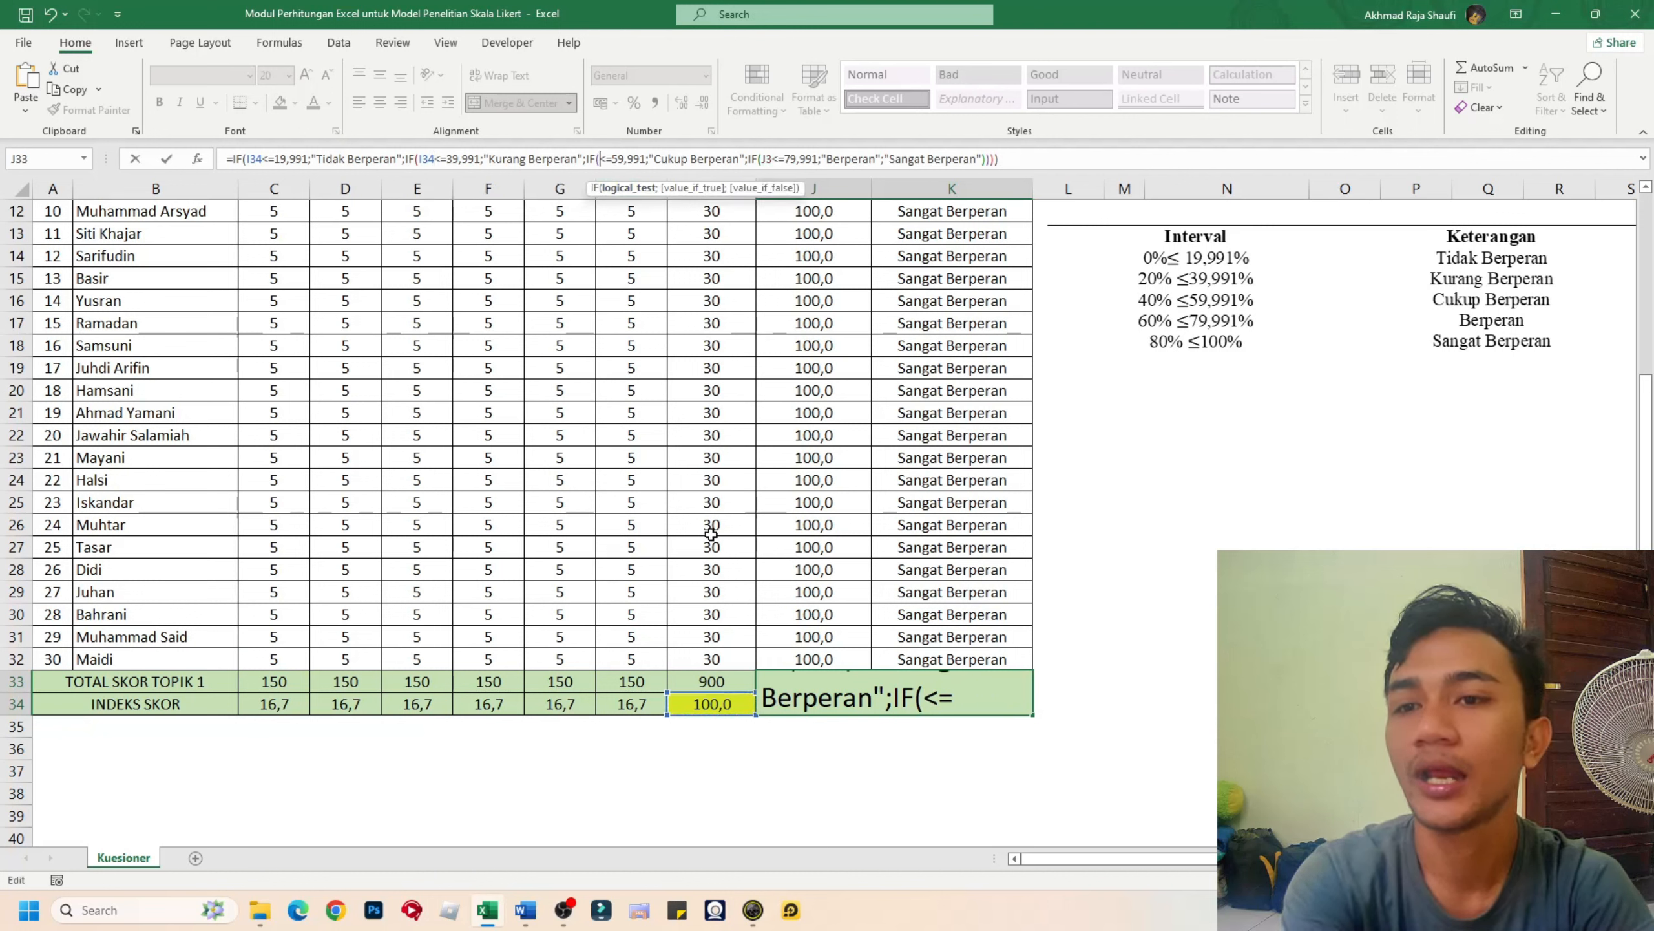
{"action": "left_click", "coordinate": [730, 705]}
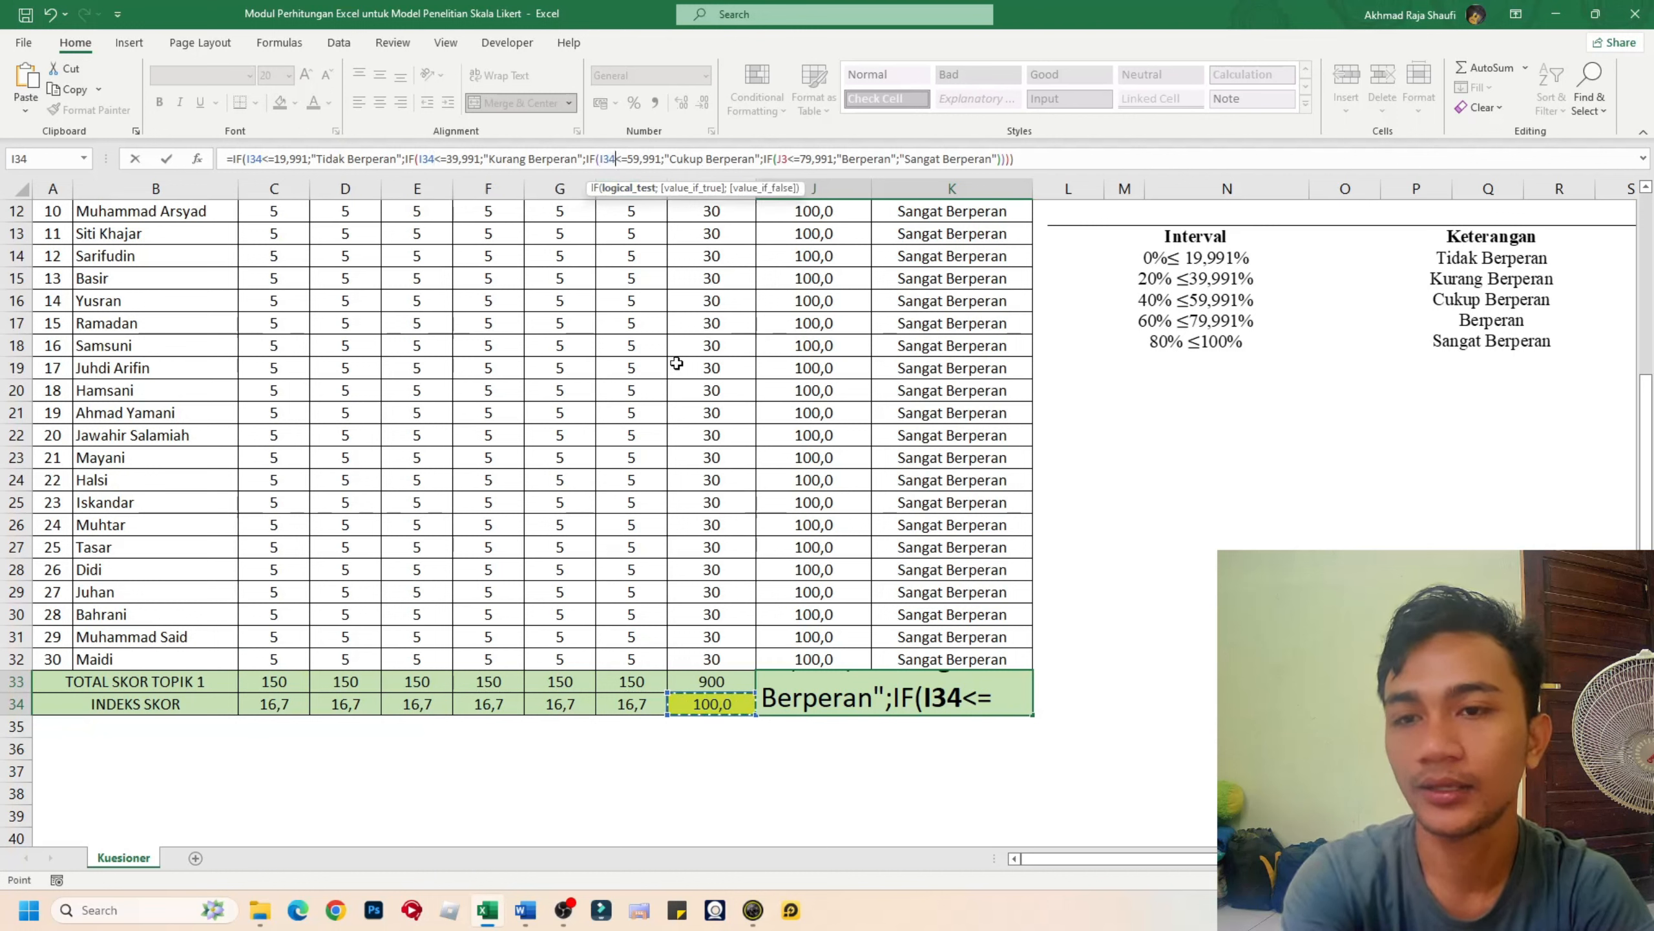
{"action": "left_click", "coordinate": [792, 161]}
{"action": "key", "text": "BackSpace"}
{"action": "key", "text": "BackSpace"}
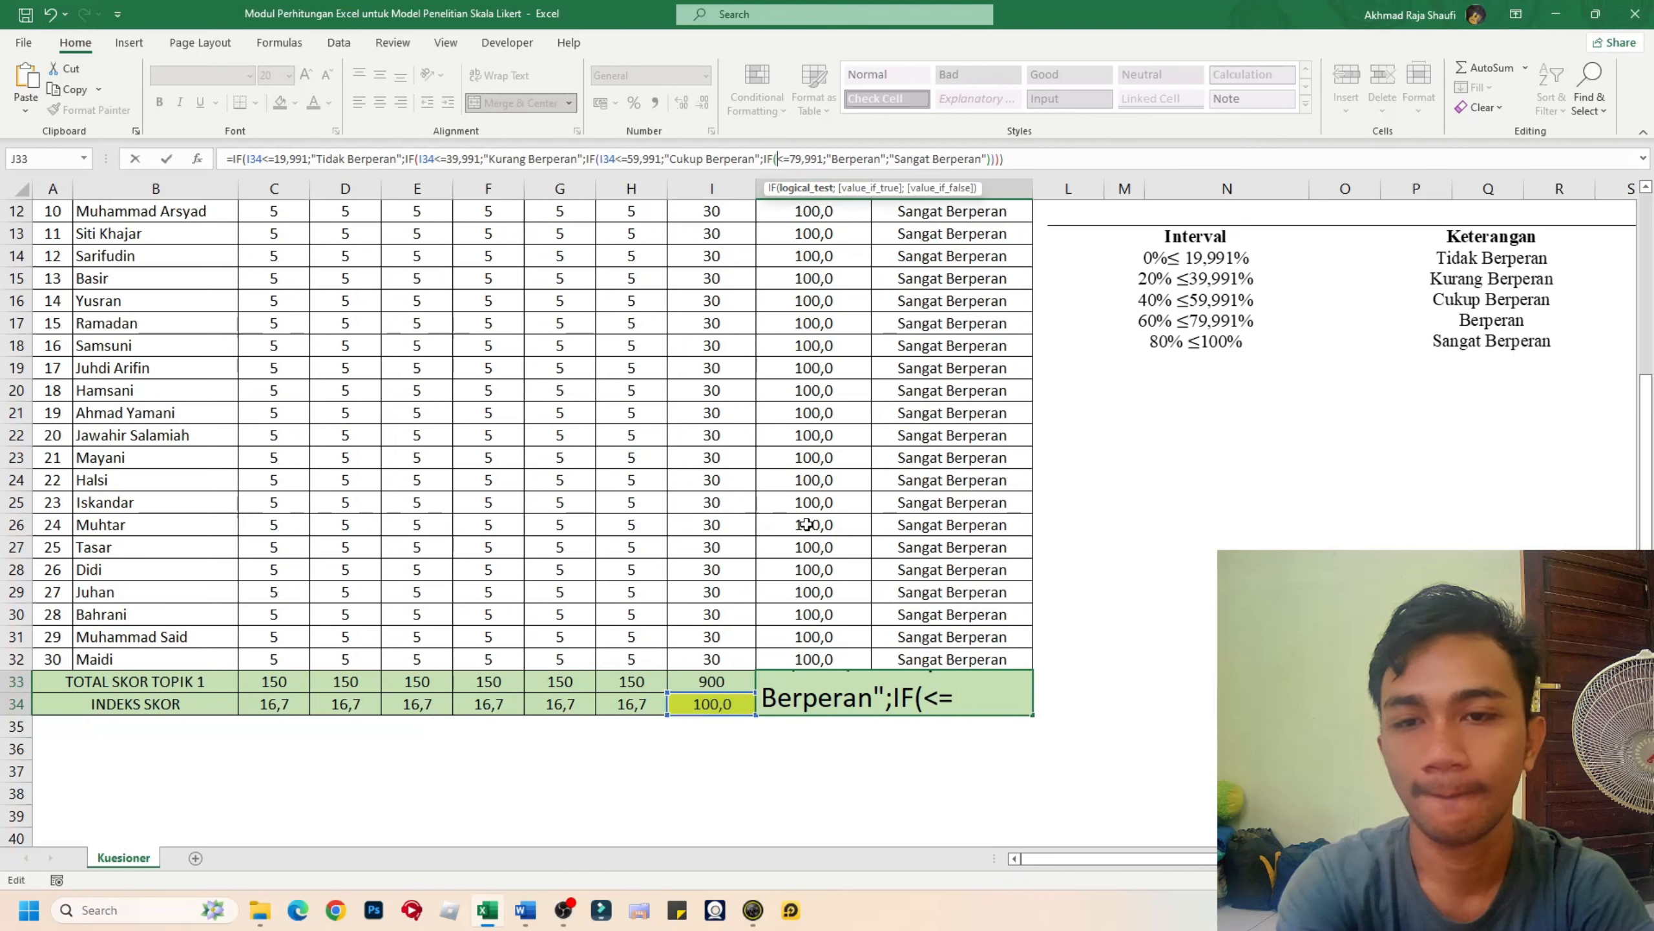
{"action": "left_click", "coordinate": [701, 706]}
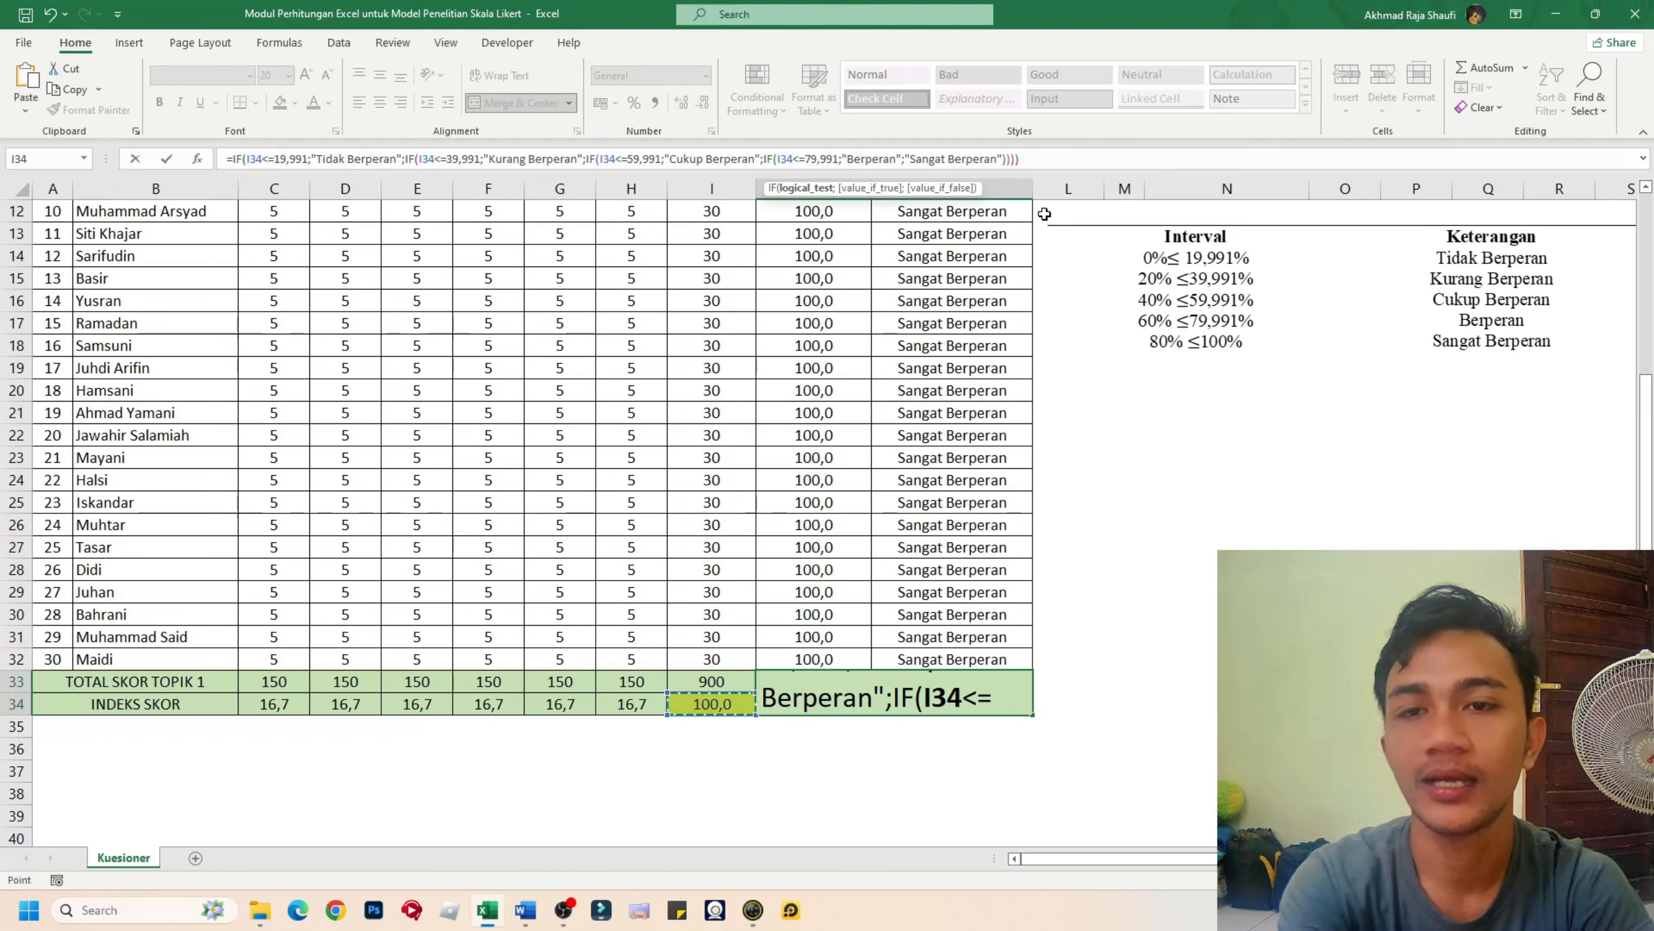
{"action": "left_click", "coordinate": [1047, 156]}
{"action": "key", "text": "Return"}
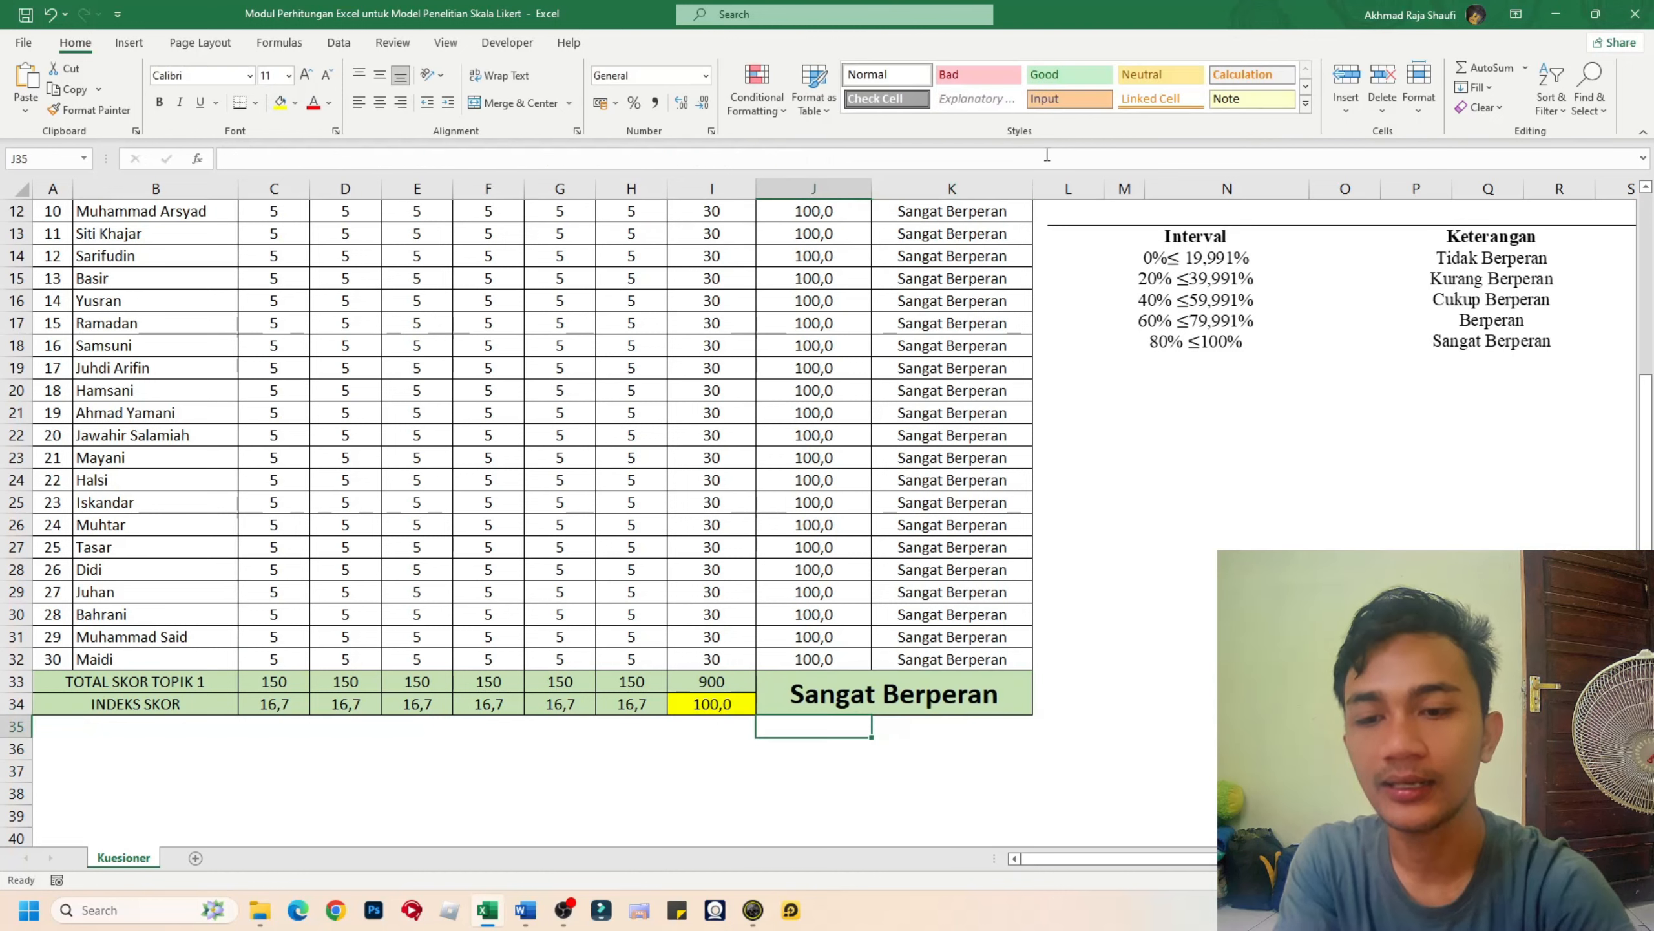
- Review the TOPIK 1 respondent table from its header down to the totals, index row and overall category in J33
{"action": "scroll", "coordinate": [834, 703], "scroll_direction": "up", "scroll_amount": 4}
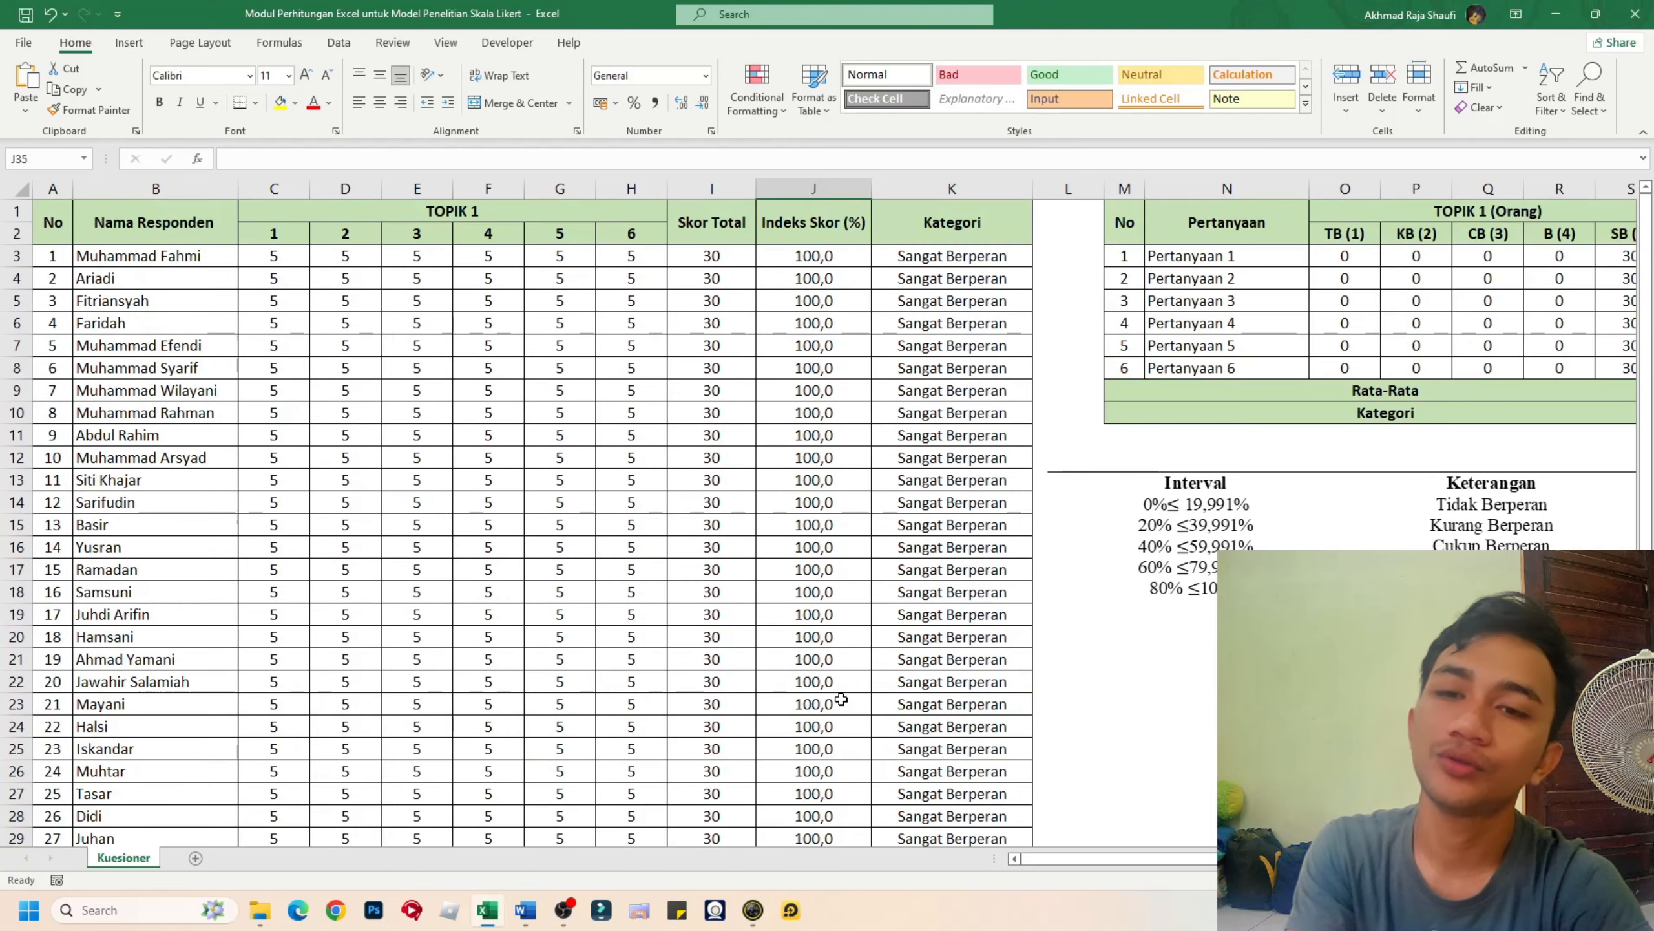
{"action": "left_click", "coordinate": [503, 215]}
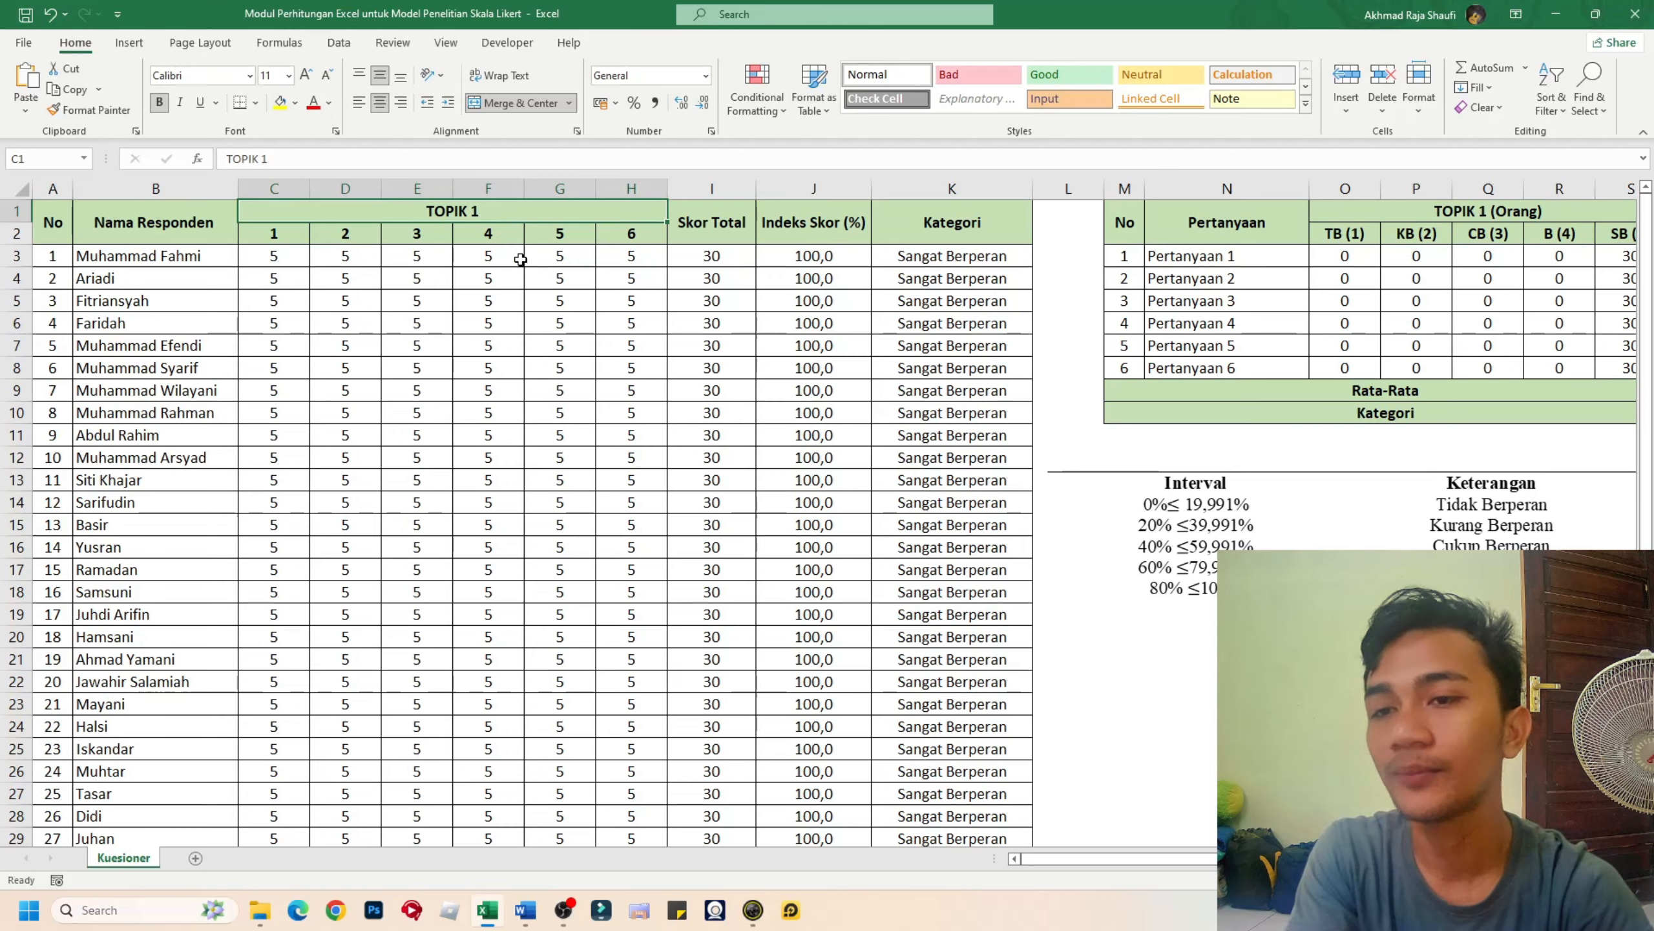
{"action": "scroll", "coordinate": [284, 317], "scroll_direction": "down", "scroll_amount": 1}
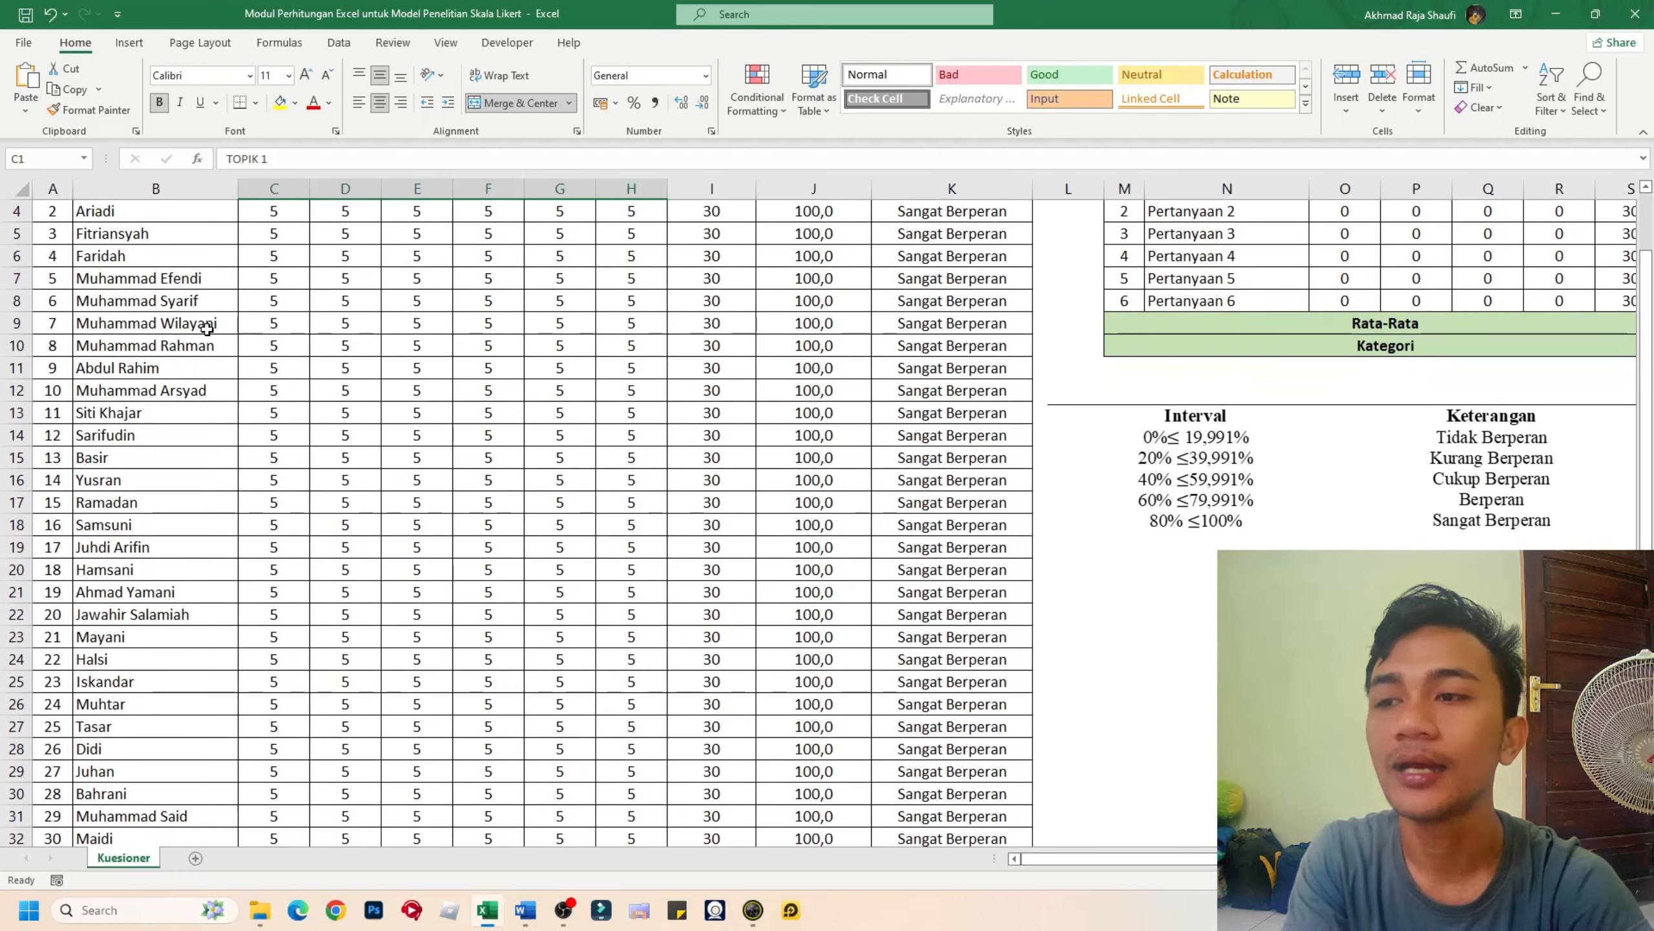
{"action": "scroll", "coordinate": [208, 329], "scroll_direction": "down", "scroll_amount": 4}
{"action": "scroll", "coordinate": [308, 521], "scroll_direction": "up", "scroll_amount": 5}
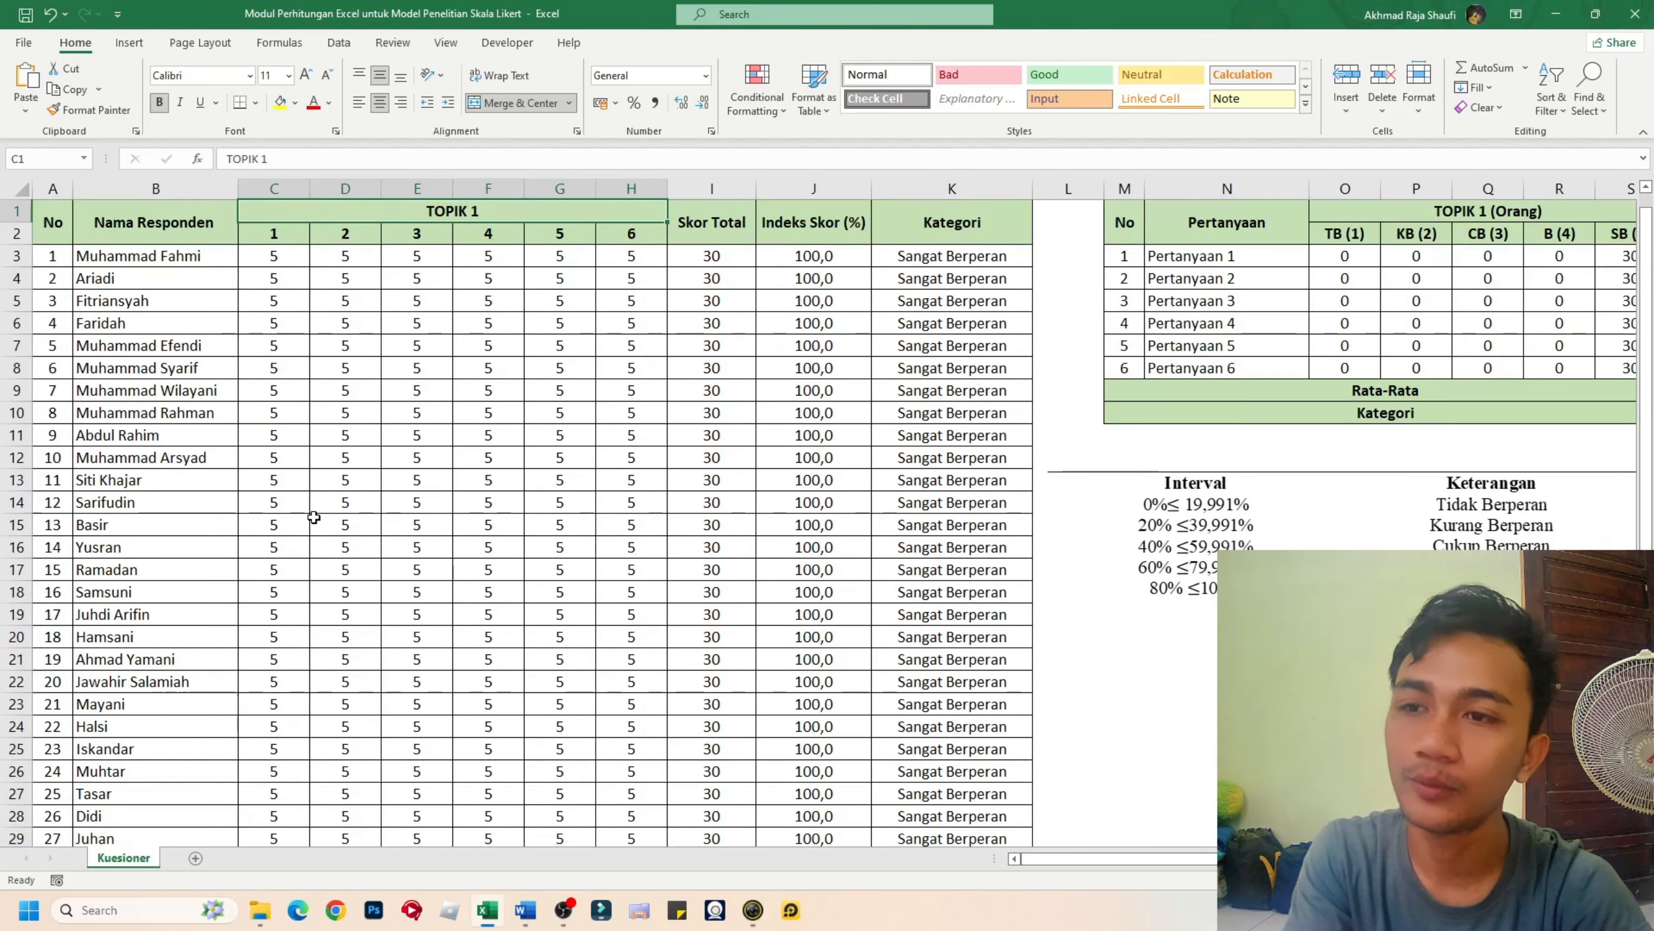
{"action": "scroll", "coordinate": [581, 512], "scroll_direction": "down", "scroll_amount": 3}
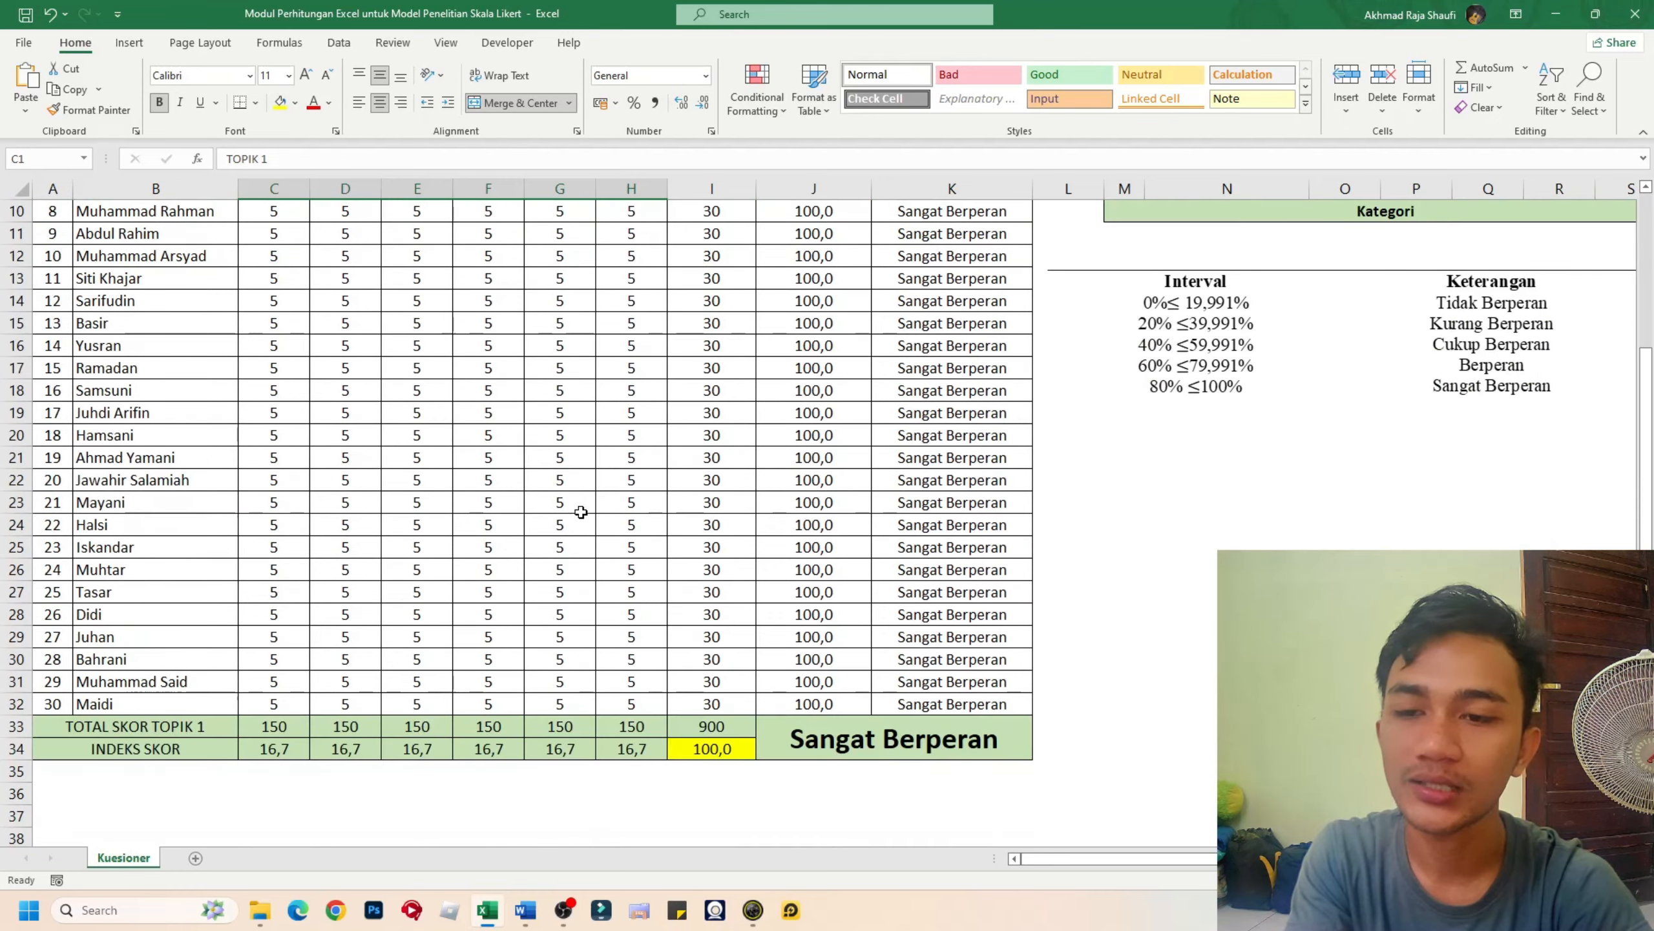
{"action": "scroll", "coordinate": [385, 385], "scroll_direction": "up", "scroll_amount": 3}
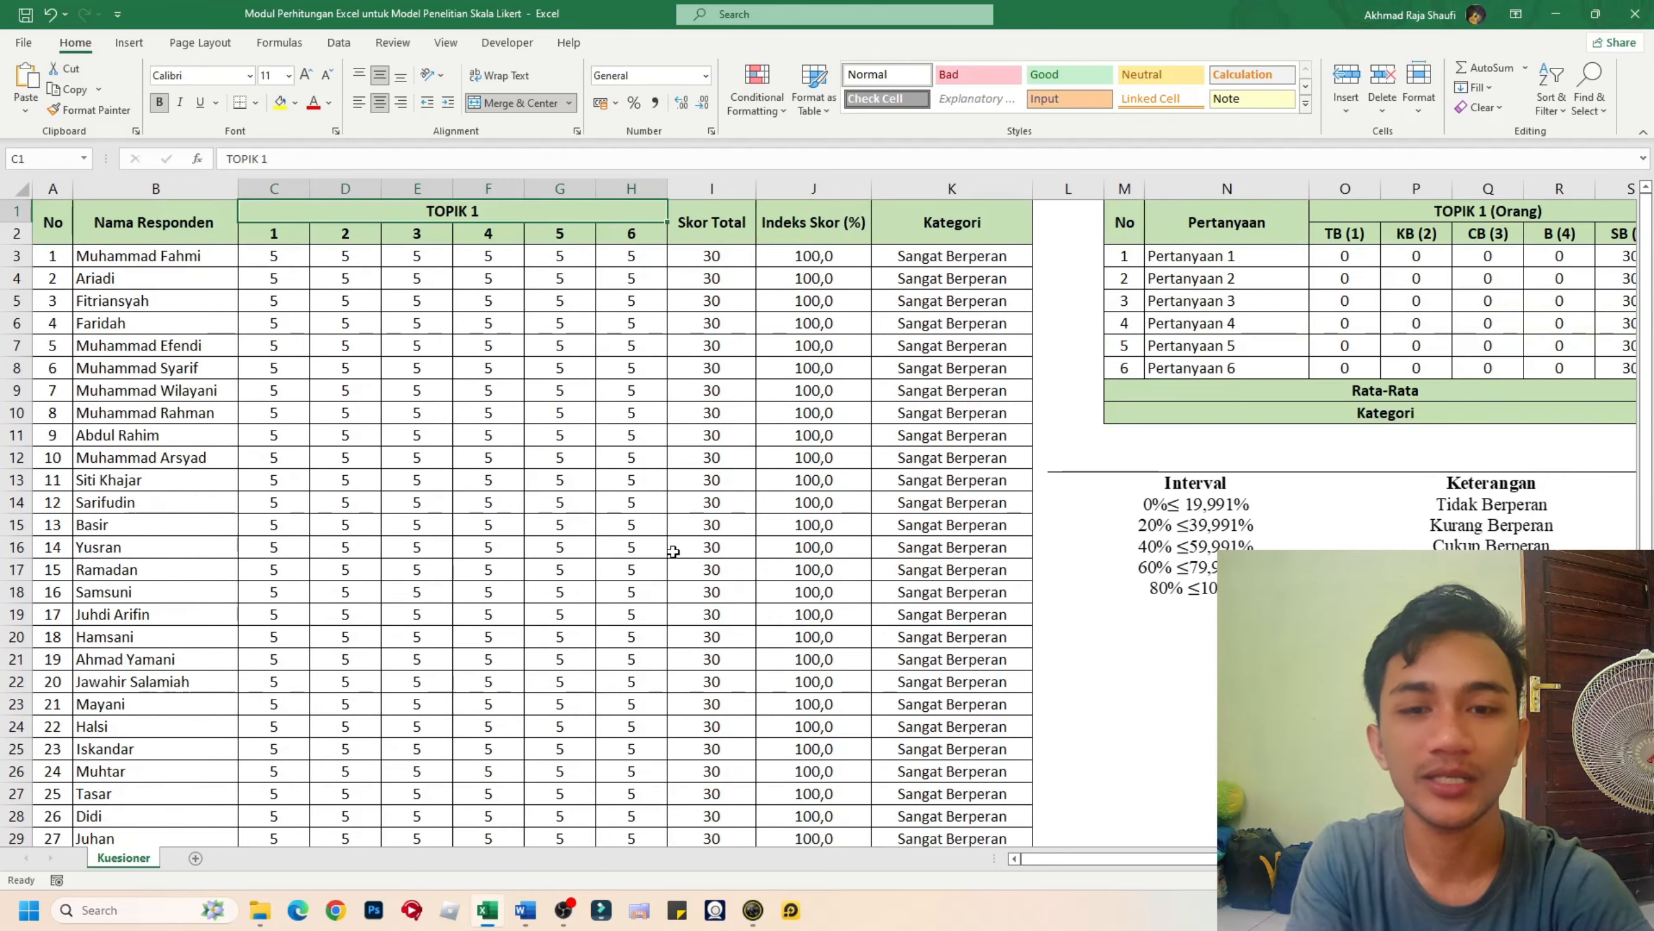
{"action": "scroll", "coordinate": [727, 580], "scroll_direction": "down", "scroll_amount": 3}
{"action": "left_click", "coordinate": [923, 742]}
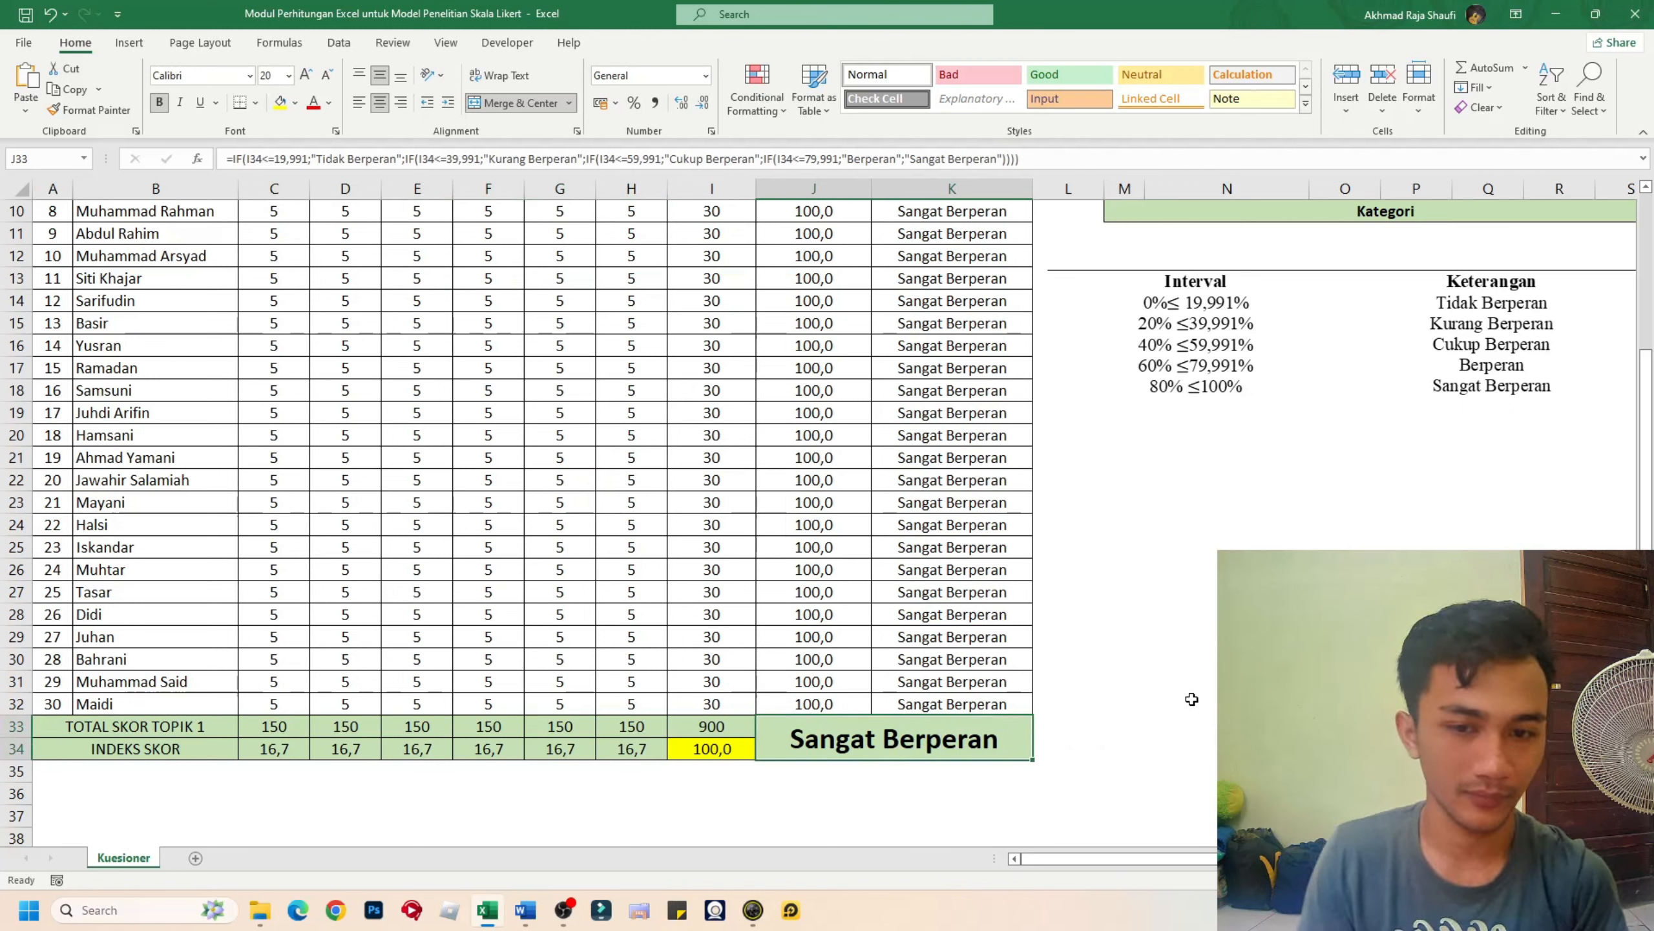
{"action": "scroll", "coordinate": [717, 490], "scroll_direction": "up", "scroll_amount": 3}
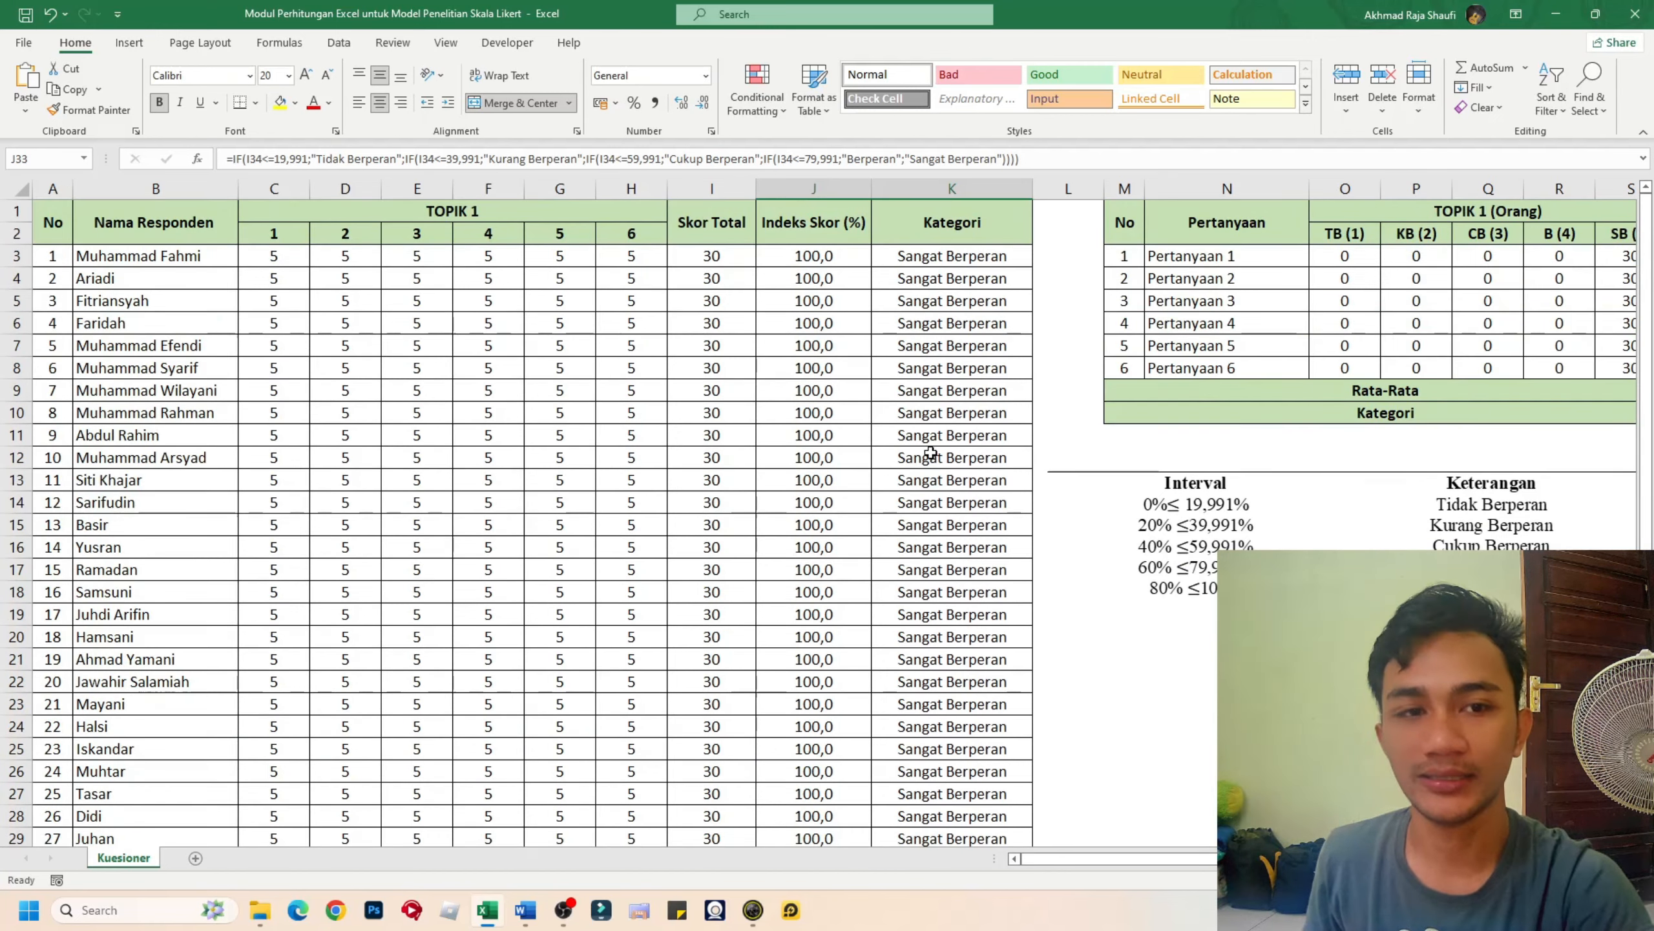
- Examine the per-question summary table in M1:U10 and its TOPIK 1 (Orang) header
{"action": "left_click_drag", "start_coordinate": [1057, 859], "coordinate": [1211, 859]}
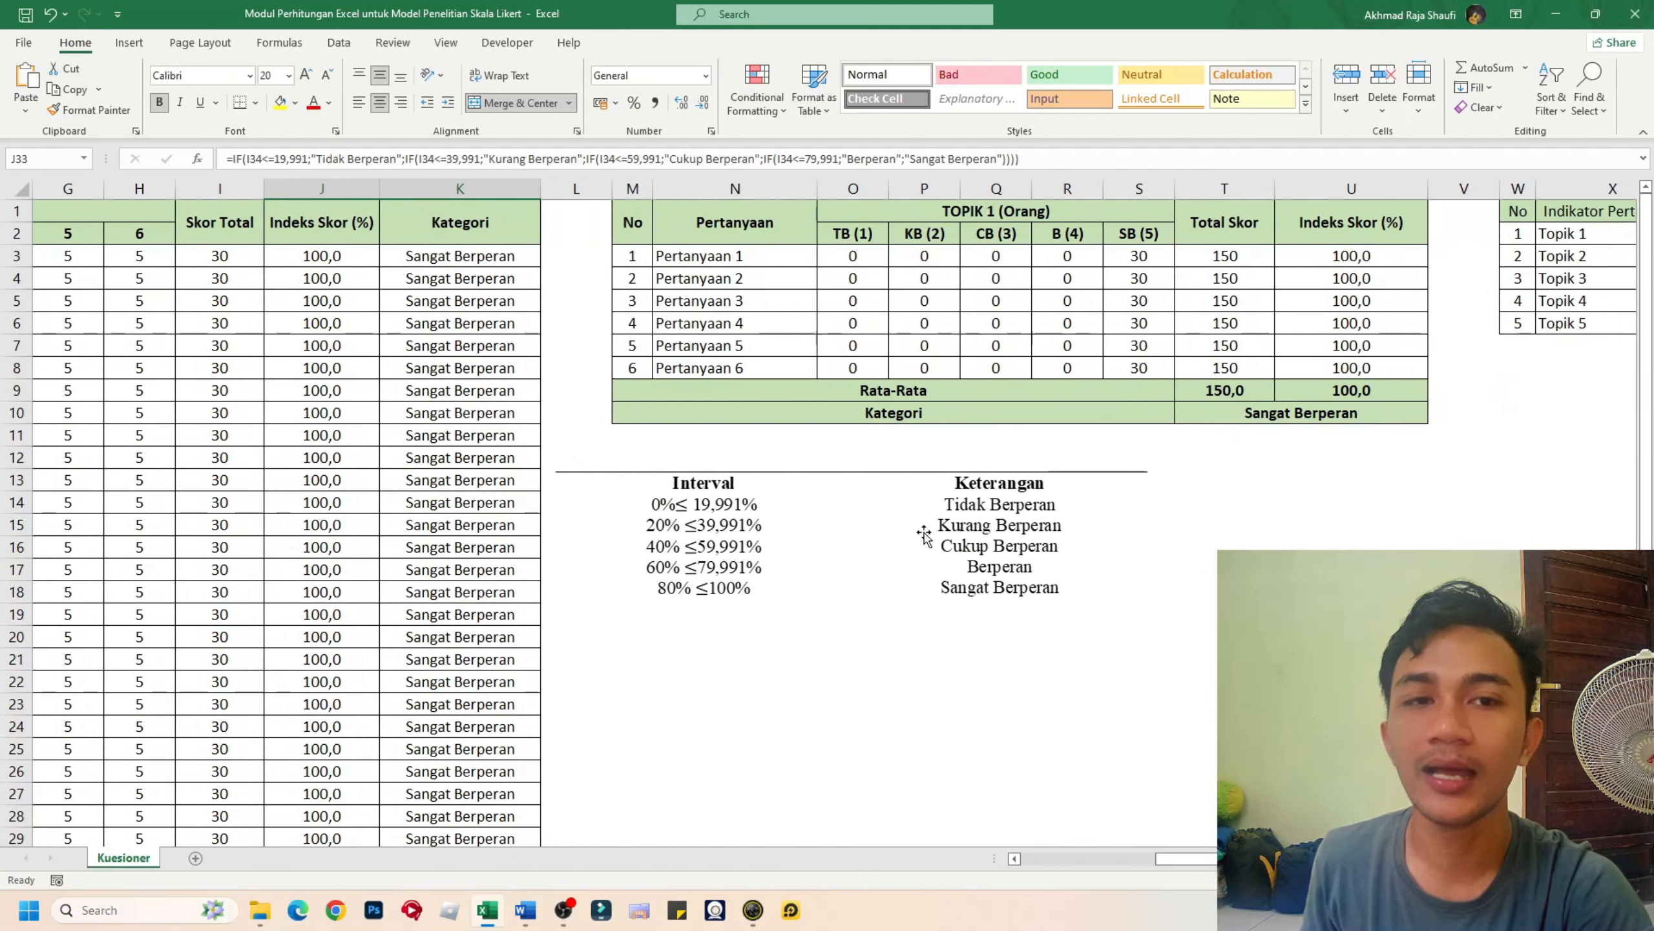
{"action": "left_click_drag", "start_coordinate": [627, 214], "coordinate": [1380, 412]}
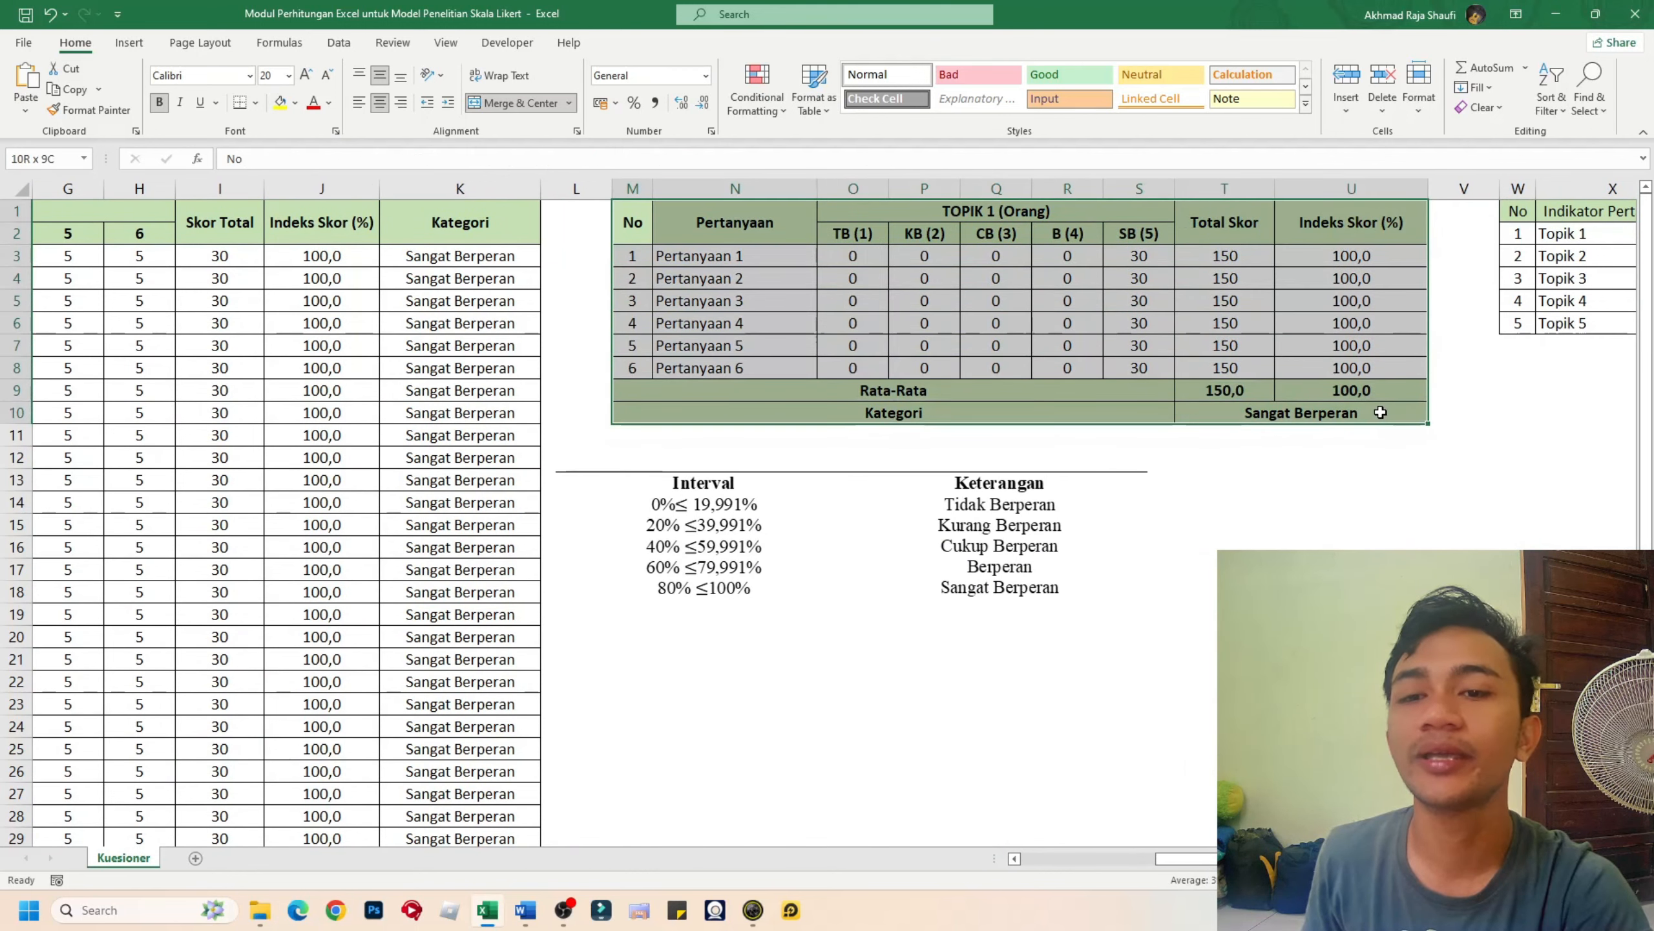
{"action": "left_click", "coordinate": [1287, 542]}
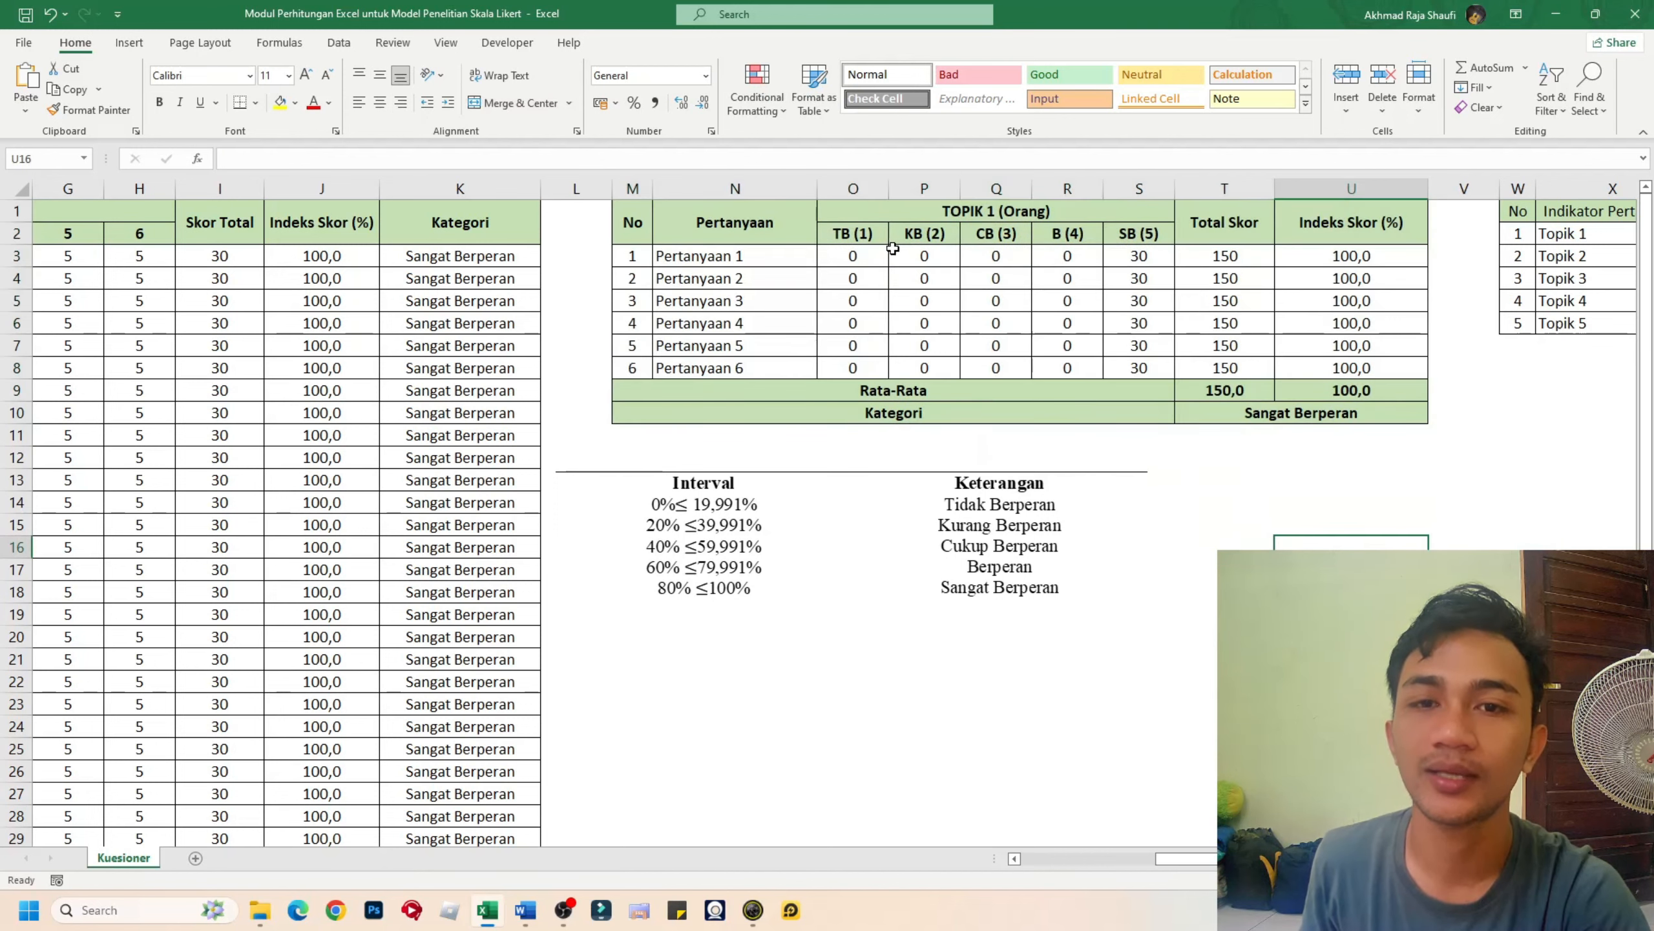
{"action": "left_click", "coordinate": [993, 212]}
- Examine the list of questions from Pertanyaan 1 to Pertanyaan 6 in M3:N8
{"action": "left_click", "coordinate": [679, 254]}
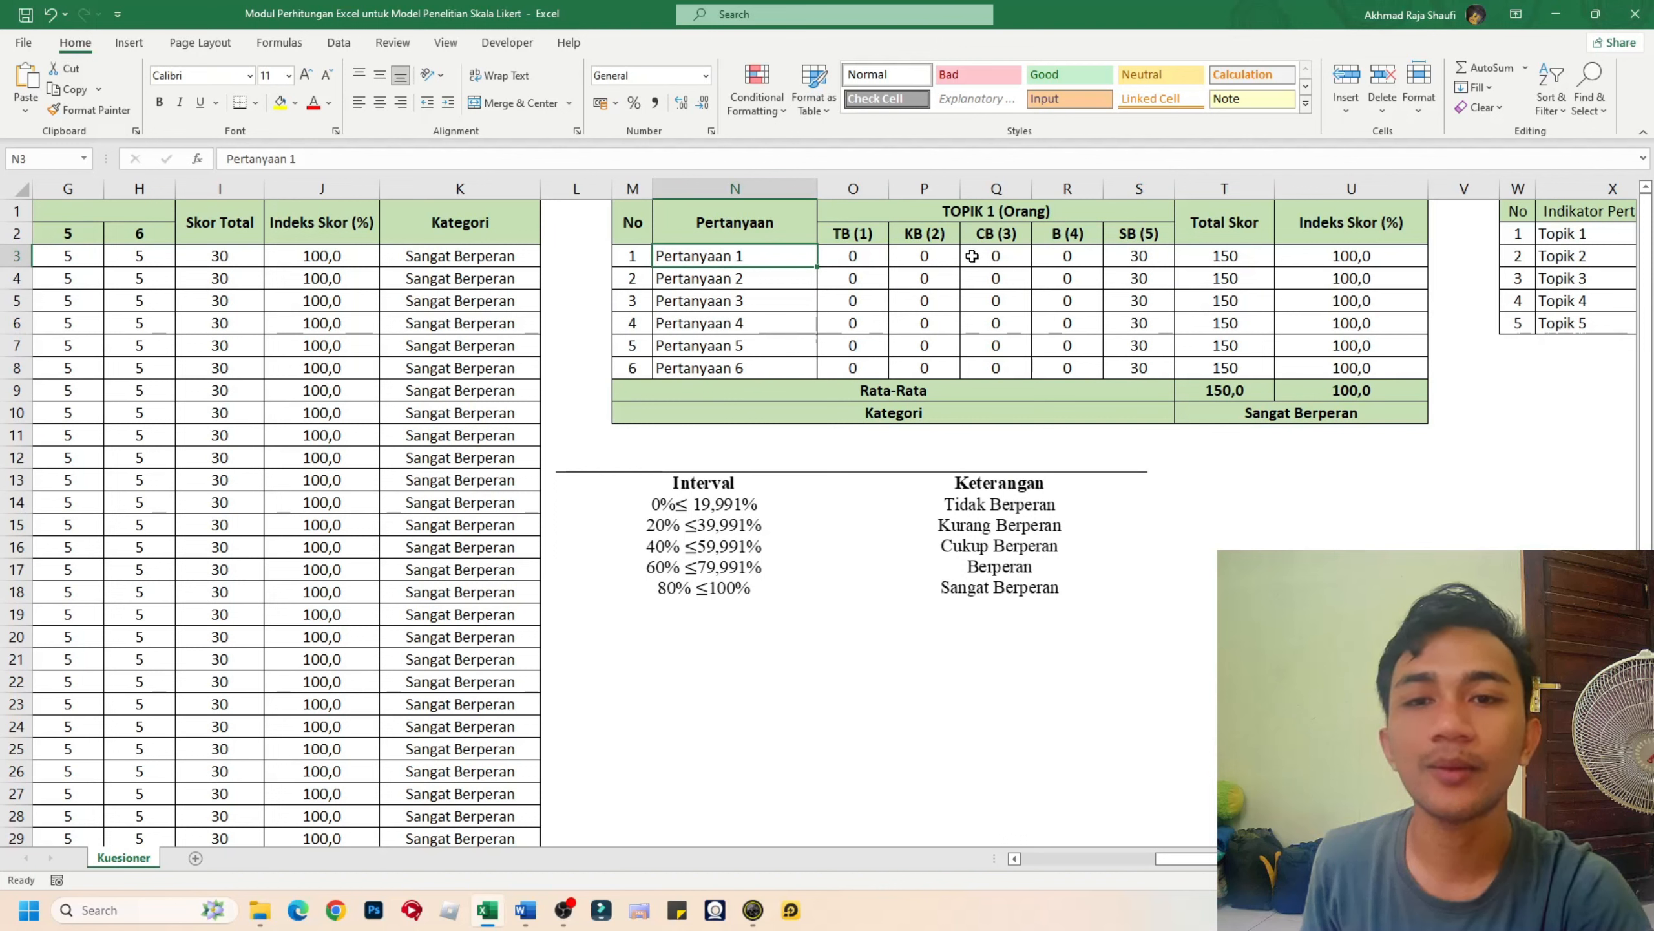
{"action": "left_click", "coordinate": [636, 256]}
{"action": "left_click_drag", "start_coordinate": [637, 256], "coordinate": [775, 364]}
{"action": "left_click", "coordinate": [777, 273]}
- Inspect the TB (1), B (4) and SB (5) answer columns and the COUNTIF formula for Pertanyaan 1 in S3
{"action": "left_click", "coordinate": [831, 231]}
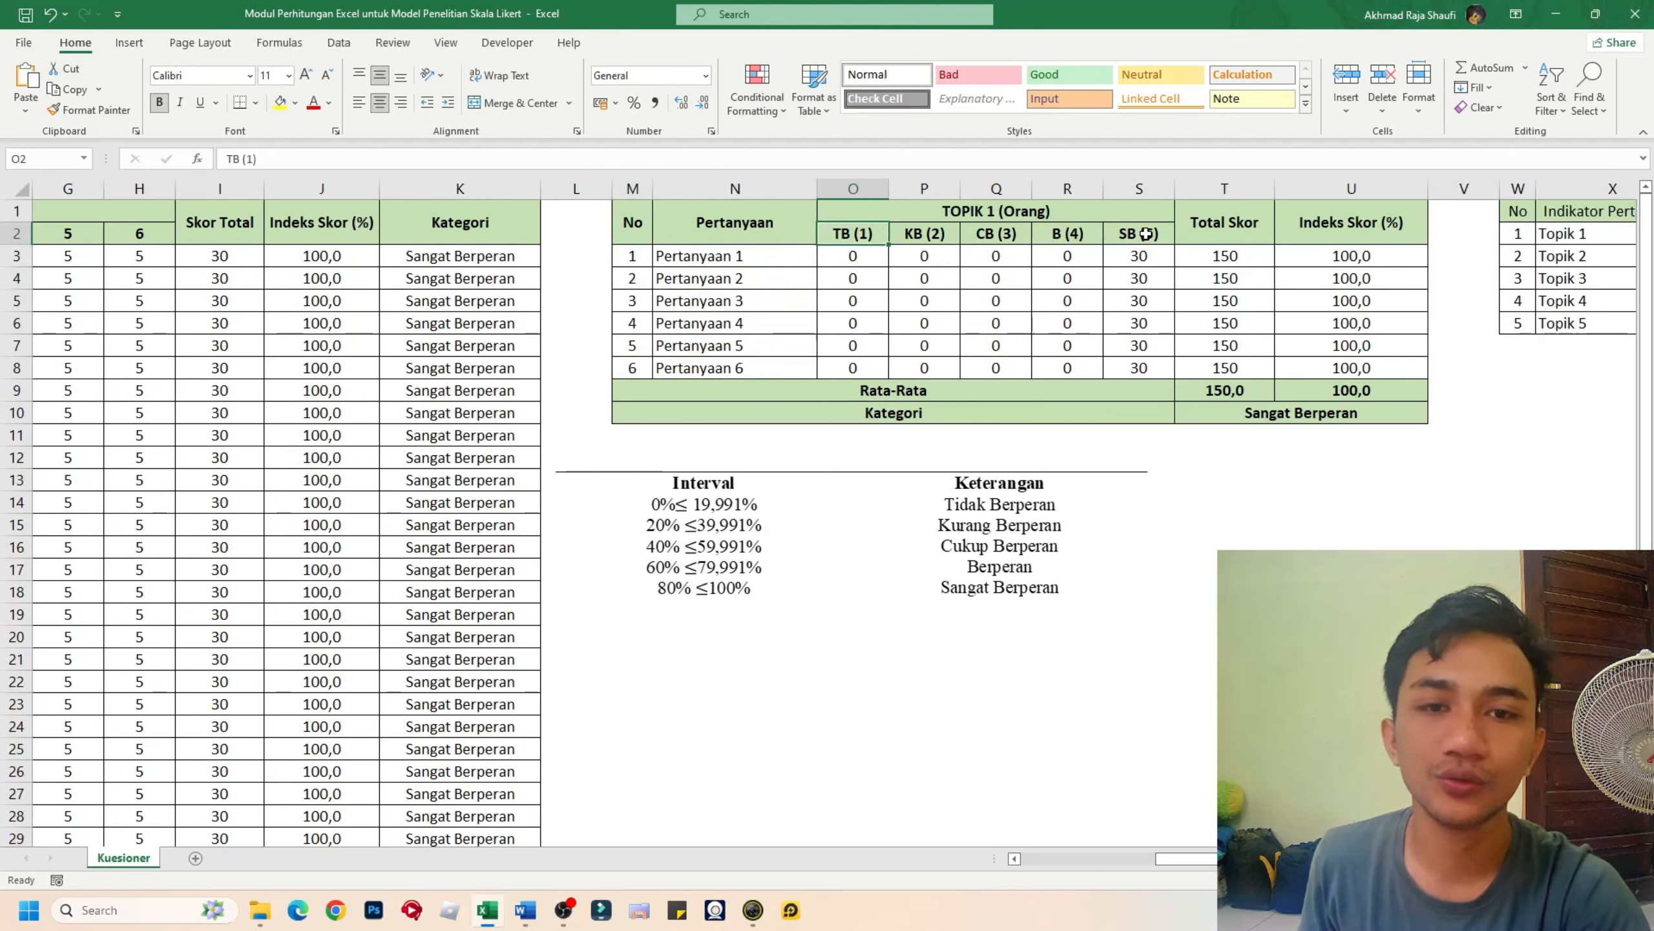
{"action": "left_click", "coordinate": [1140, 234]}
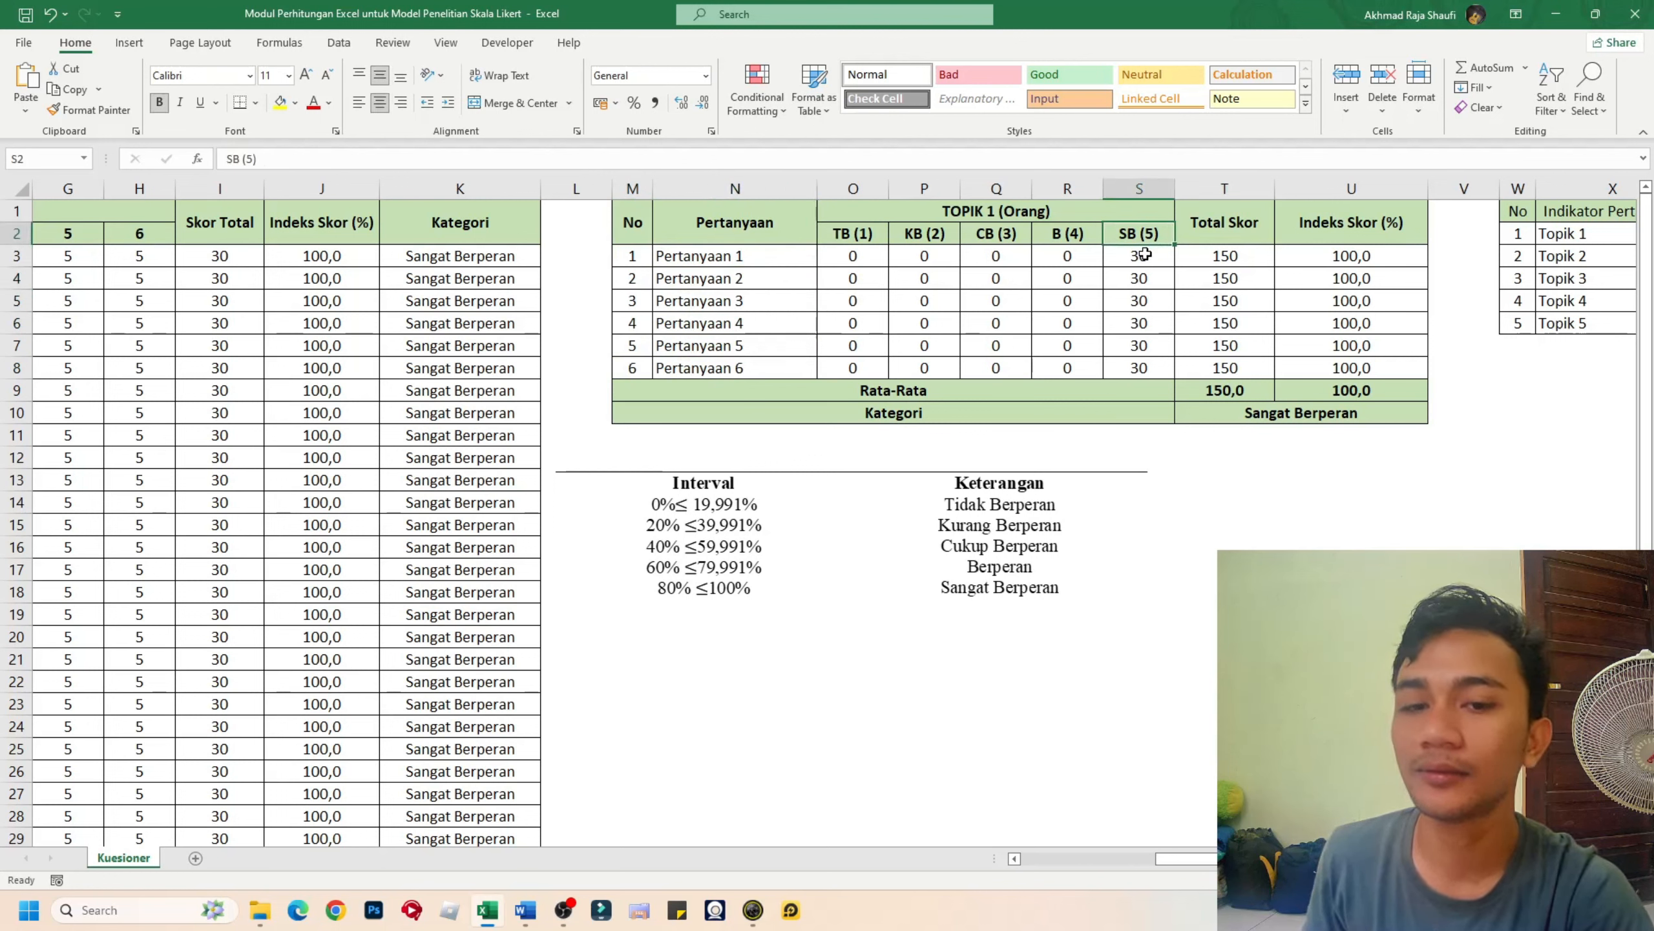
{"action": "left_click", "coordinate": [1145, 264]}
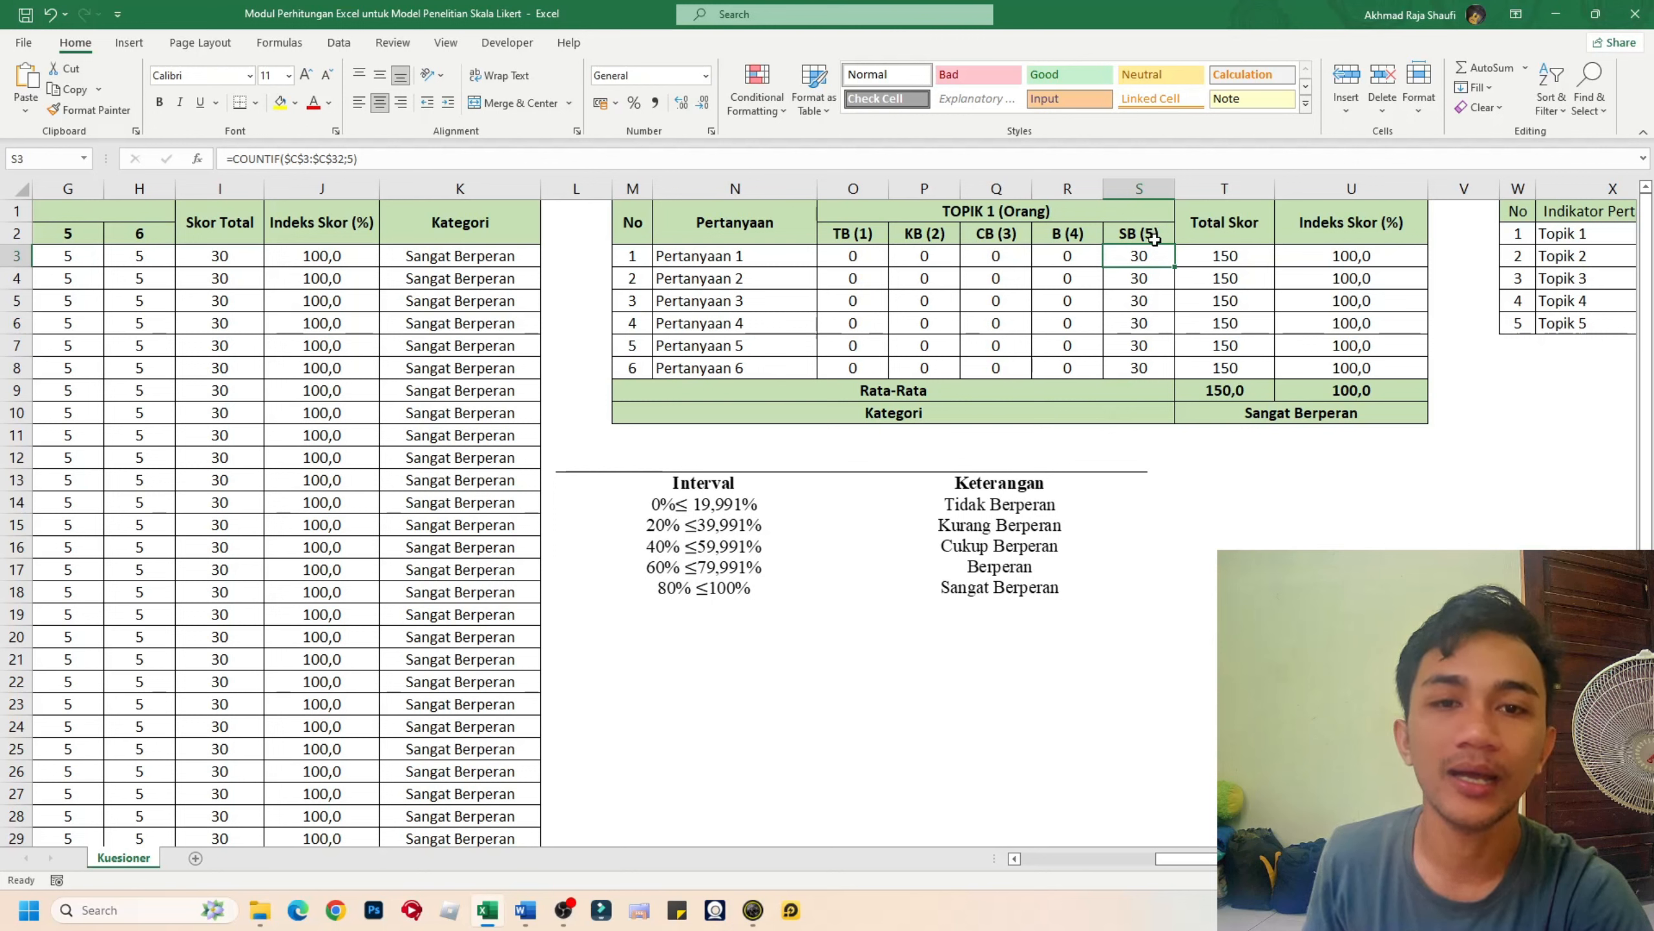
{"action": "left_click", "coordinate": [1085, 235]}
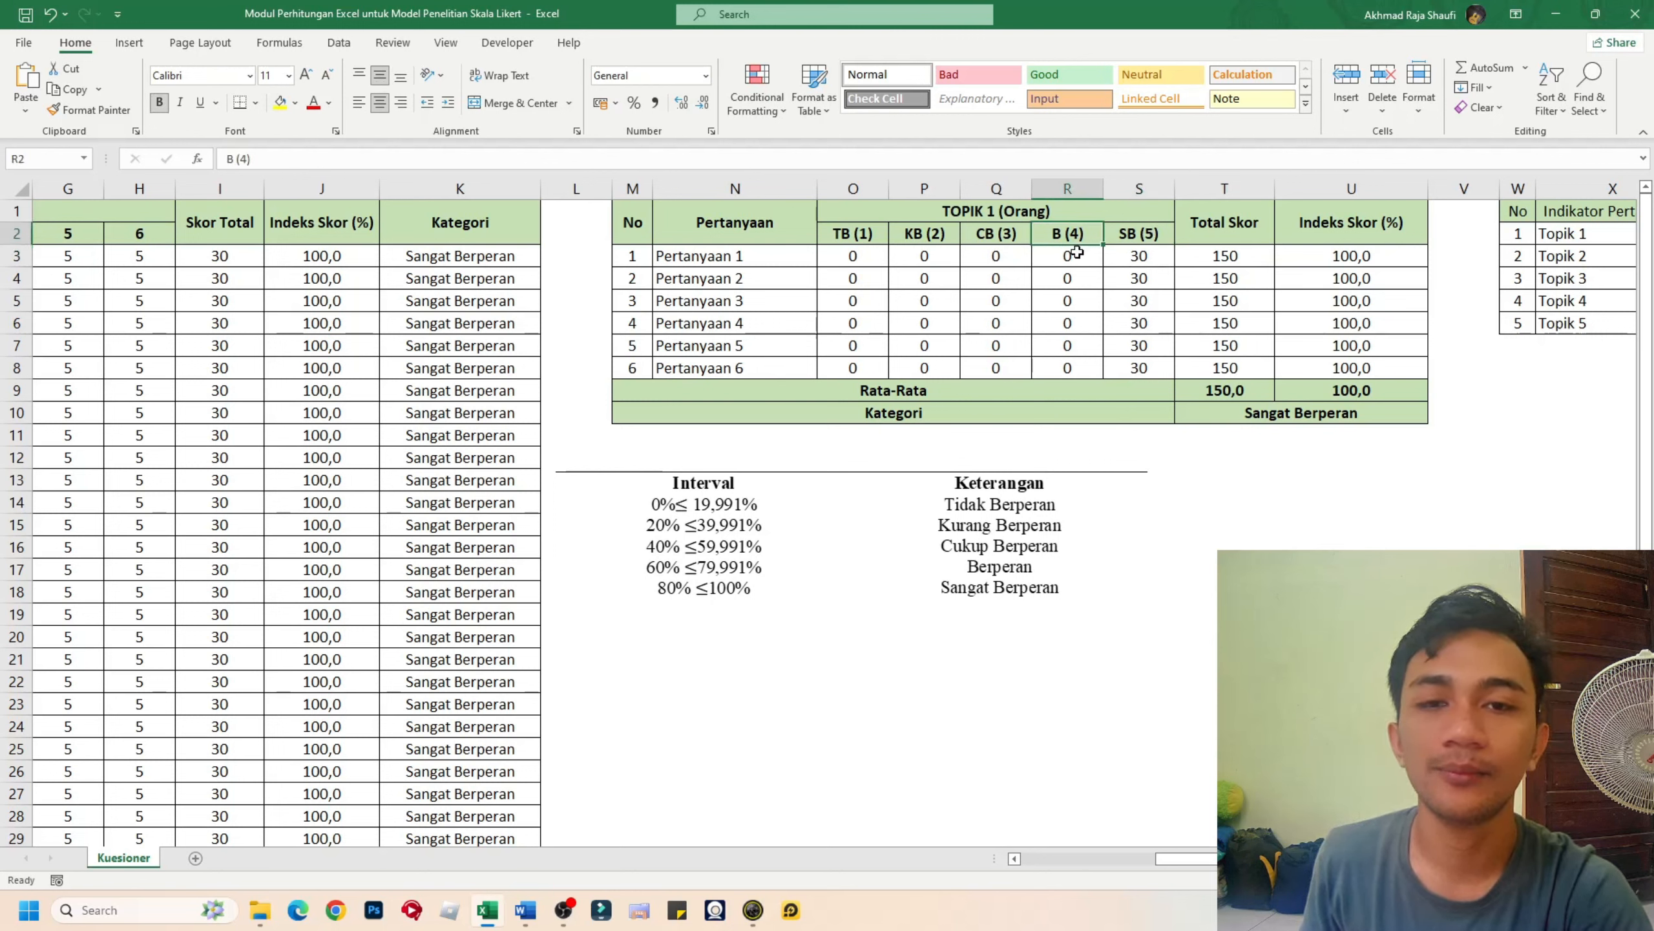
- Inspect the COUNTIF formulas for Pertanyaan 1 in the KB (2) and TB (1) columns of the summary table
{"action": "left_click", "coordinate": [1076, 252]}
{"action": "left_click", "coordinate": [972, 249]}
{"action": "left_click", "coordinate": [945, 258]}
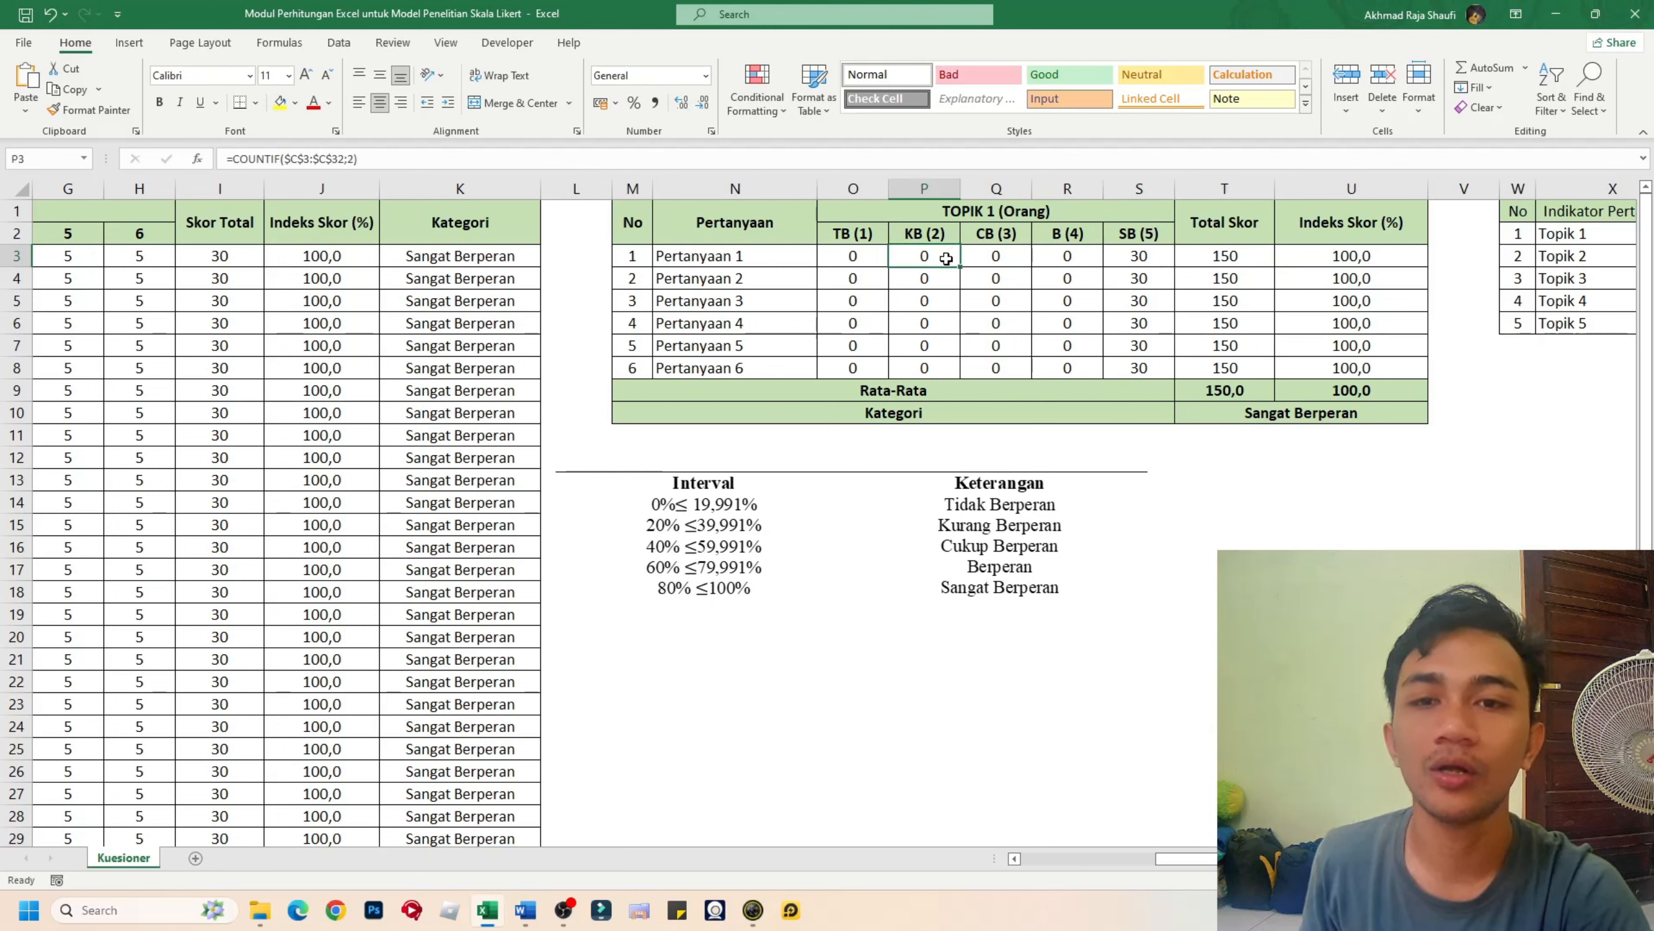
{"action": "left_click", "coordinate": [851, 257]}
- Enter =RANDBETWEEN(1;5) in C3 as the first respondent's answer to question 1
{"action": "left_click_drag", "start_coordinate": [1251, 859], "coordinate": [1101, 859]}
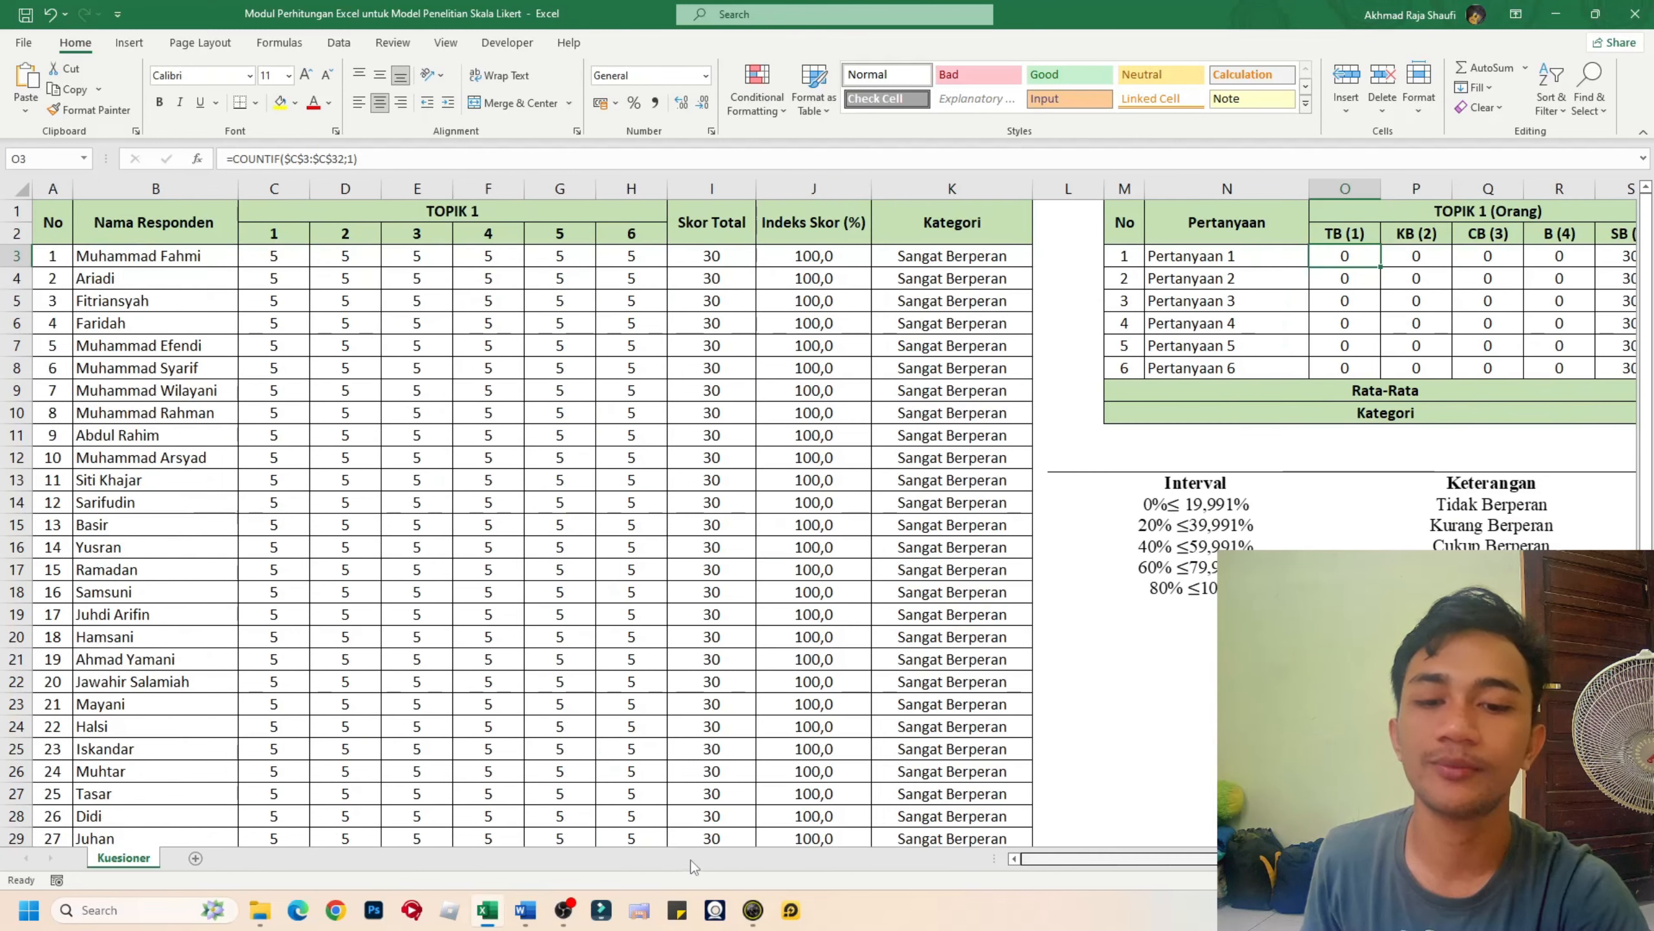
{"action": "left_click", "coordinate": [276, 282]}
{"action": "left_click", "coordinate": [266, 256]}
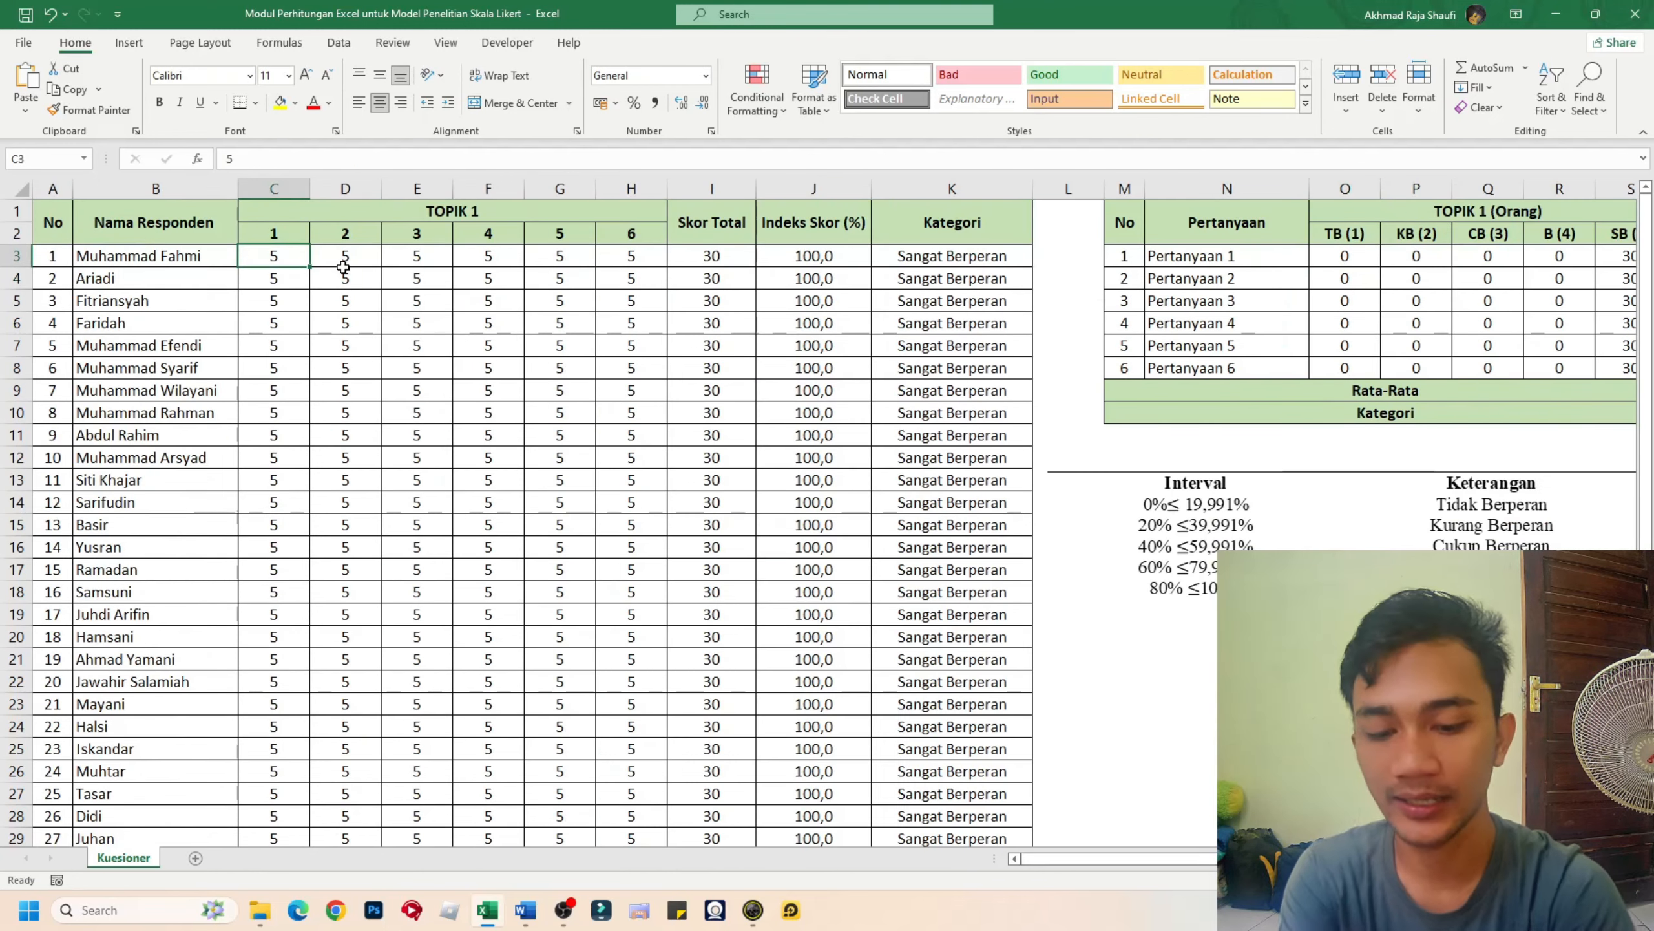
{"action": "type", "text": "=RANDB"}
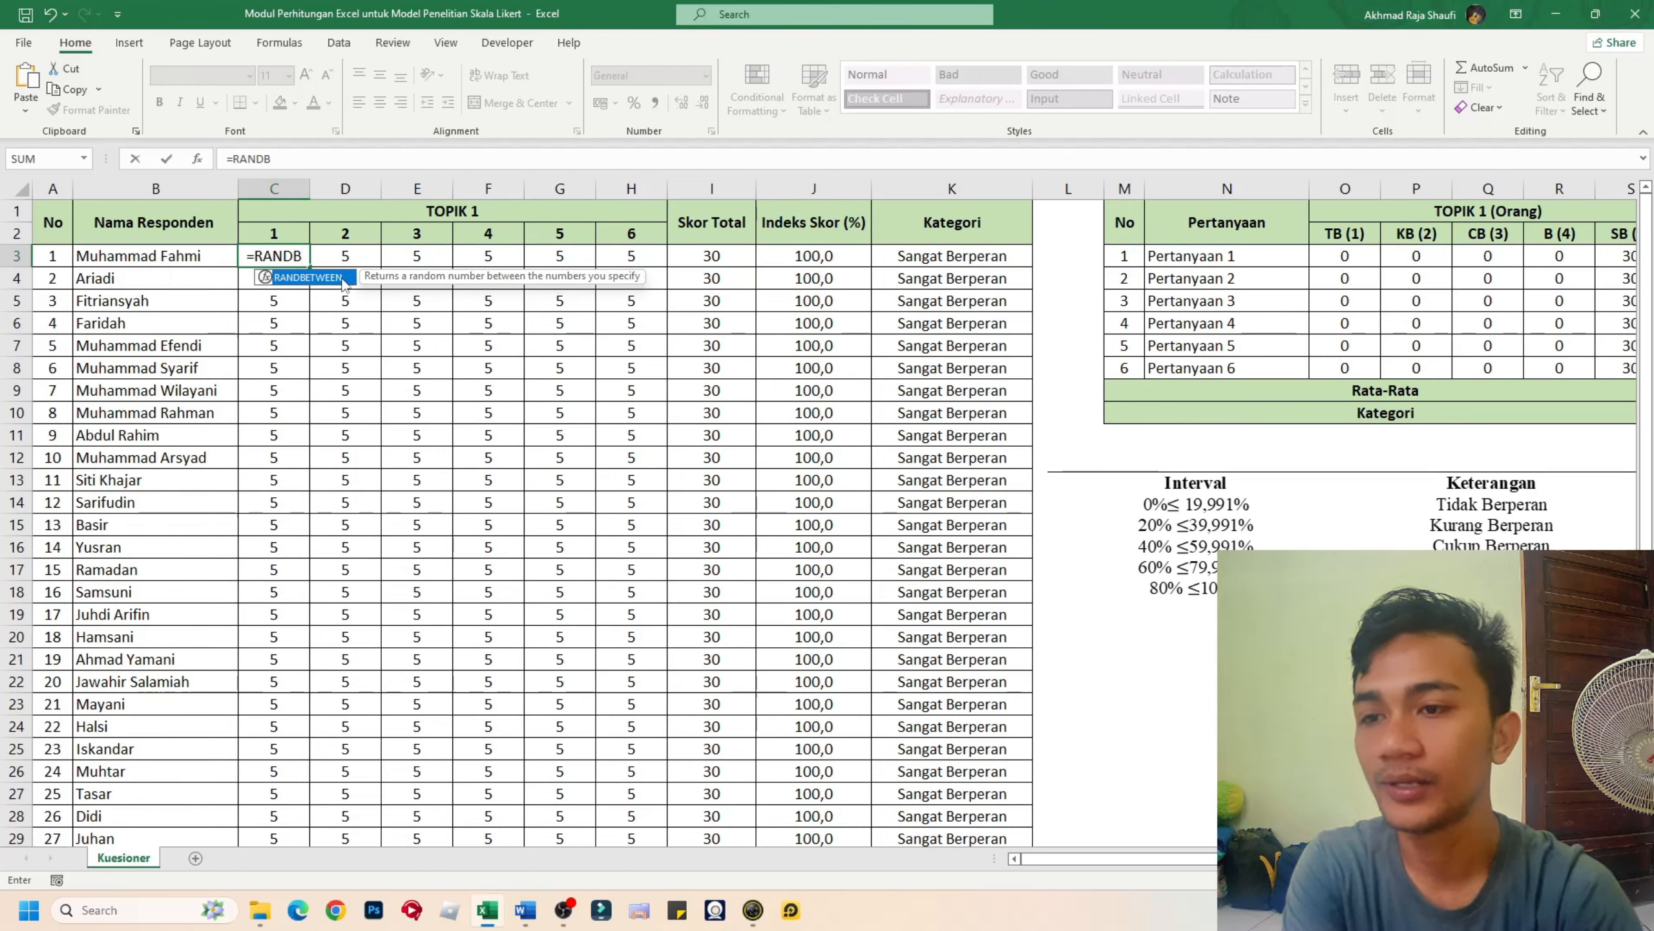
{"action": "key", "text": "Tab"}
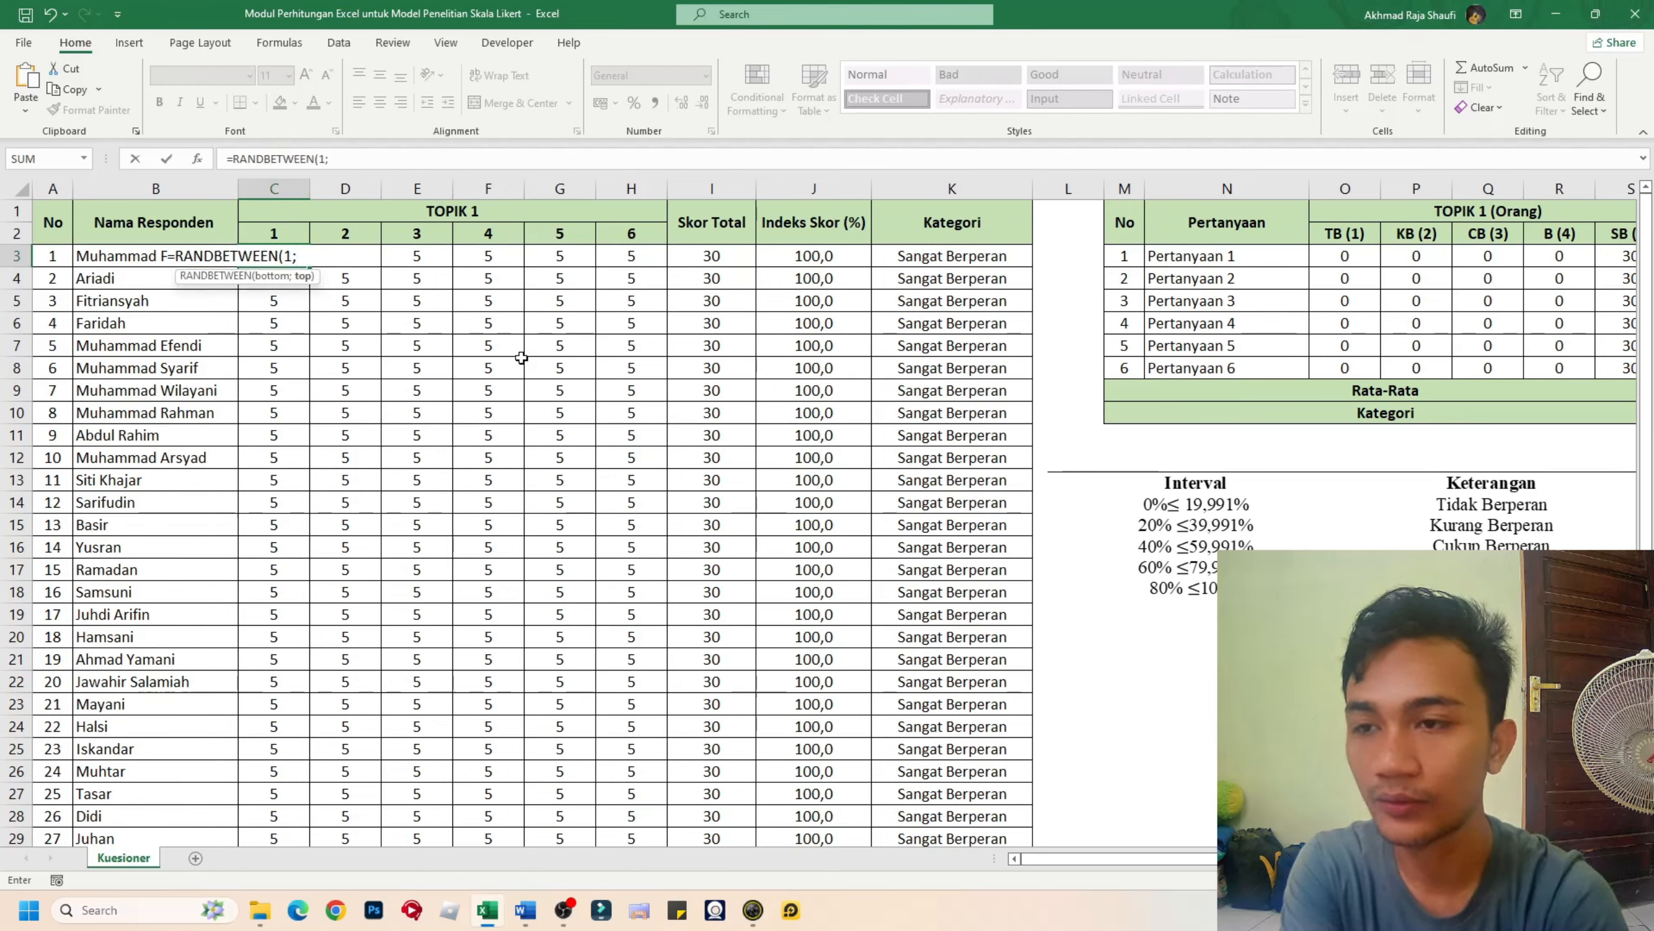
{"action": "type", "text": "1;5)"}
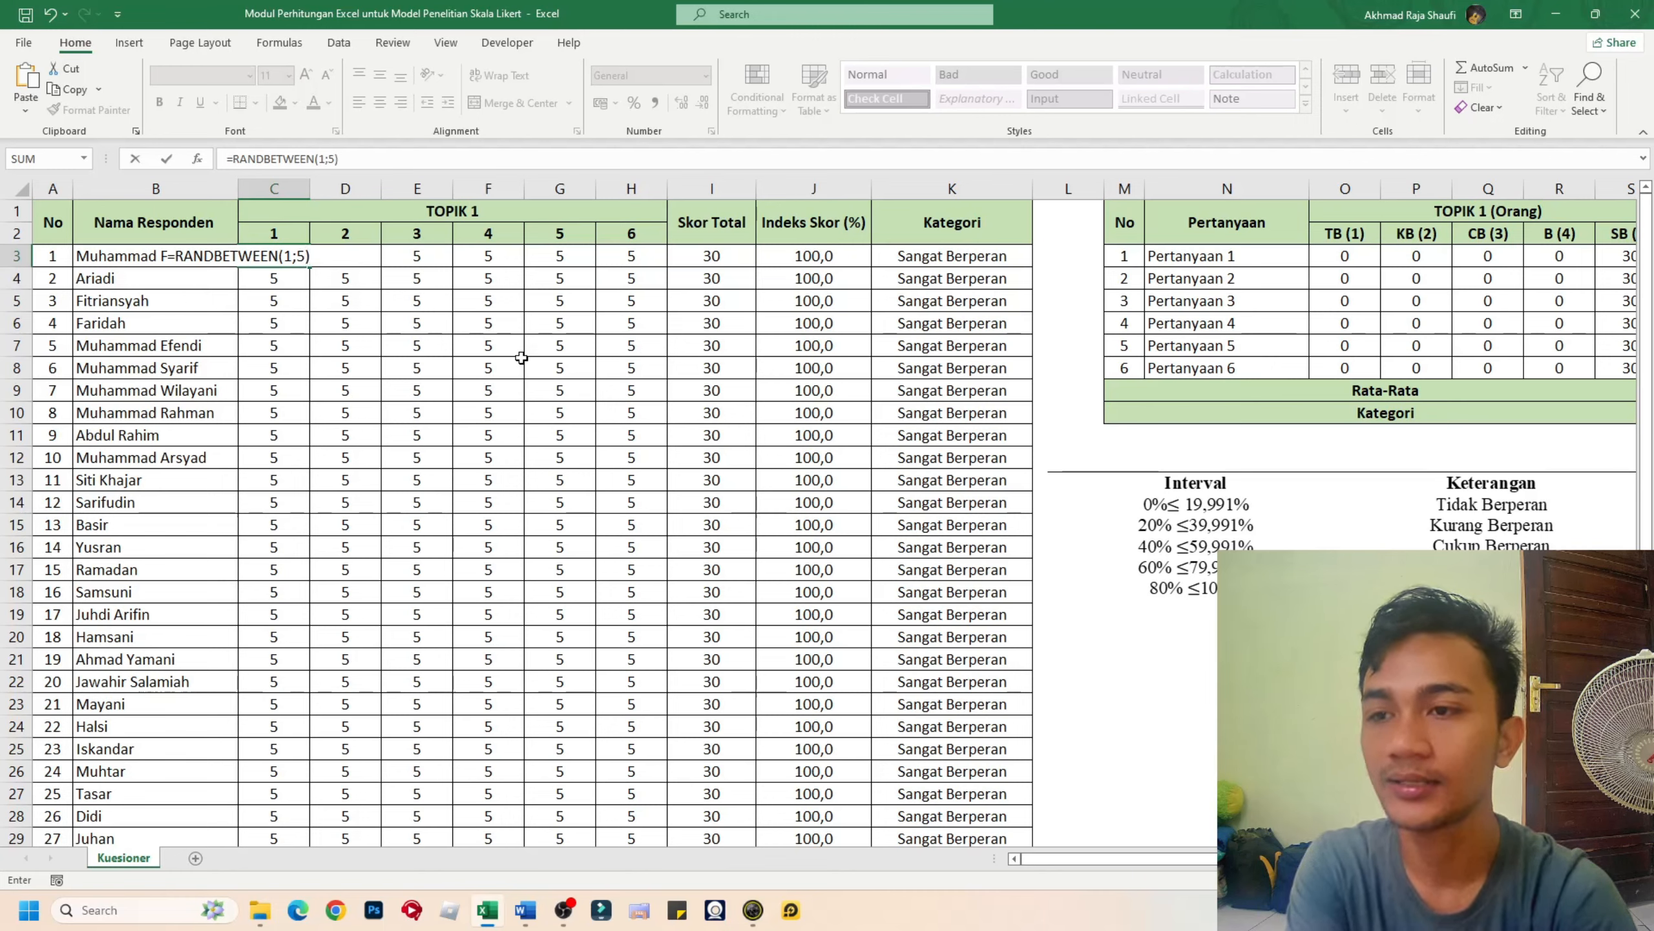
{"action": "key", "text": "Return"}
- Fill the RANDBETWEEN formula from C3 across to H3 and down to row 32 for all respondents
{"action": "left_click", "coordinate": [289, 254]}
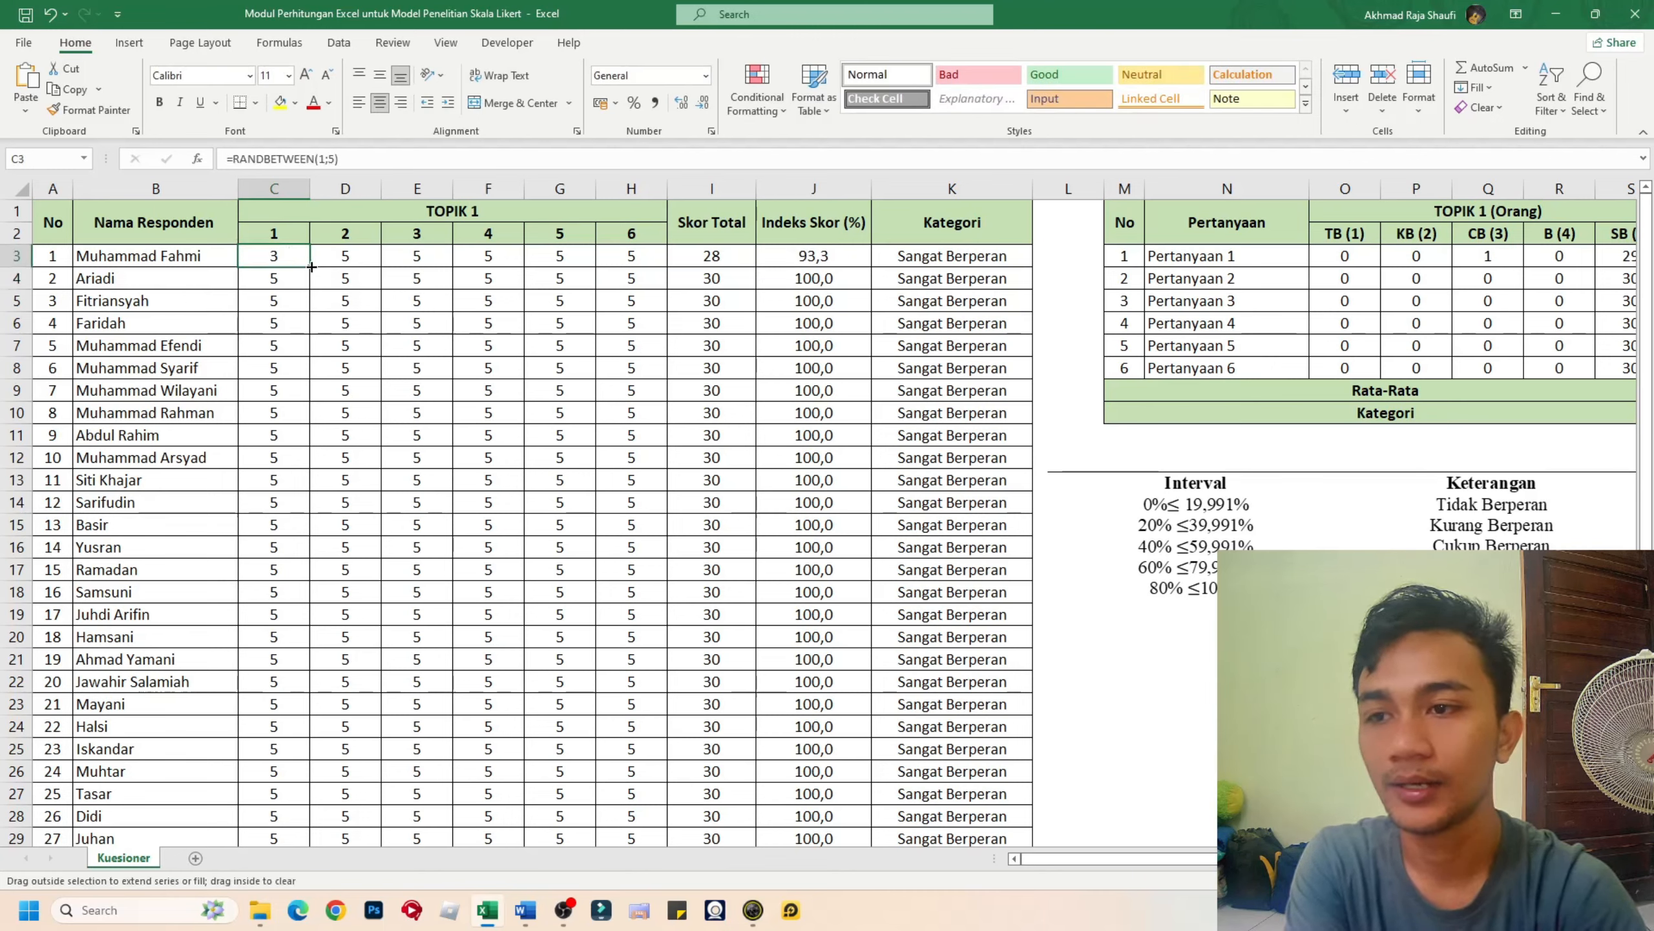
{"action": "left_click_drag", "start_coordinate": [312, 267], "coordinate": [645, 267]}
{"action": "left_click", "coordinate": [629, 343]}
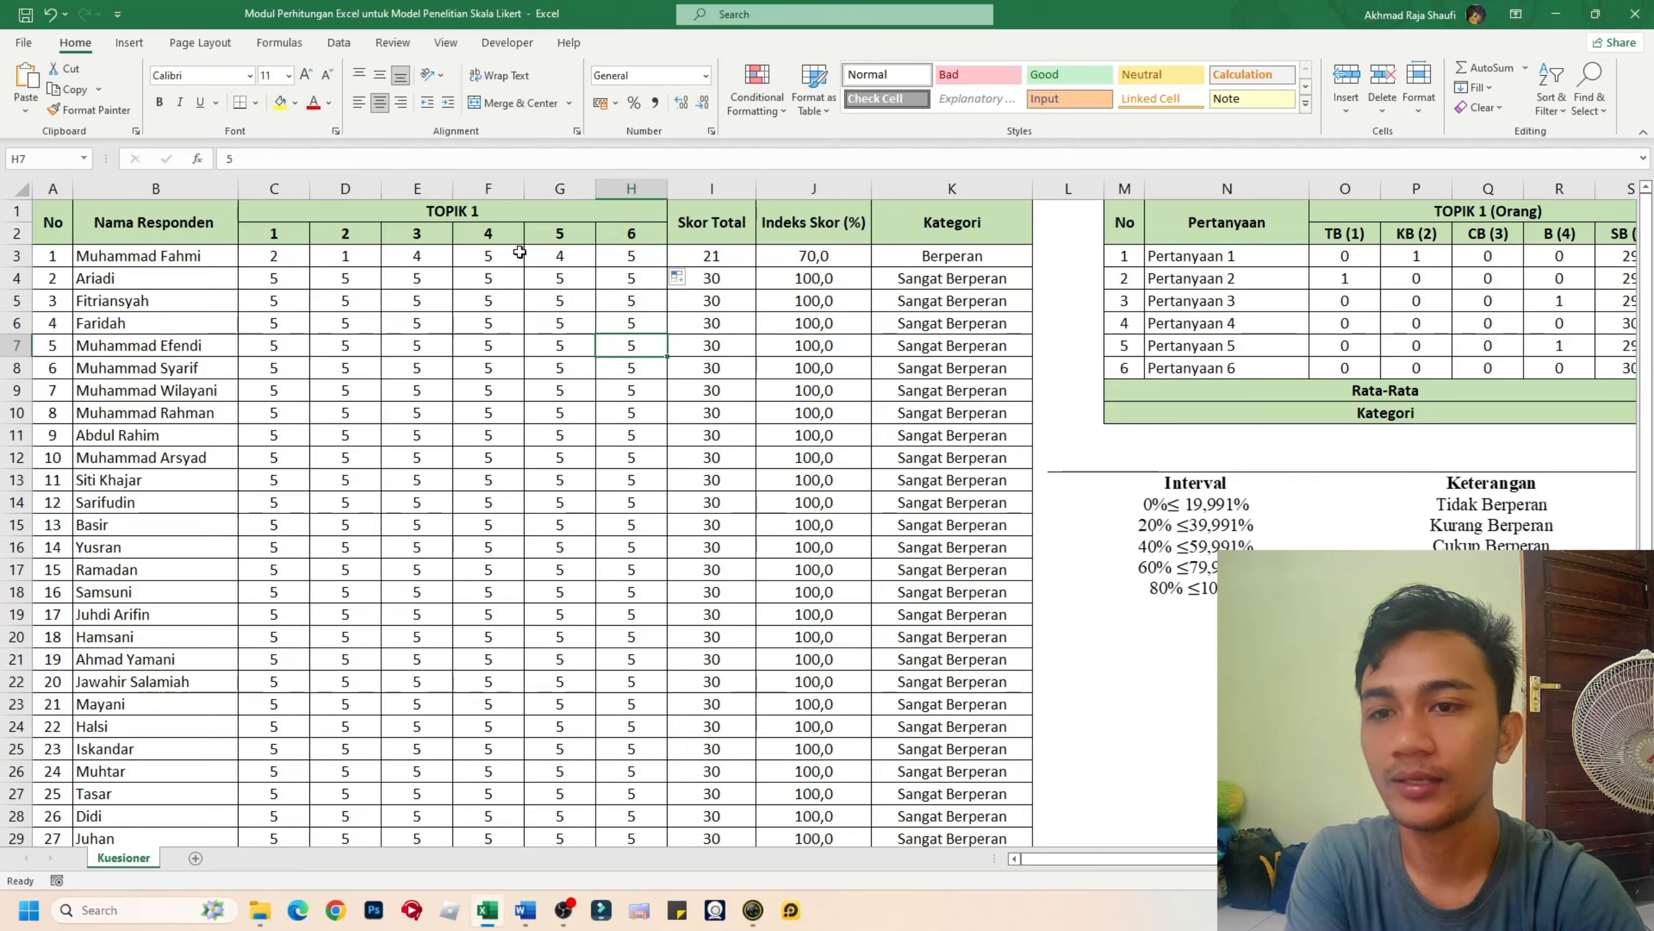
{"action": "left_click_drag", "start_coordinate": [293, 255], "coordinate": [613, 758]}
- Replace the random formulas in C3:H32 with their fixed values by copying and pasting them as values only
{"action": "key", "text": "ctrl+c"}
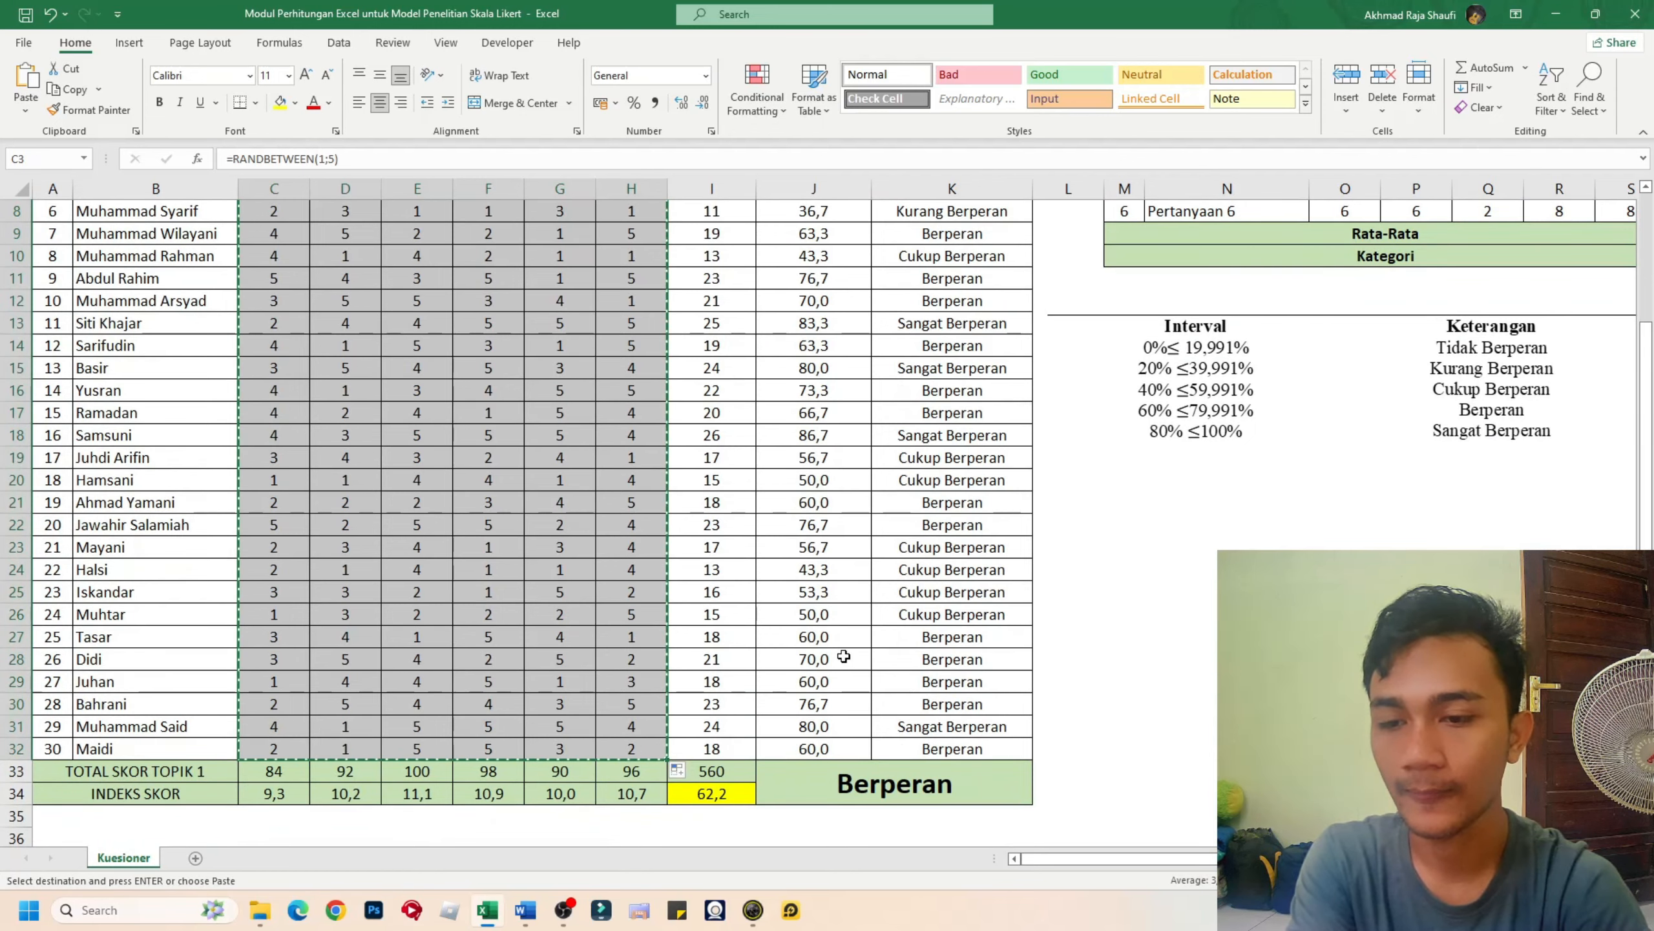
{"action": "scroll", "coordinate": [844, 656], "scroll_direction": "up", "scroll_amount": 3}
{"action": "right_click", "coordinate": [433, 262]}
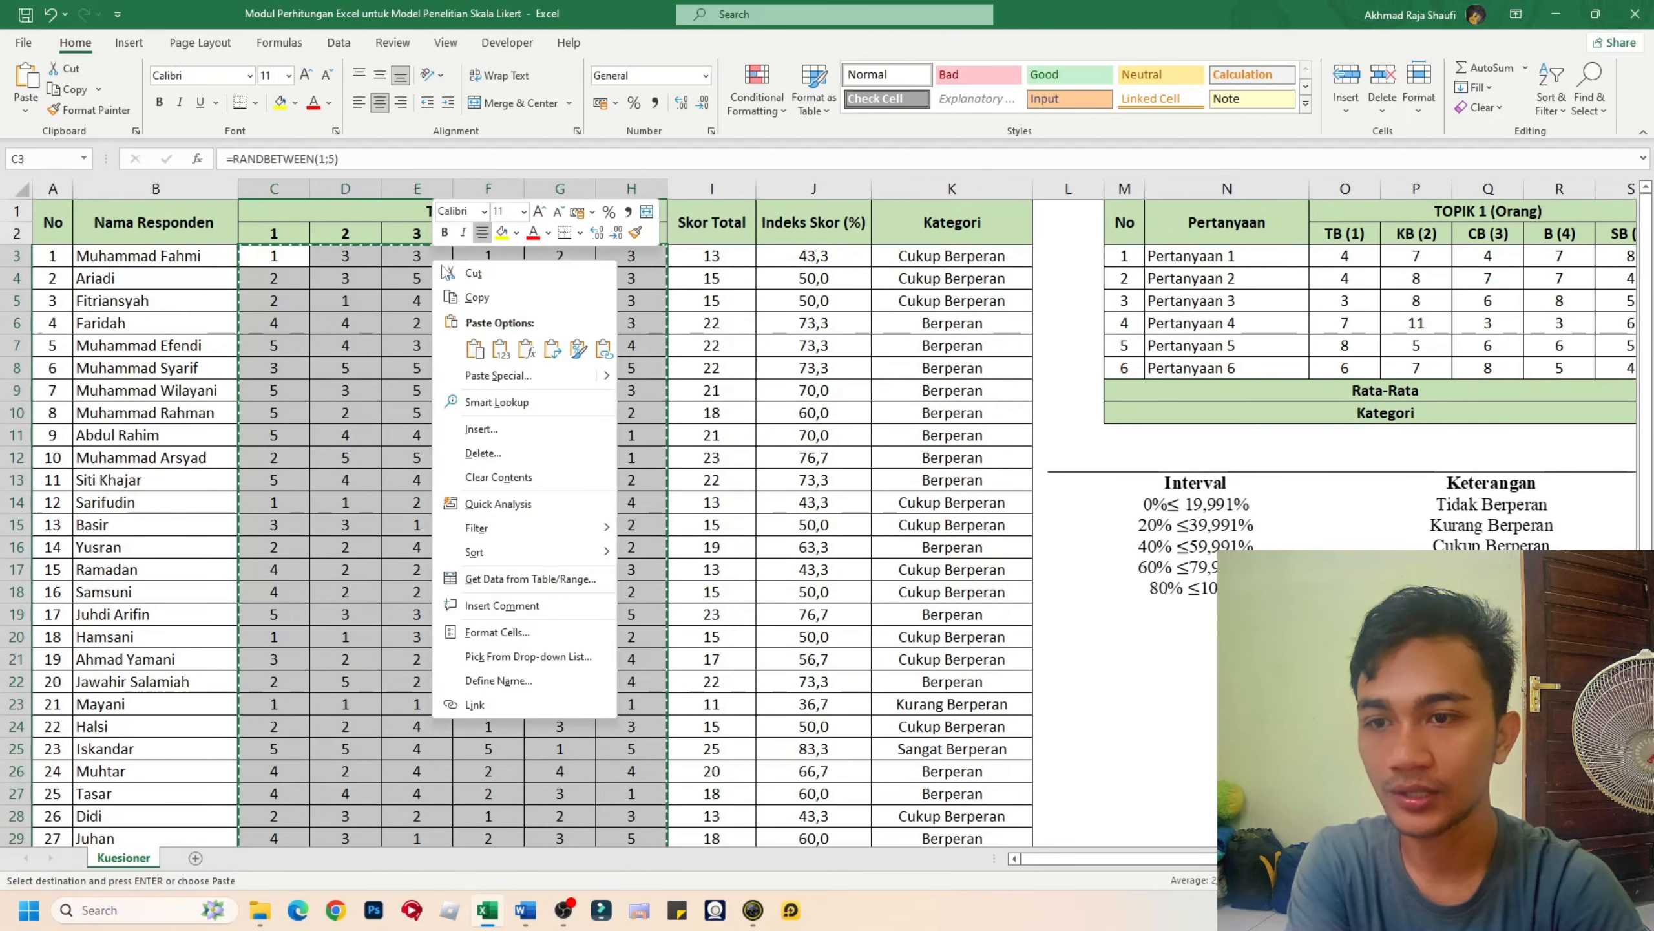
{"action": "left_click", "coordinate": [501, 350]}
{"action": "left_click", "coordinate": [947, 431]}
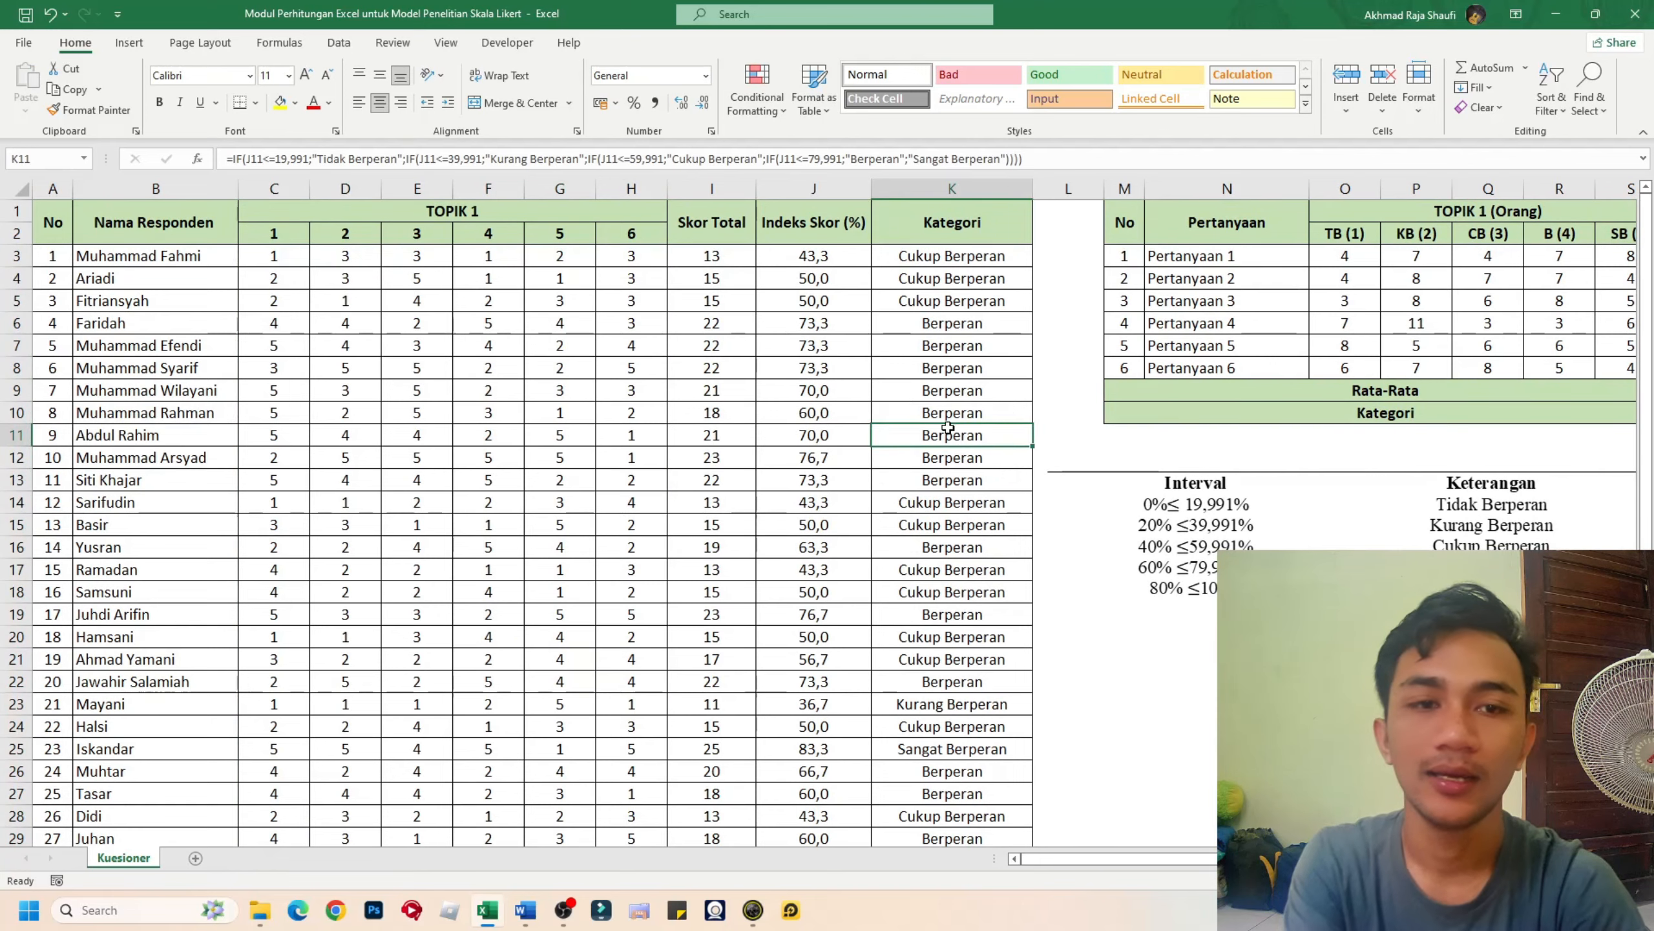
- Review the answer counts for Pertanyaan 1 to 6 in O3:S8 of the summary table
{"action": "scroll", "coordinate": [948, 346], "scroll_direction": "right", "scroll_amount": 3}
{"action": "left_click", "coordinate": [947, 260]}
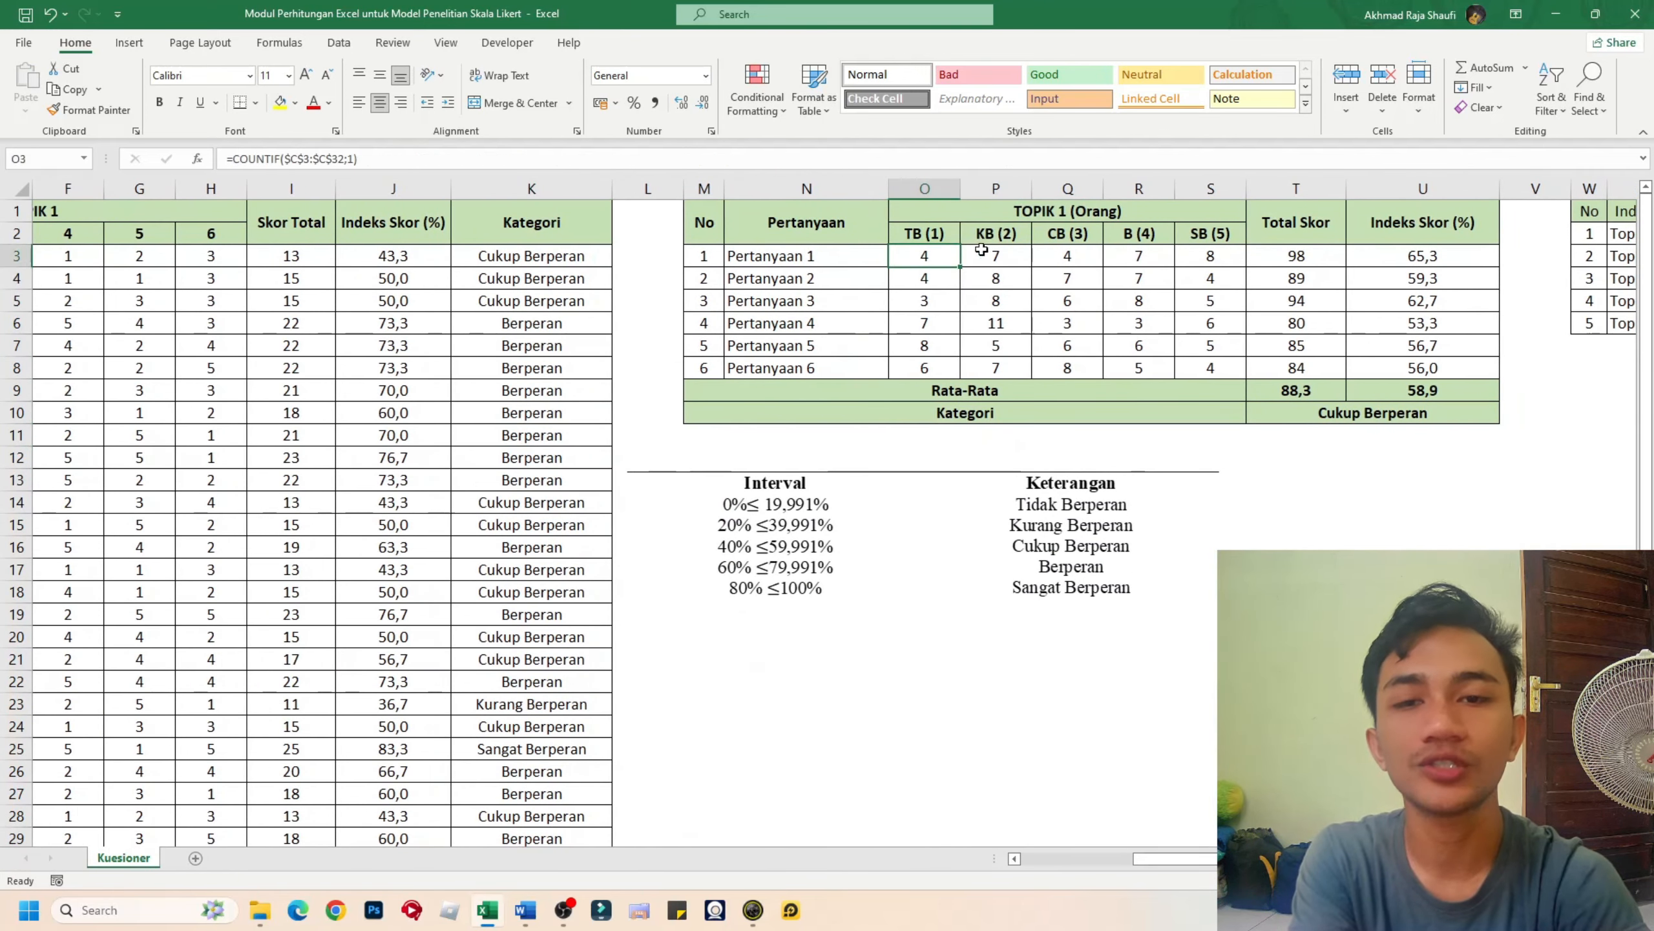
{"action": "left_click_drag", "start_coordinate": [925, 255], "coordinate": [1210, 367]}
{"action": "left_click", "coordinate": [1423, 682]}
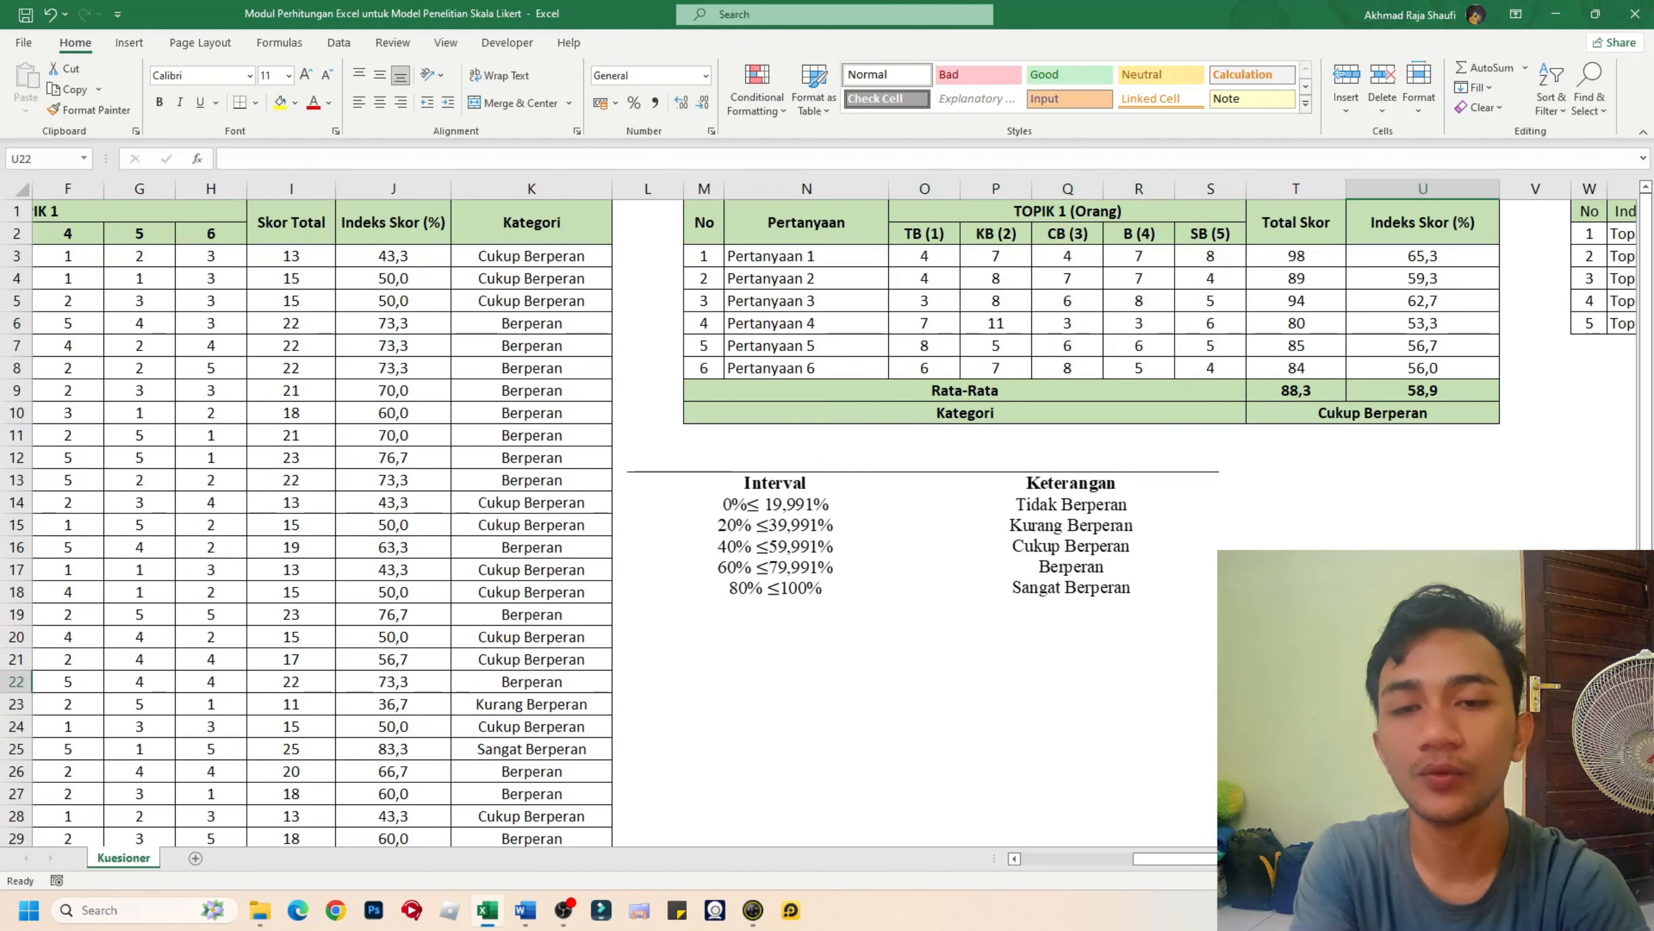
- Compare the COUNTIF formulas for Pertanyaan 1 from TB (1) to SB (5) in O3:S3 alongside the respondent answers
{"action": "left_click", "coordinate": [935, 257]}
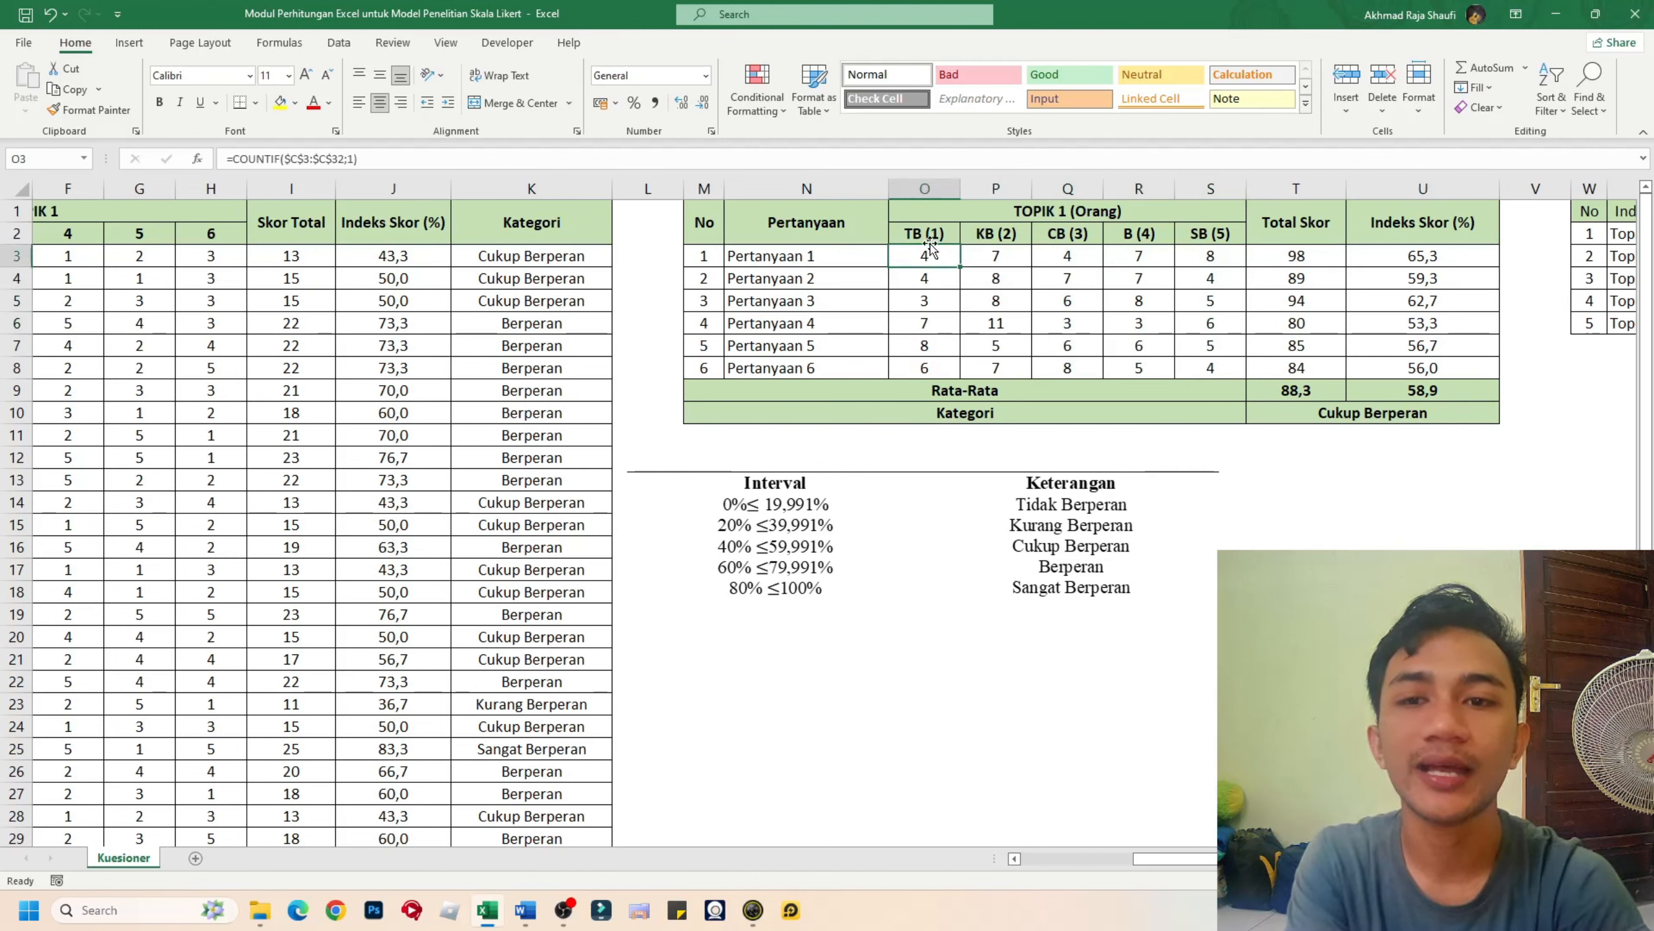
{"action": "left_click", "coordinate": [837, 257]}
{"action": "left_click", "coordinate": [939, 253]}
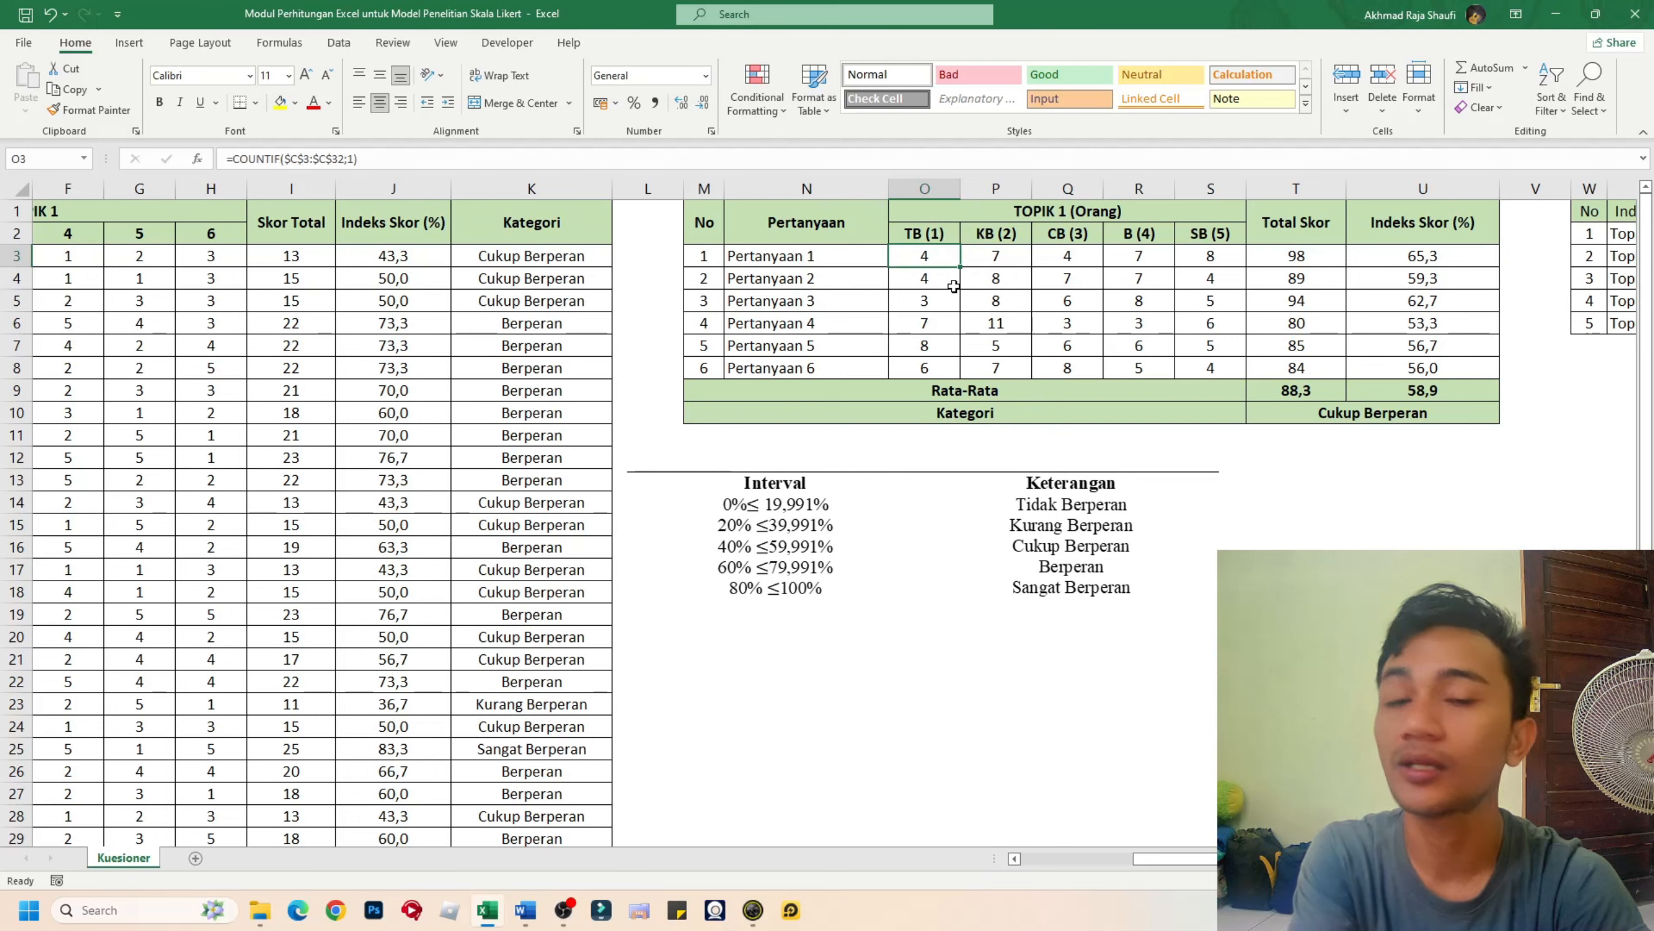
{"action": "left_click", "coordinate": [1008, 258]}
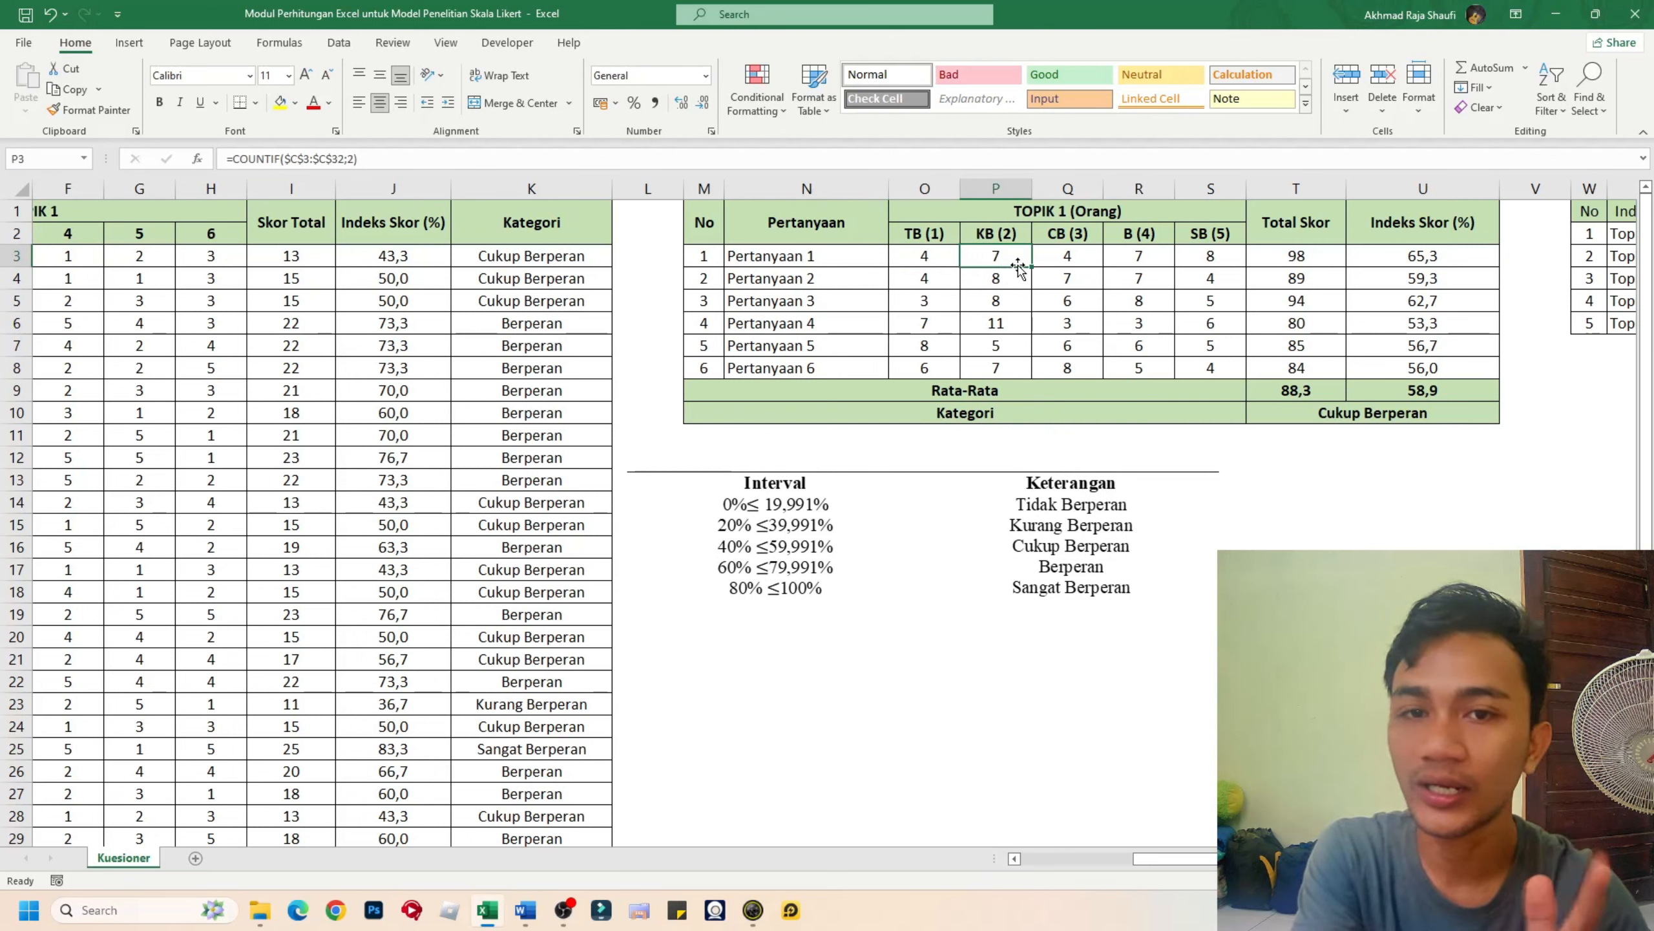
{"action": "left_click", "coordinate": [1071, 261]}
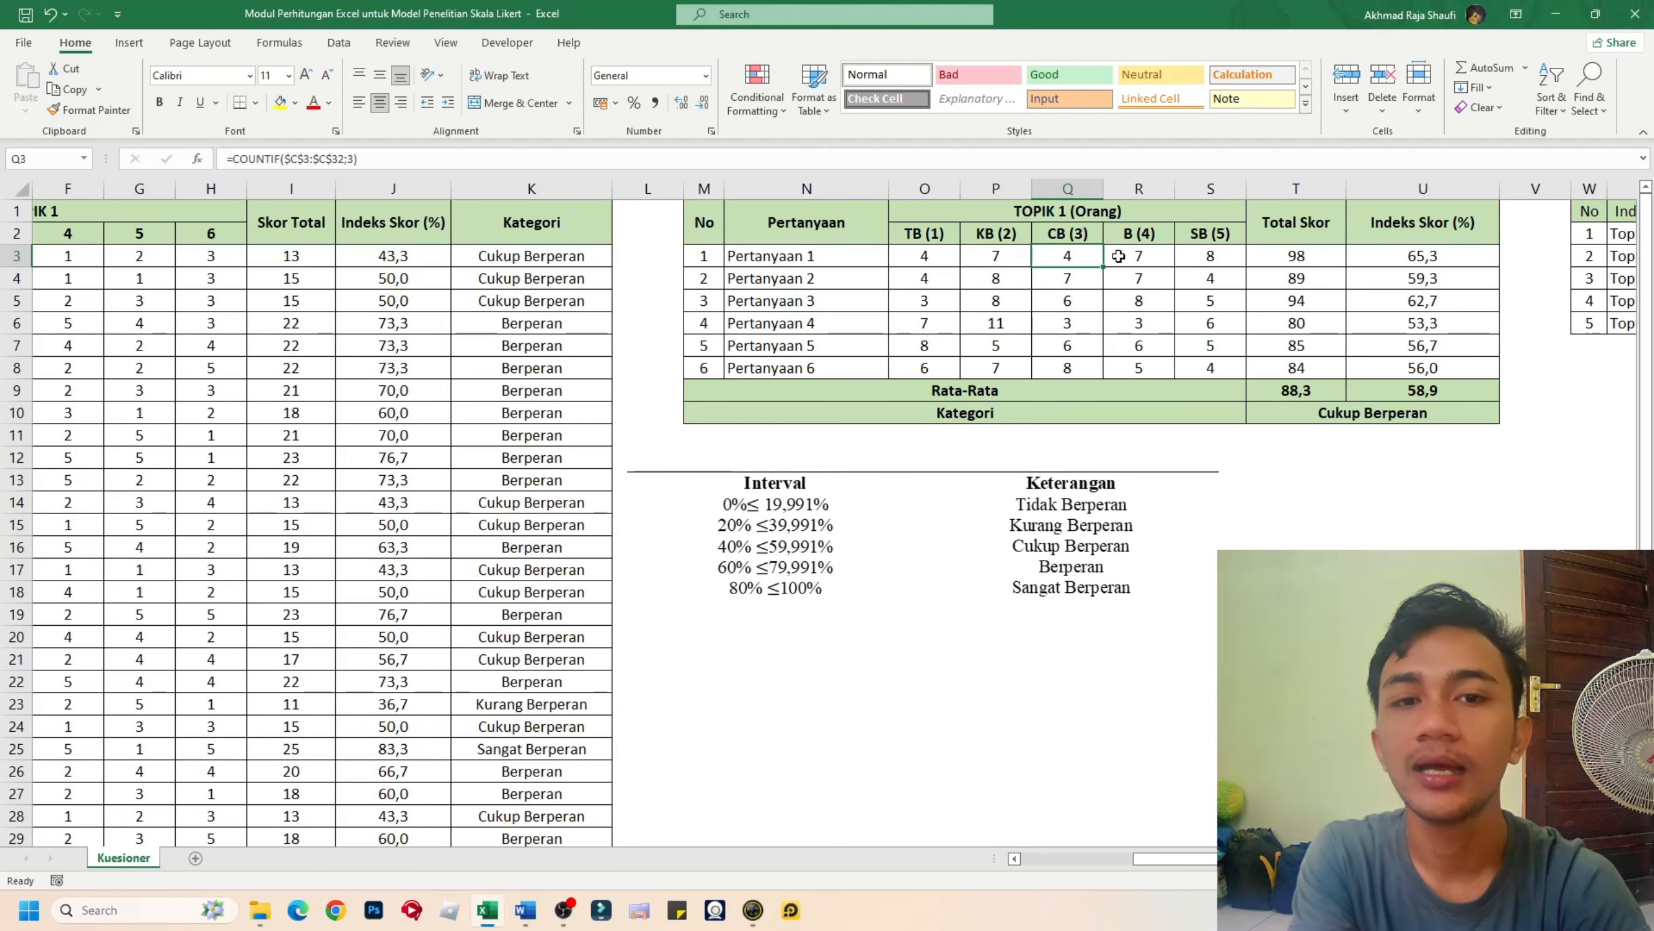
{"action": "left_click", "coordinate": [1127, 256]}
{"action": "left_click", "coordinate": [1182, 256]}
{"action": "scroll", "coordinate": [1286, 339], "scroll_direction": "left", "scroll_amount": 5}
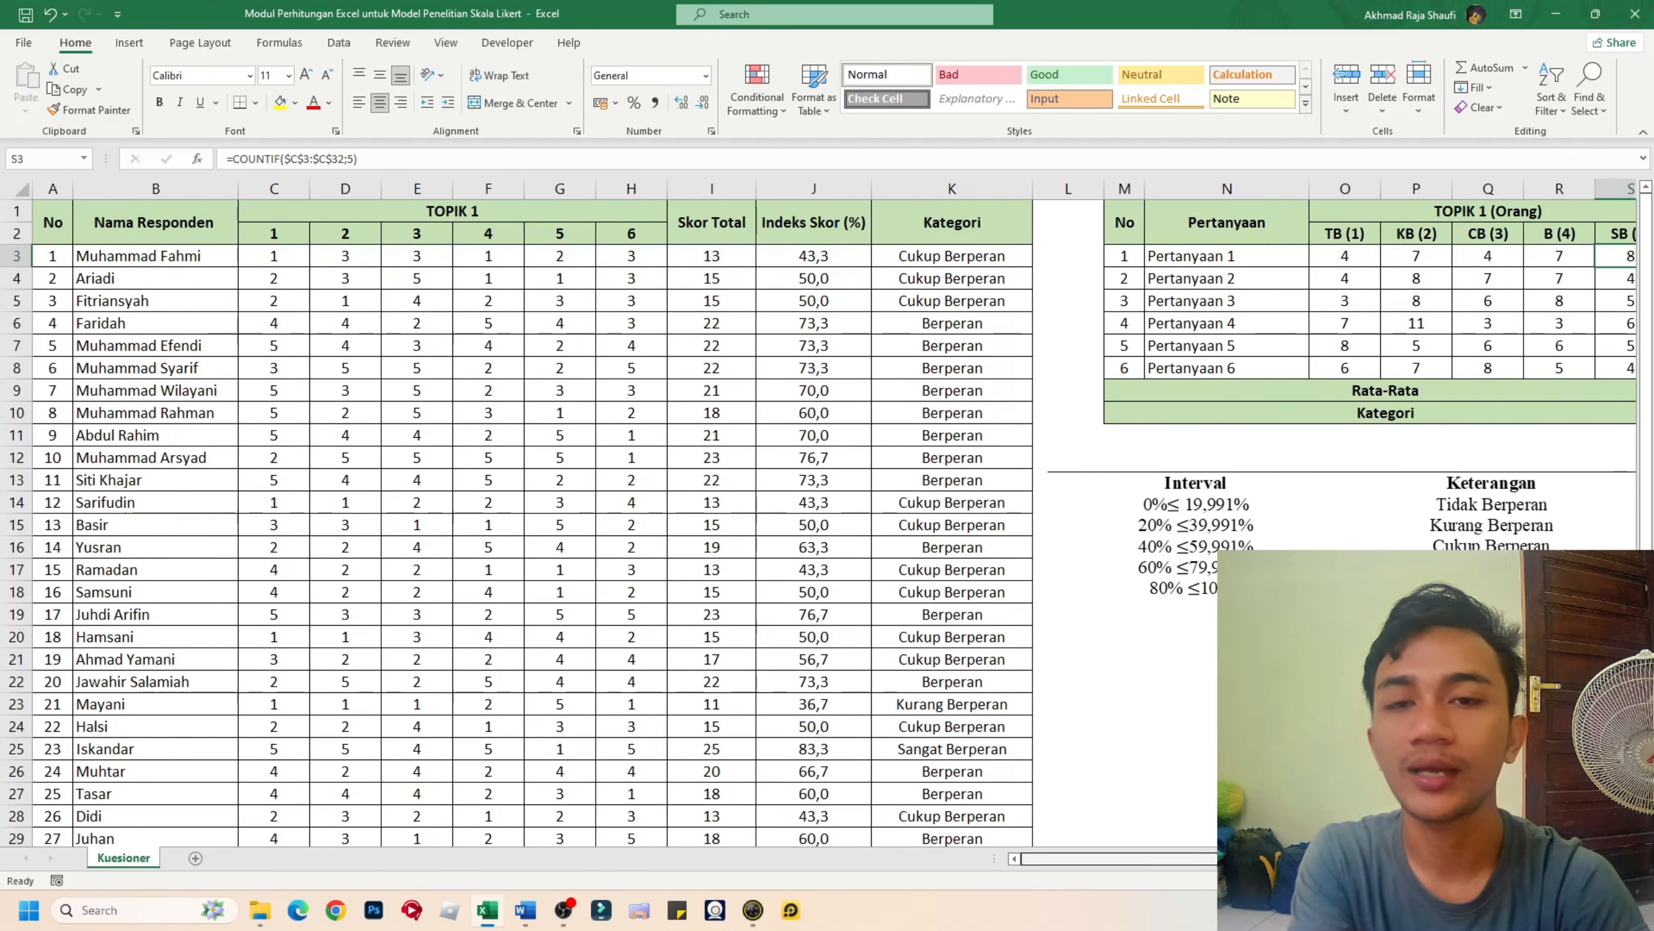
{"action": "scroll", "coordinate": [1054, 269], "scroll_direction": "right", "scroll_amount": 4}
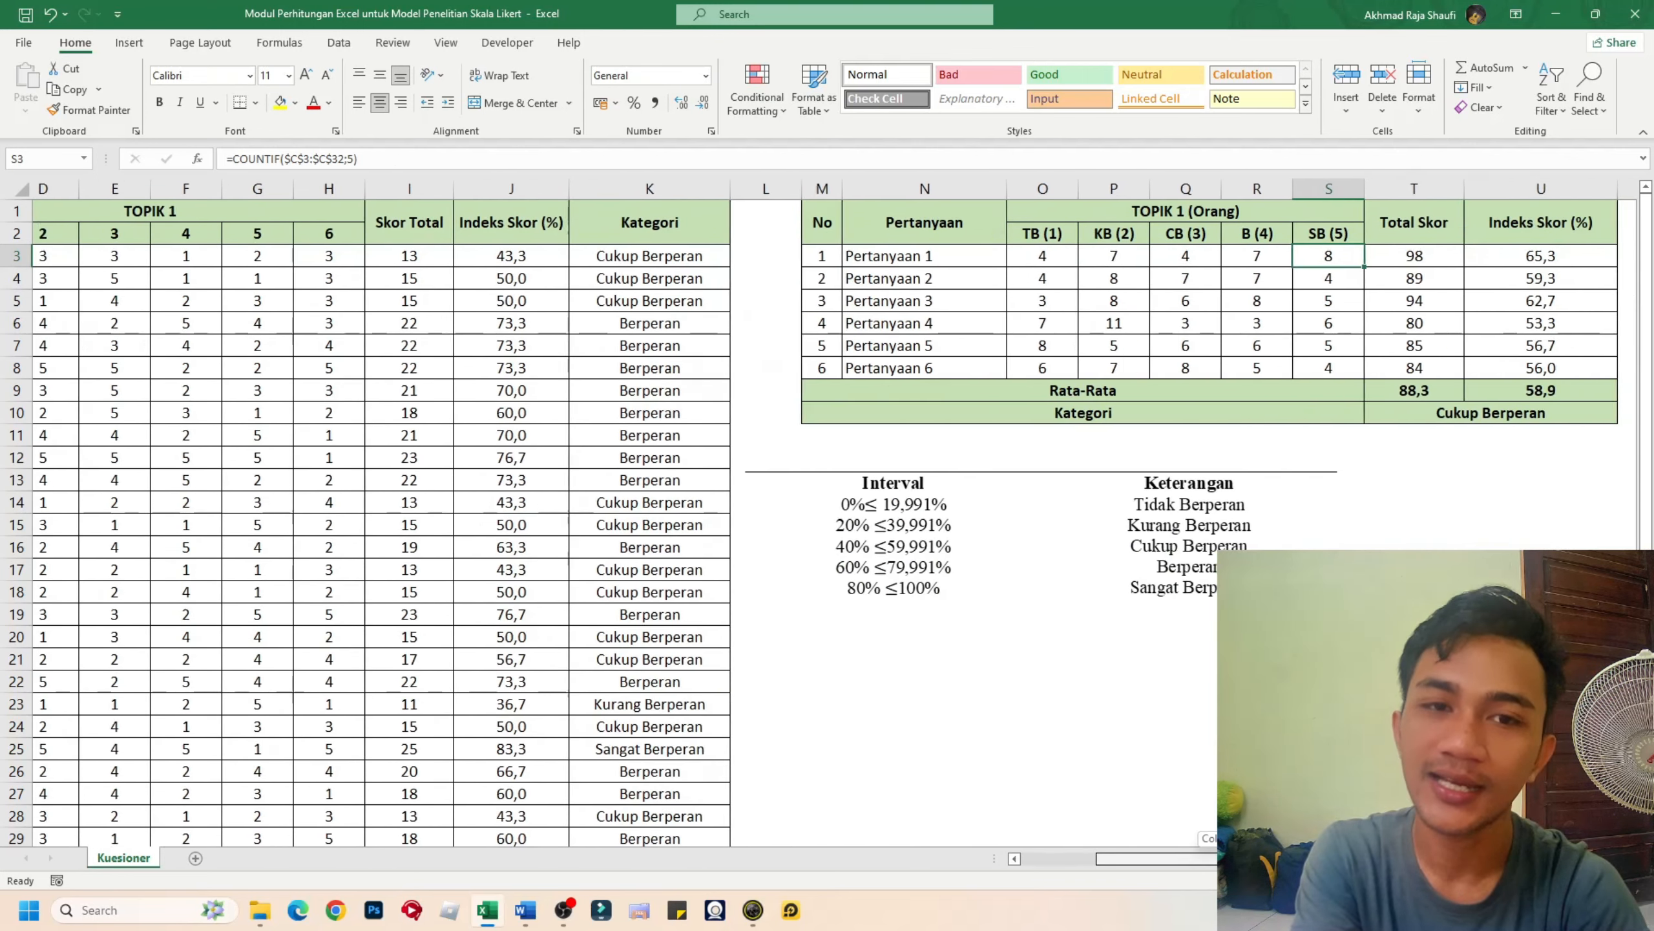
- Start a COUNTIF formula in O3 with range C3:C32 and criterion 1
{"action": "left_click", "coordinate": [1022, 261]}
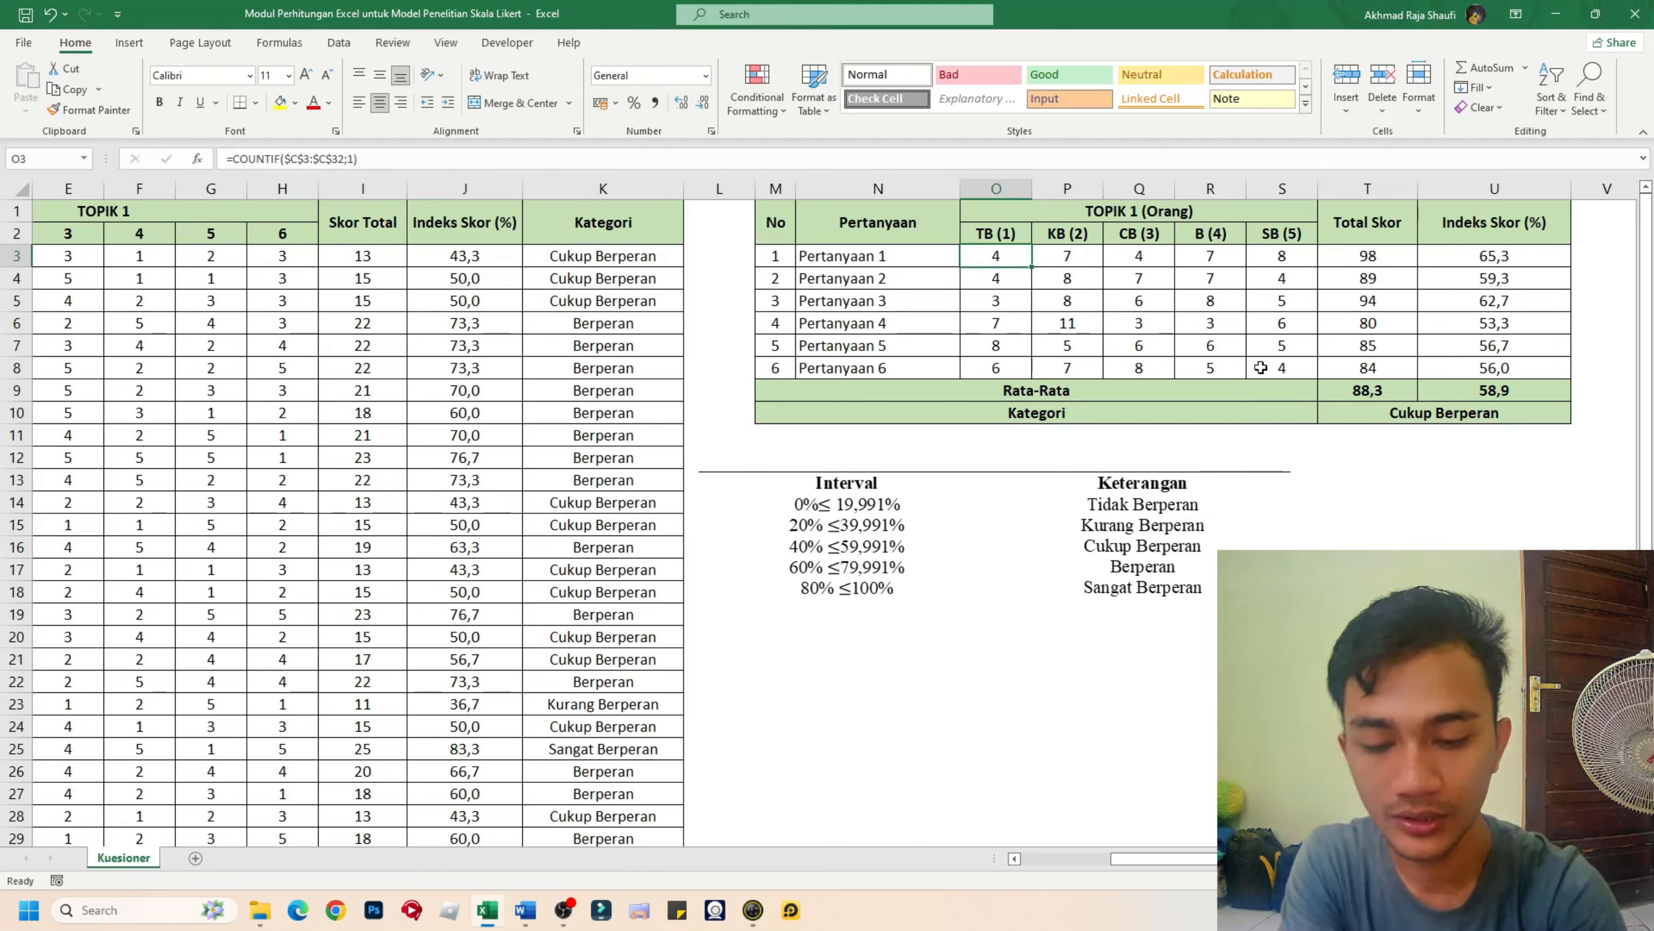
{"action": "type", "text": "=COUNTIF("}
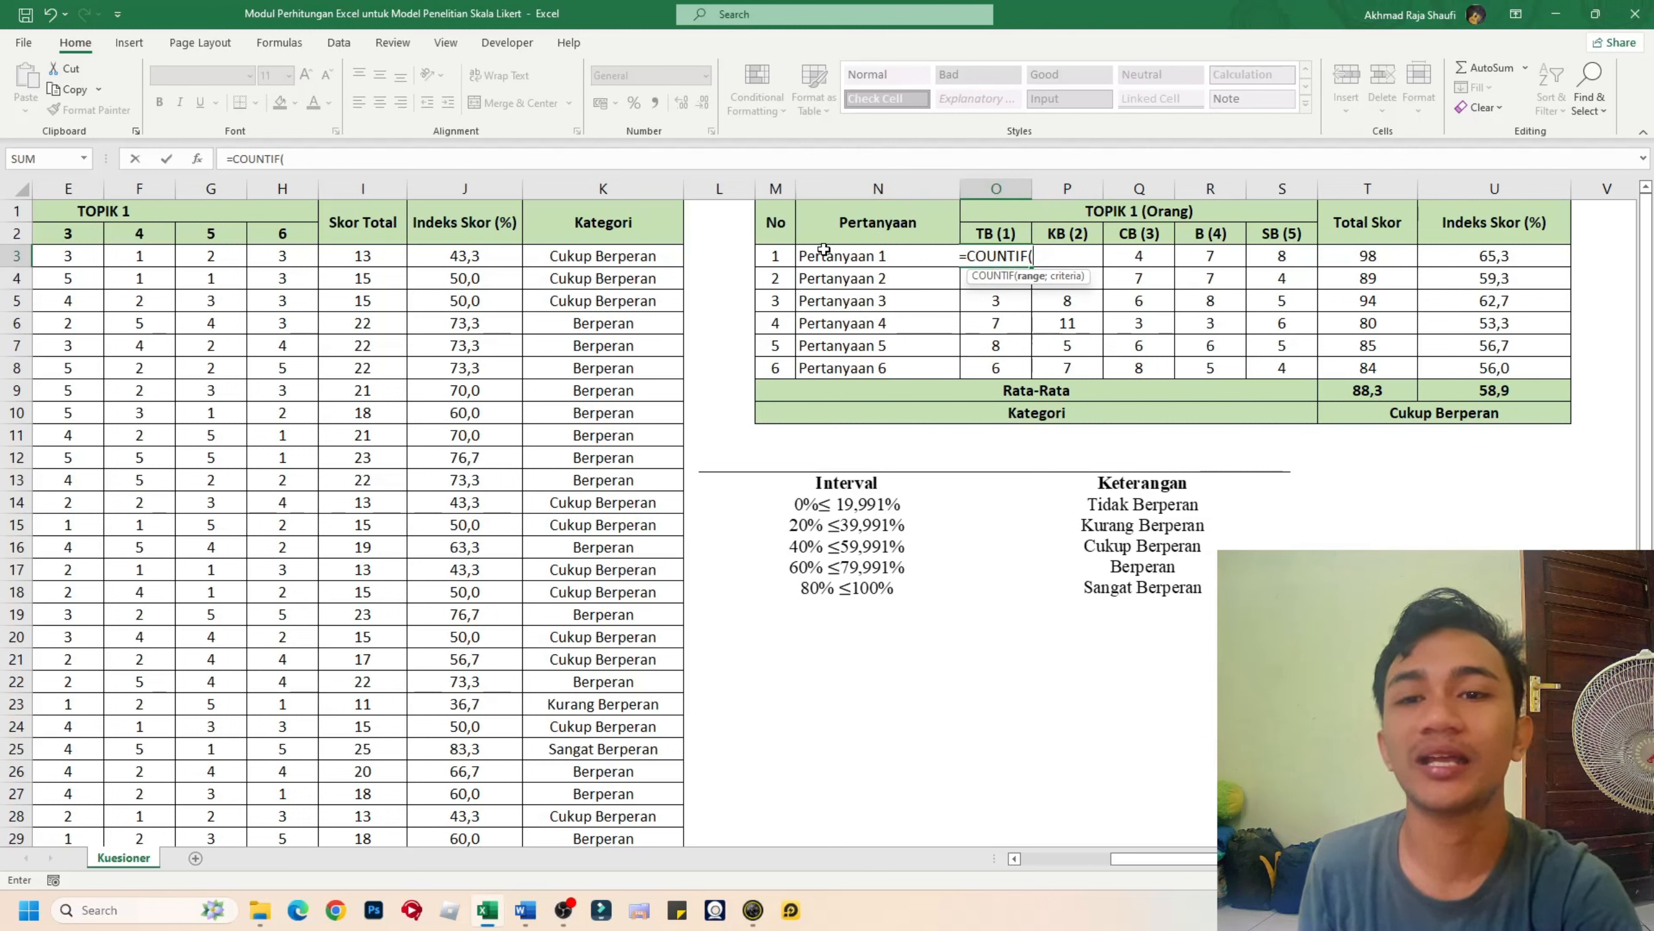
{"action": "left_click_drag", "start_coordinate": [1154, 860], "coordinate": [904, 828]}
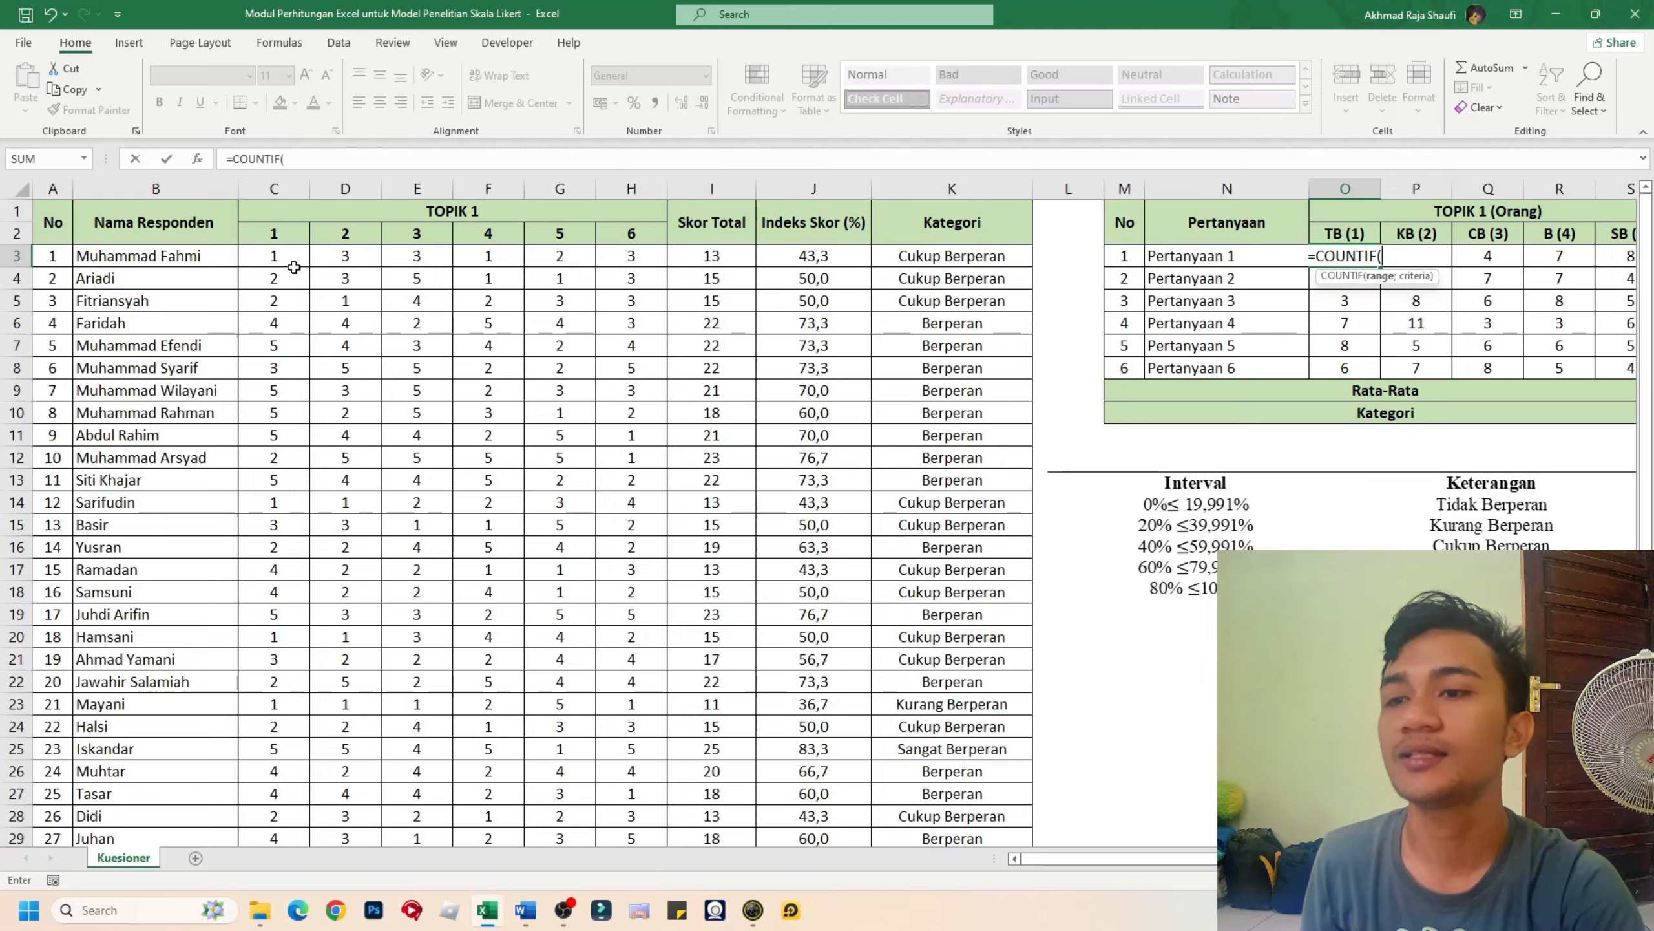
{"action": "left_click_drag", "start_coordinate": [286, 260], "coordinate": [283, 749]}
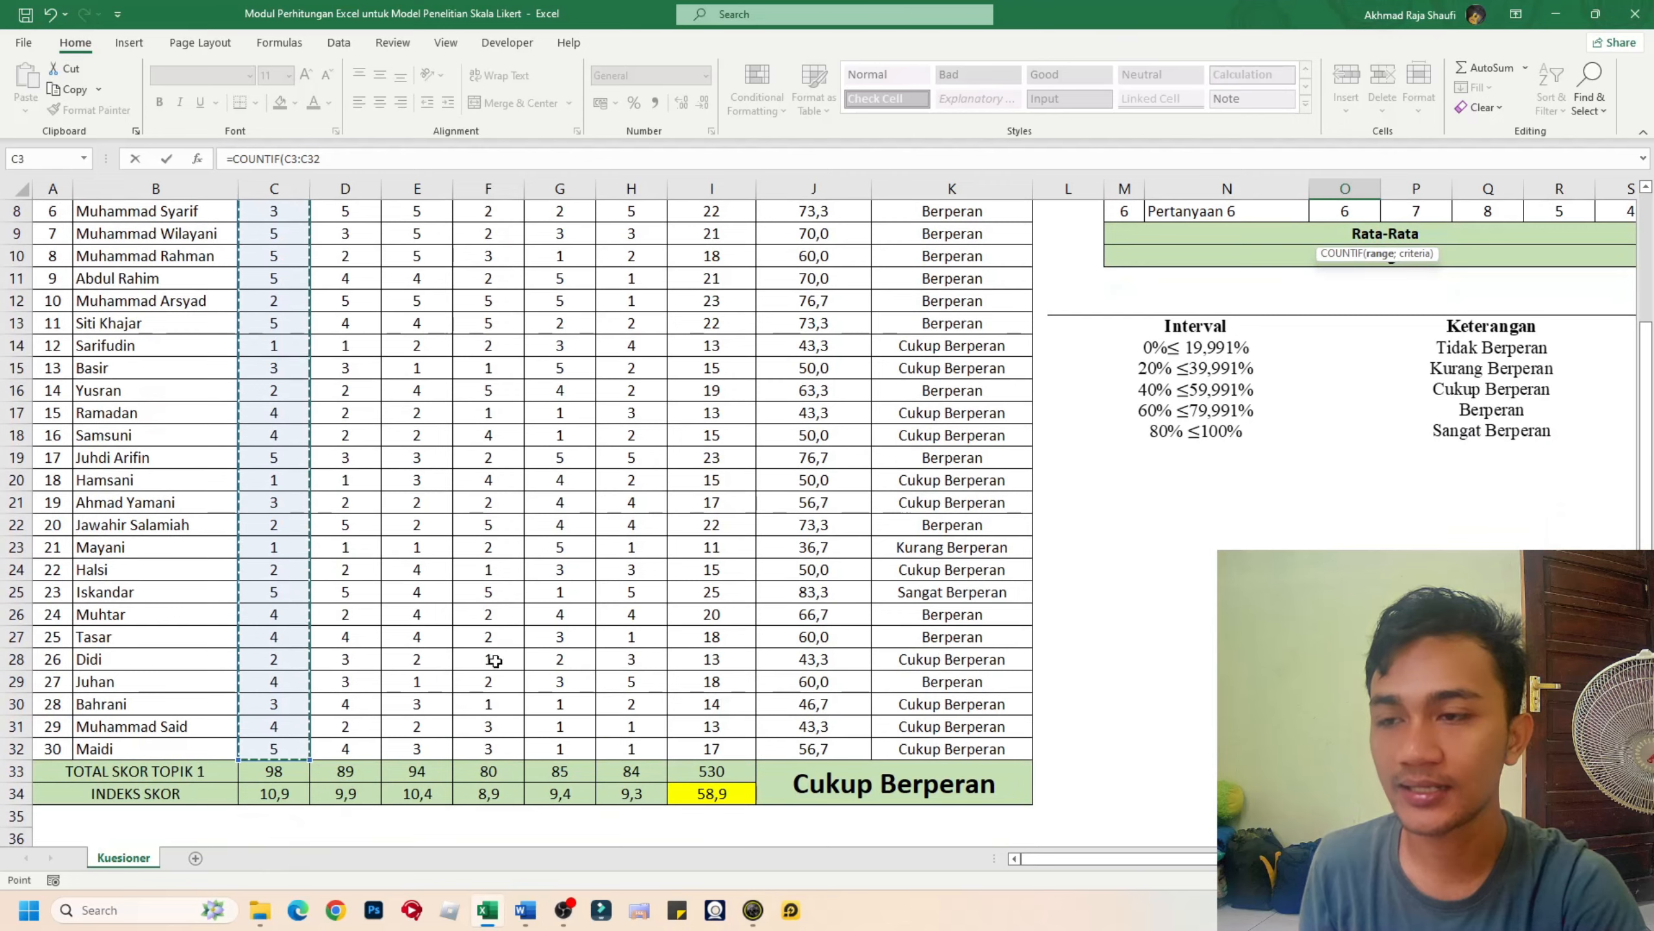
{"action": "scroll", "coordinate": [694, 678], "scroll_direction": "up", "scroll_amount": 3}
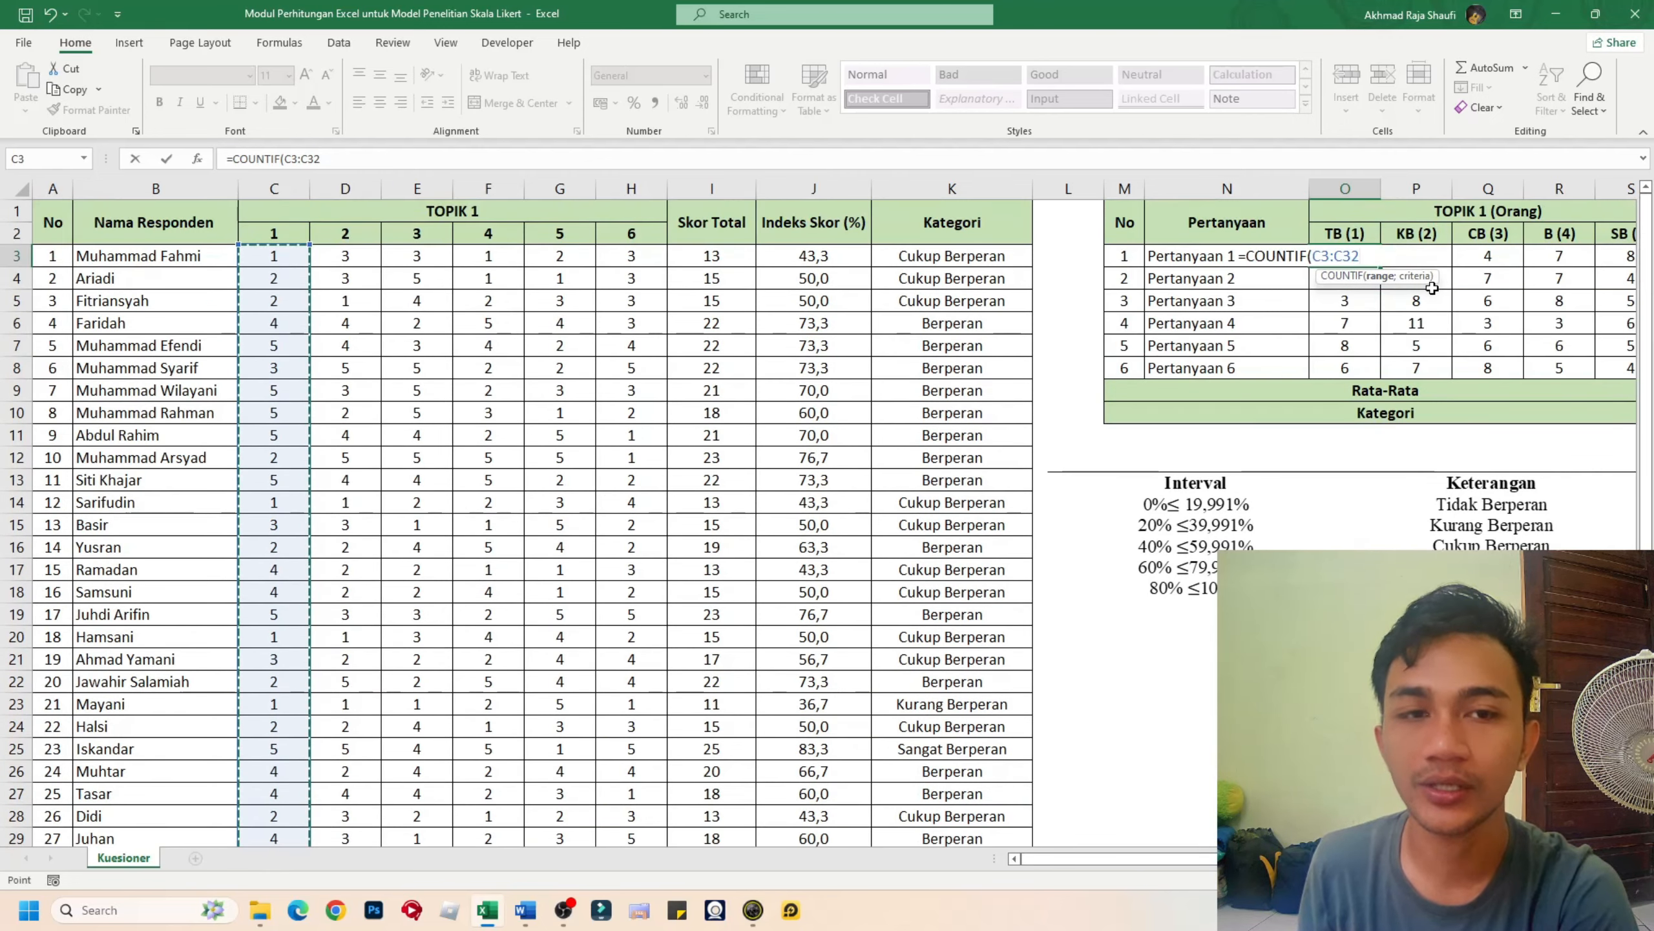
{"action": "type", "text": ";1"}
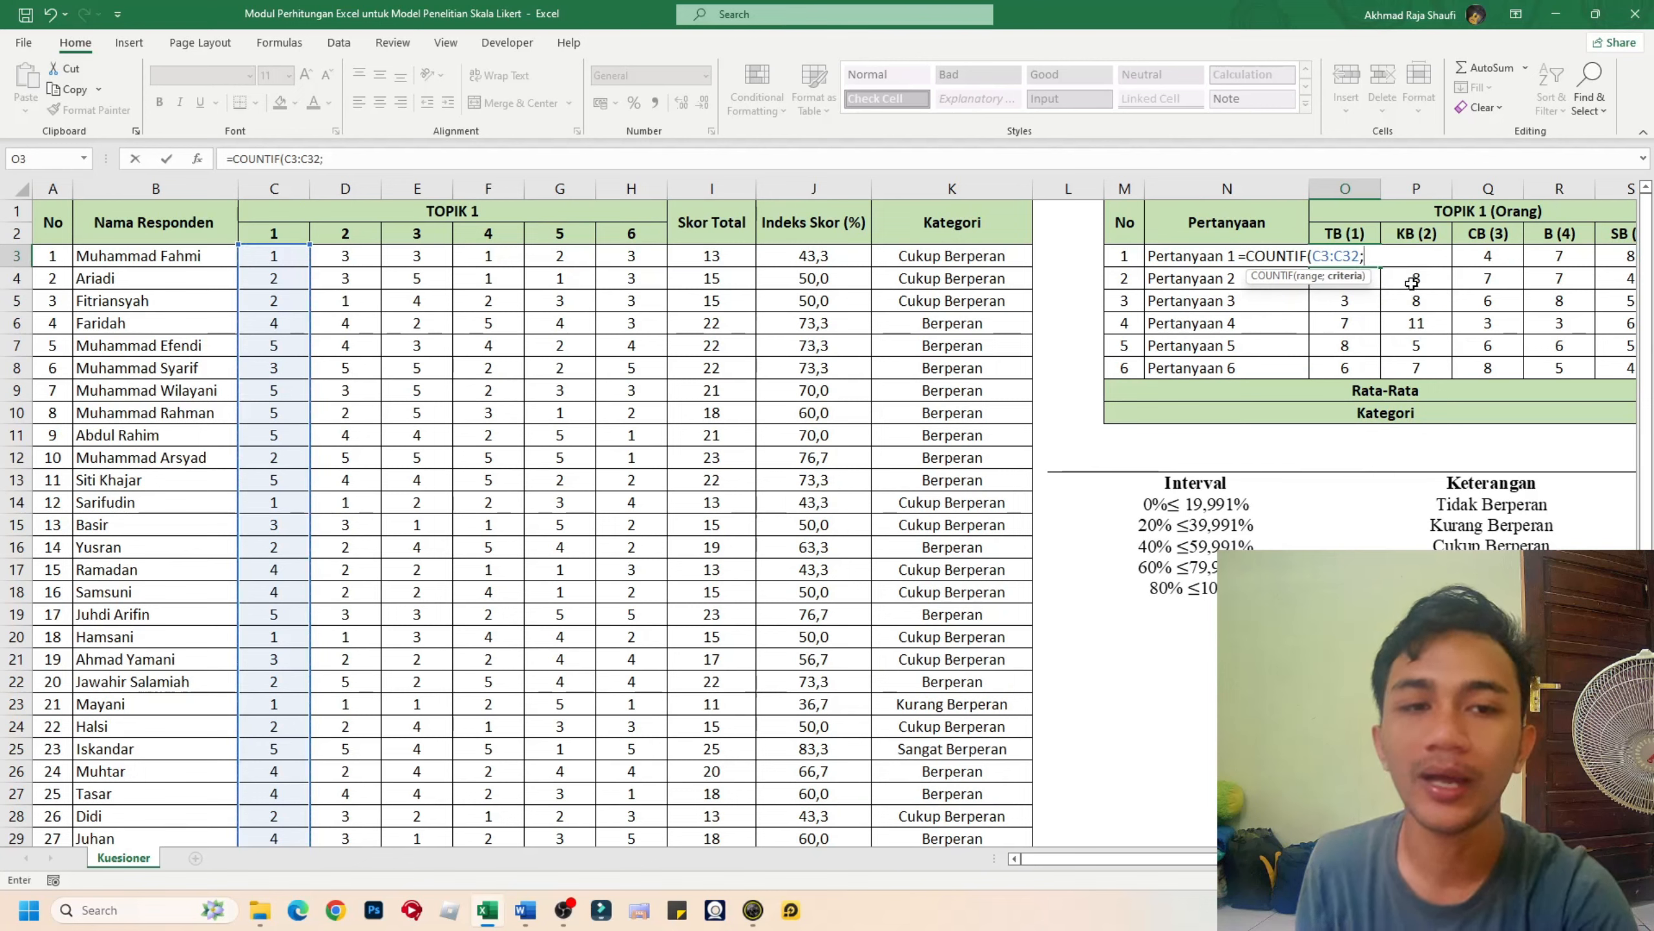
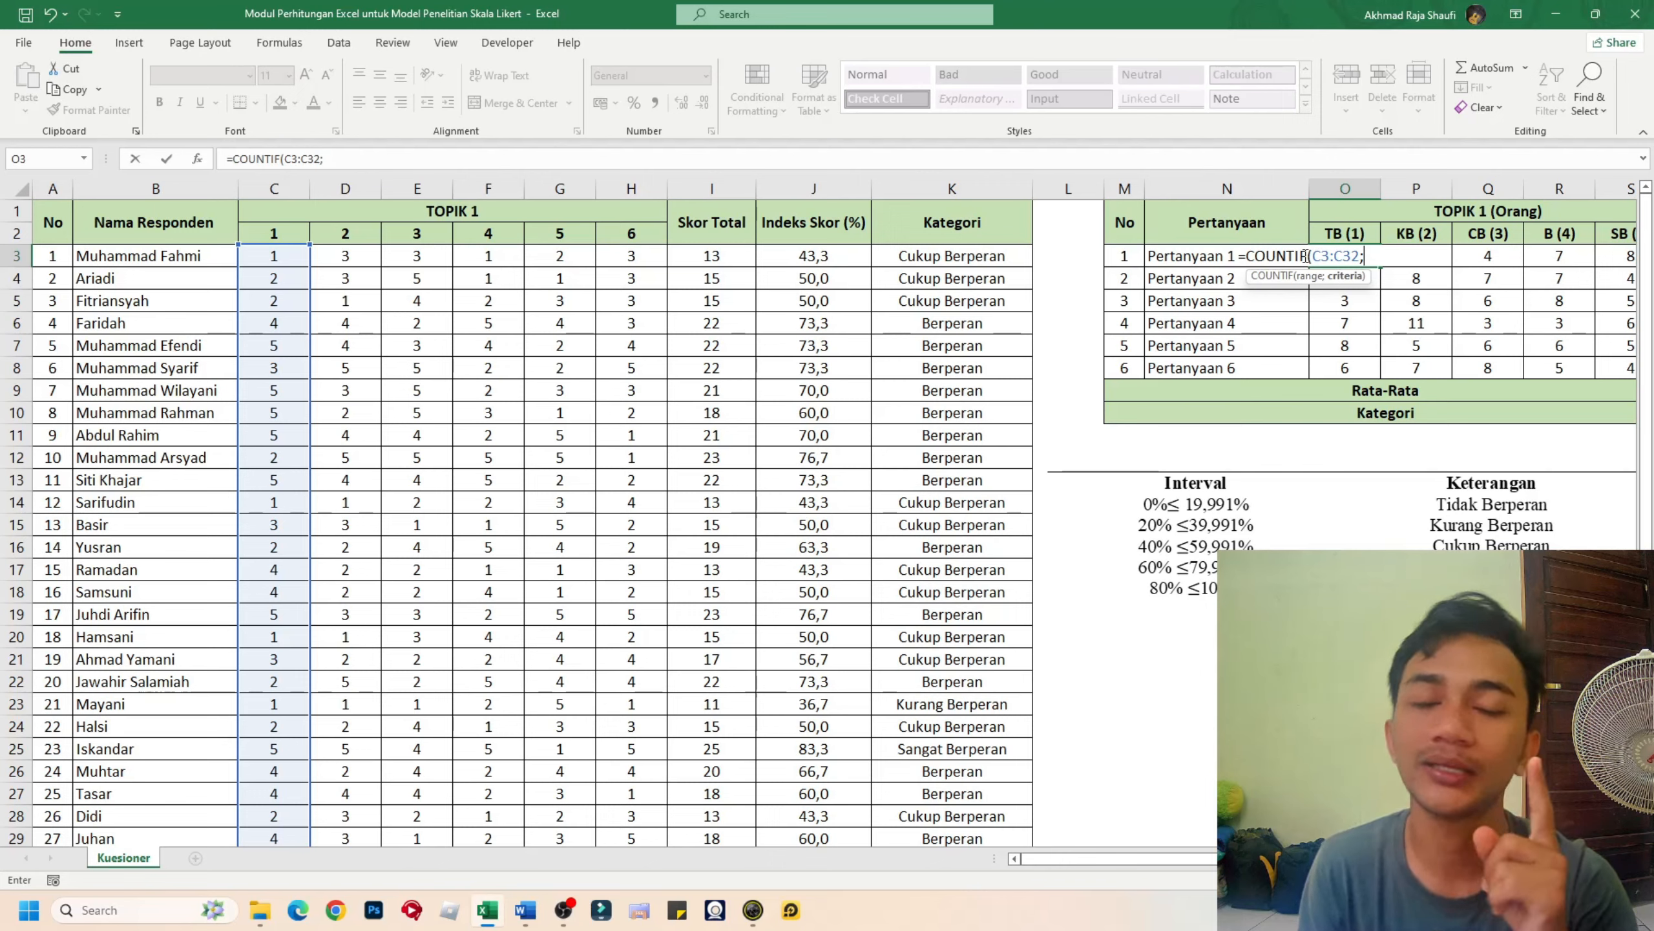
{"action": "type", "text": "1"}
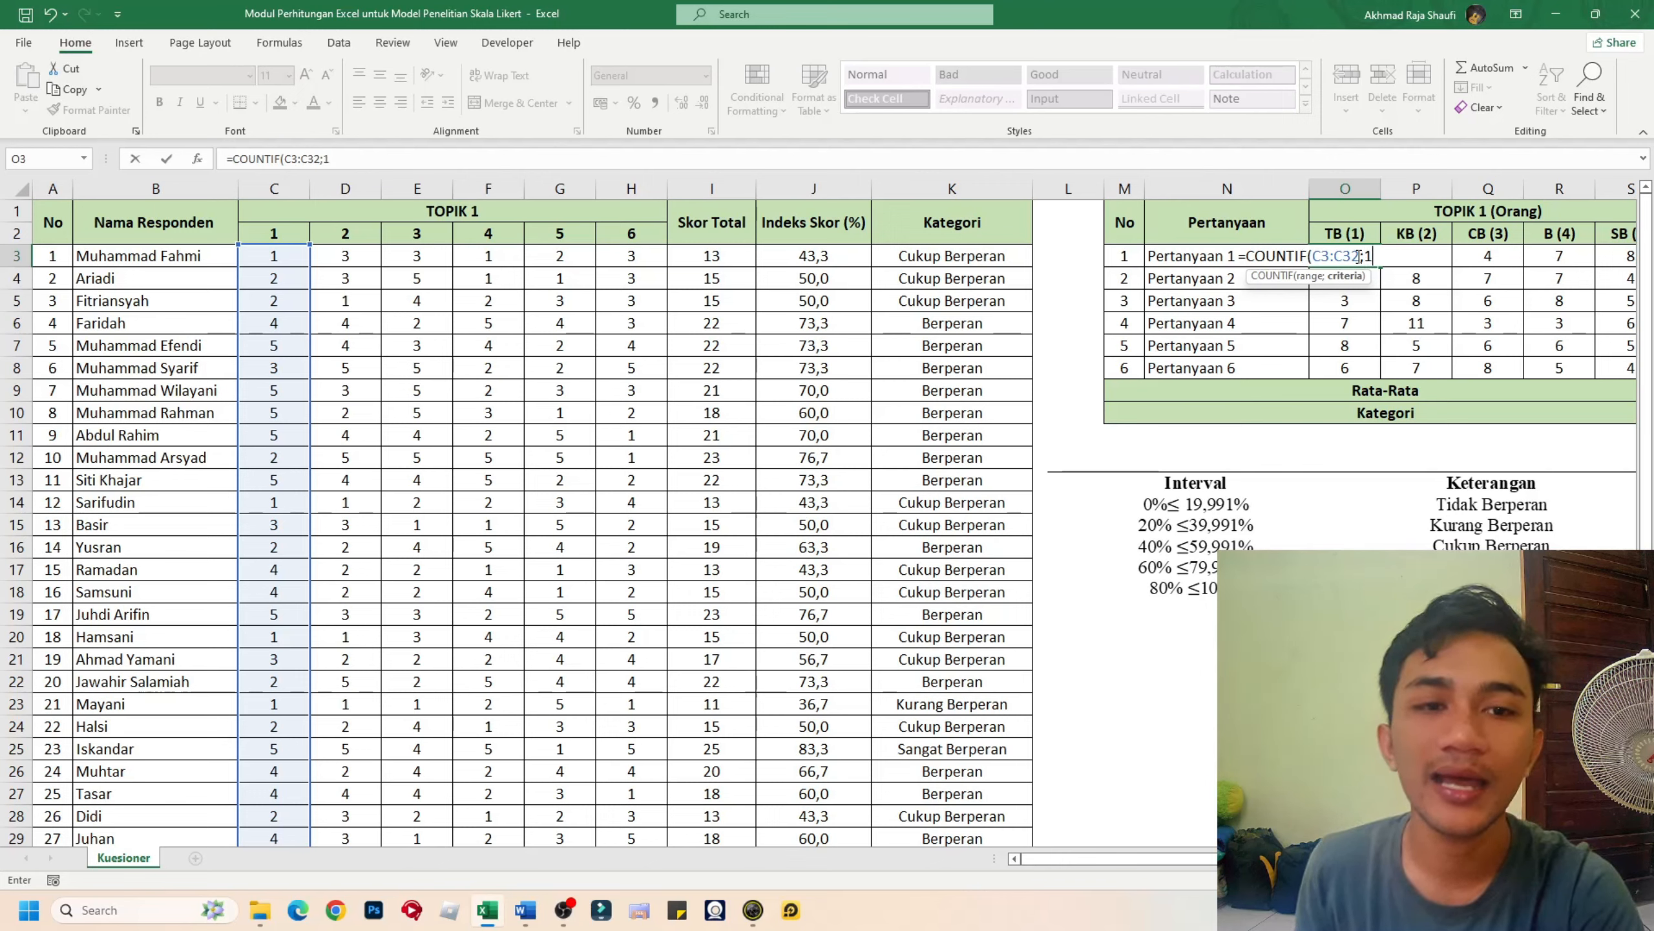
- Make the COUNTIF range absolute as $C$3:$C$32 and complete the formula in O3 with its closing parenthesis
{"action": "left_click", "coordinate": [1372, 256]}
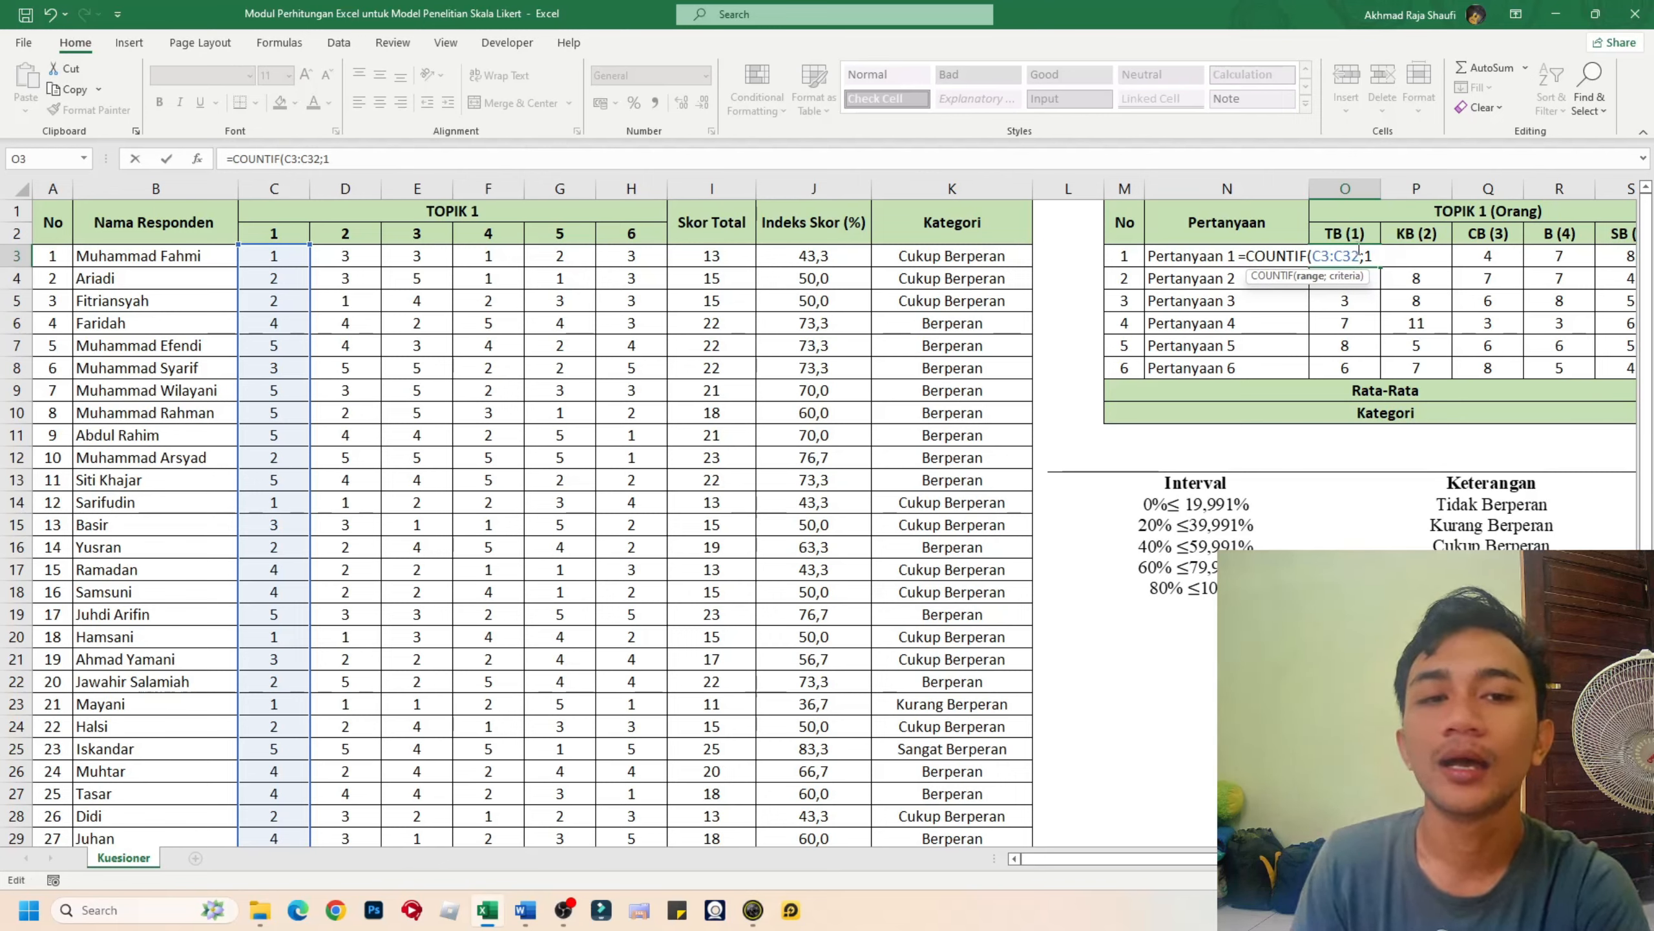
{"action": "left_click_drag", "start_coordinate": [1359, 255], "coordinate": [1315, 256]}
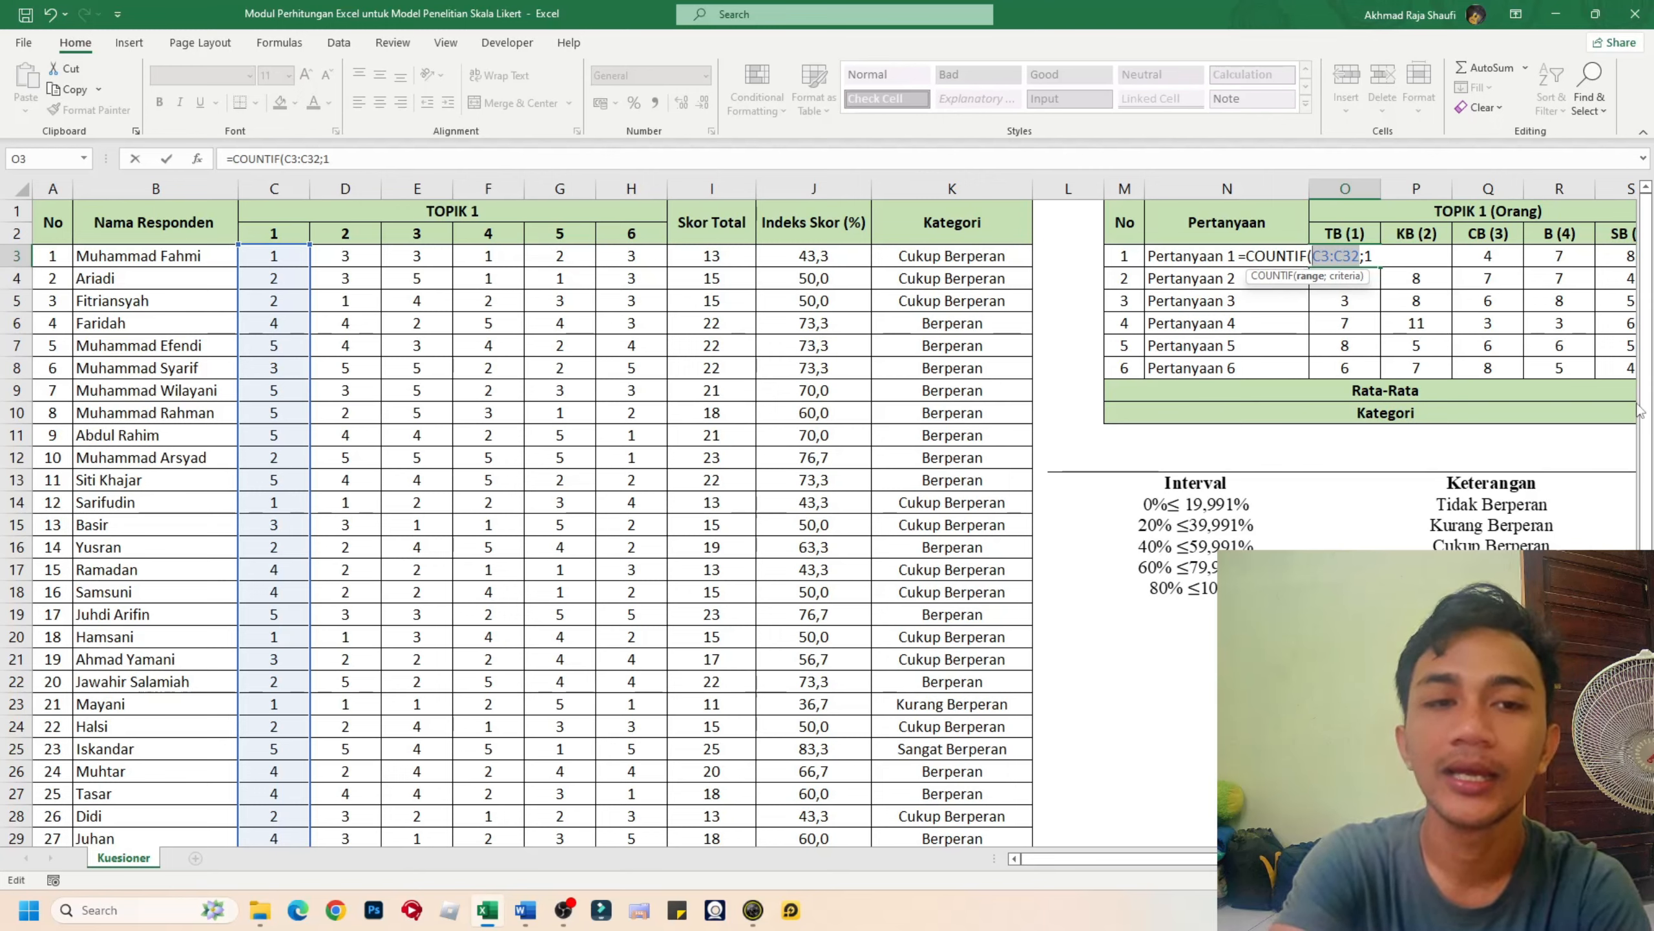
{"action": "key", "text": "F4"}
{"action": "left_click", "coordinate": [1317, 257]}
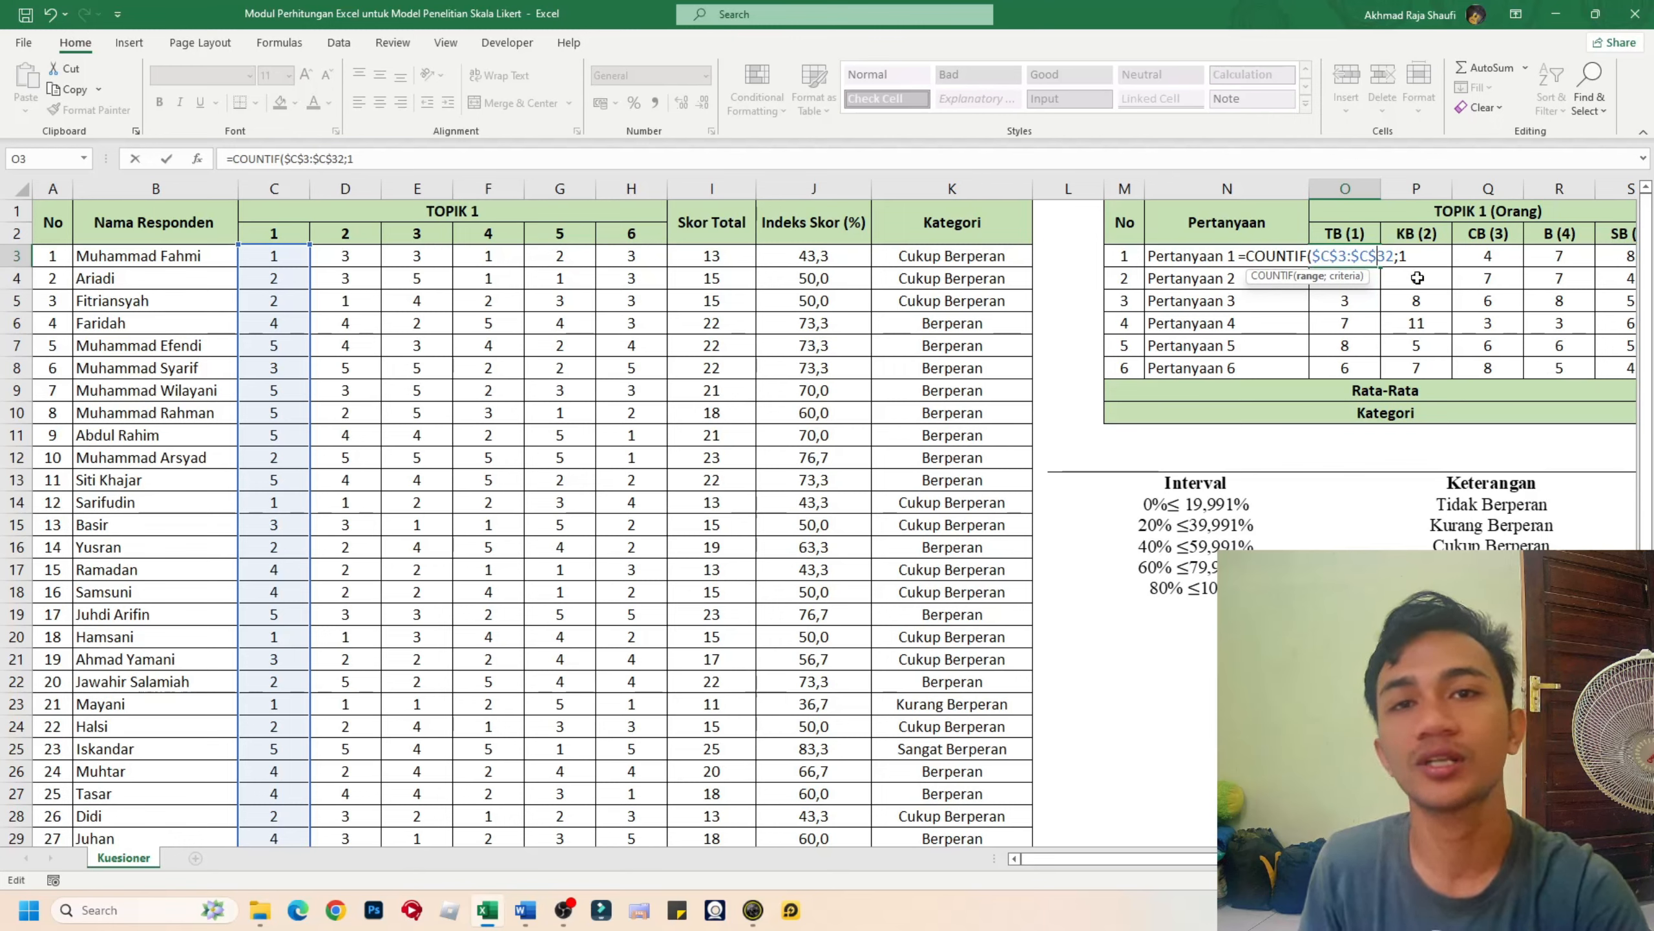
{"action": "left_click", "coordinate": [1417, 255]}
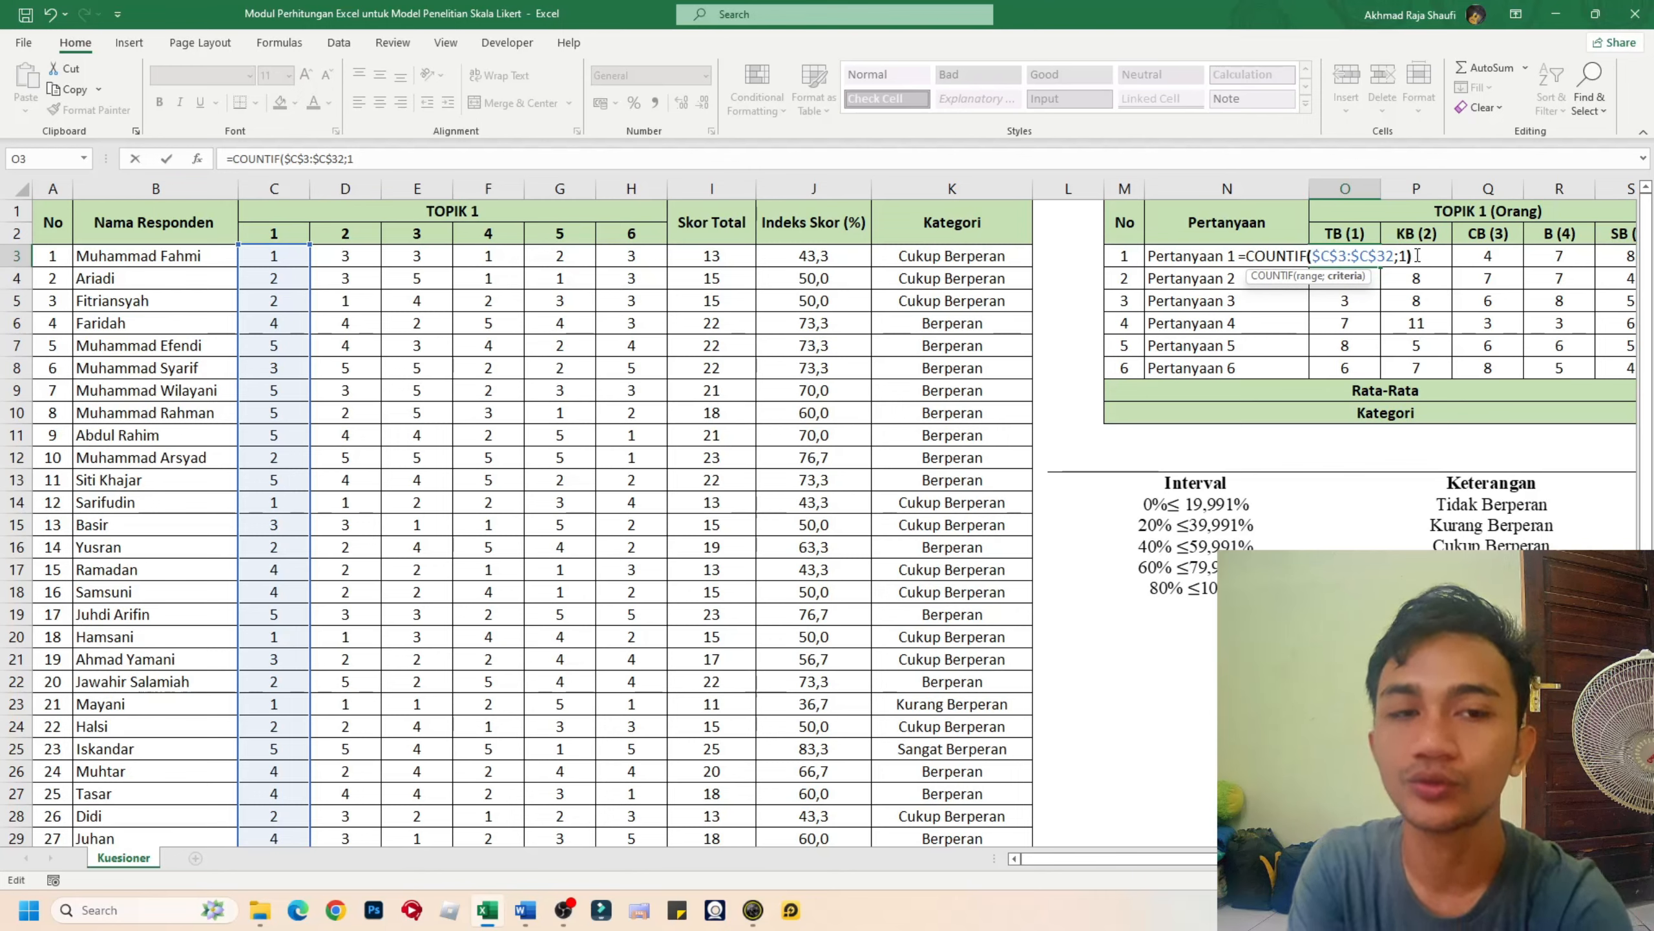
{"action": "type", "text": ")"}
{"action": "key", "text": "Return"}
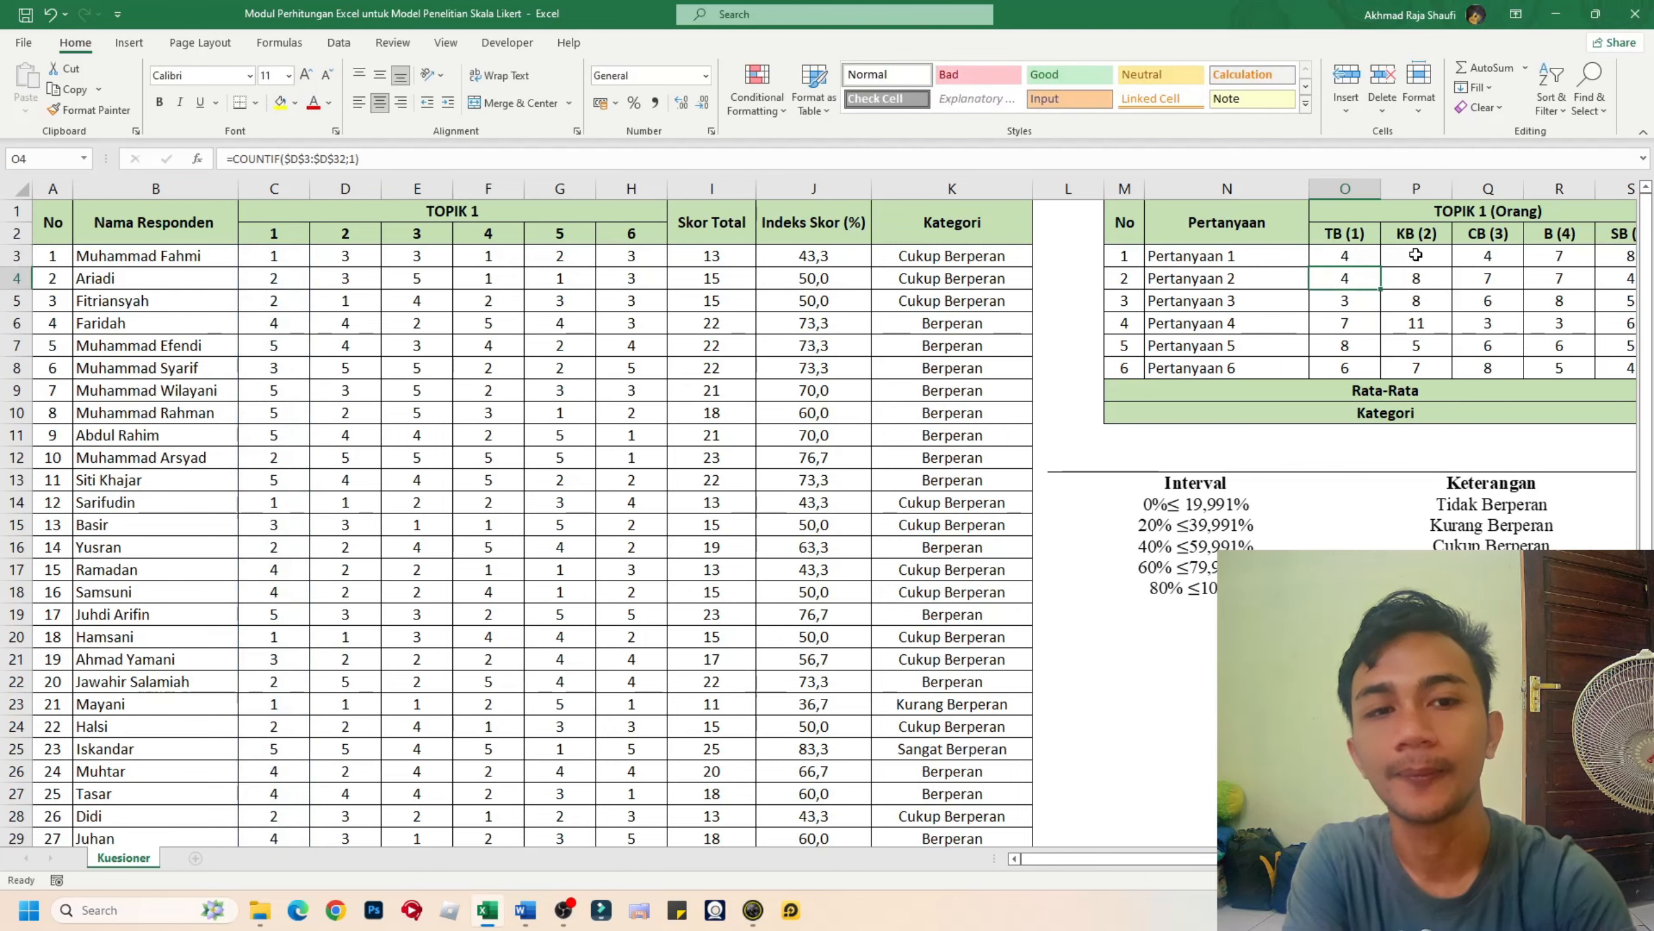
- Highlight the answers of 1 to question 1 in yellow, in cells C3, C14, C20 and C23
{"action": "left_click", "coordinate": [1361, 247]}
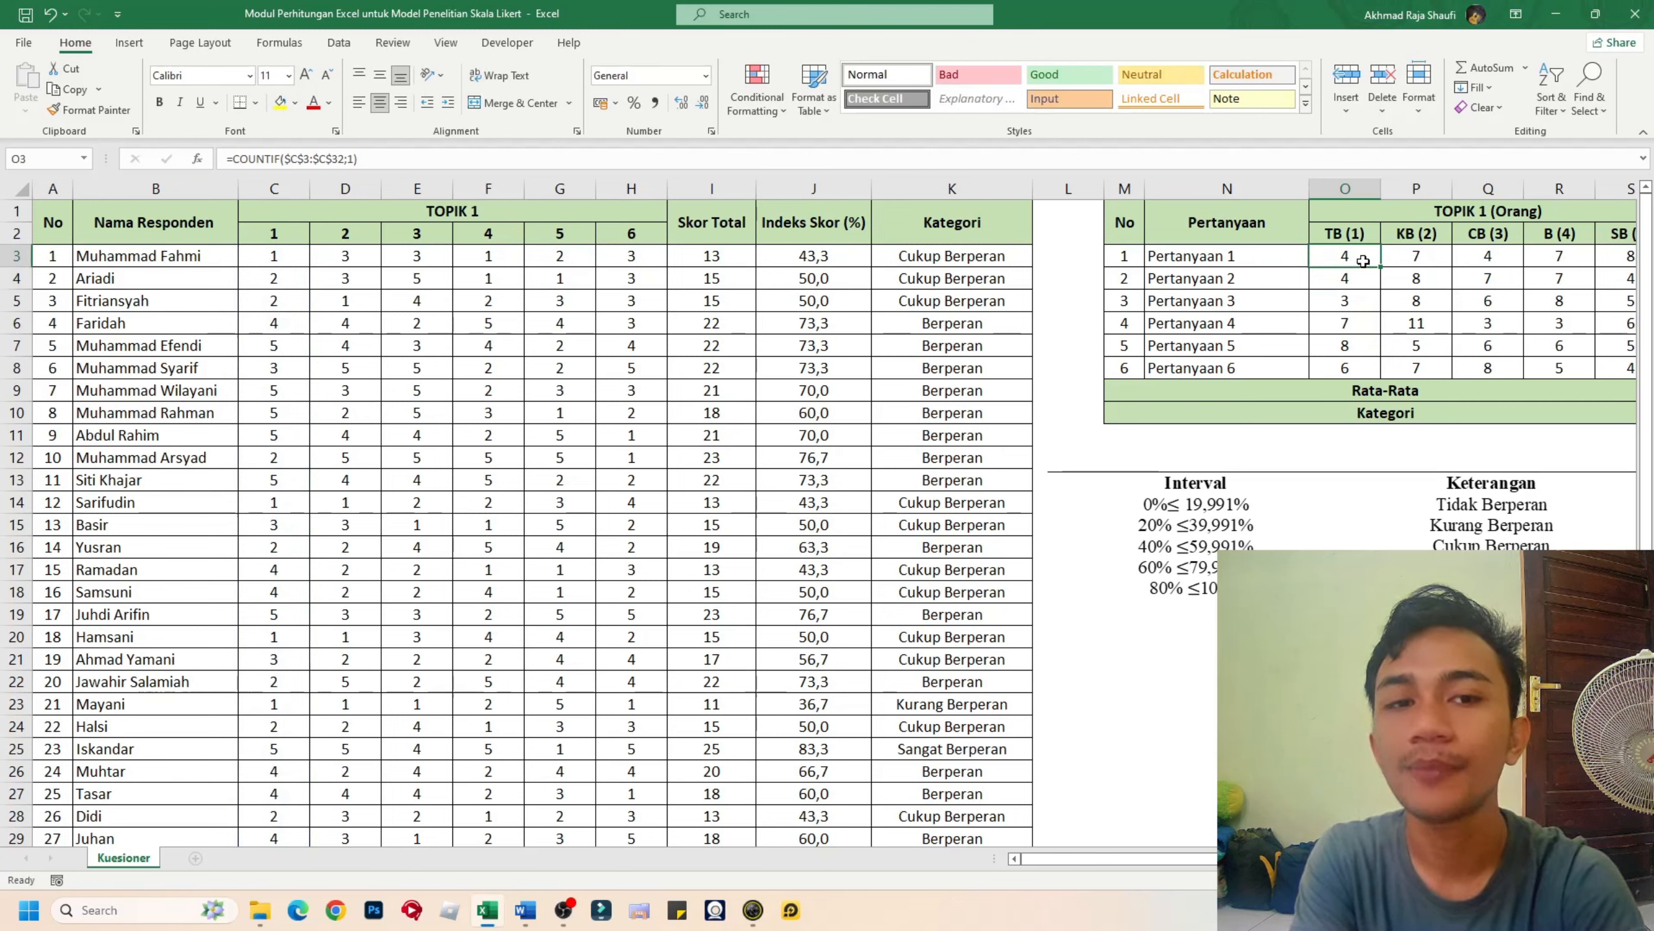
{"action": "left_click", "coordinate": [330, 259]}
{"action": "left_click", "coordinate": [291, 264]}
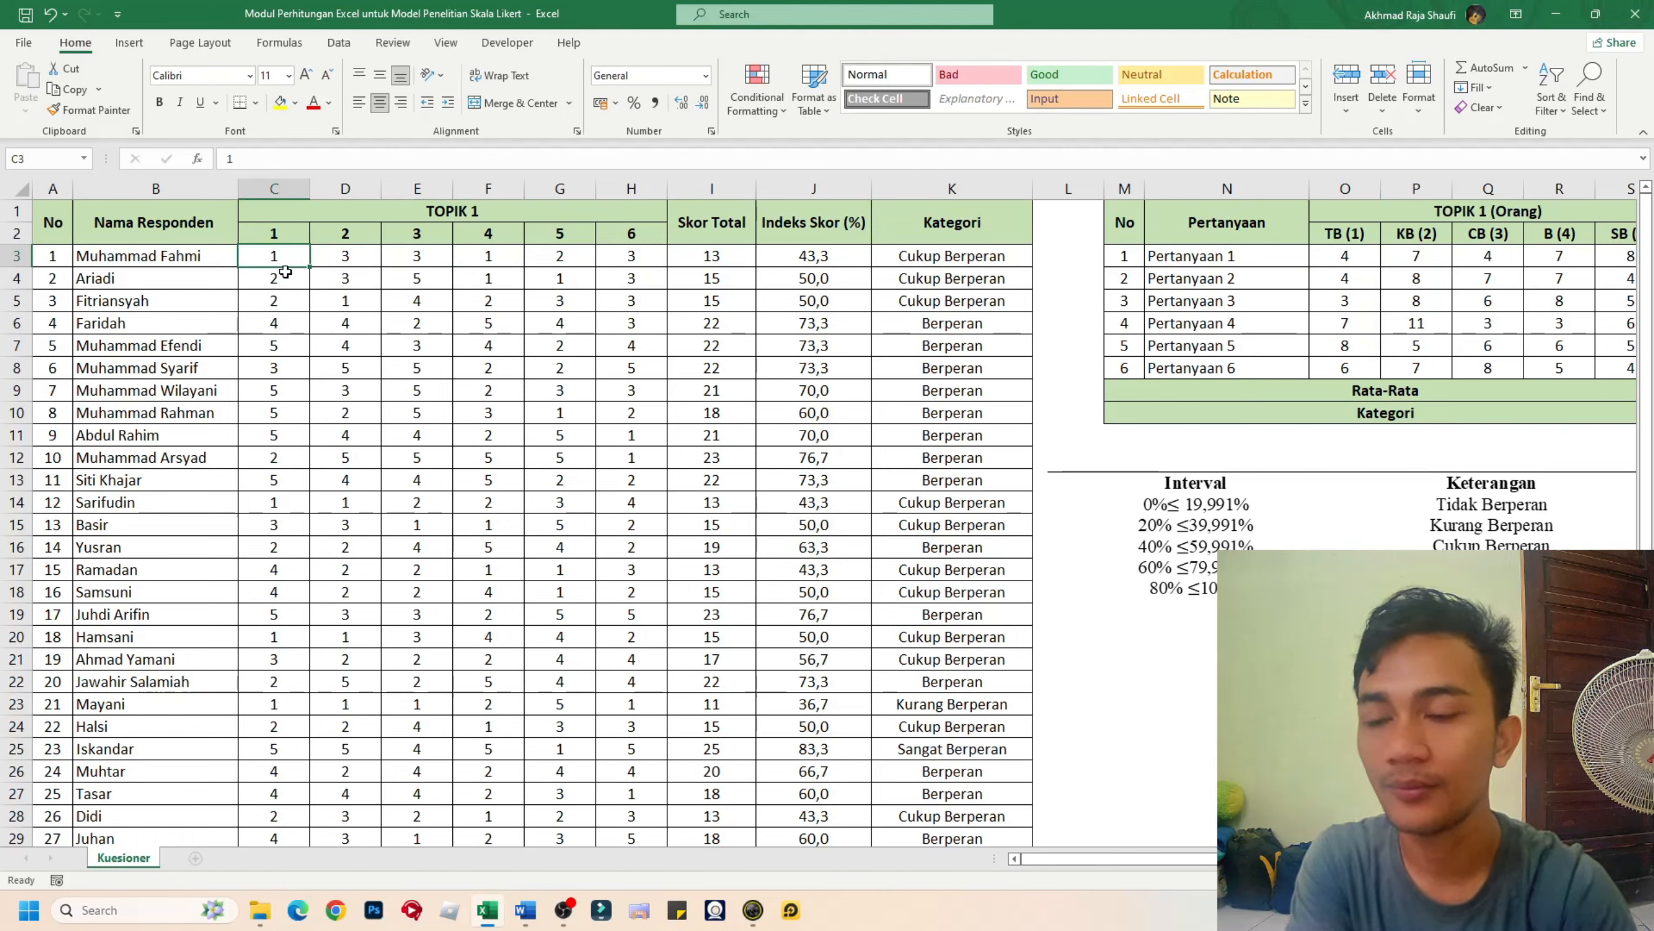
{"action": "scroll", "coordinate": [260, 359], "scroll_direction": "down", "scroll_amount": 1}
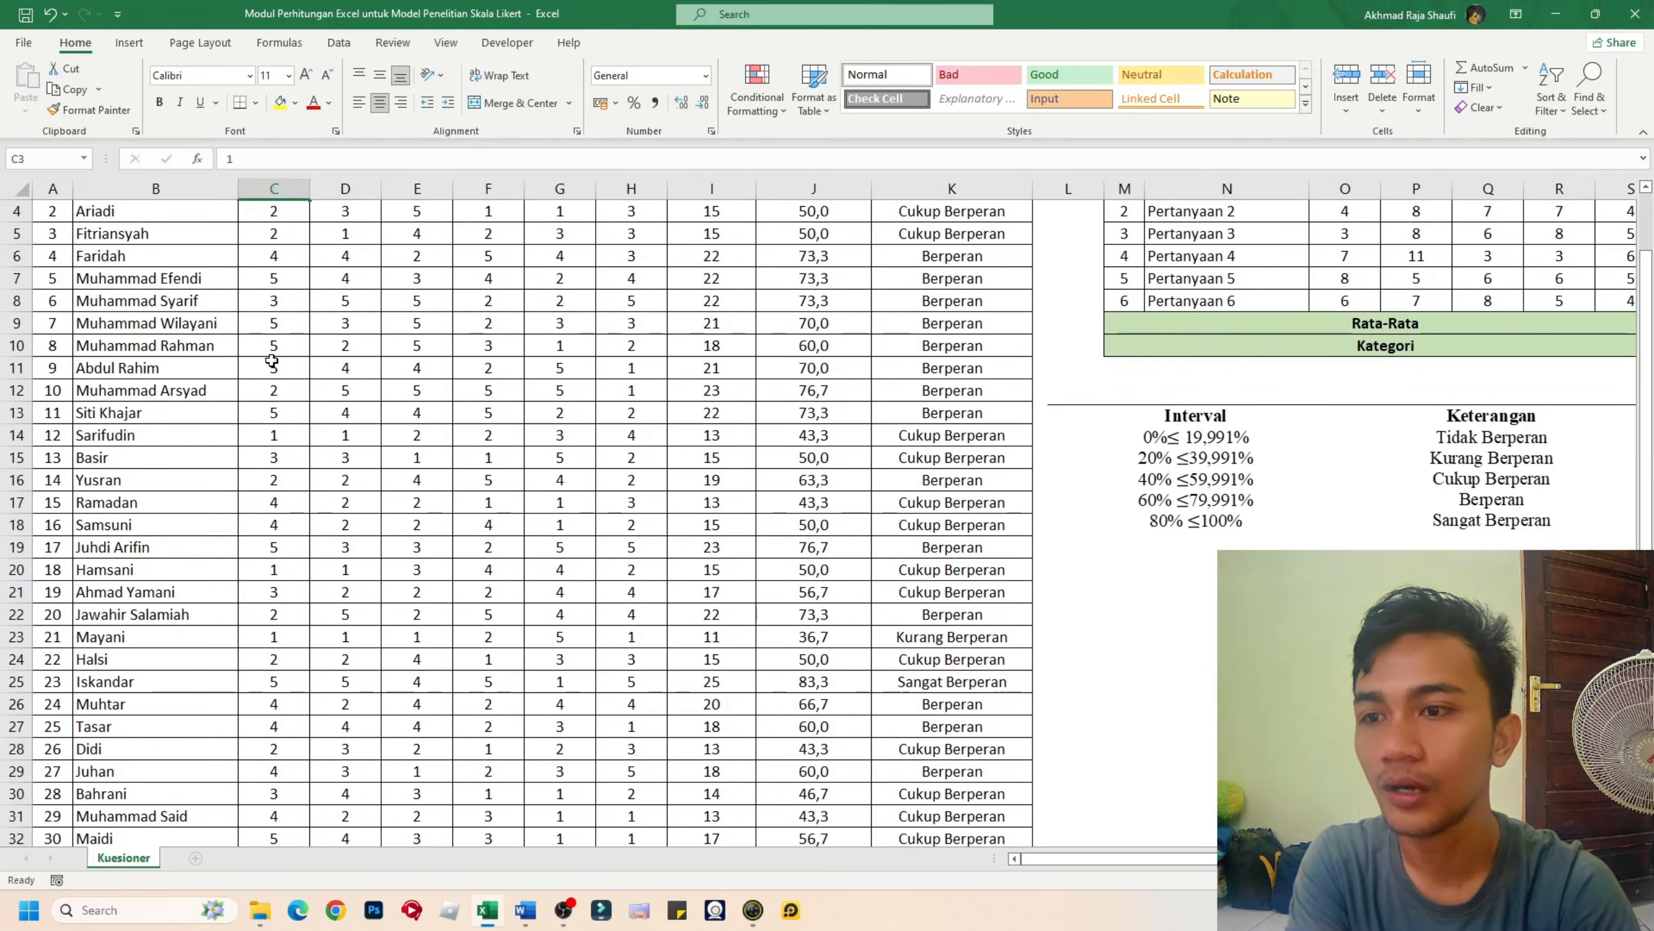
{"action": "left_click", "coordinate": [274, 438]}
{"action": "left_click", "coordinate": [280, 102]}
{"action": "scroll", "coordinate": [261, 417], "scroll_direction": "down", "scroll_amount": 1}
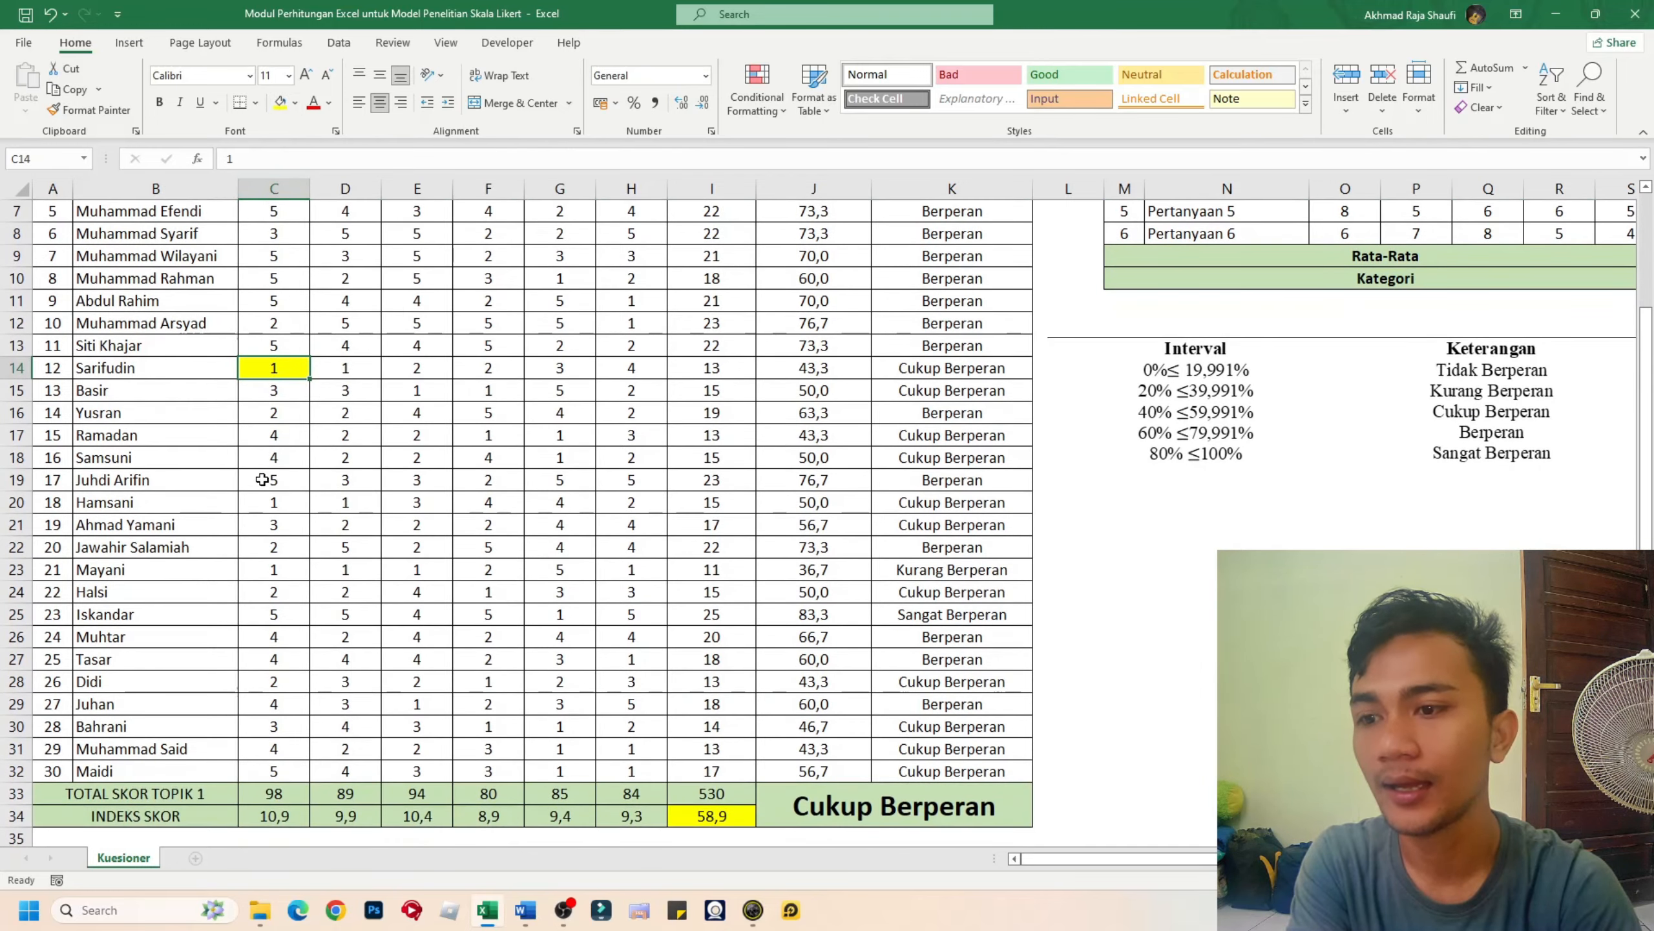
{"action": "left_click", "coordinate": [290, 501]}
{"action": "left_click", "coordinate": [279, 103]}
{"action": "scroll", "coordinate": [280, 430], "scroll_direction": "down", "scroll_amount": 2}
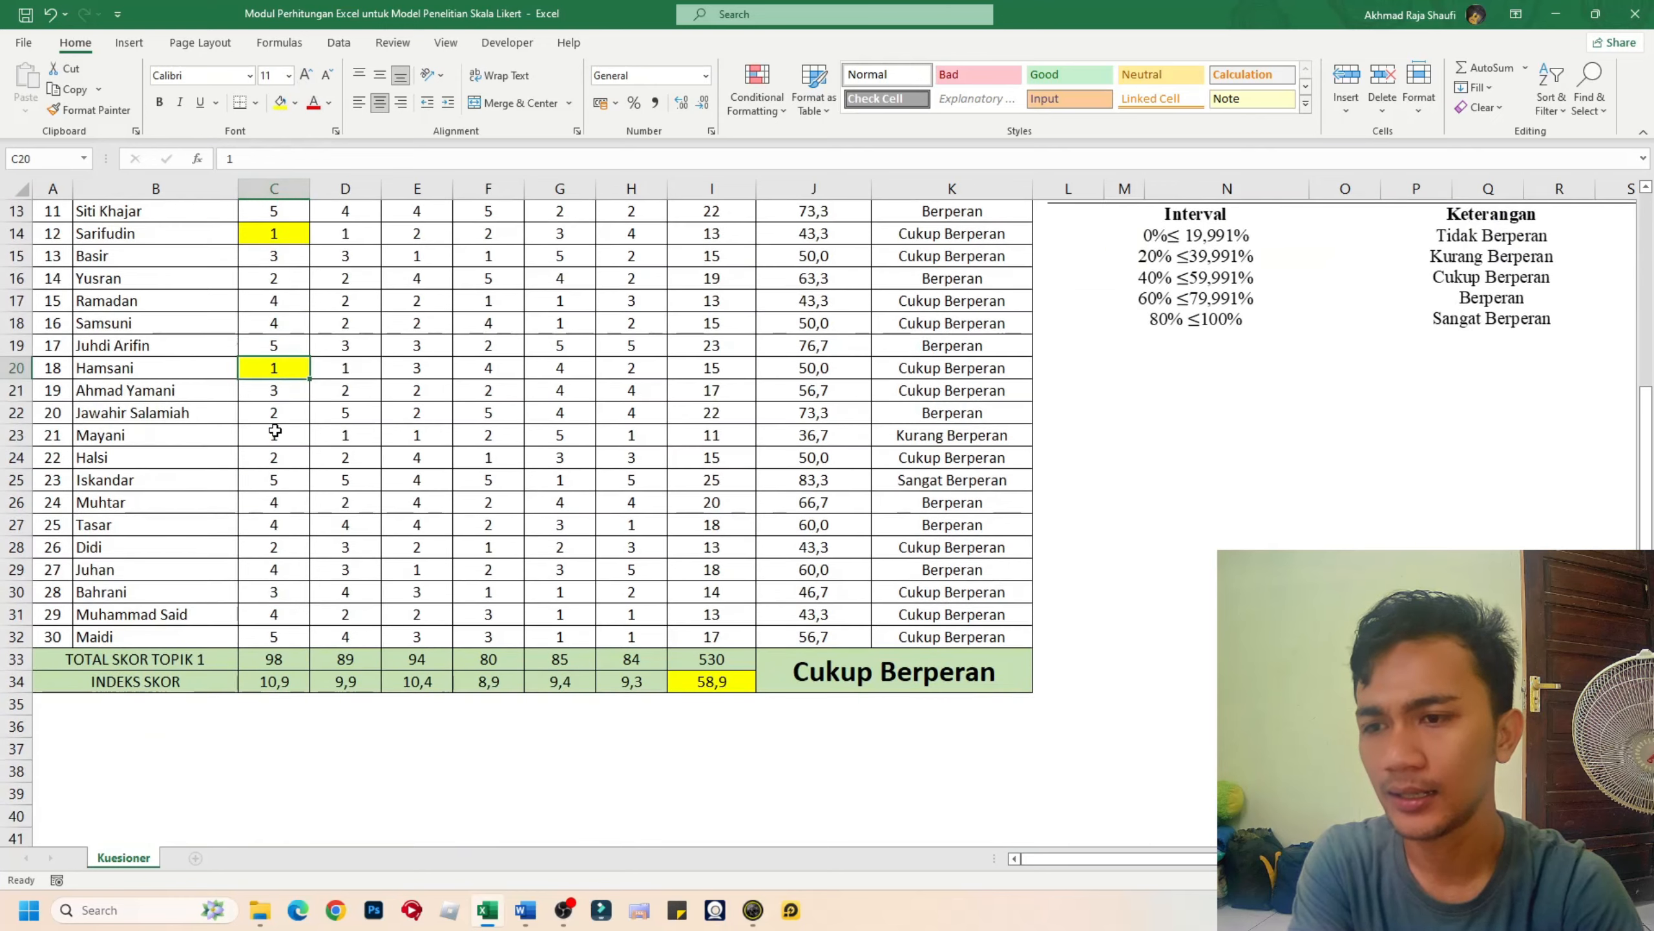
{"action": "left_click", "coordinate": [280, 436]}
{"action": "left_click", "coordinate": [280, 103]}
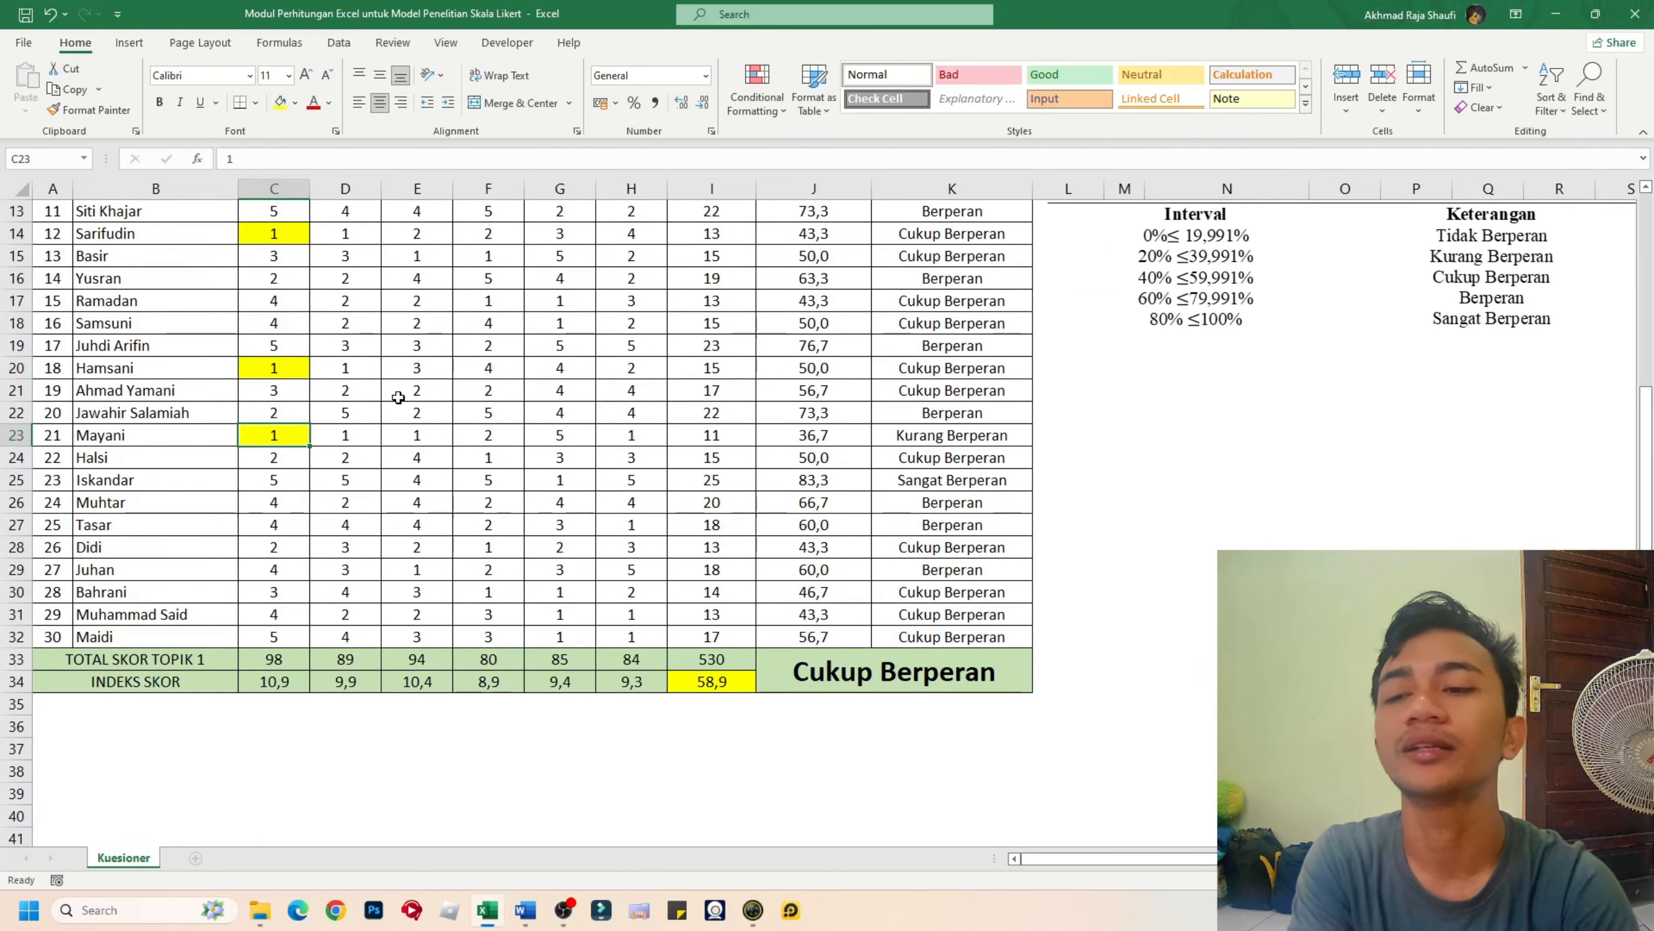
- Undo the yellow highlights in the question 1 answer column
{"action": "scroll", "coordinate": [400, 397], "scroll_direction": "up", "scroll_amount": 4}
{"action": "left_click", "coordinate": [717, 390]}
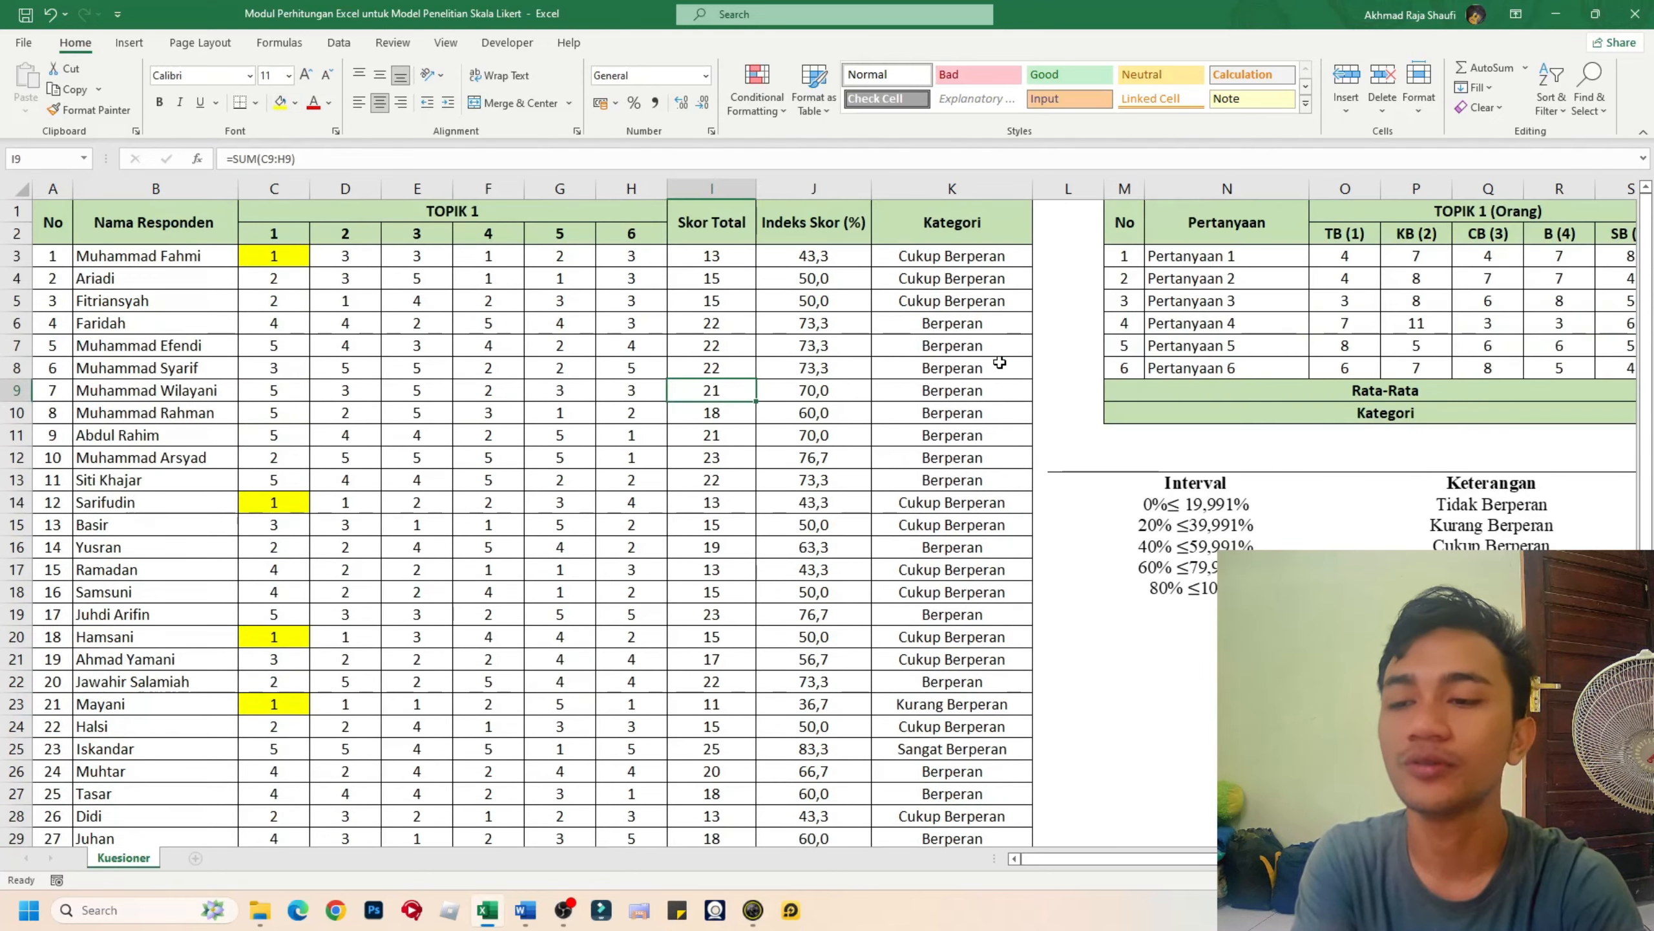
{"action": "key", "text": "ctrl+z"}
{"action": "key", "text": "ctrl+z"}
{"action": "key", "text": "ctrl+z"}
{"action": "key", "text": "ctrl+z"}
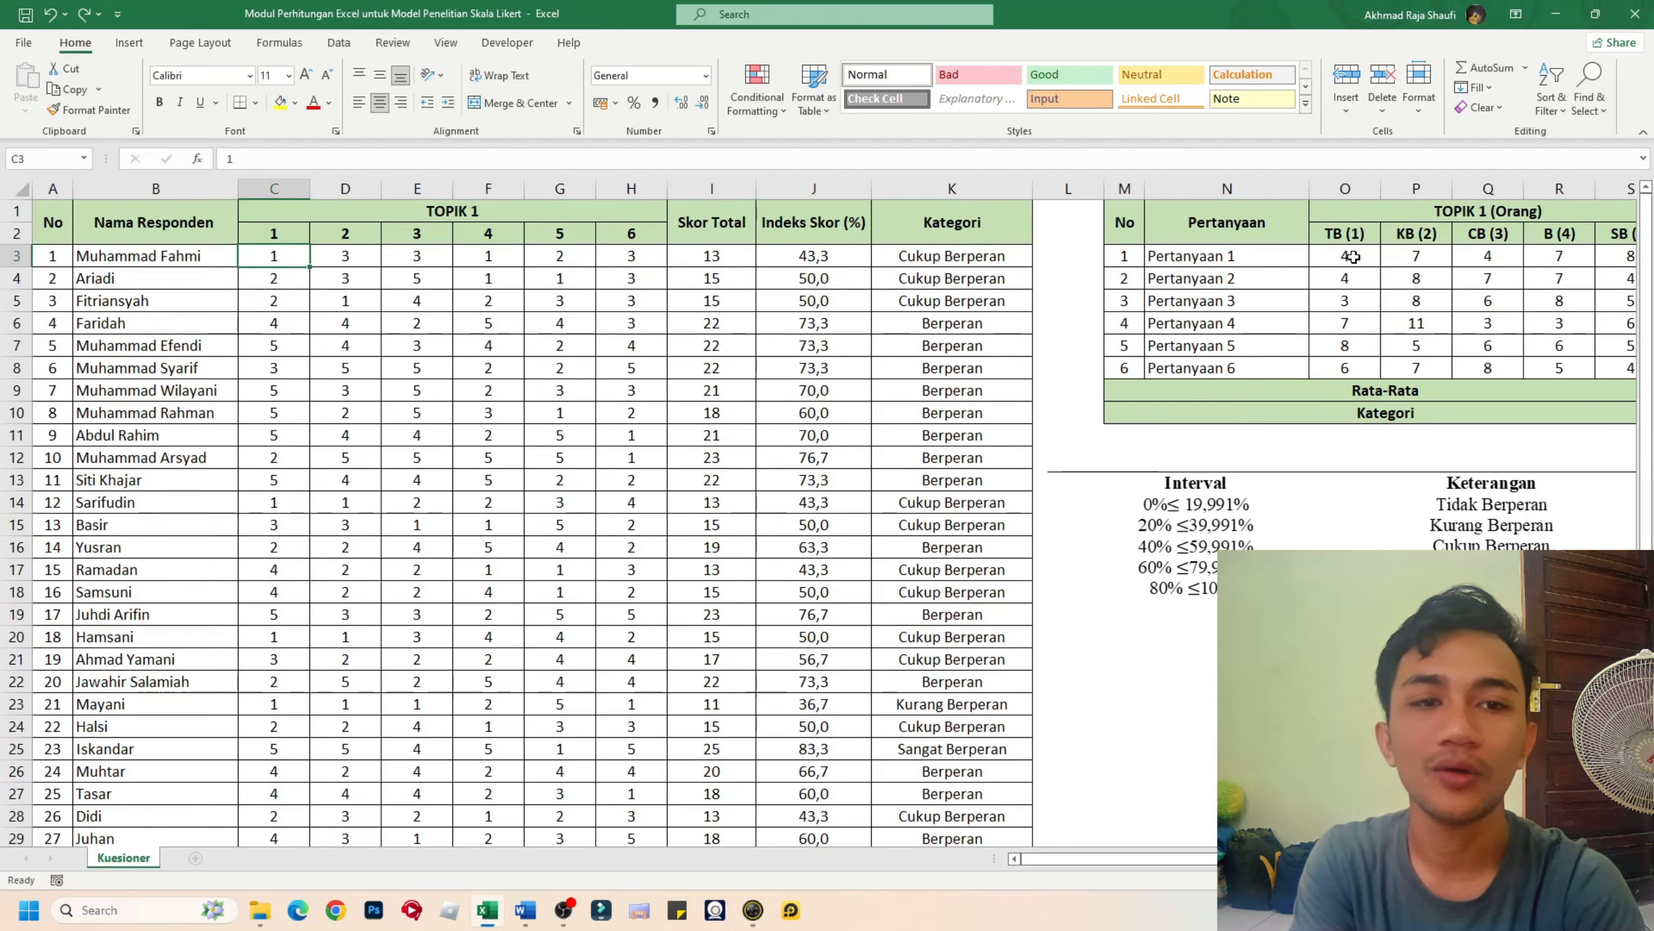
- Try filling the COUNTIF formula from O3 down to O8, check the range copied into O4, and undo the fill
{"action": "left_click", "coordinate": [1352, 256]}
{"action": "left_click_drag", "start_coordinate": [1125, 857], "coordinate": [1170, 863]}
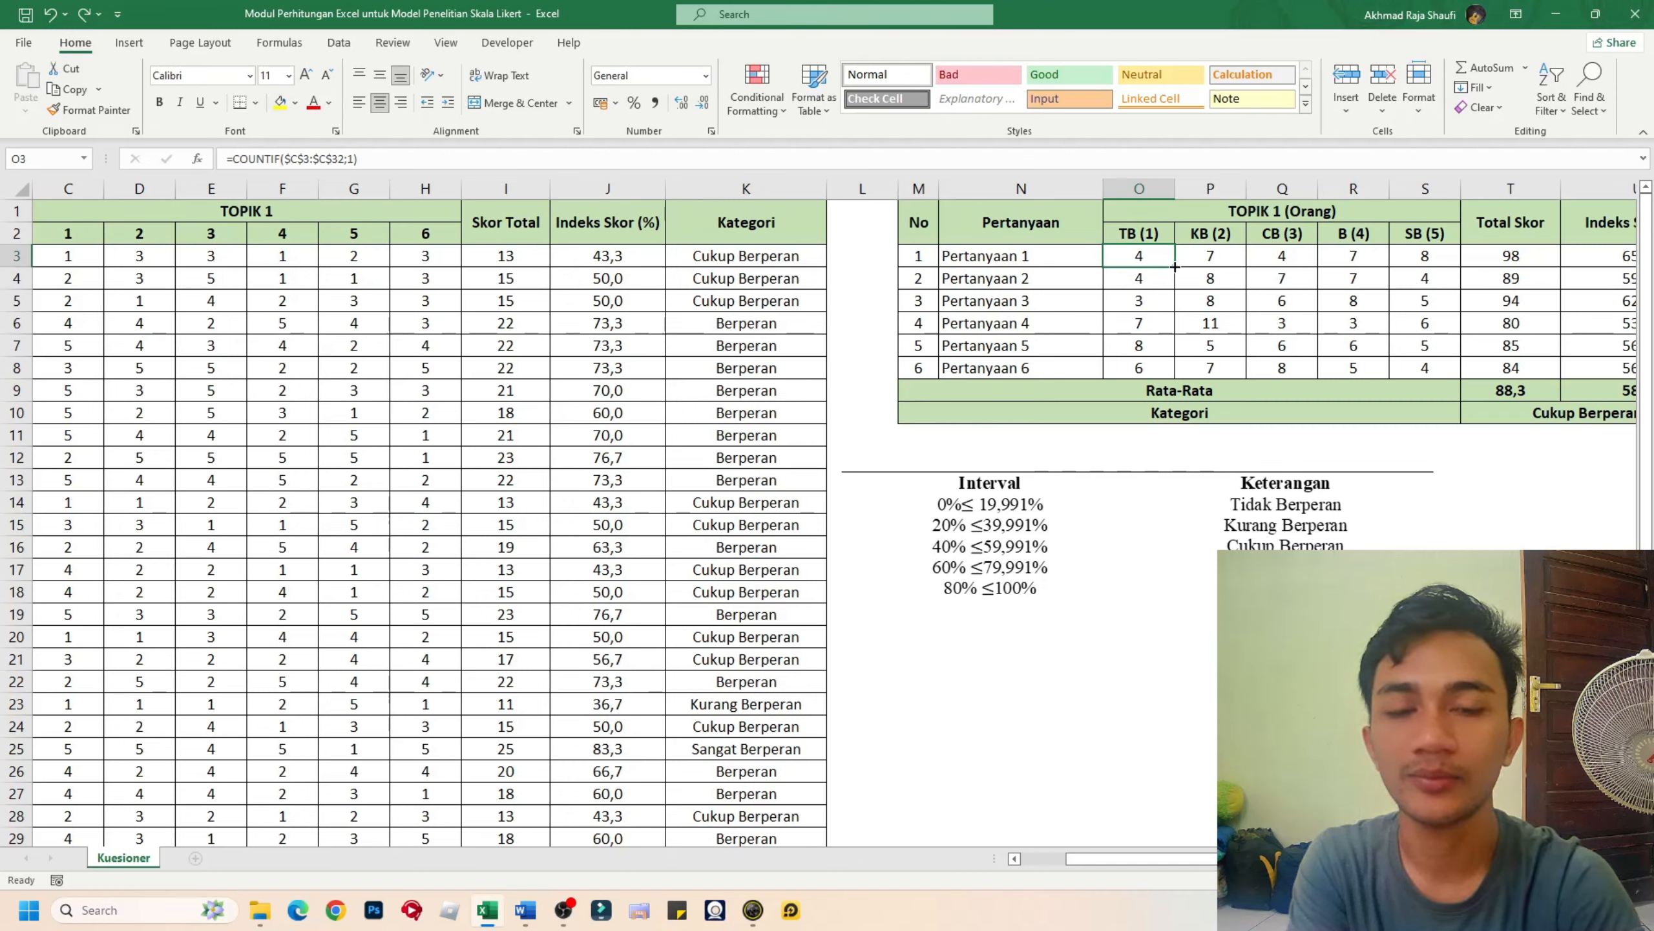
{"action": "left_click_drag", "start_coordinate": [1175, 266], "coordinate": [1176, 379]}
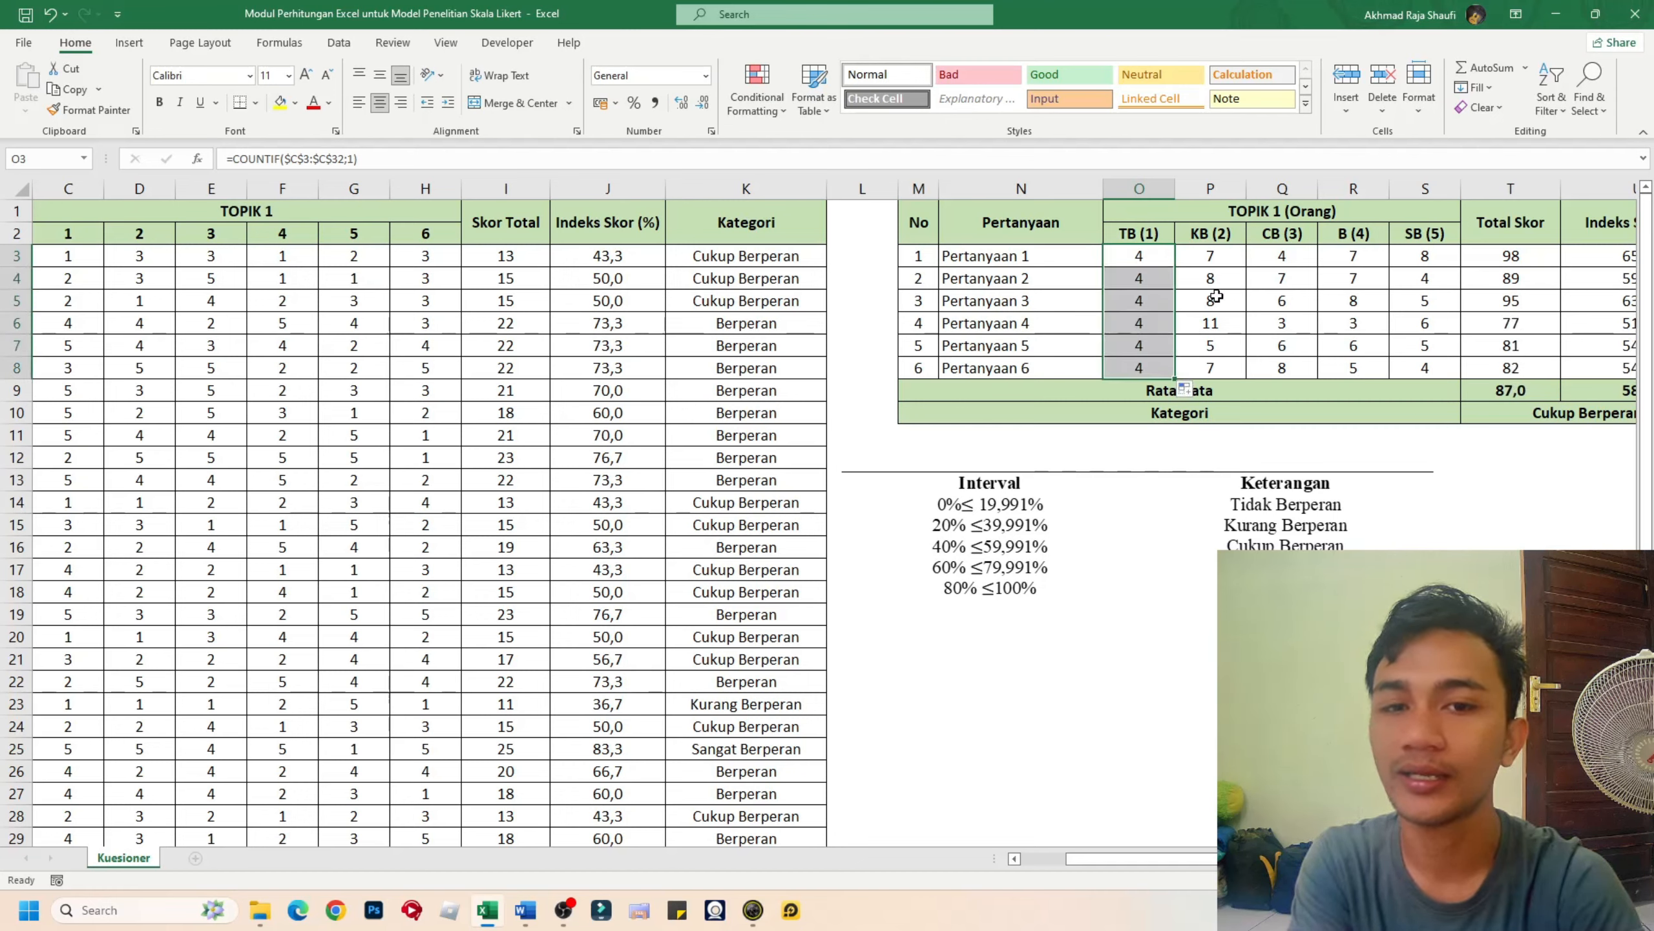
{"action": "left_click", "coordinate": [1140, 257]}
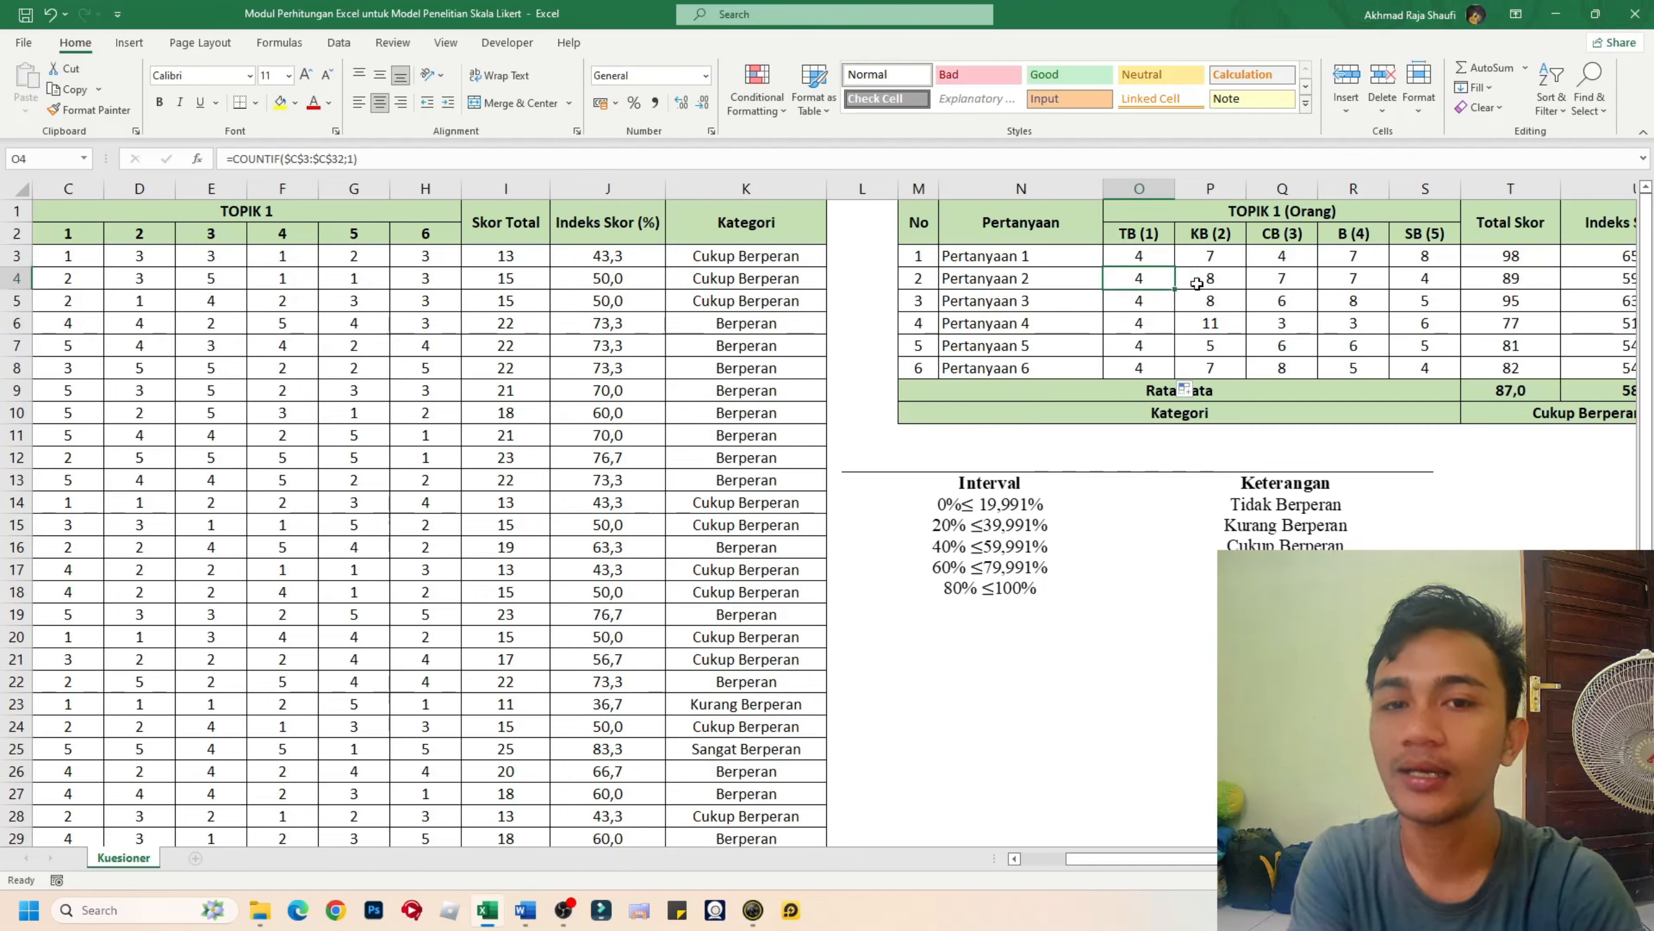
{"action": "left_click", "coordinate": [1156, 275]}
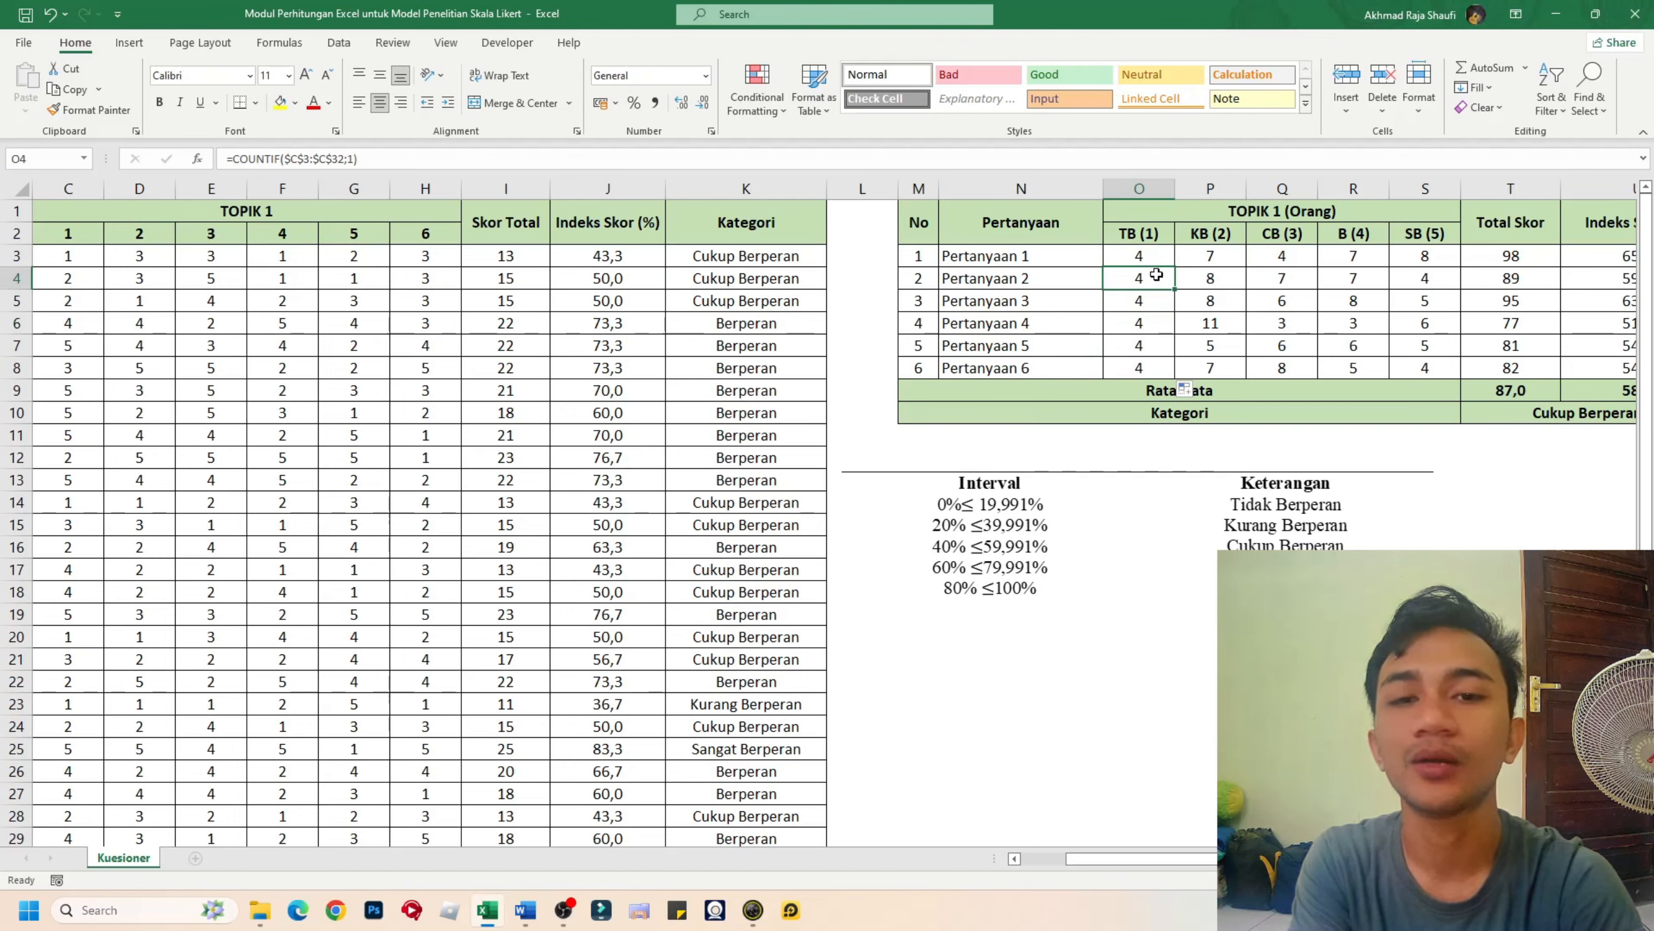
{"action": "left_click", "coordinate": [381, 158]}
{"action": "key", "text": "Escape"}
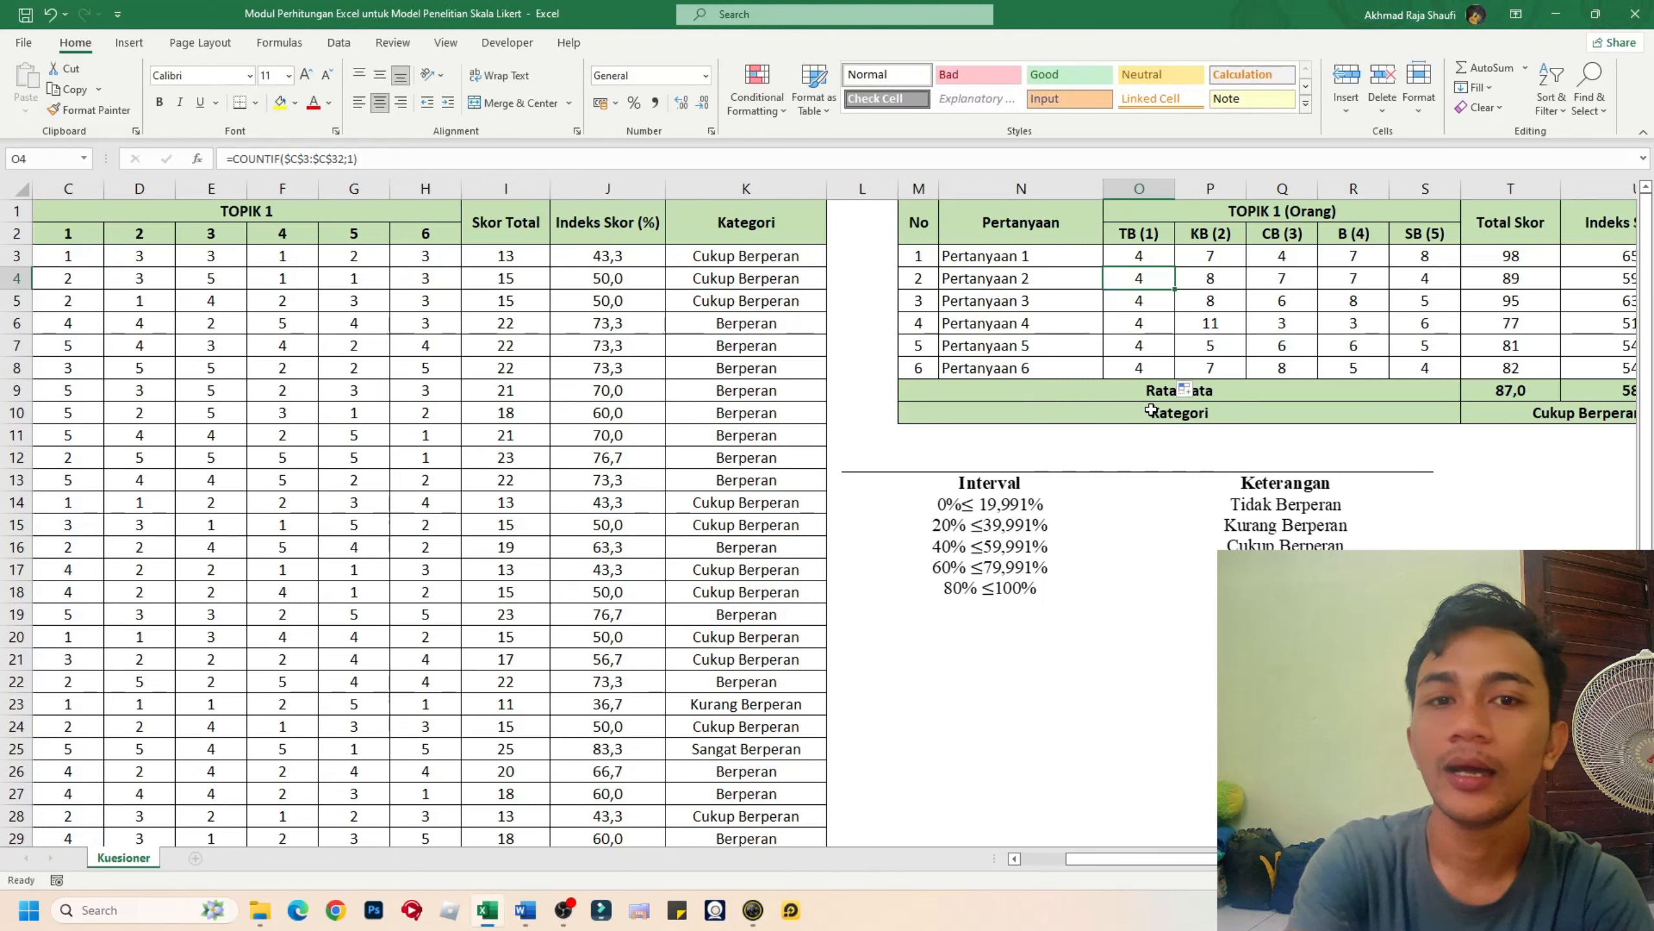
{"action": "key", "text": "ctrl+z"}
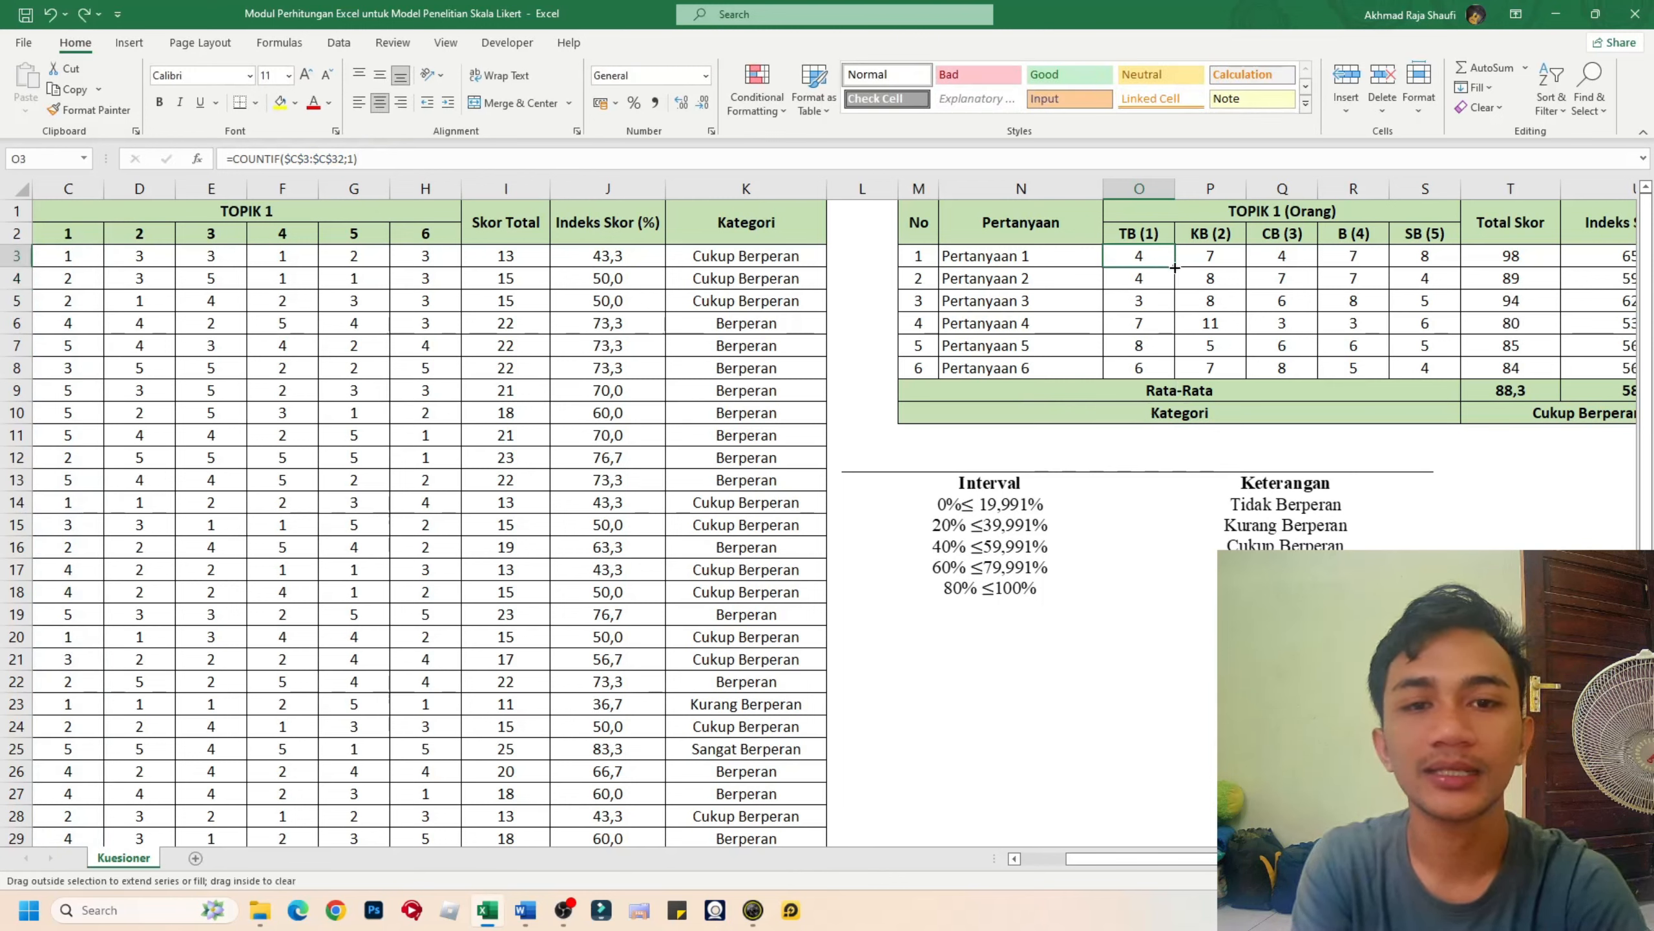
- Try filling the O3 formula across to S3, undo the fill, and inspect the original COUNTIF formula in P3
{"action": "left_click_drag", "start_coordinate": [1175, 267], "coordinate": [1428, 267]}
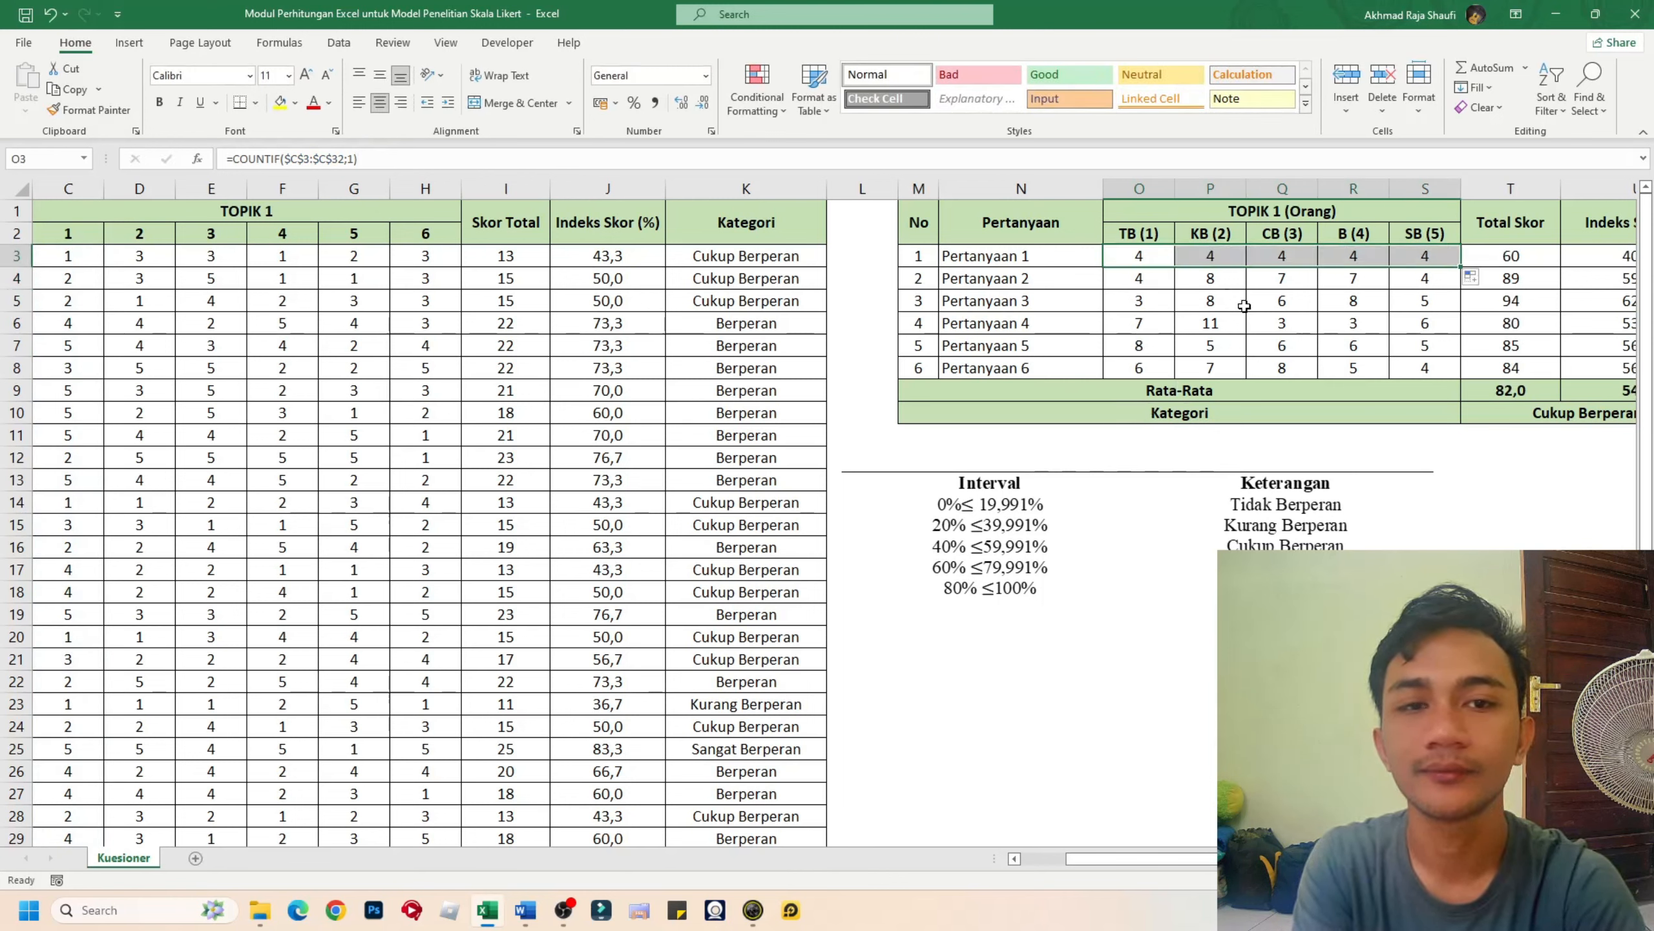
{"action": "key", "text": "ctrl+z"}
{"action": "left_click", "coordinate": [1192, 281]}
{"action": "left_click", "coordinate": [1186, 257]}
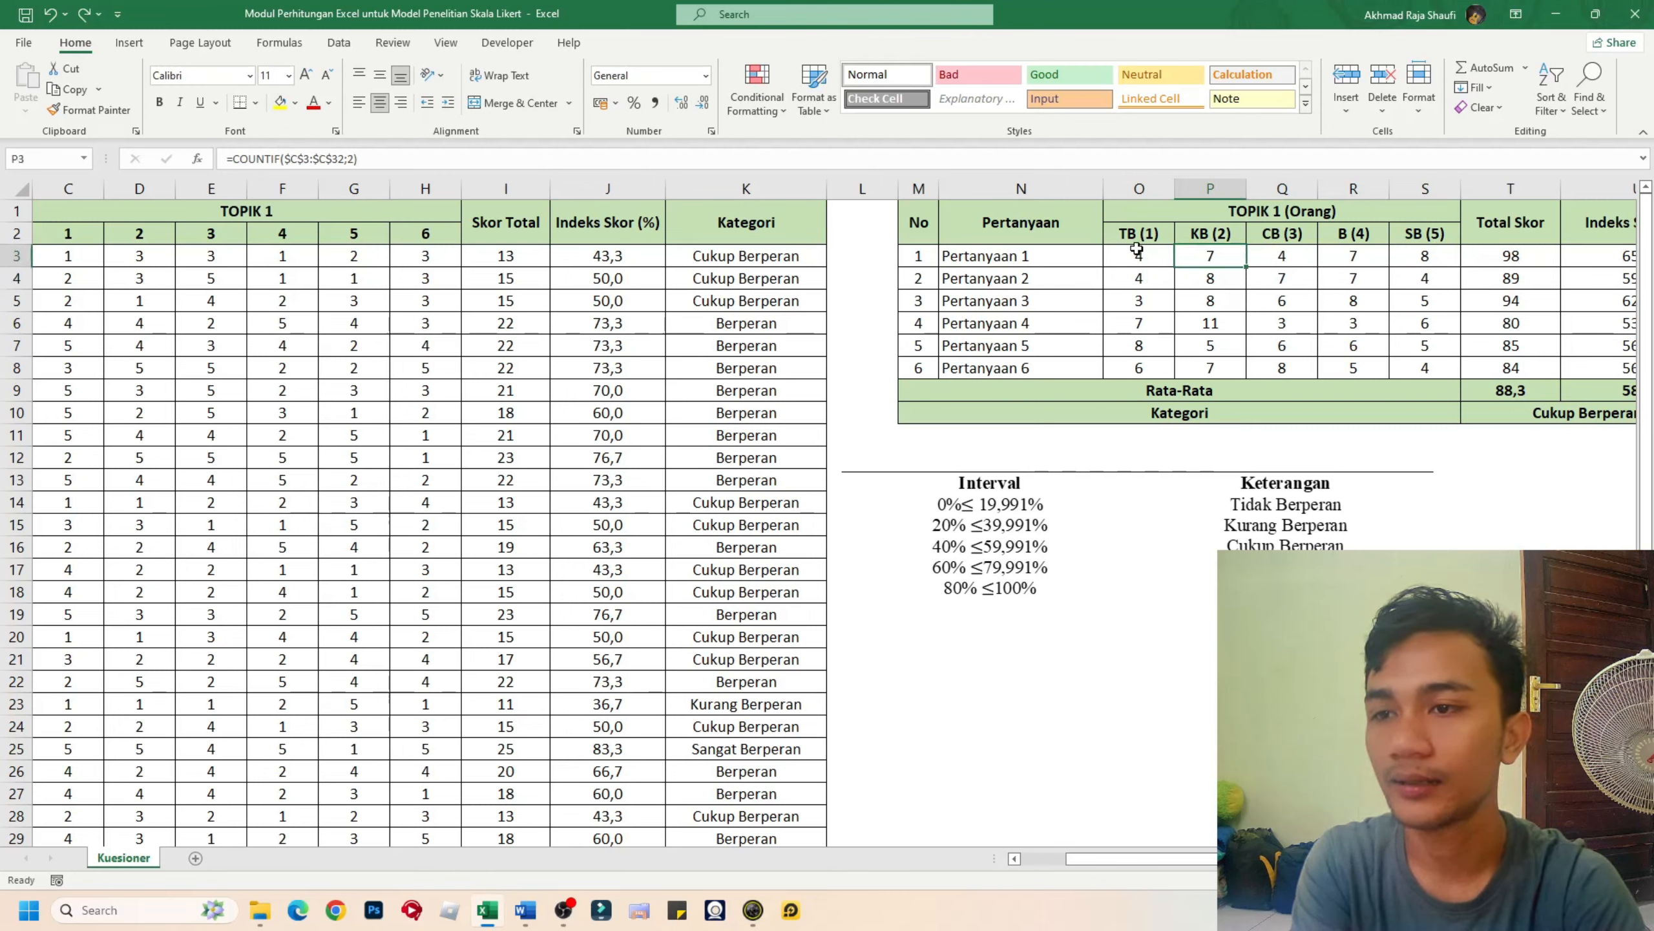
{"action": "left_click", "coordinate": [386, 158]}
{"action": "key", "text": "Escape"}
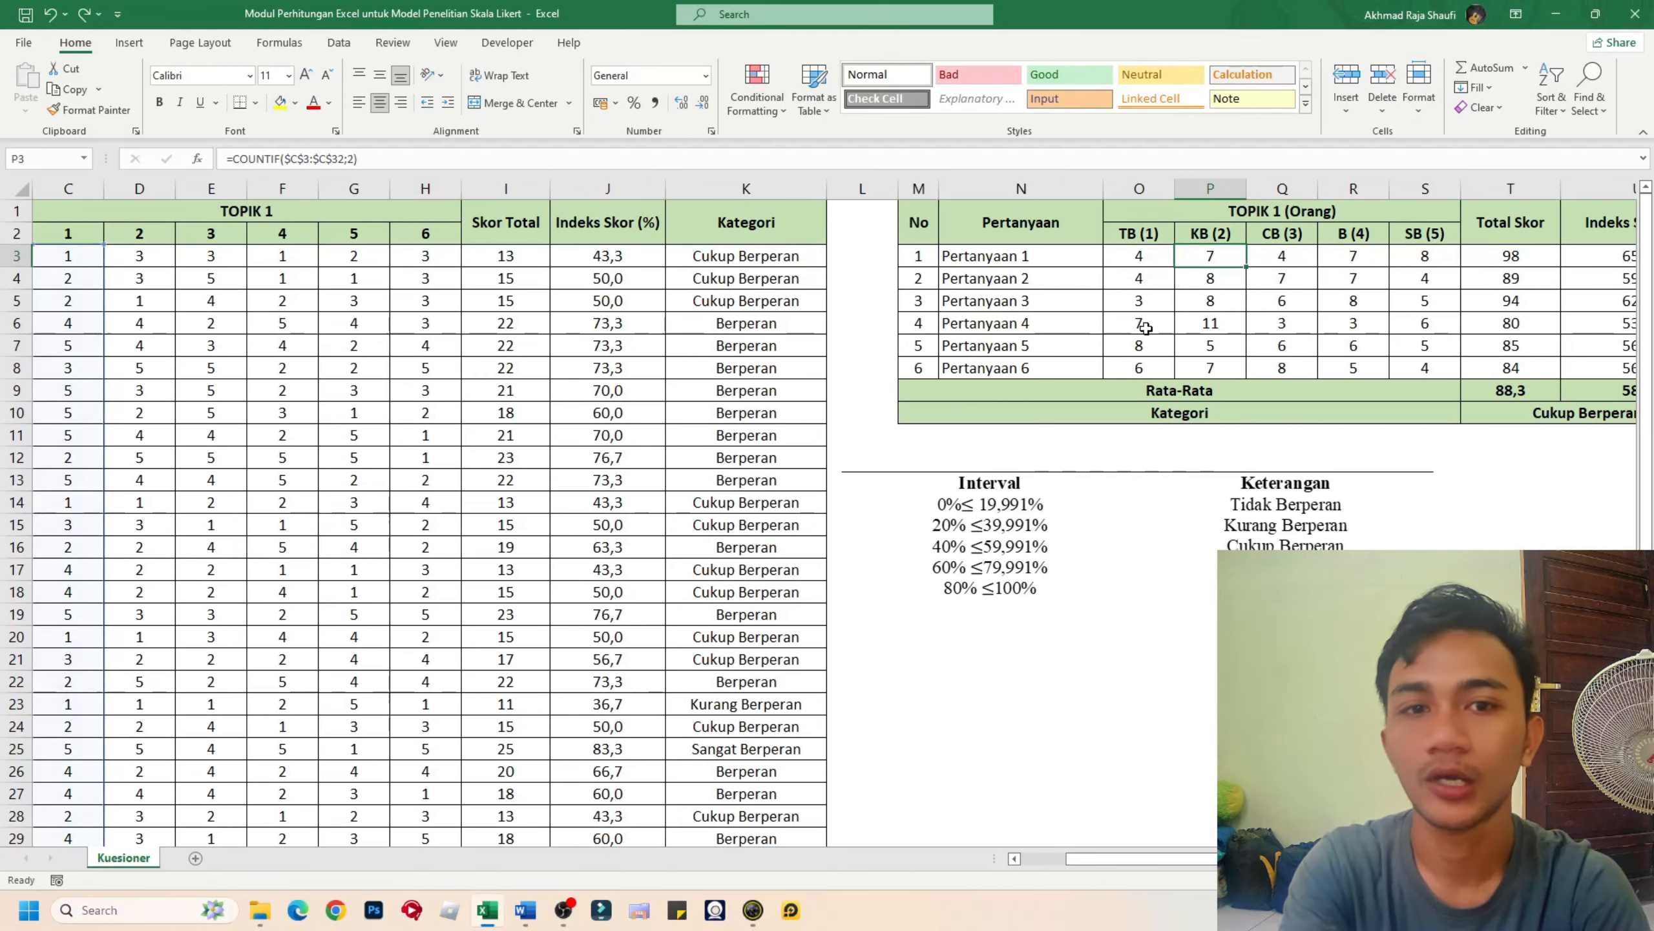
- Fill the COUNTIF formula from O3 across the Pertanyaan 1 row to S3
{"action": "left_click", "coordinate": [1166, 264]}
{"action": "left_click_drag", "start_coordinate": [1169, 269], "coordinate": [1433, 267]}
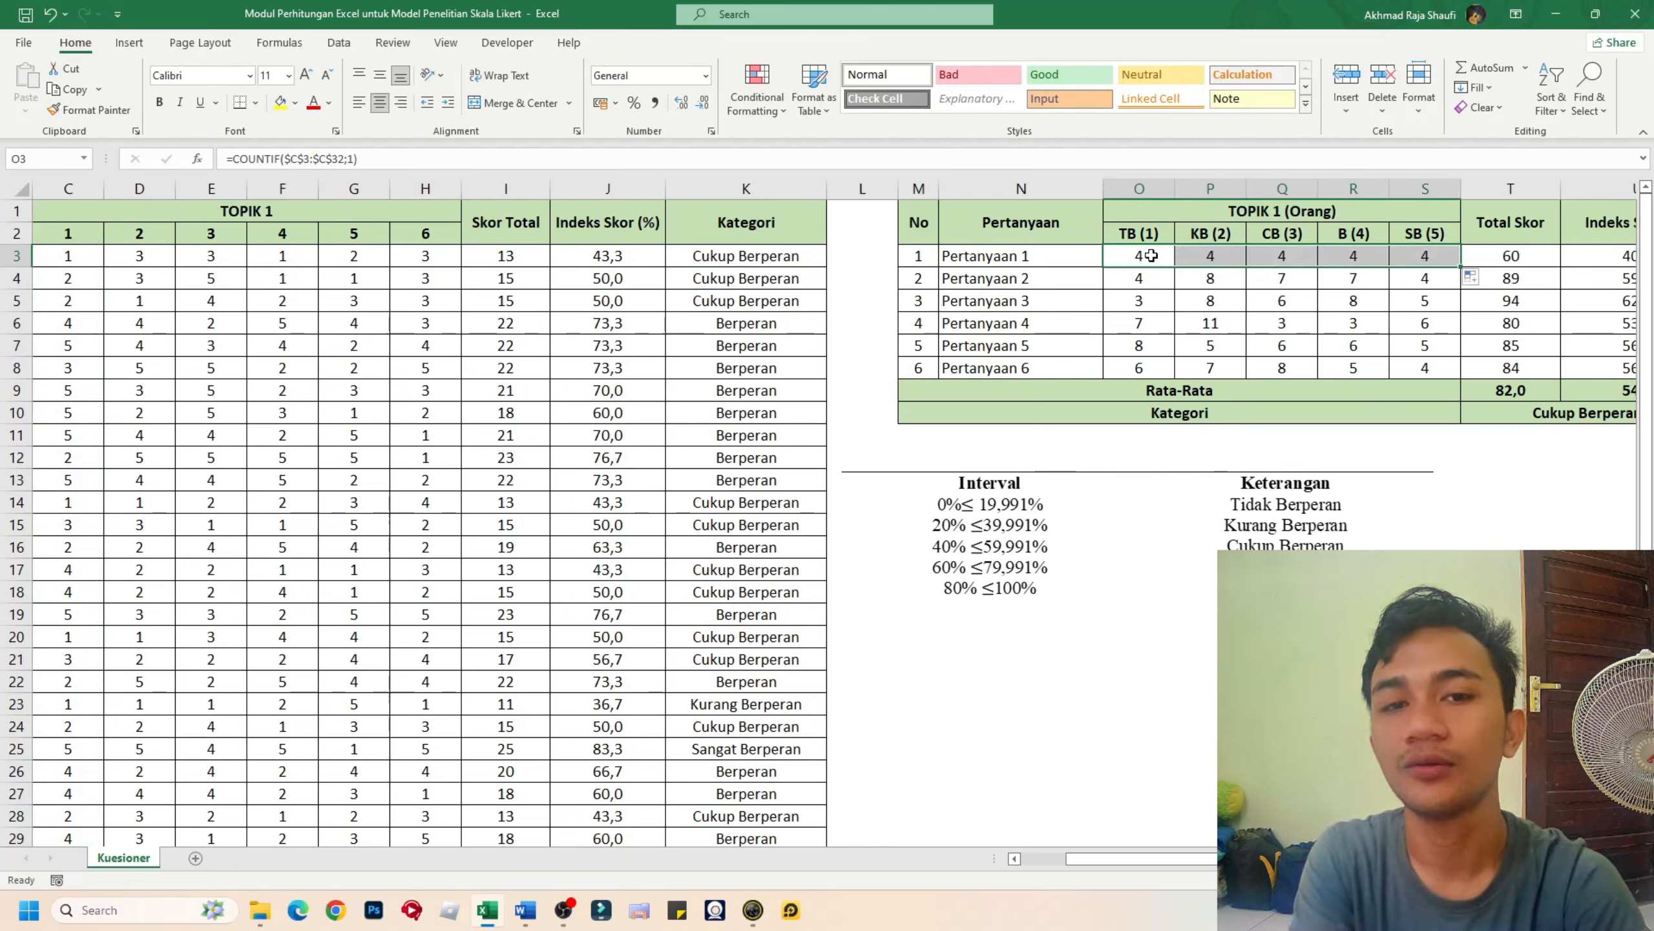
{"action": "left_click", "coordinate": [1265, 319]}
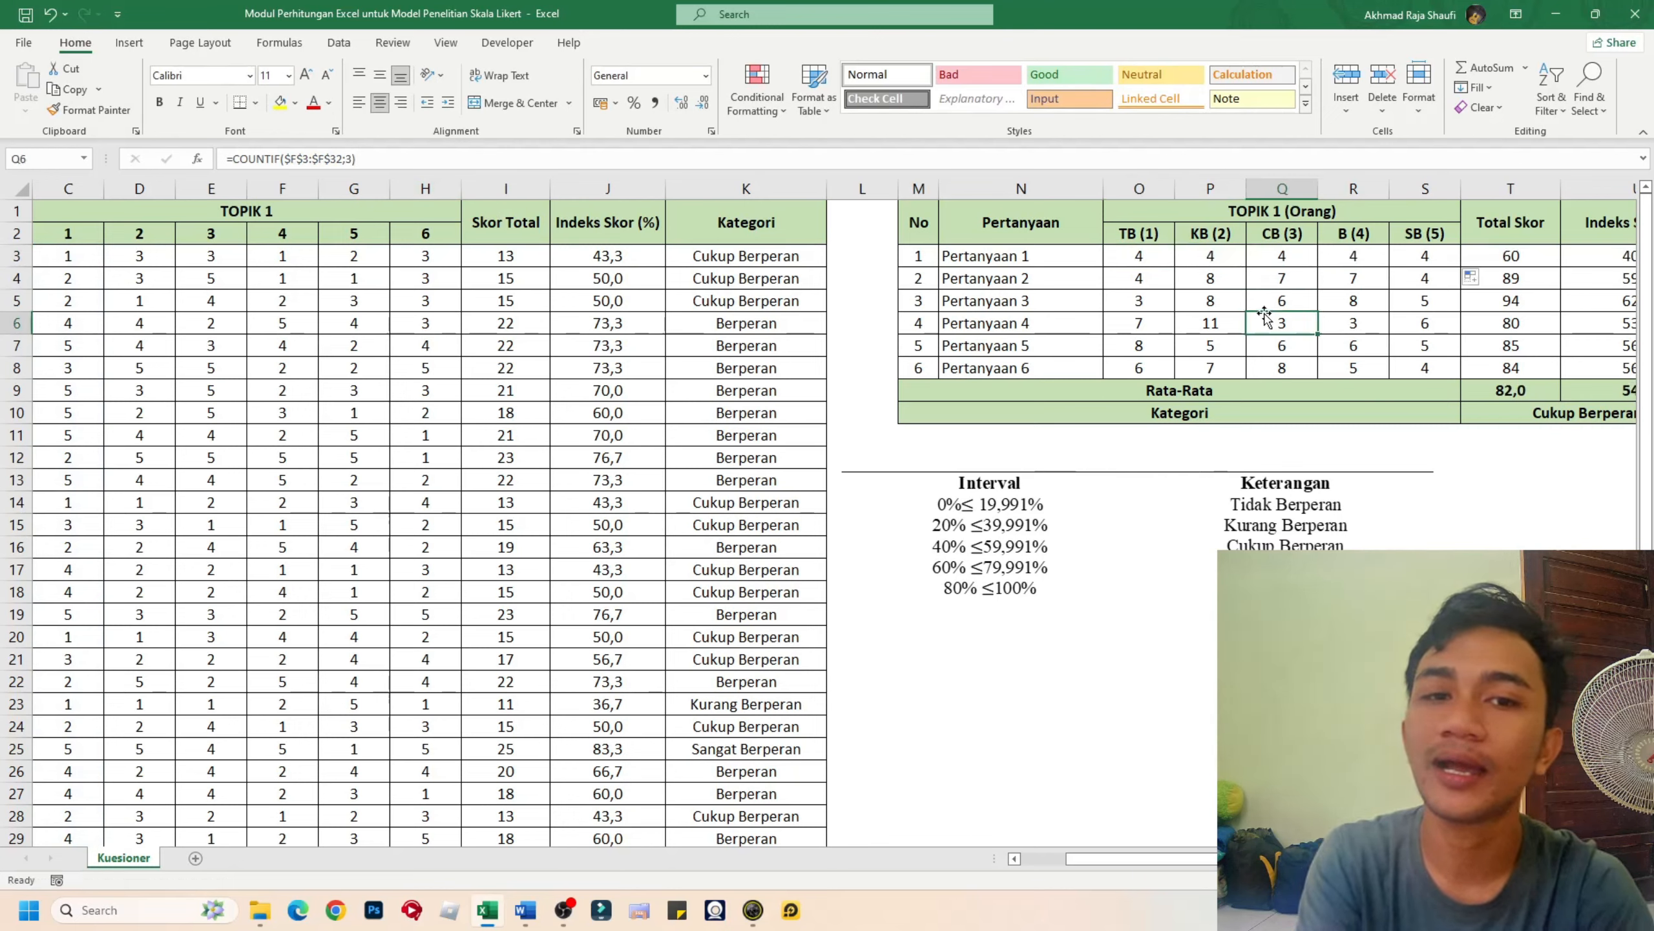
- Set the COUNTIF criterion in P3, under KB (2), to 2
{"action": "left_click", "coordinate": [1209, 256]}
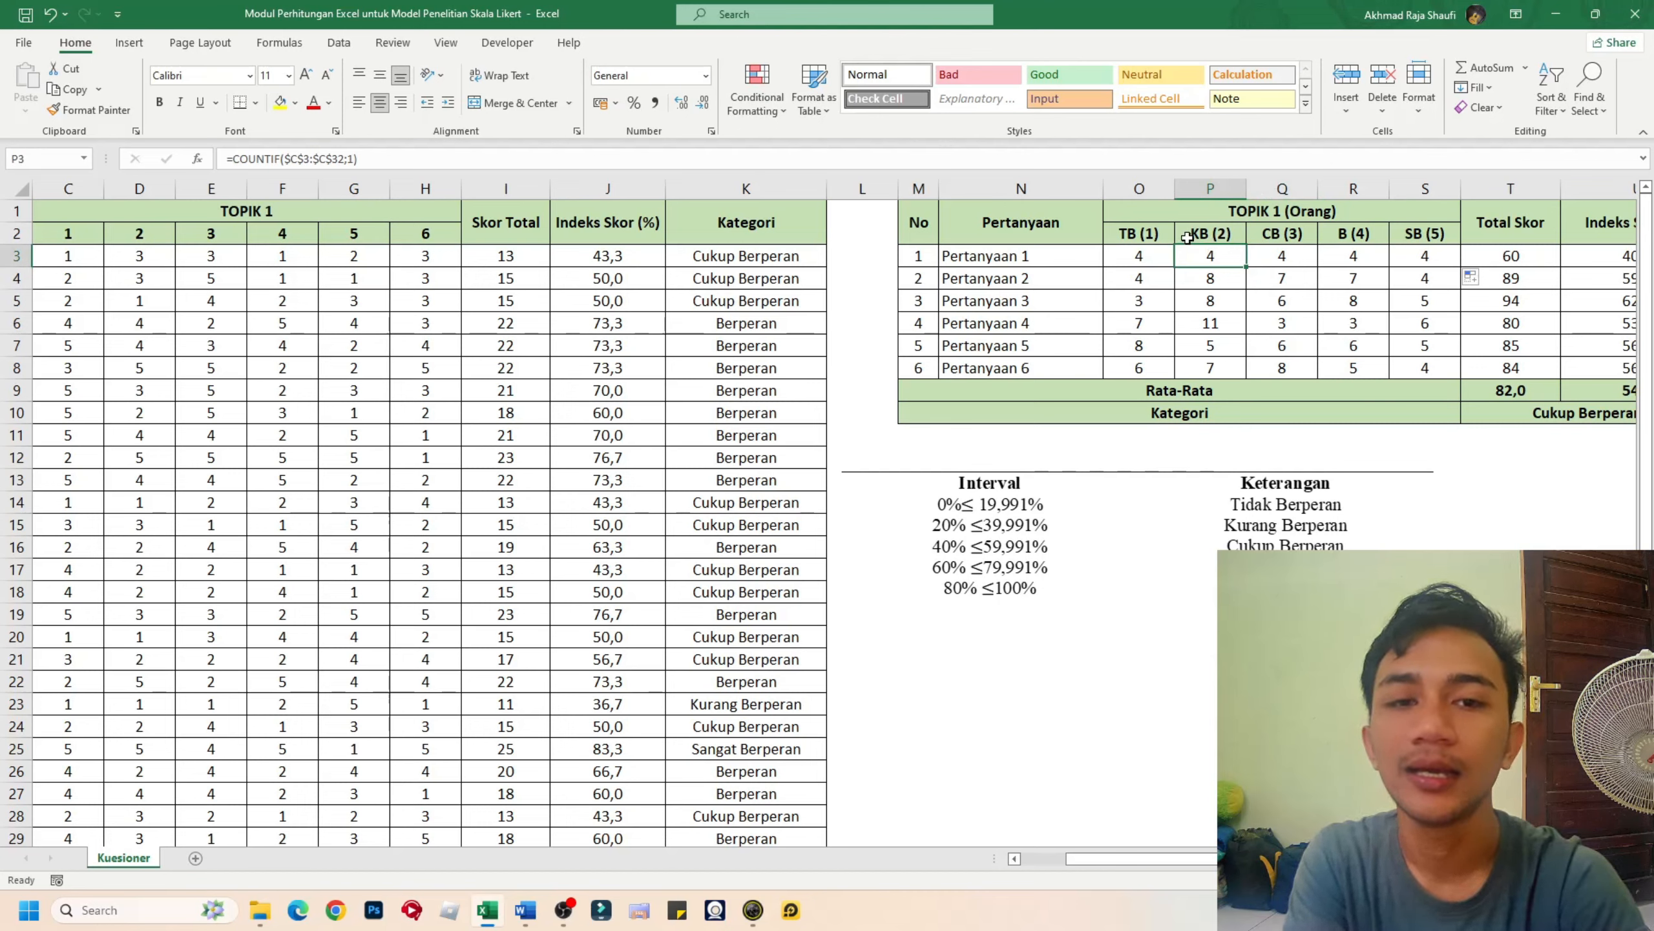
{"action": "left_click", "coordinate": [356, 159]}
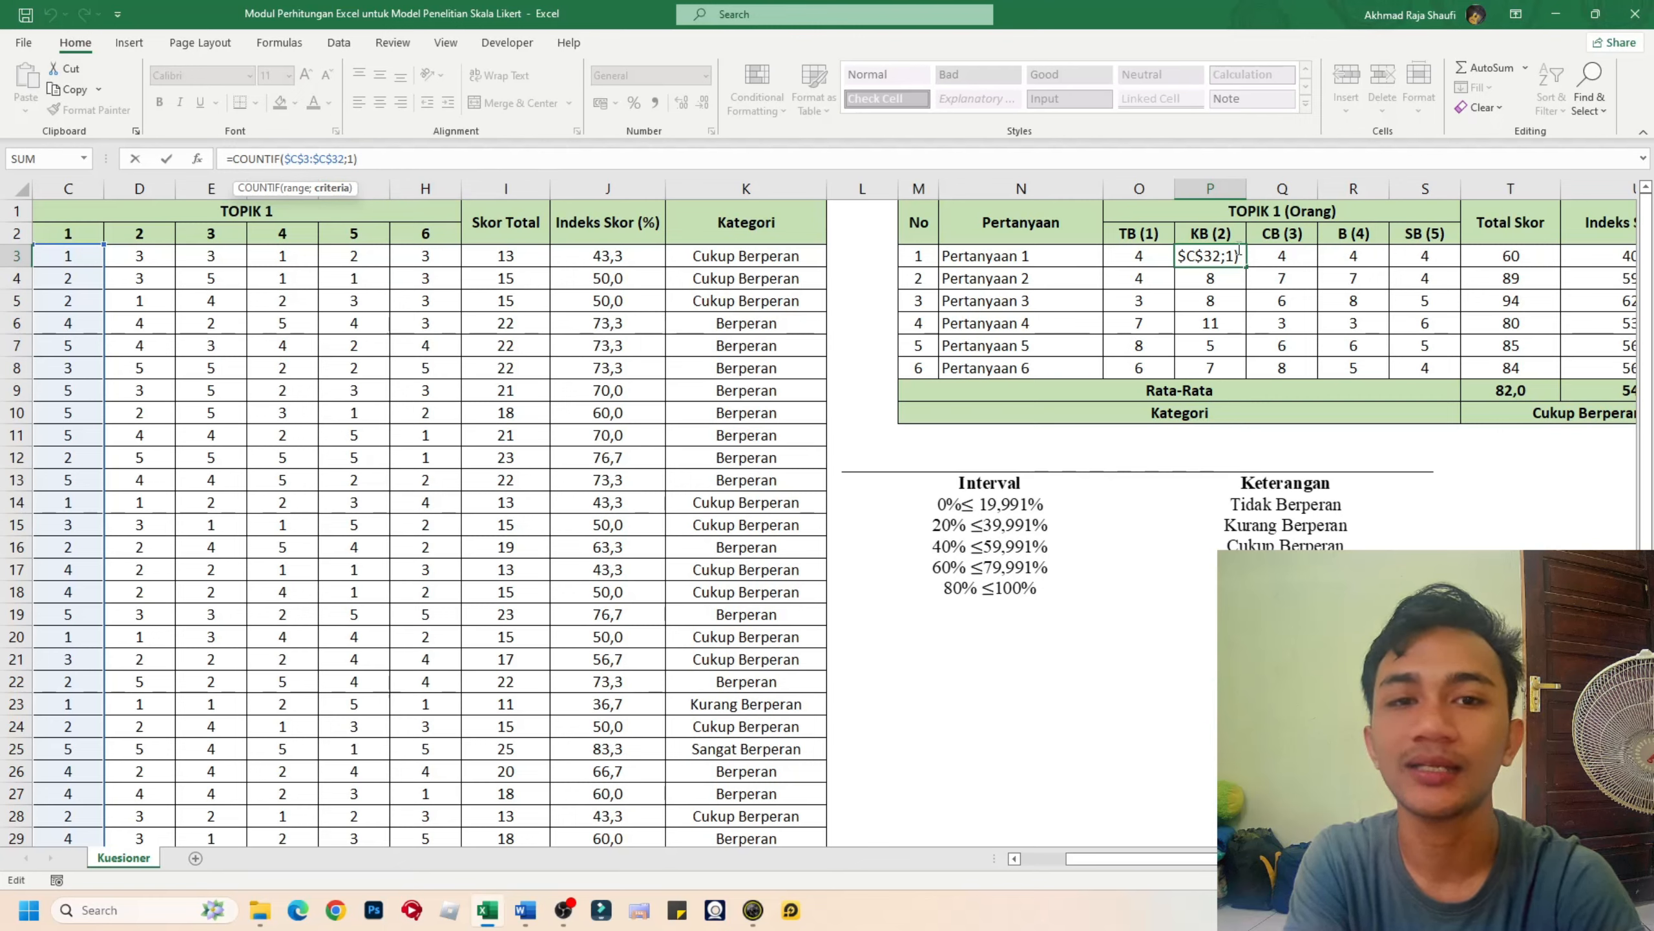
{"action": "key", "text": "BackSpace"}
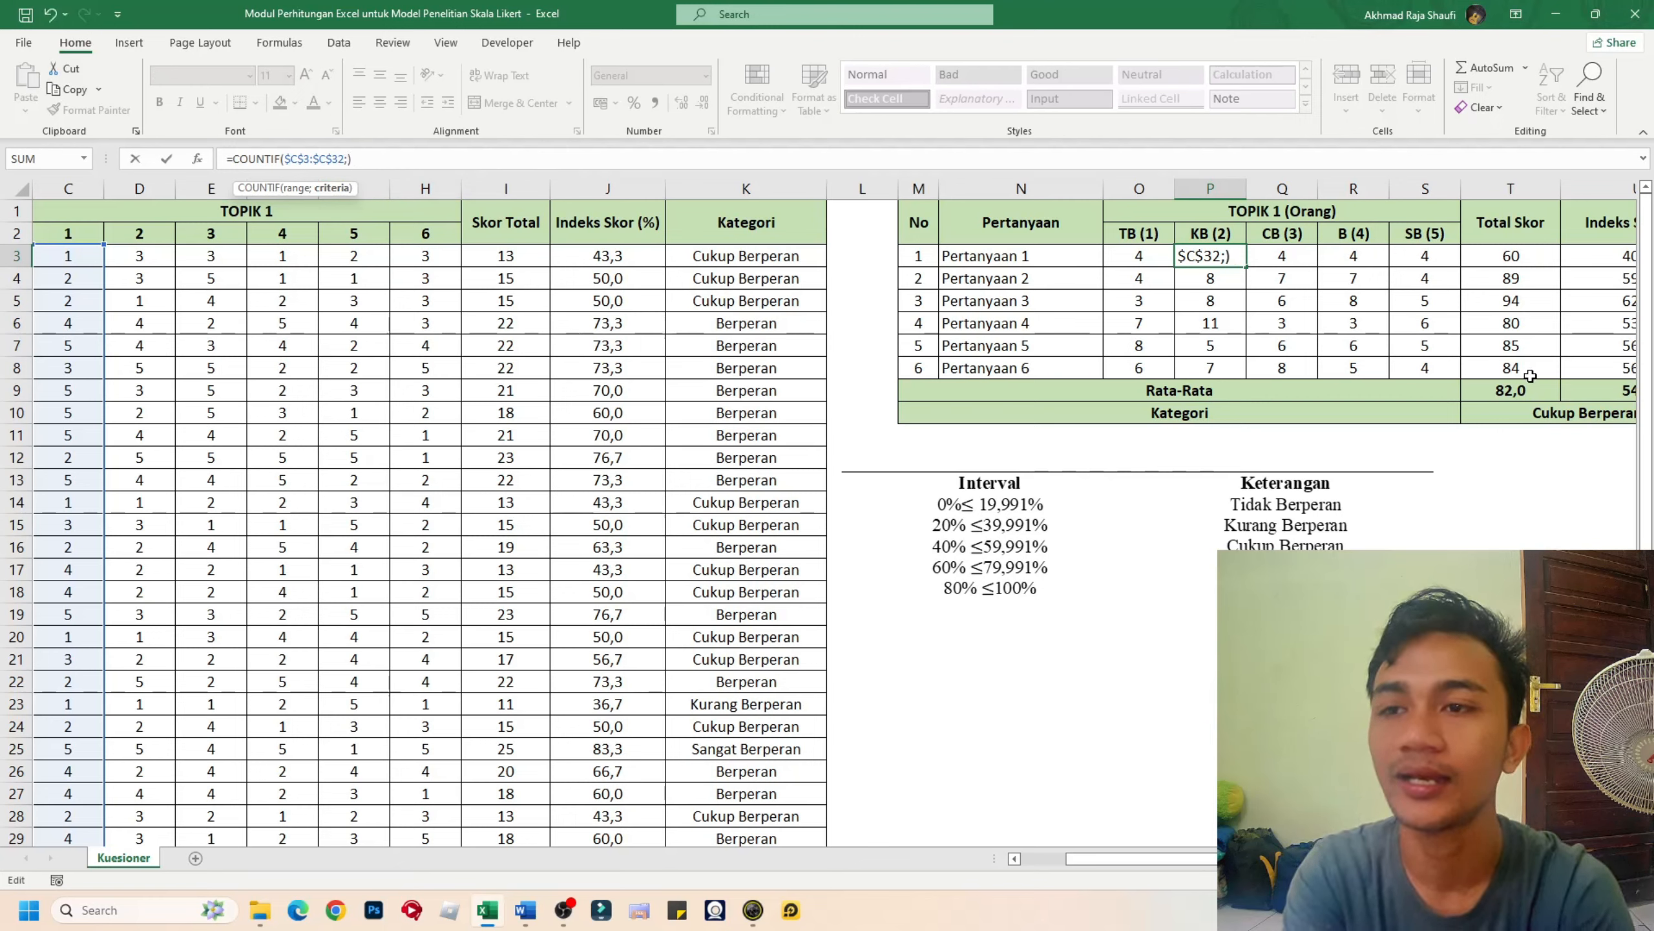
{"action": "type", "text": "2"}
{"action": "key", "text": "Return"}
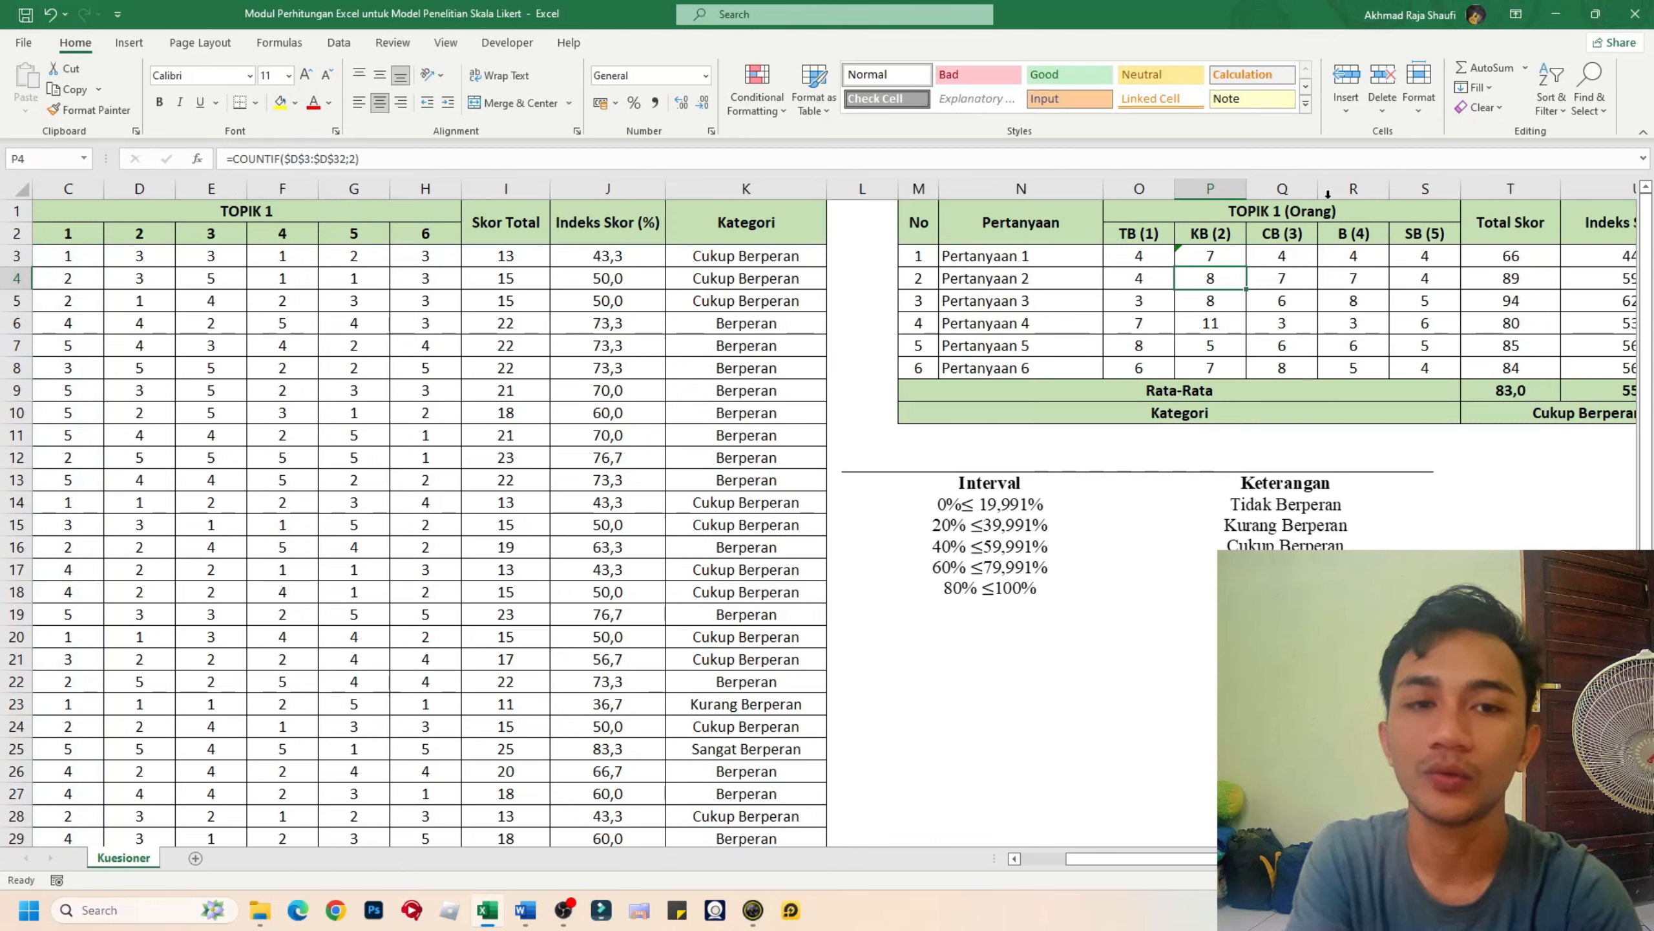
- Set the COUNTIF criterion to 3 in Q3 and to 4 in R3 for Pertanyaan 1
{"action": "left_click", "coordinate": [1278, 257]}
{"action": "left_click", "coordinate": [457, 160]}
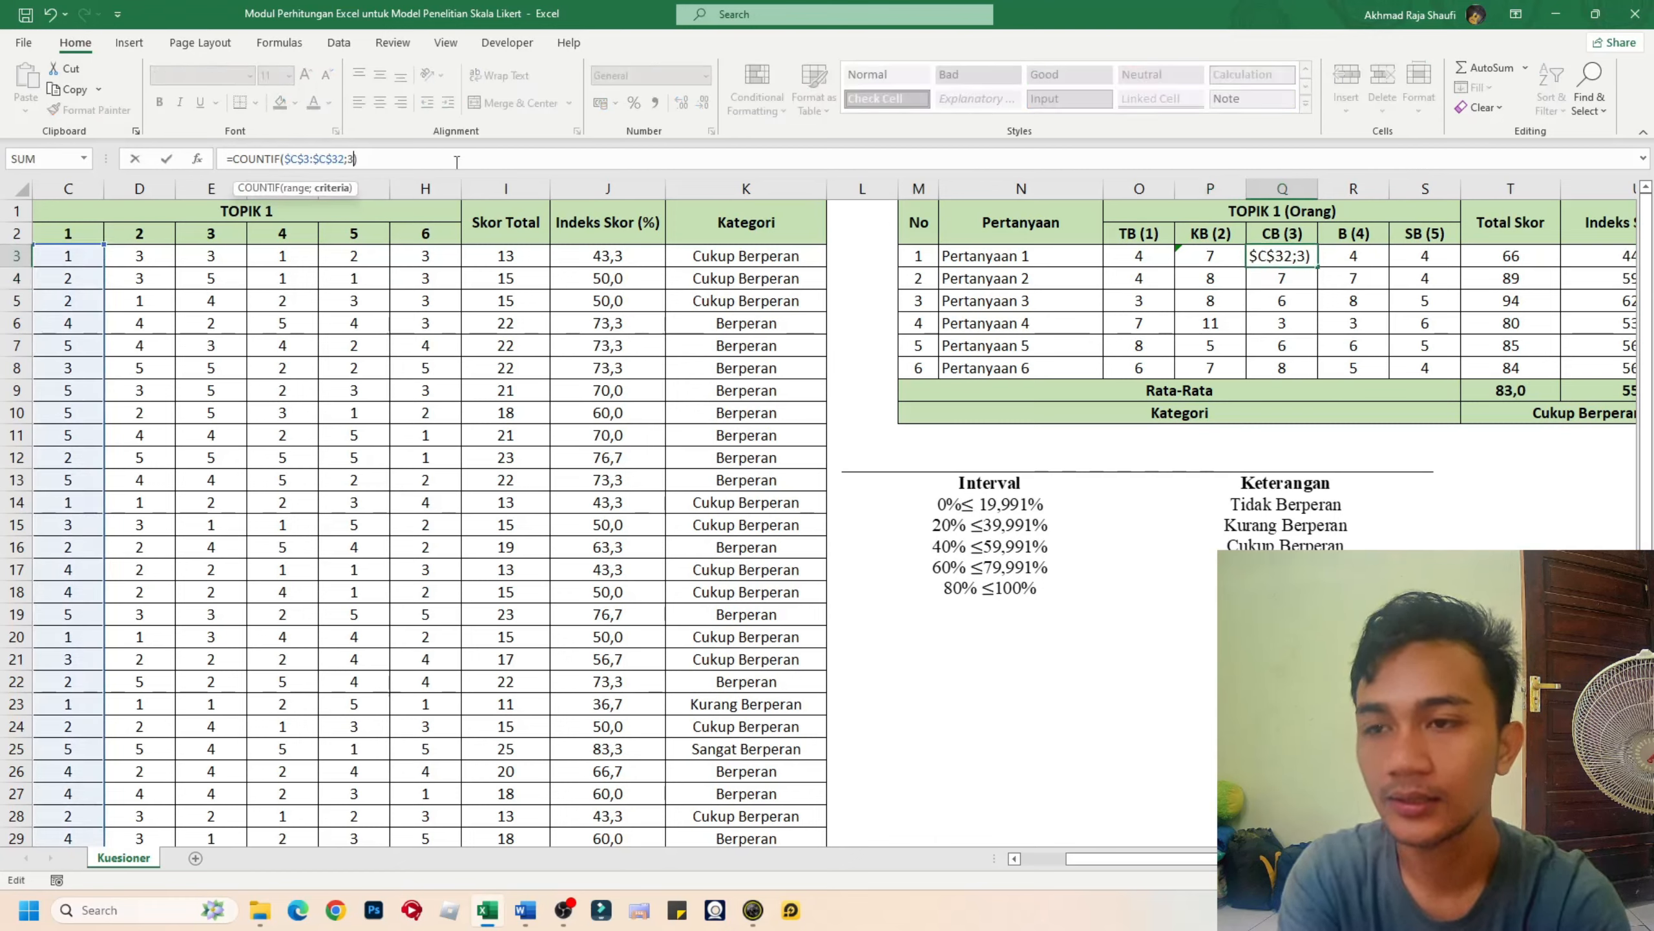
{"action": "key", "text": "Escape"}
{"action": "key", "text": "Right"}
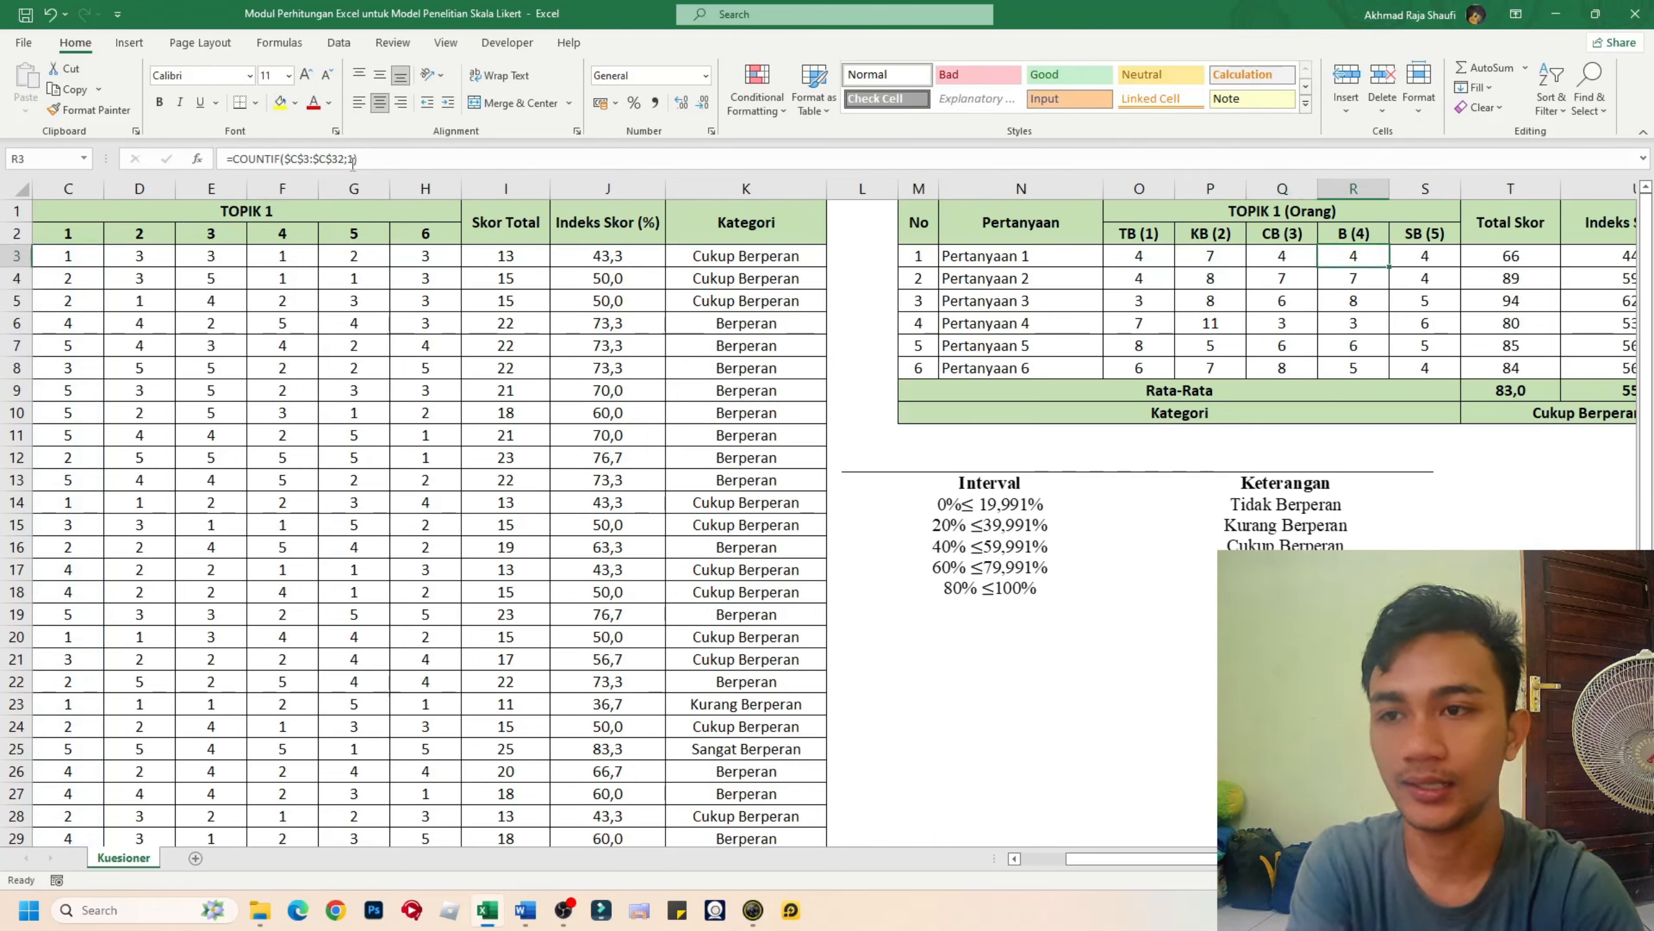
{"action": "left_click", "coordinate": [517, 167]}
{"action": "key", "text": "BackSpace"}
{"action": "type", "text": "4"}
{"action": "key", "text": "Return"}
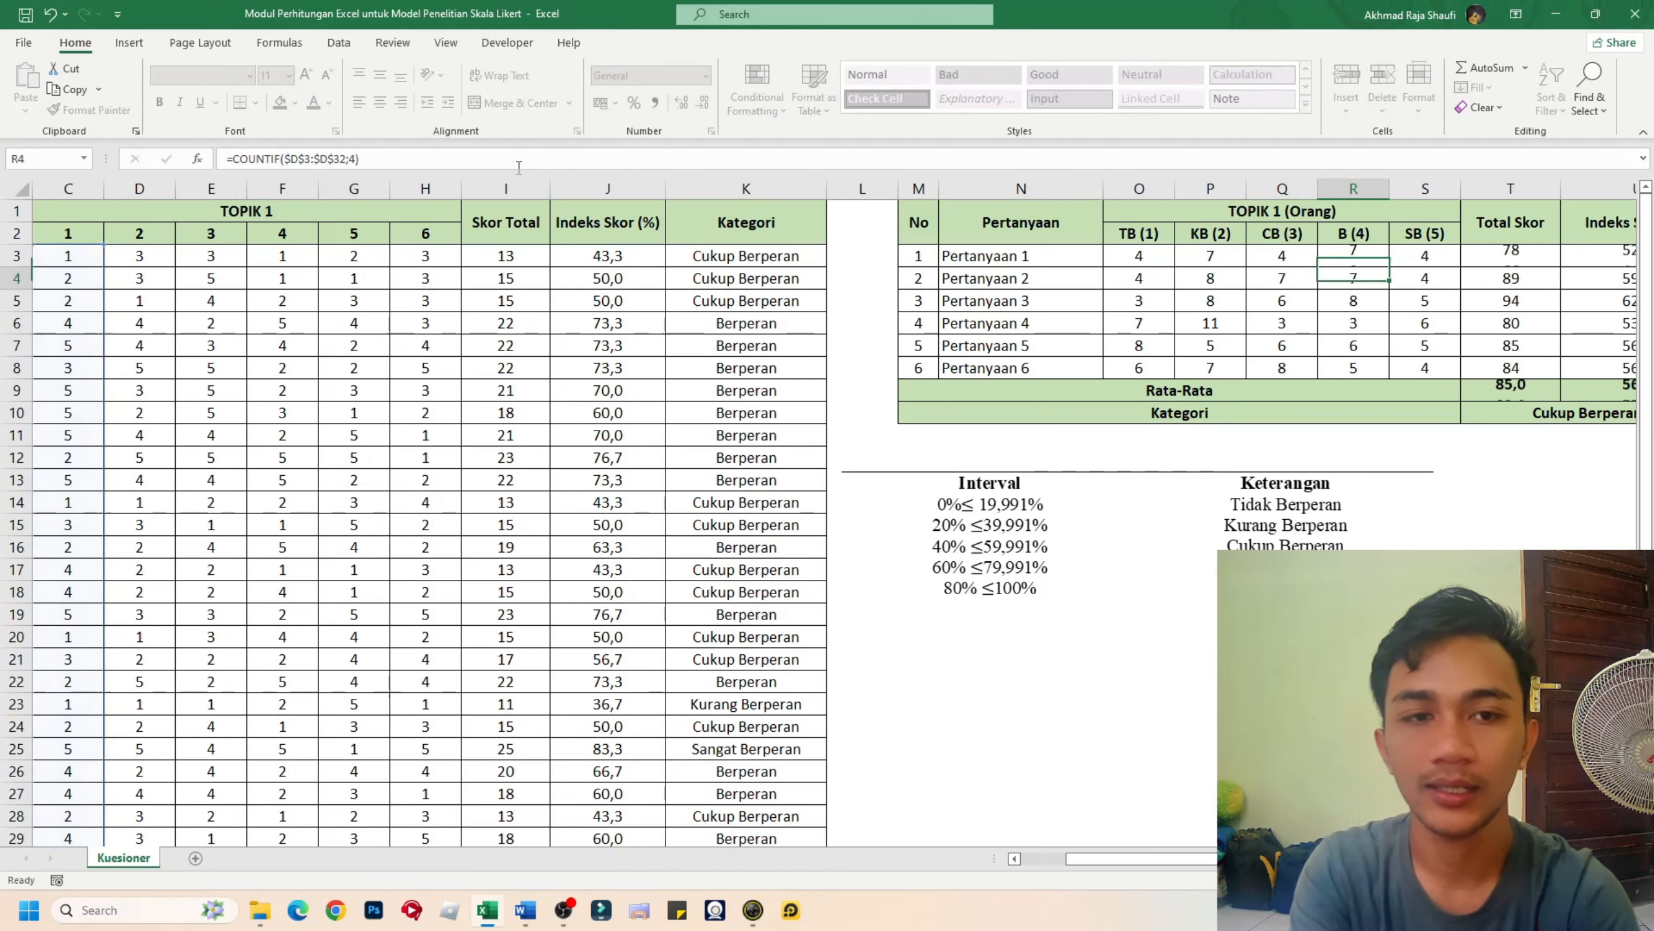
- Set the COUNTIF criterion in S3, under SB (5), to 5
{"action": "left_click", "coordinate": [1435, 258]}
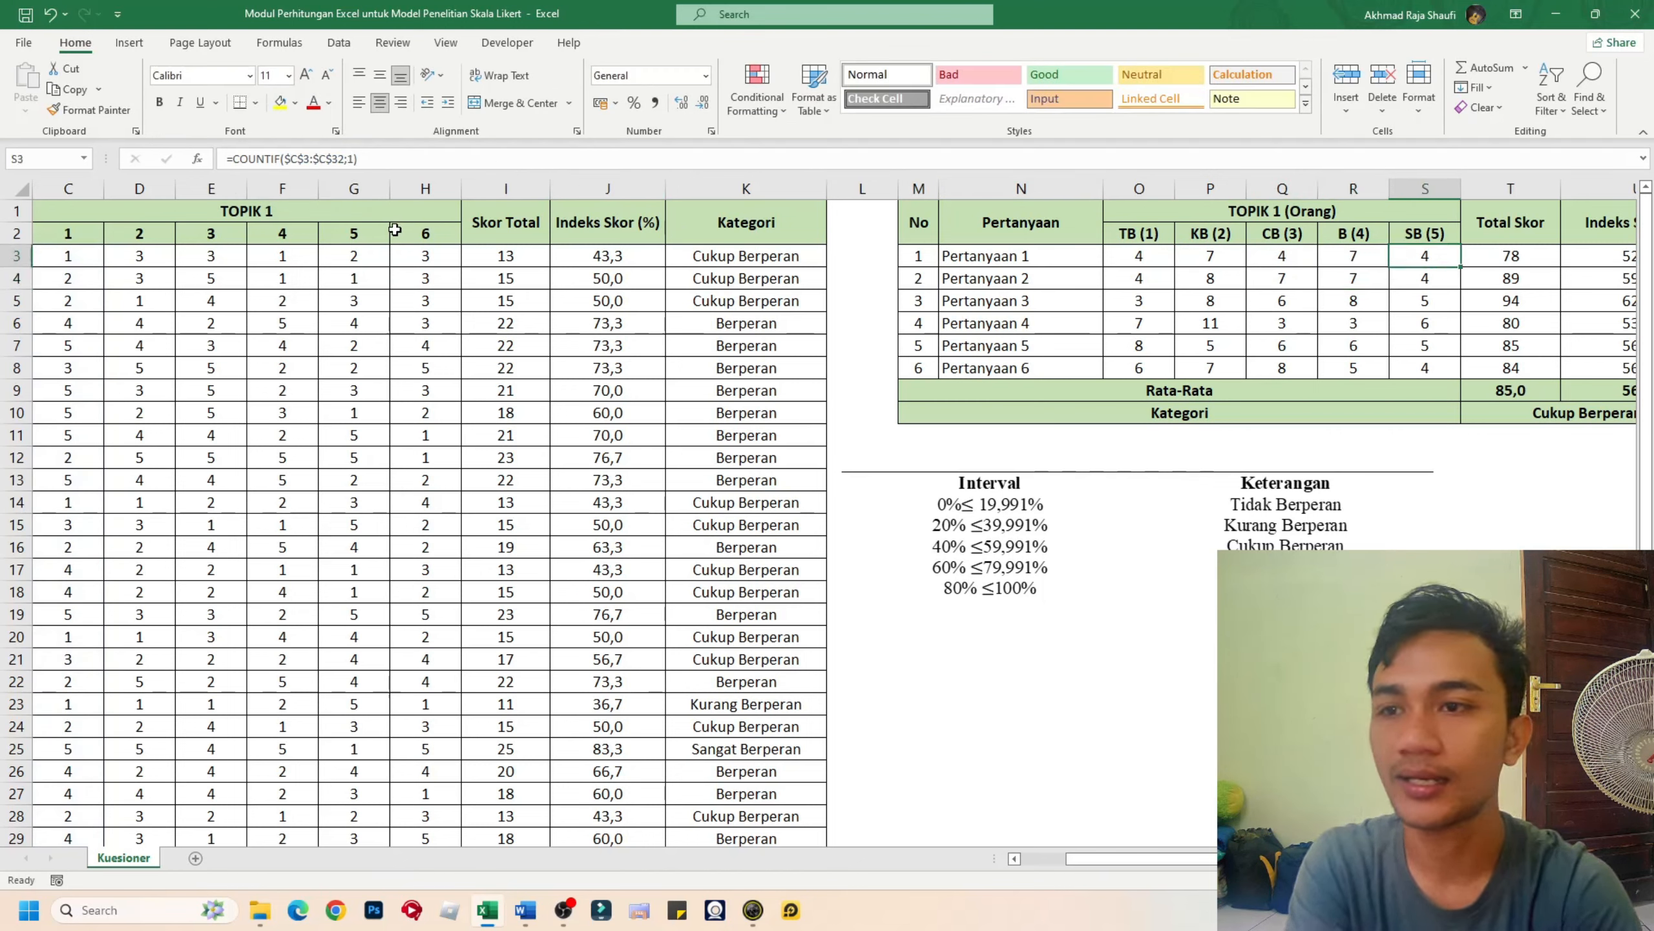
{"action": "left_click", "coordinate": [353, 159]}
{"action": "key", "text": "BackSpace"}
{"action": "type", "text": "5"}
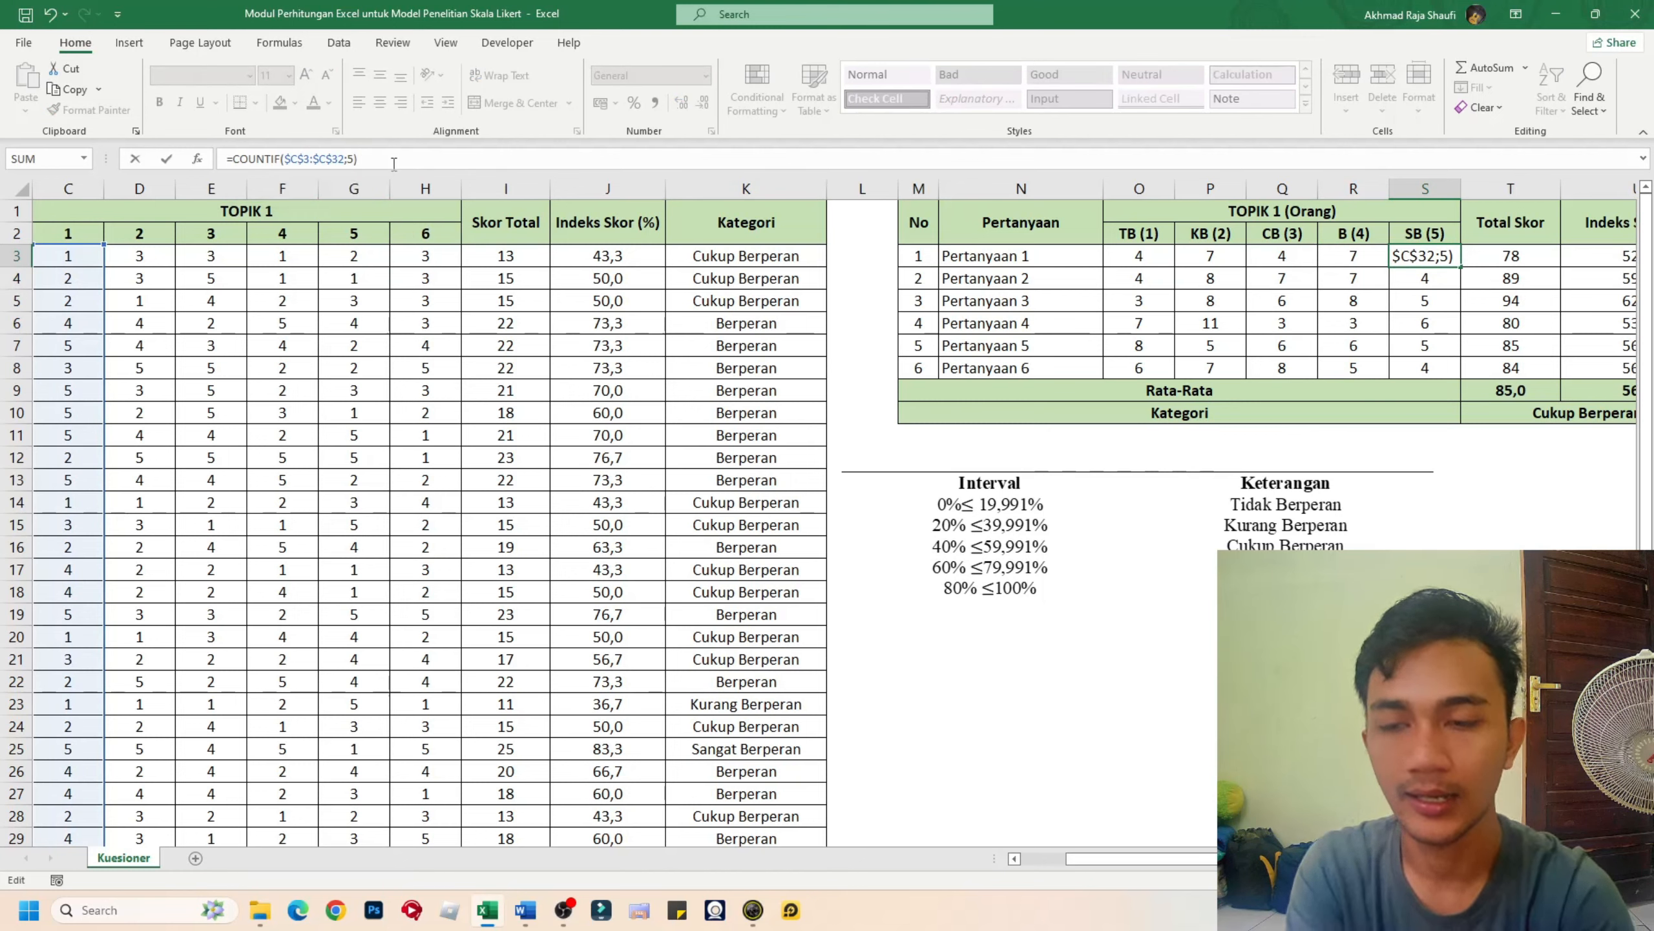
{"action": "key", "text": "Return"}
- Examine the Pertanyaan 2 COUNTIF formula in O4 and the extent of its referenced answer range in column D
{"action": "left_click", "coordinate": [1181, 283]}
{"action": "left_click", "coordinate": [1160, 263]}
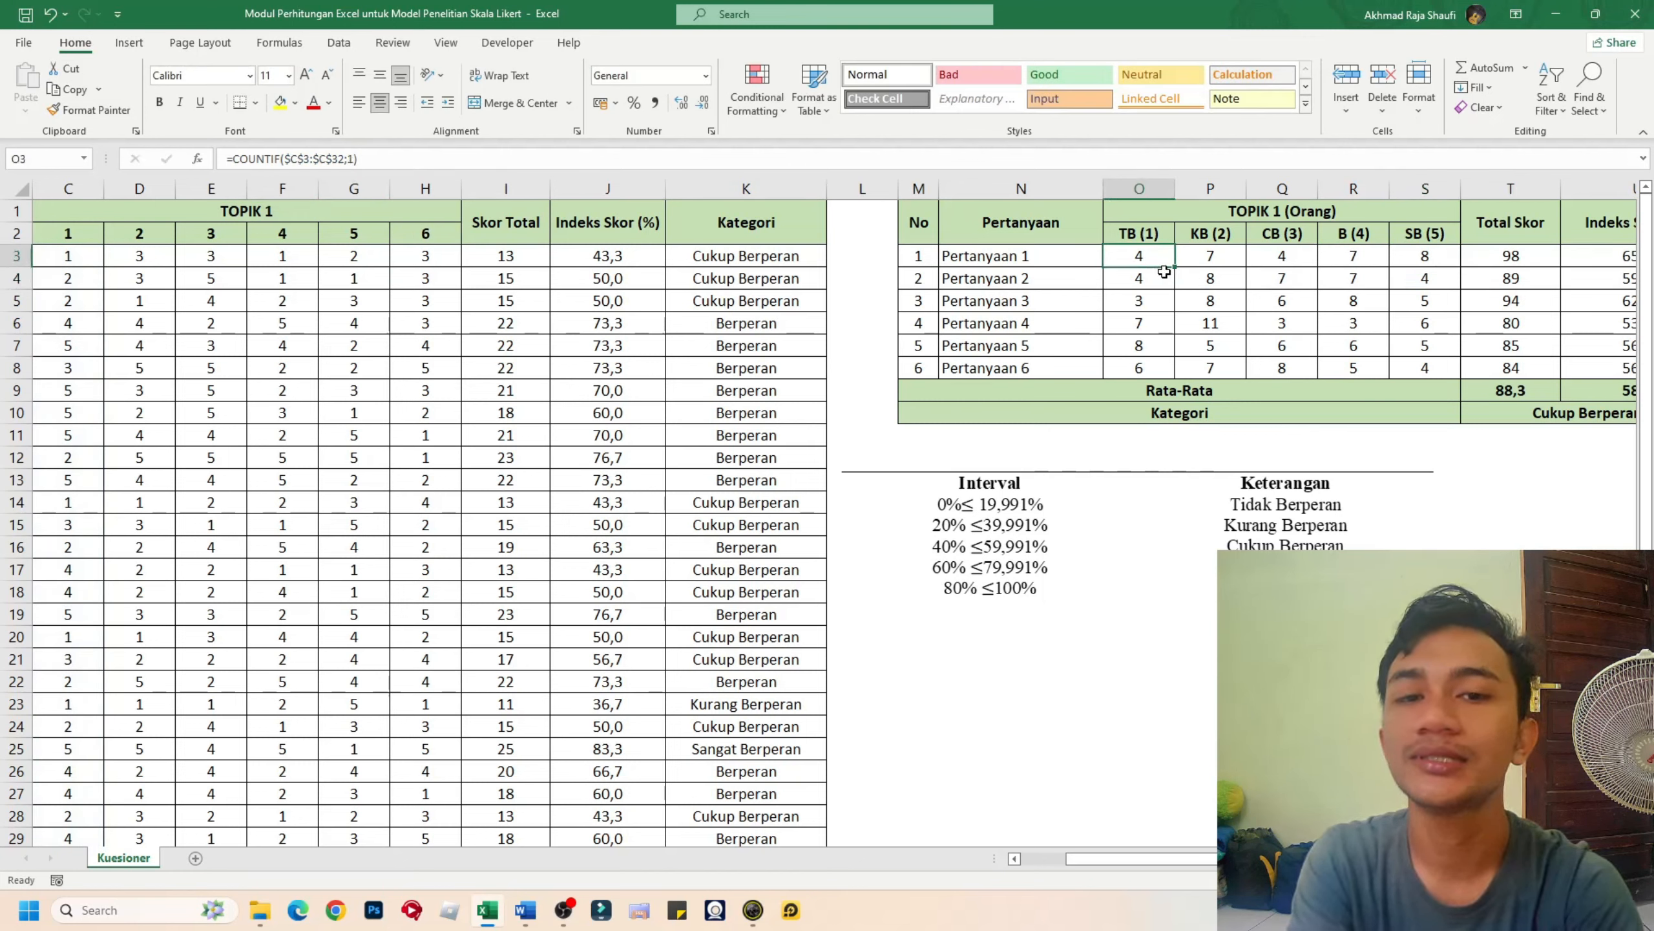
{"action": "left_click", "coordinate": [1135, 278]}
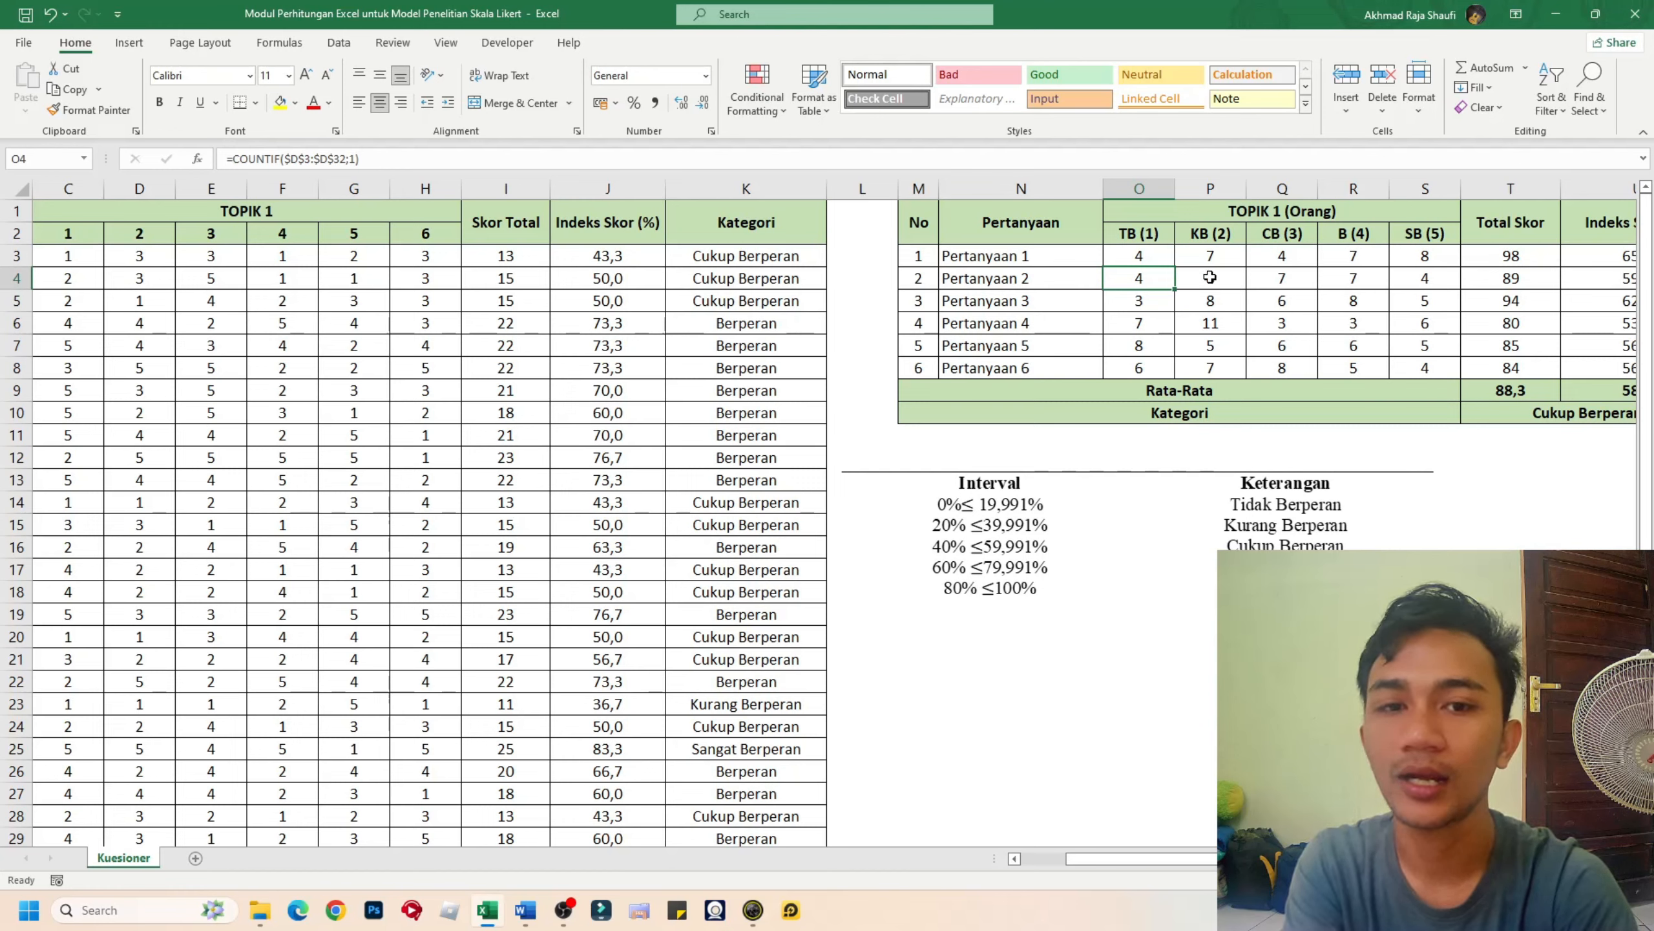
{"action": "left_click", "coordinate": [383, 160]}
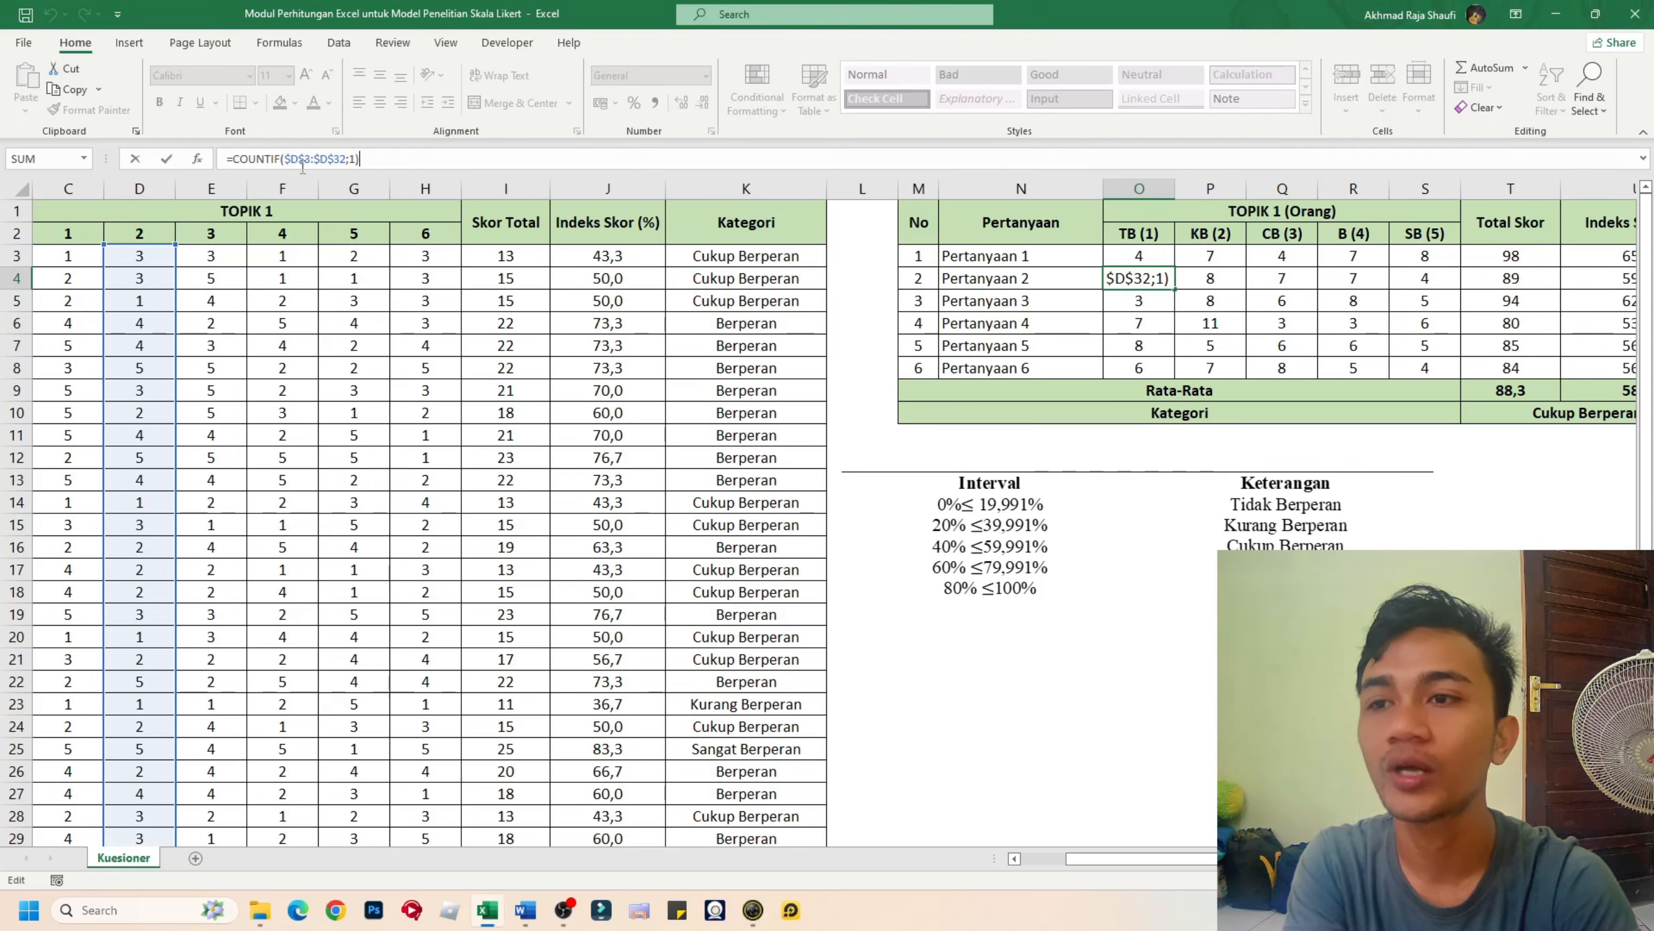
{"action": "scroll", "coordinate": [137, 260], "scroll_direction": "down", "scroll_amount": 4}
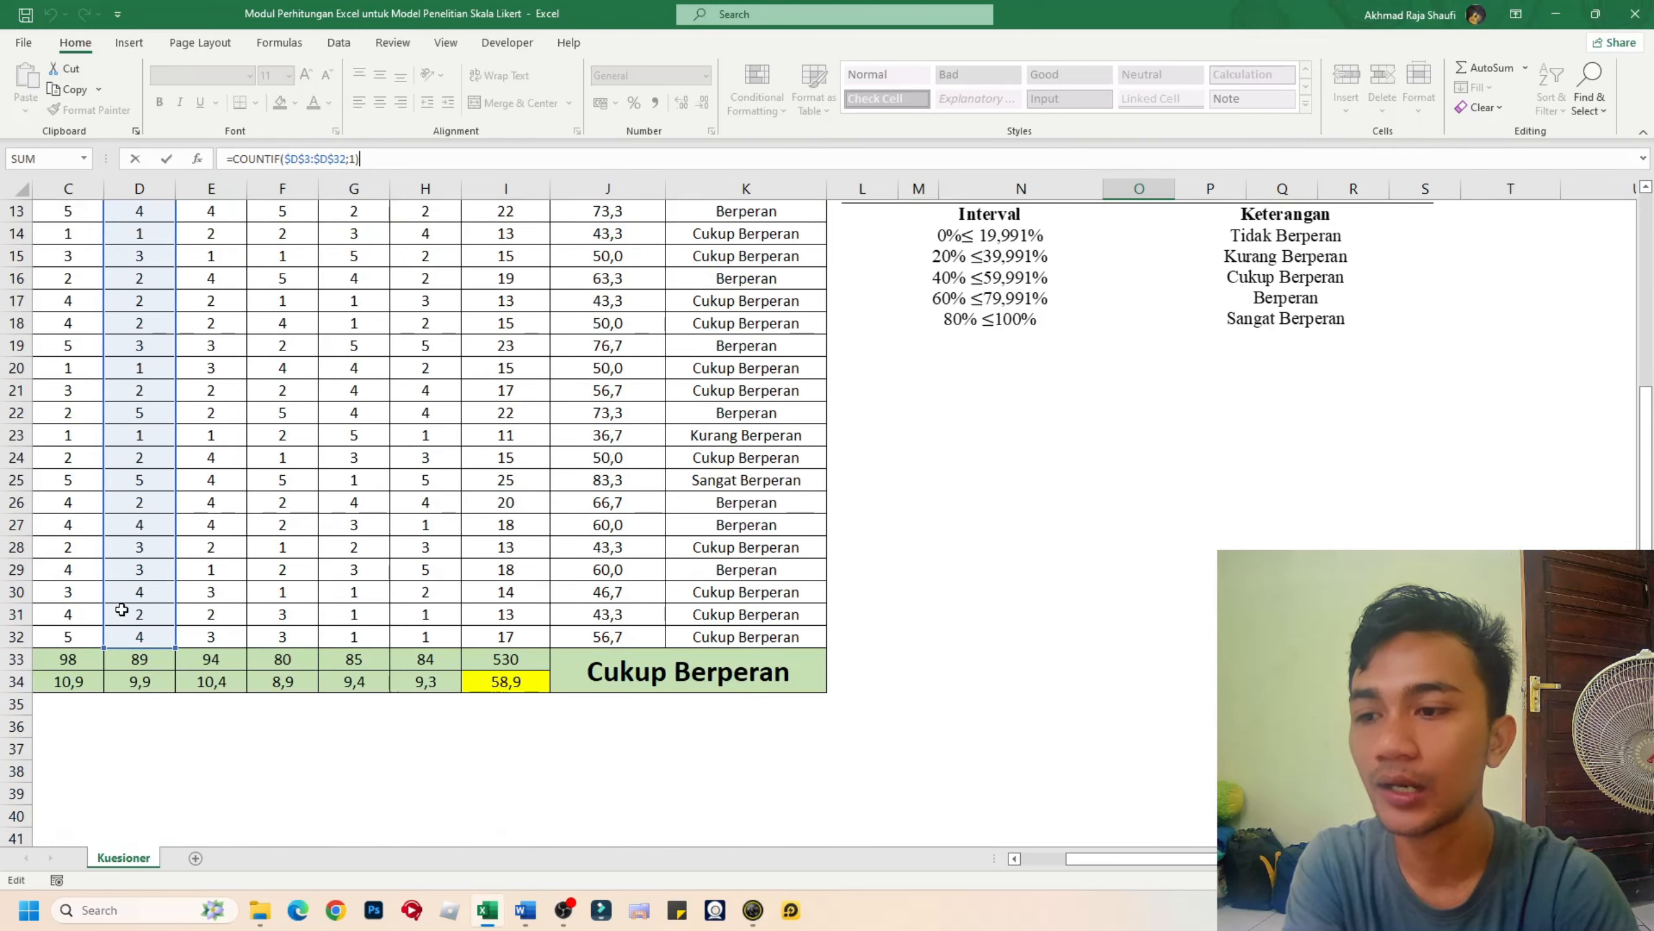
{"action": "scroll", "coordinate": [365, 276], "scroll_direction": "up", "scroll_amount": 4}
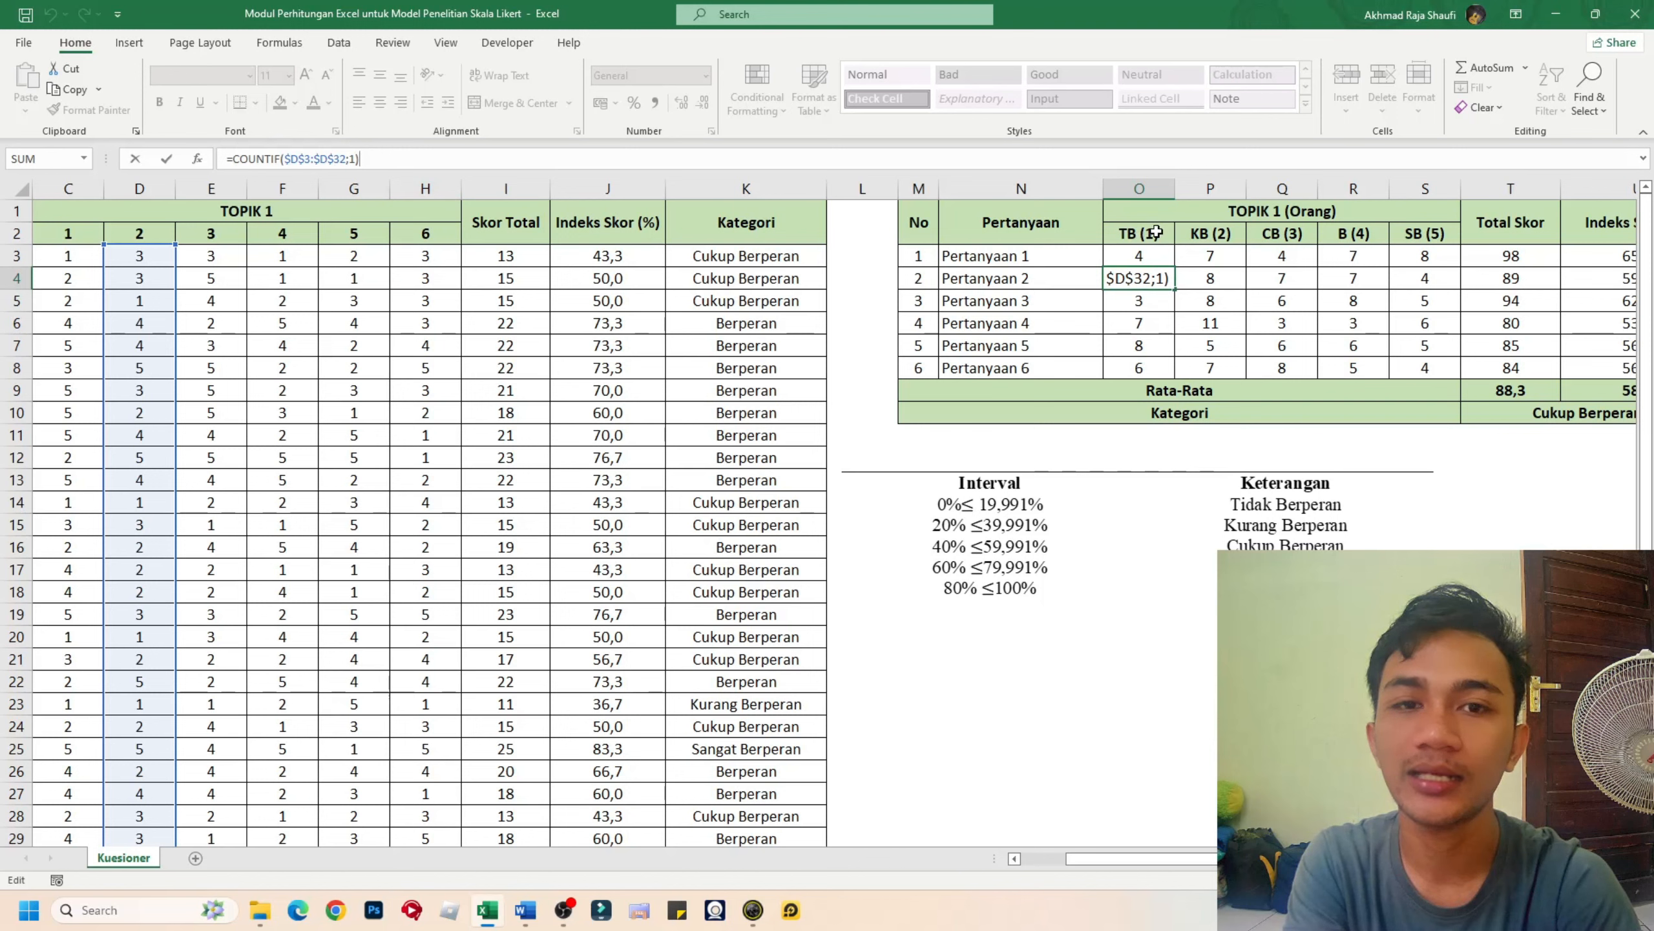
{"action": "key", "text": "ctrl+Return"}
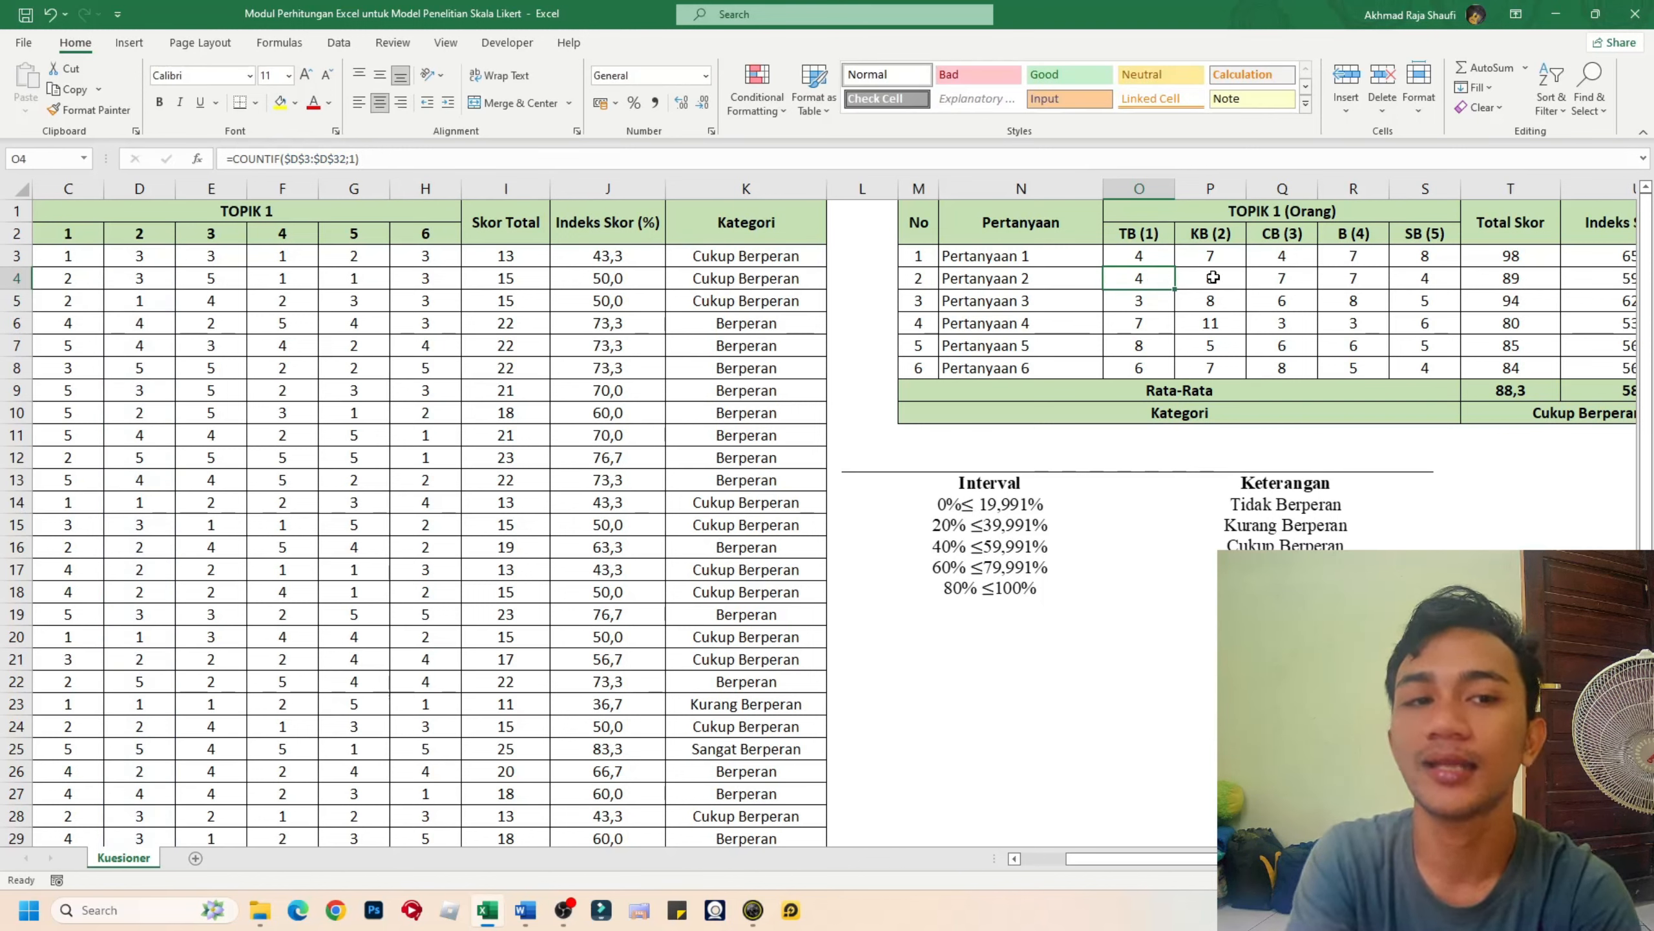
{"action": "left_click", "coordinate": [1281, 351]}
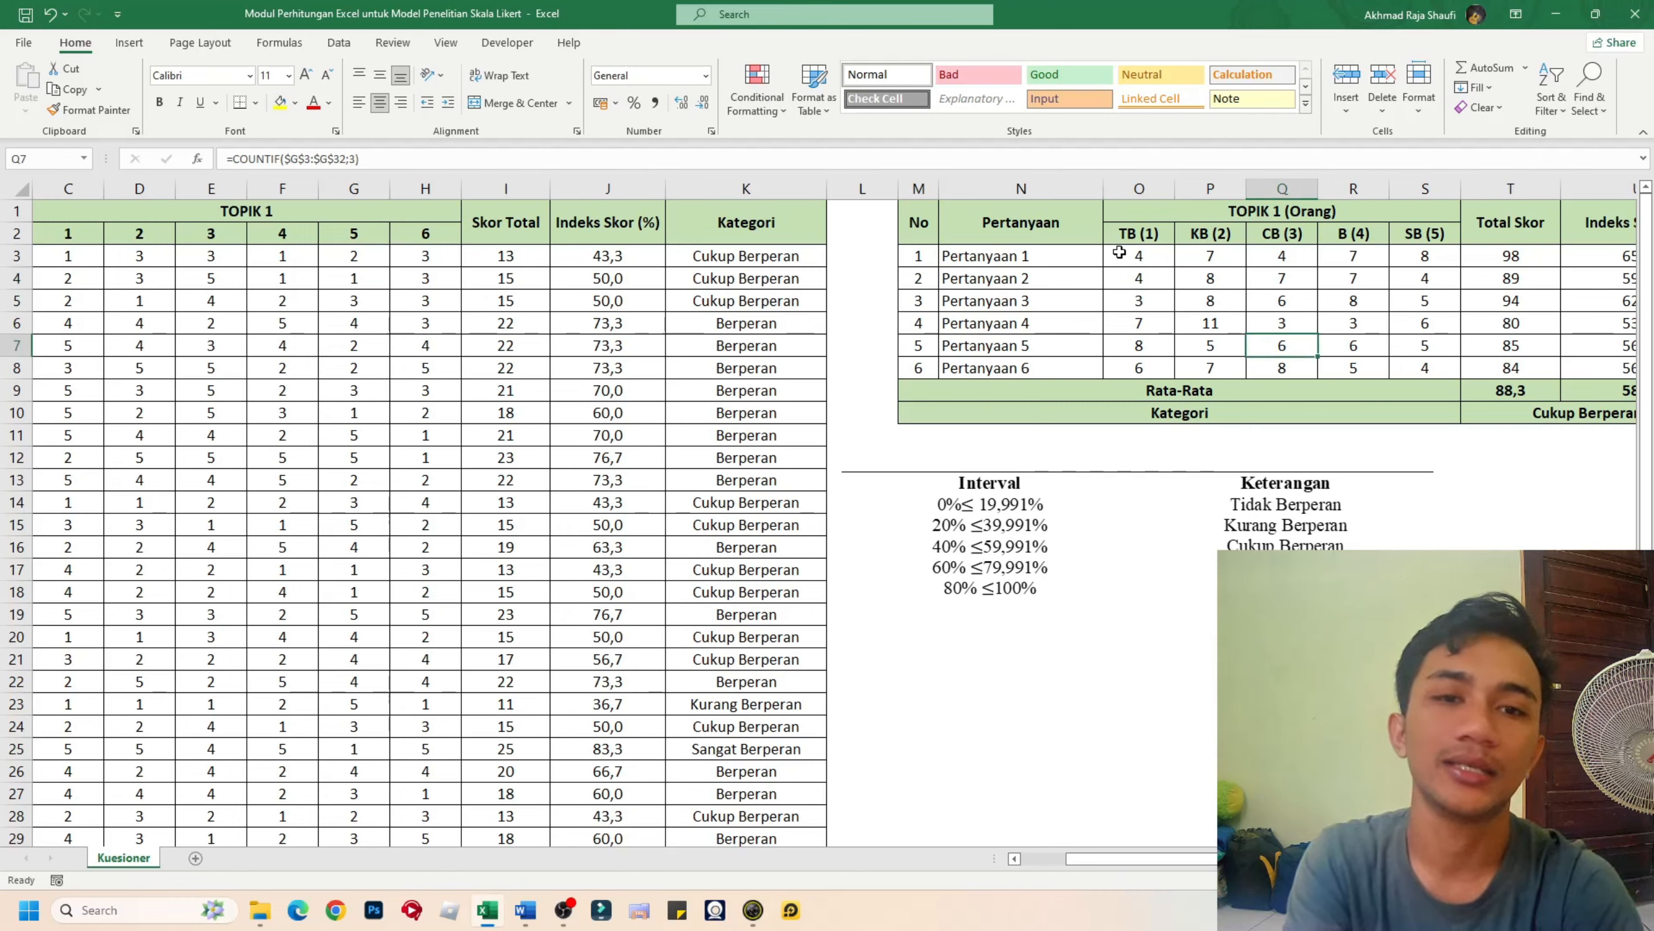
- Examine the COUNTIF counts in O3:S8 and the weighted Total Skor formula for Pertanyaan 1 in T3
{"action": "left_click_drag", "start_coordinate": [1120, 252], "coordinate": [1425, 369]}
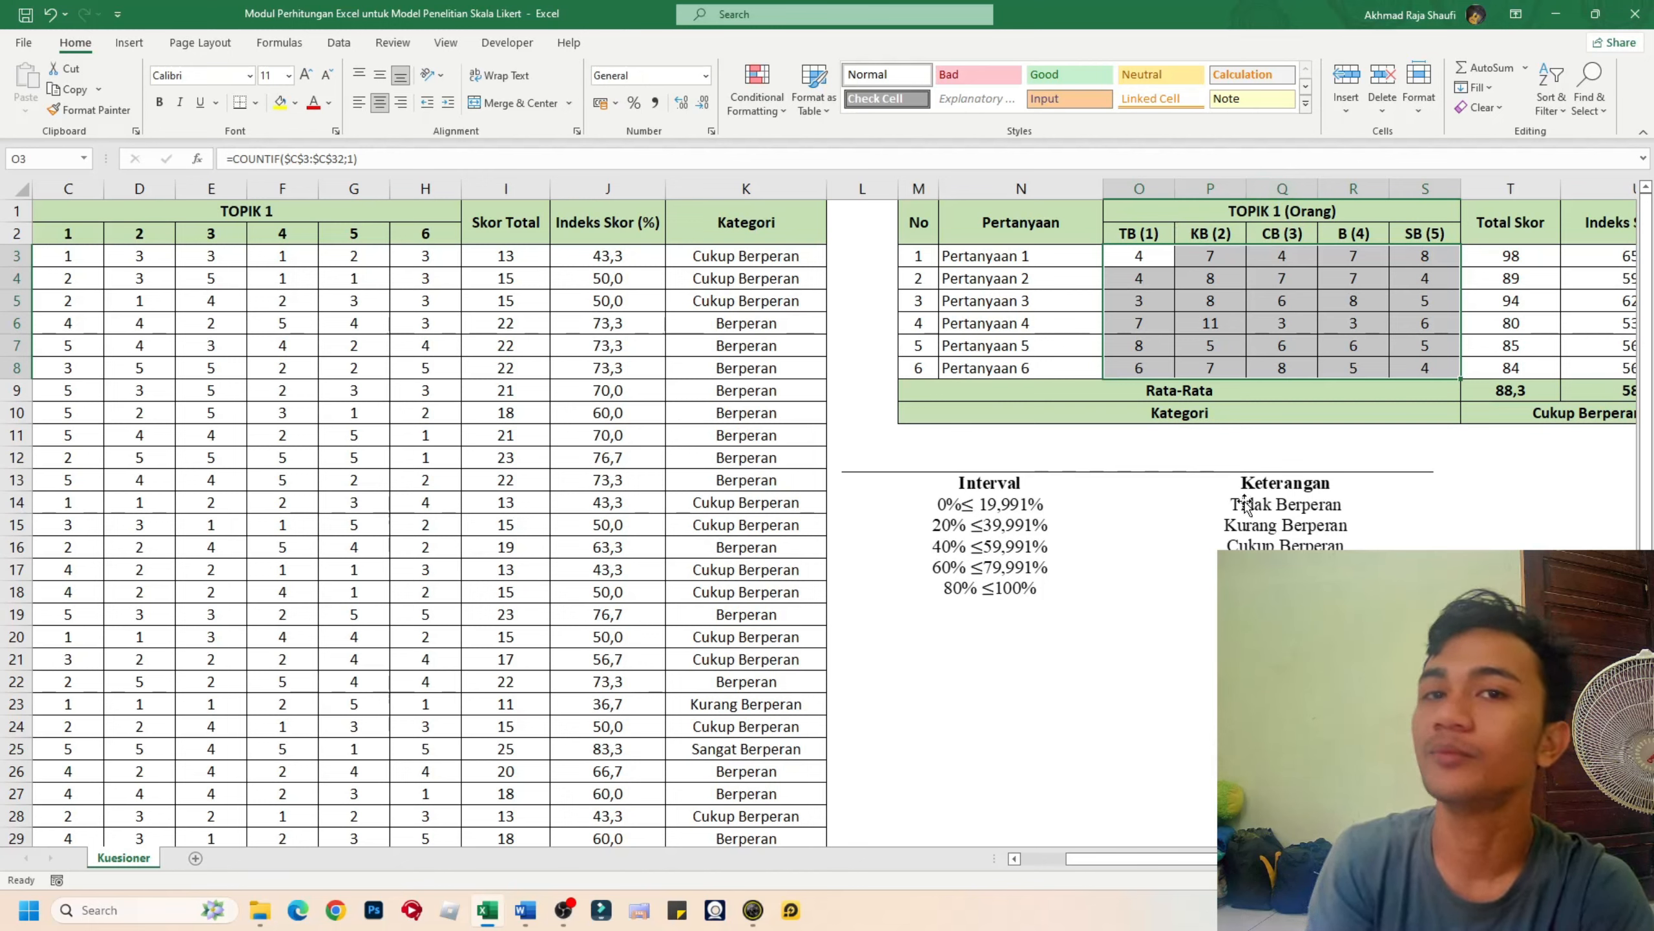
{"action": "scroll", "coordinate": [1310, 544], "scroll_direction": "right", "scroll_amount": 3}
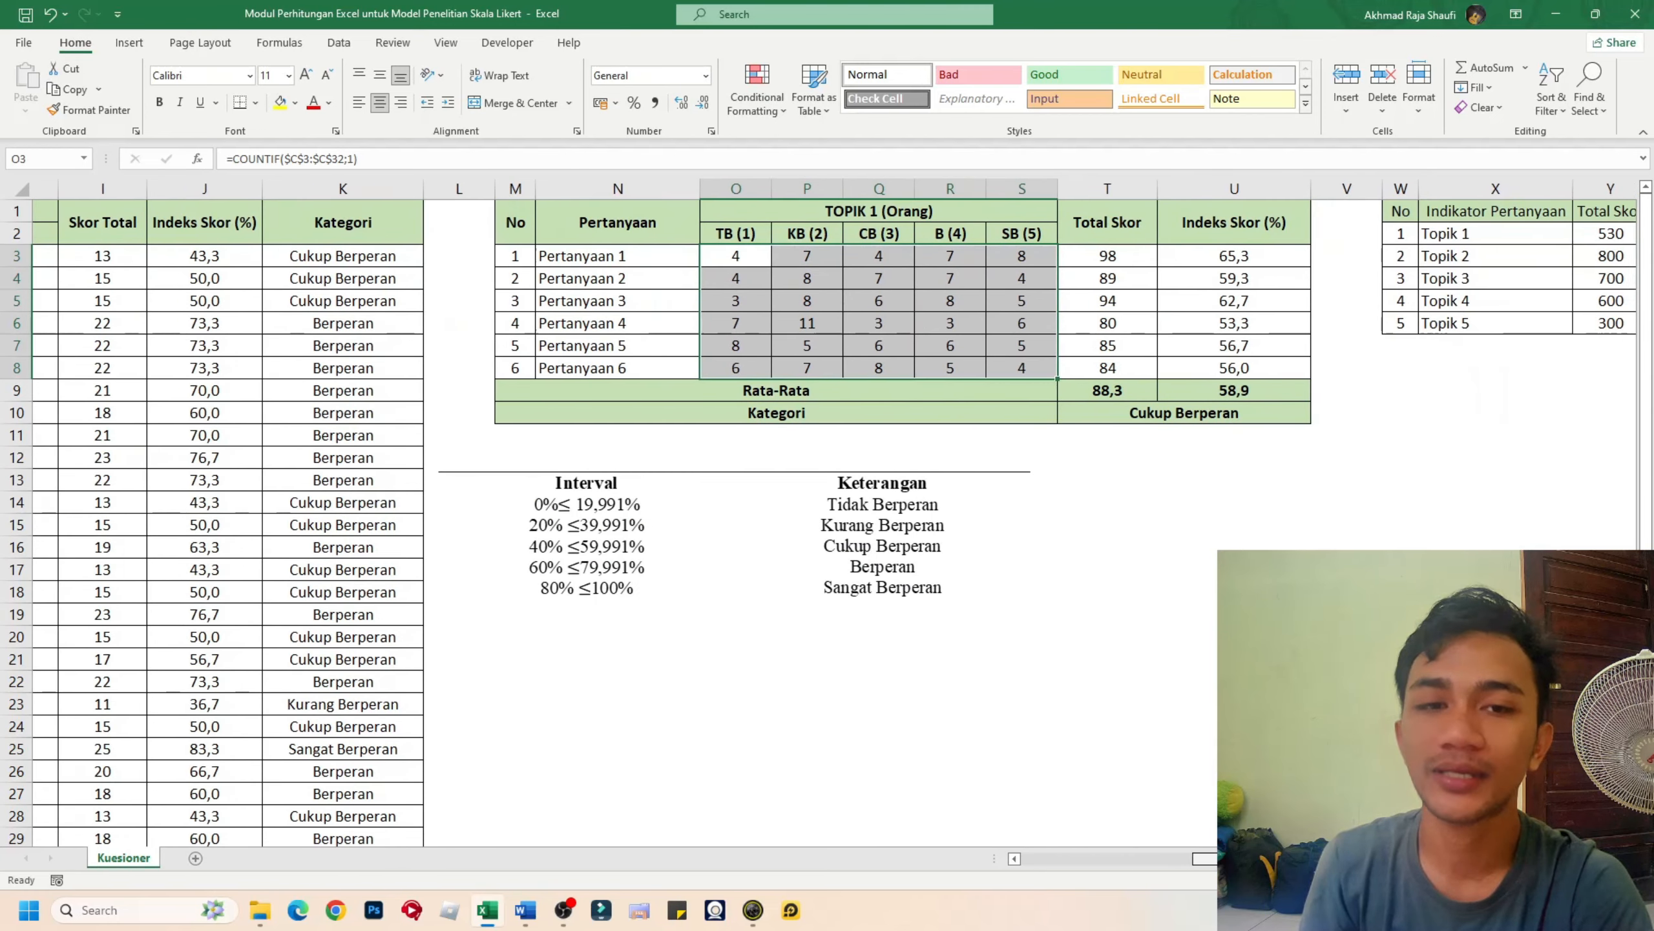
{"action": "left_click", "coordinate": [1310, 544]}
{"action": "left_click", "coordinate": [1094, 253]}
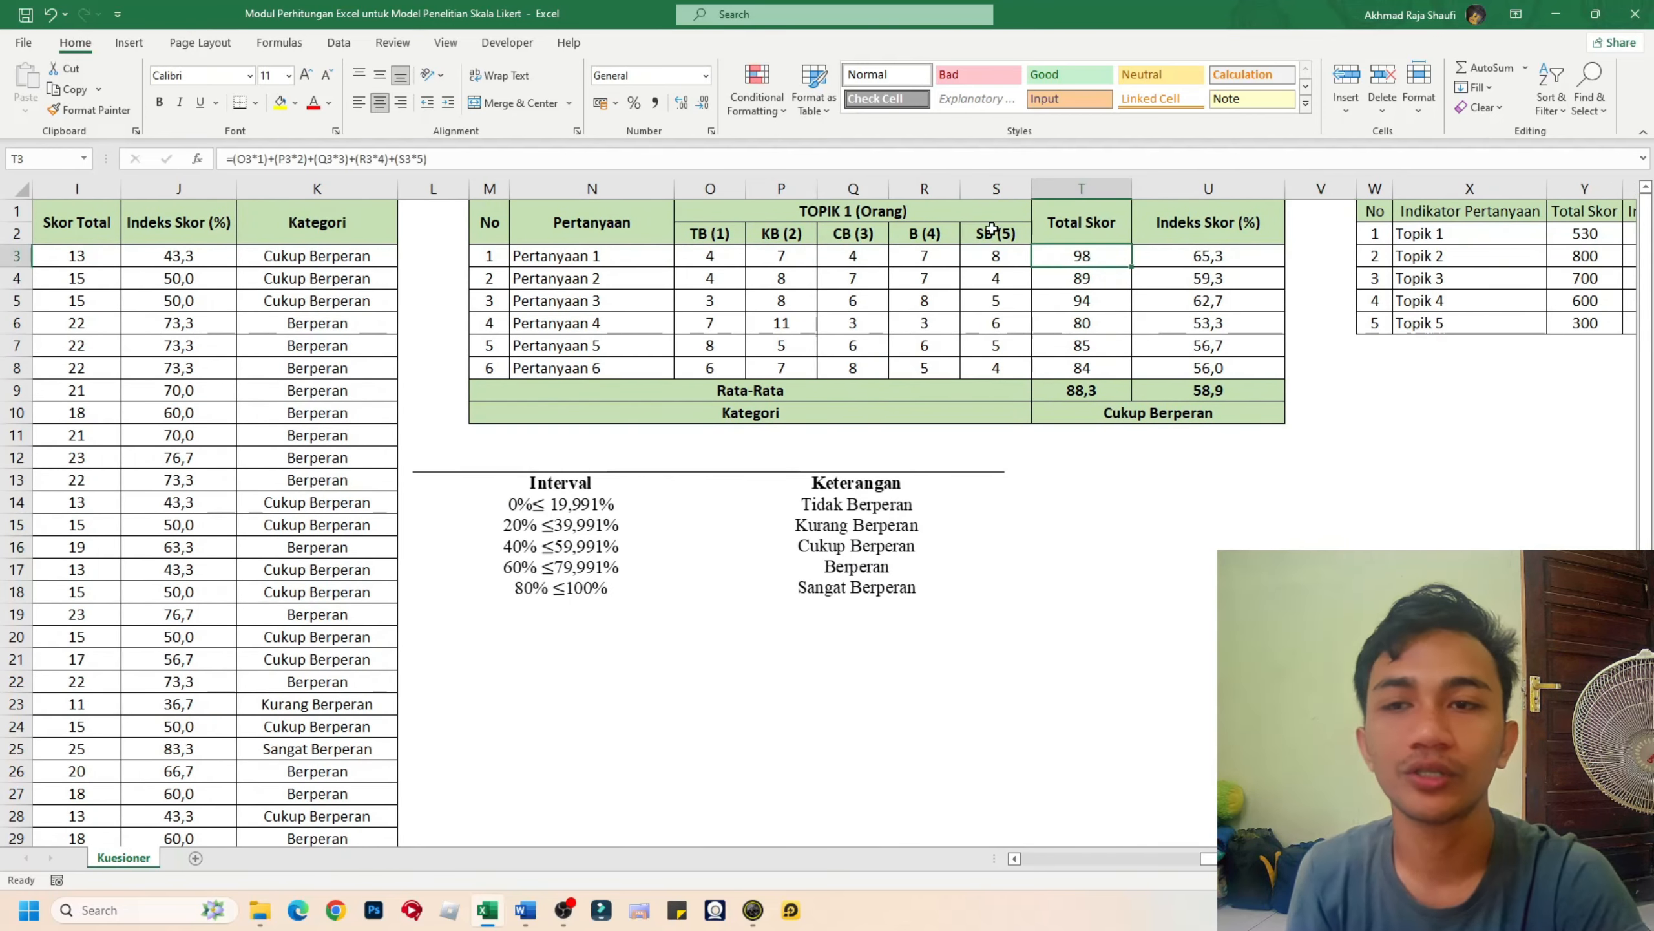
{"action": "left_click", "coordinate": [466, 152]}
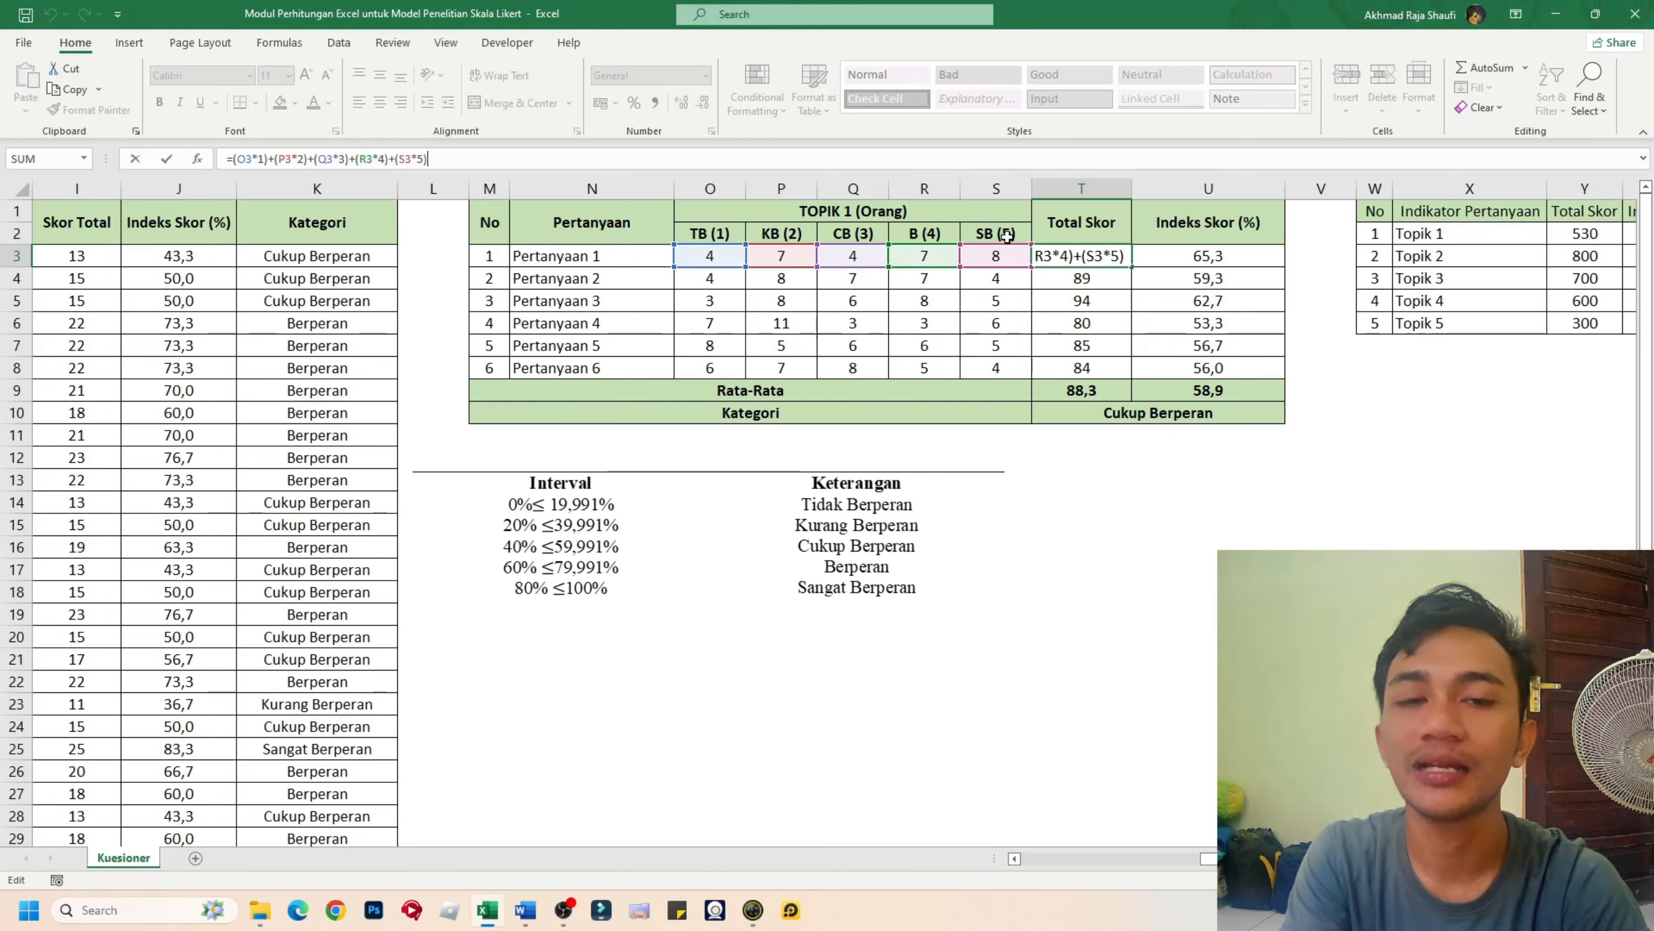
{"action": "key", "text": "Return"}
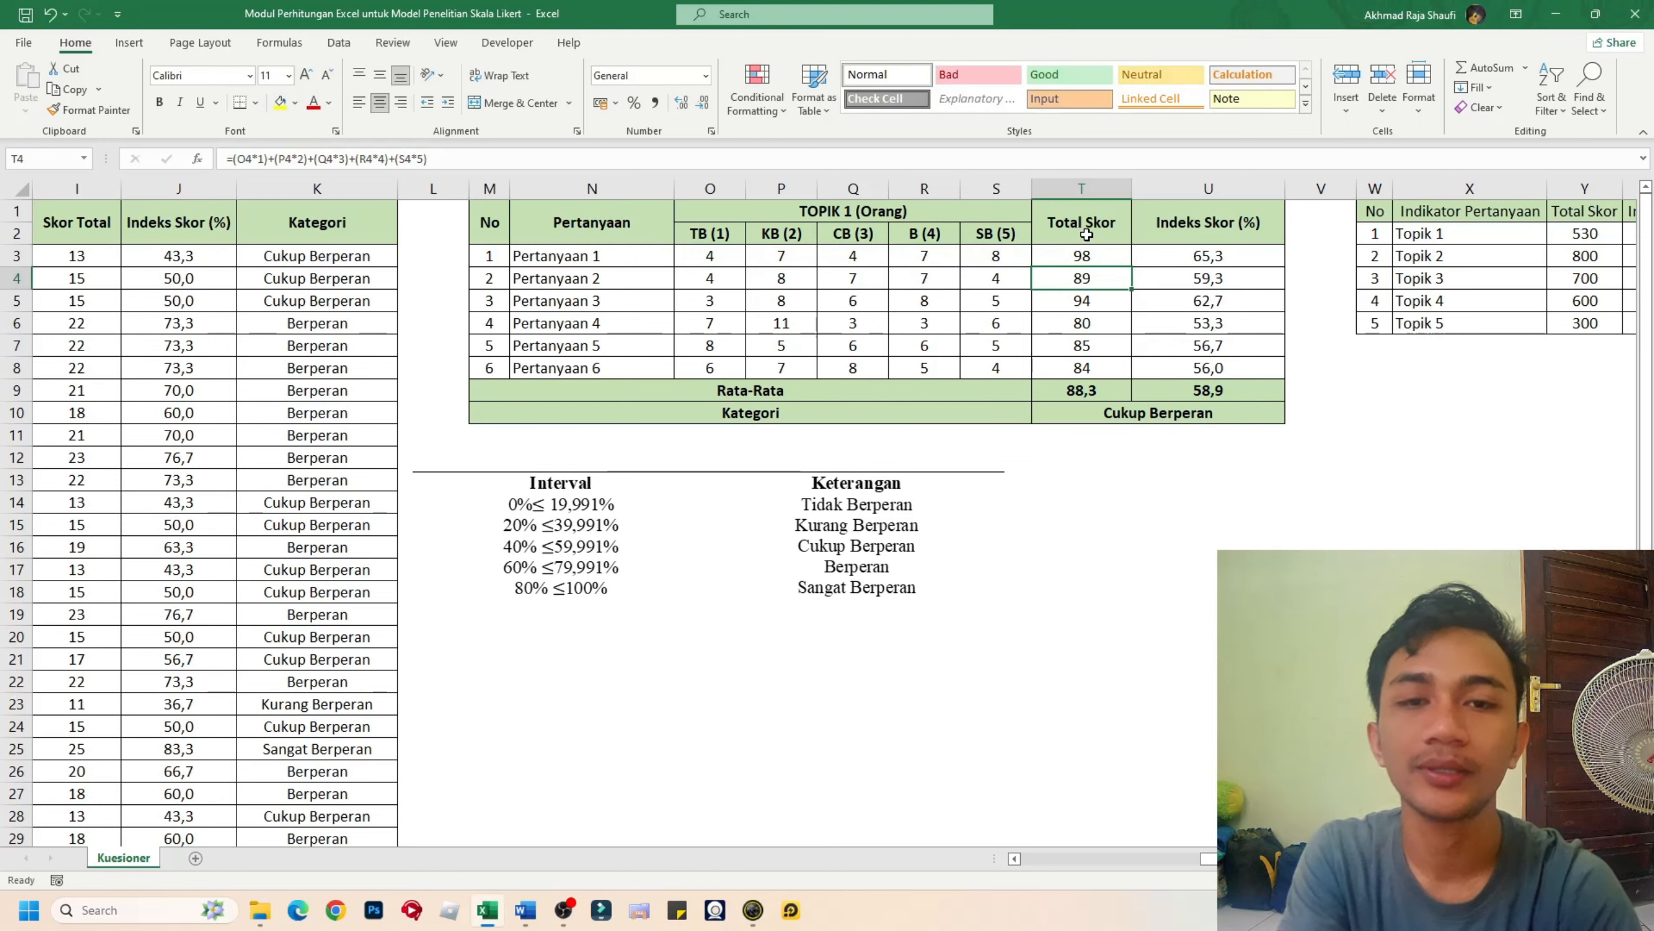
{"action": "left_click", "coordinate": [1104, 257]}
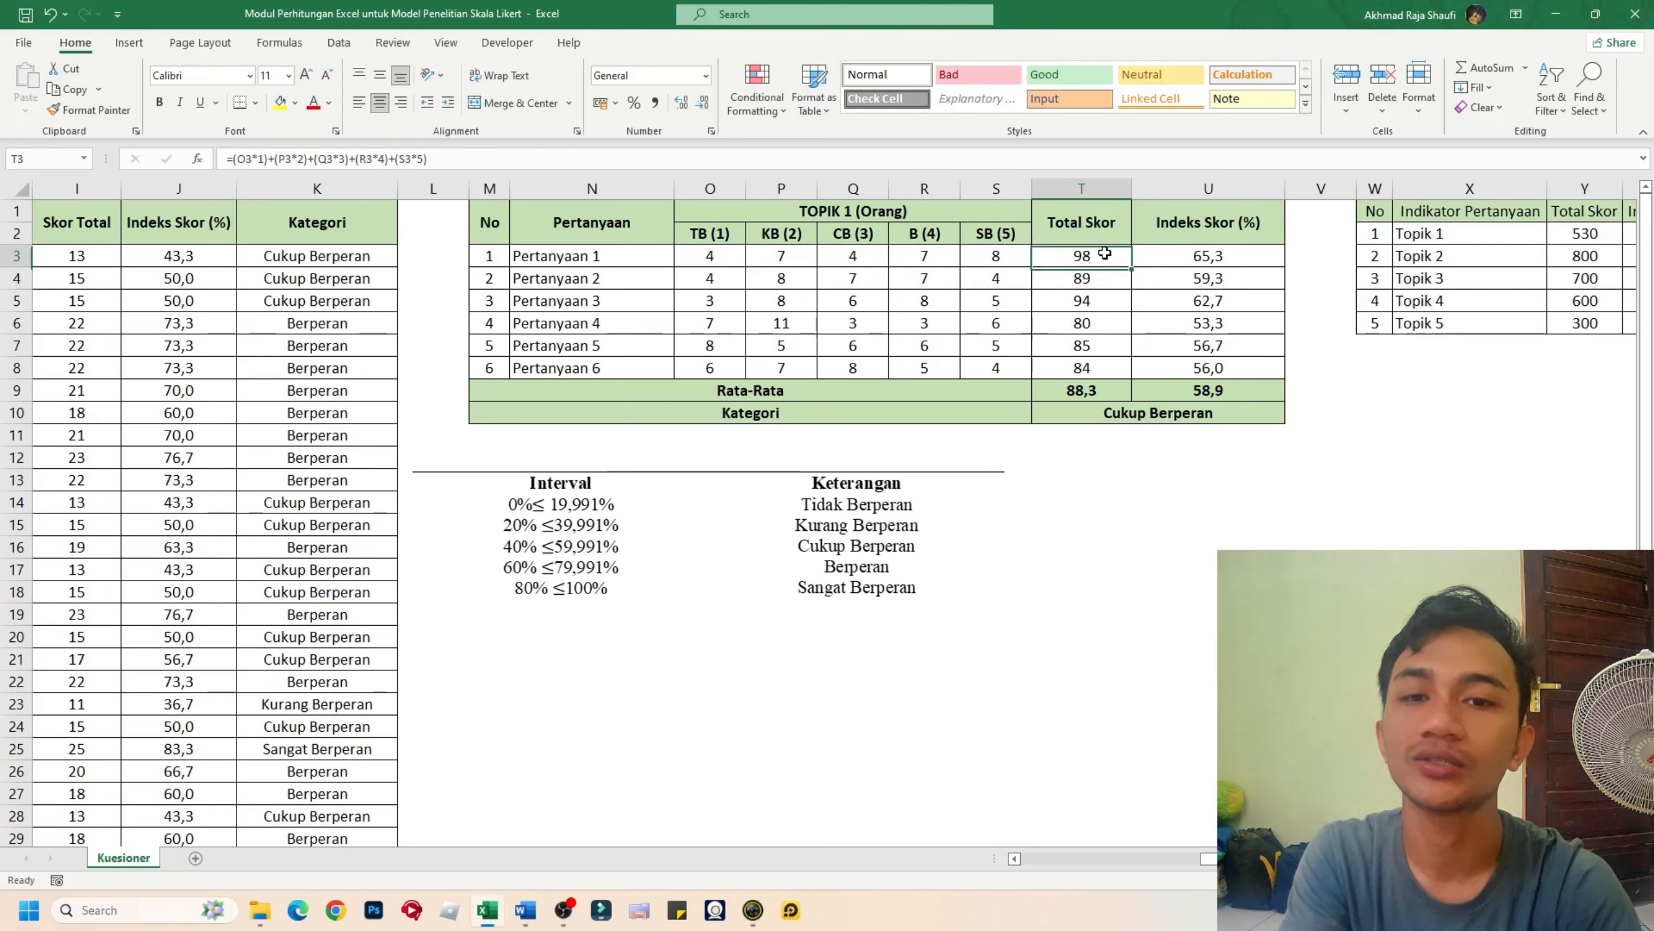
- Examine the Indeks Skor (%) formula for Pertanyaan 1 in U3 and the Total Skor cell it references
{"action": "left_click", "coordinate": [1229, 256]}
{"action": "left_click", "coordinate": [398, 156]}
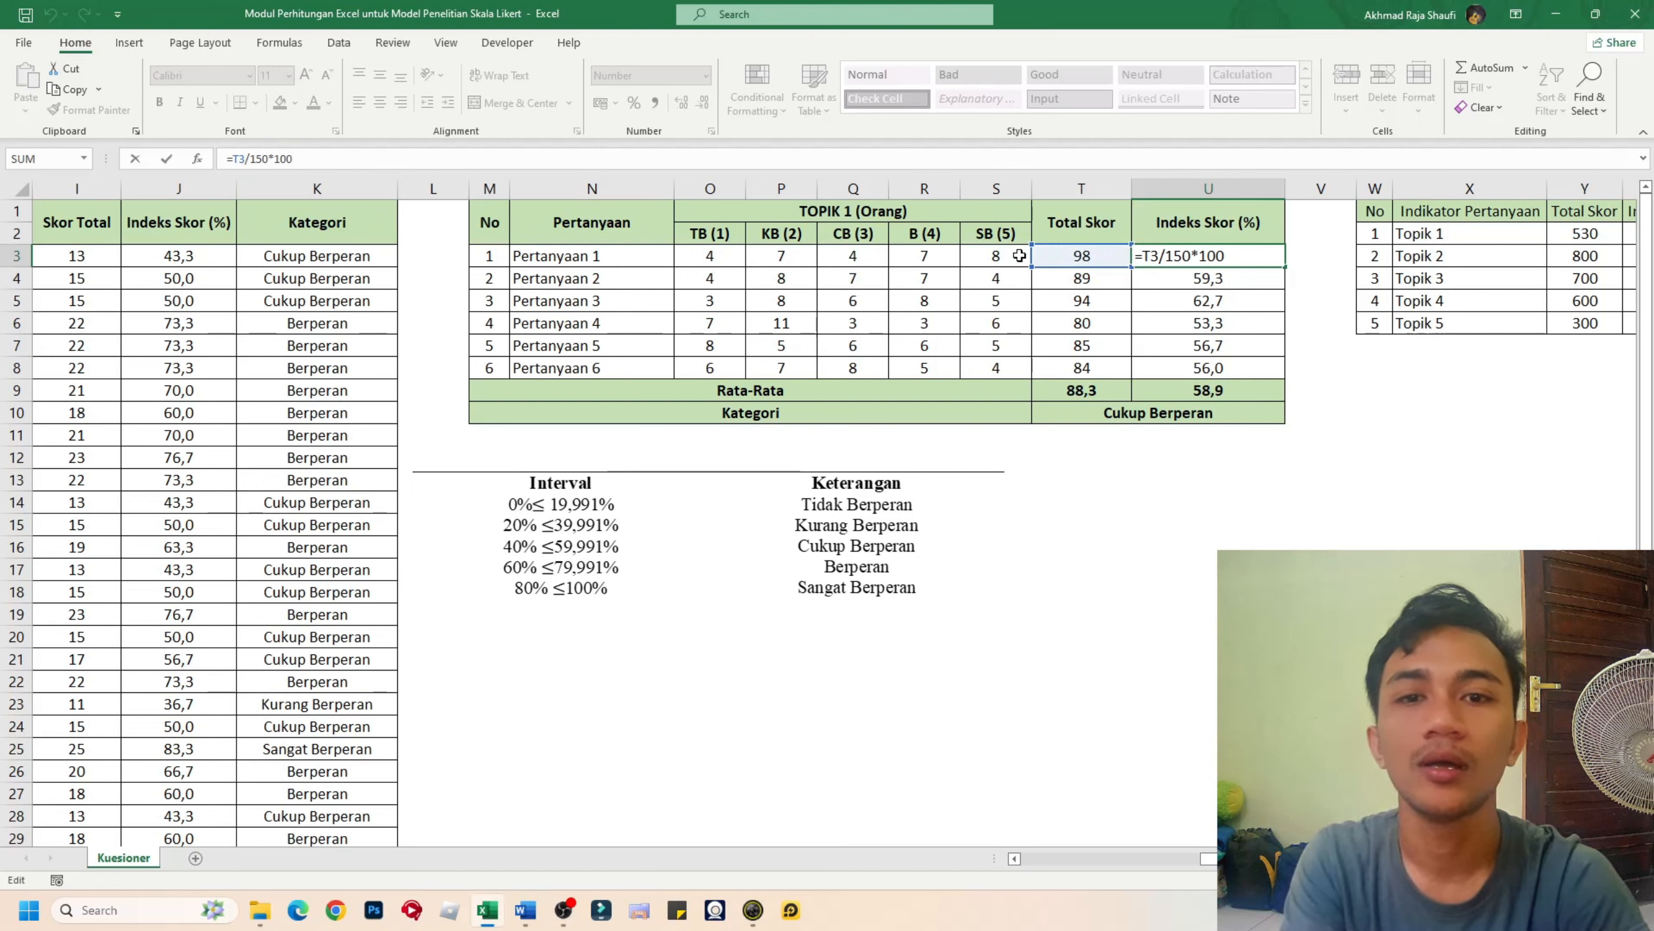
{"action": "left_click", "coordinate": [1281, 274]}
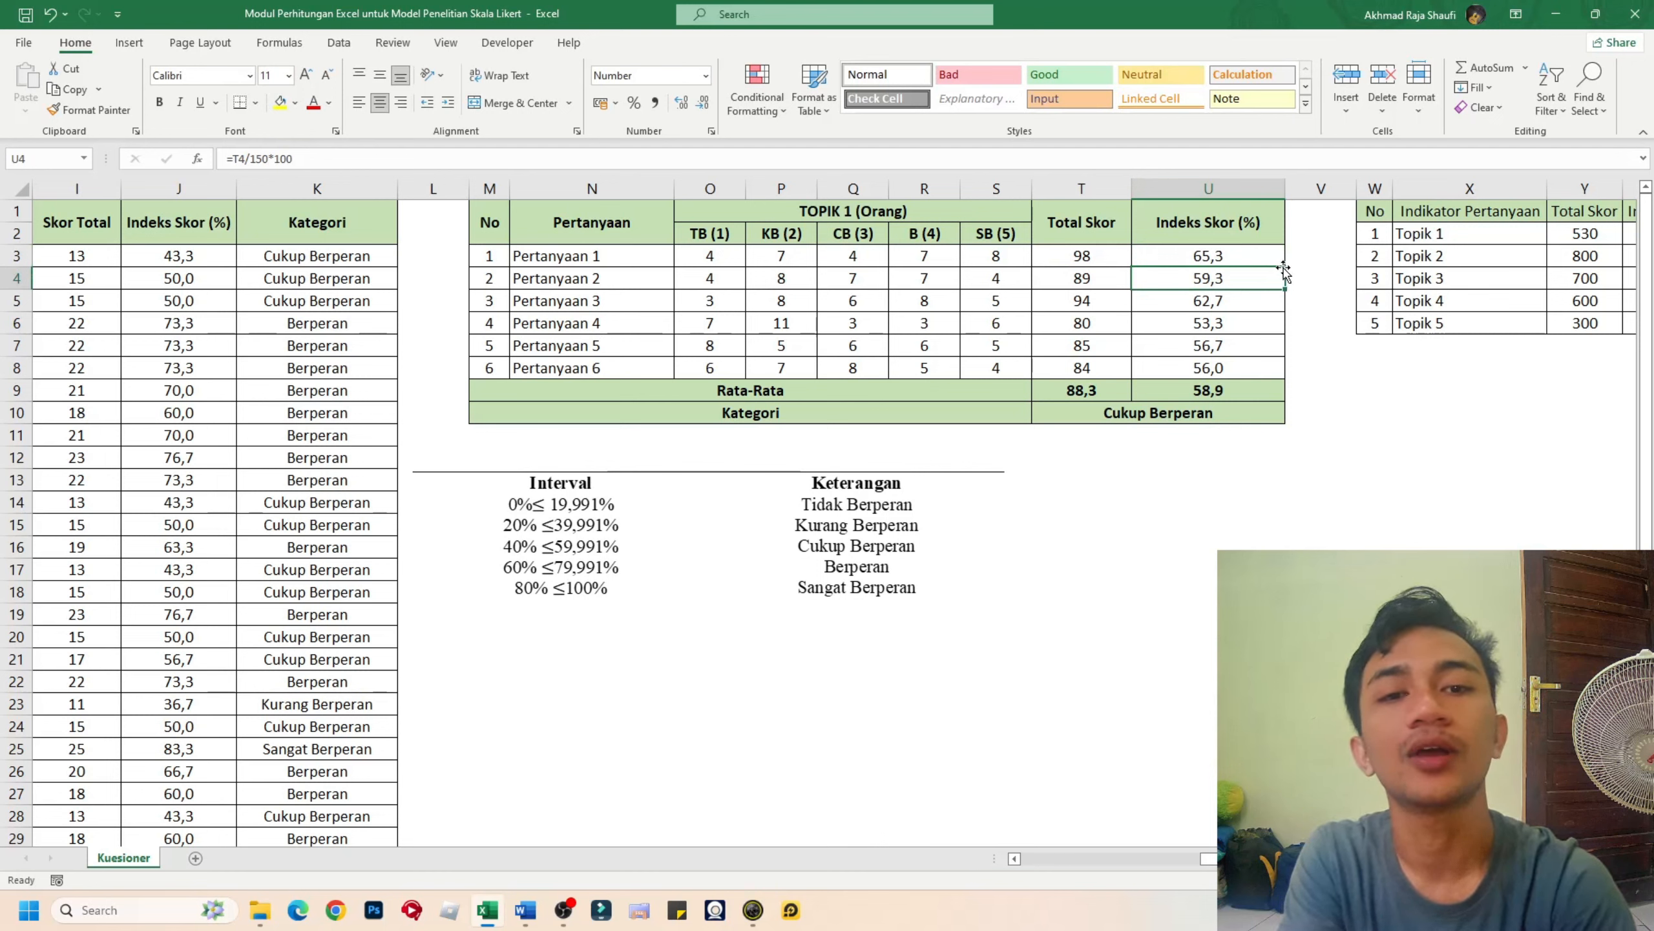
{"action": "left_click", "coordinate": [1274, 256]}
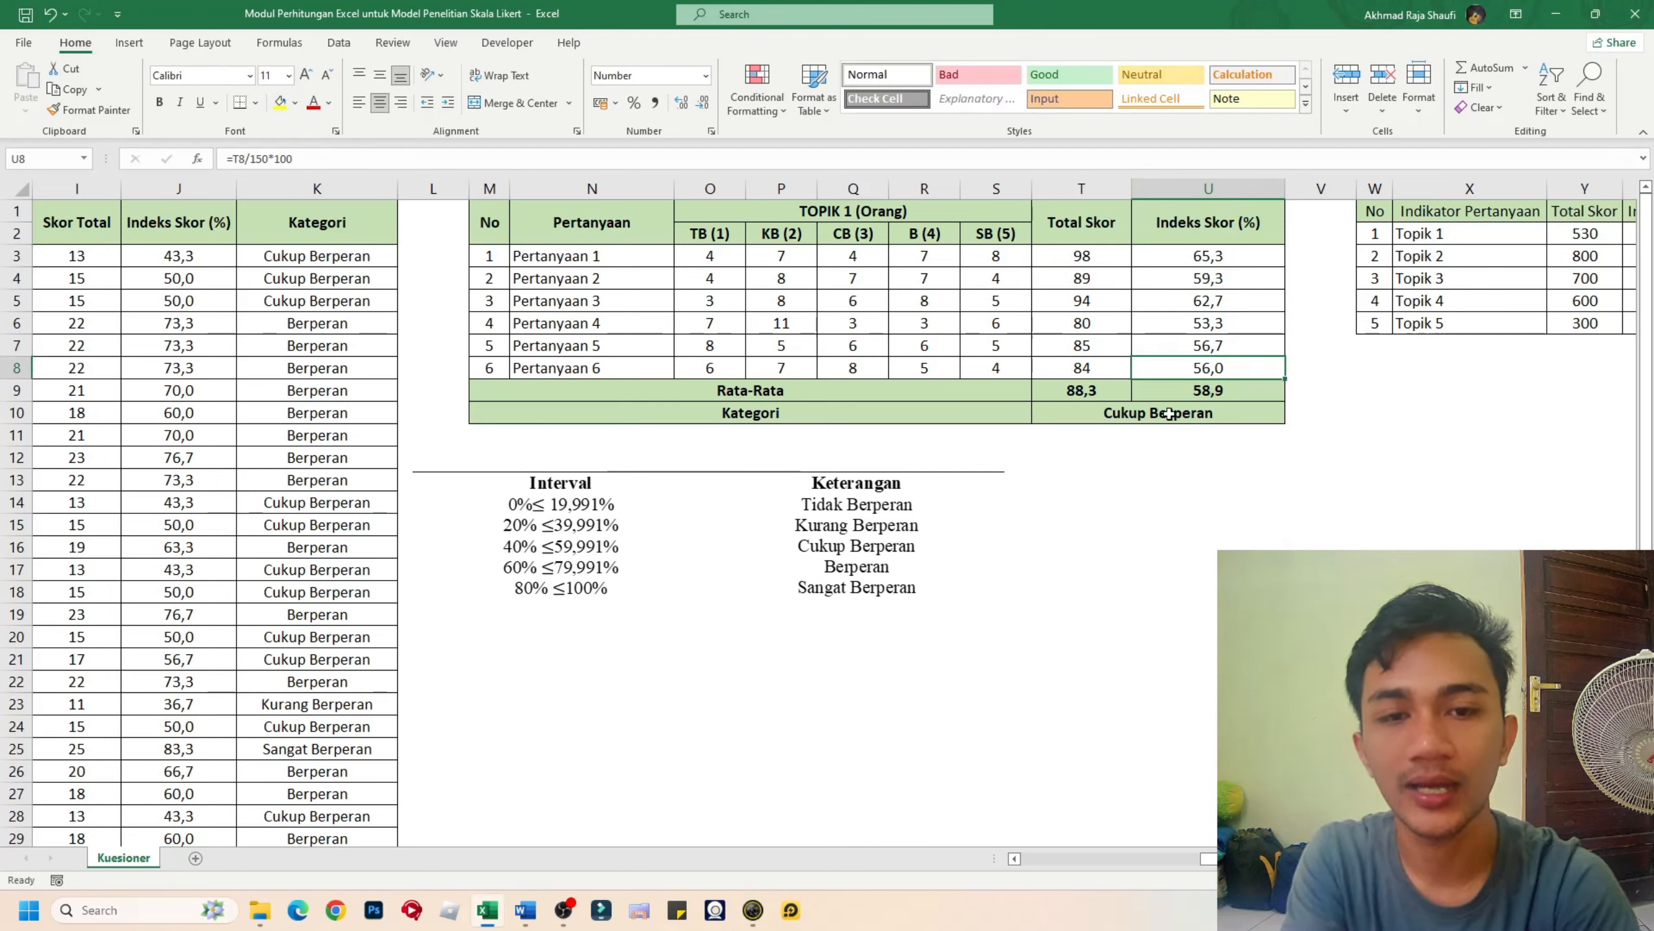
- Examine the Rata-Rata formulas for Total Skor in T9 and Indeks Skor in U9
{"action": "left_click", "coordinate": [1115, 394]}
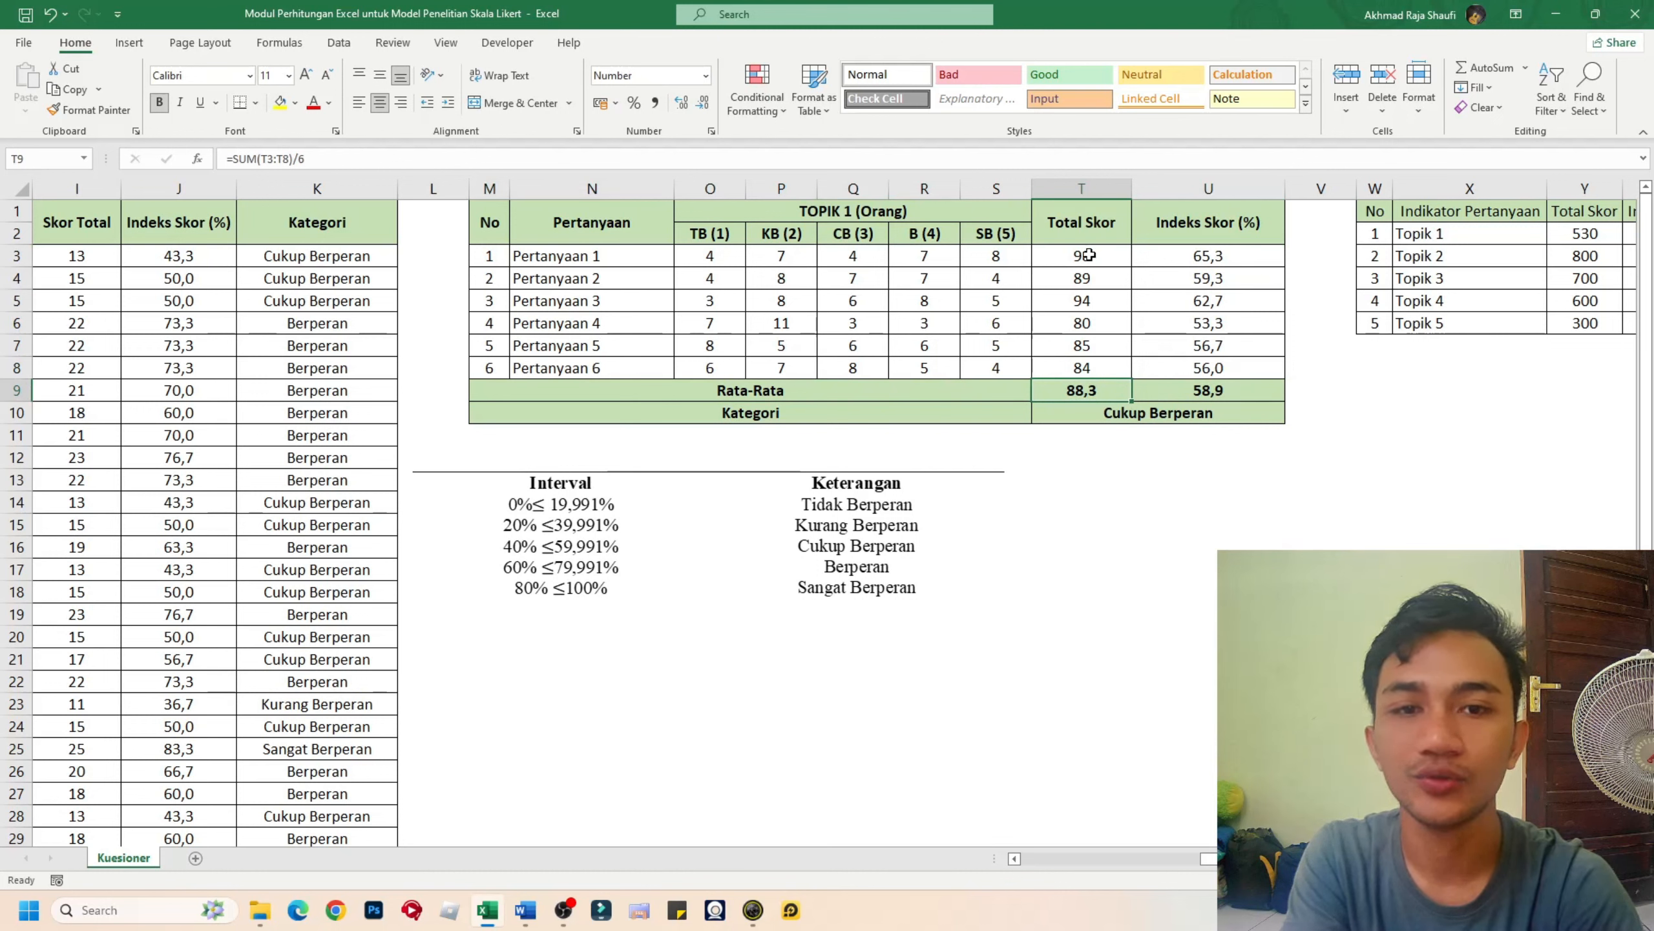
{"action": "left_click_drag", "start_coordinate": [1089, 255], "coordinate": [1083, 368]}
{"action": "left_click", "coordinate": [1089, 393]}
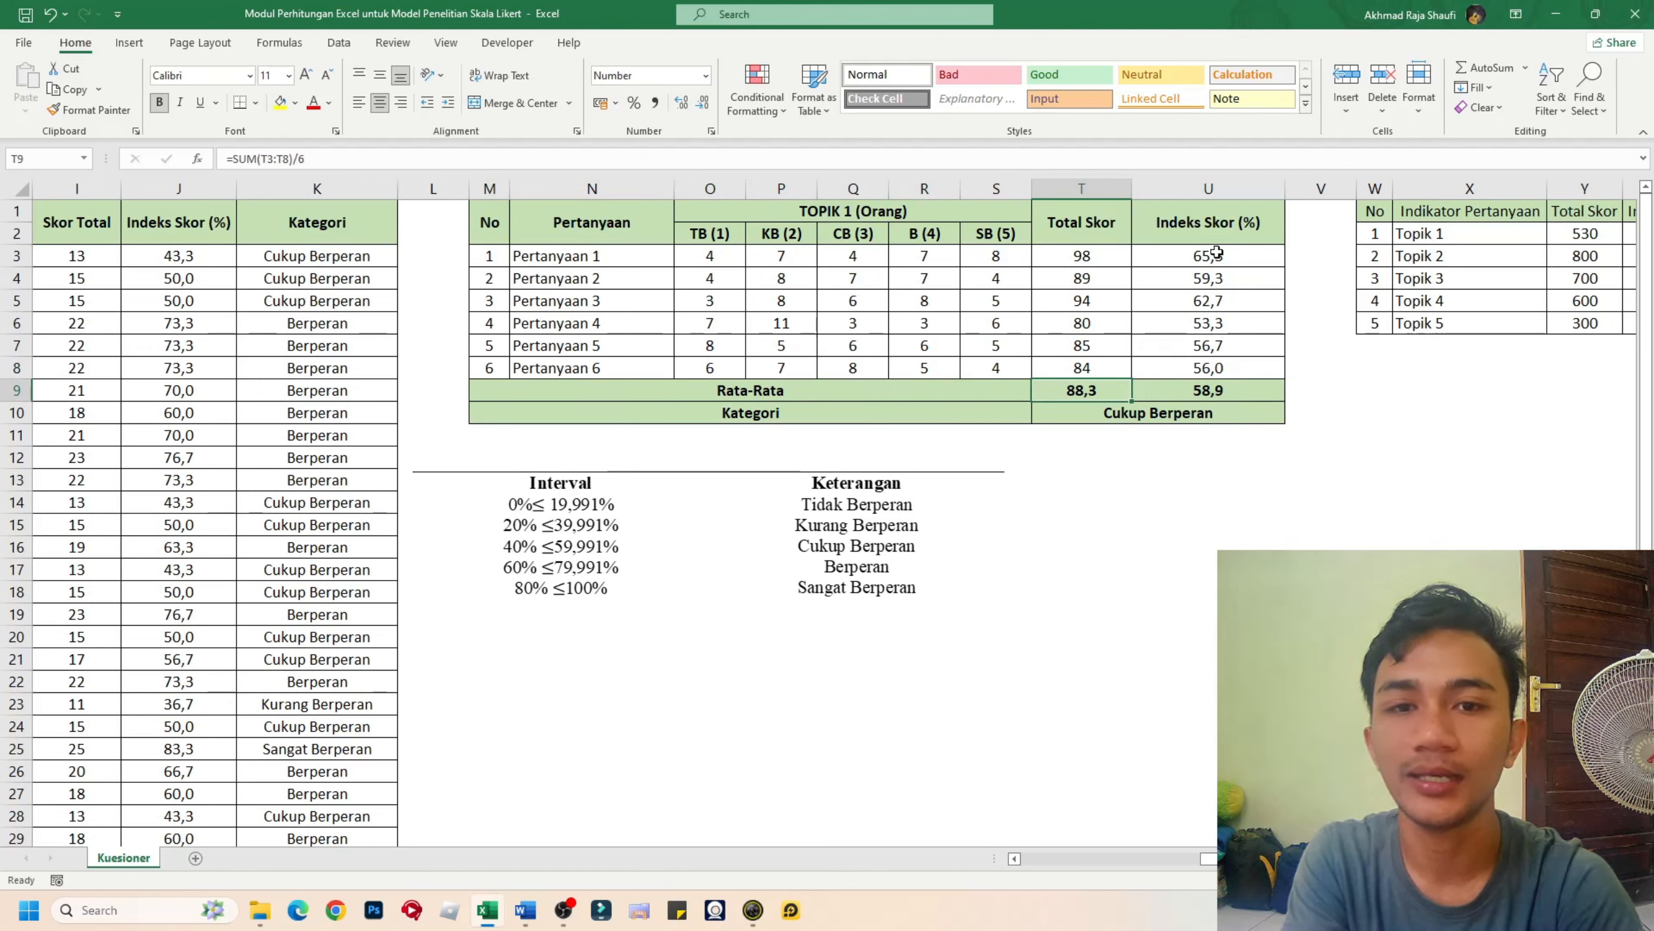
{"action": "left_click", "coordinate": [1270, 390]}
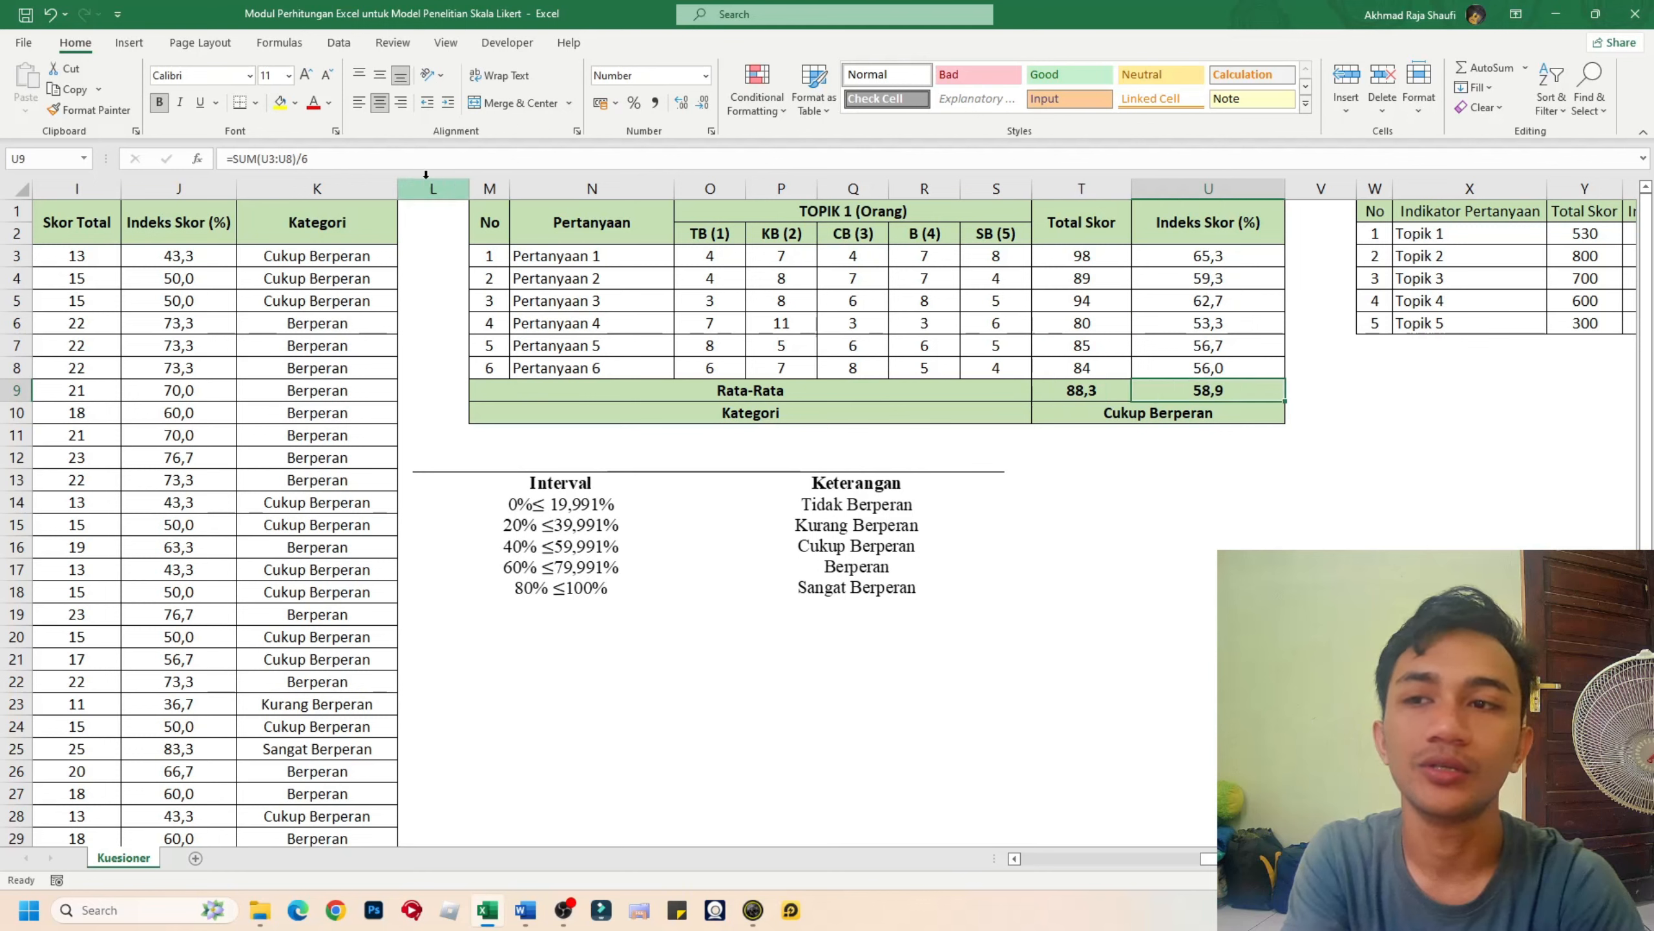
- Examine the nested IF formula that determines the Kategori of Topik 1 in T10
{"action": "left_click", "coordinate": [841, 407]}
{"action": "left_click", "coordinate": [1155, 409]}
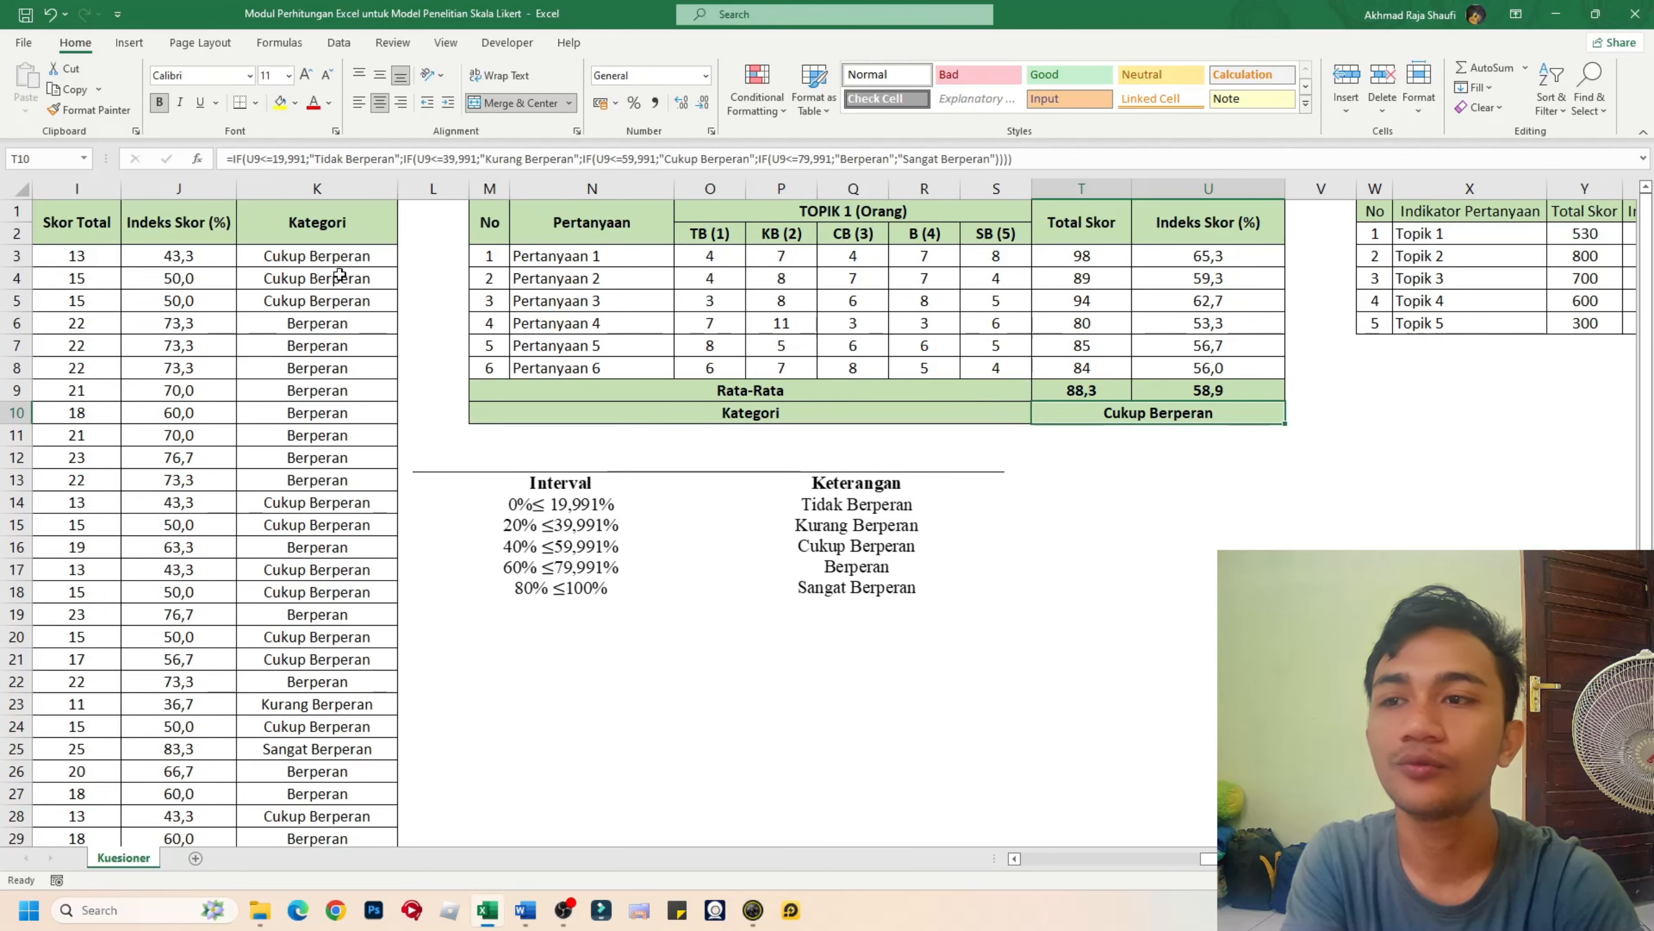
{"action": "left_click", "coordinate": [1132, 156]}
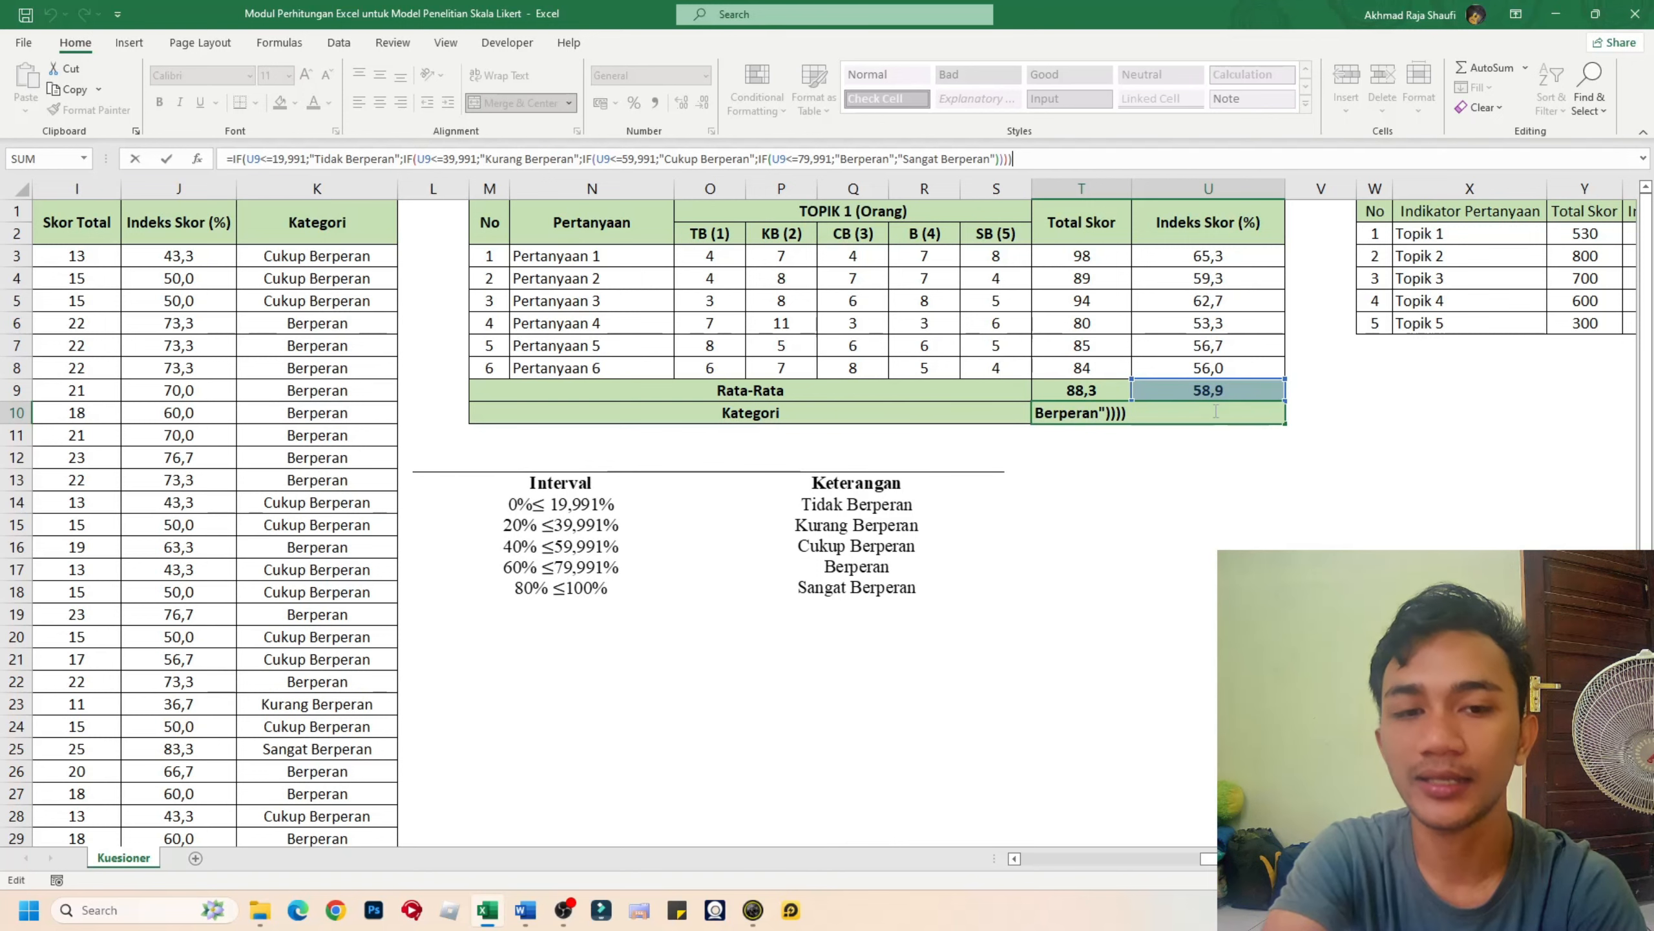
{"action": "key", "text": "ctrl+Return"}
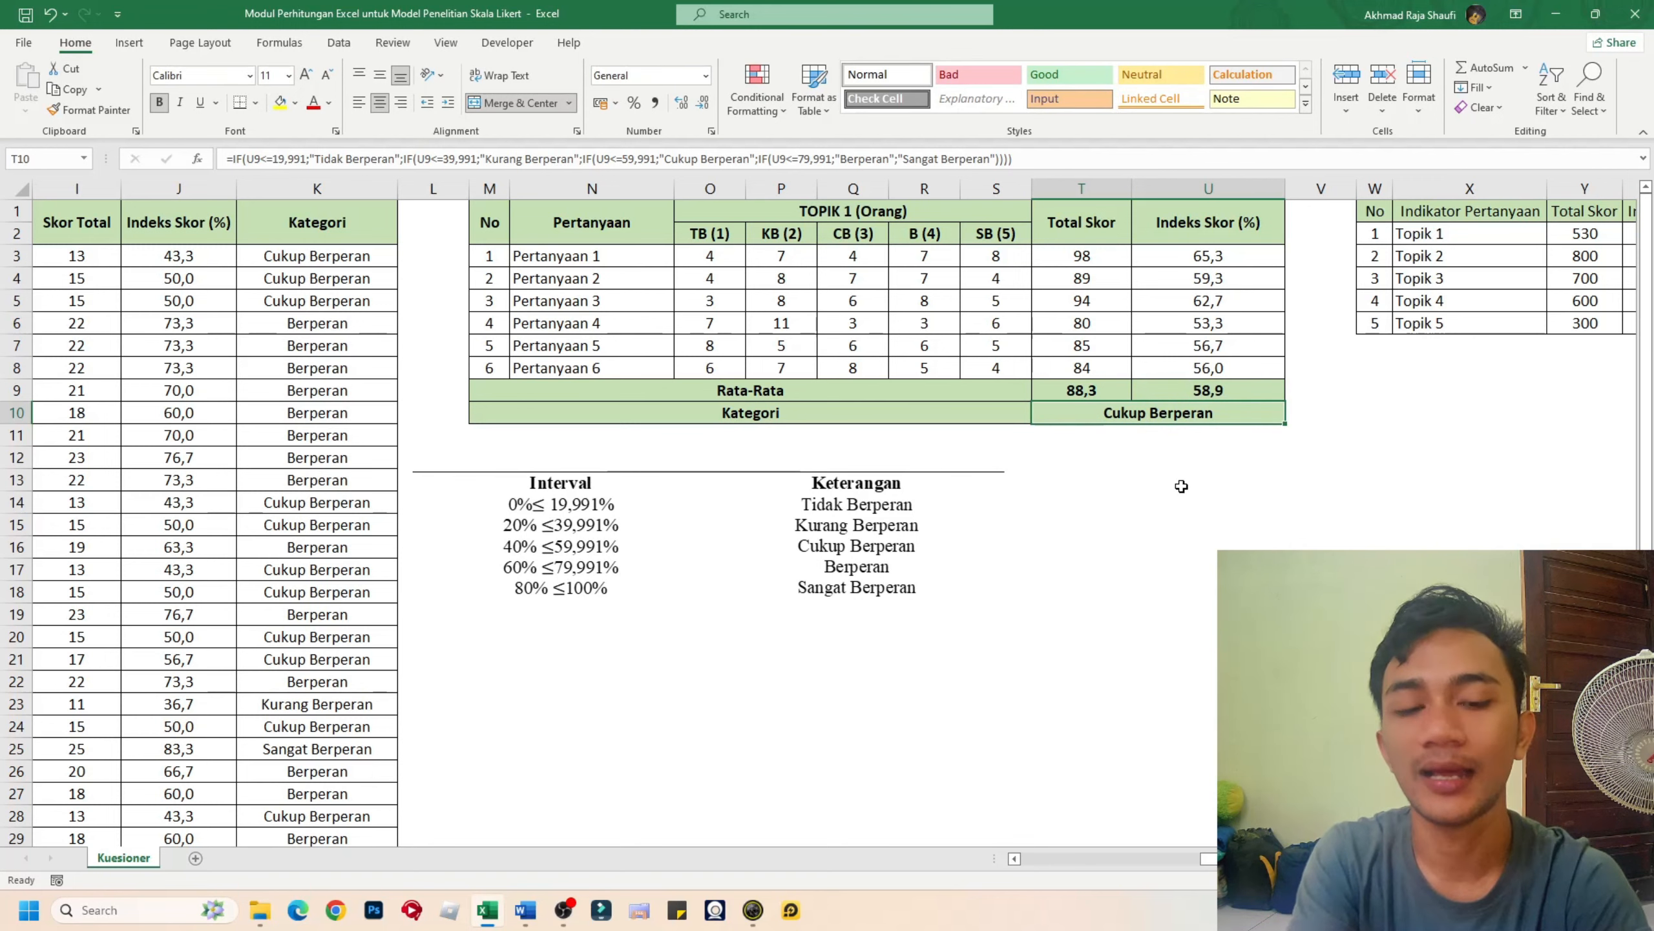
- Examine the Indikator Pertanyaan summary table in W1:AA6 and its entries from Topik 1 to Topik 5
{"action": "scroll", "coordinate": [1205, 848], "scroll_direction": "right", "scroll_amount": 2}
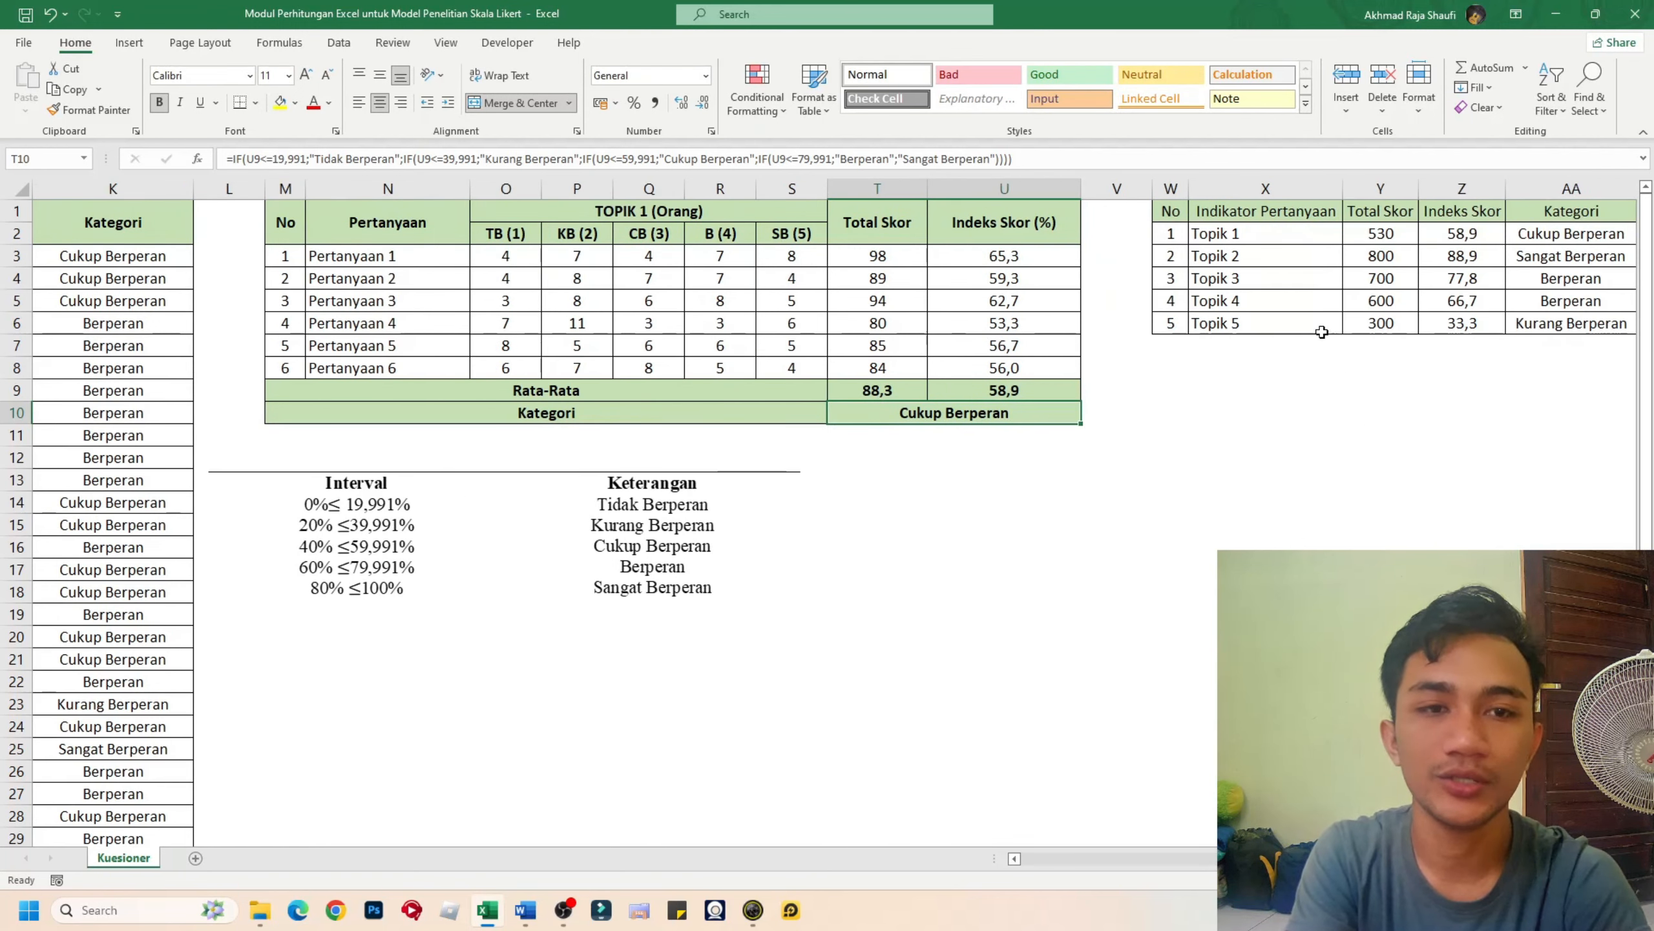
{"action": "left_click_drag", "start_coordinate": [1171, 210], "coordinate": [1563, 323]}
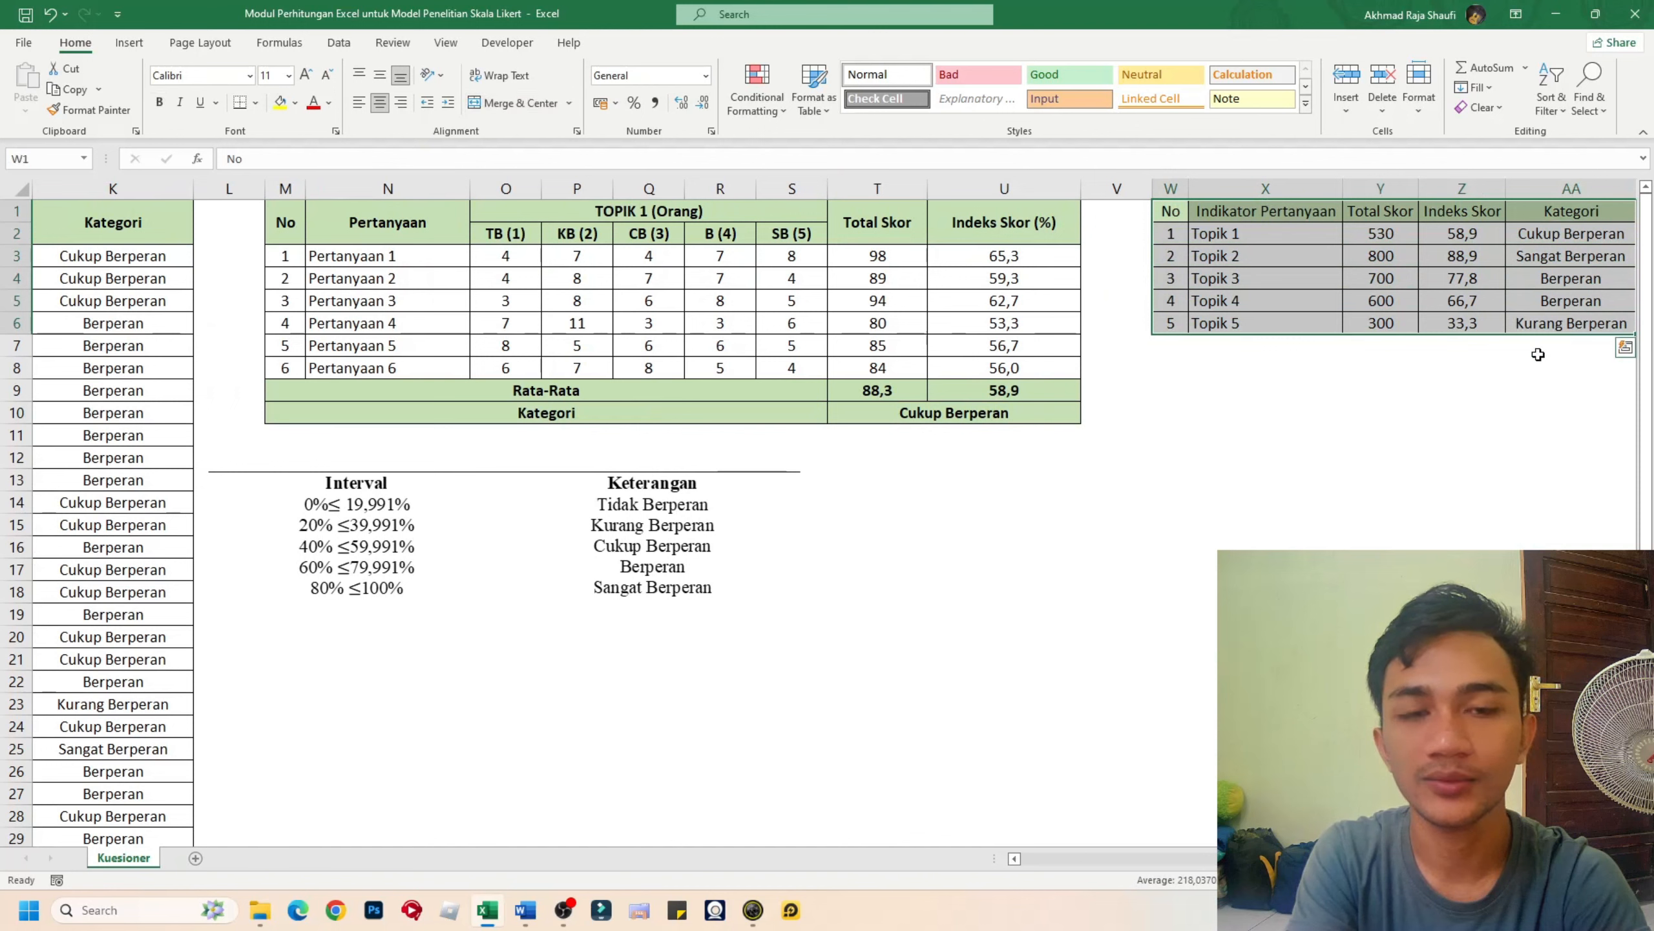
{"action": "left_click", "coordinate": [1378, 414]}
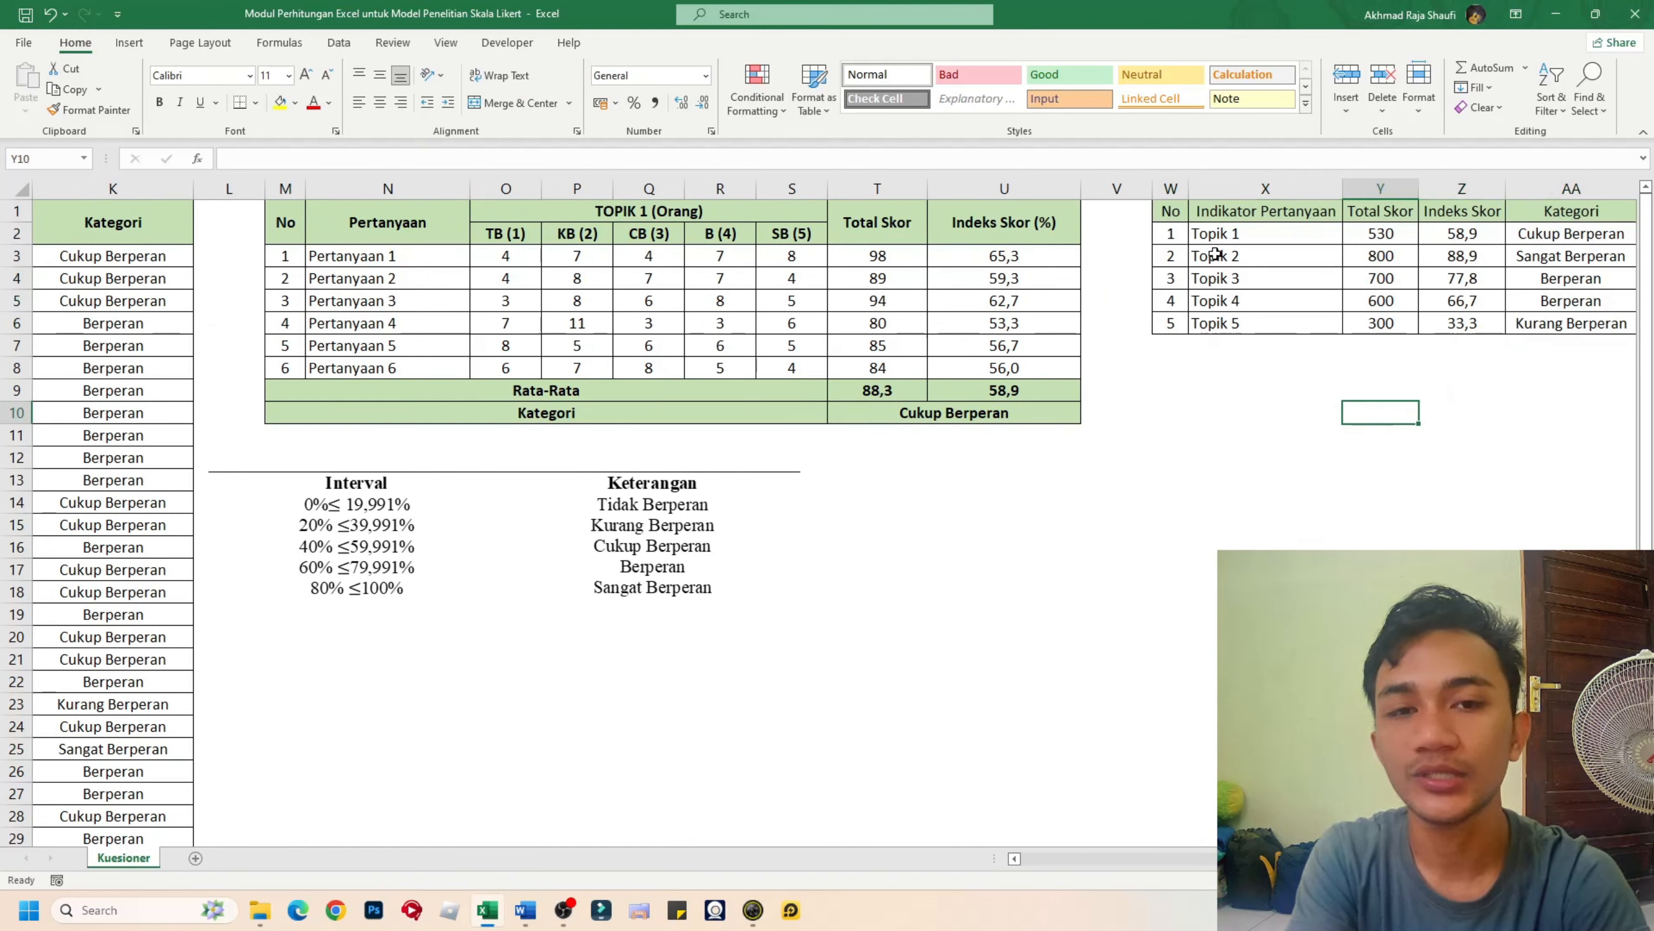
{"action": "left_click", "coordinate": [1236, 239]}
{"action": "left_click", "coordinate": [1247, 328]}
{"action": "left_click", "coordinate": [1251, 255]}
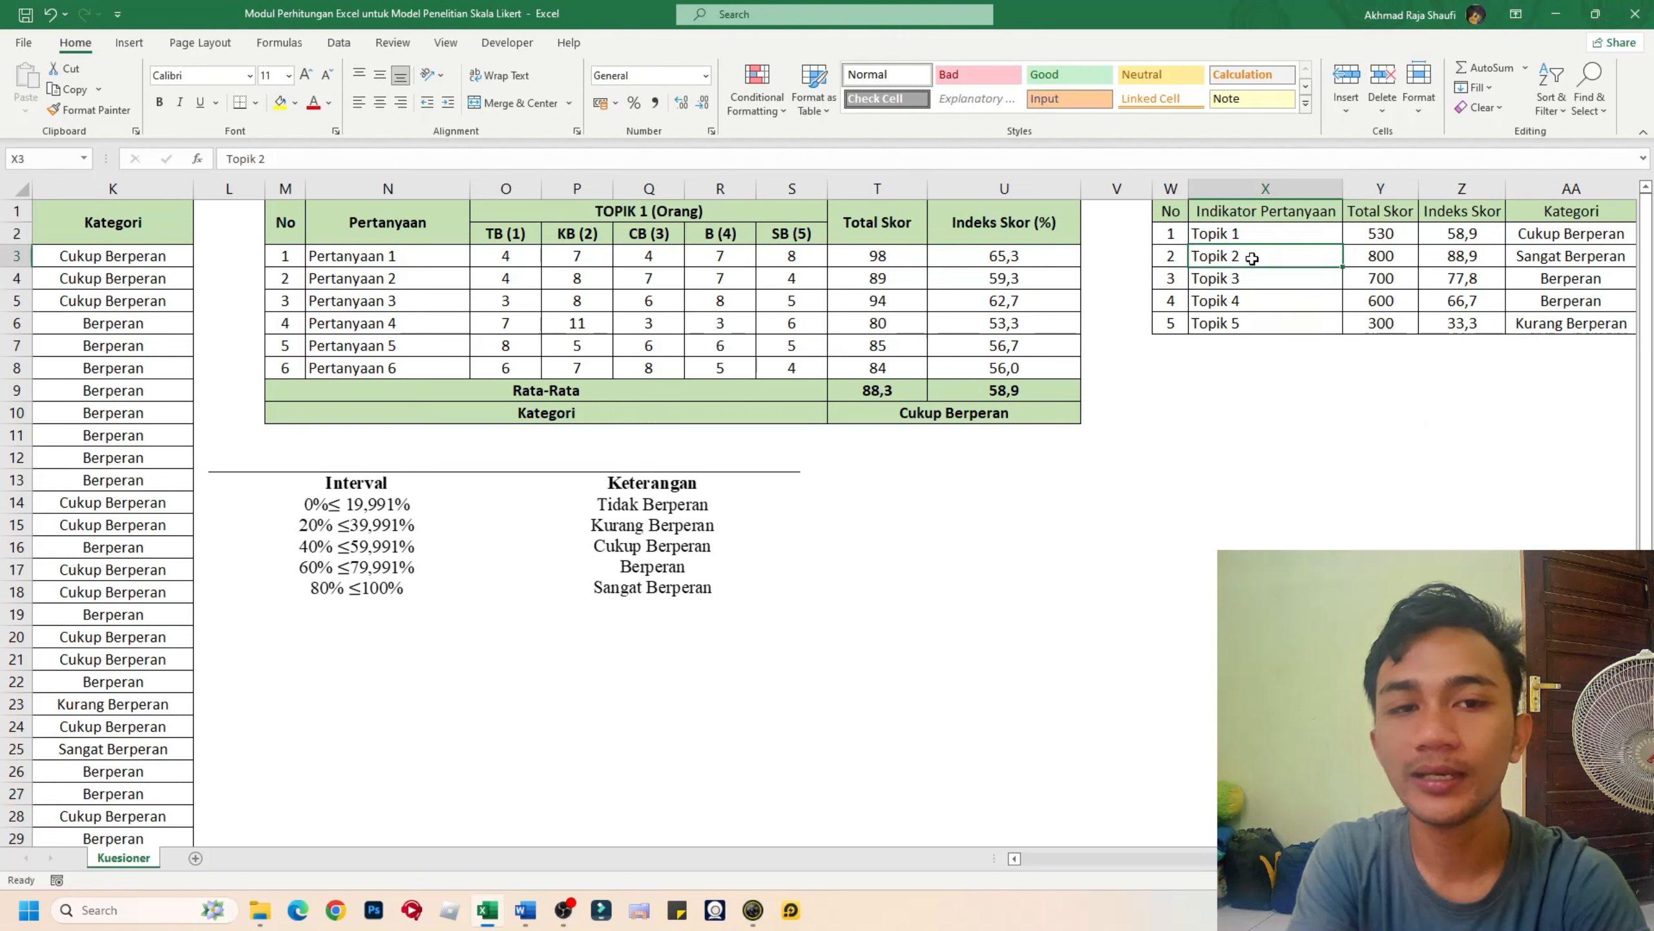
{"action": "left_click", "coordinate": [1250, 328]}
- Examine the Total Skor, Indeks Skor and Kategori formulas of Topik 1 in Y2, Z2 and AA2
{"action": "left_click", "coordinate": [1391, 236]}
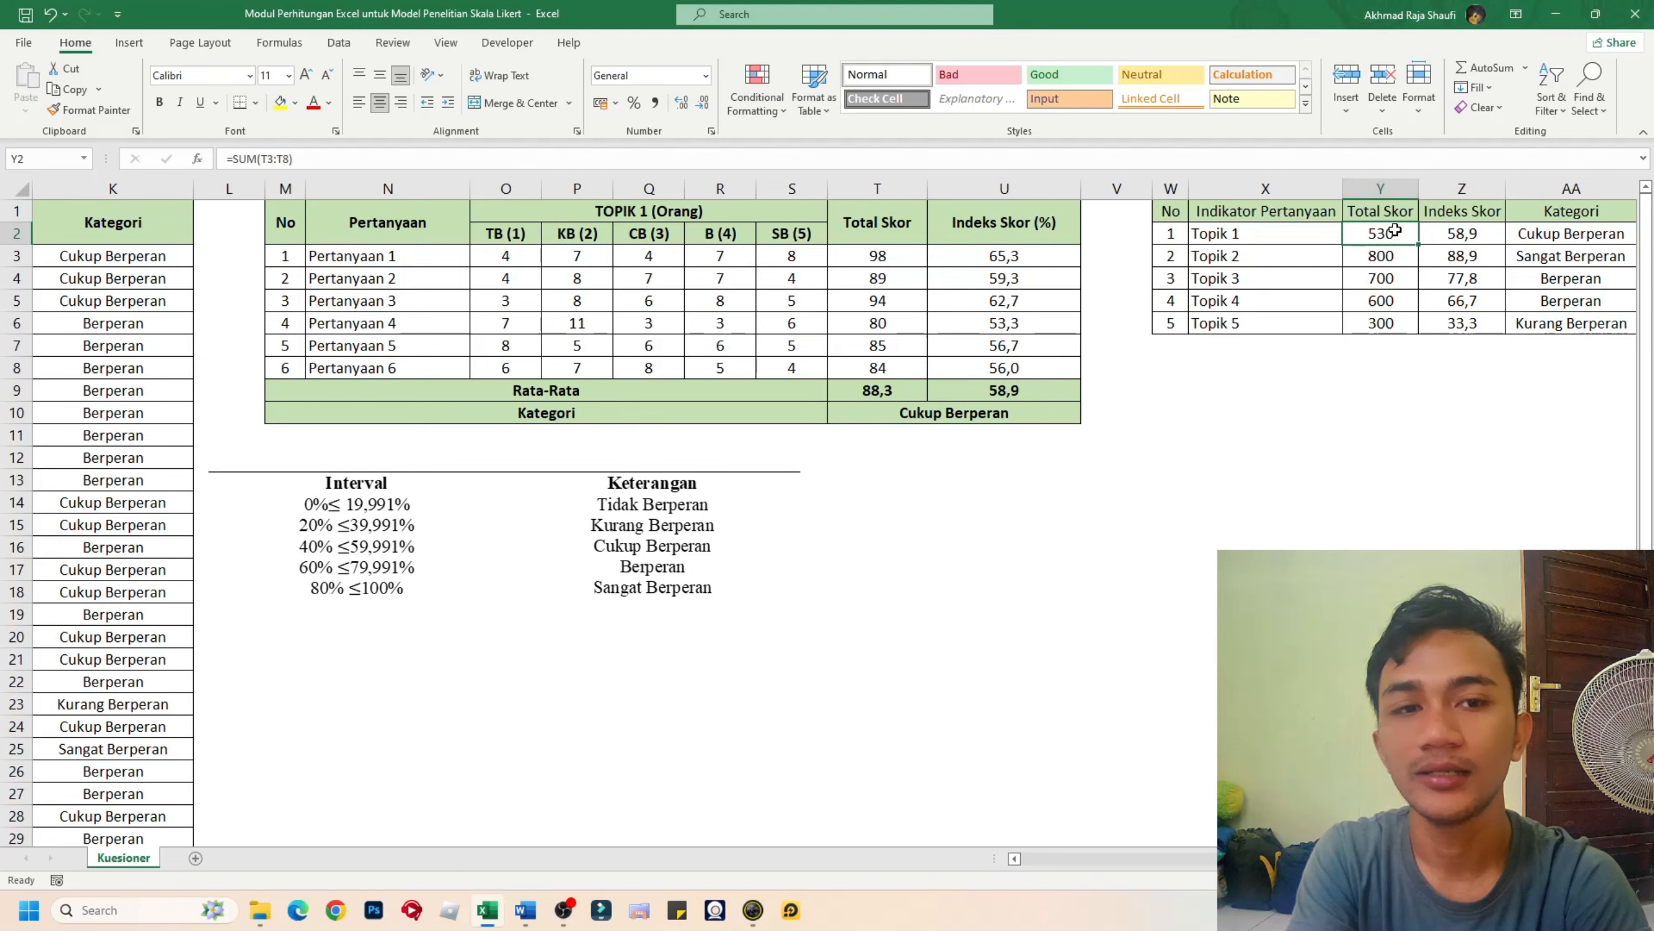
{"action": "key", "text": "F2"}
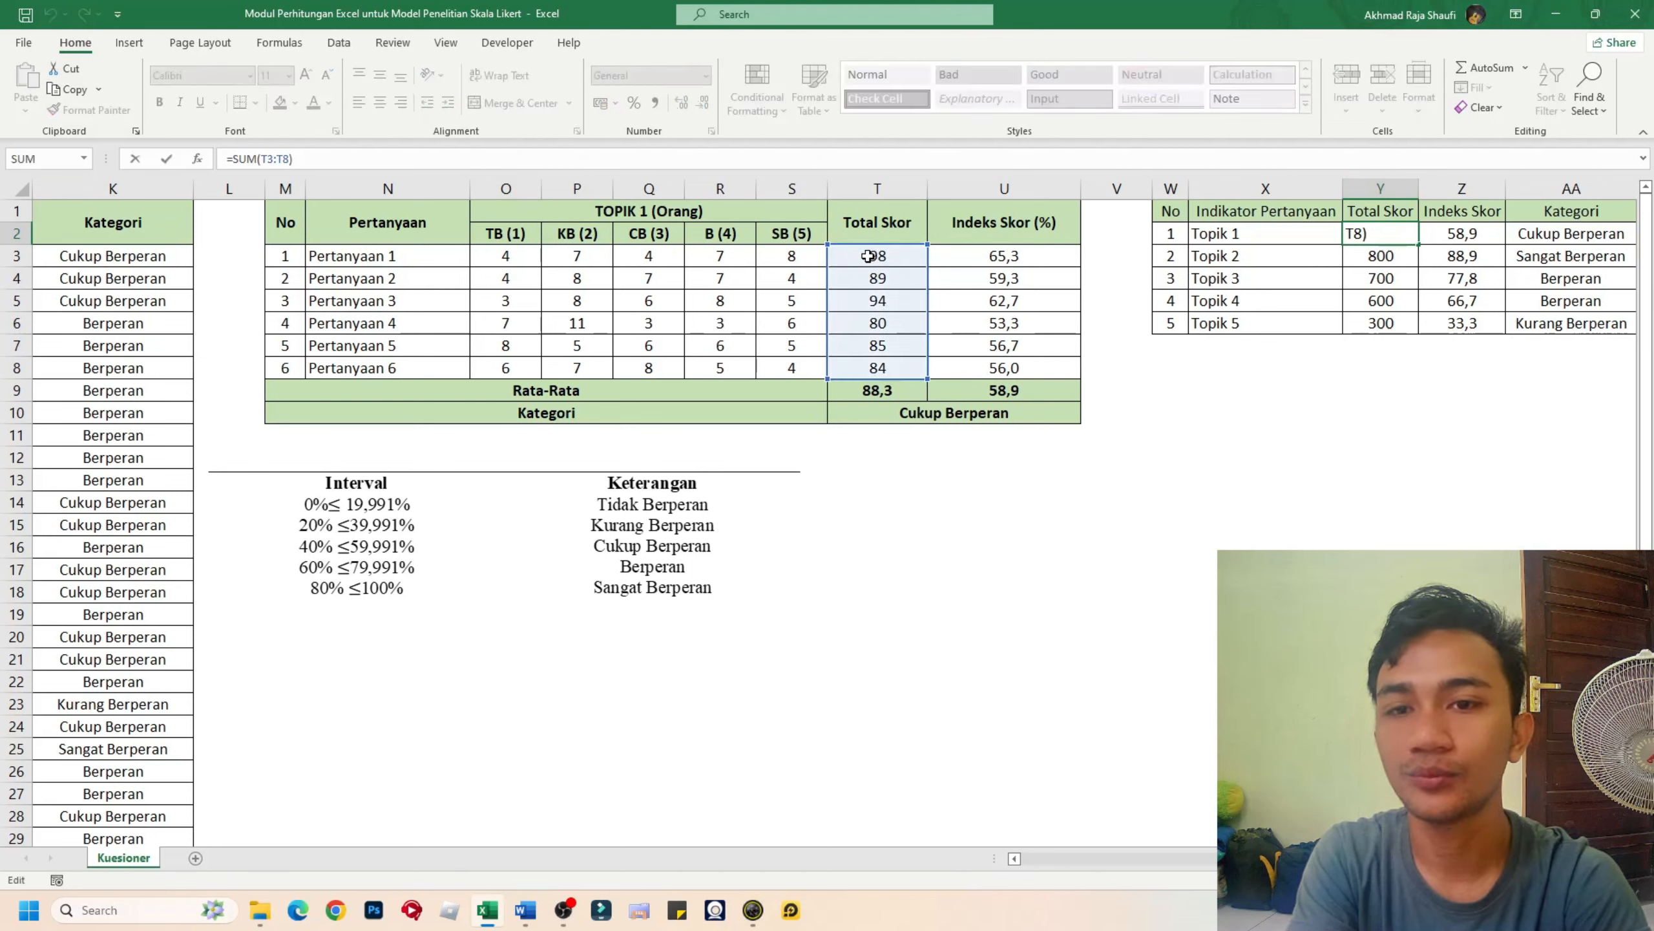
{"action": "key", "text": "Escape"}
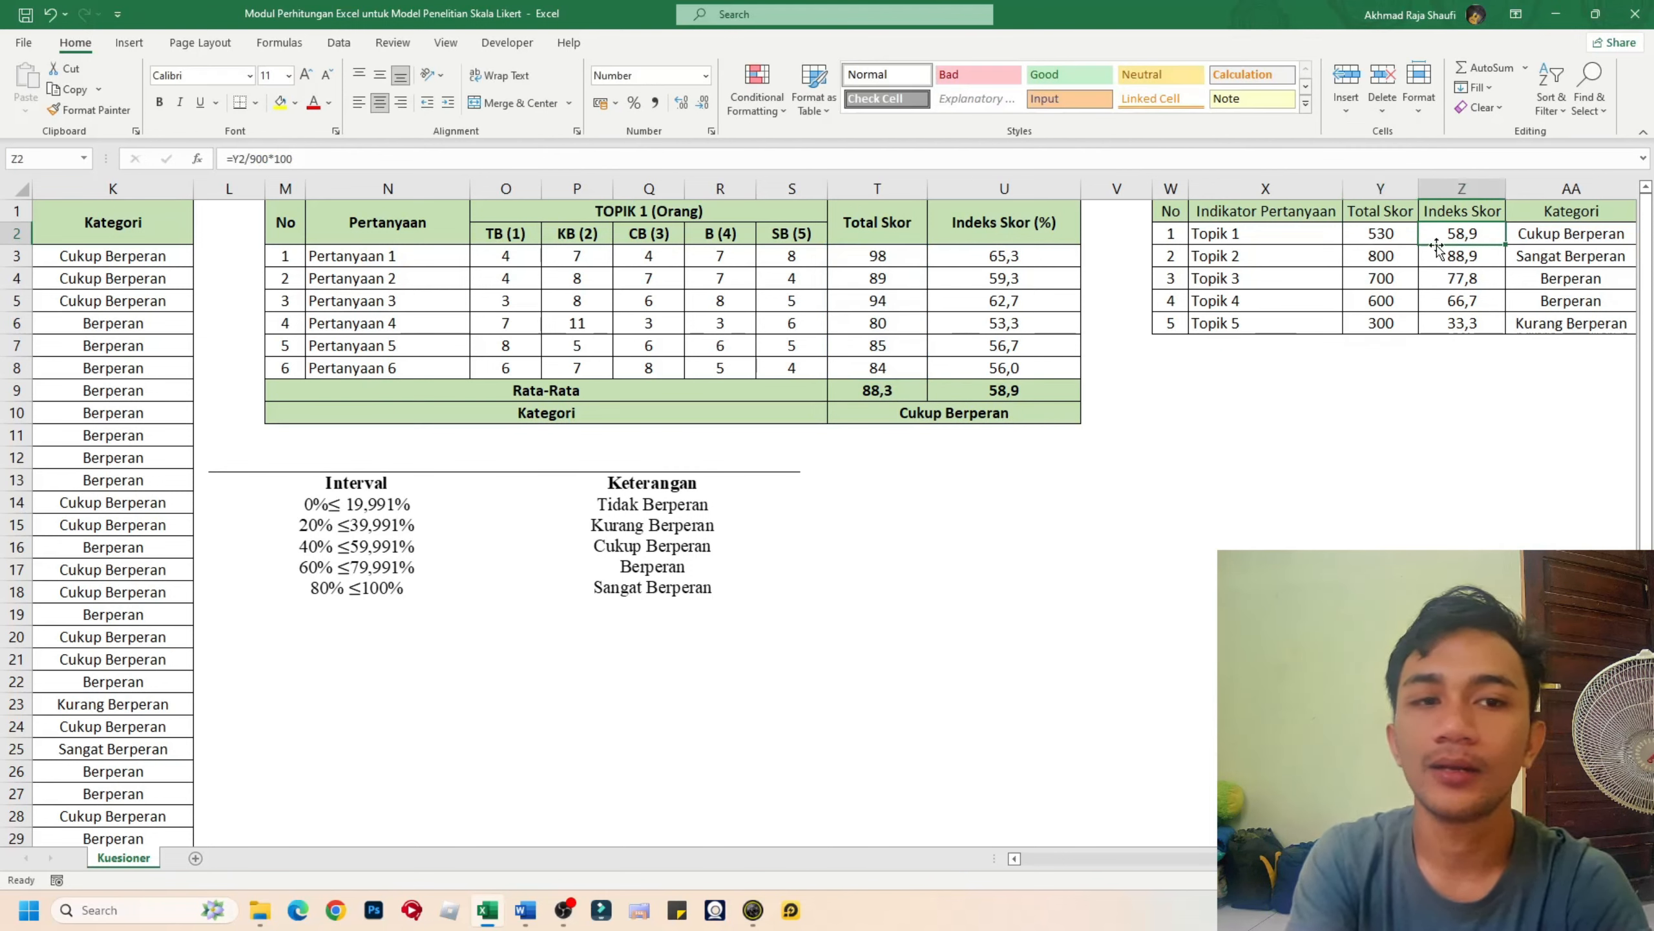
{"action": "left_click", "coordinate": [1466, 236]}
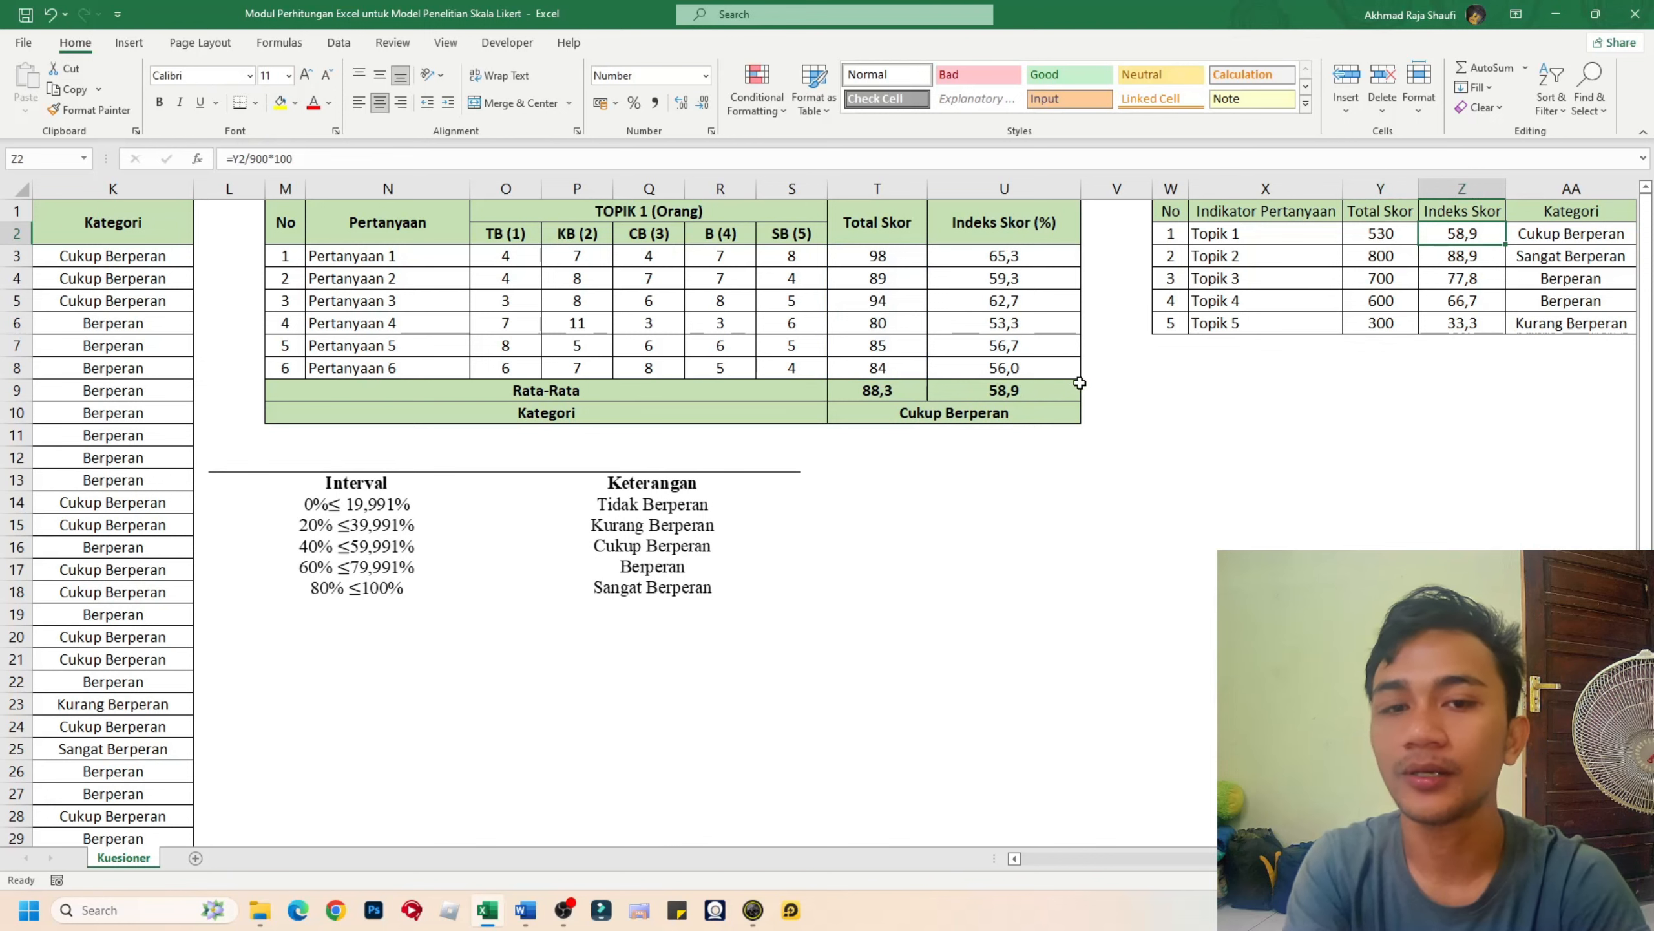
{"action": "left_click", "coordinate": [1609, 233]}
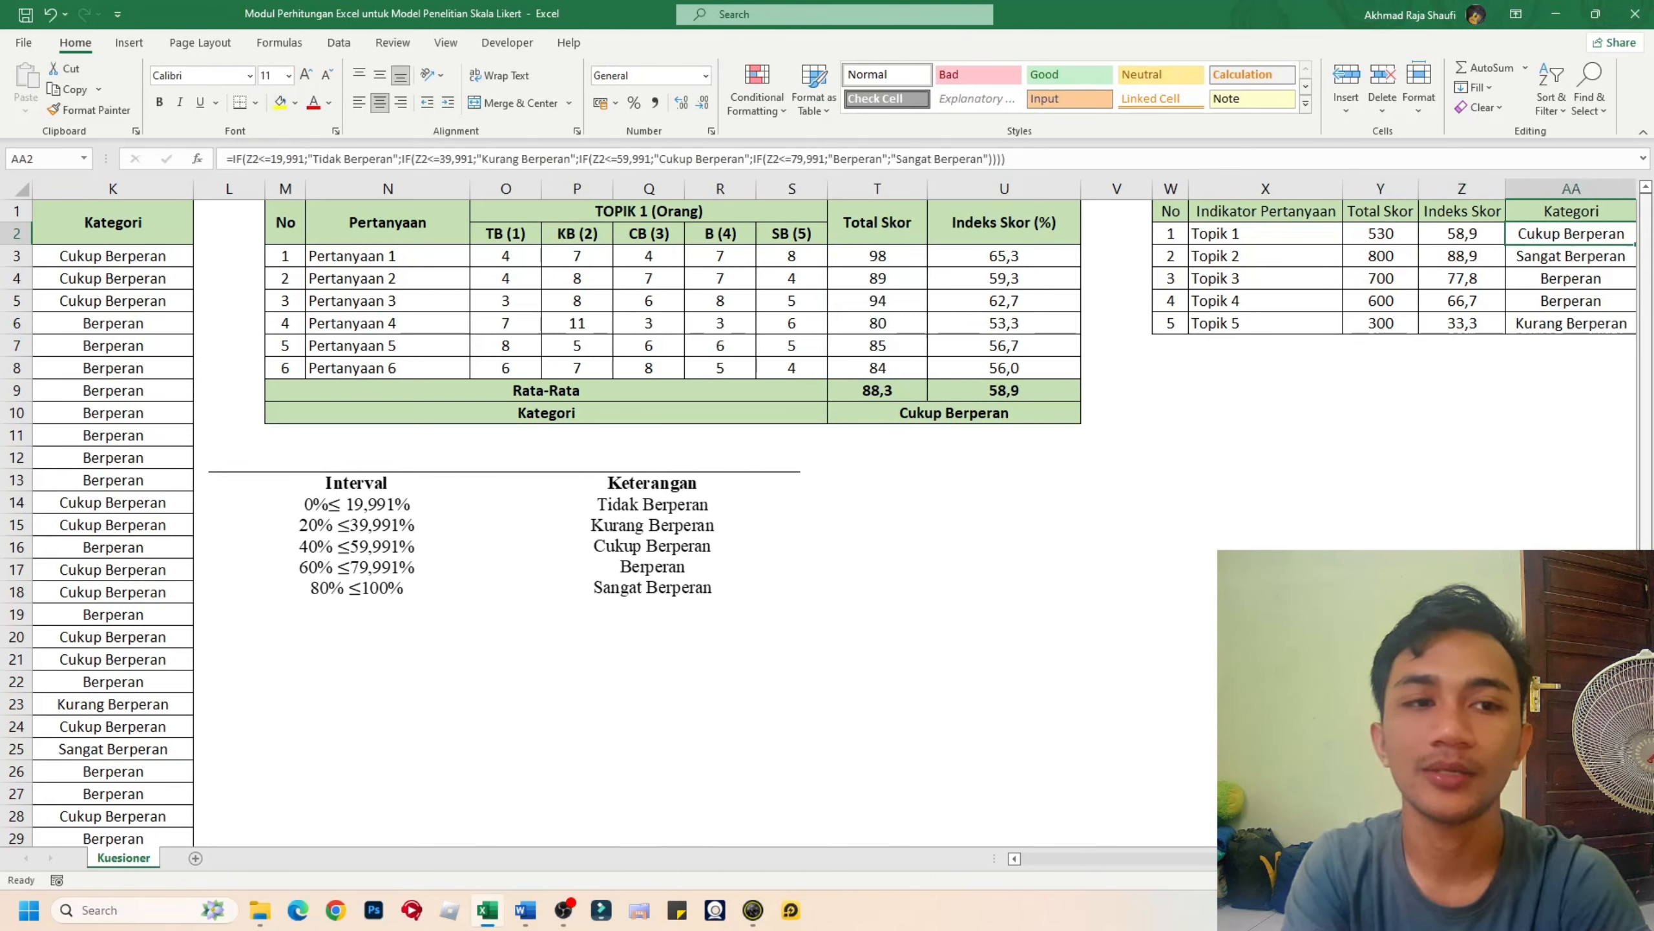
{"action": "left_click", "coordinate": [1152, 159]}
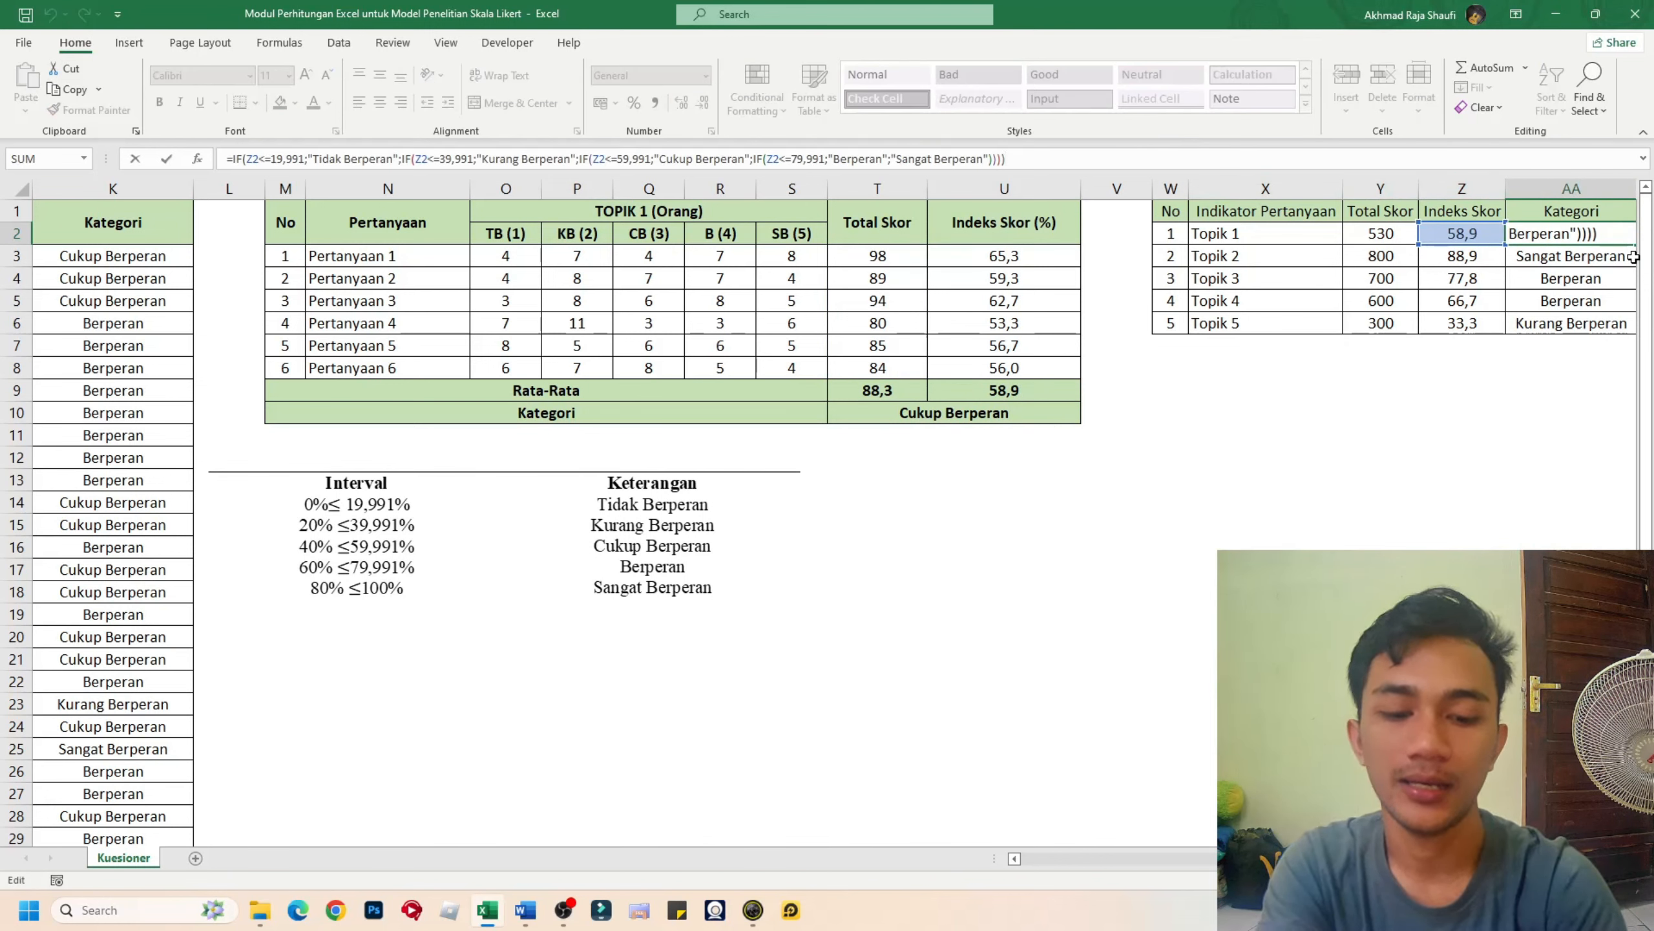
{"action": "key", "text": "Return"}
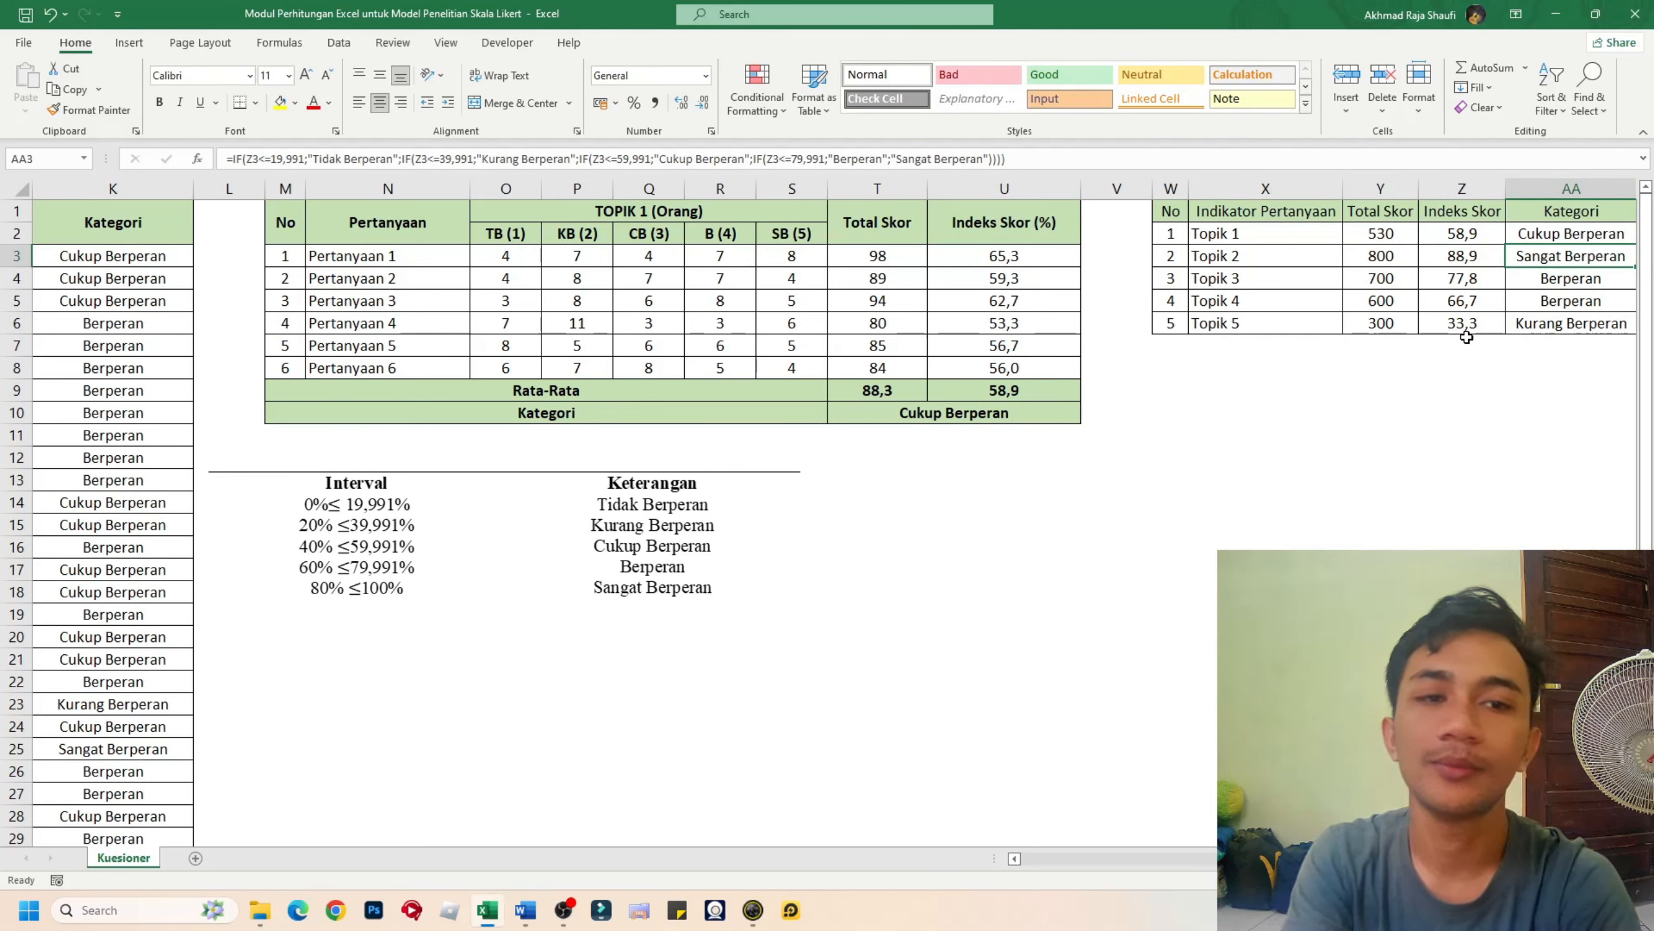
- Examine the Topik 2 Total Skor, Indeks Skor and Kategori cells, and check the Topik 1 Kategori formula again
{"action": "left_click", "coordinate": [1395, 256]}
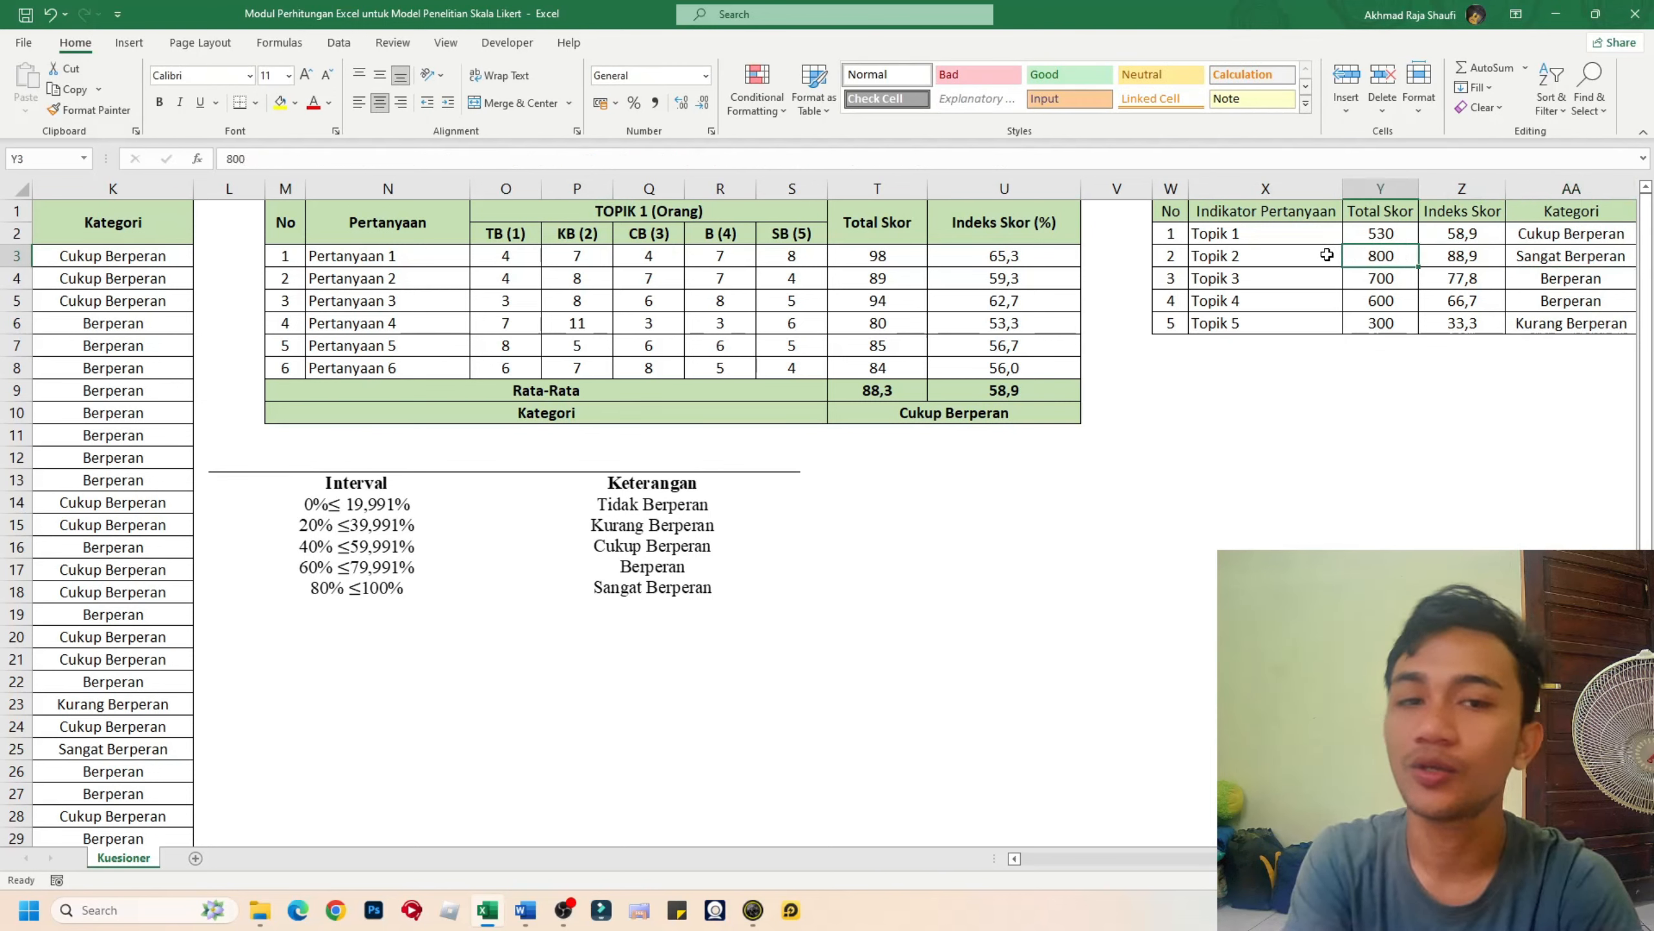
{"action": "left_click", "coordinate": [1465, 255]}
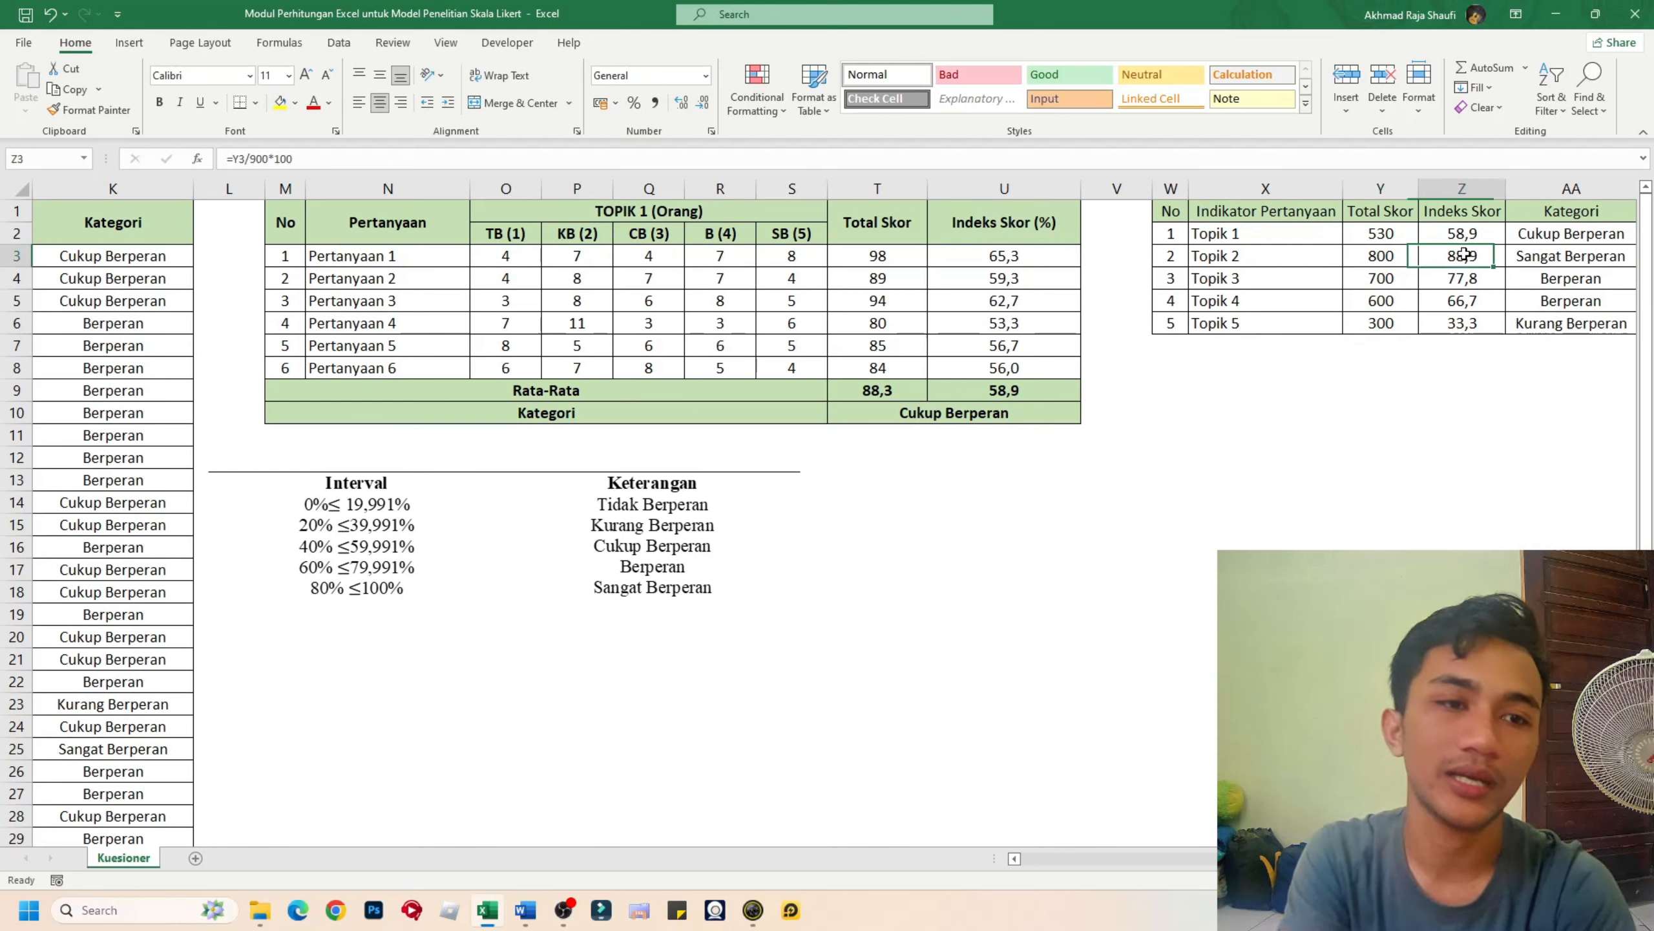
{"action": "left_click", "coordinate": [1598, 273]}
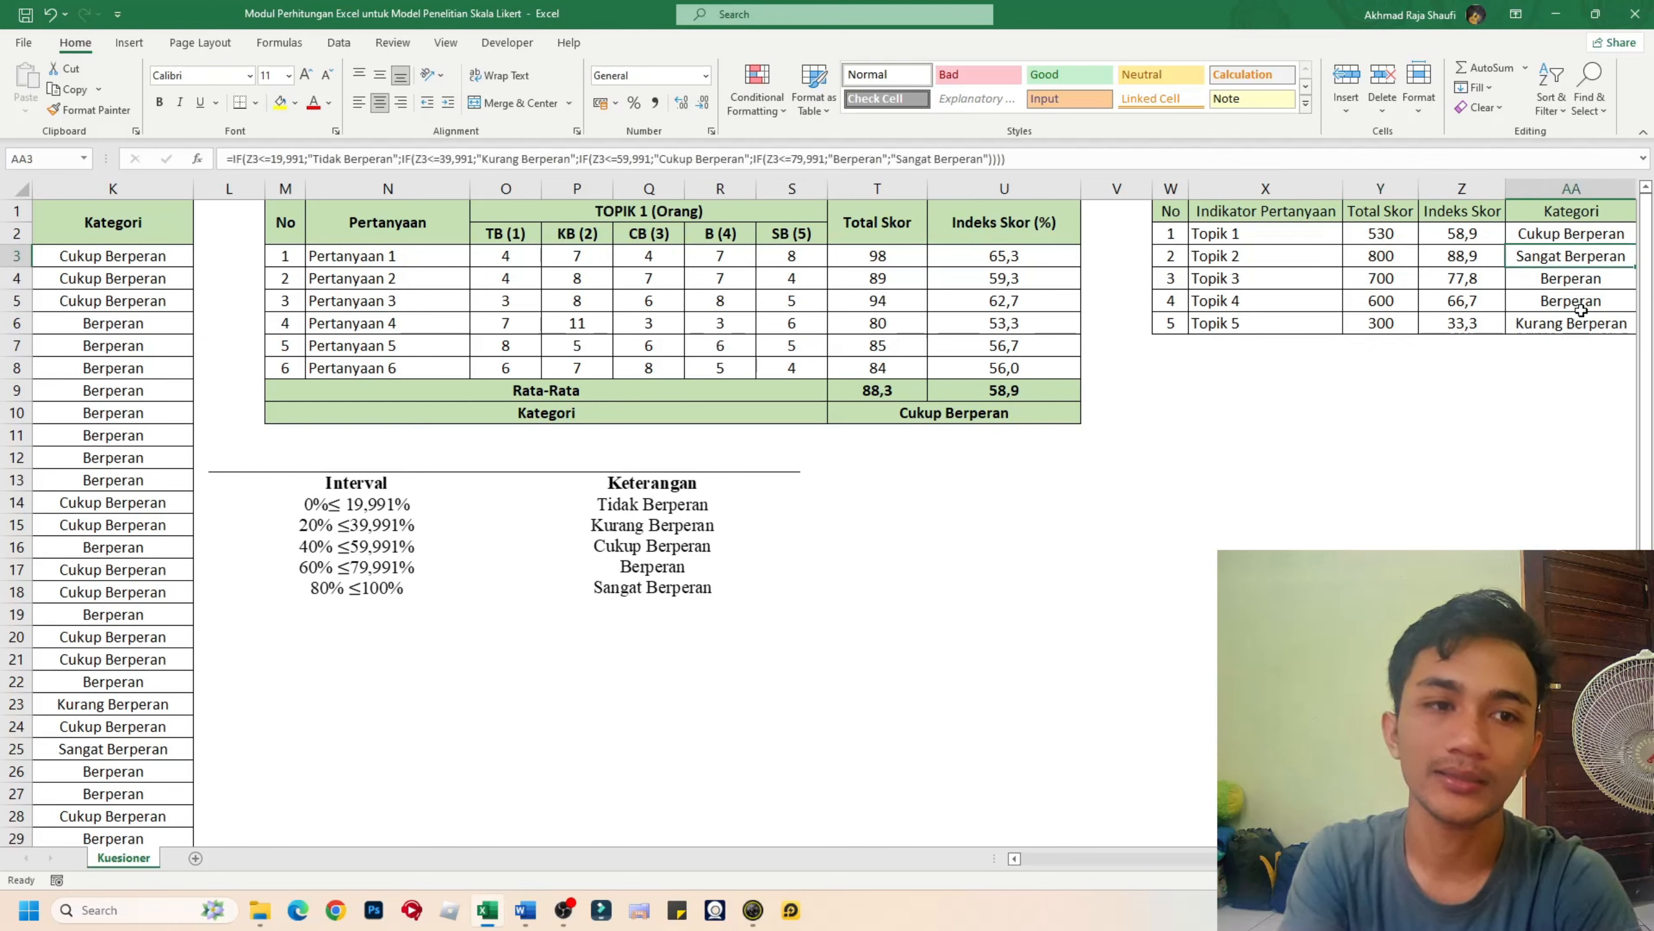
{"action": "left_click", "coordinate": [1616, 241]}
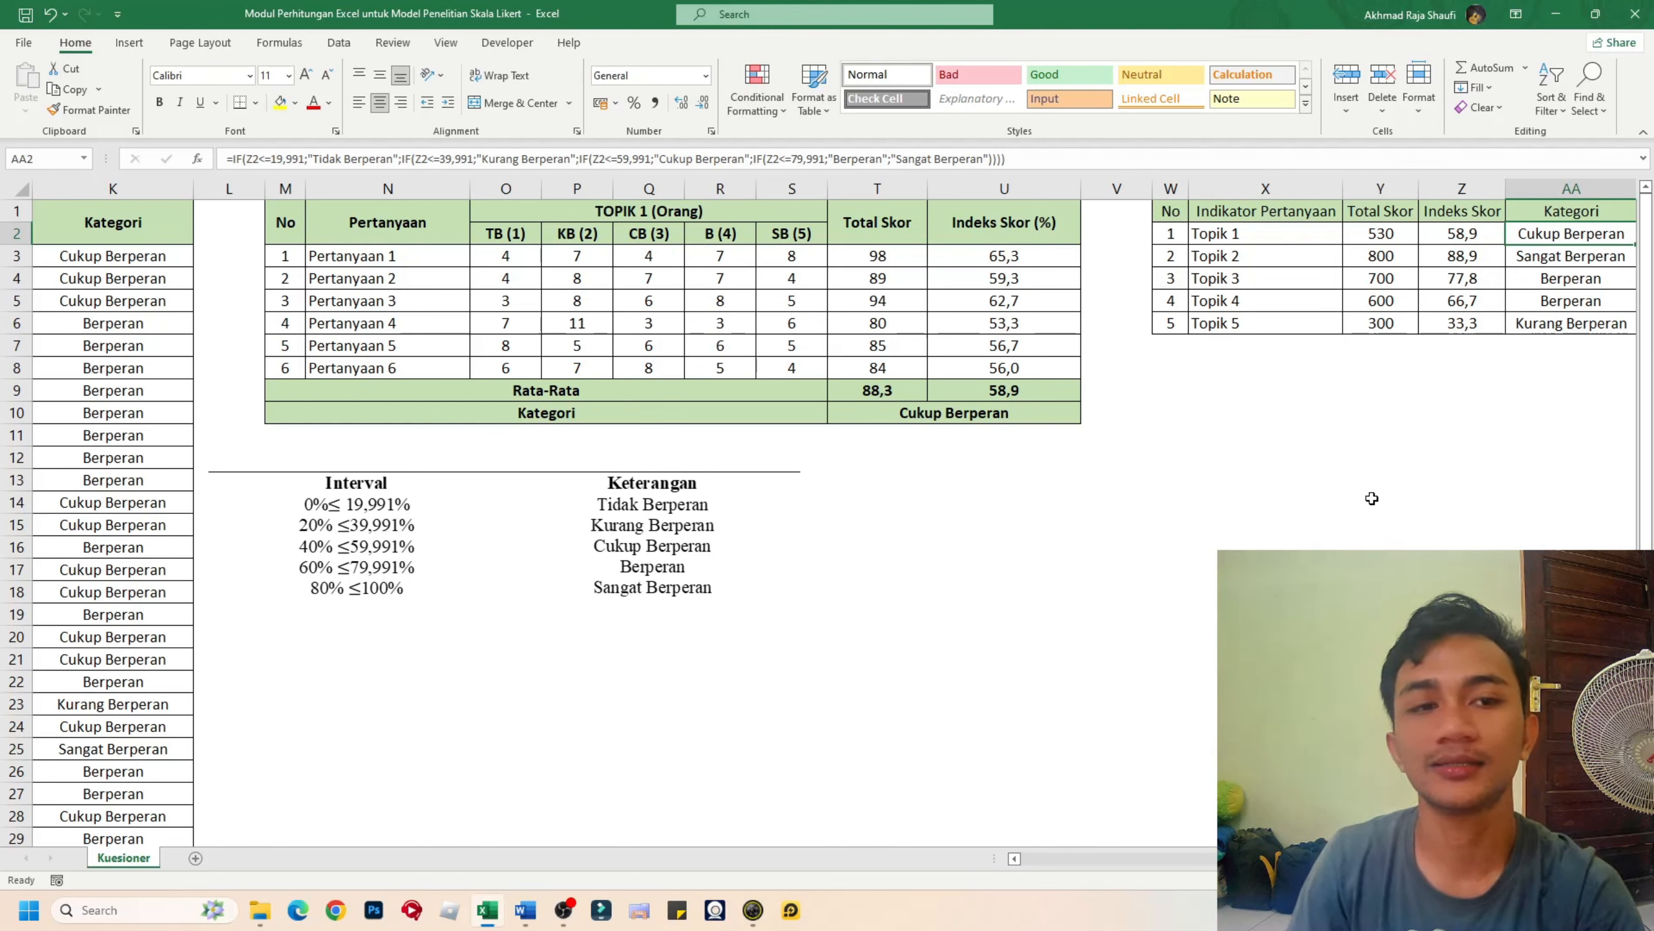
- Switch to File Explorer and open the Contoh Skripsi Word document from the Skala Likert folder
{"action": "key", "text": "alt+Tab"}
{"action": "key", "text": "alt+Tab"}
{"action": "key", "text": "alt+Tab"}
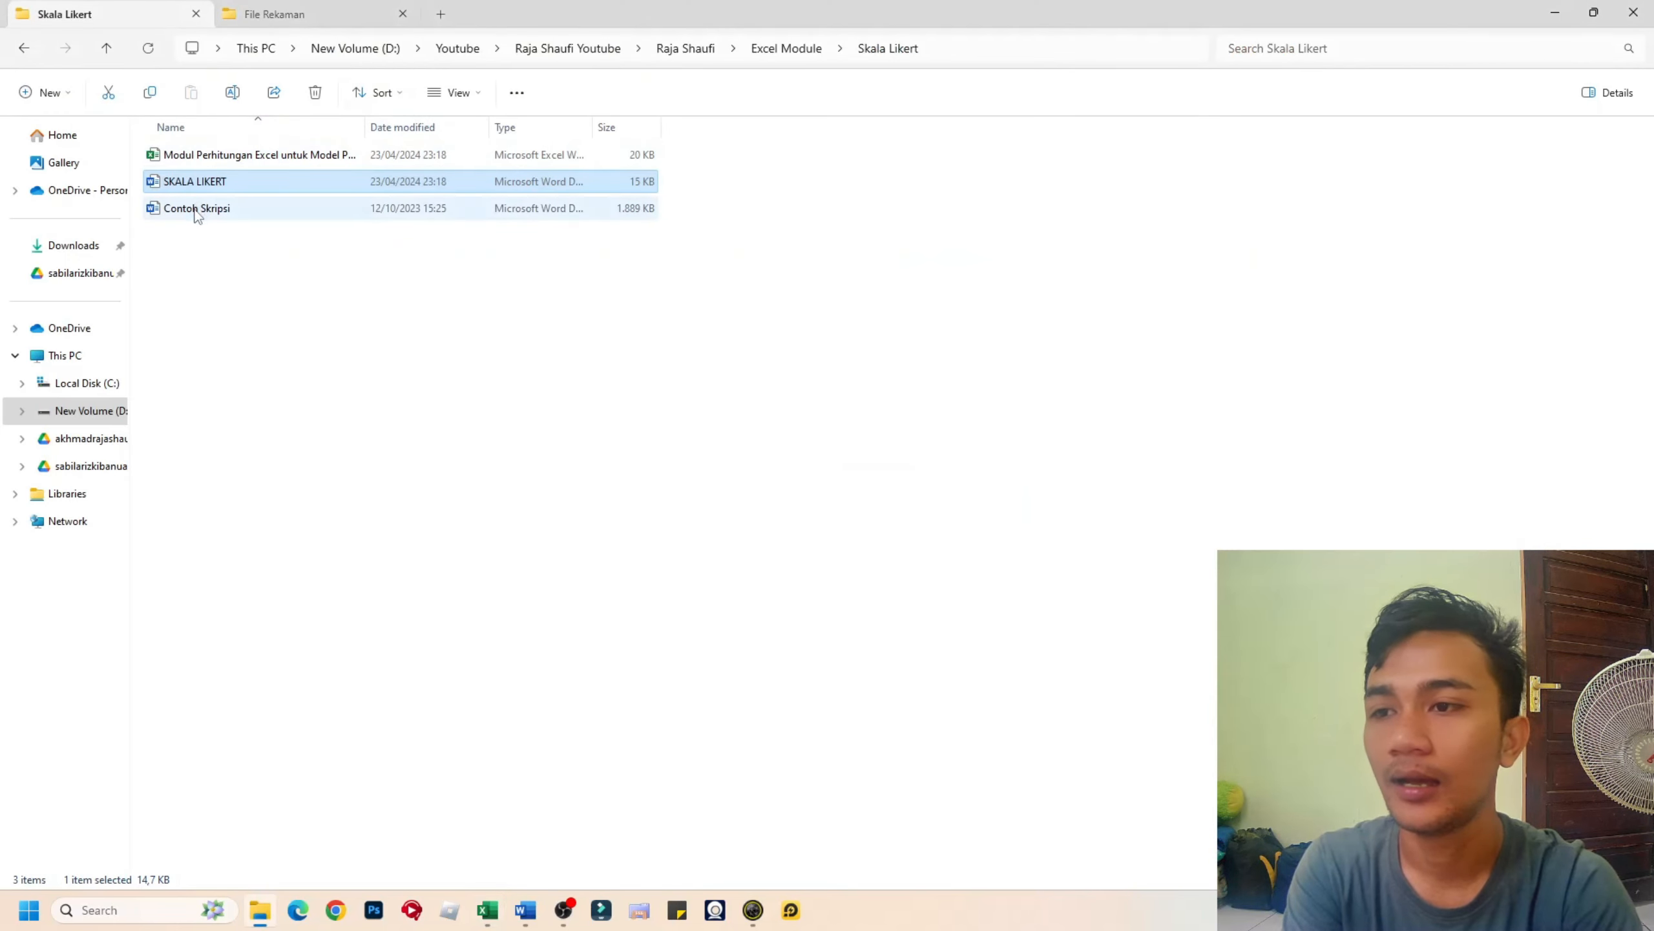
{"action": "double_click", "coordinate": [196, 212]}
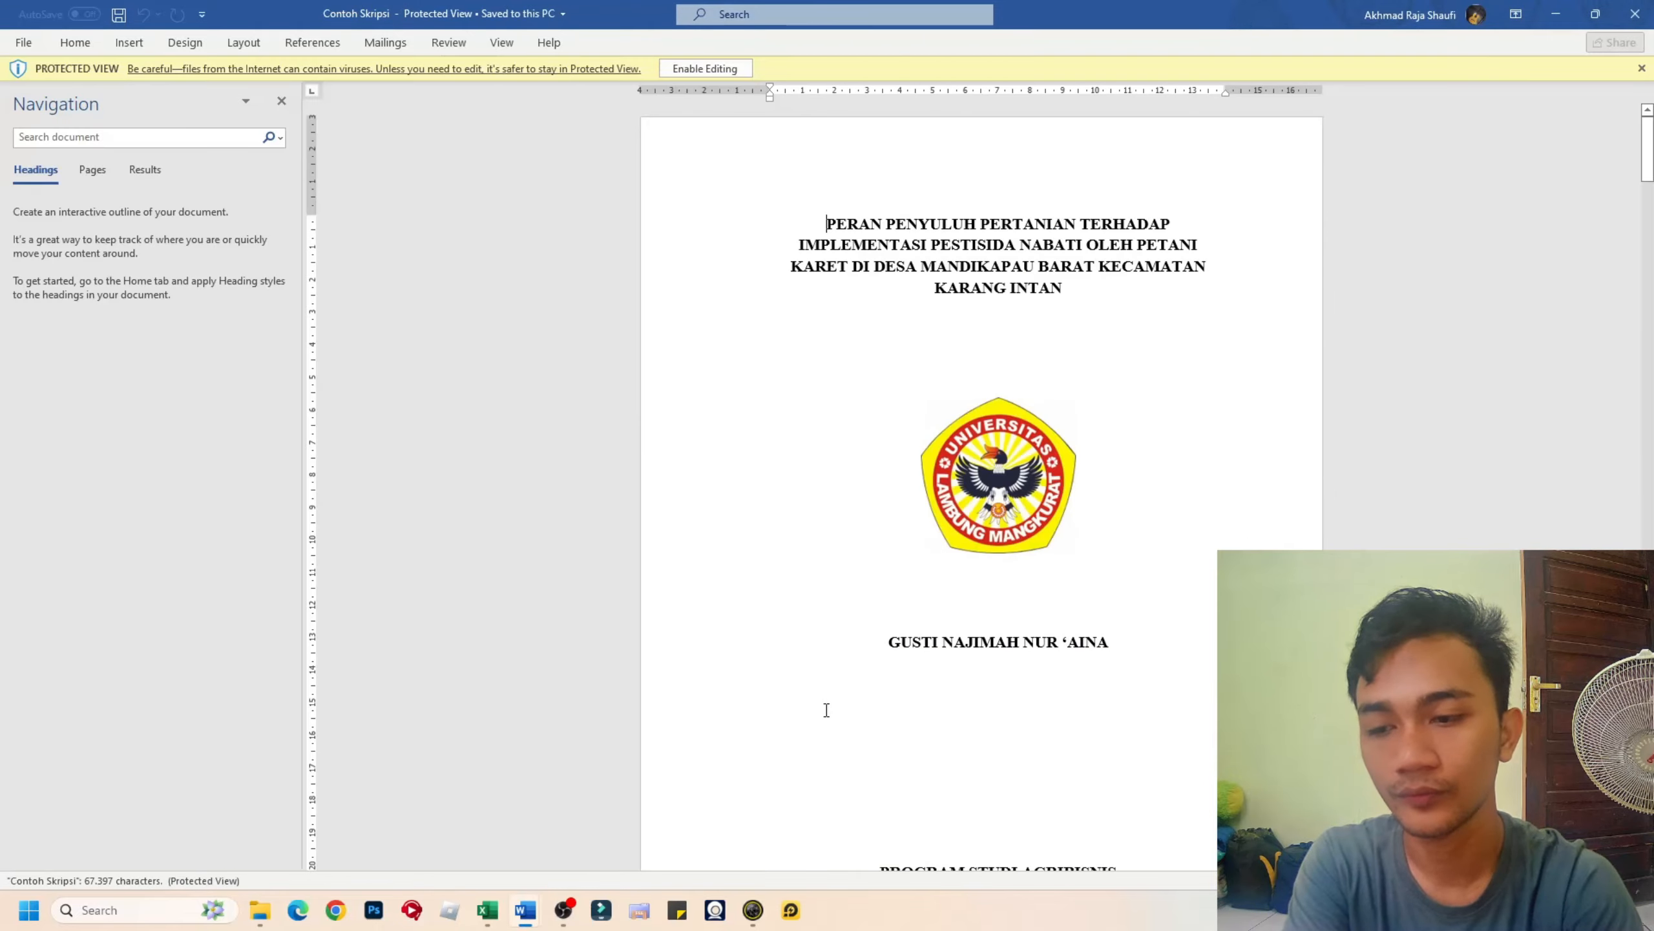
- Find Tabel 14, the extension workers' role by six indicators, in the Contoh Skripsi document
{"action": "scroll", "coordinate": [1031, 269], "scroll_direction": "down", "scroll_amount": 15}
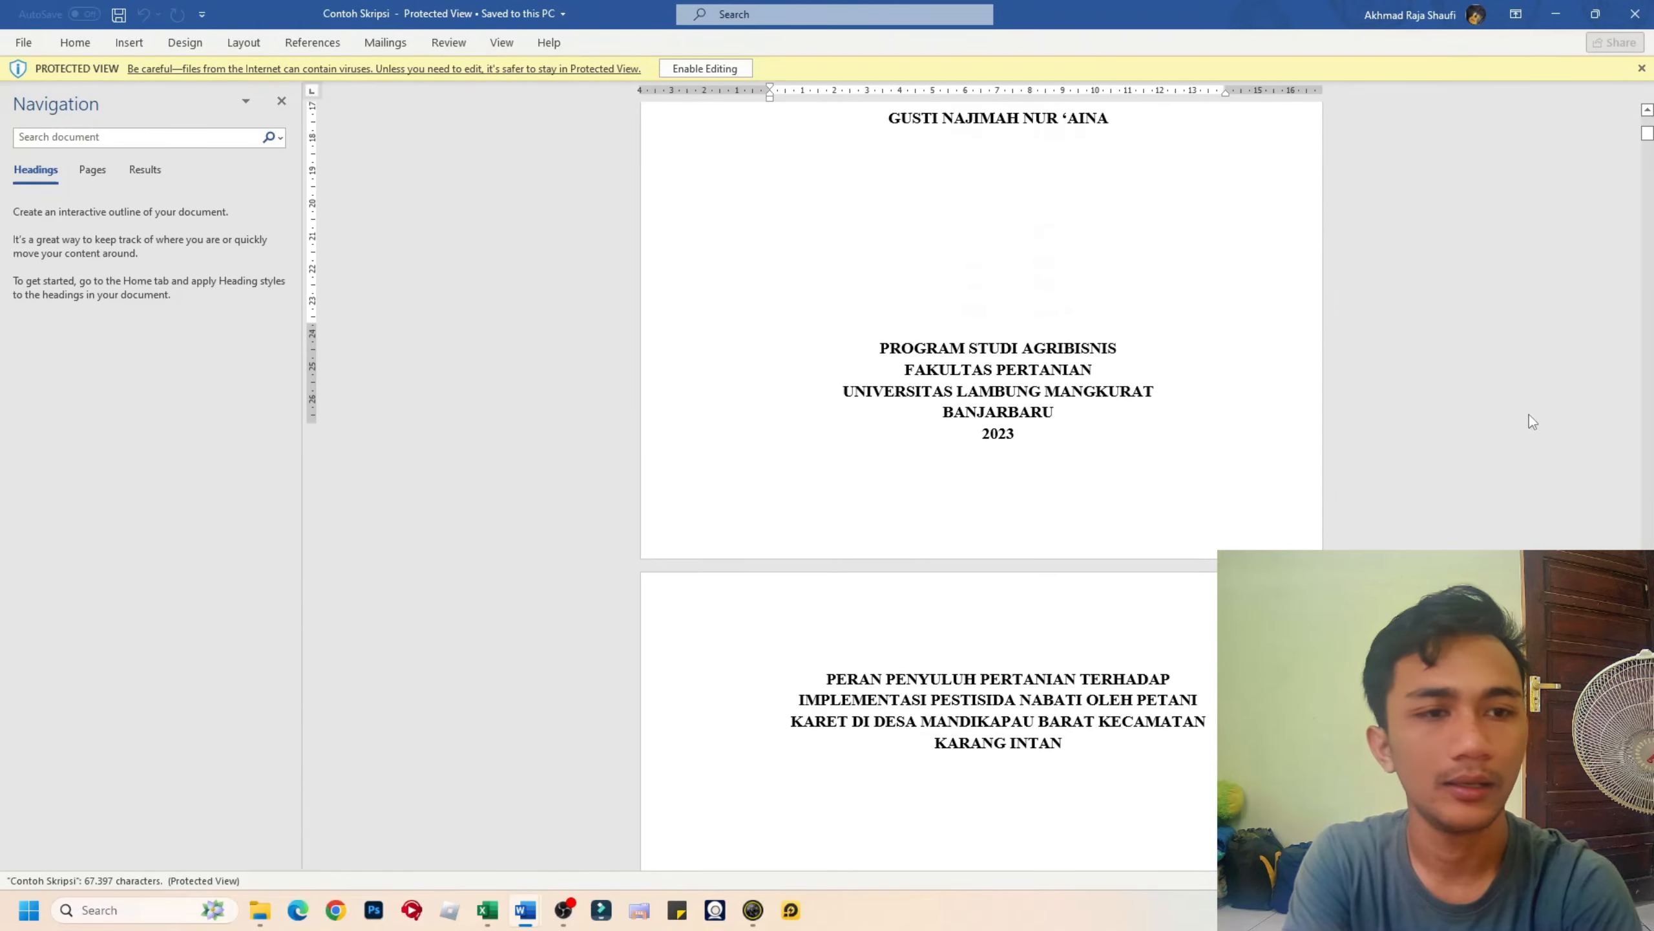
{"action": "scroll", "coordinate": [1031, 269], "scroll_direction": "down", "scroll_amount": 10}
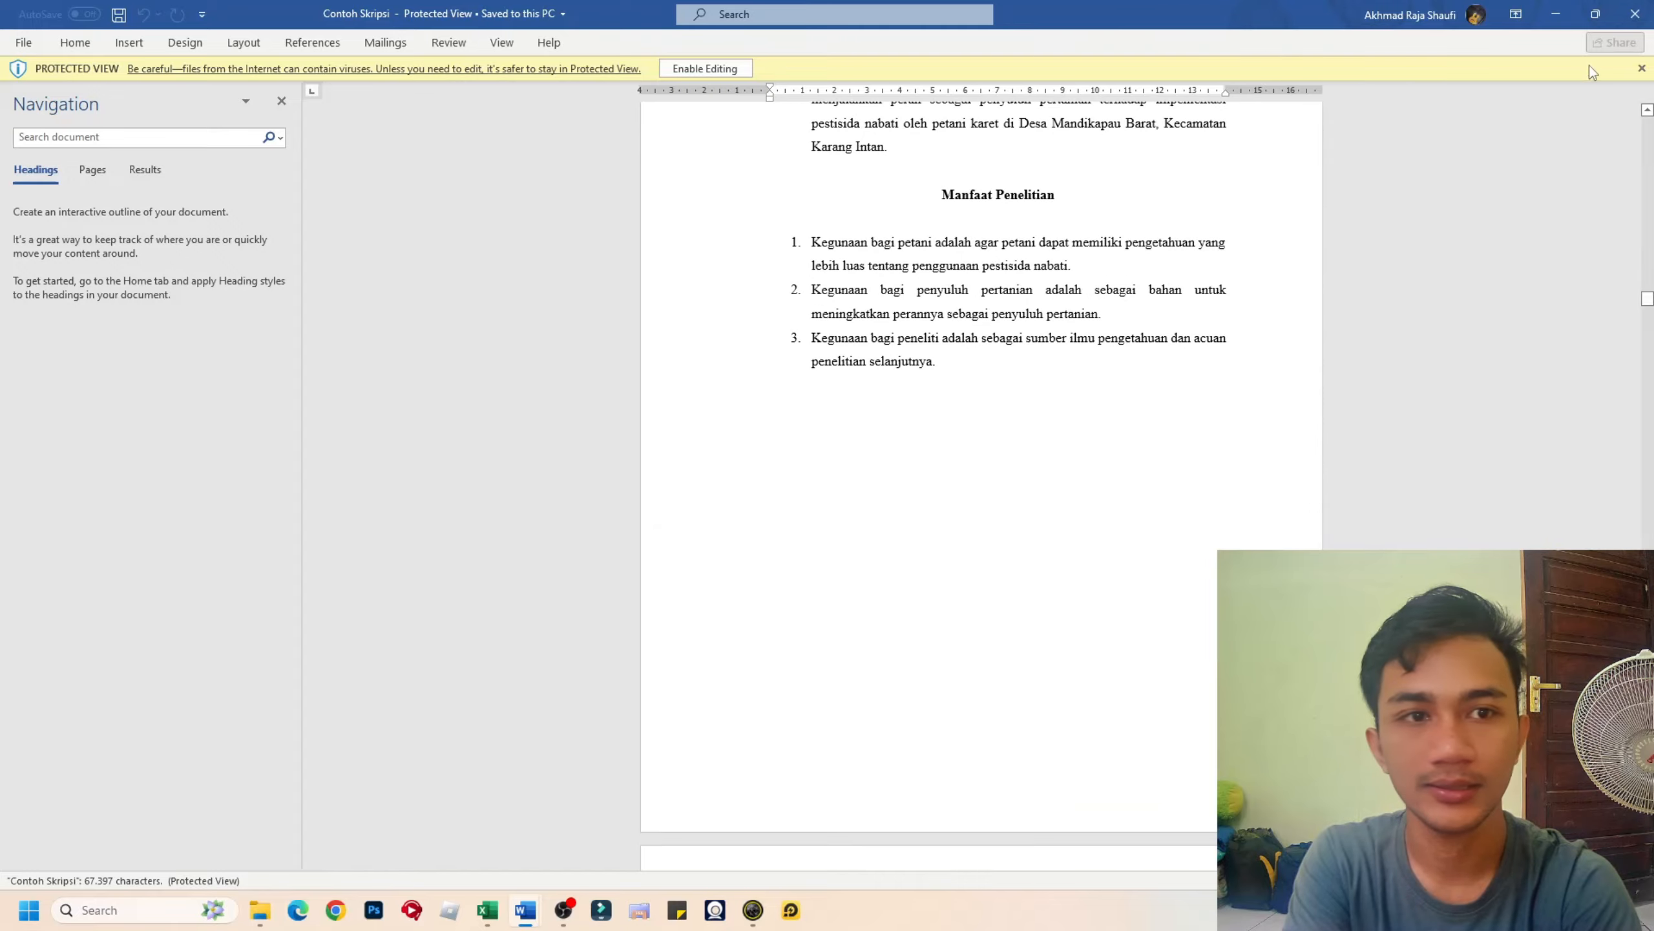
{"action": "left_click_drag", "start_coordinate": [1647, 281], "coordinate": [1647, 528]}
{"action": "scroll", "coordinate": [1184, 424], "scroll_direction": "down", "scroll_amount": 4}
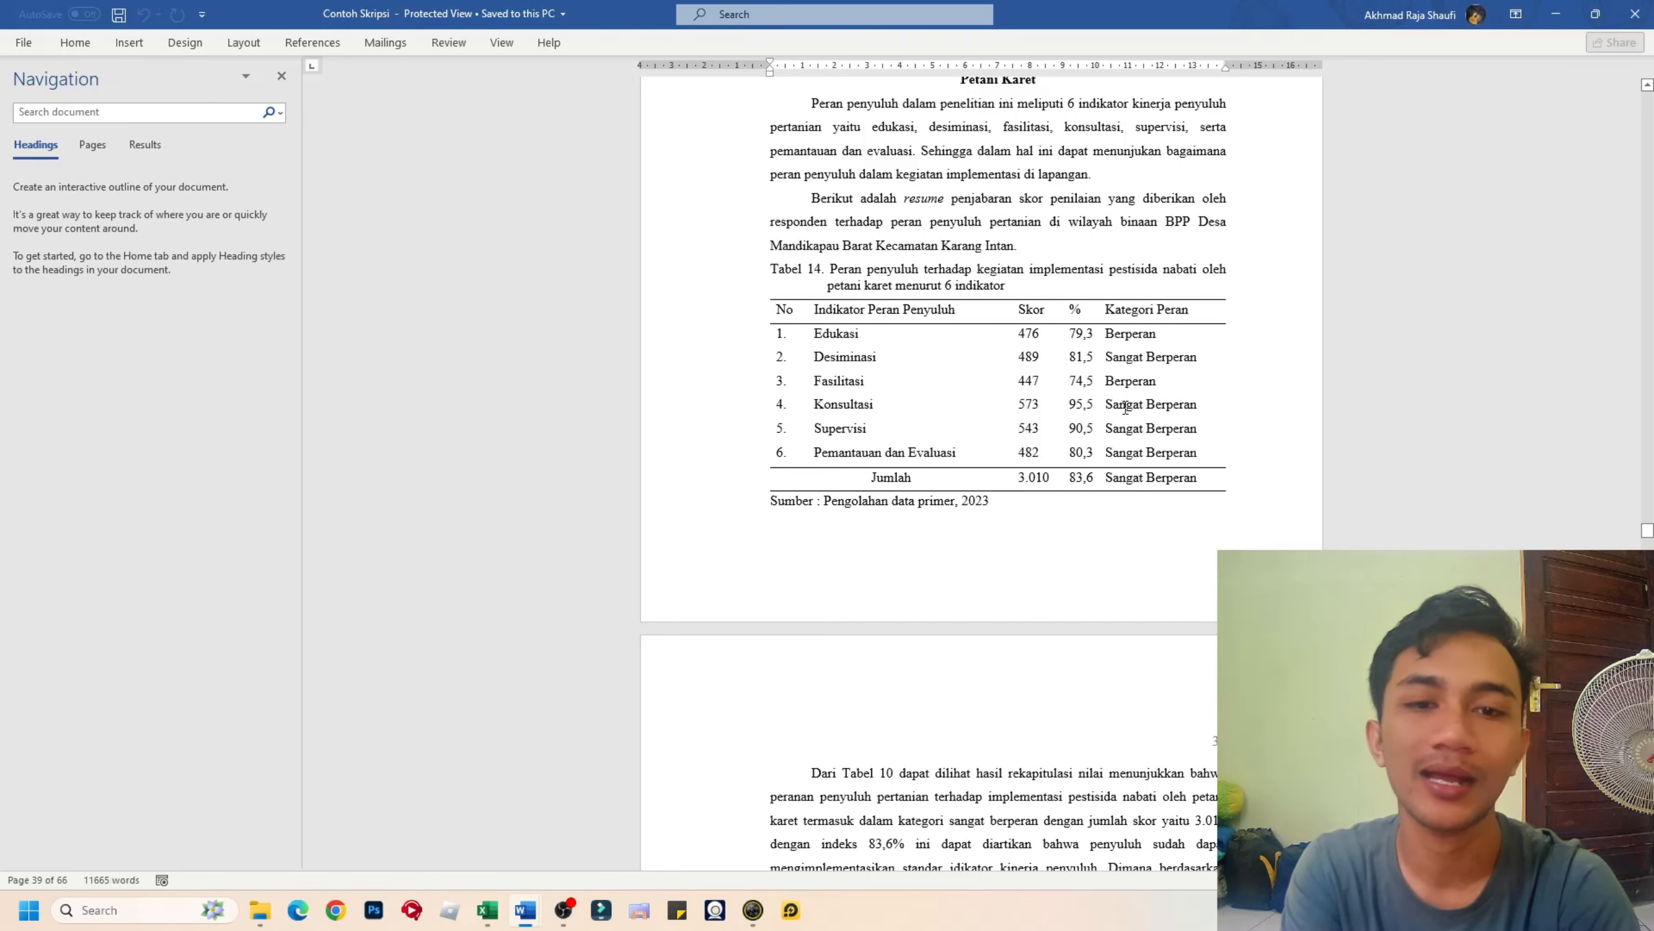
- Examine the percentage and category columns of Tabel 14, and the statements and scores of the education indicator in Tabel 15
{"action": "left_click_drag", "start_coordinate": [1074, 334], "coordinate": [1144, 469]}
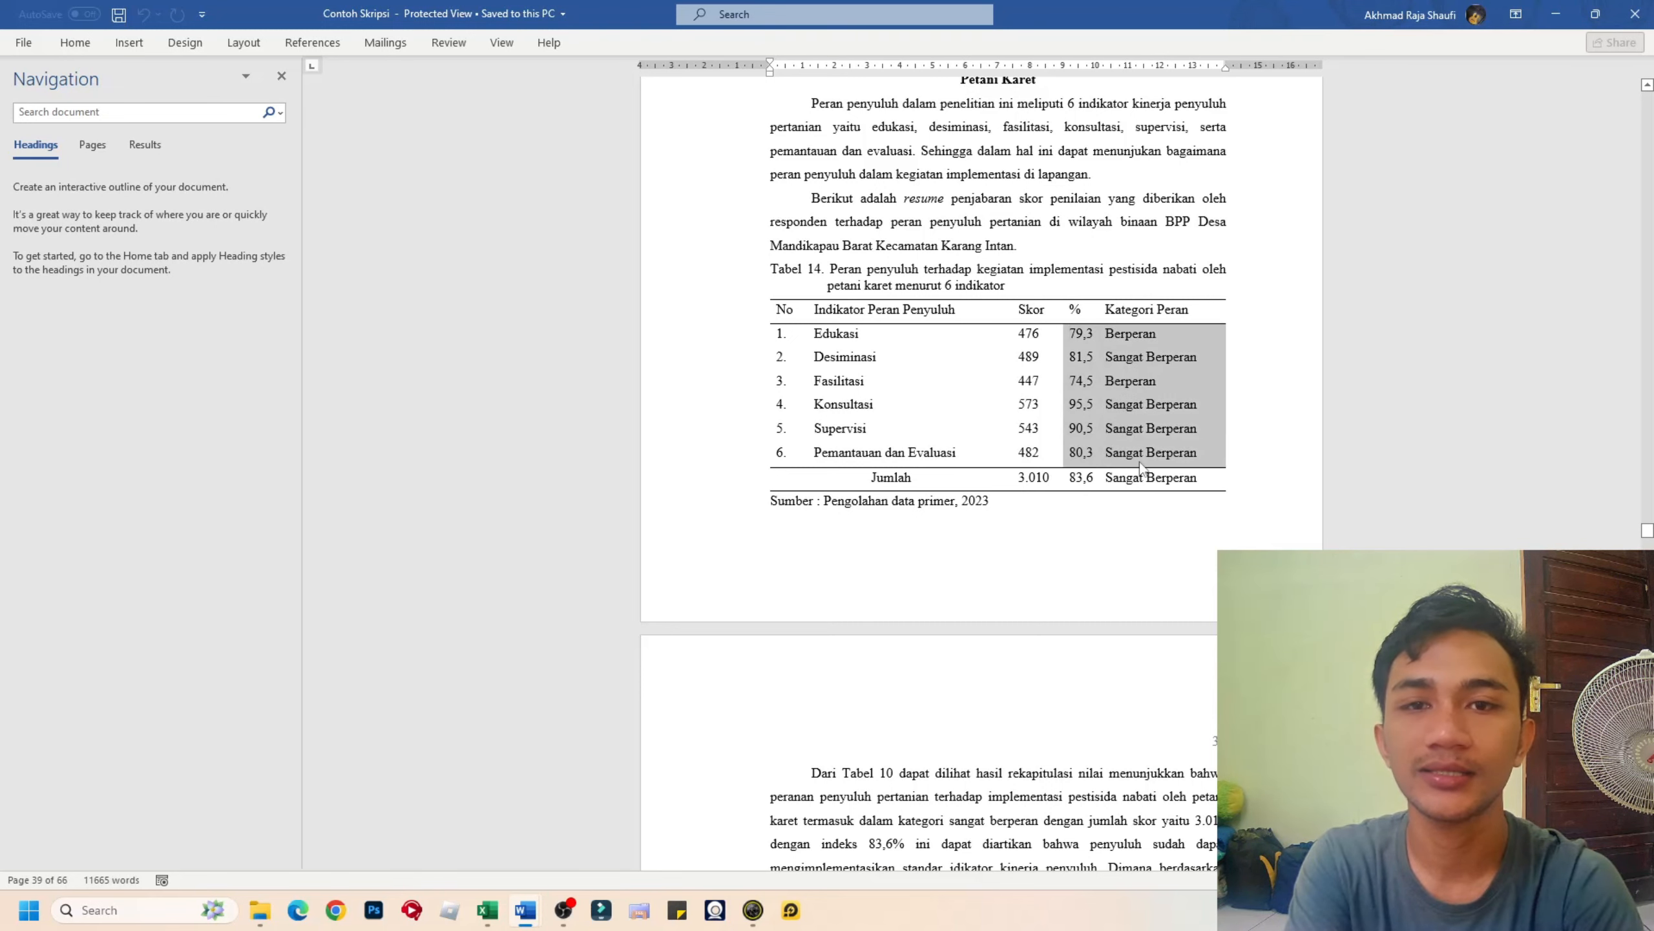
{"action": "scroll", "coordinate": [974, 320], "scroll_direction": "up", "scroll_amount": 3}
{"action": "scroll", "coordinate": [974, 320], "scroll_direction": "down", "scroll_amount": 15}
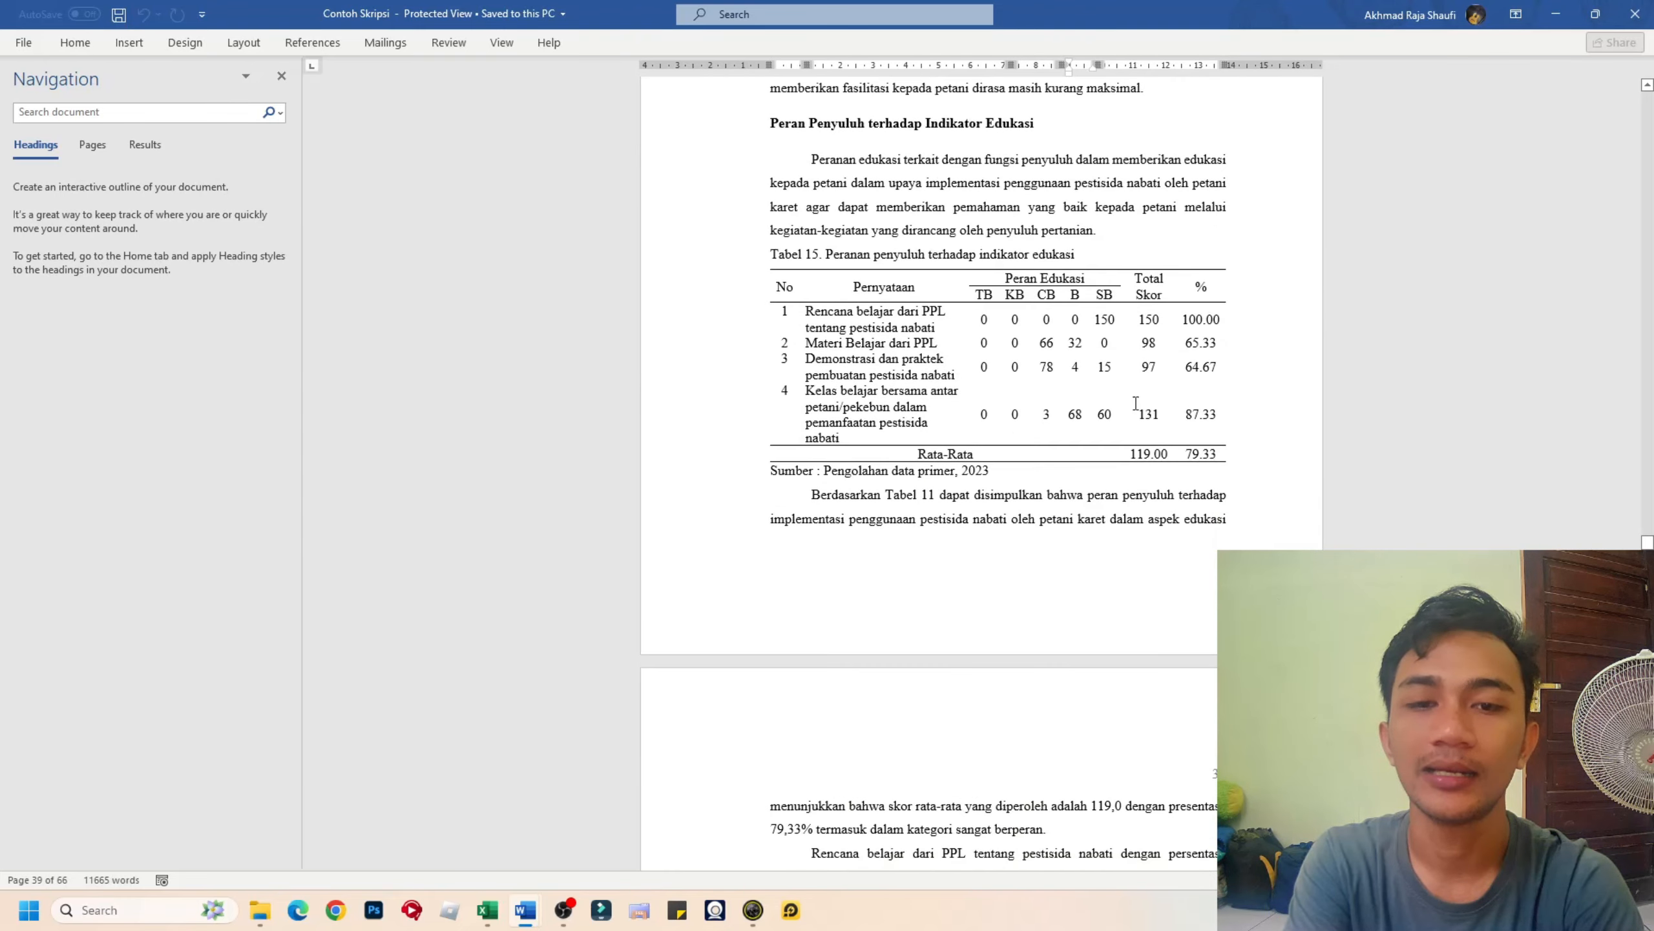
{"action": "left_click", "coordinate": [788, 280]}
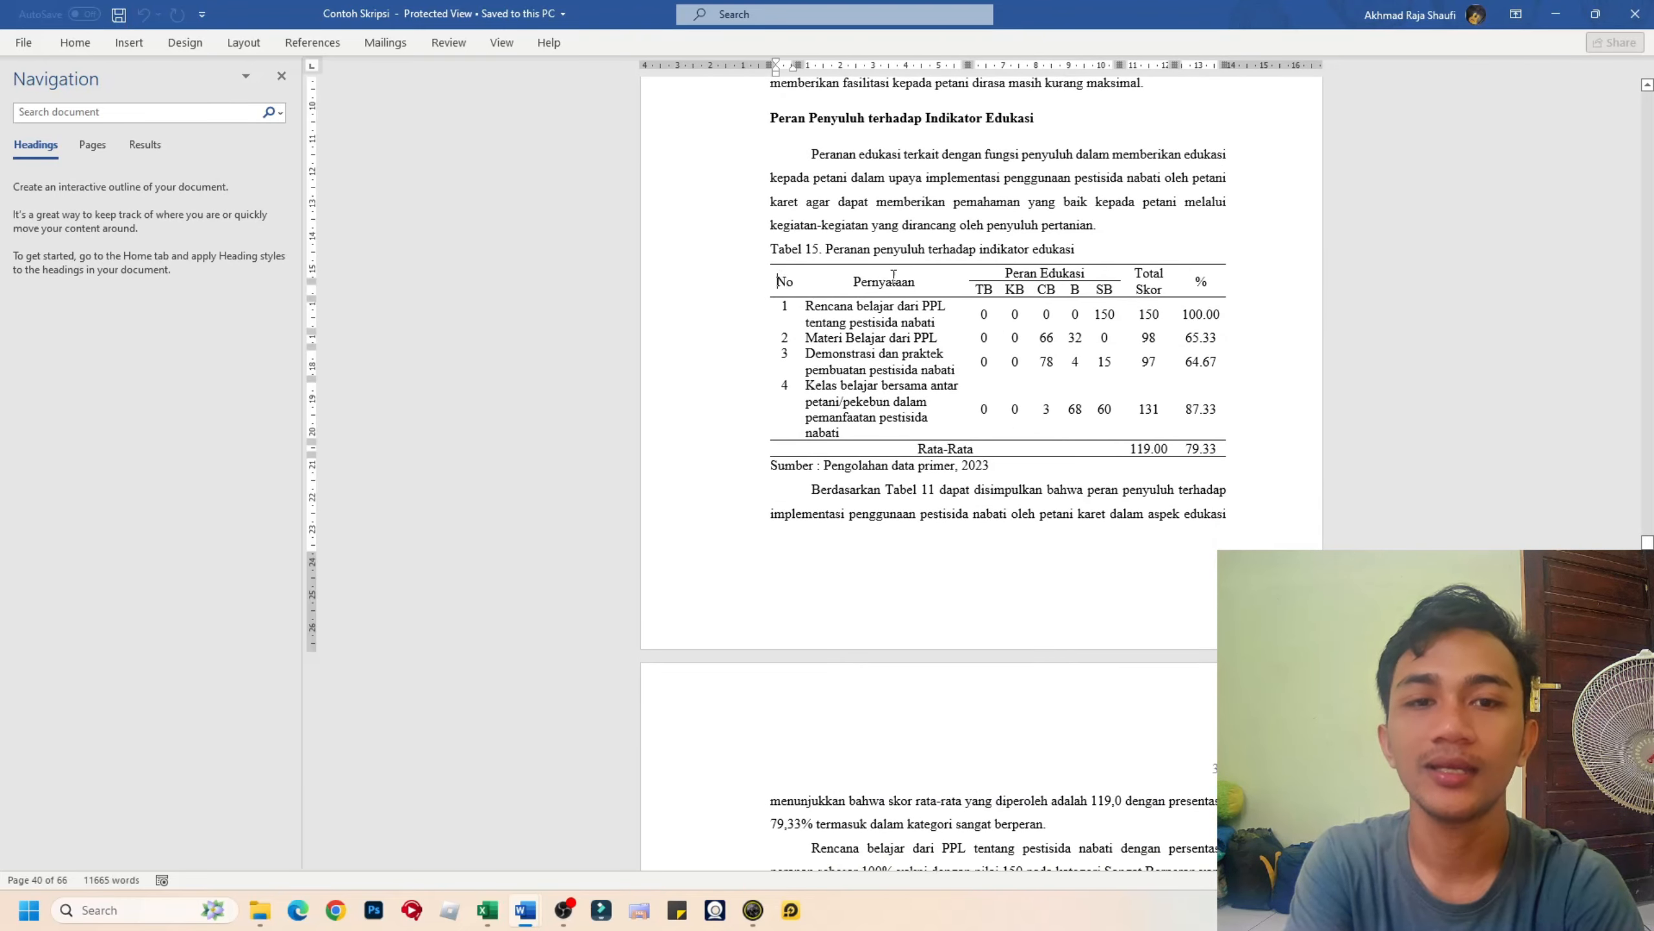
{"action": "left_click_drag", "start_coordinate": [893, 275], "coordinate": [1202, 449]}
{"action": "scroll", "coordinate": [1296, 409], "scroll_direction": "down", "scroll_amount": 14}
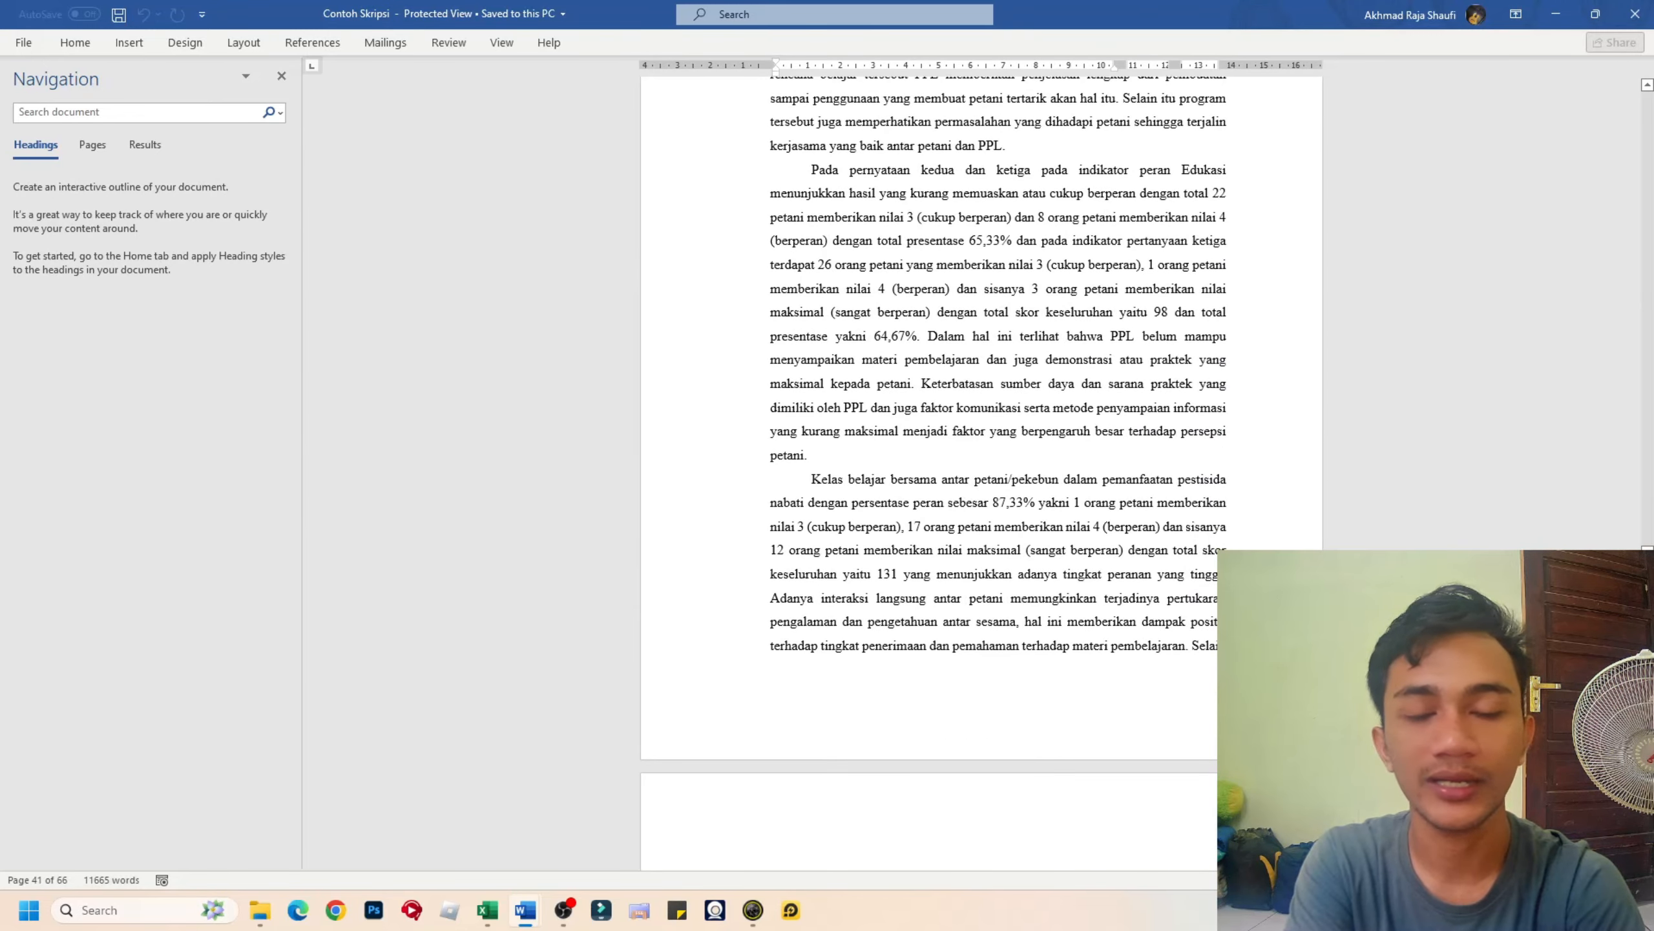
- Switch to the Excel workbook and view the respondents' Topik 1 answers, Skor Total, Indeks Skor and Kategori columns
{"action": "key", "text": "alt+Tab"}
{"action": "key", "text": "Tab"}
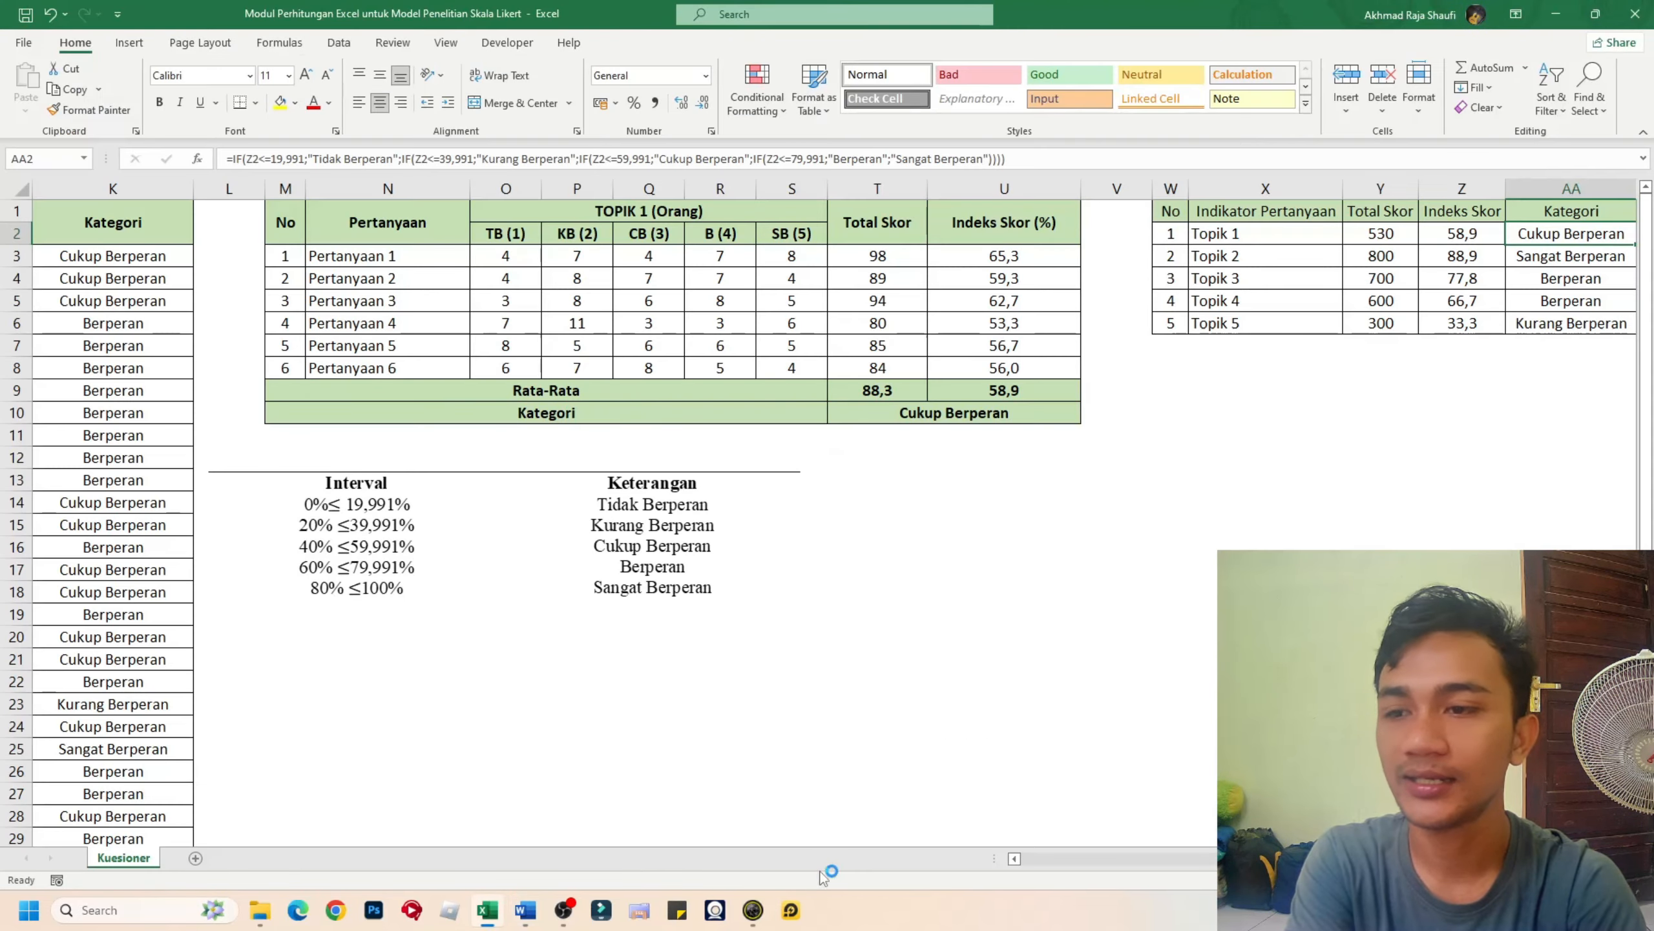
{"action": "scroll", "coordinate": [586, 456], "scroll_direction": "left", "scroll_amount": 5}
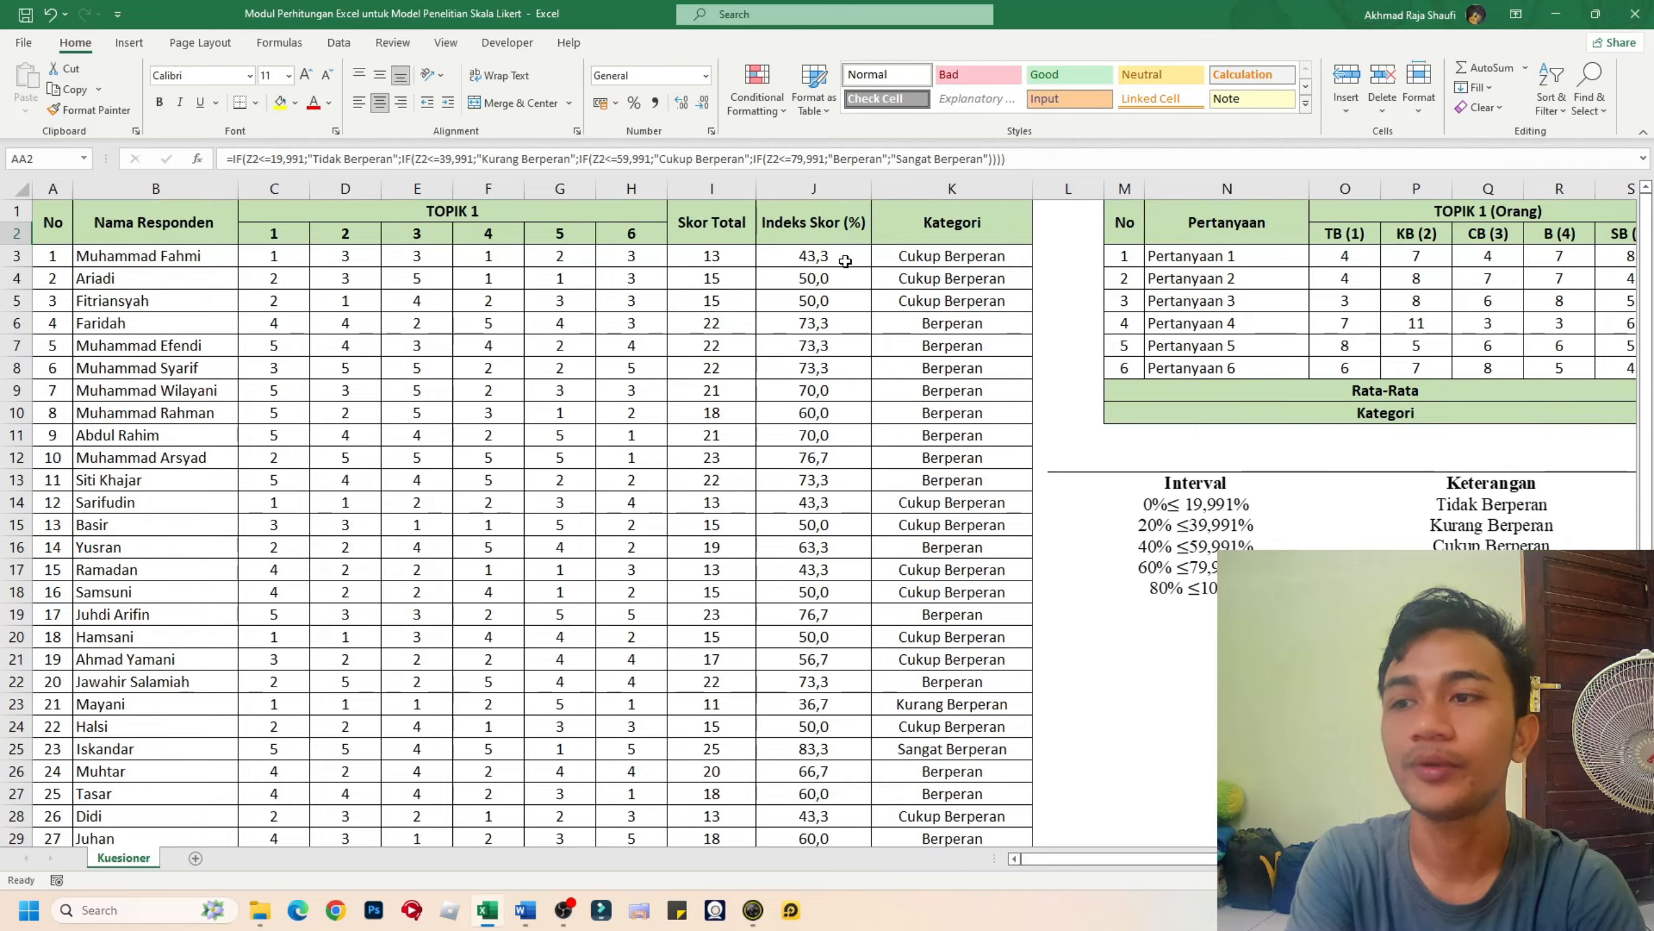
- Return to the Contoh Skripsi Word document and examine the per-respondent score table in Lampiran 3, Edukasi
{"action": "key", "text": "alt+Tab"}
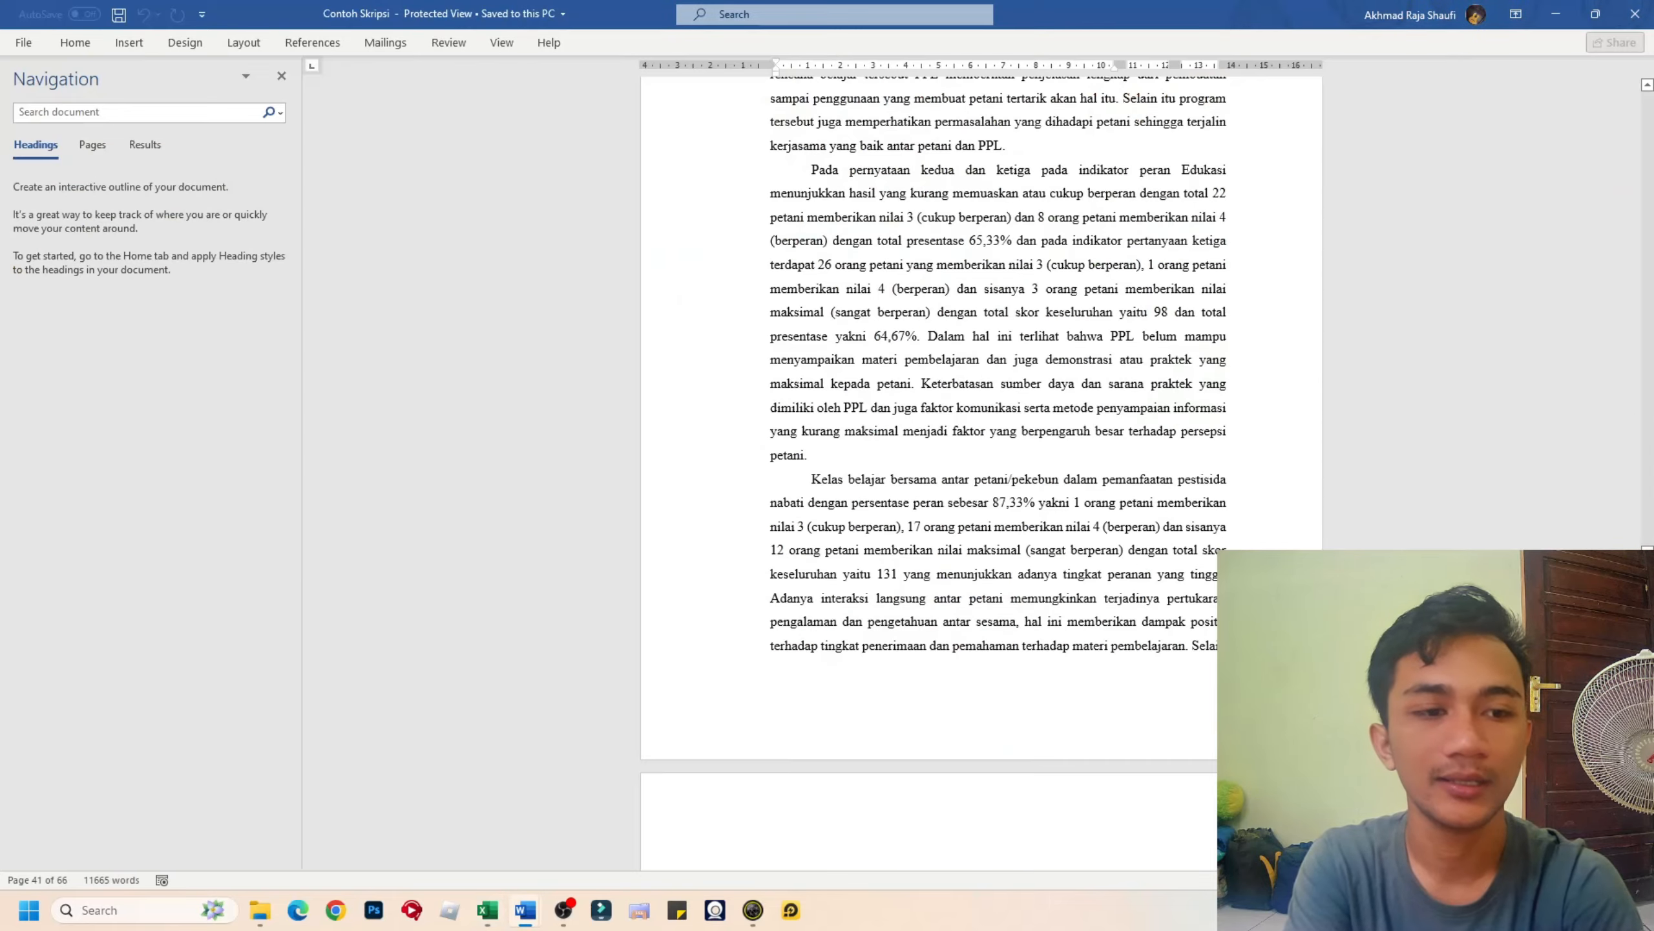
{"action": "scroll", "coordinate": [982, 456], "scroll_direction": "down", "scroll_amount": 20}
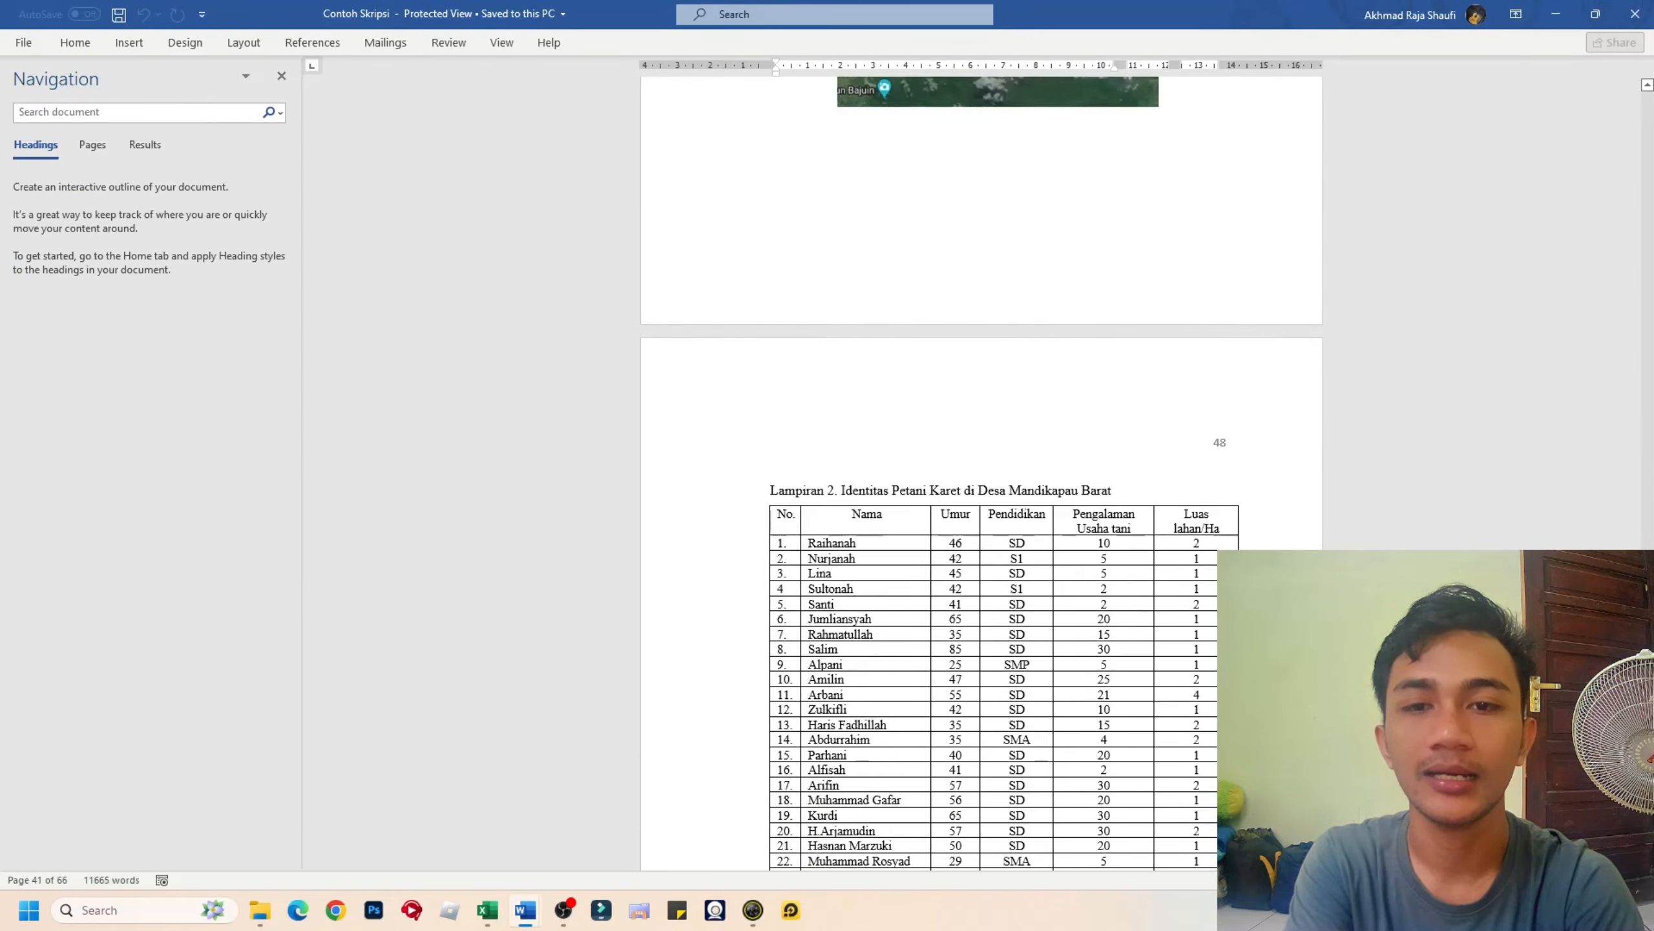
{"action": "scroll", "coordinate": [982, 456], "scroll_direction": "down", "scroll_amount": 15}
{"action": "scroll", "coordinate": [982, 456], "scroll_direction": "up", "scroll_amount": 6}
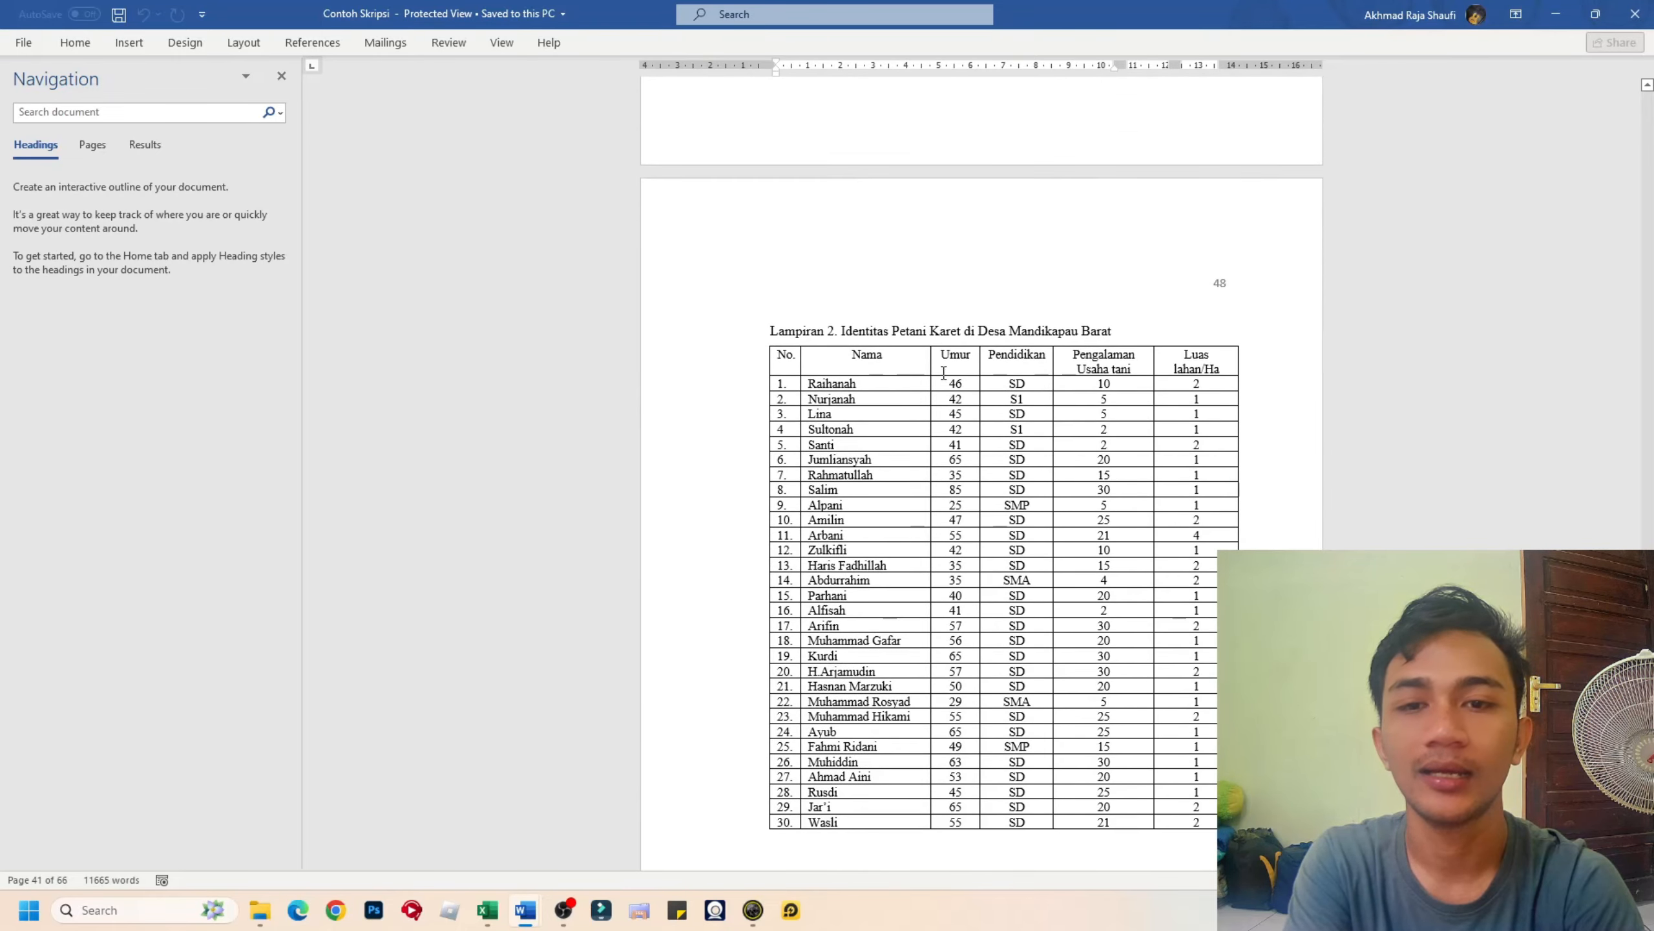
{"action": "scroll", "coordinate": [971, 631], "scroll_direction": "down", "scroll_amount": 12}
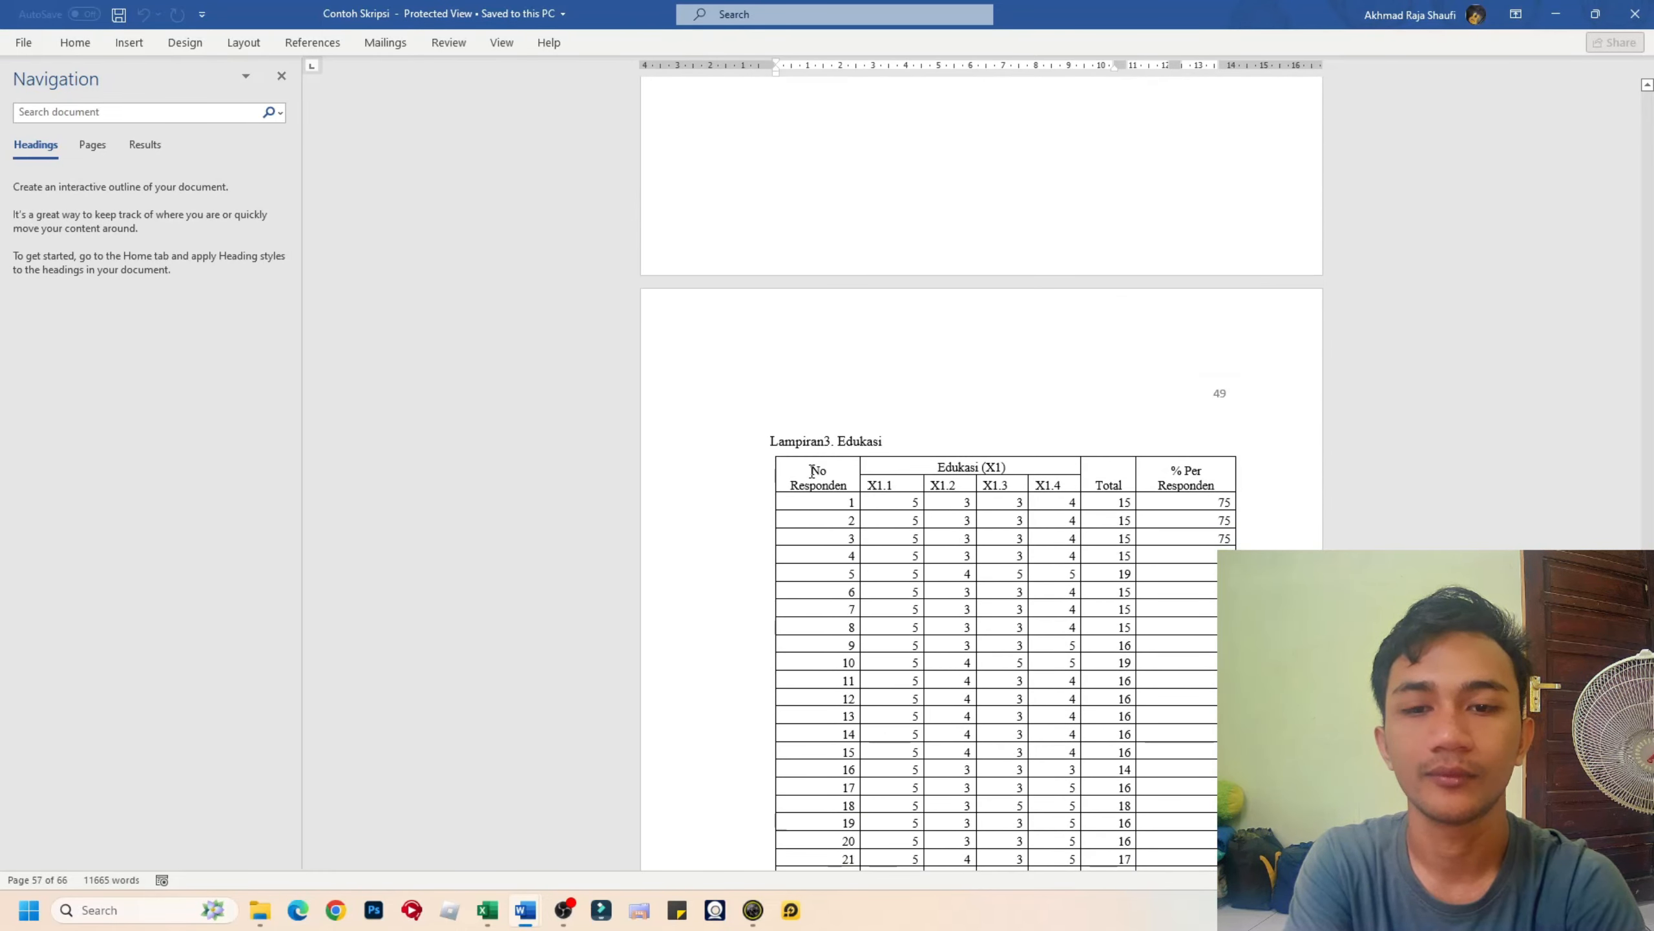
{"action": "left_click_drag", "start_coordinate": [819, 459], "coordinate": [1197, 772]}
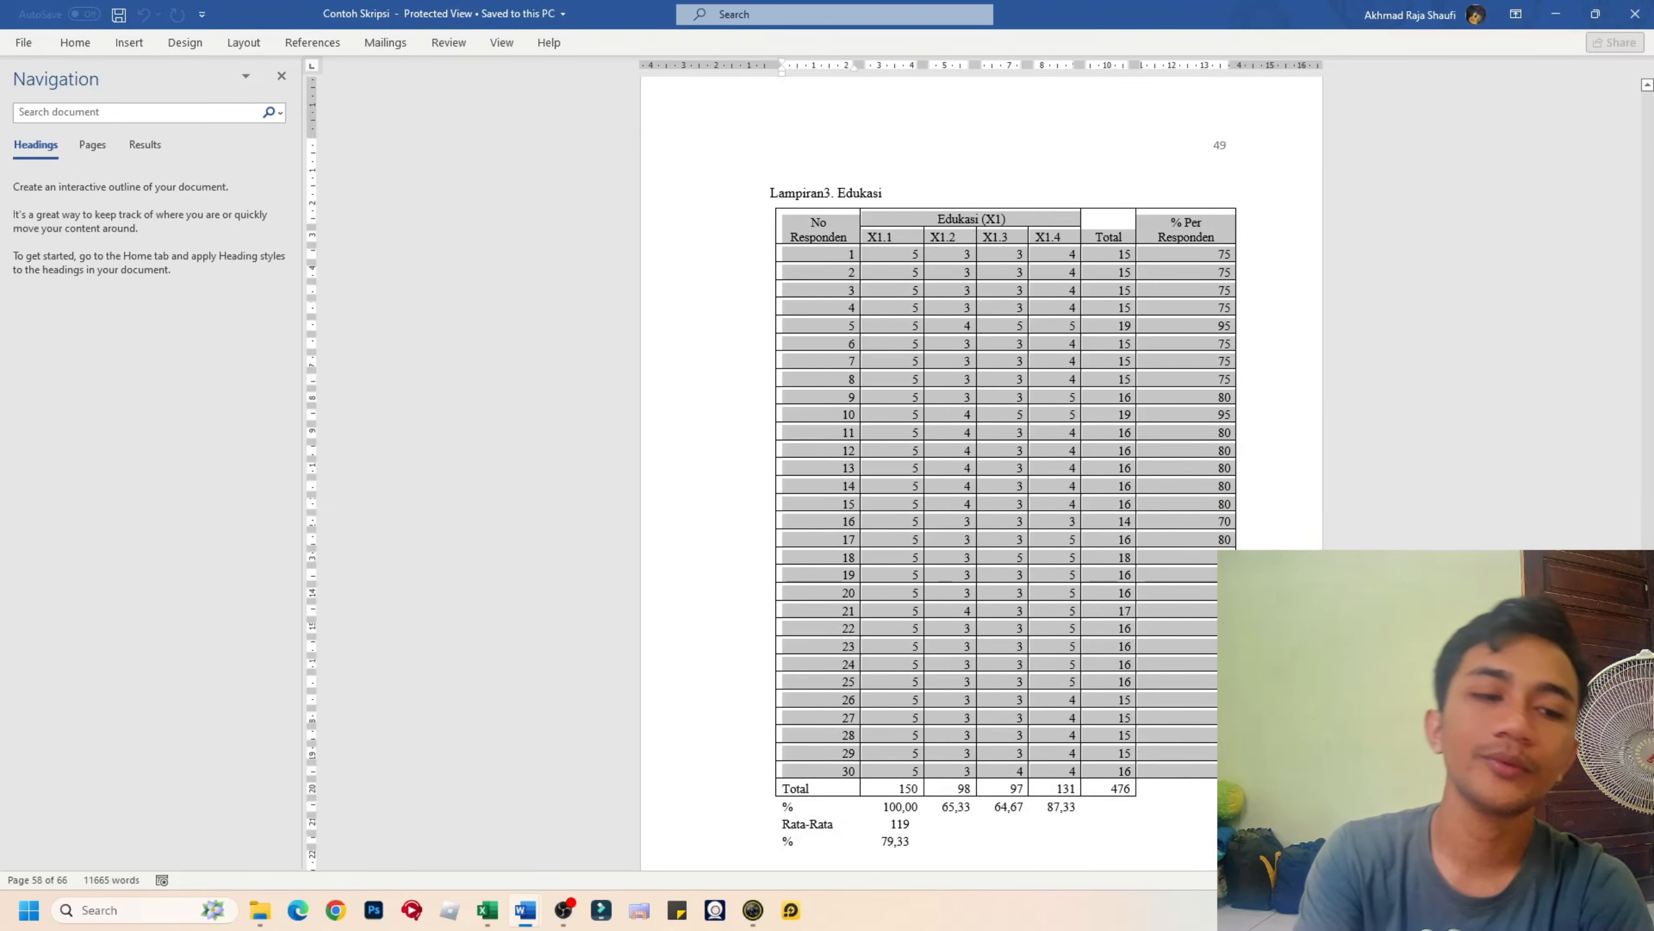
- Switch back to the Excel workbook and view the full Topik 1 respondent table beside the per-question recap
{"action": "left_click", "coordinate": [1558, 13]}
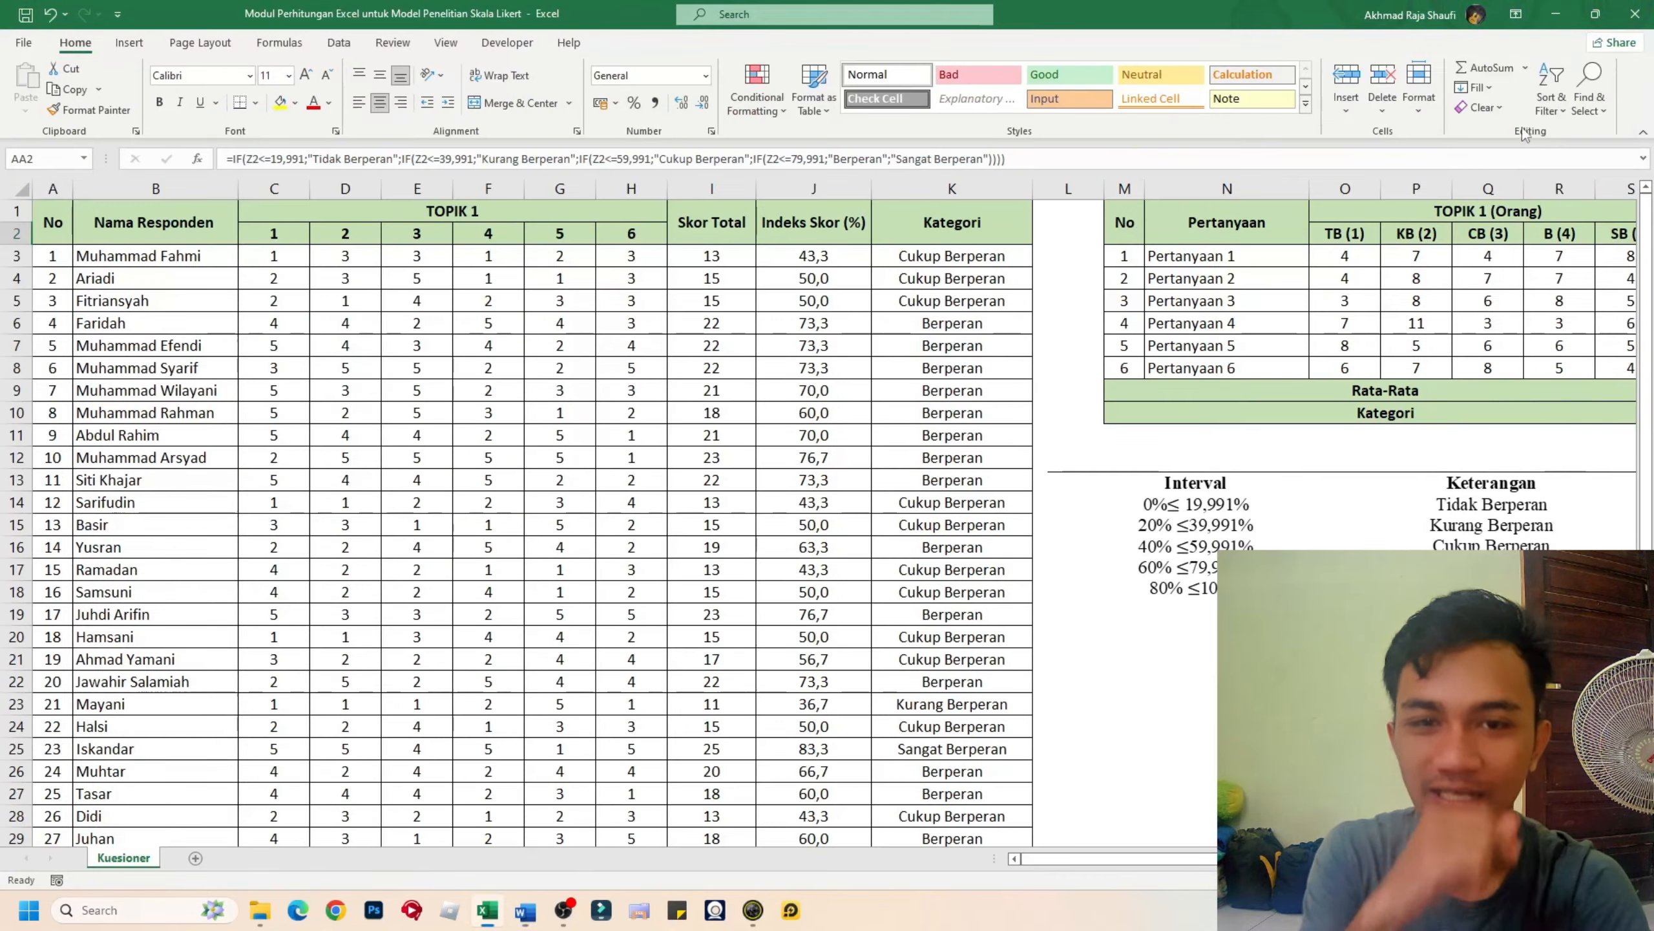
{"action": "left_click", "coordinate": [1335, 412]}
{"action": "scroll", "coordinate": [715, 430], "scroll_direction": "down", "scroll_amount": 2}
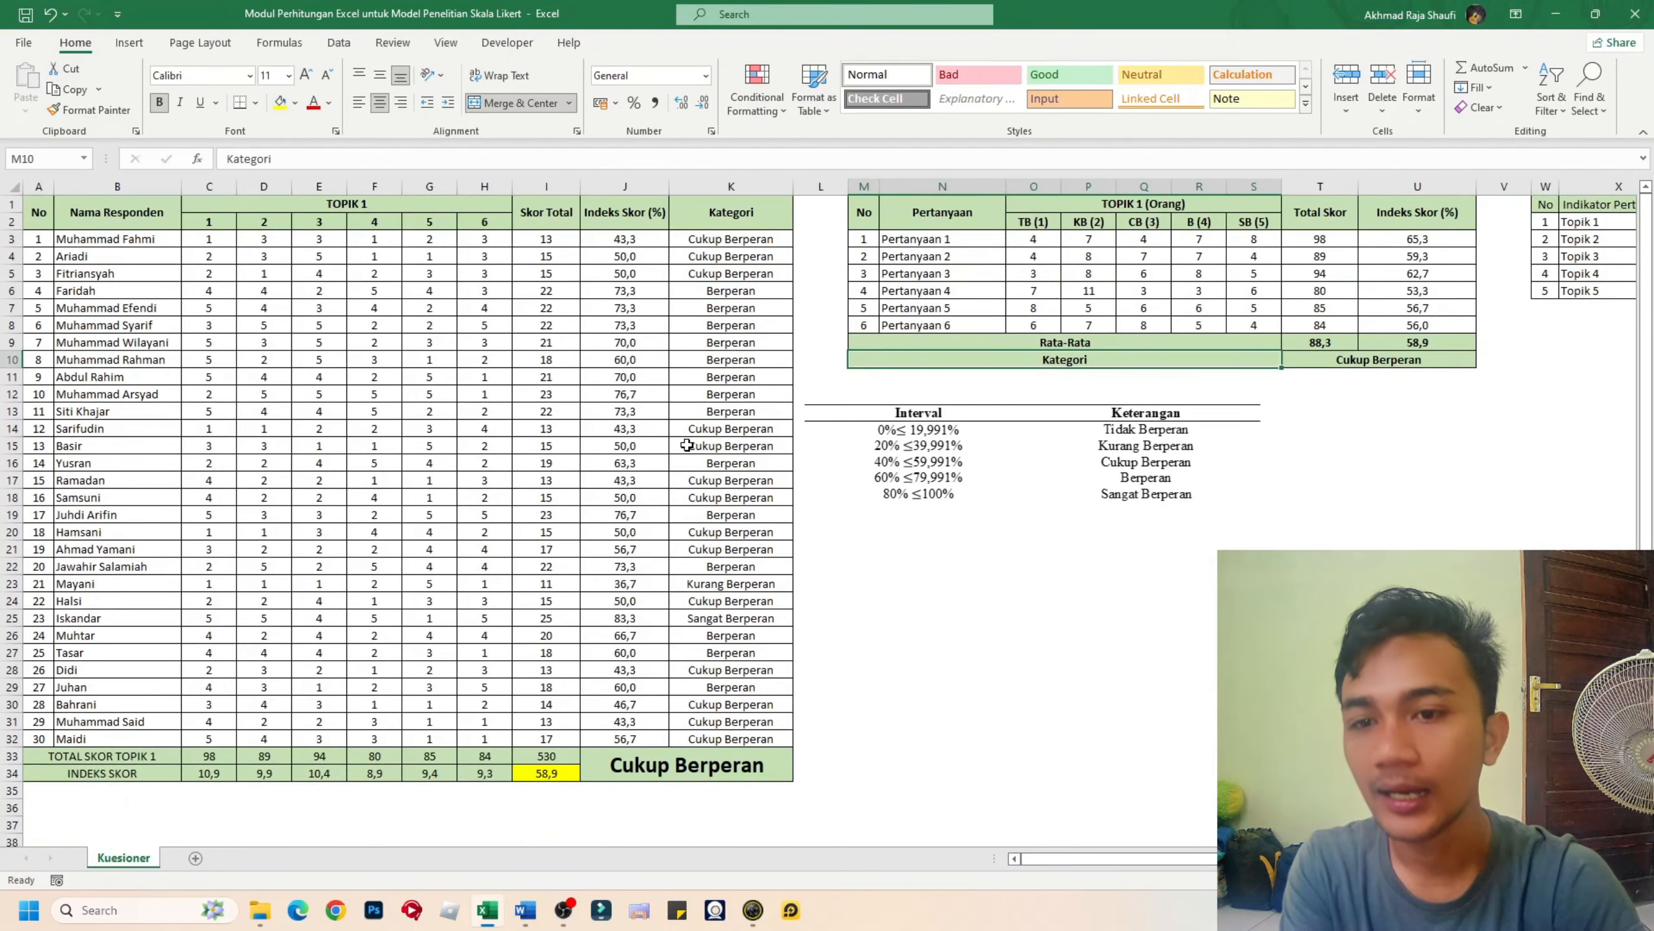